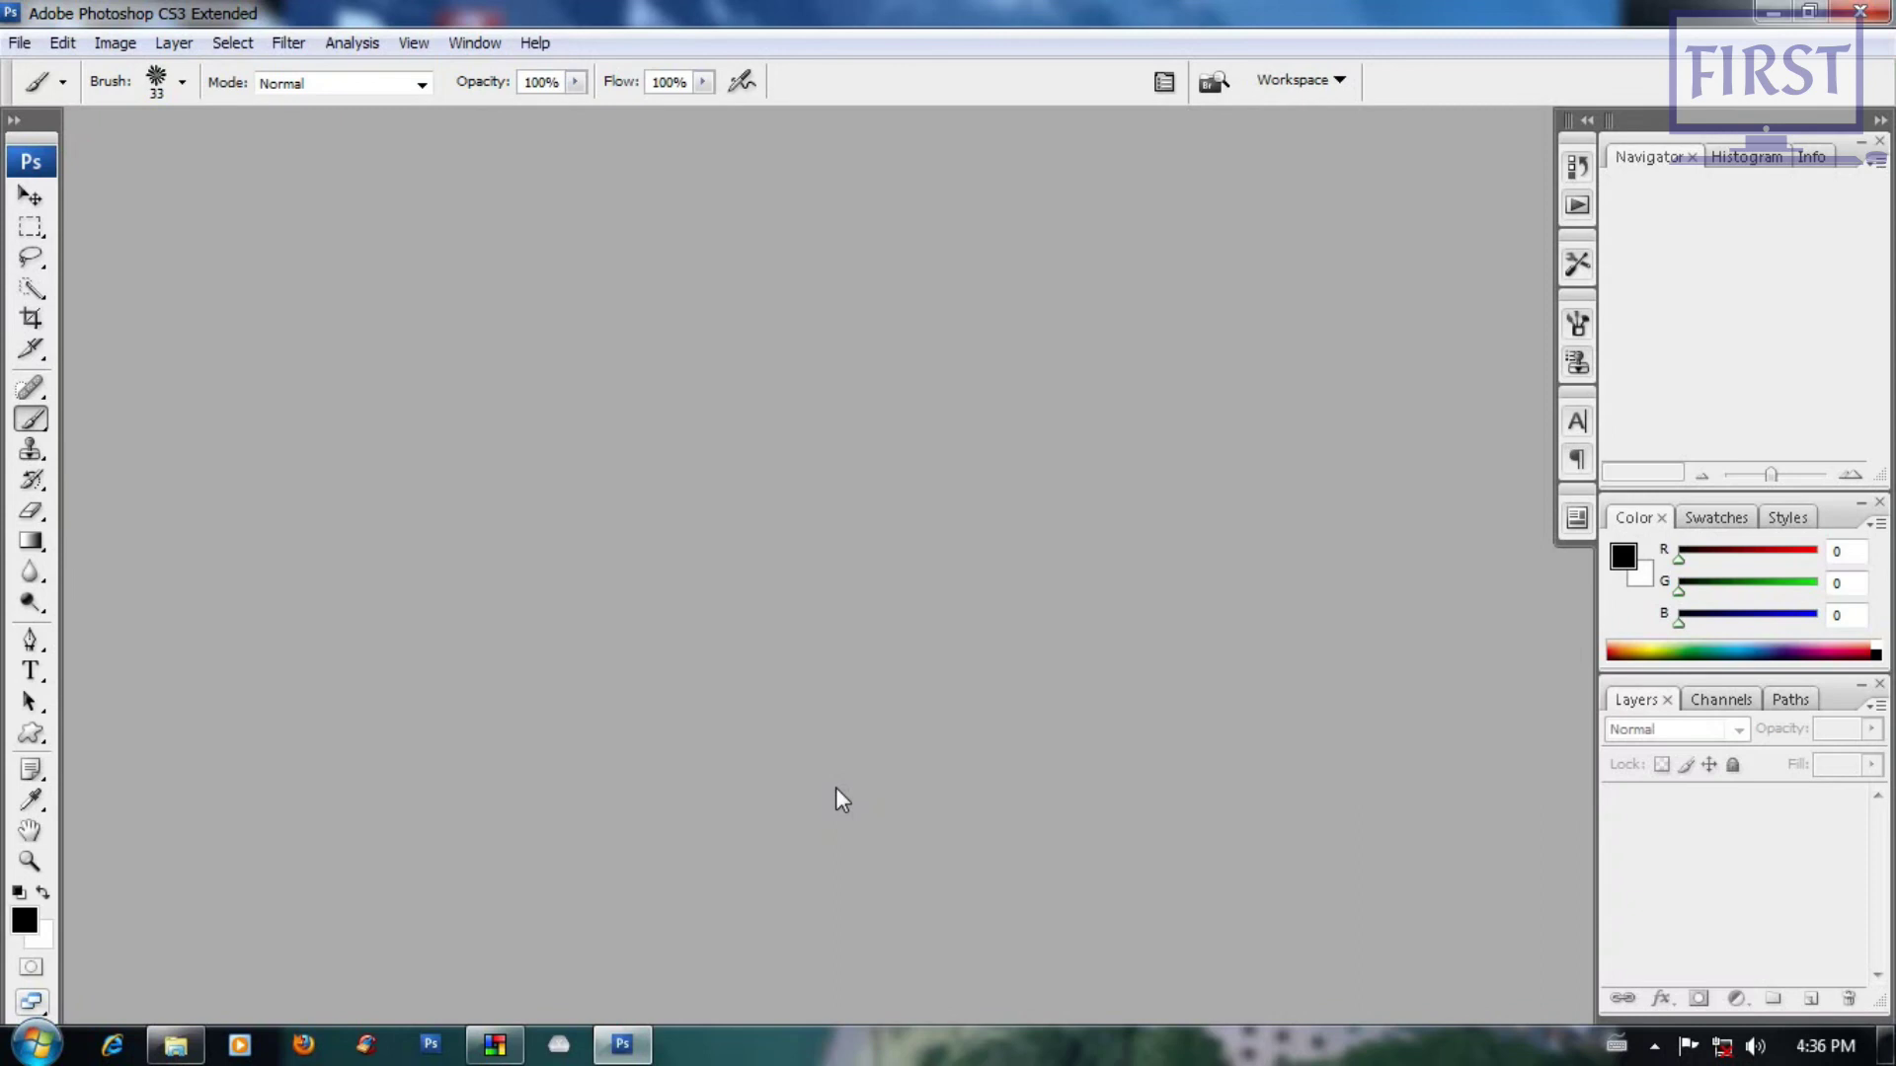
Step: Start a new document using the Photo preset at Landscape 4 x 6 size
click(30, 198)
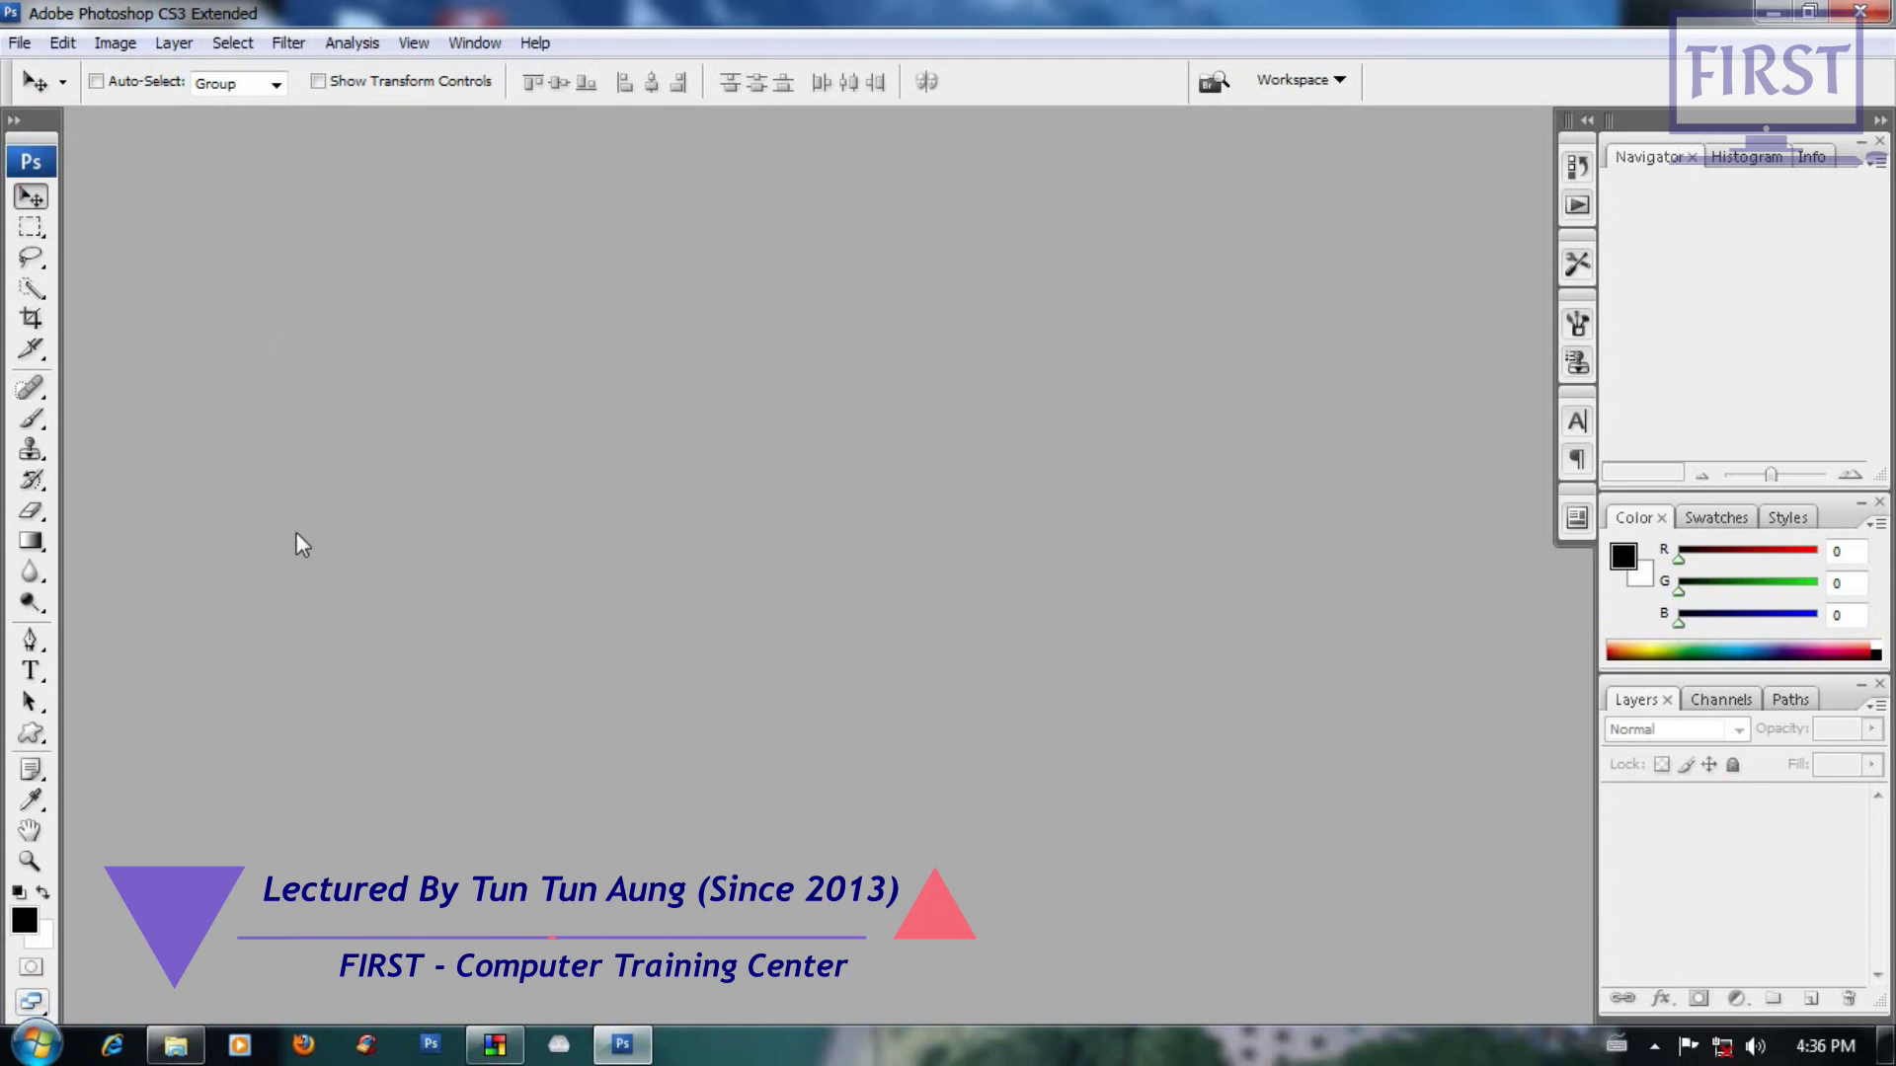
click(19, 43)
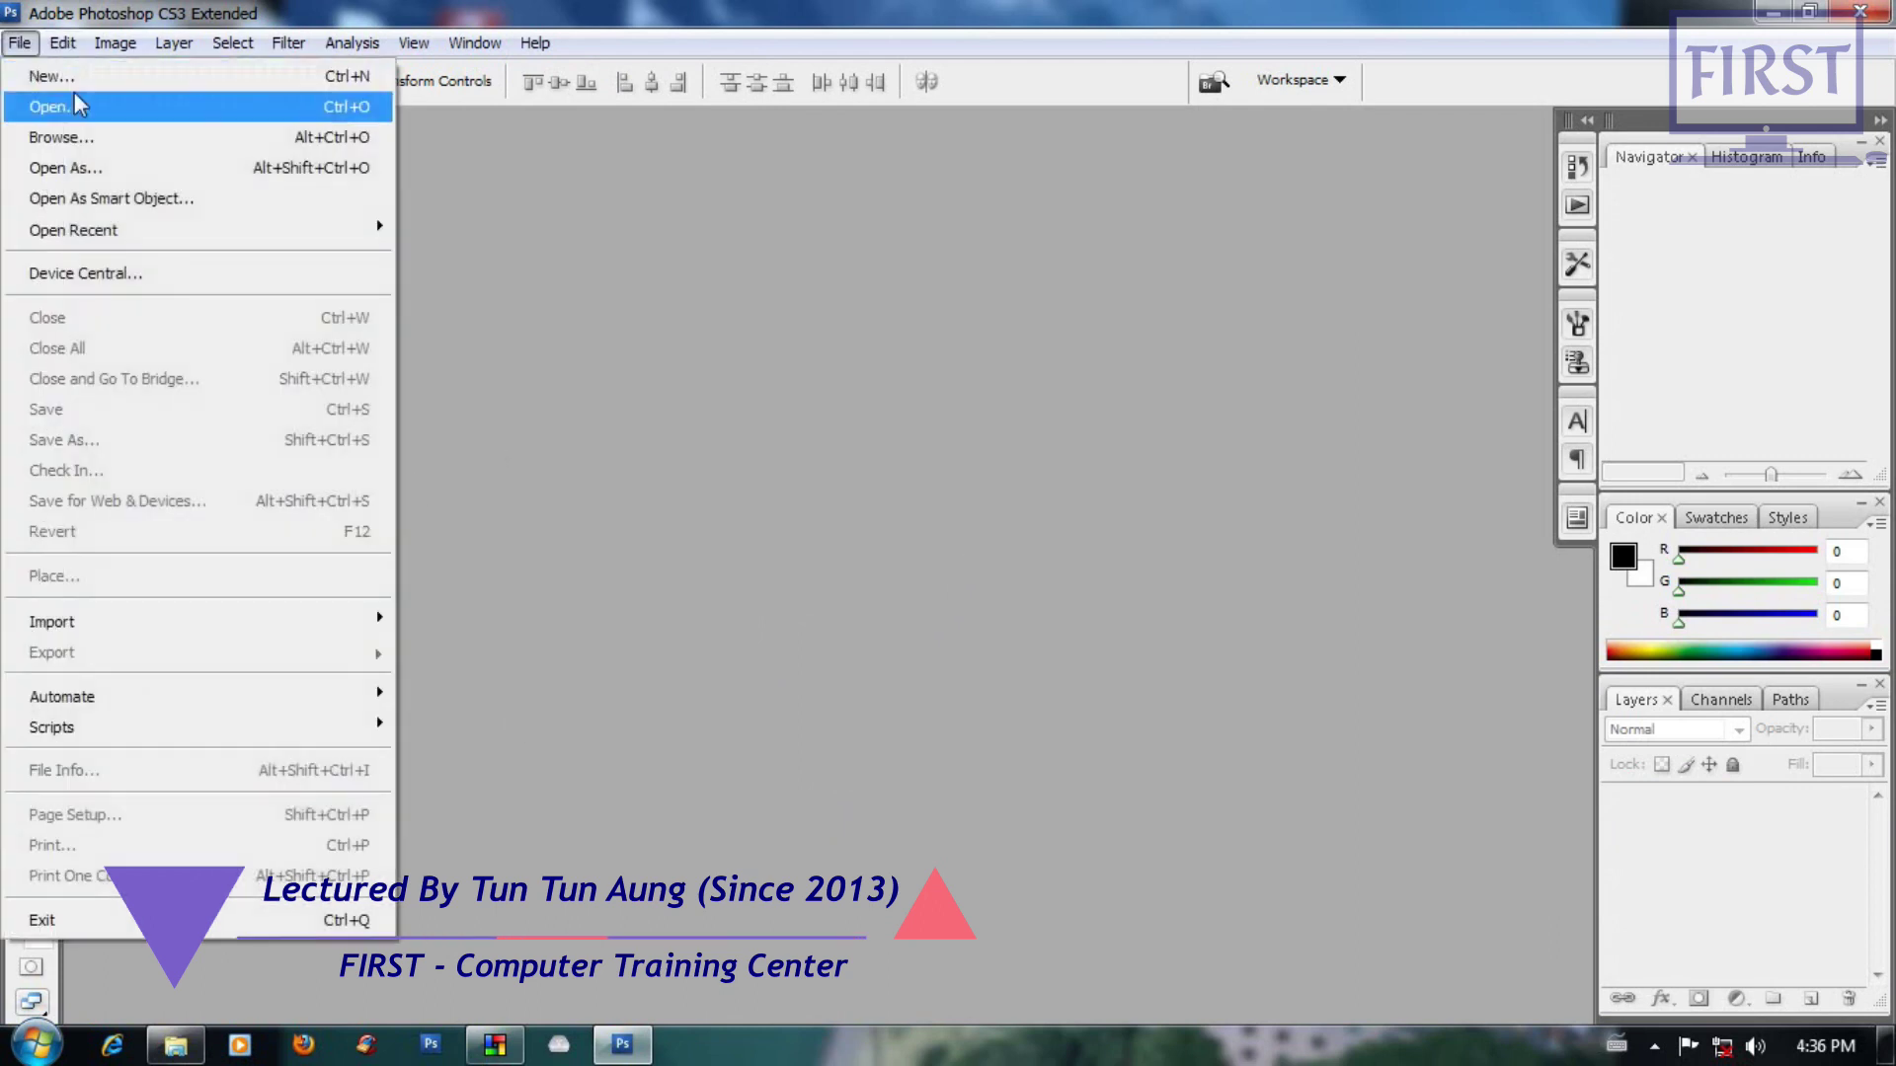
click(60, 76)
drag(1002, 207, 1060, 235)
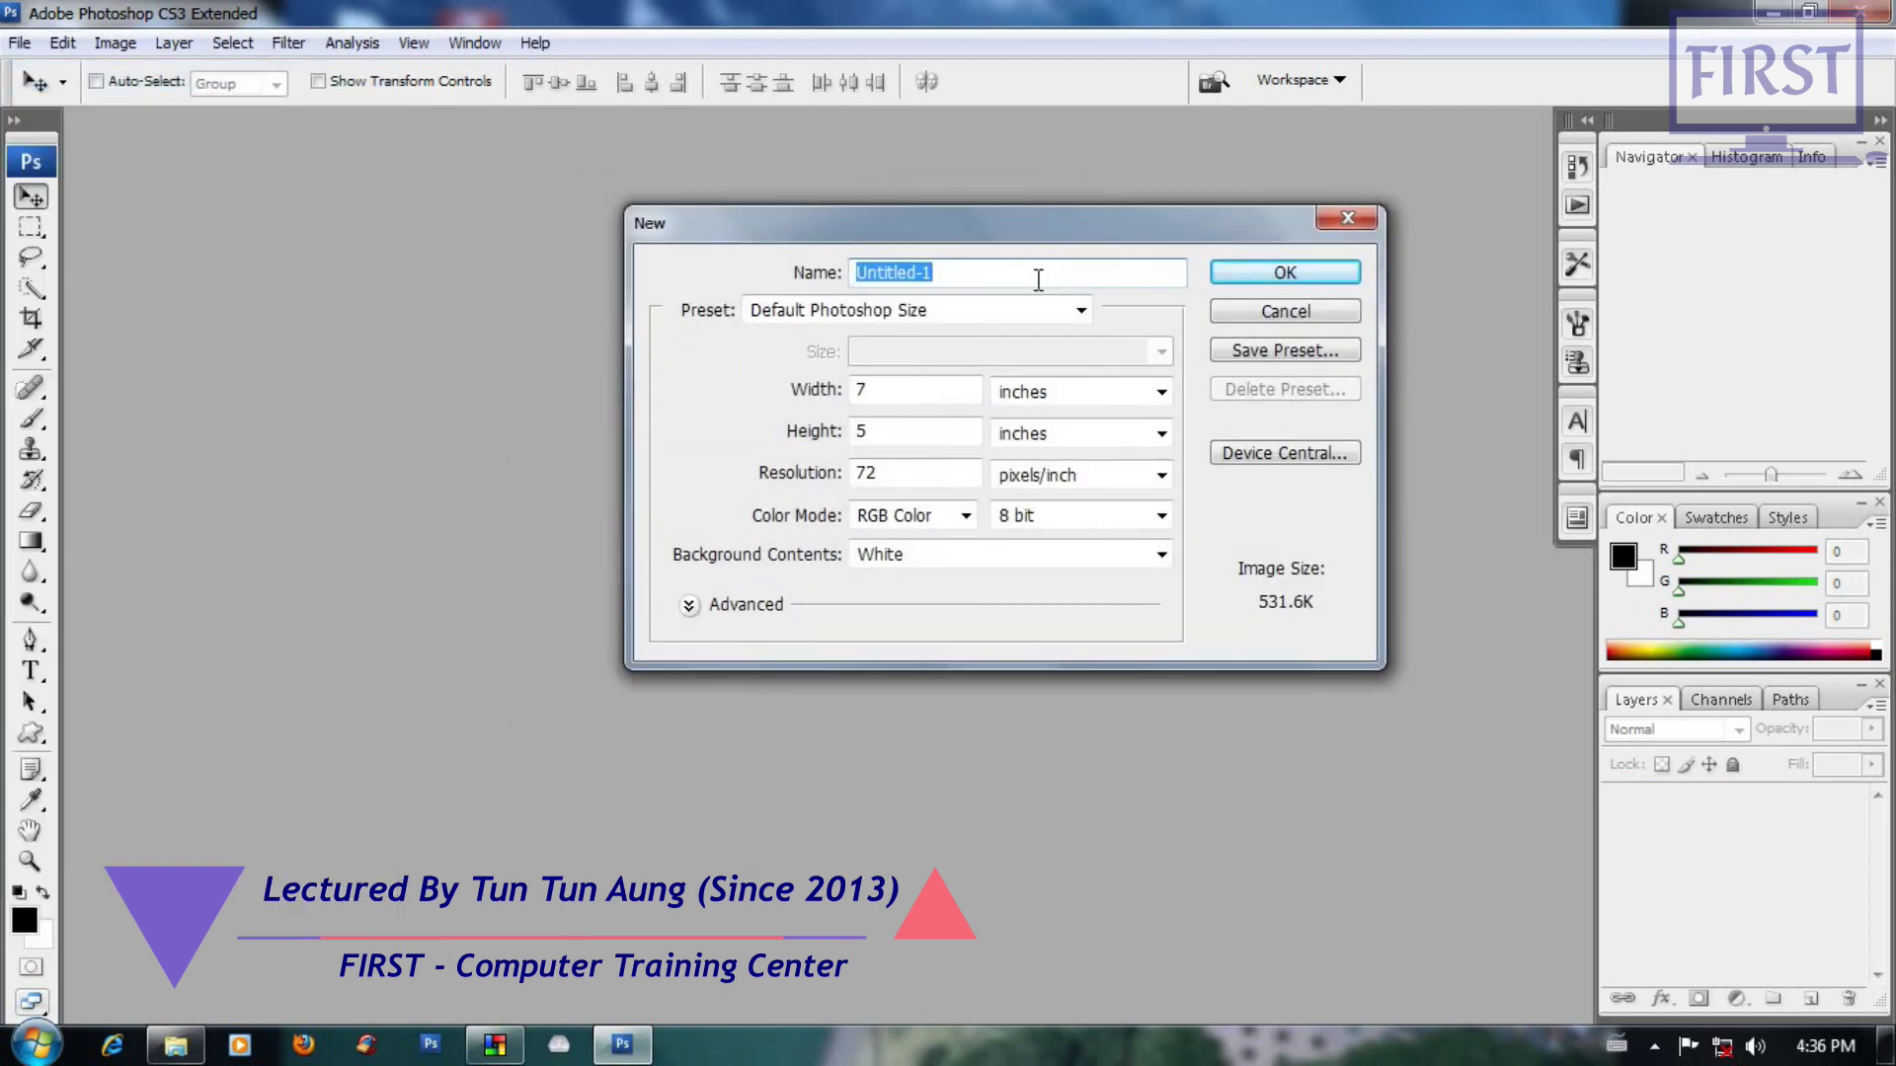
click(1081, 310)
click(910, 459)
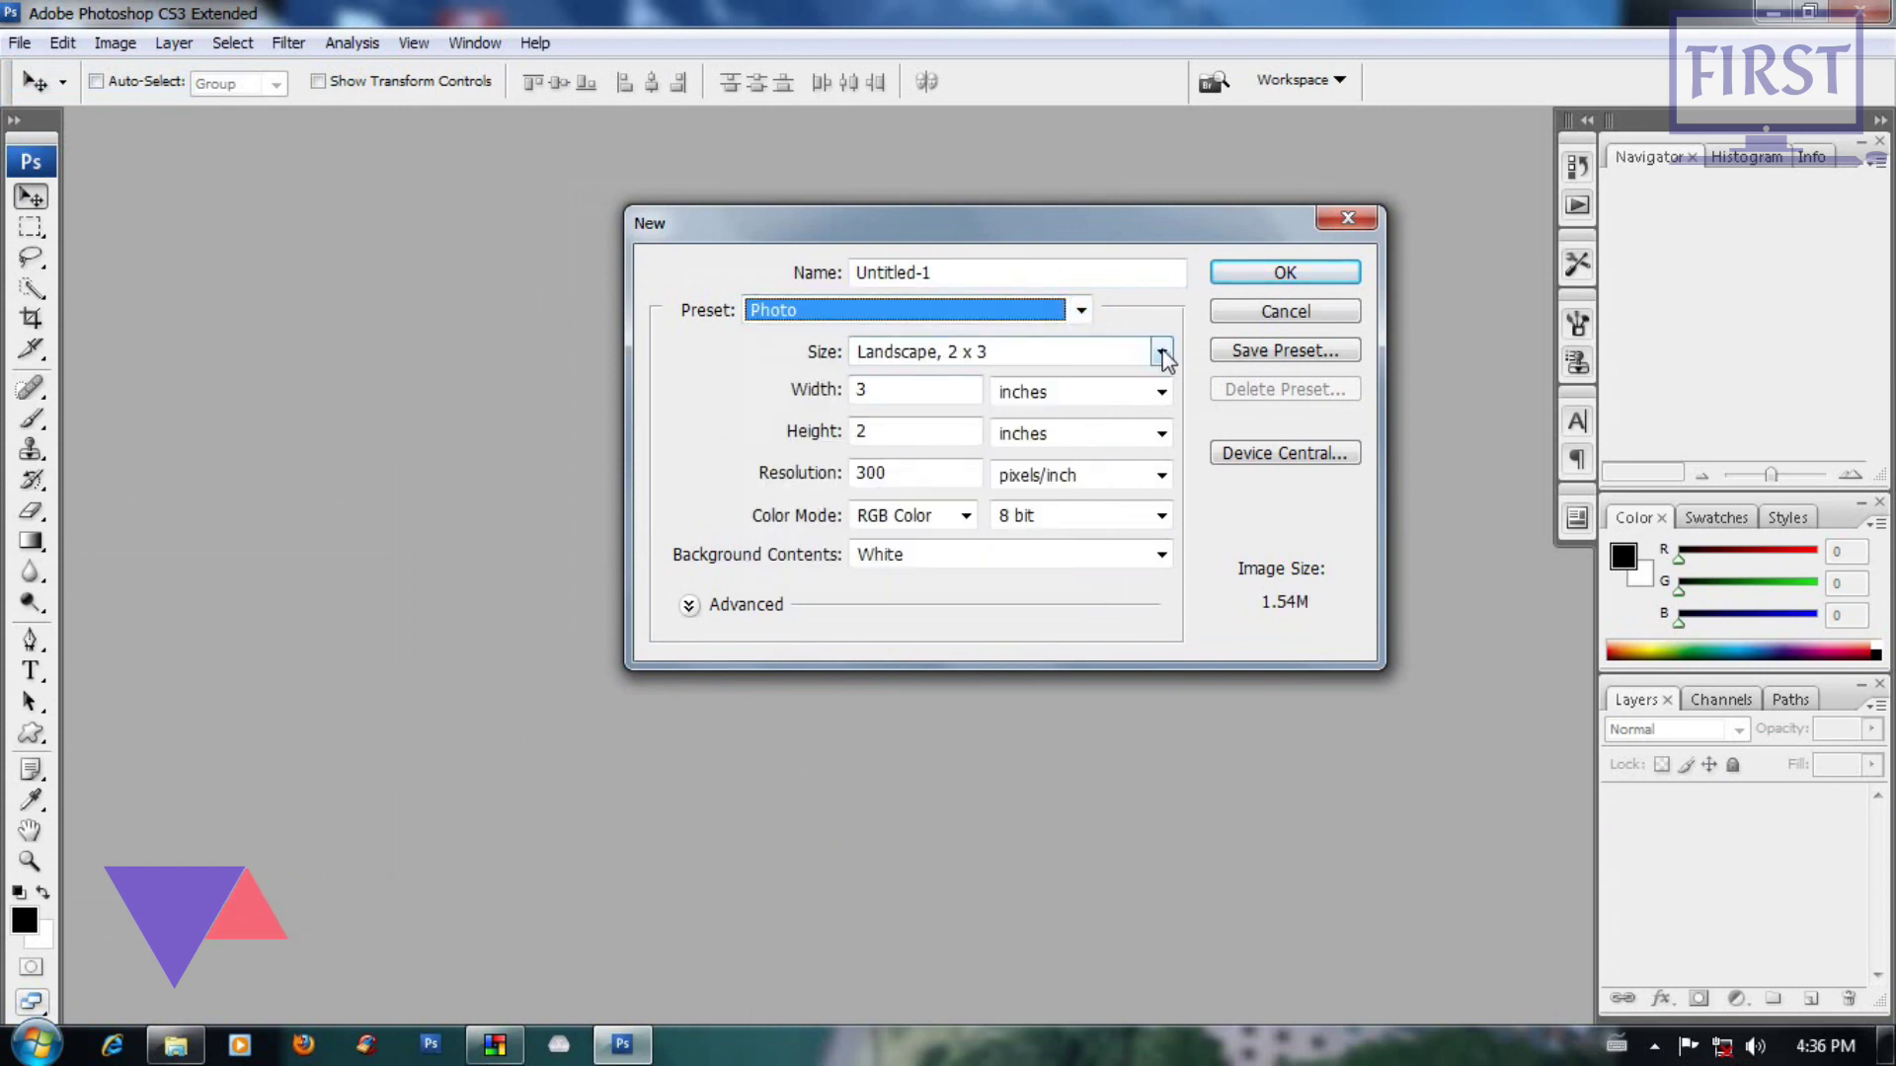
click(1161, 352)
click(1007, 412)
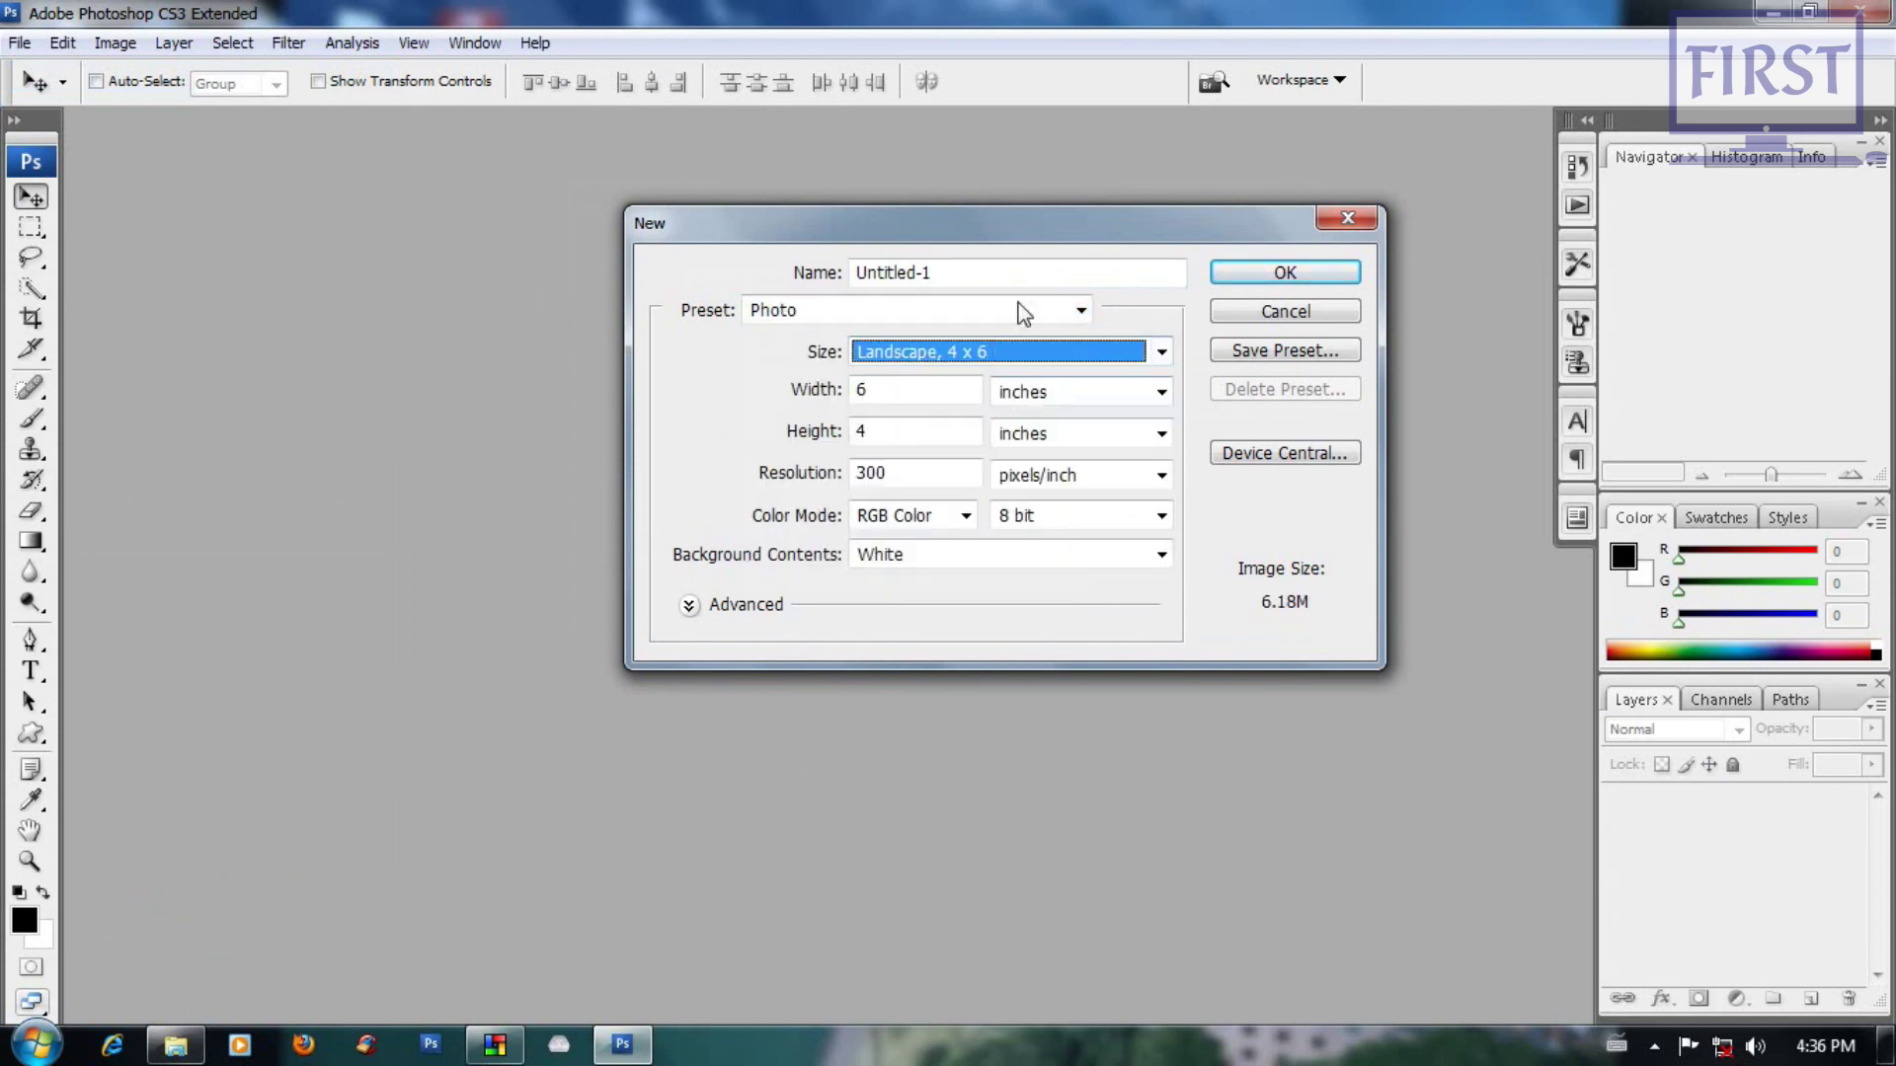
Step: Create the 6 x 4 inch, 300 ppi document and fill its background black
drag(1116, 237, 1062, 237)
click(1234, 265)
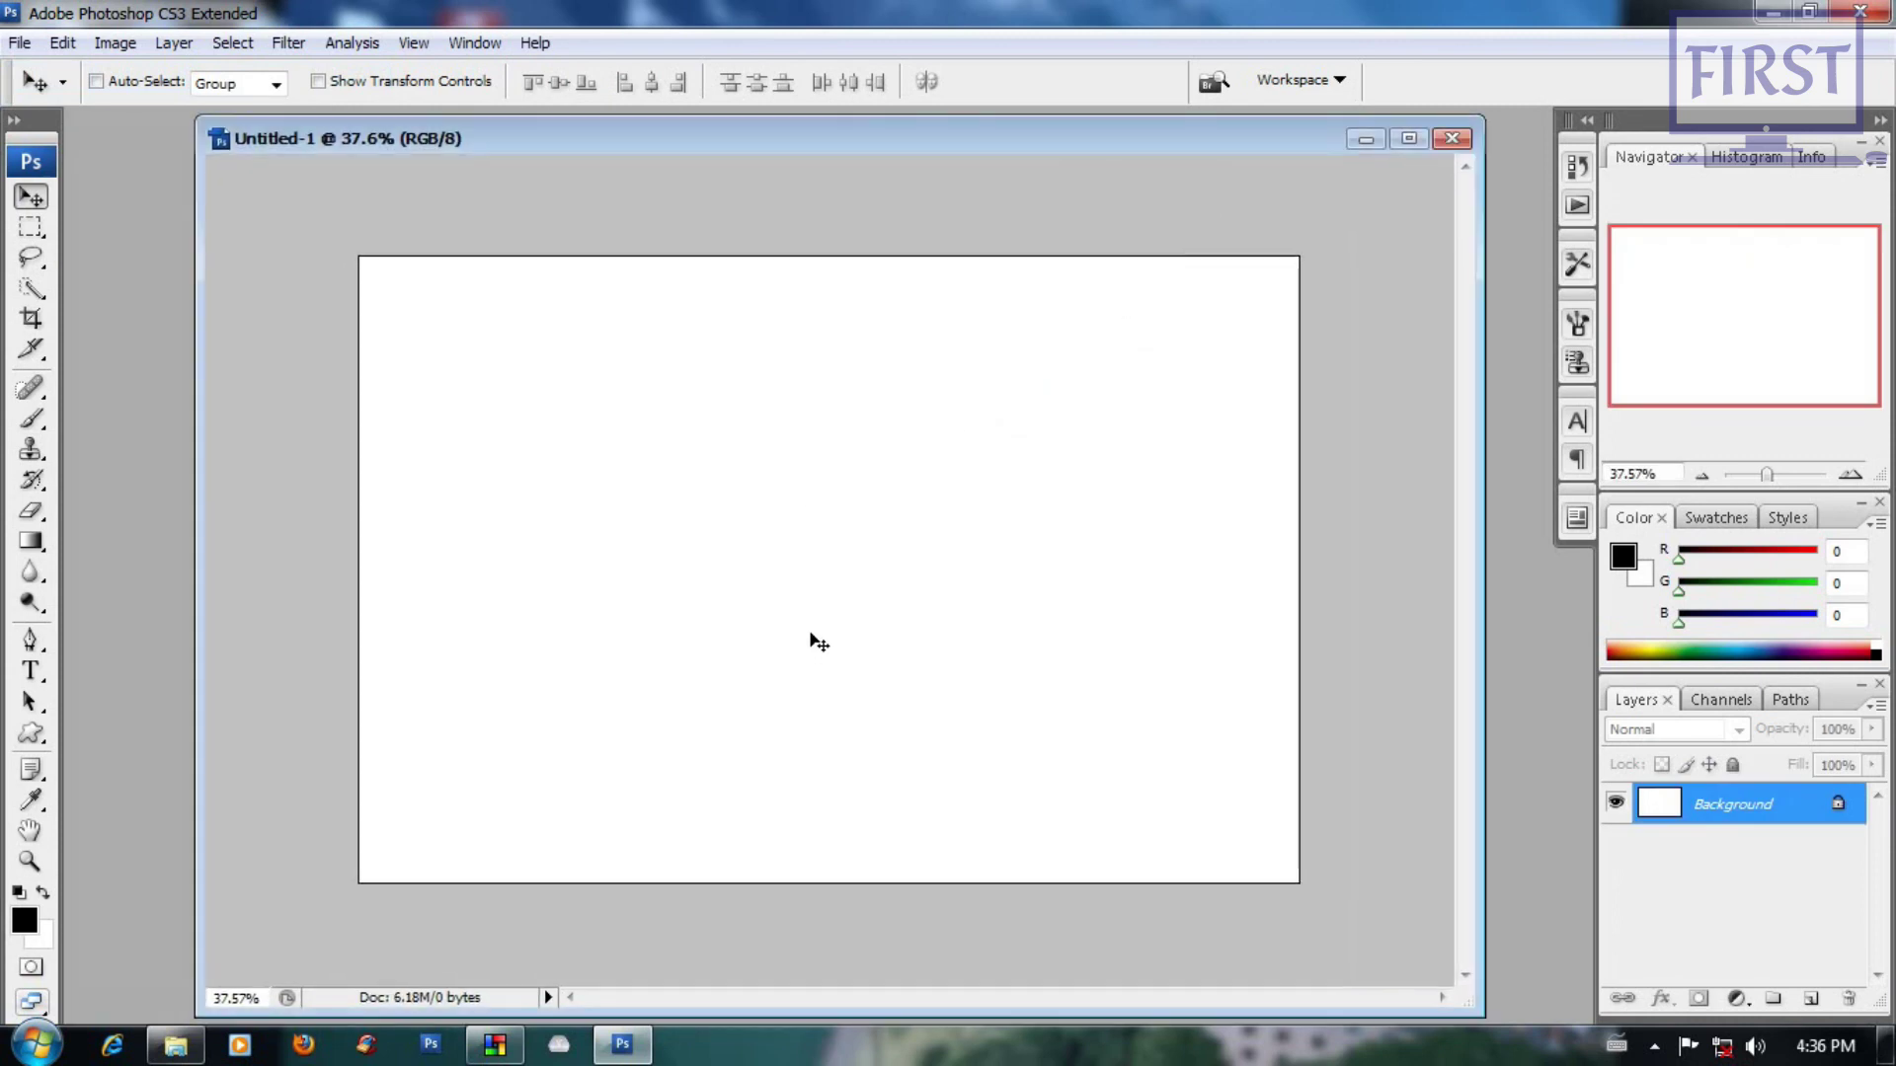
scroll(813, 642, up, 1)
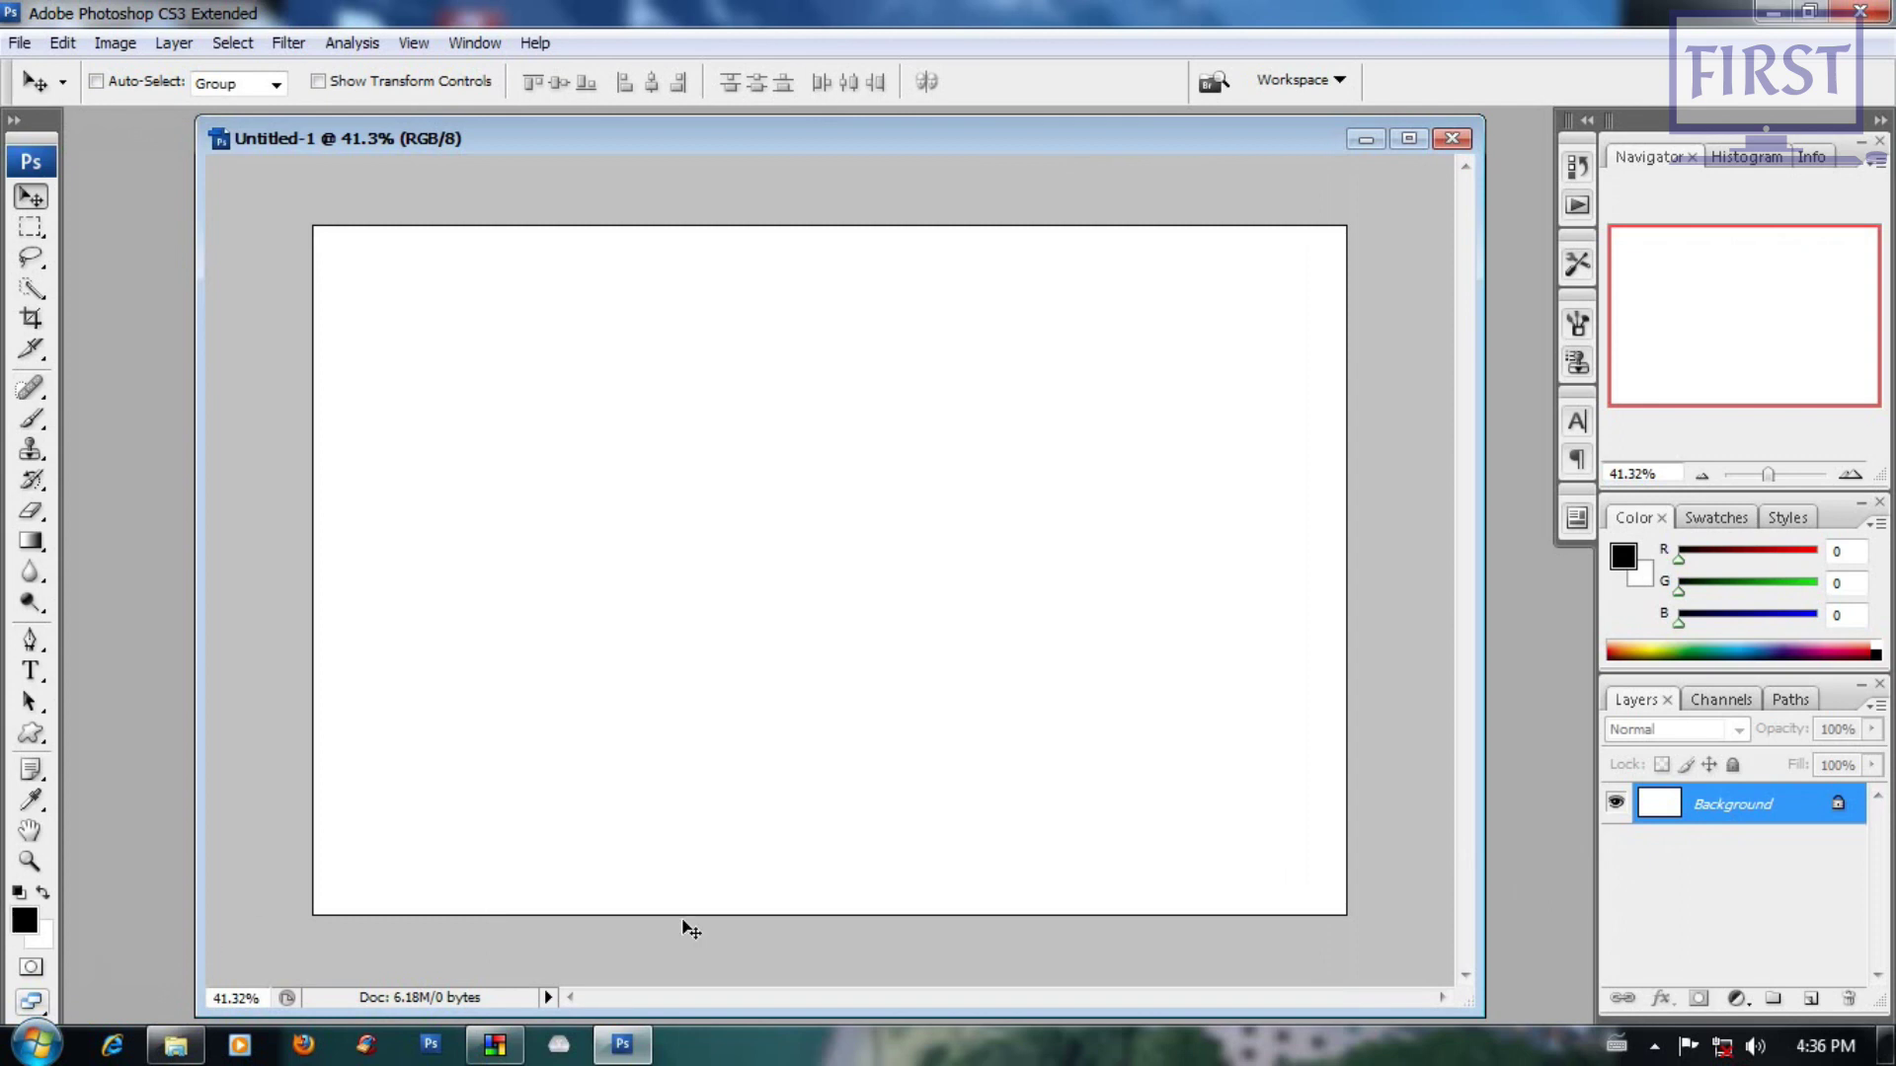
key(alt+BackSpace)
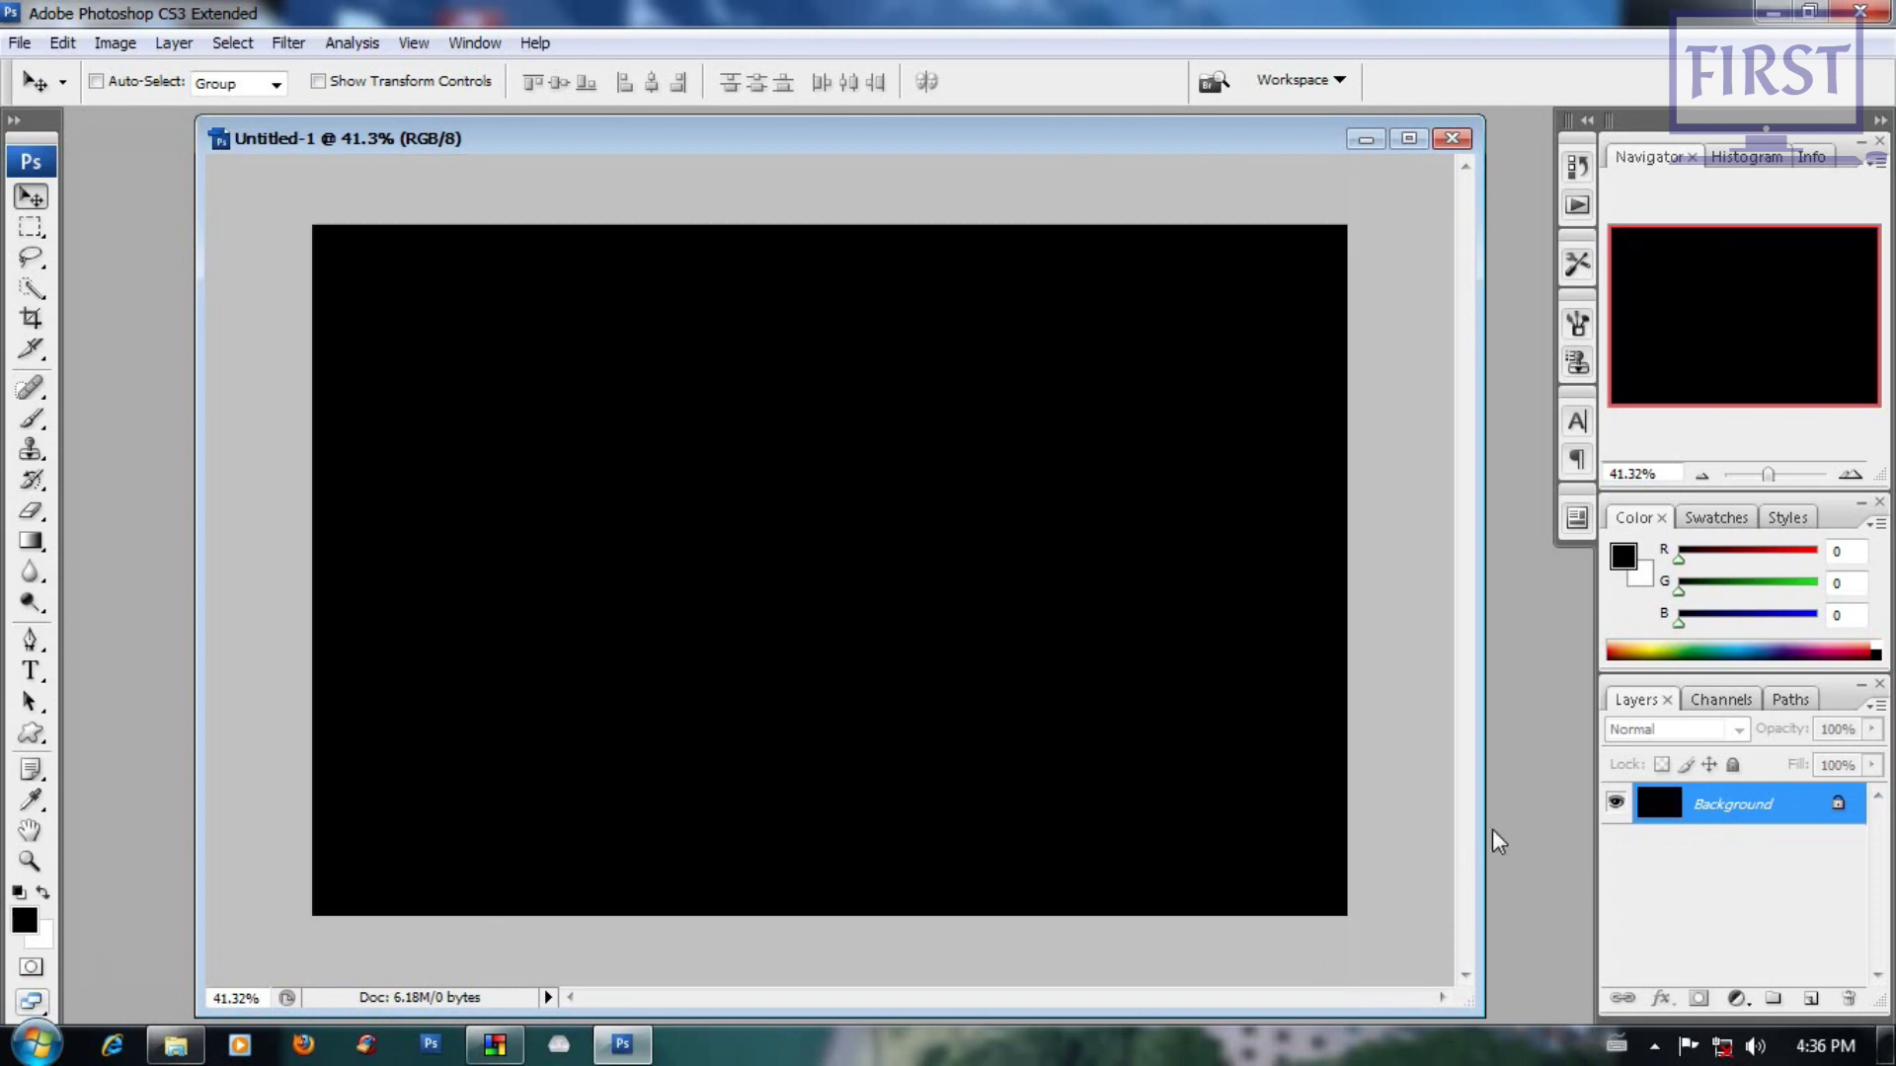
Step: With the Horizontal Type tool, set the font to Cooper Black
scroll(691, 562, down, 1)
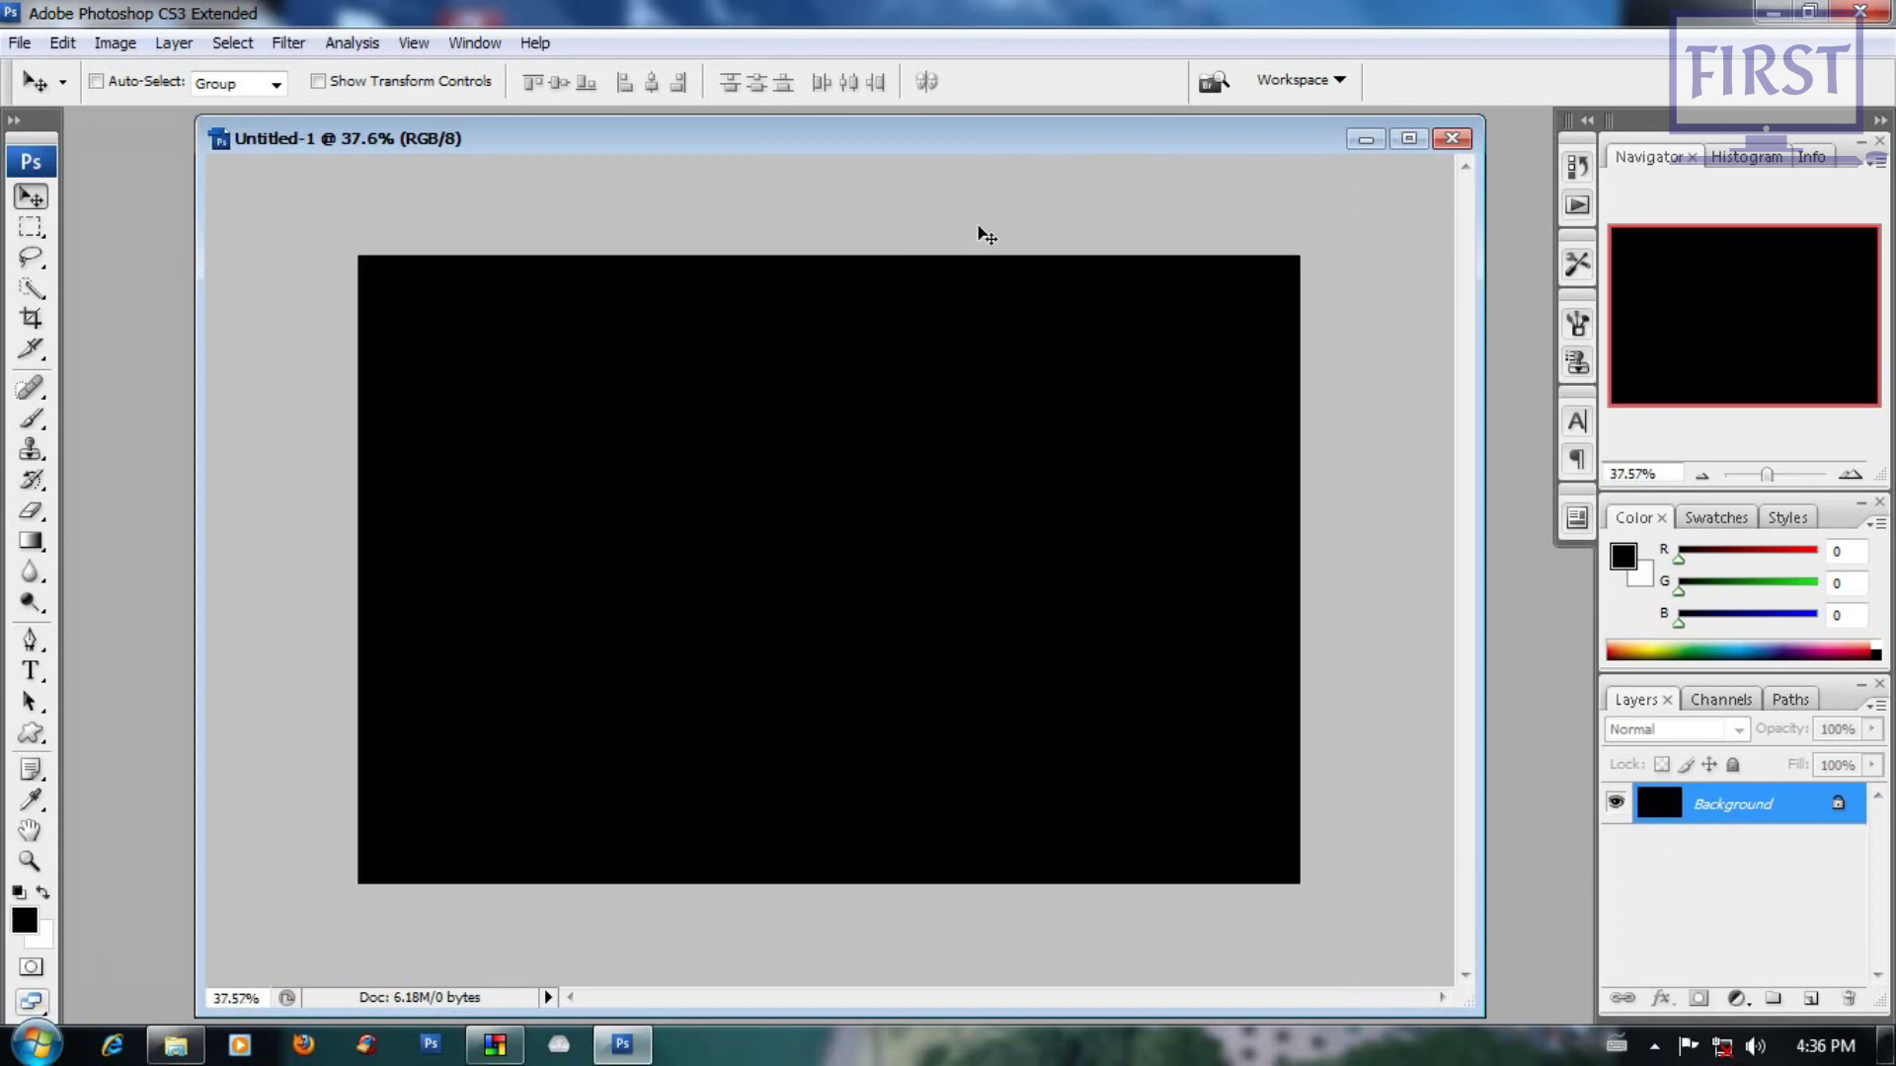
drag(979, 148, 967, 151)
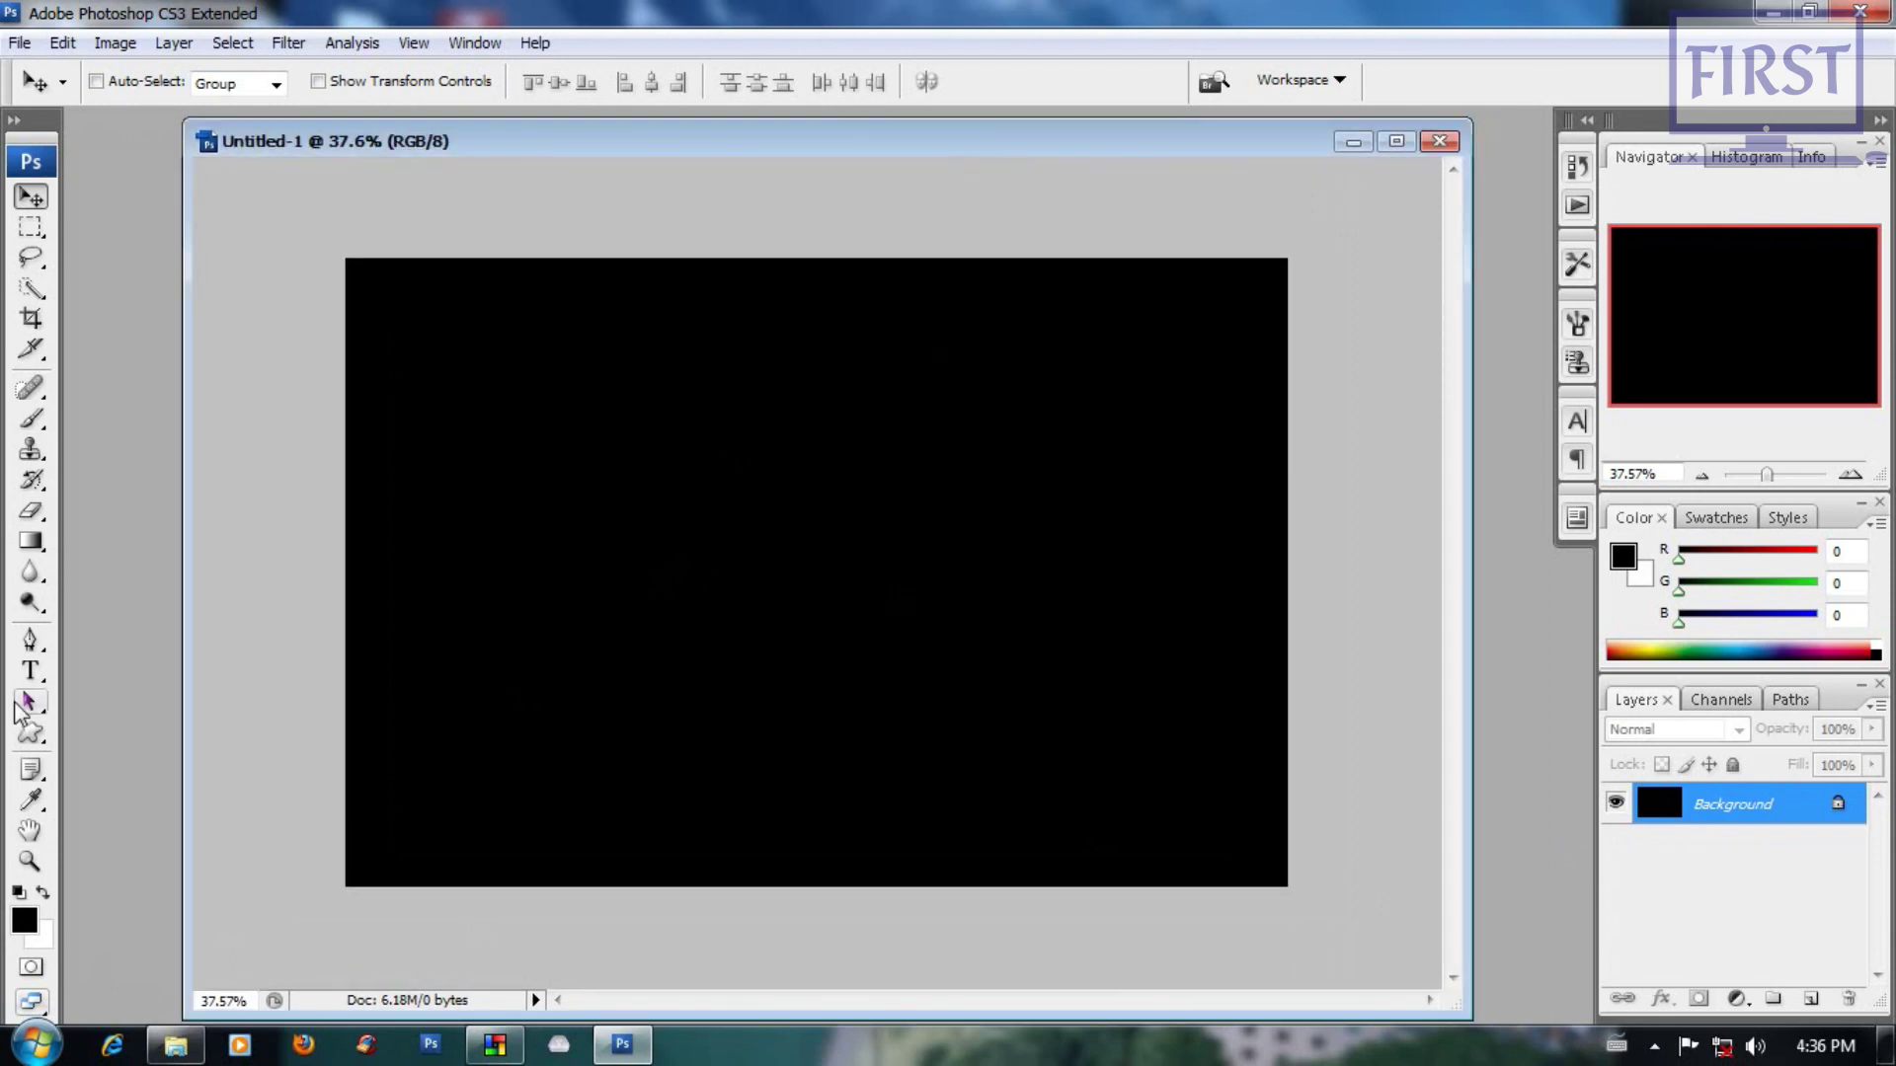
click(30, 670)
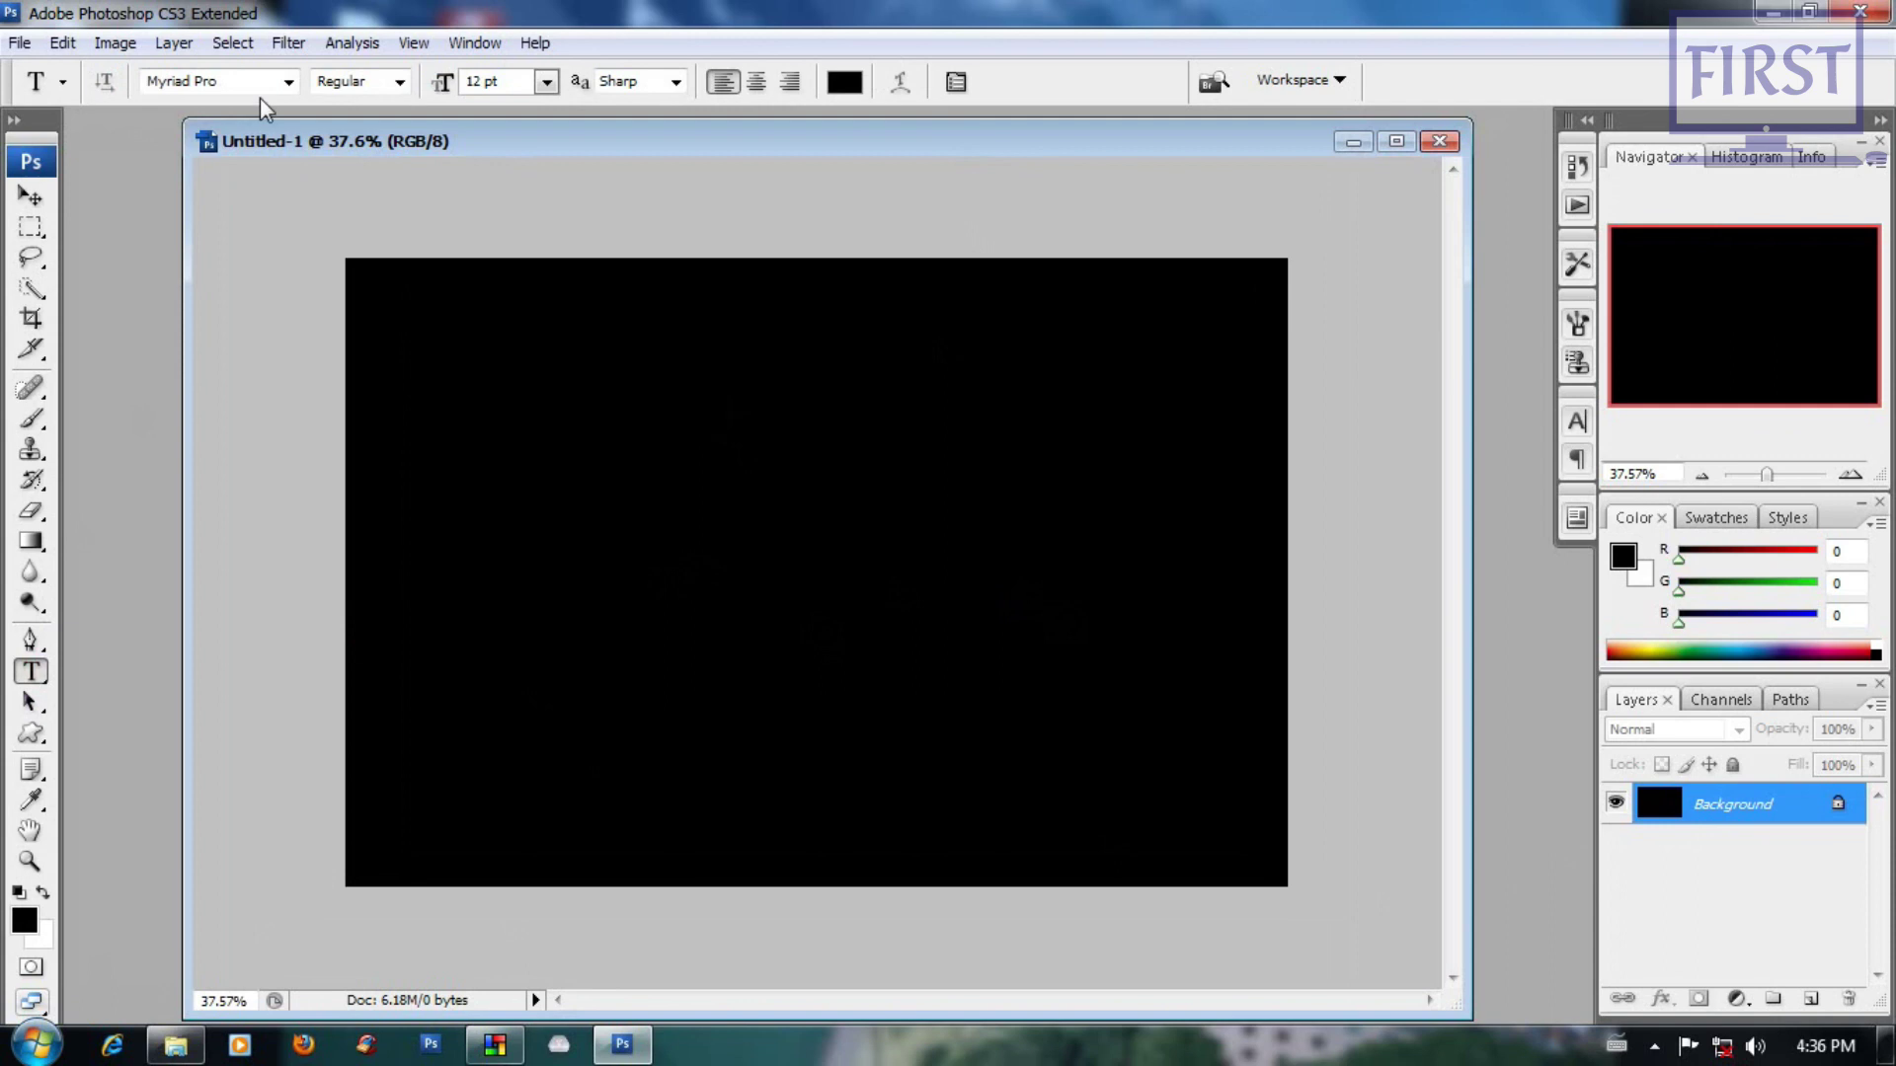
click(289, 82)
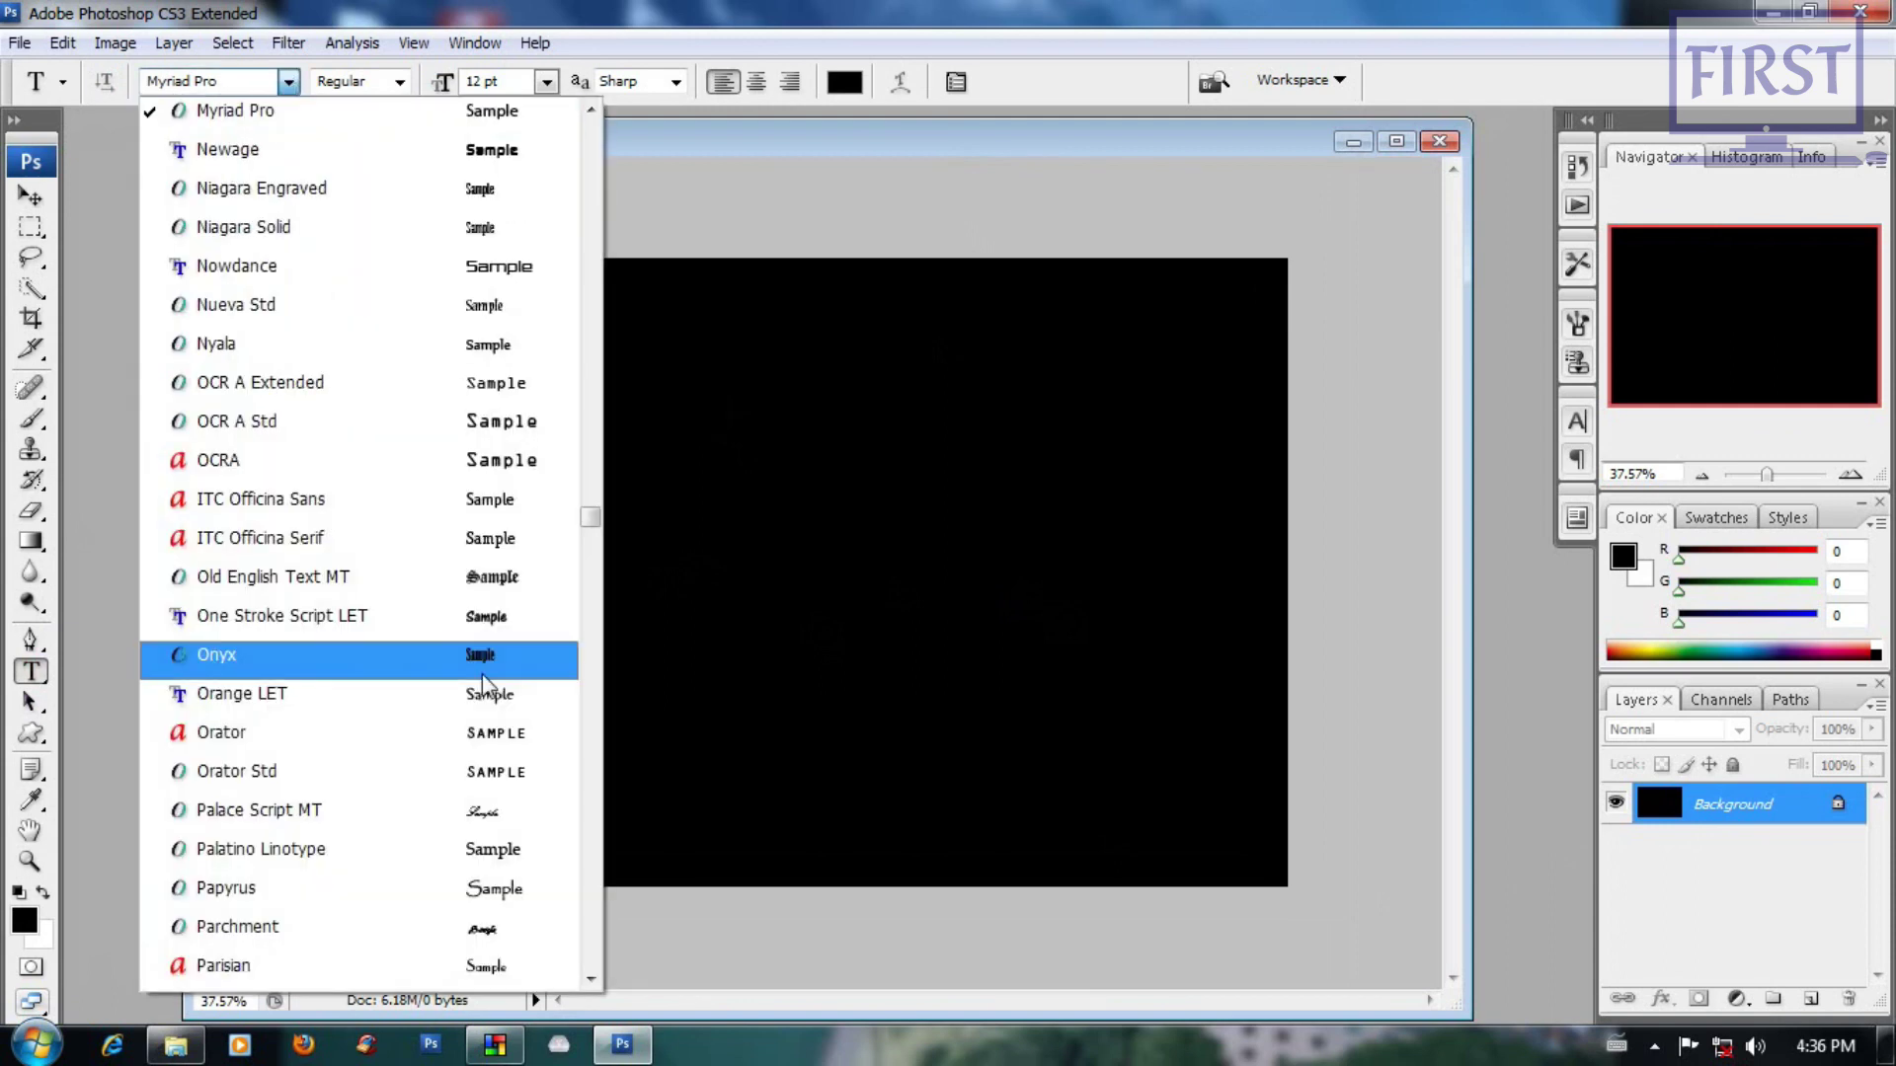
click(239, 83)
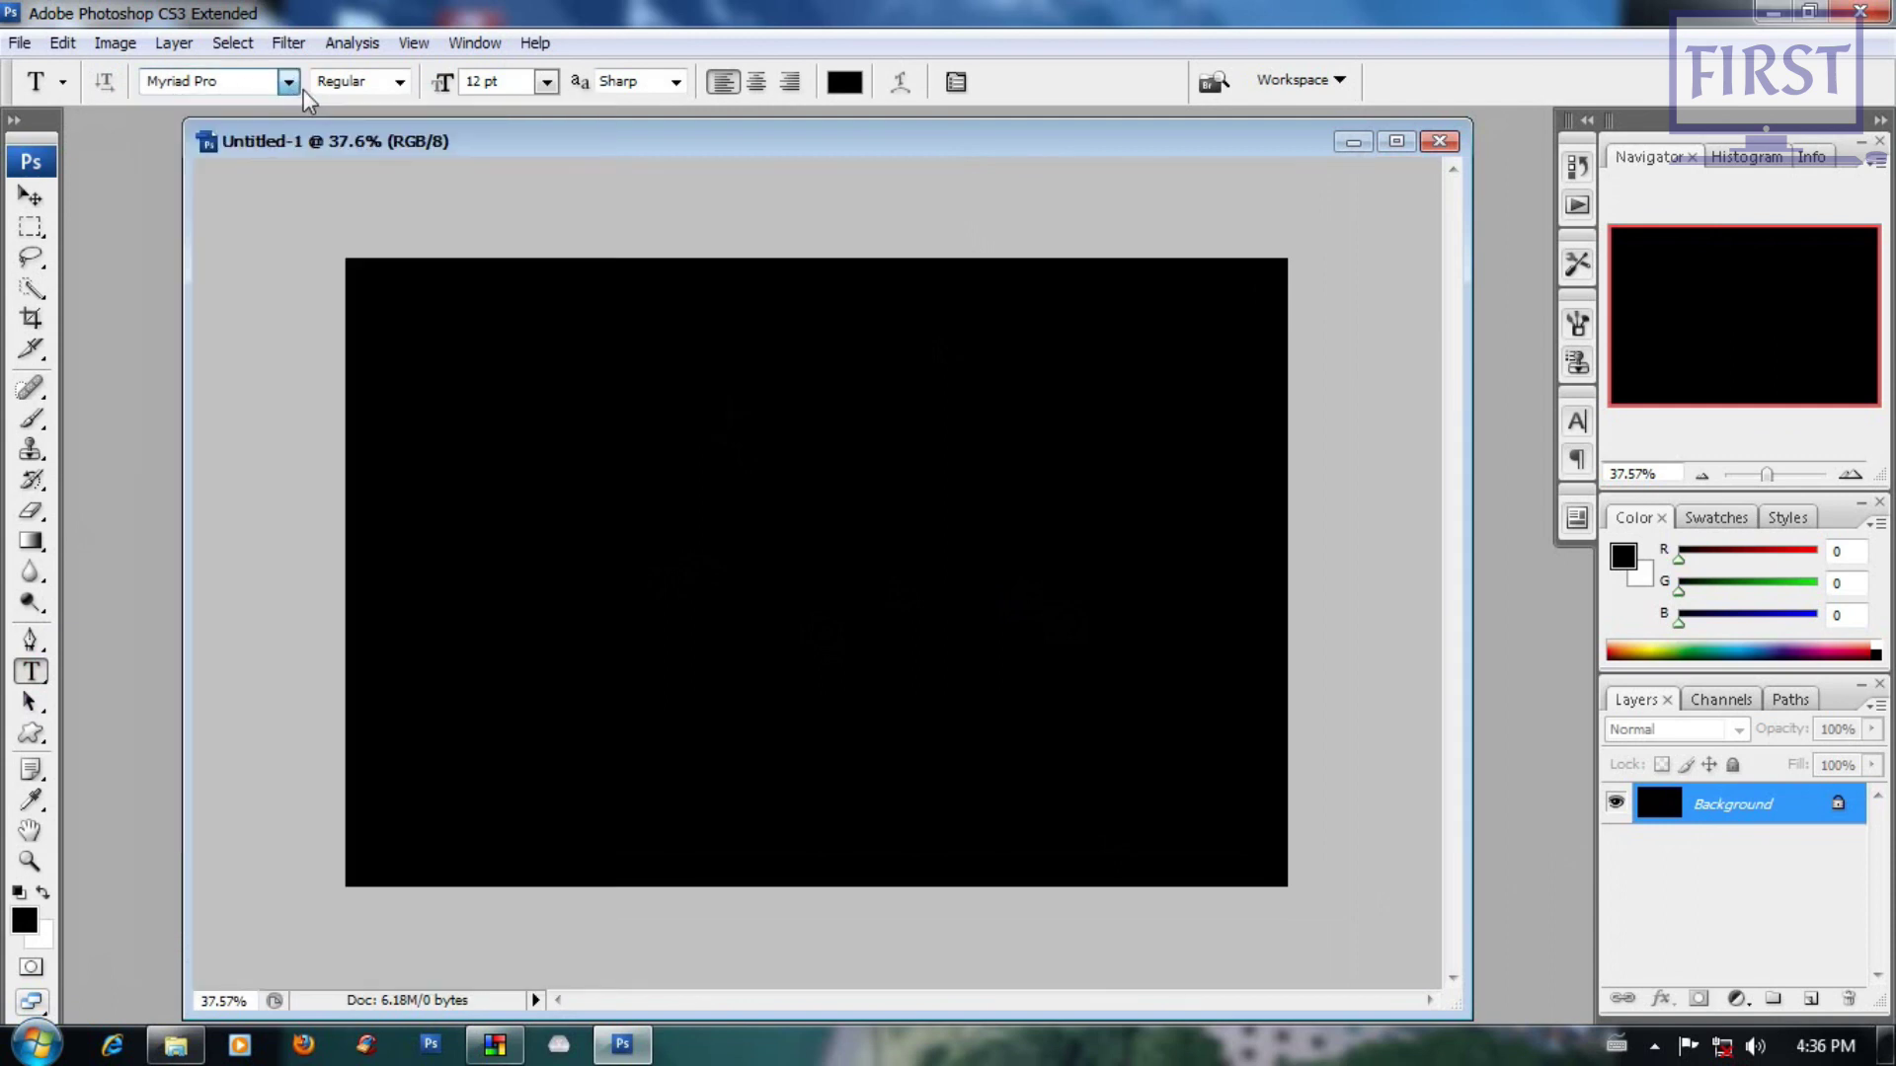
click(239, 81)
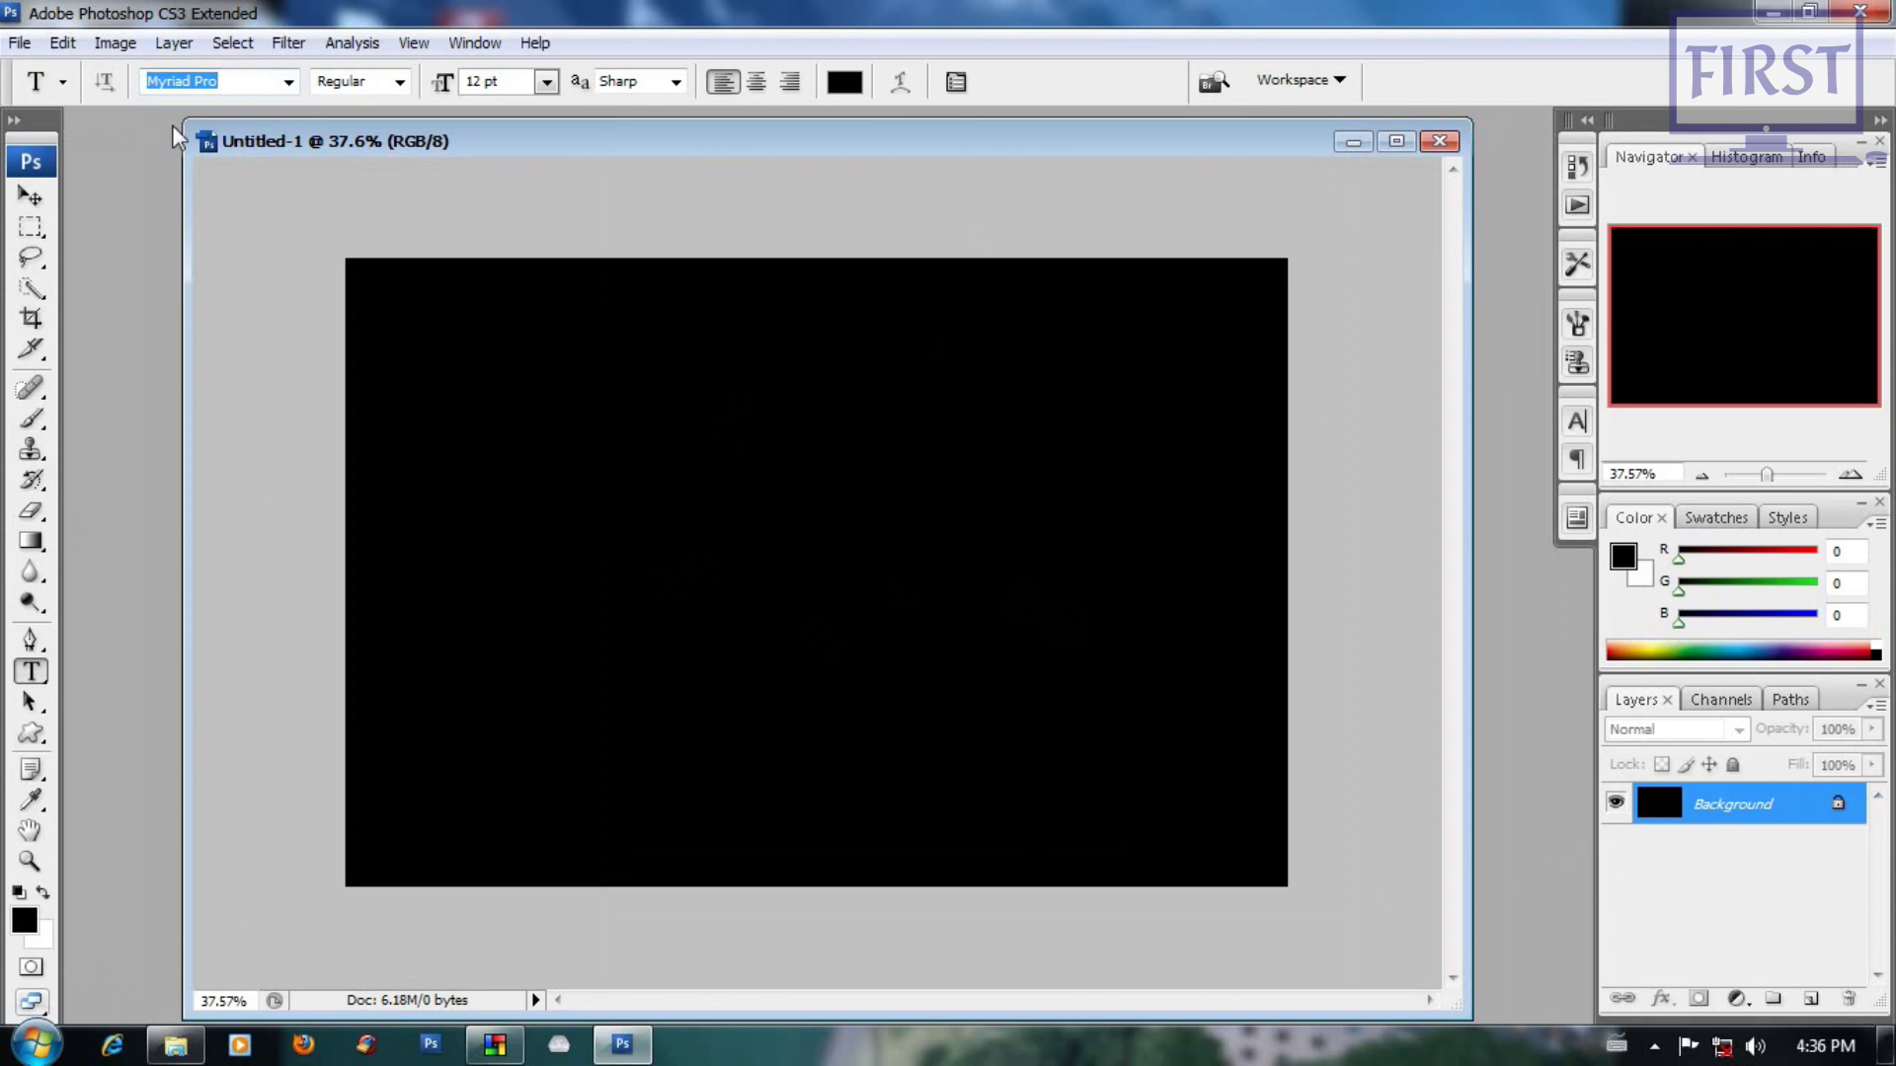
text(Cooper Black)
key(Return)
click(398, 83)
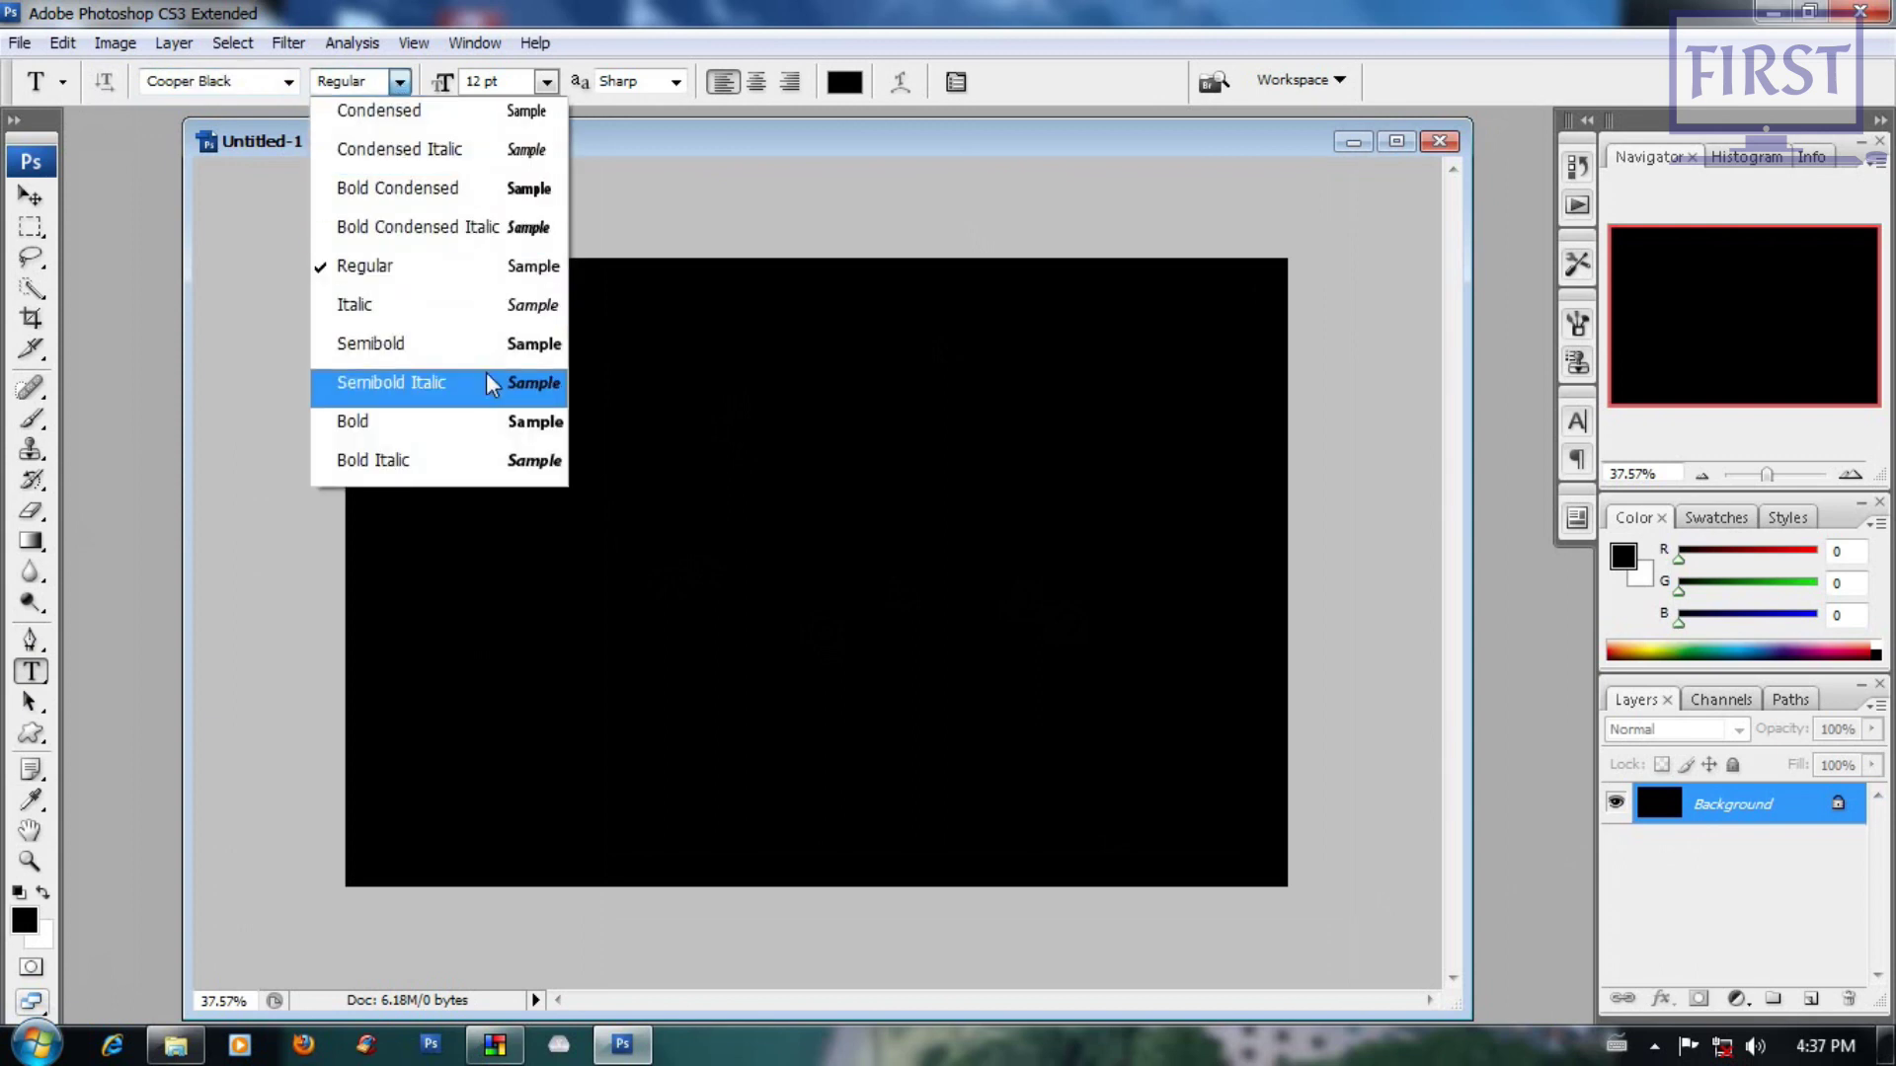
click(491, 438)
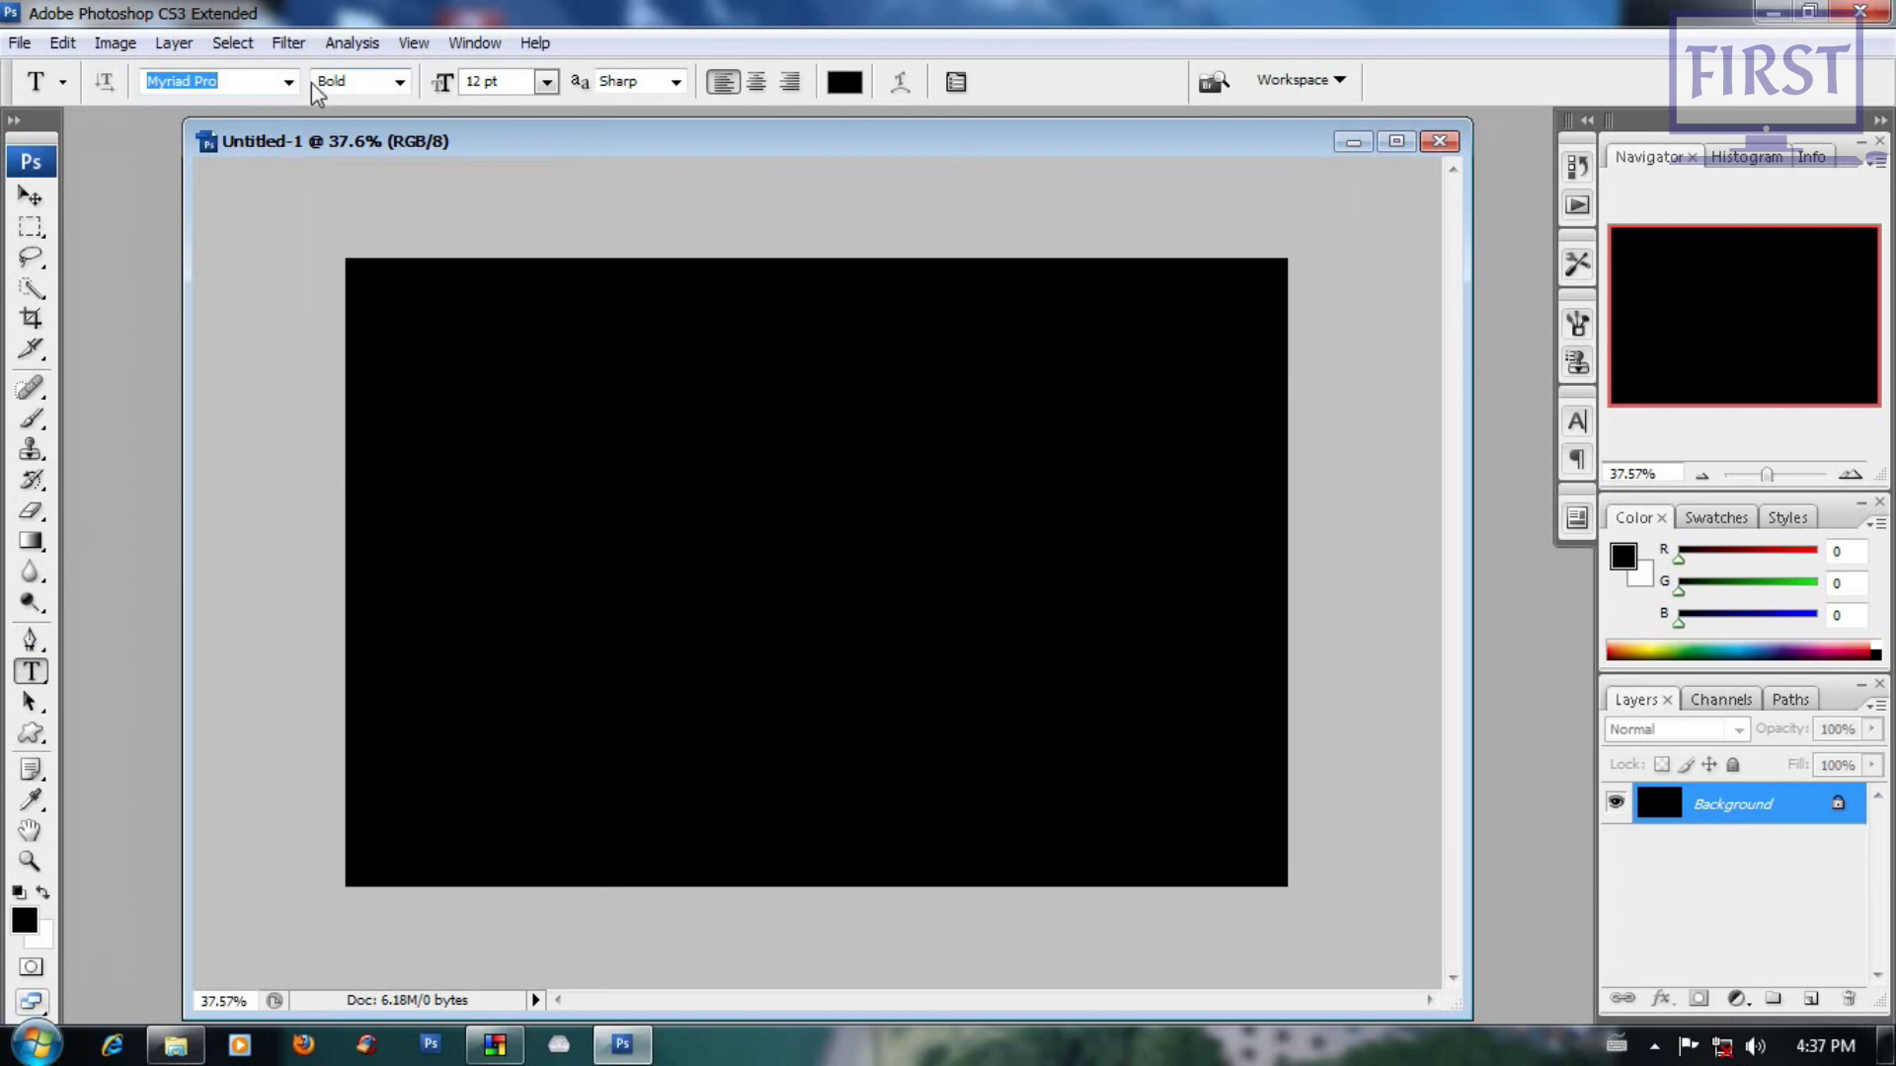
text(Coop)
key(Return)
Step: Set 18 pt, centre-aligned, red (R 255) type and start a text layer near the canvas centre
click(545, 82)
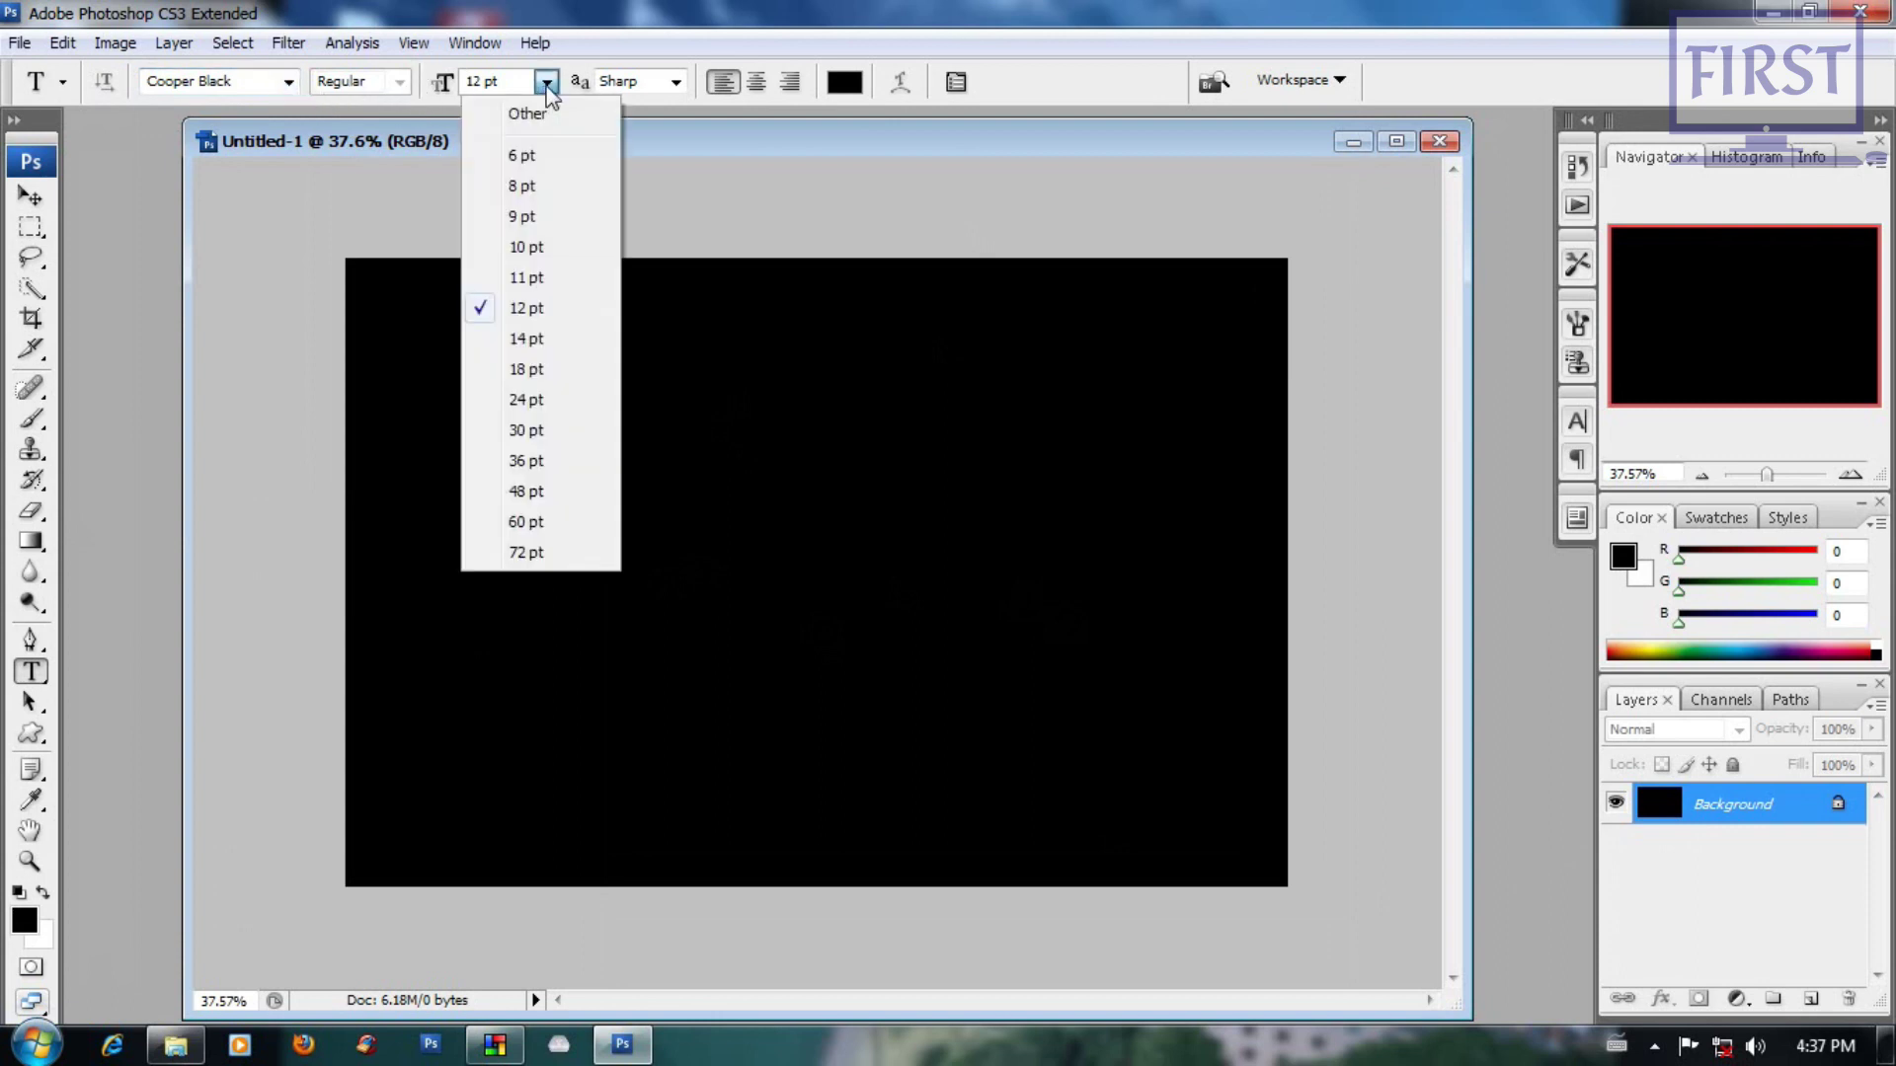
click(548, 373)
click(757, 84)
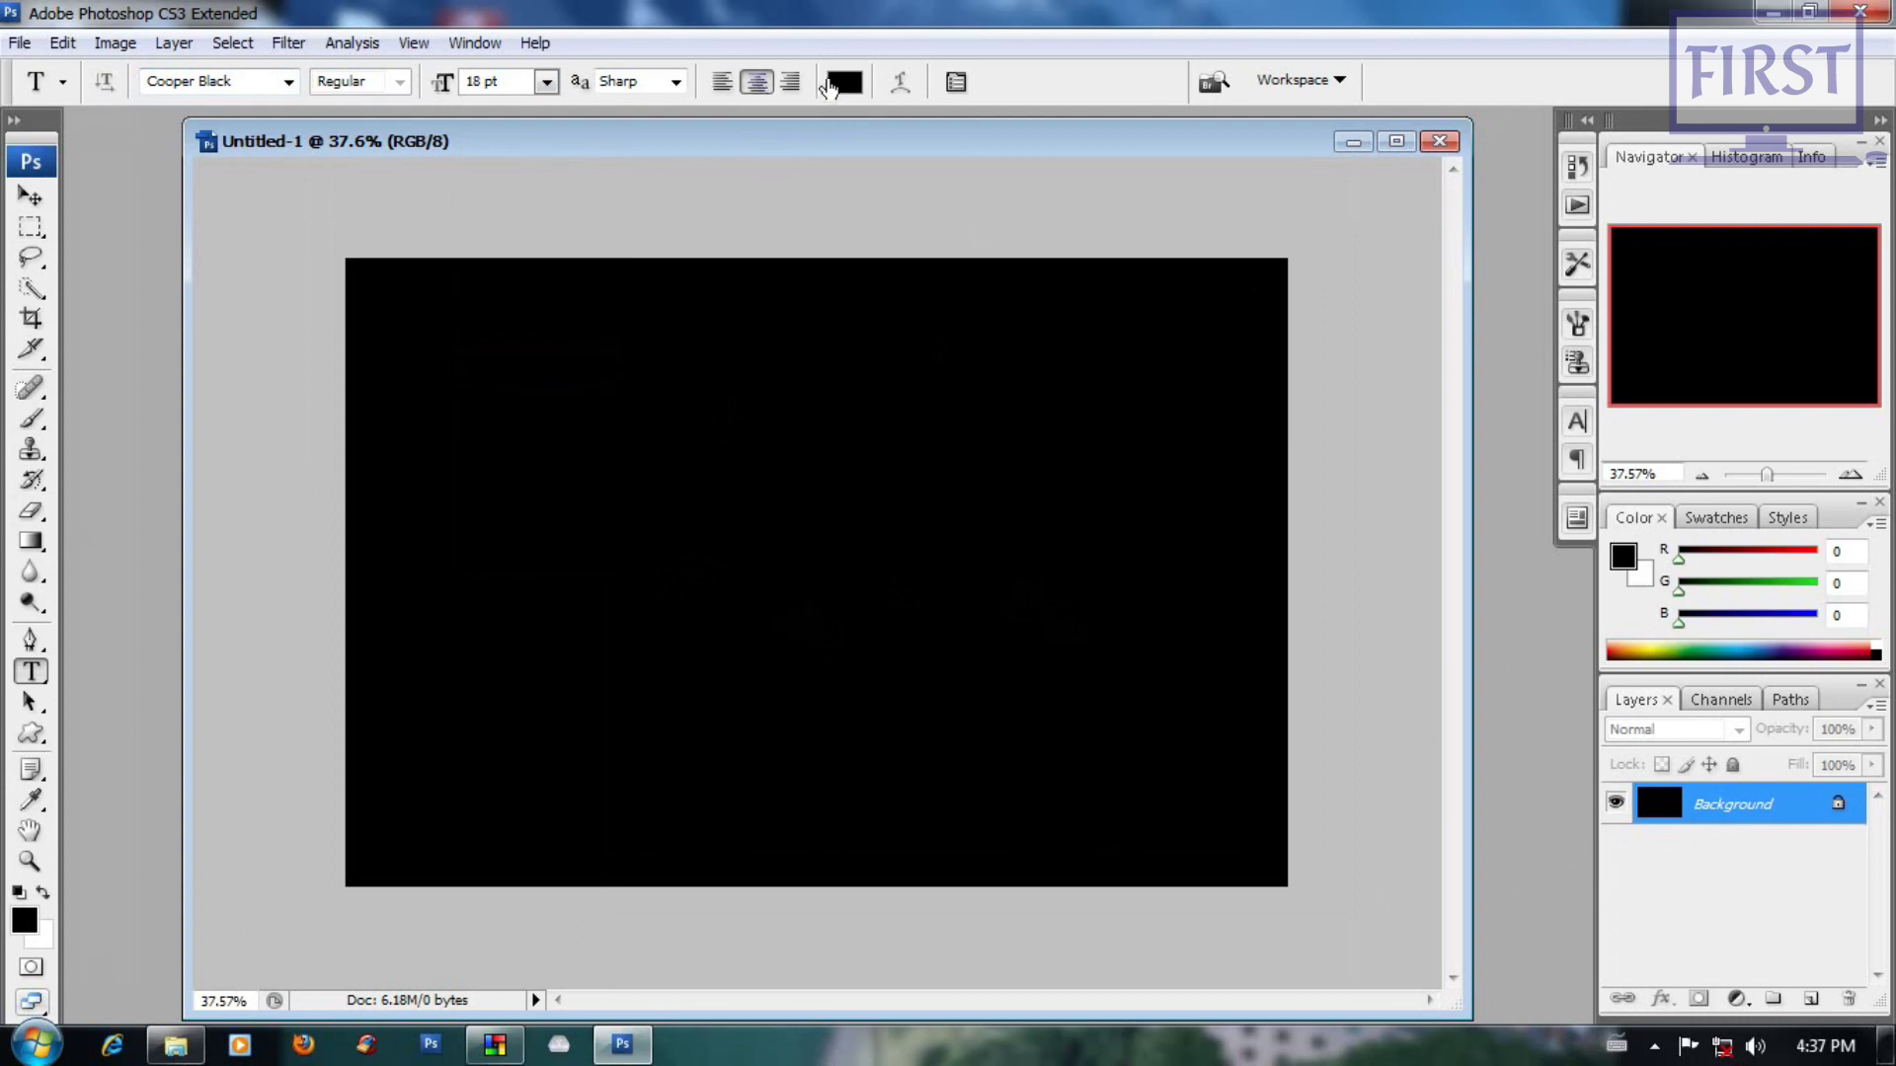
click(844, 84)
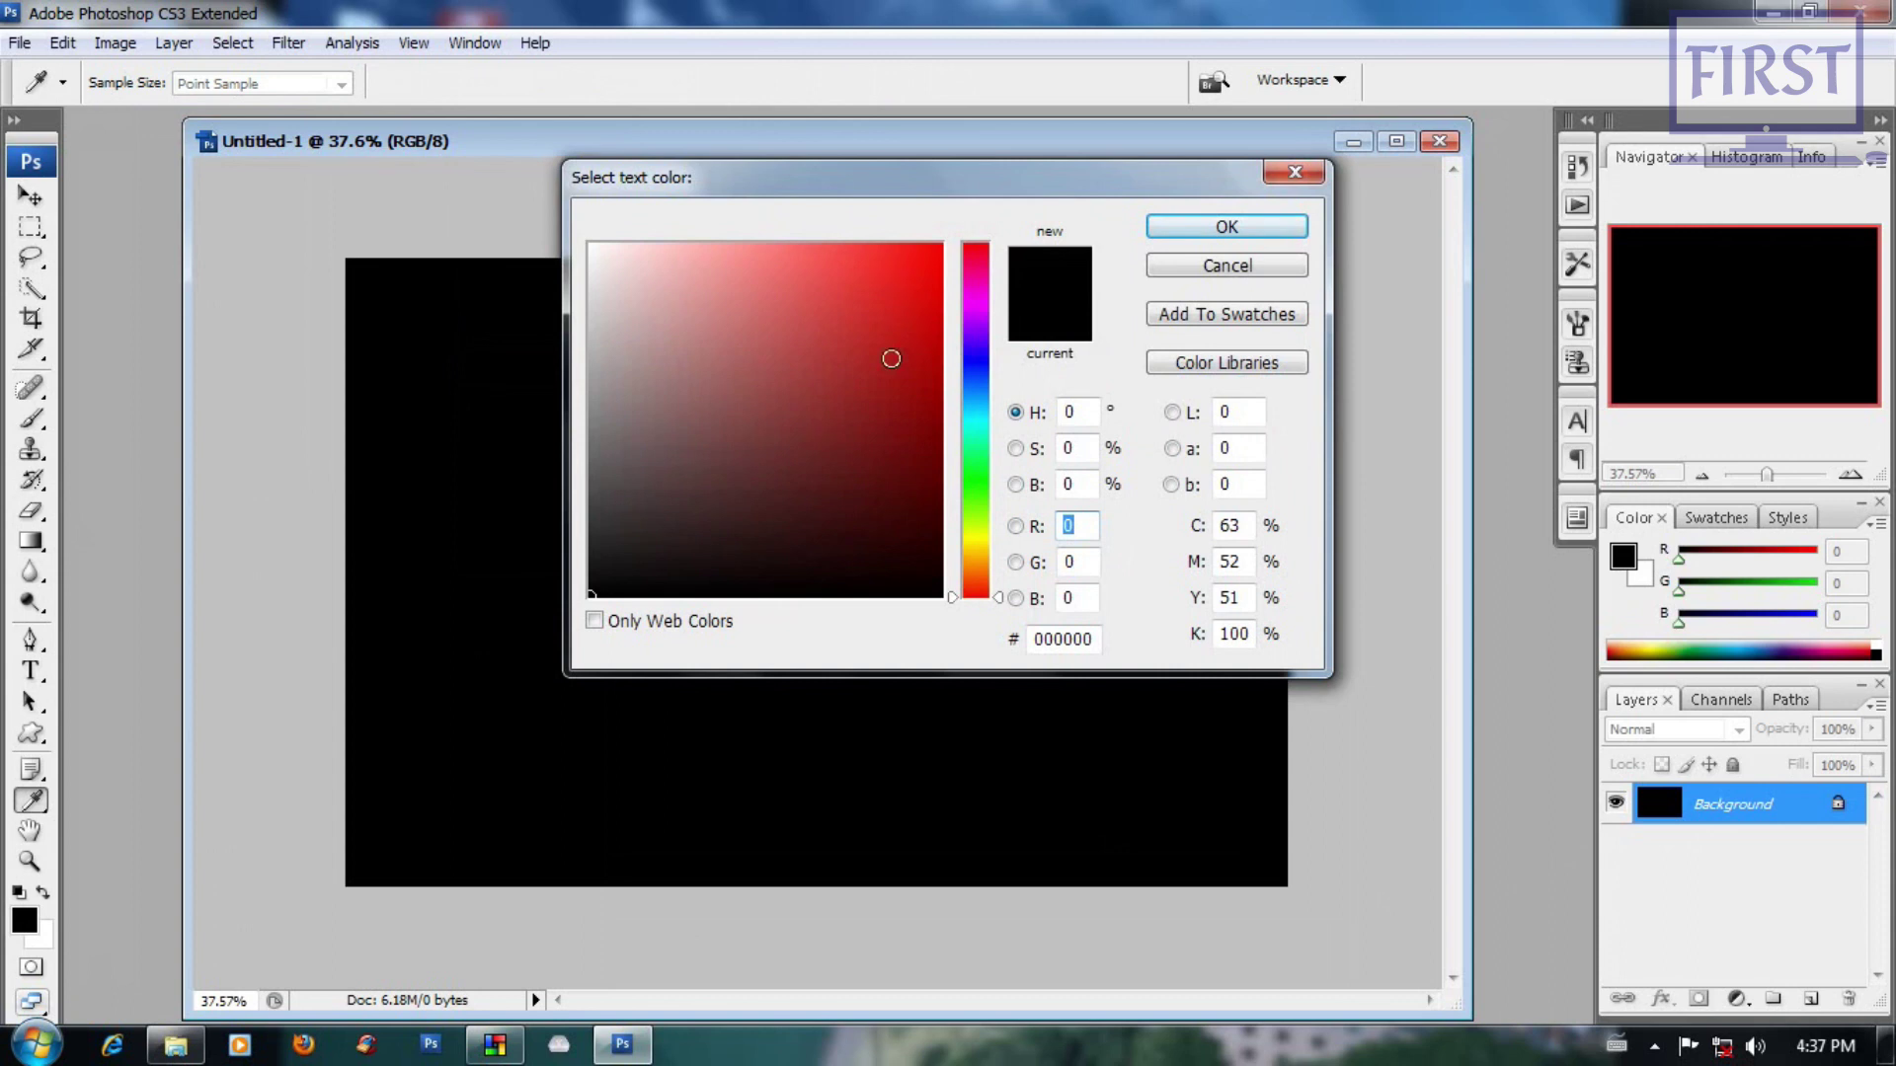
text(255)
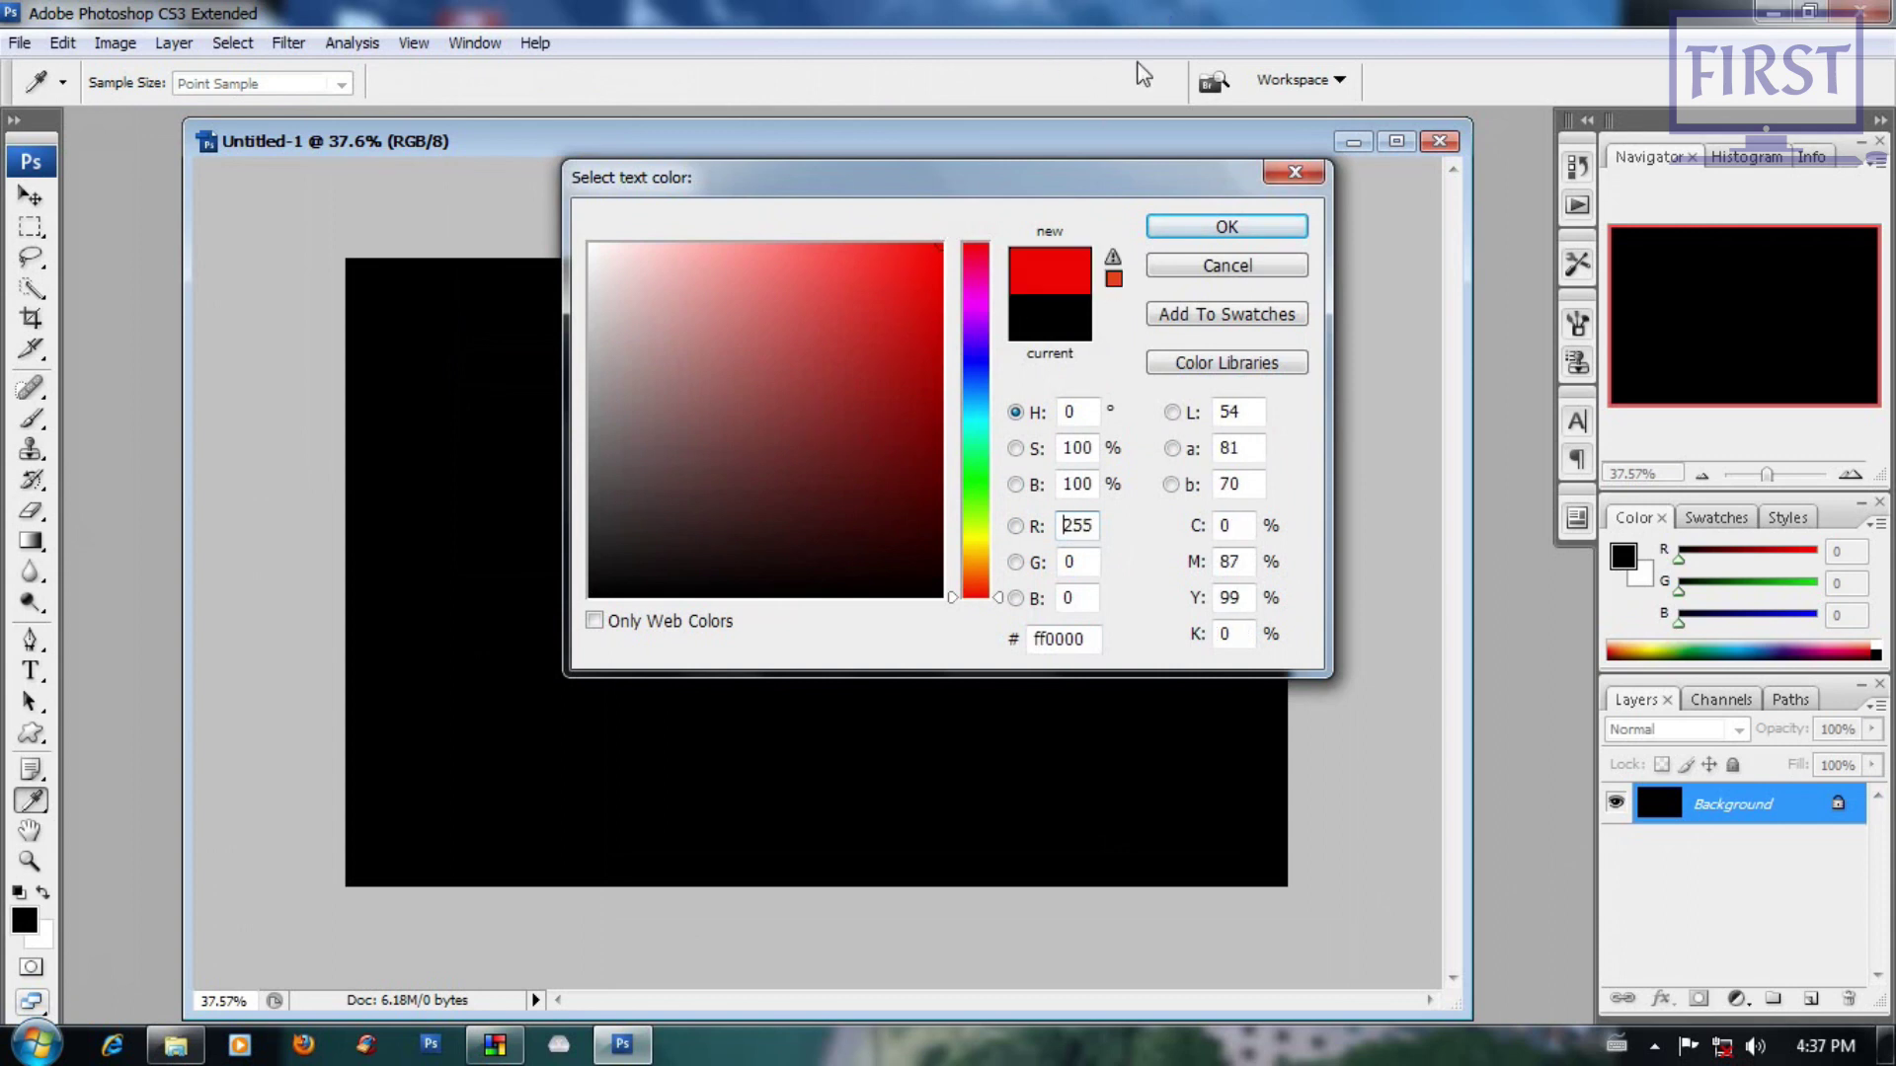
click(1226, 227)
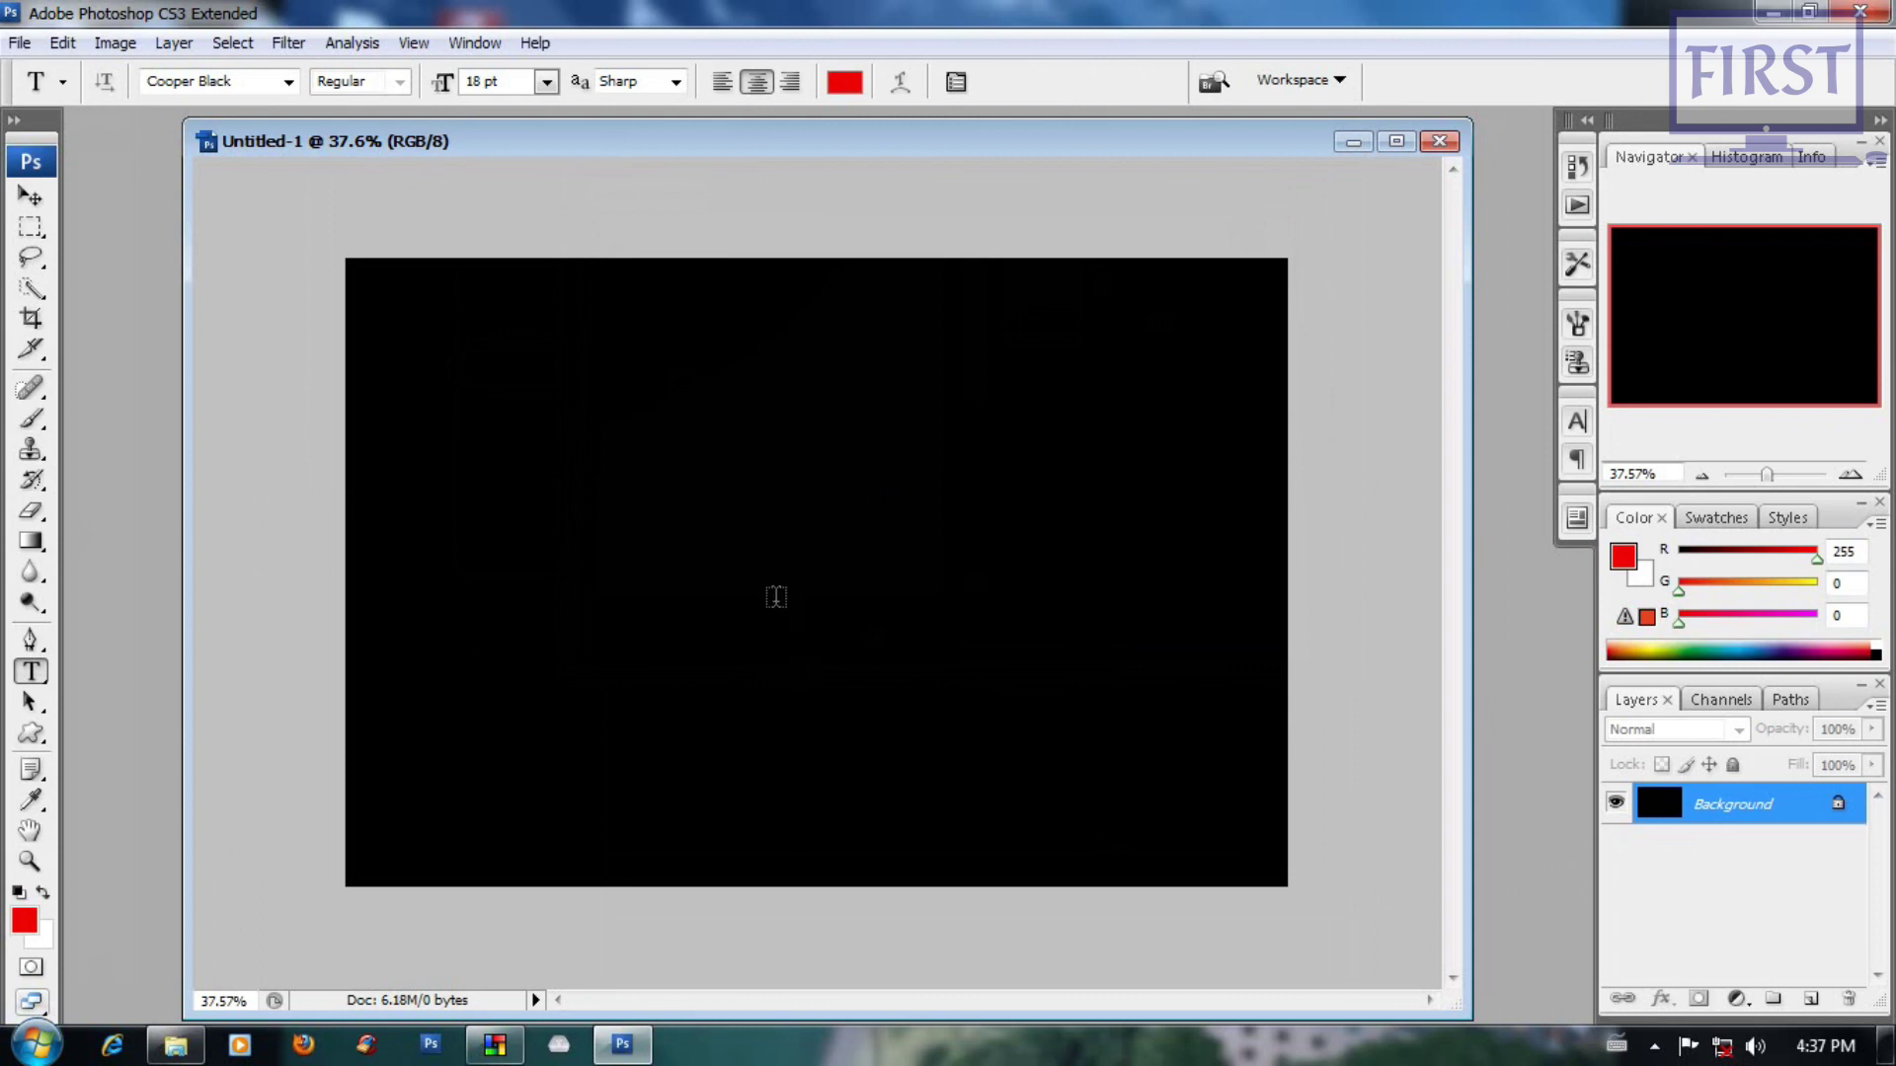
click(776, 596)
click(546, 82)
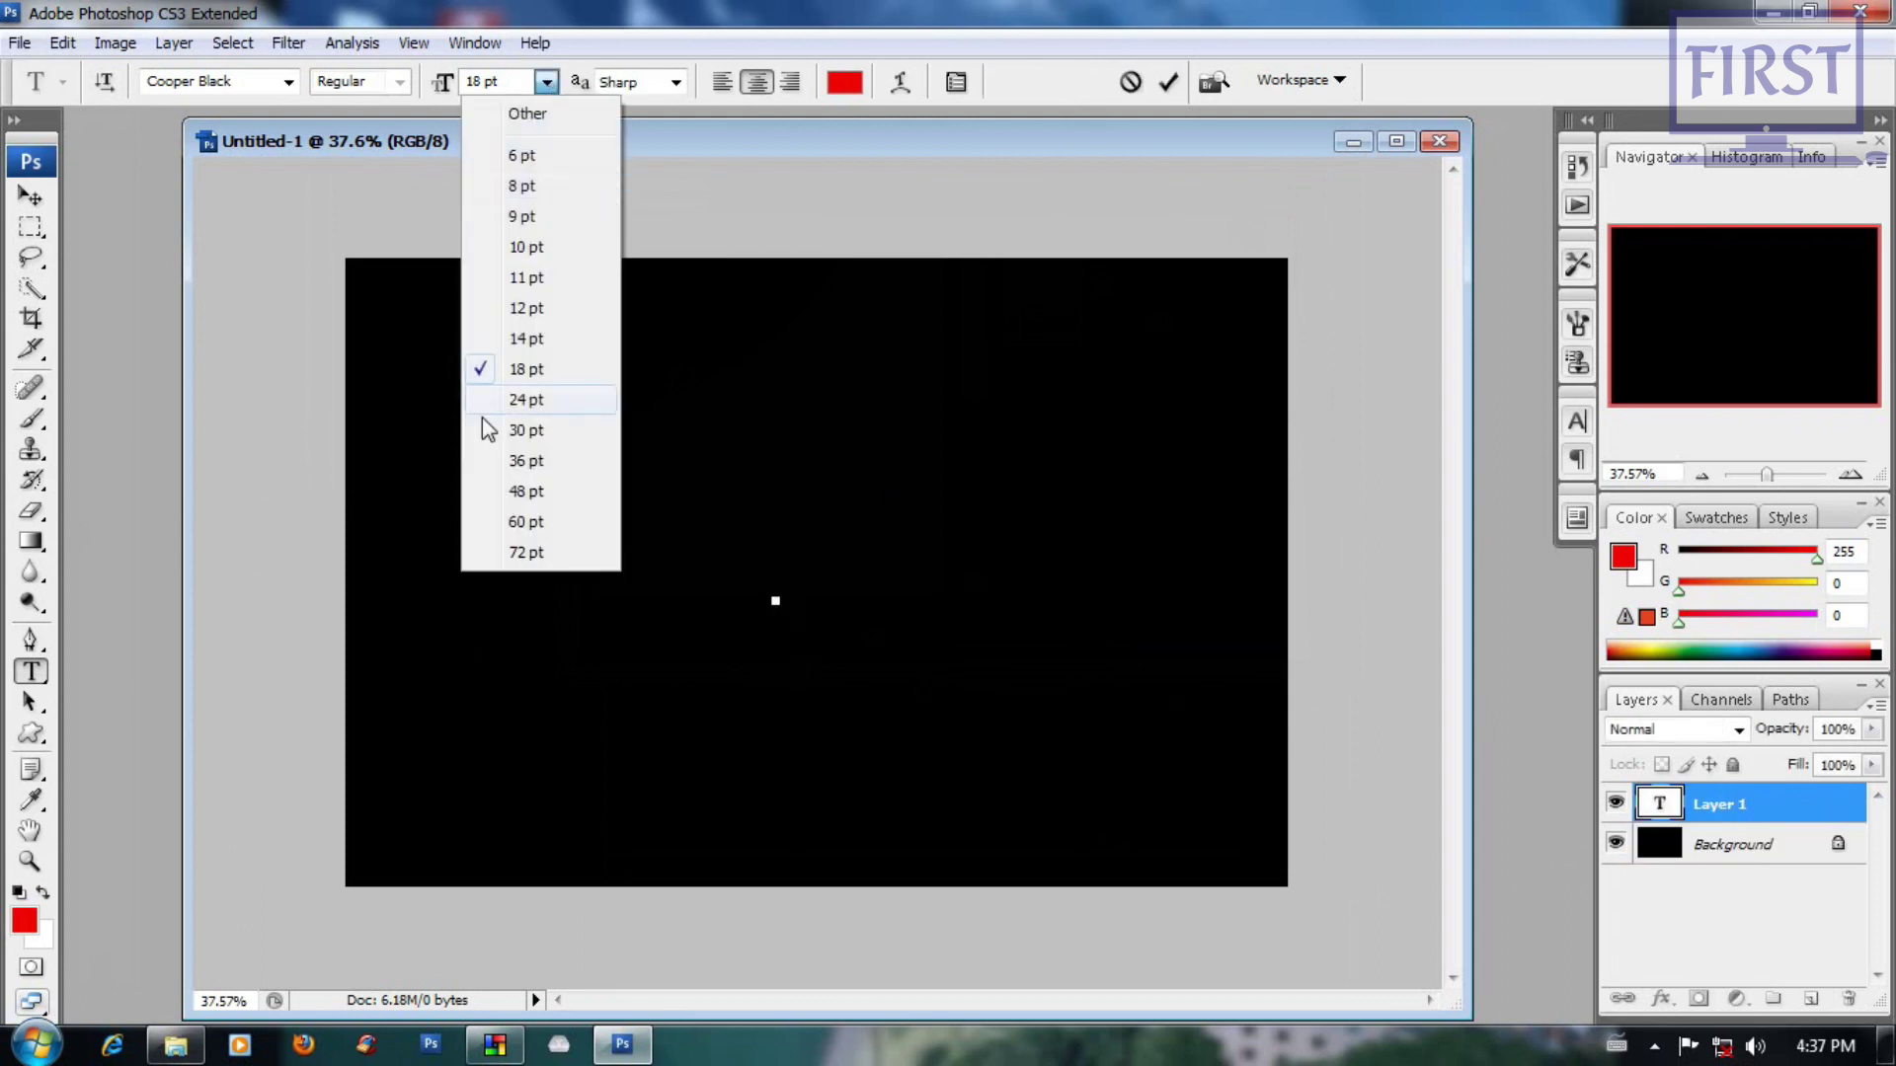
Step: Type 'Golden' at 72 pt and nudge it slightly right and down
click(525, 552)
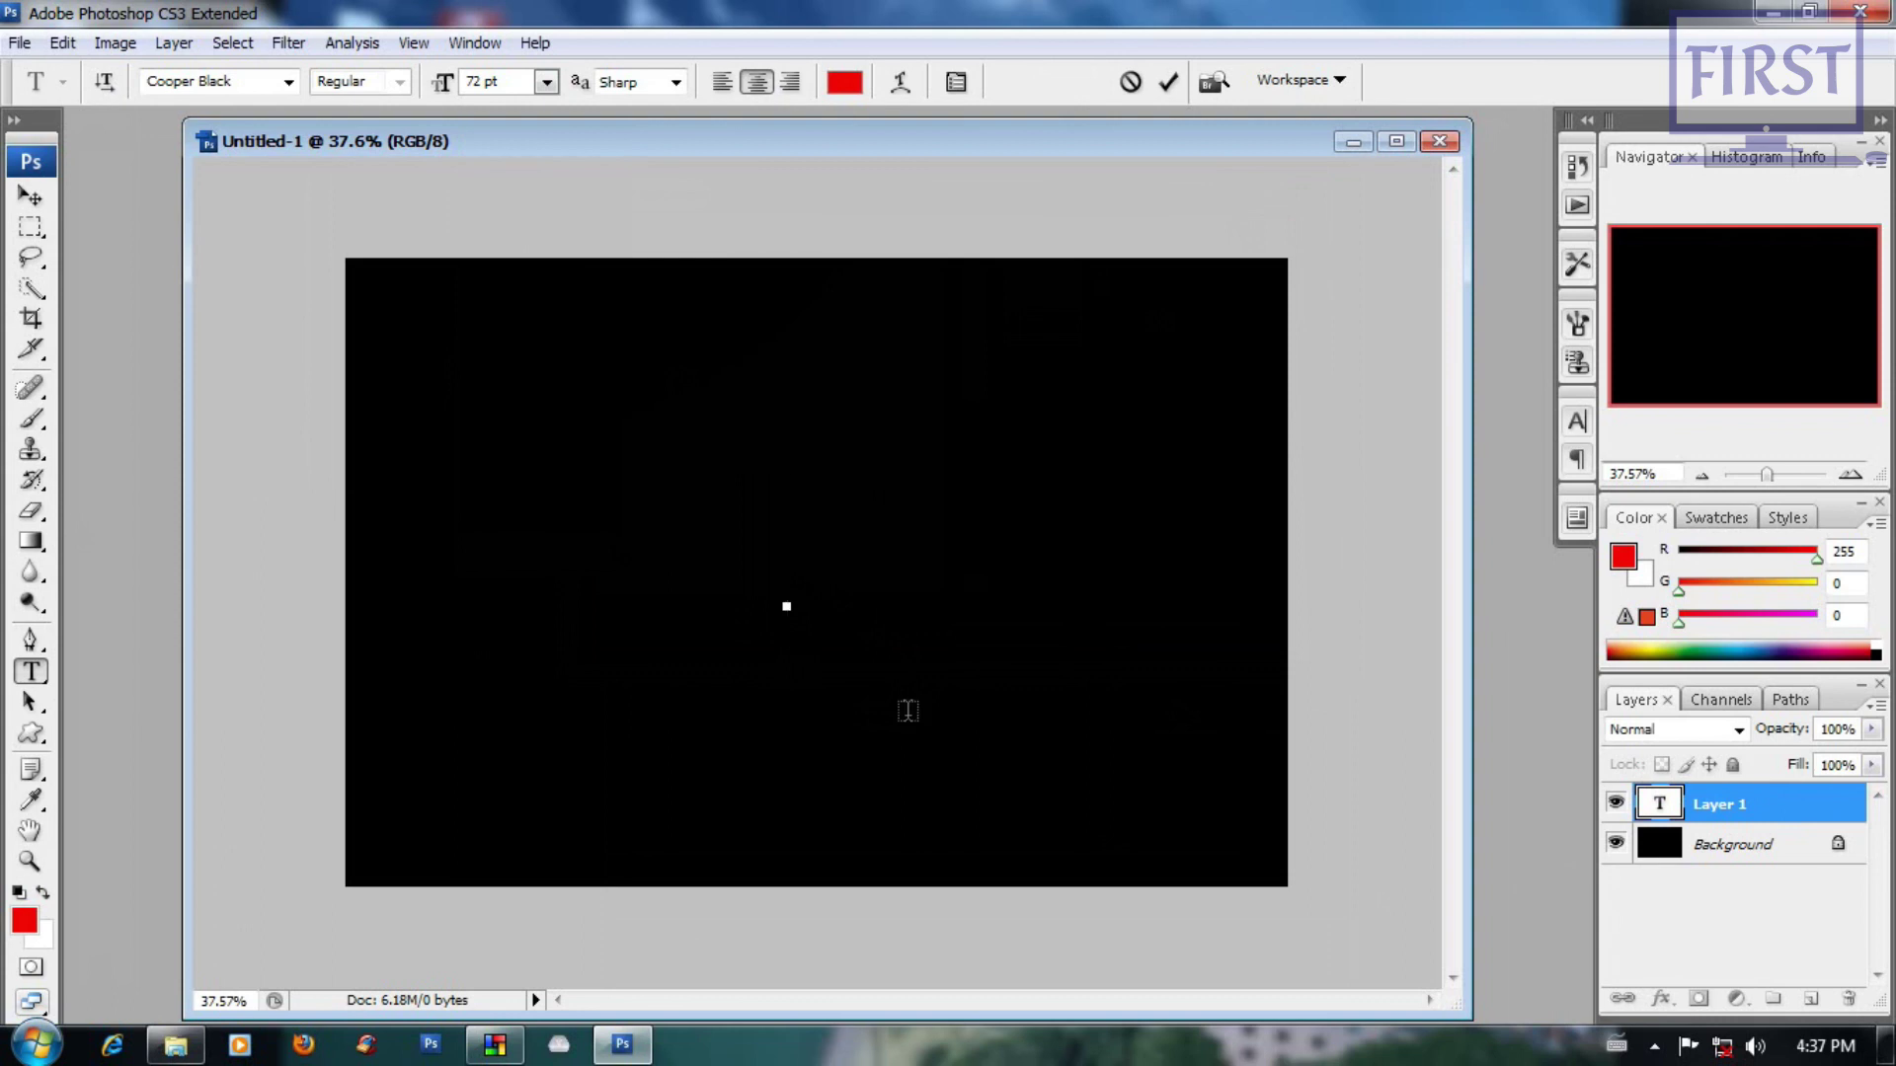
text(Gol)
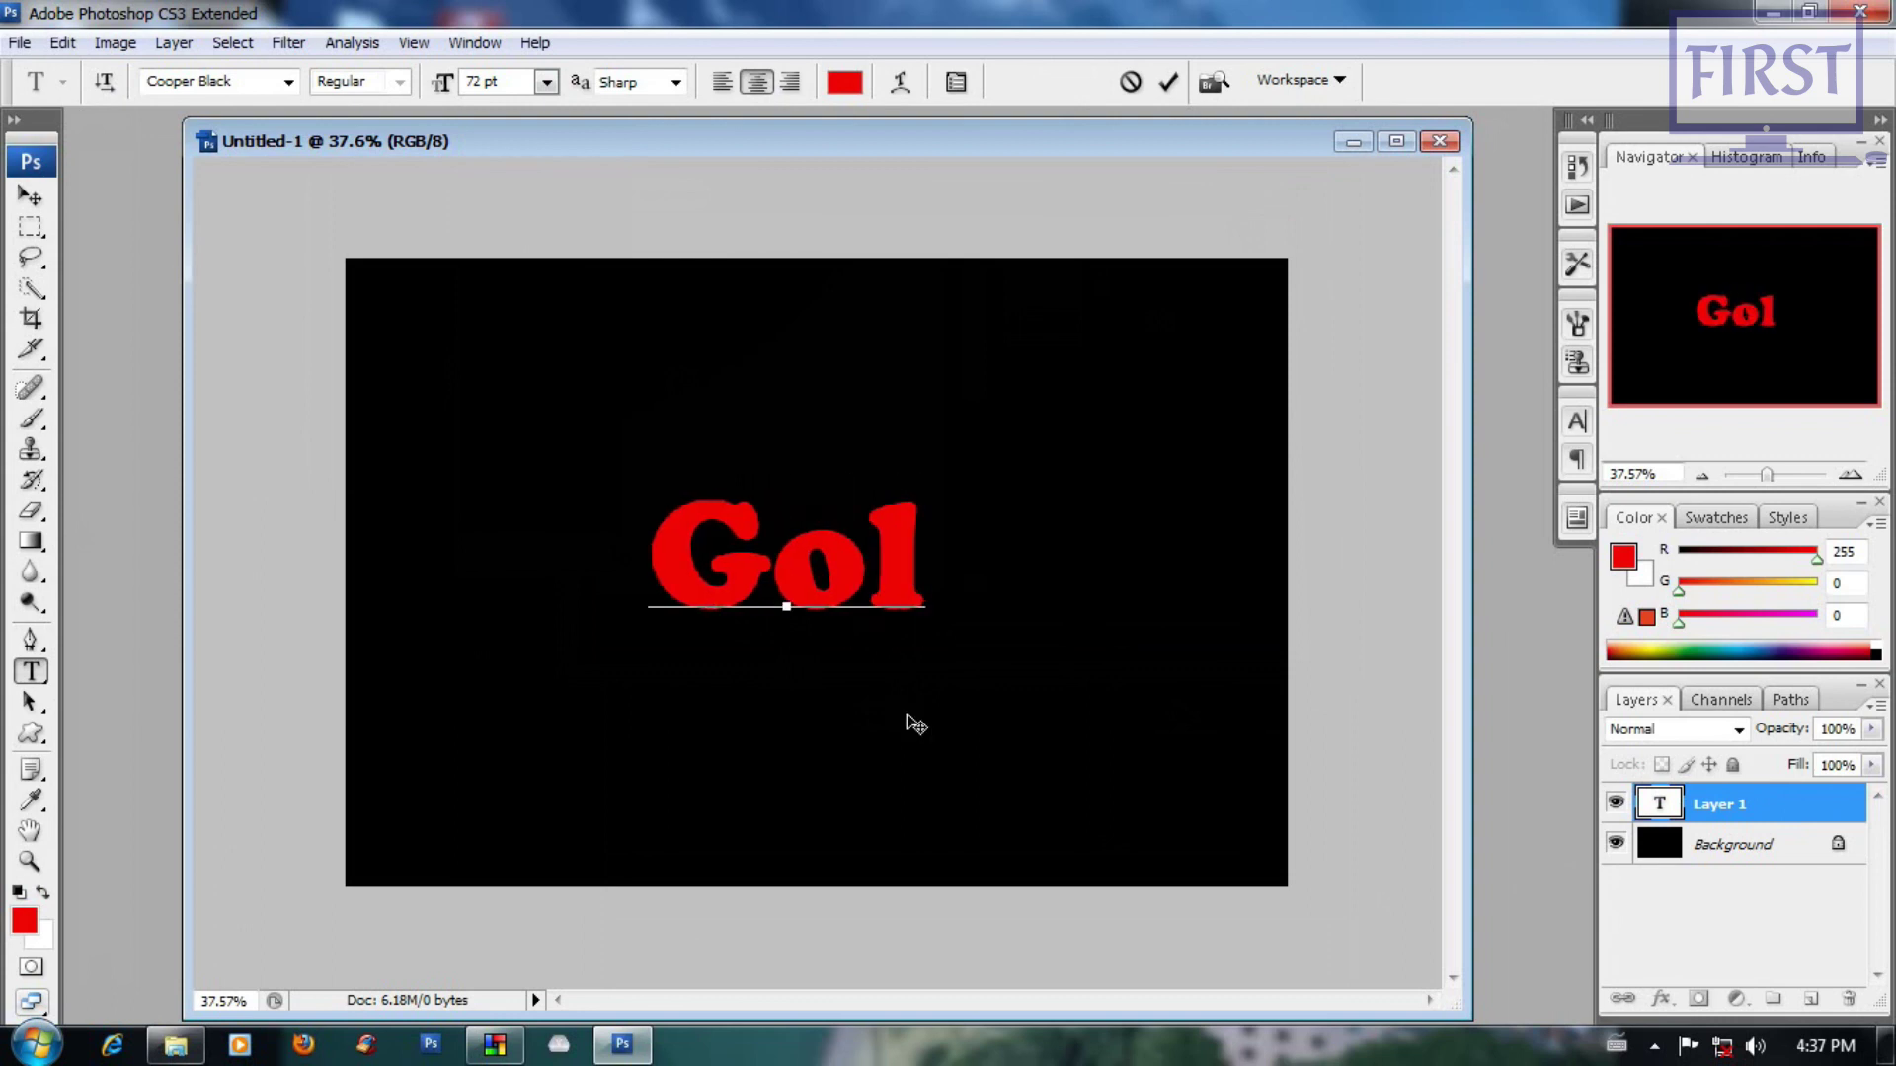
text(de)
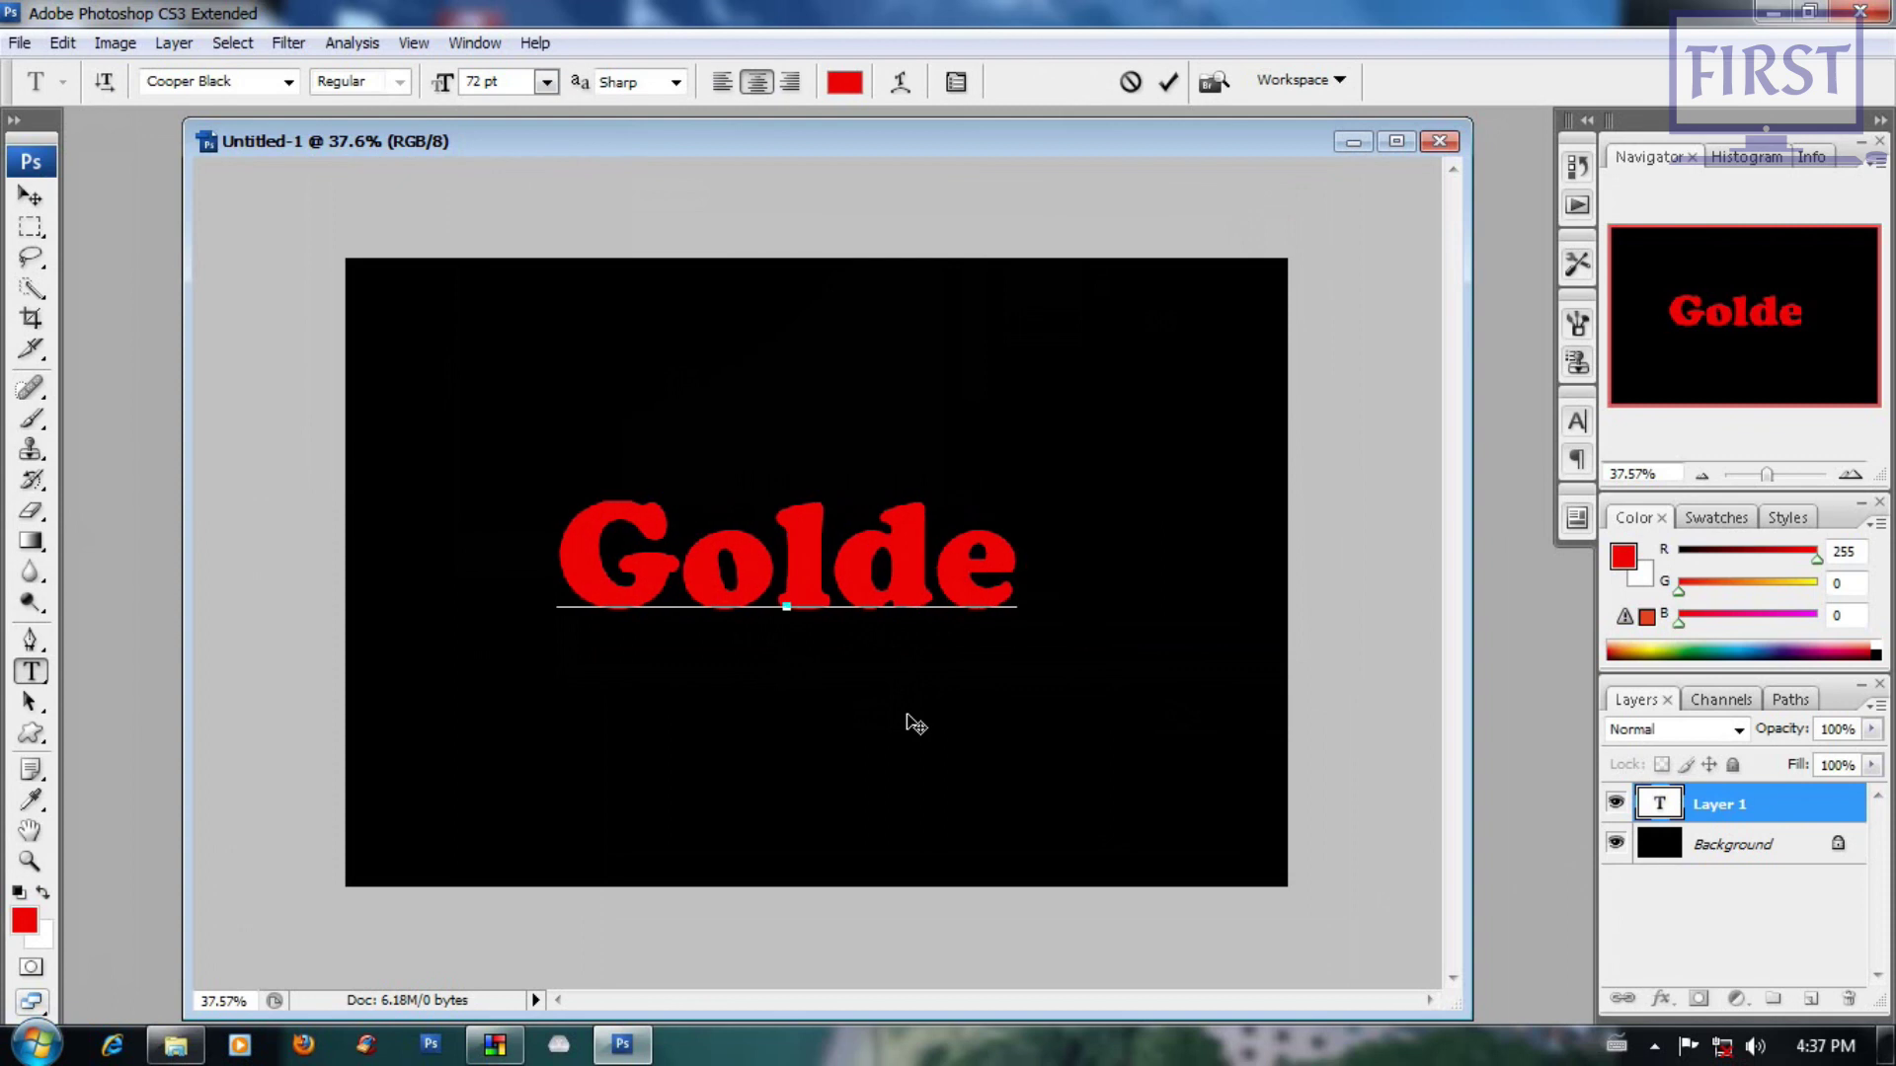
text(n)
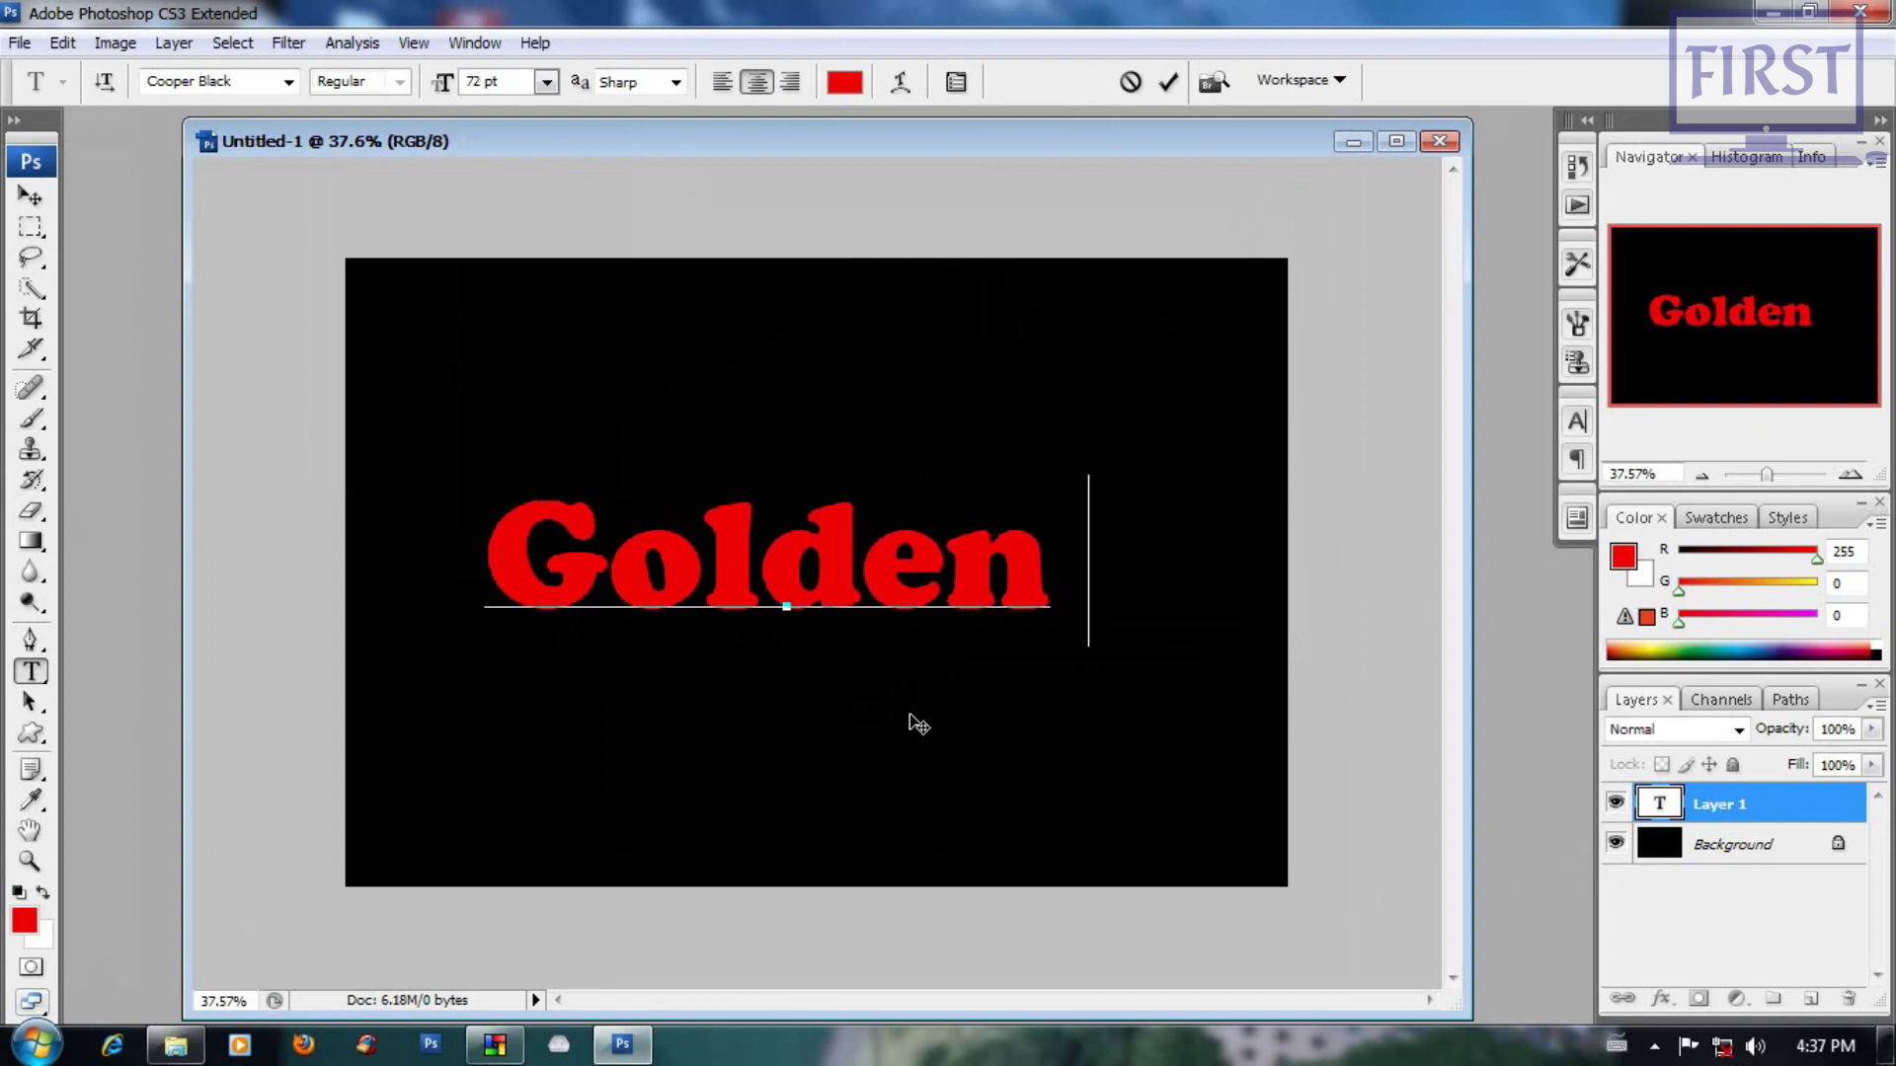
key(BackSpace)
click(31, 196)
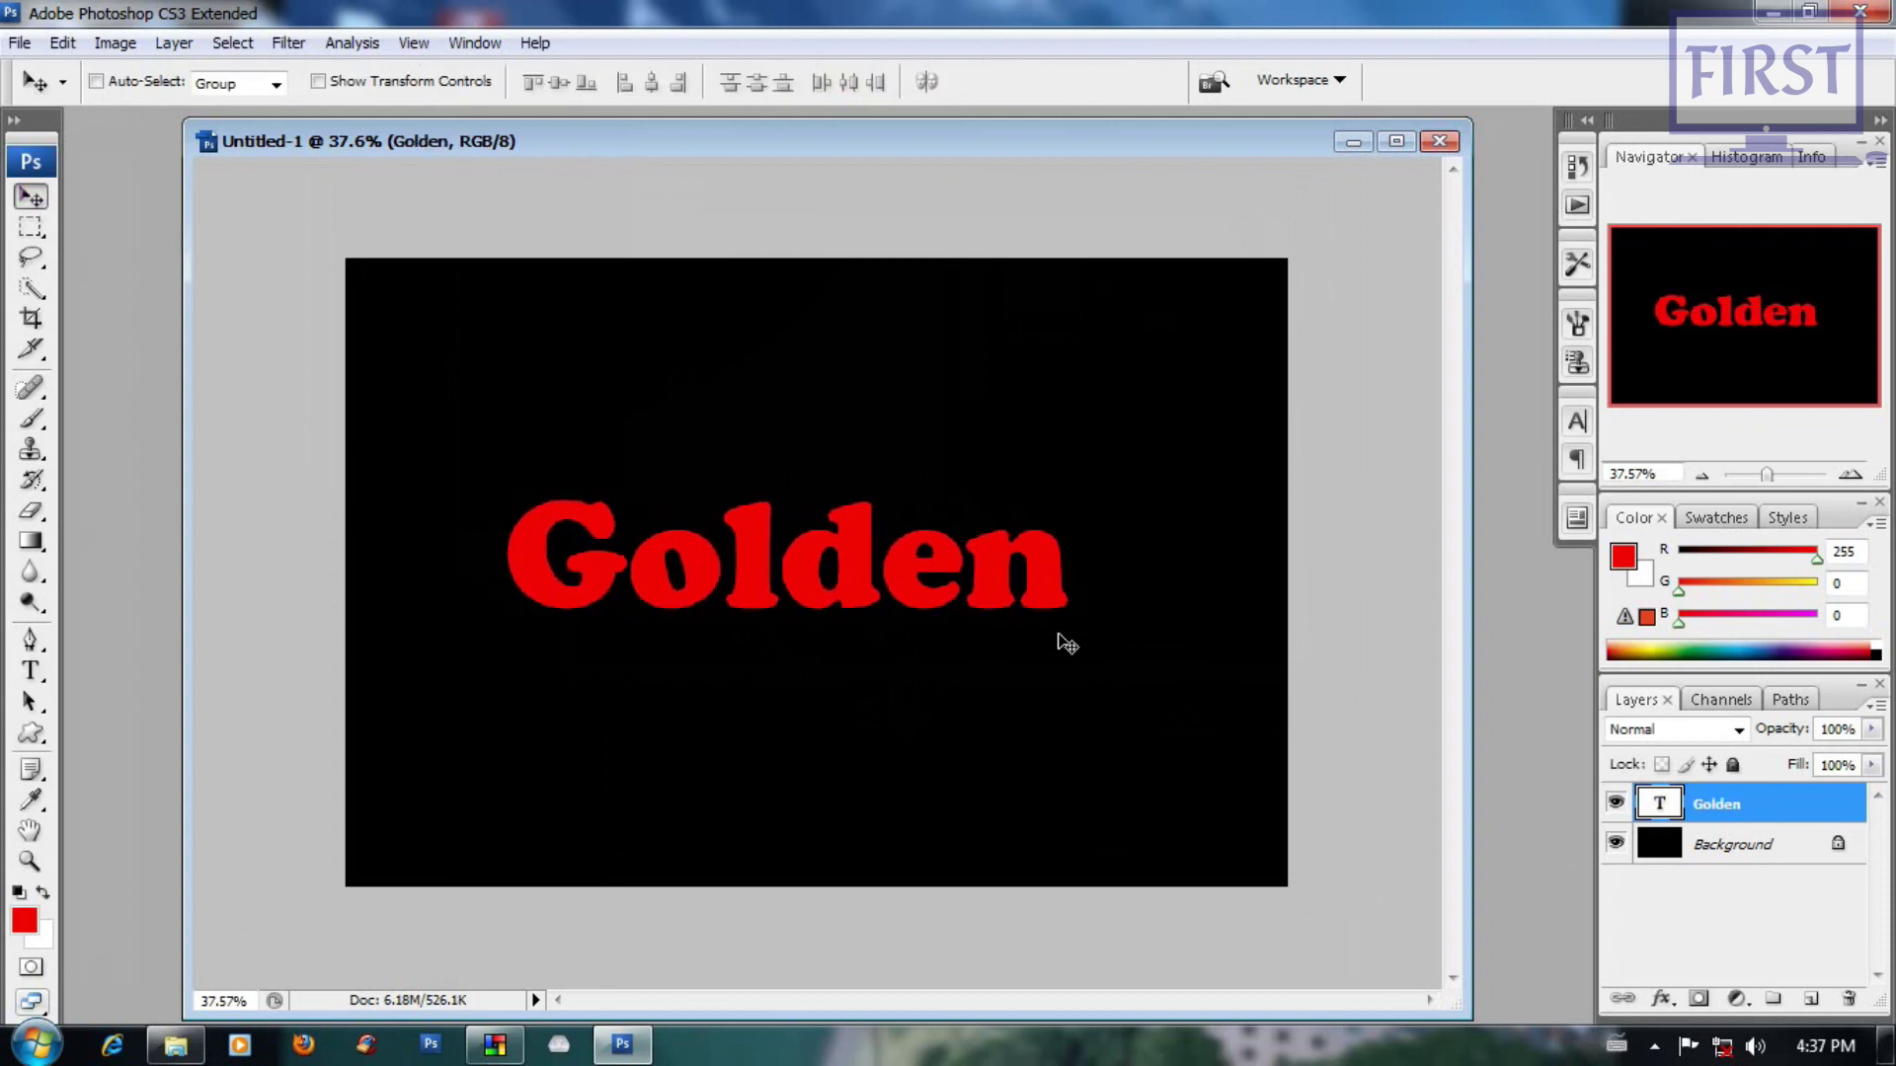
drag(916, 604, 947, 620)
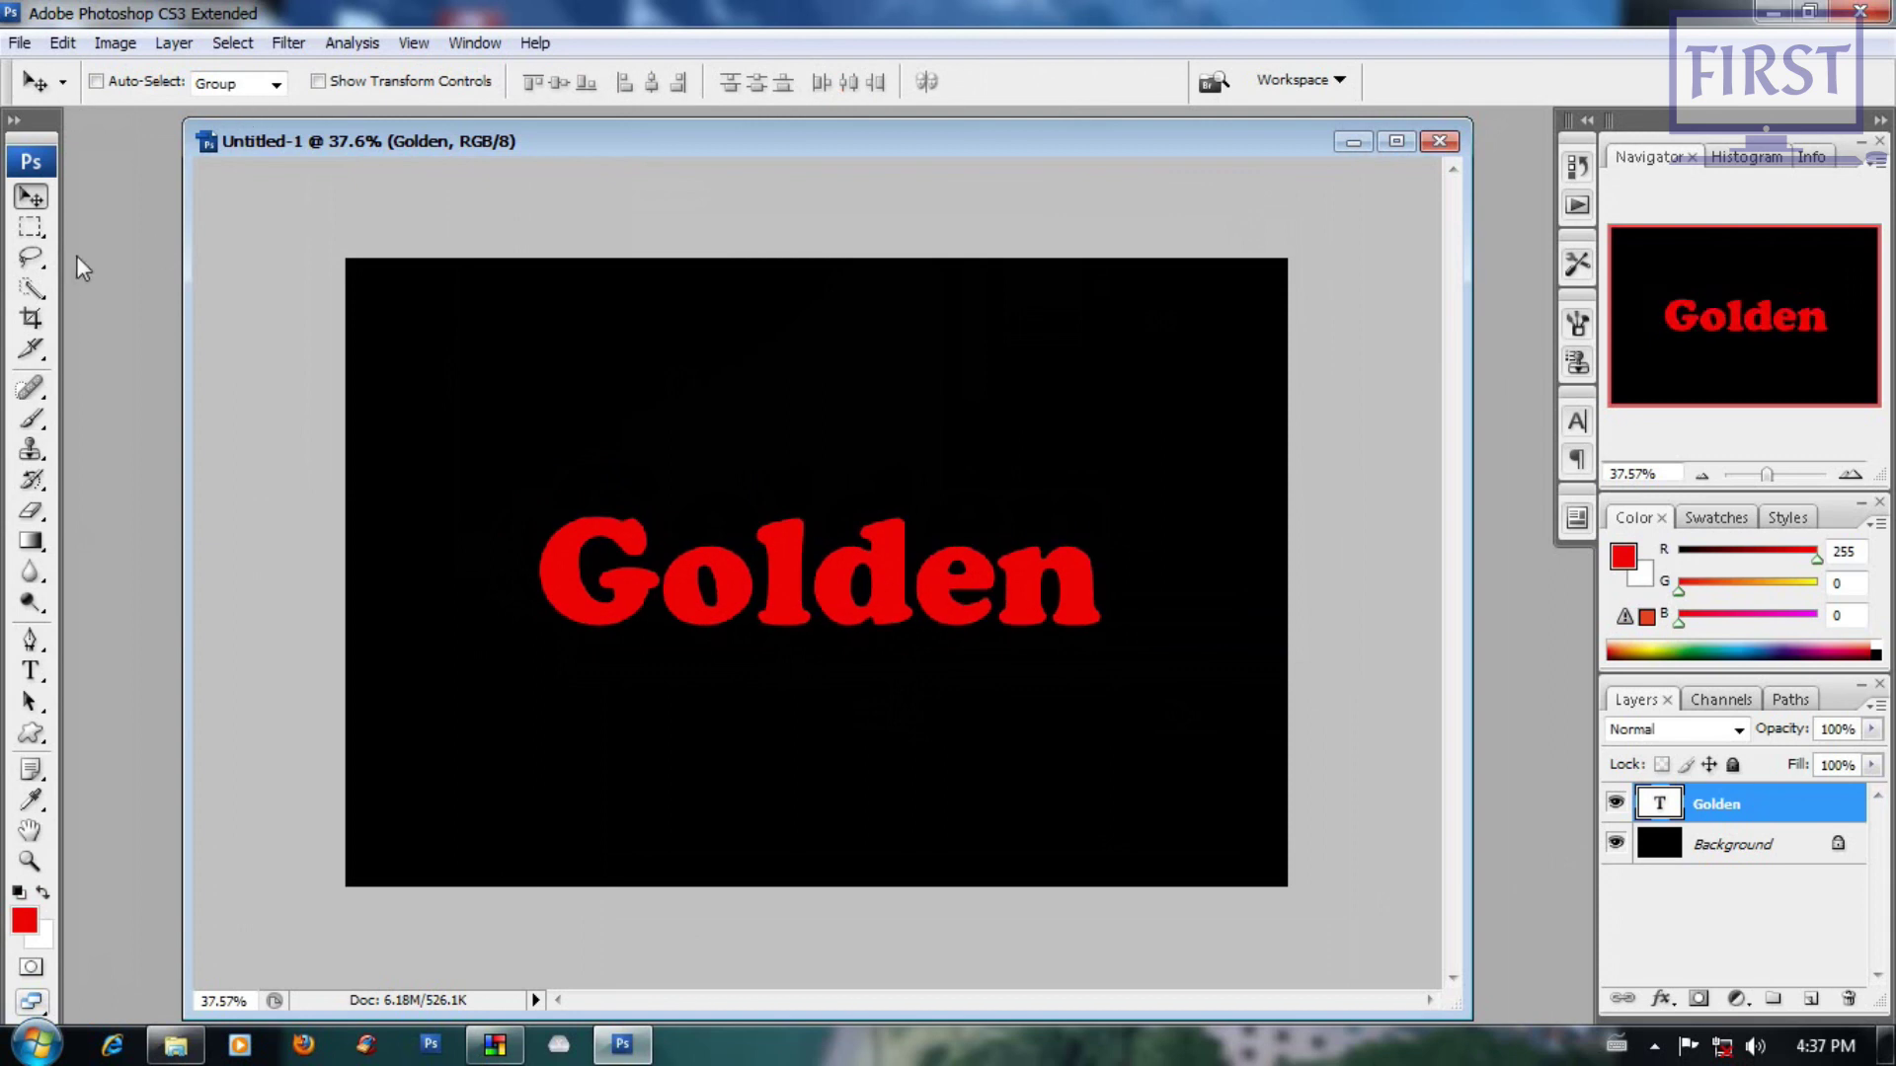
Step: Select all the Golden text, enlarge its font size, and commit it
key(t)
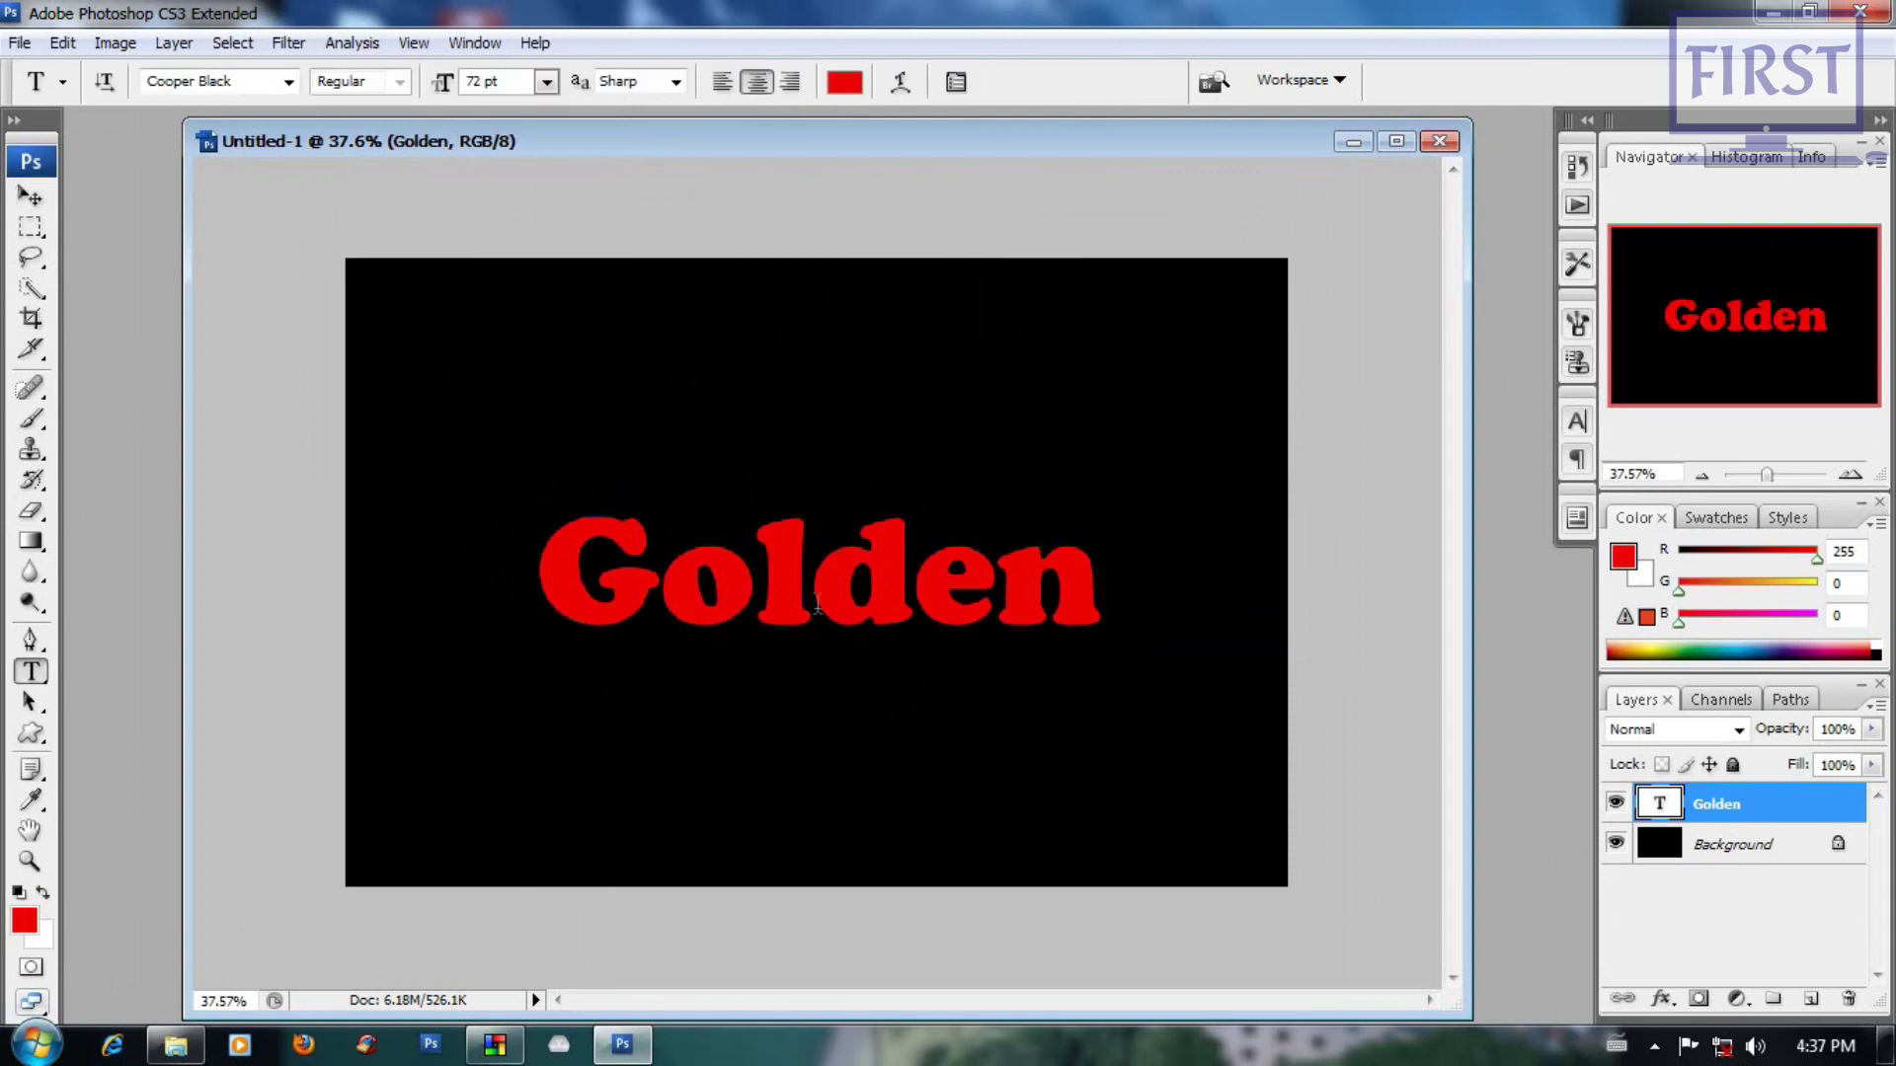
double_click(818, 605)
drag(444, 84, 481, 84)
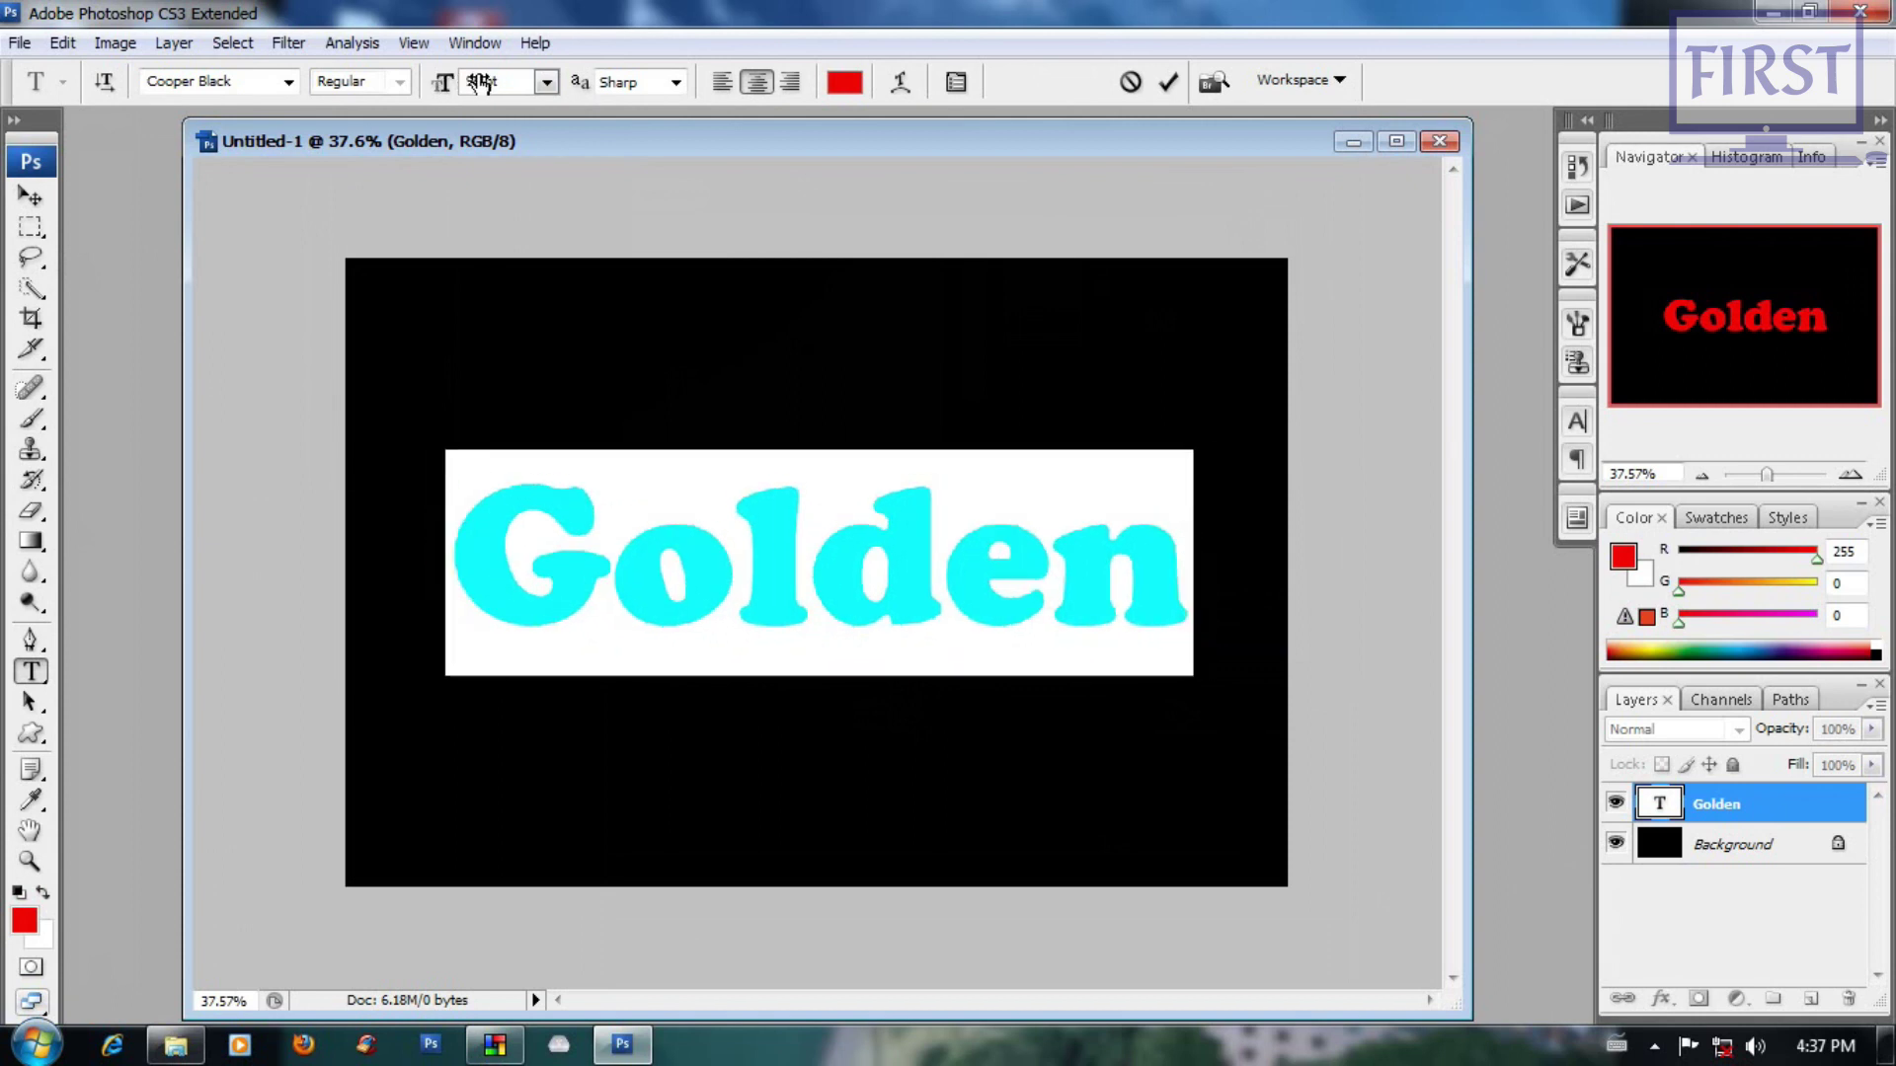
click(31, 195)
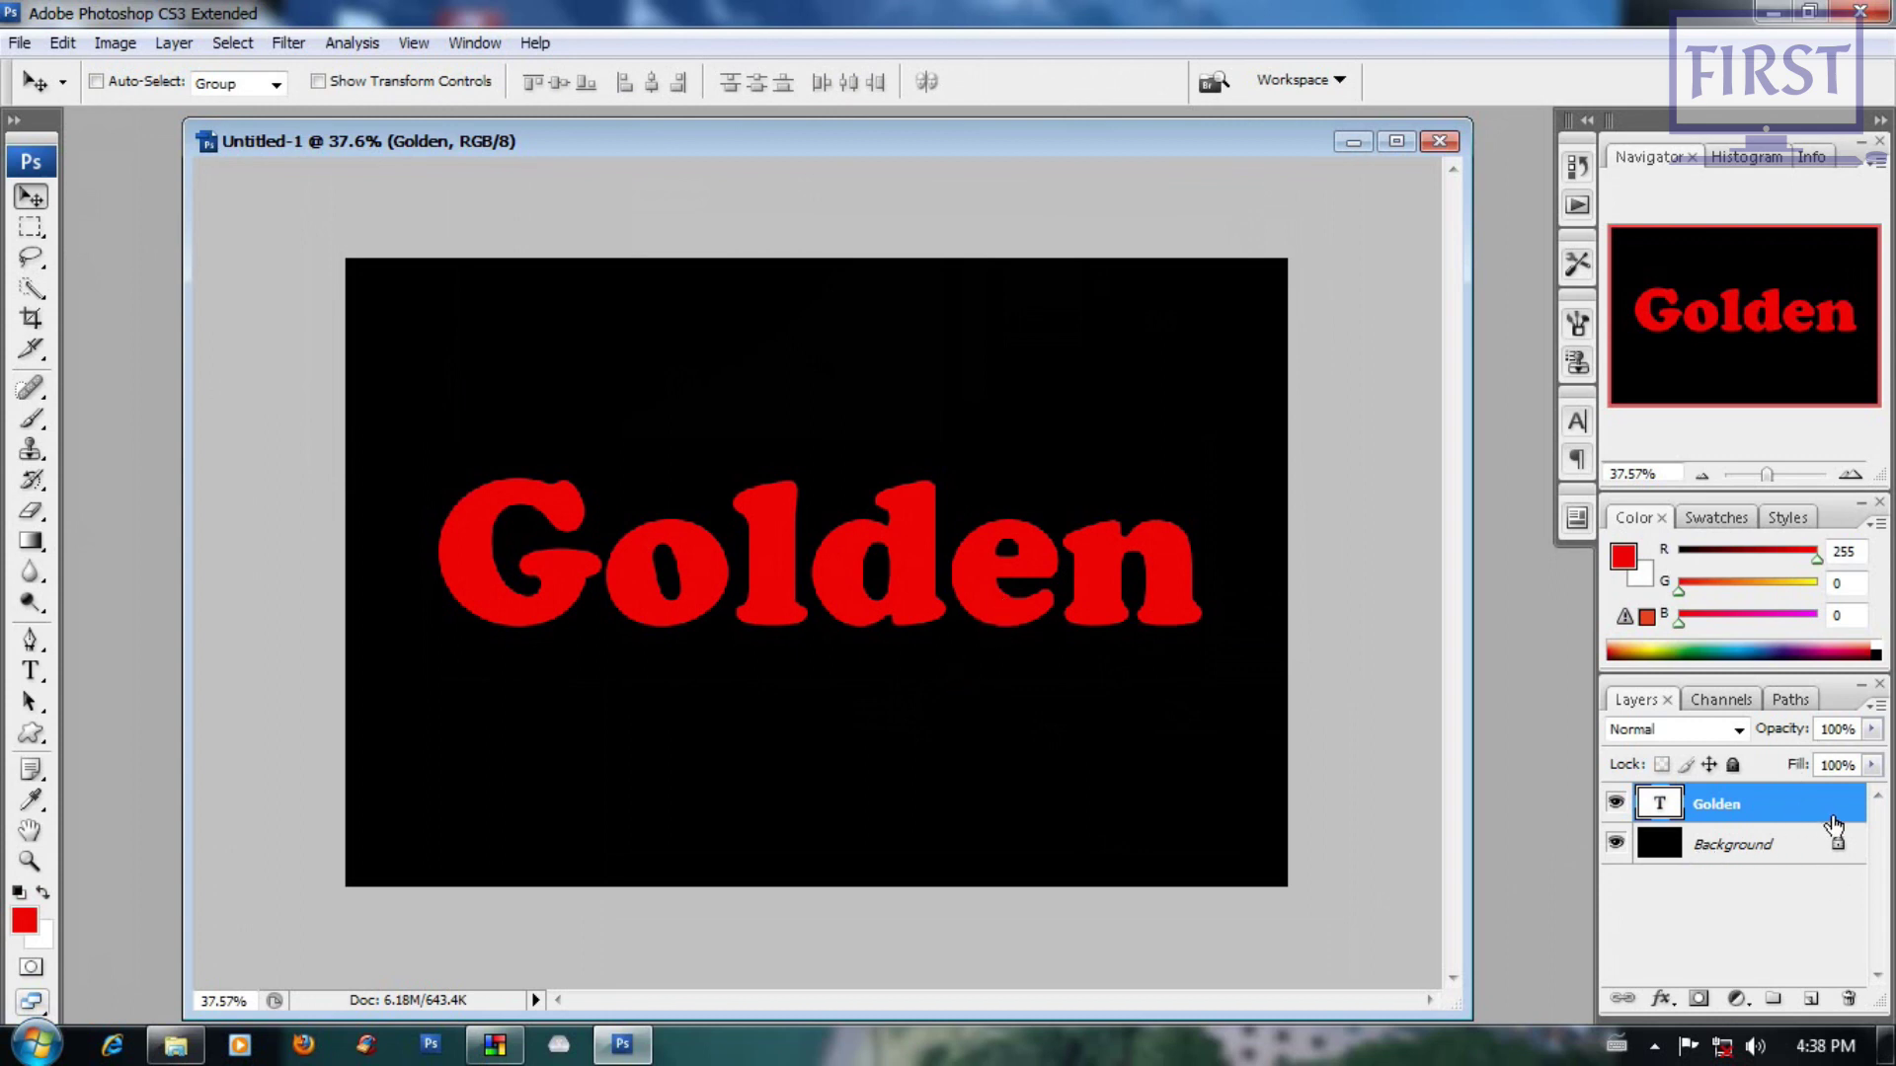
click(174, 43)
mouse_move(270, 193)
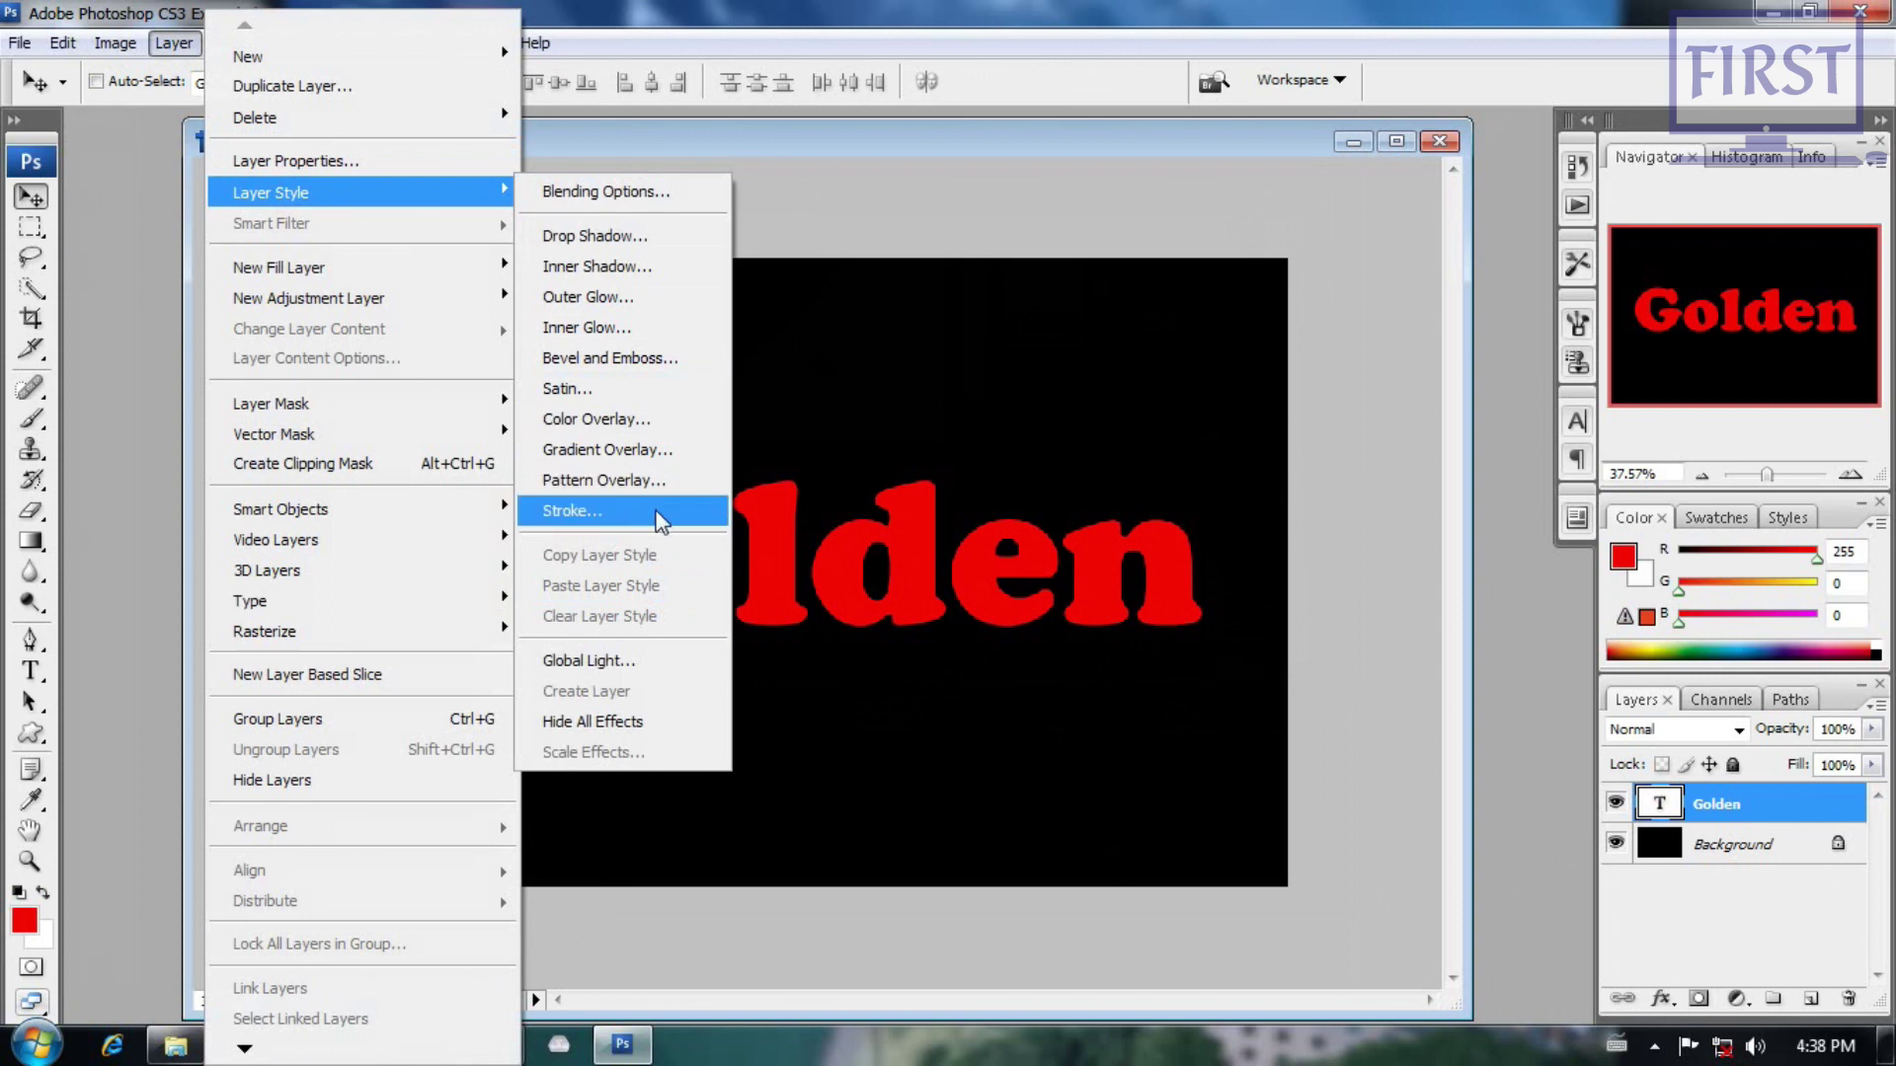
Step: Recolour the Golden text from red to white and commit the edit
click(1013, 590)
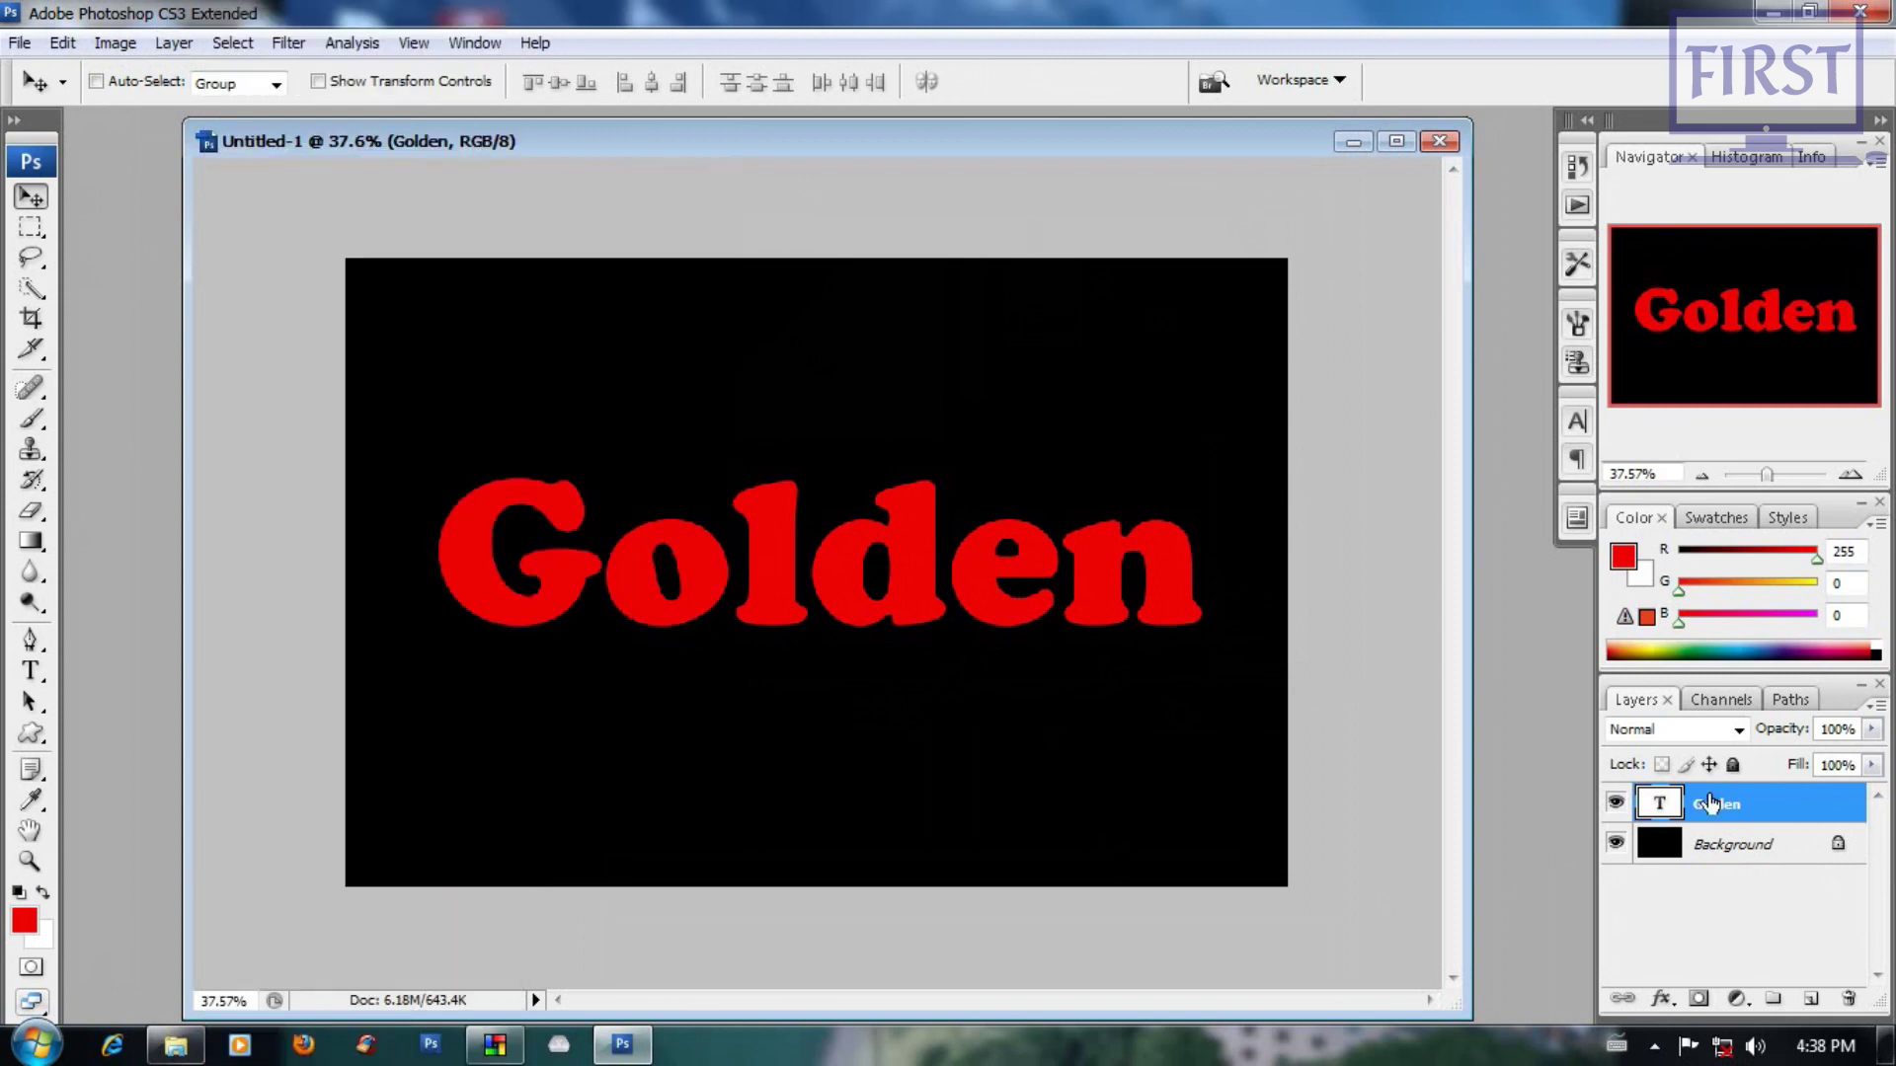
double_click(1666, 805)
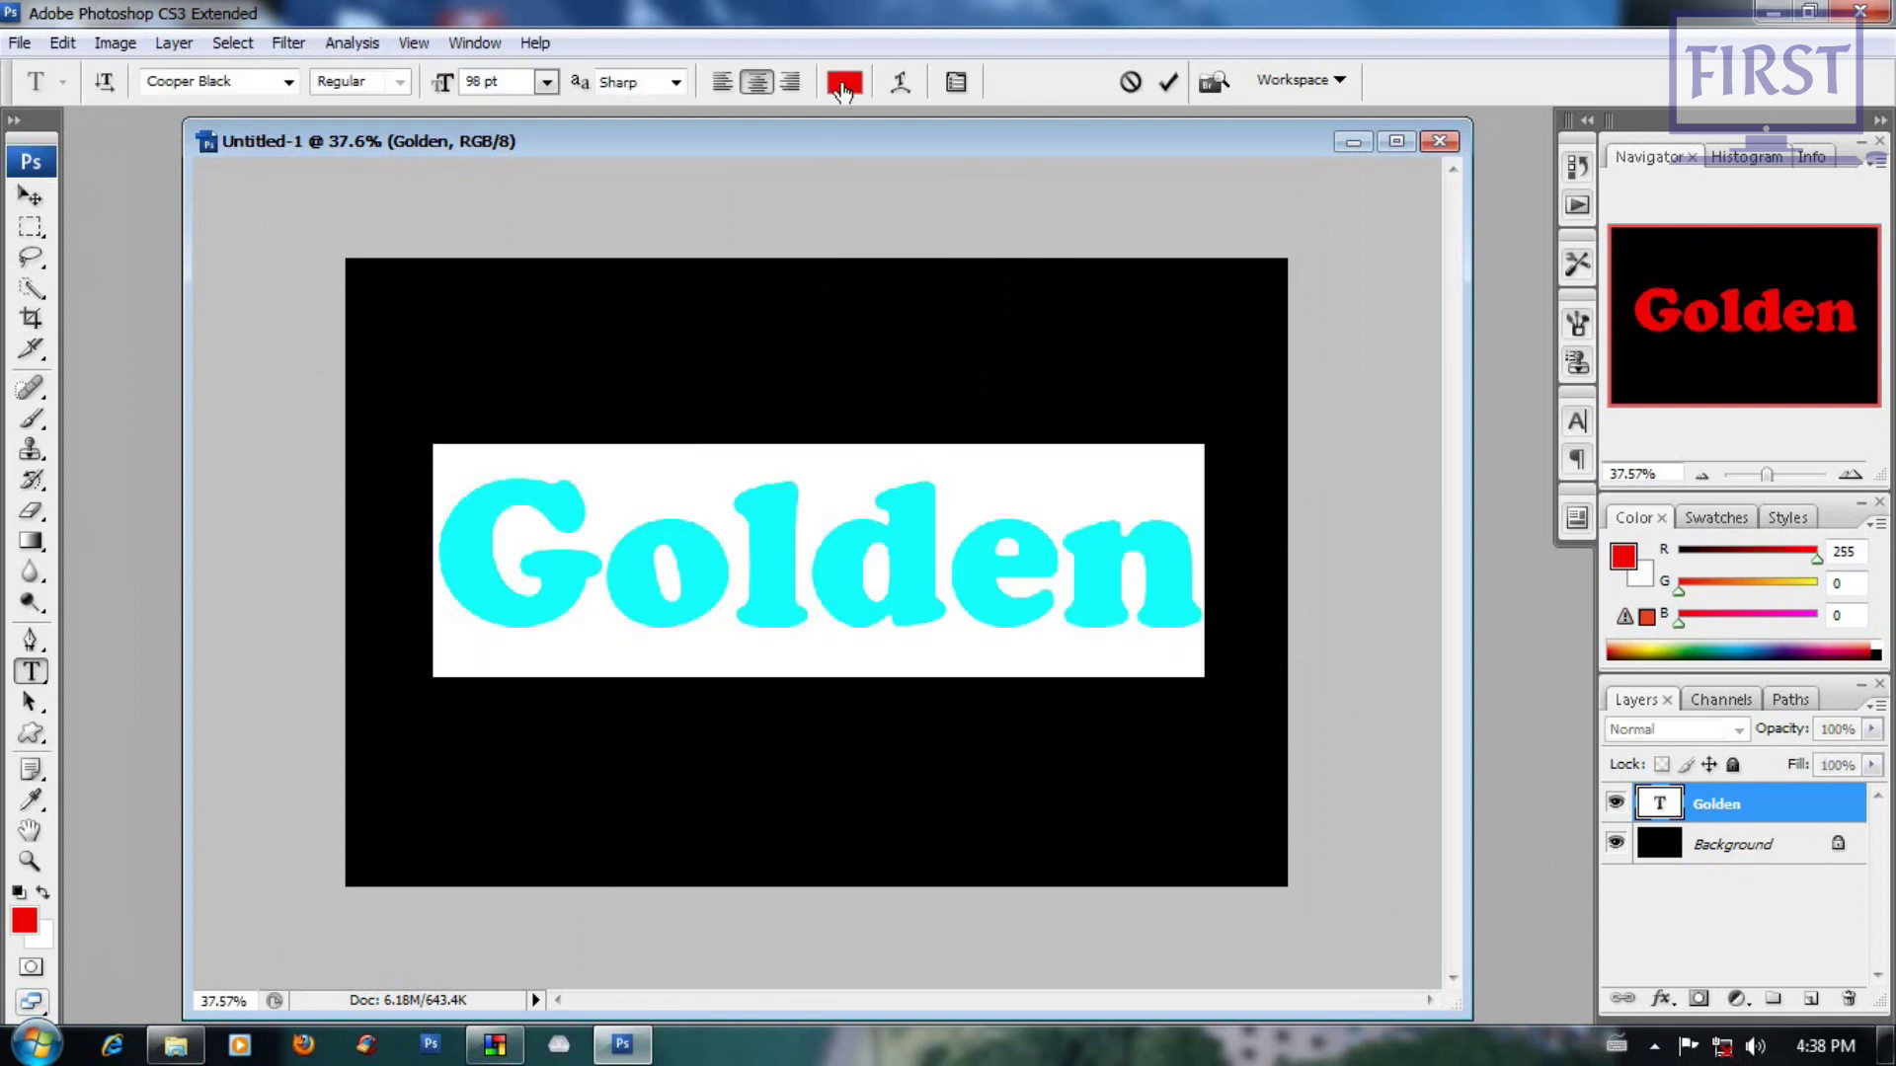
click(844, 82)
drag(924, 425, 291, 103)
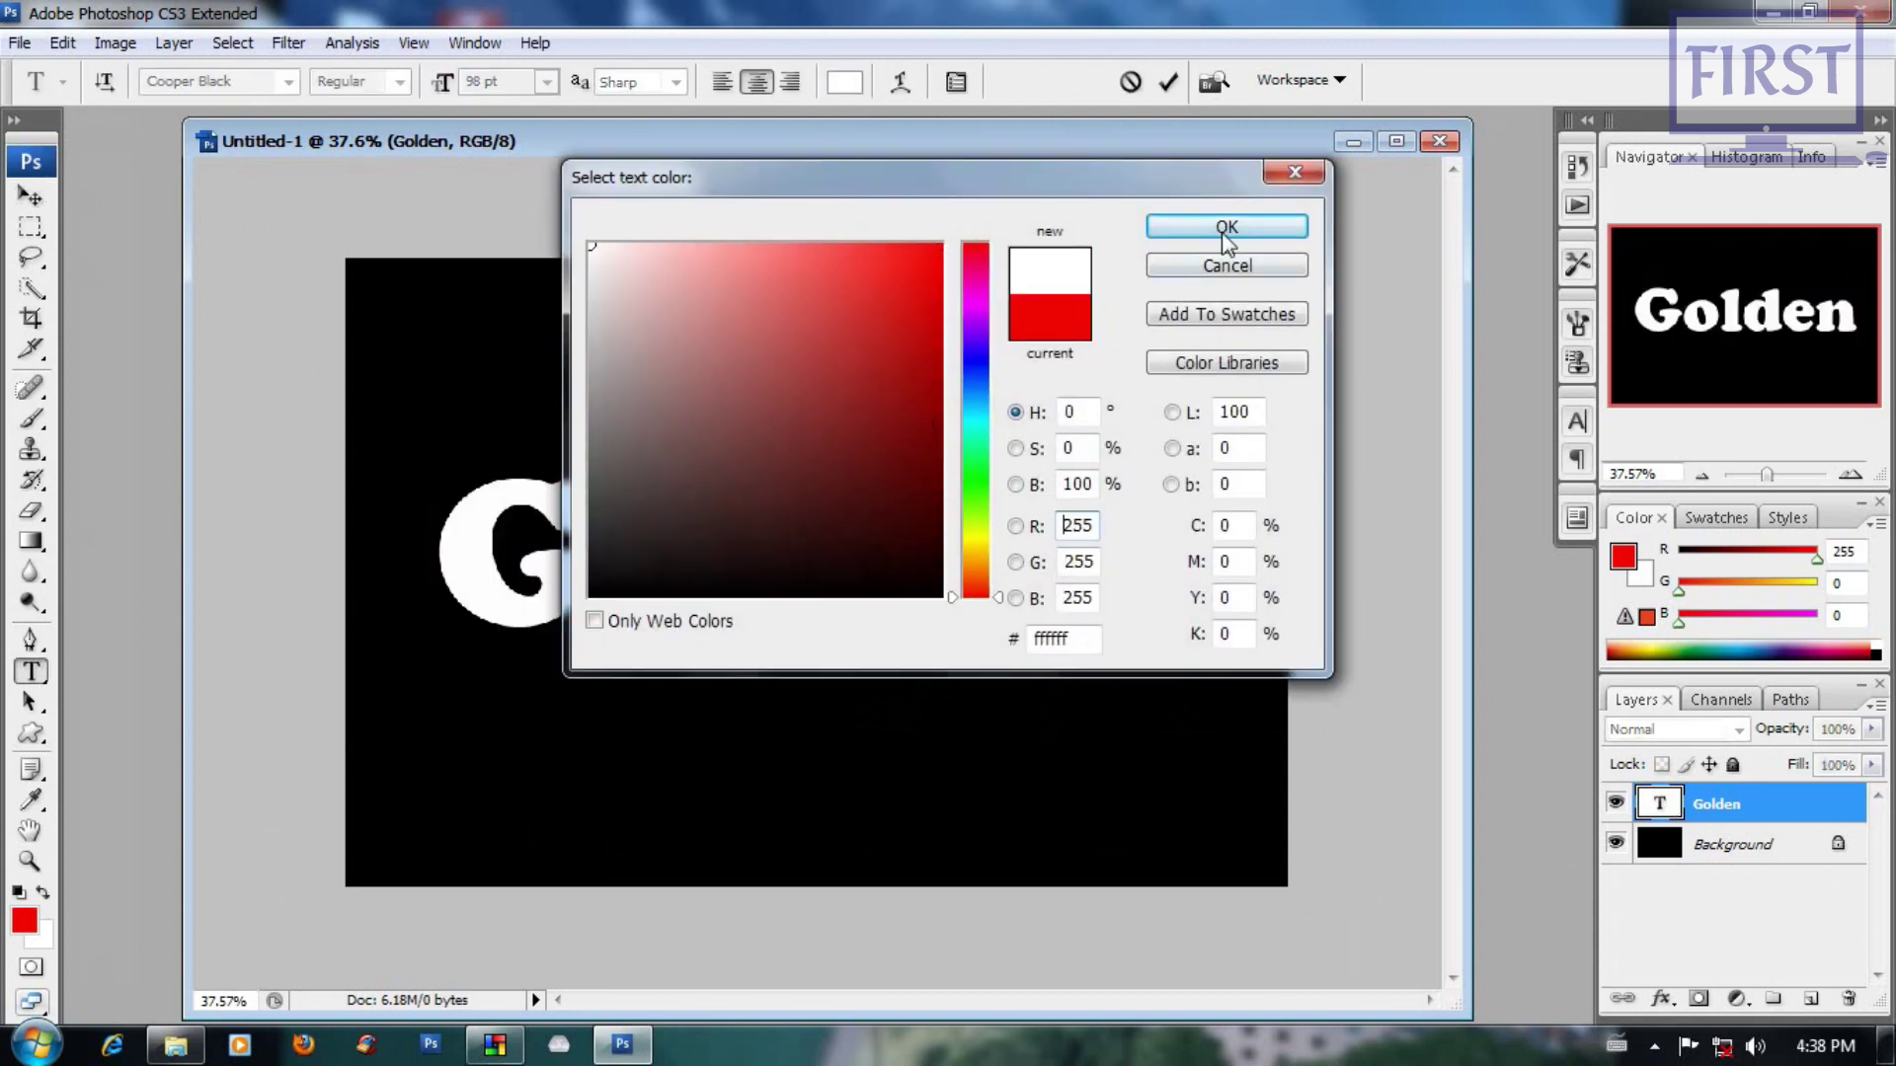
click(1224, 228)
key(ctrl+Return)
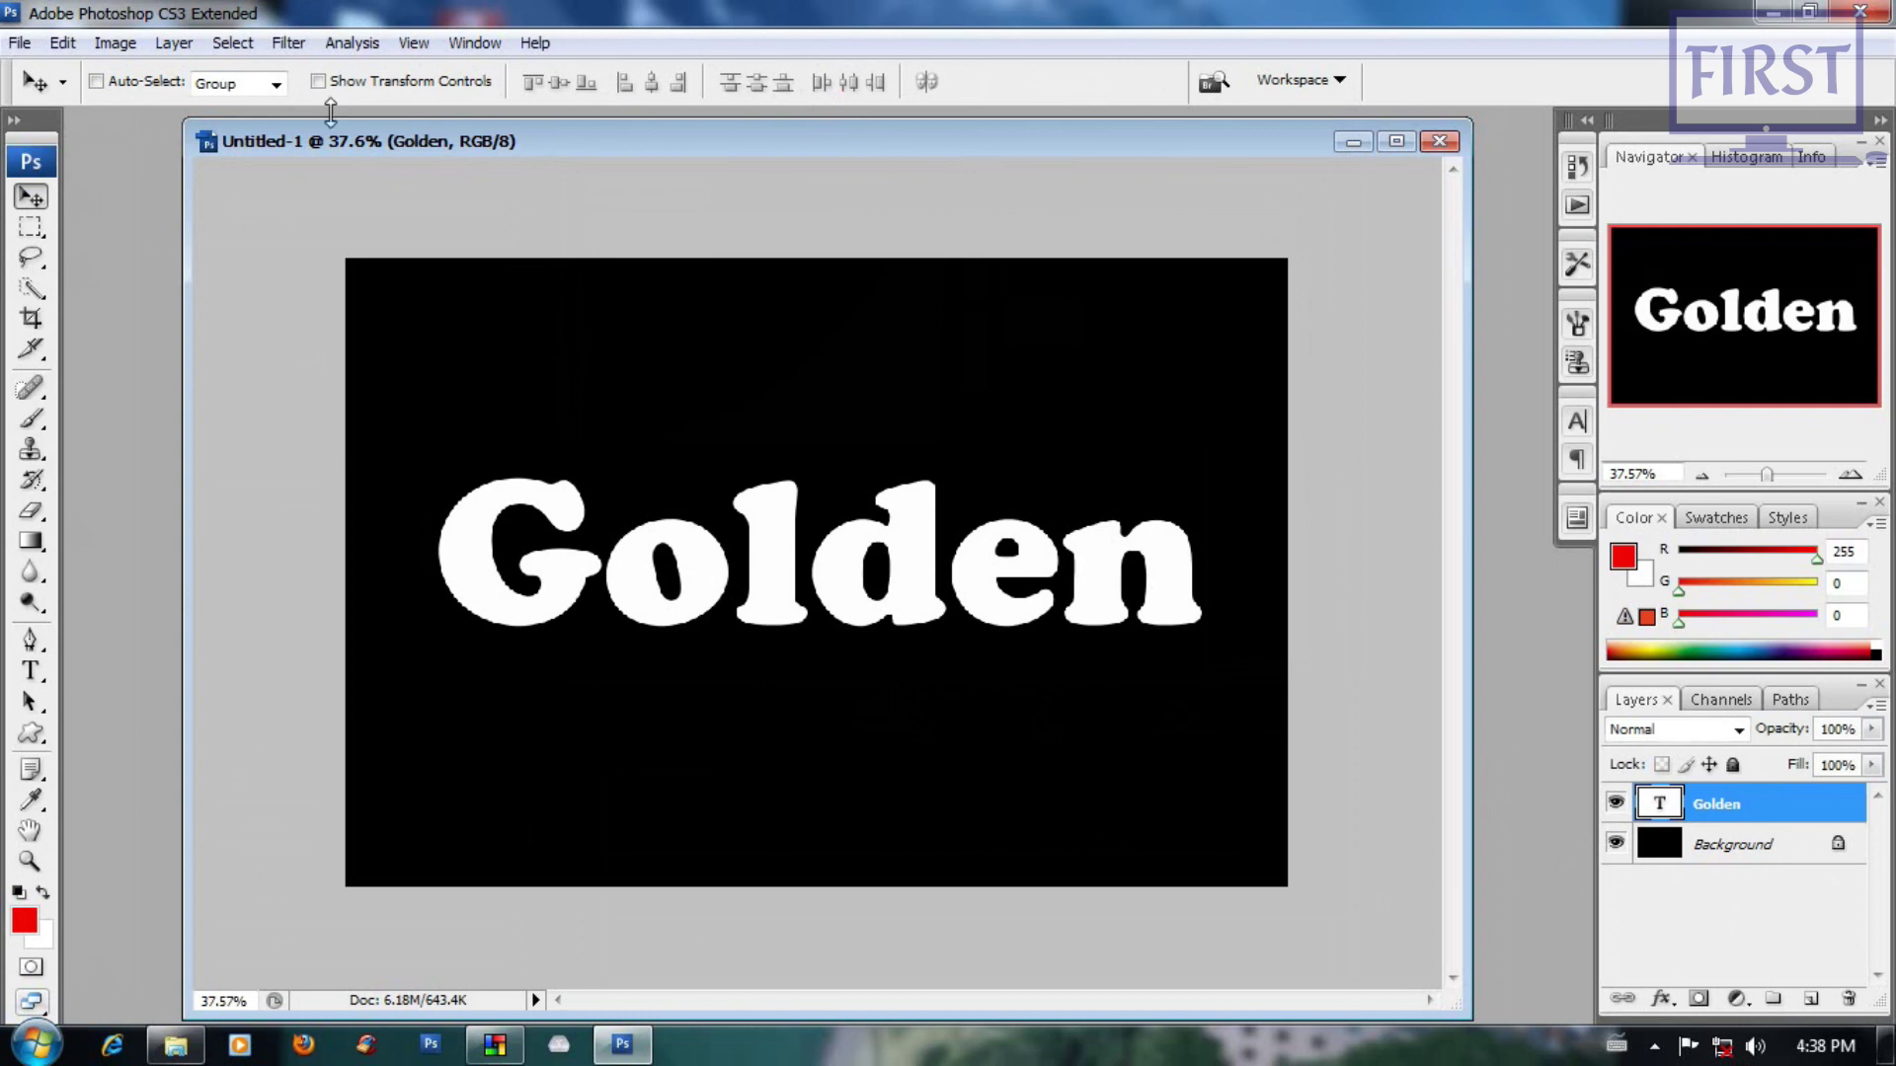
click(173, 42)
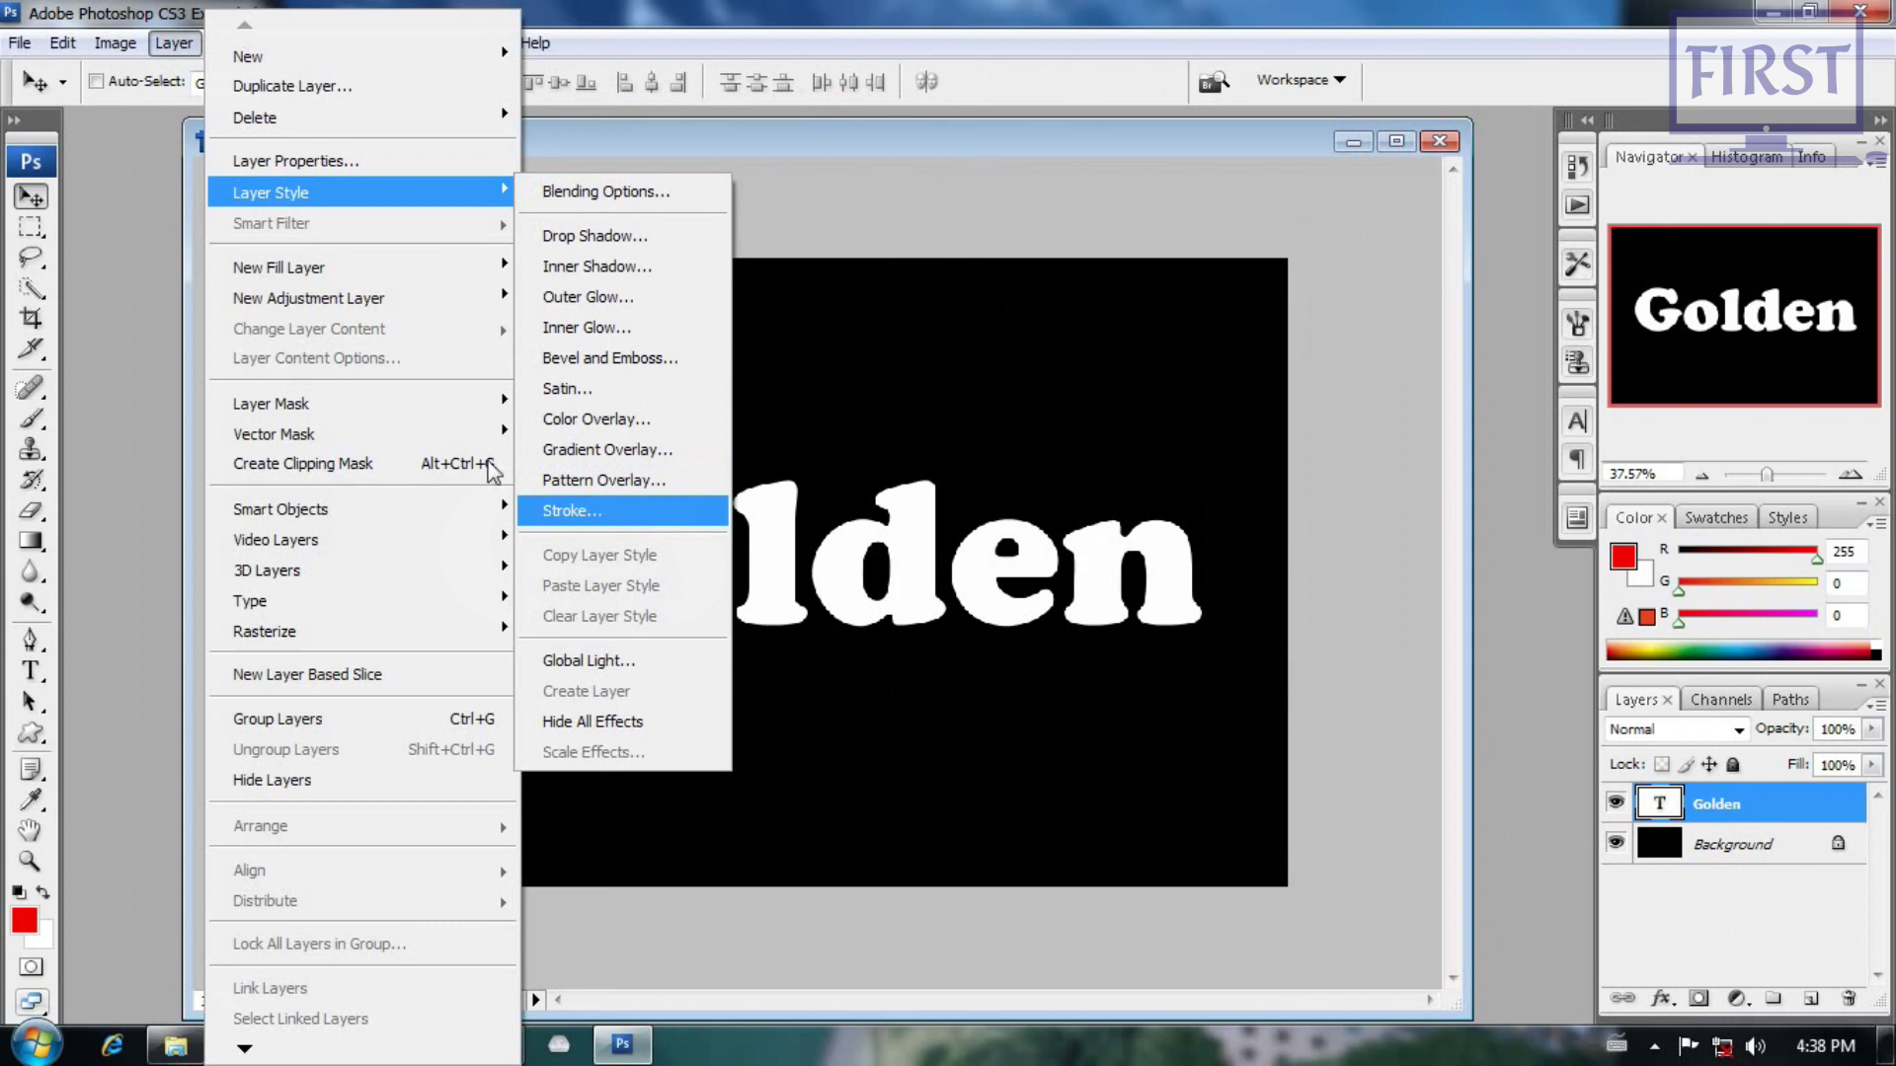
Step: Open the Golden layer's style settings and add a Stroke effect
click(1324, 194)
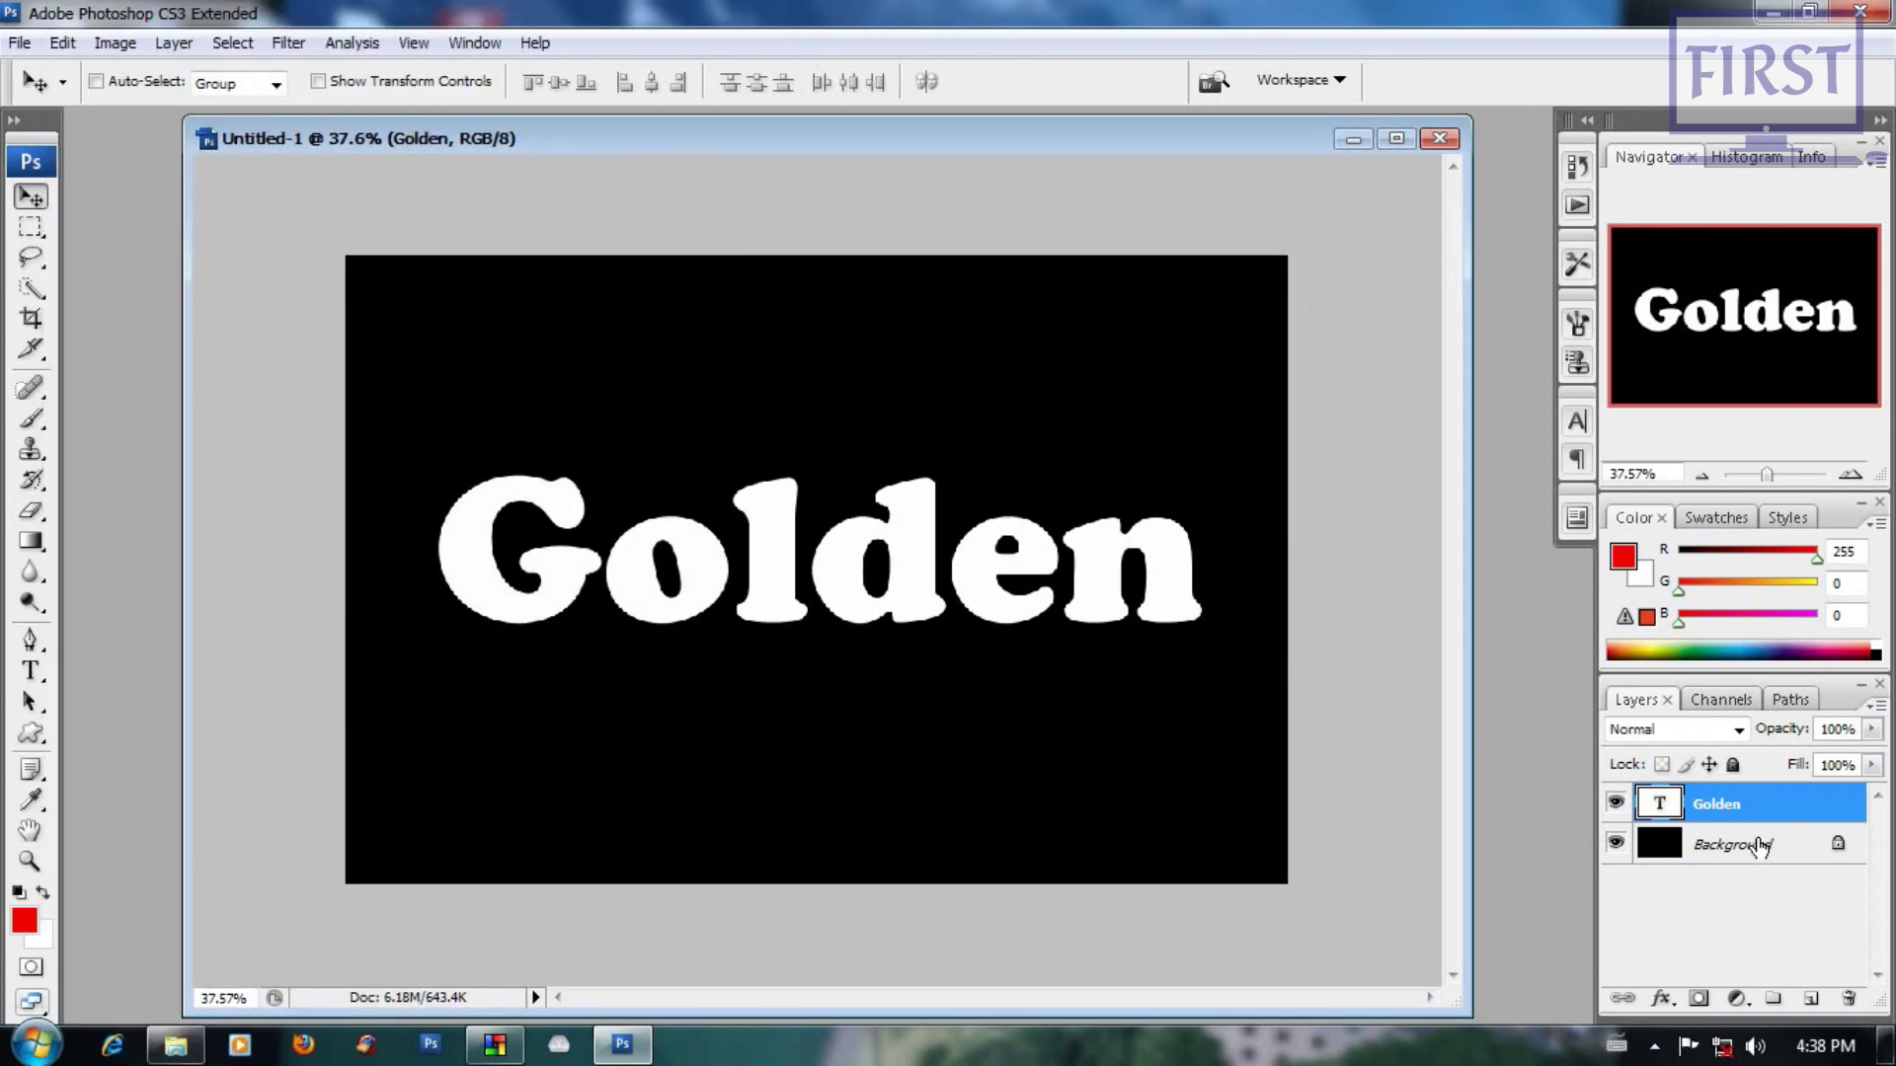
click(1673, 1003)
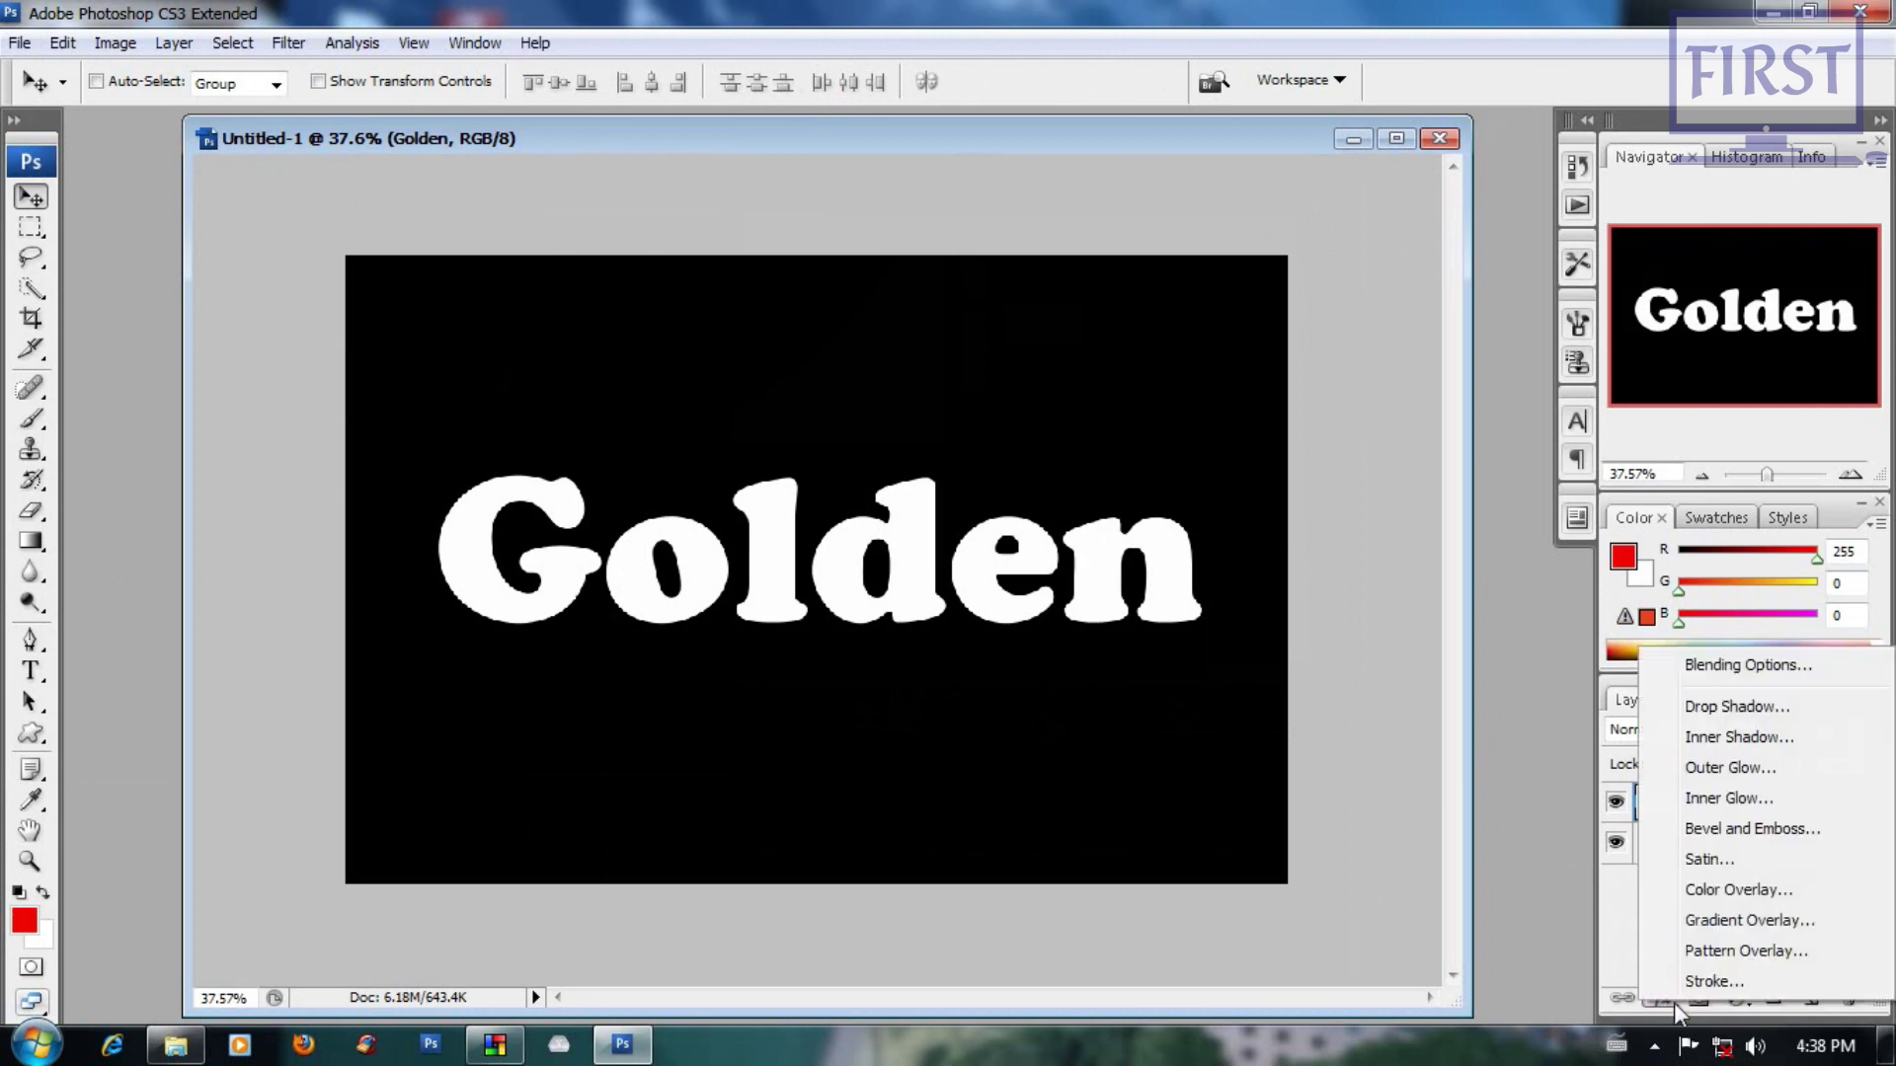
click(1622, 936)
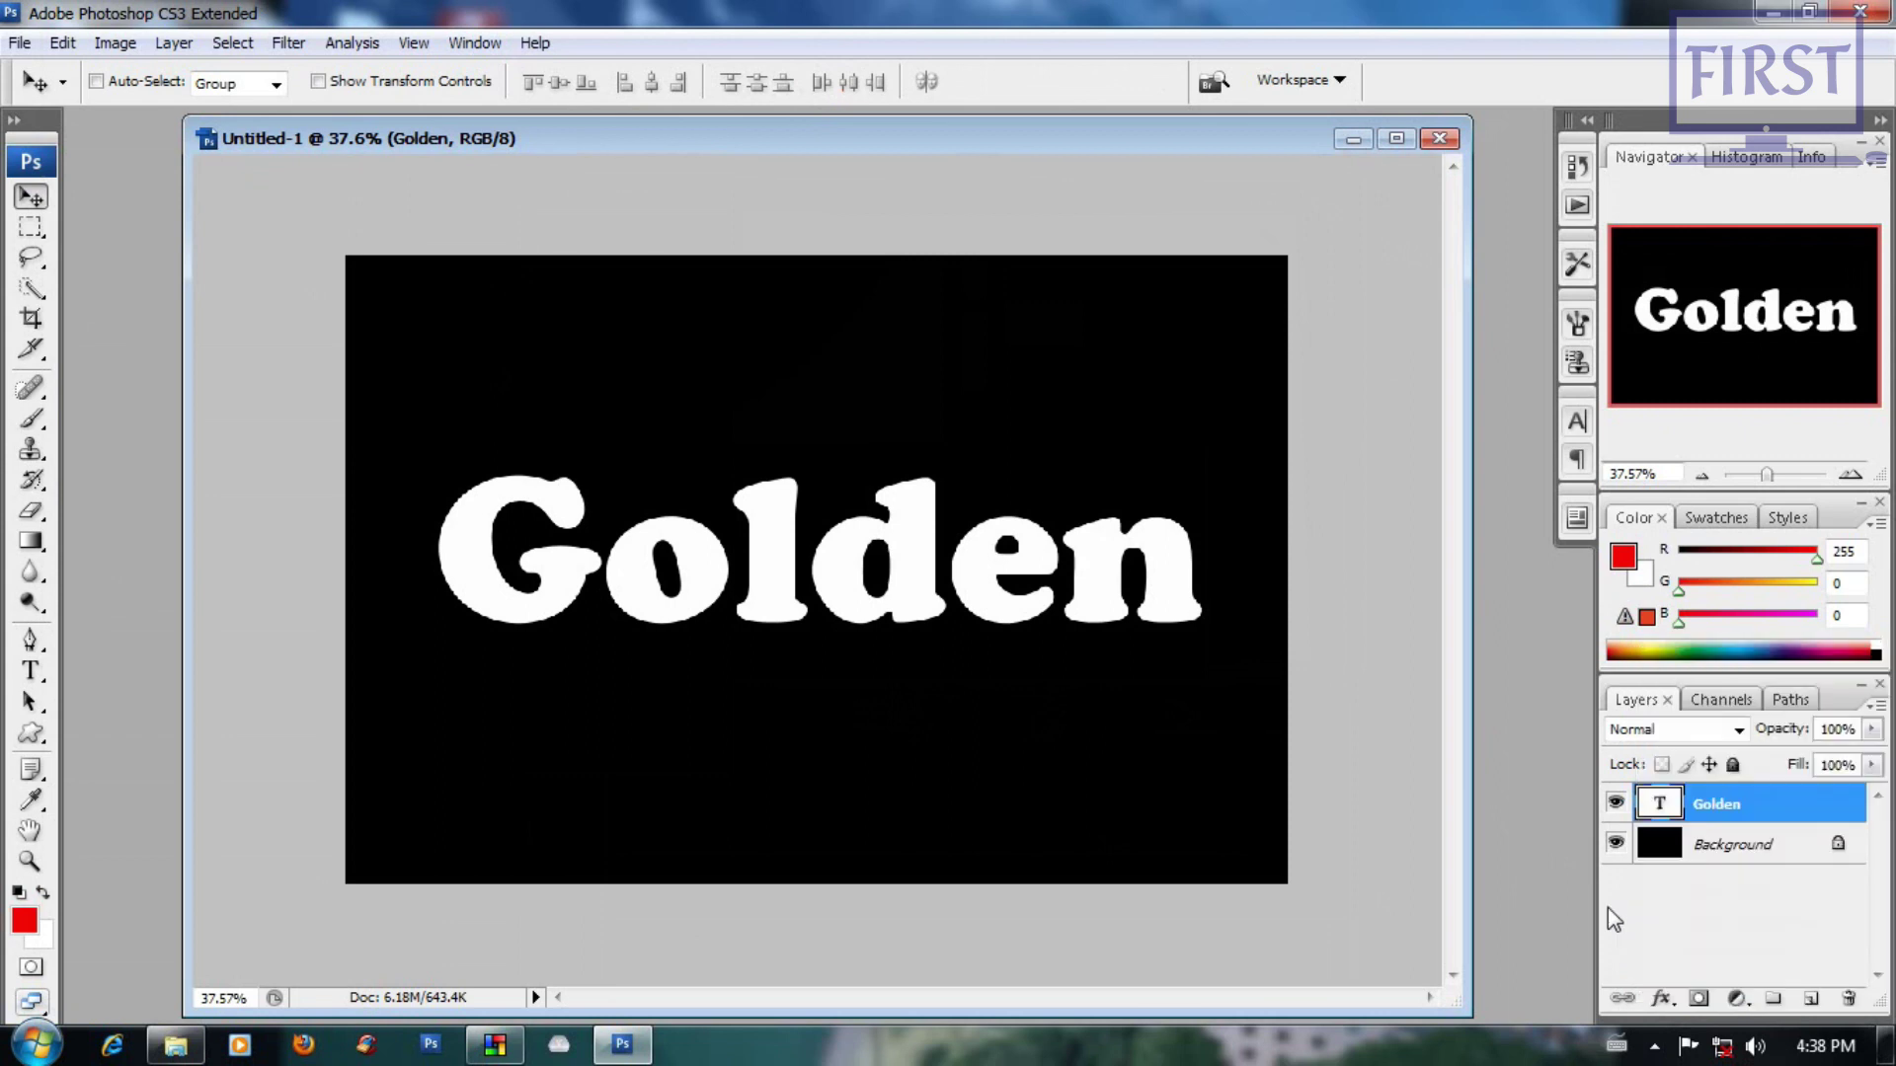
double_click(1842, 808)
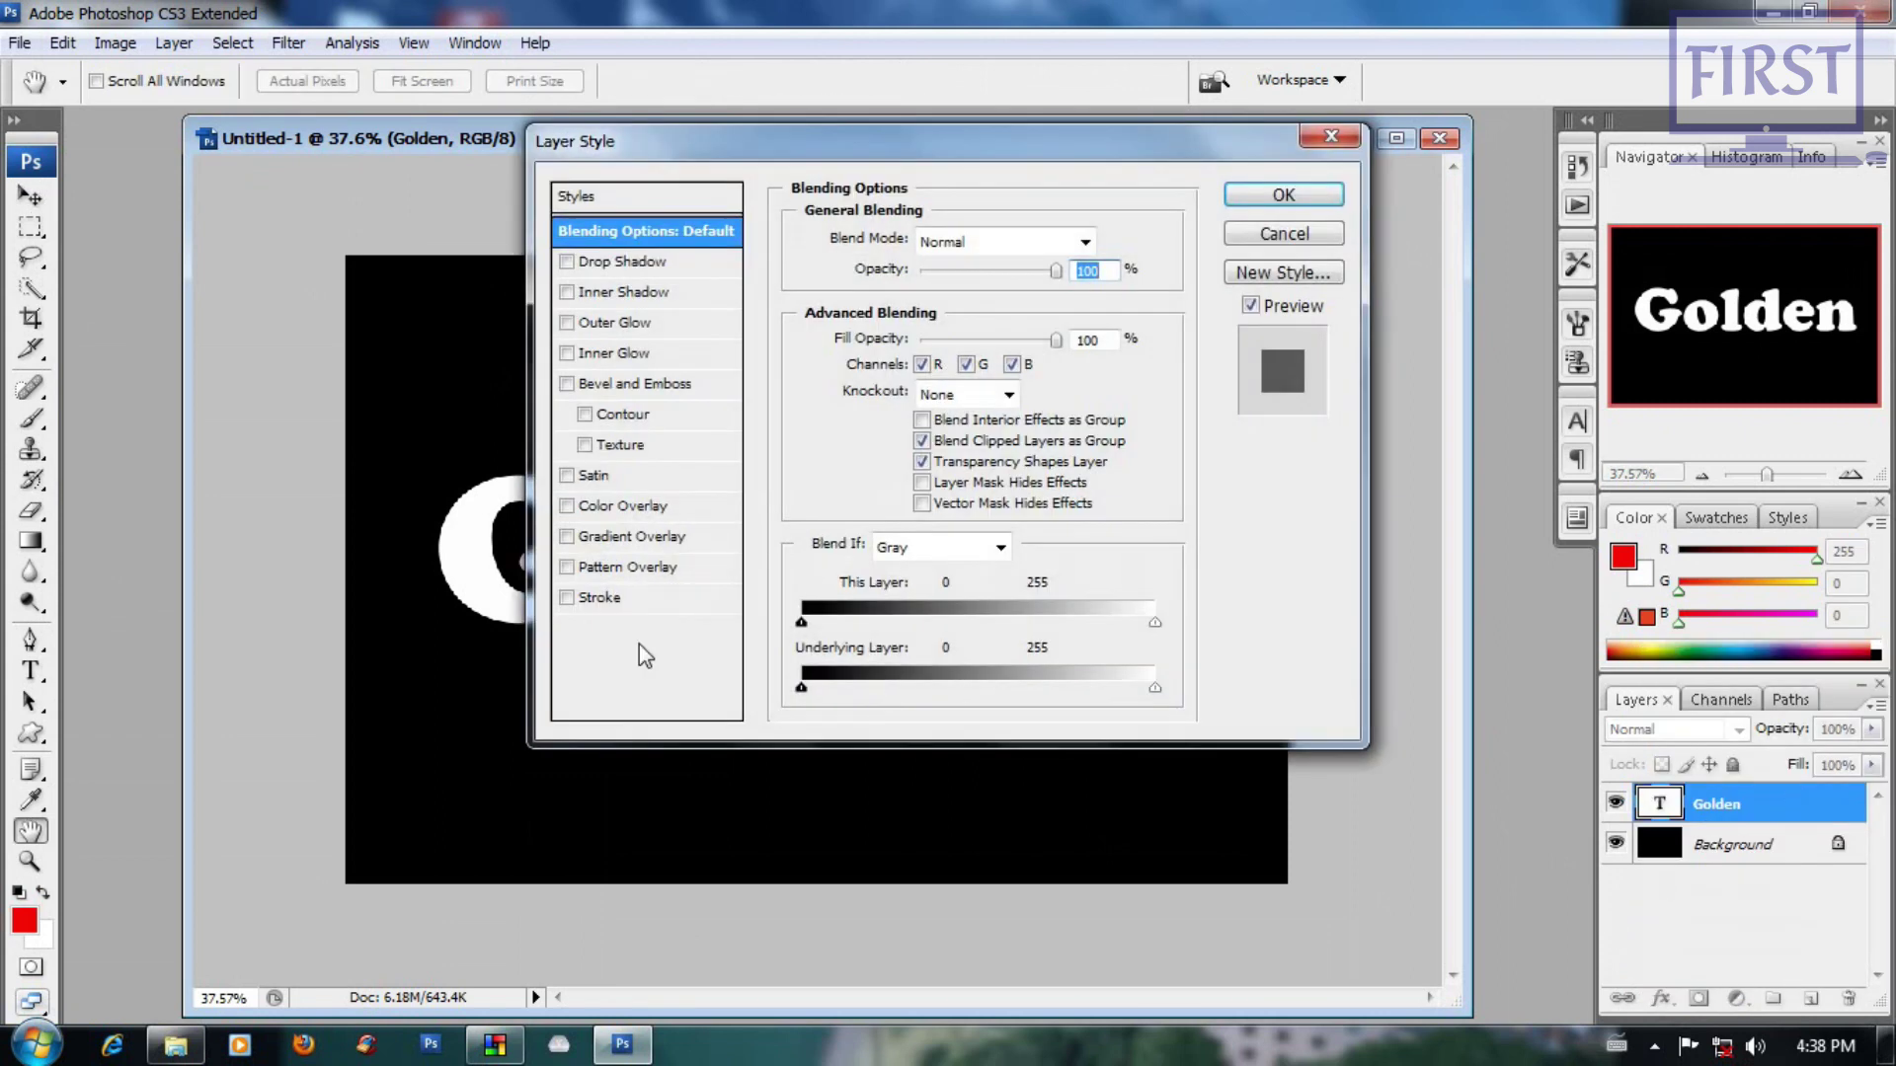
click(631, 599)
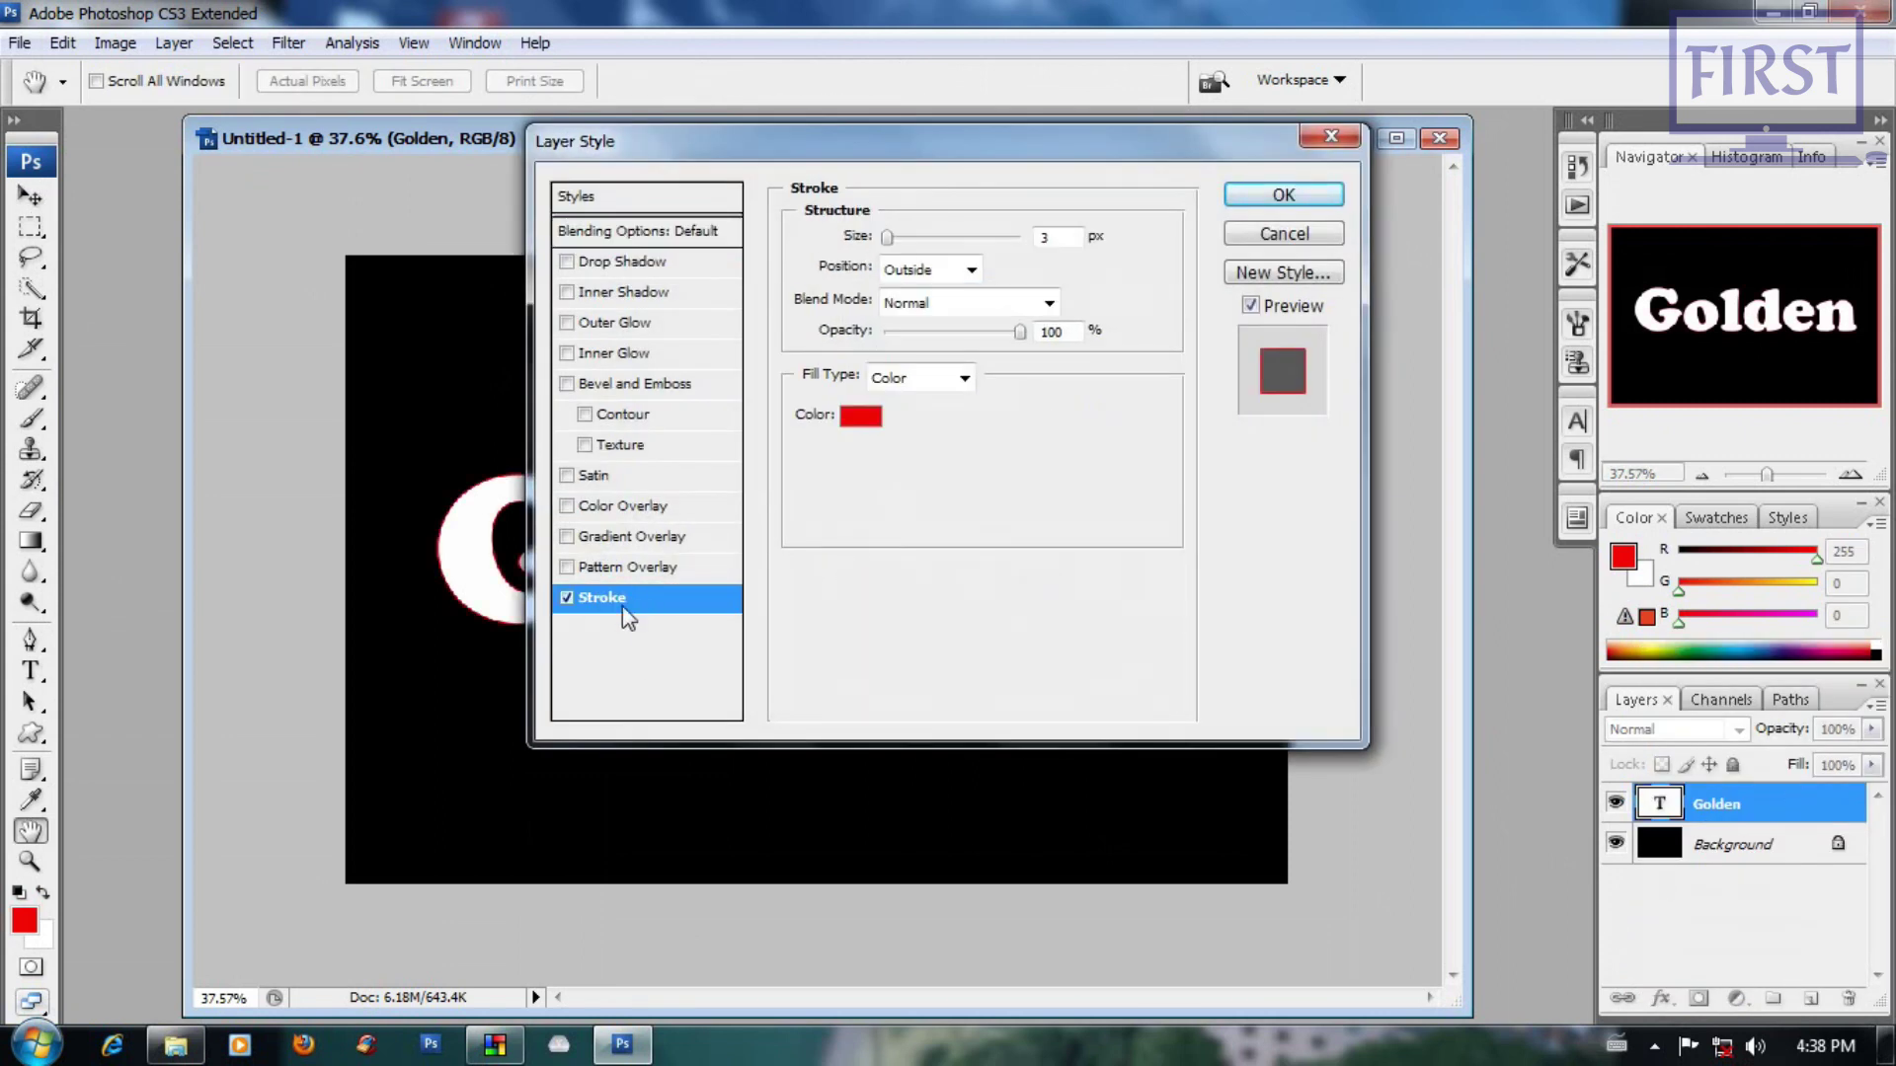
drag(994, 154, 1328, 166)
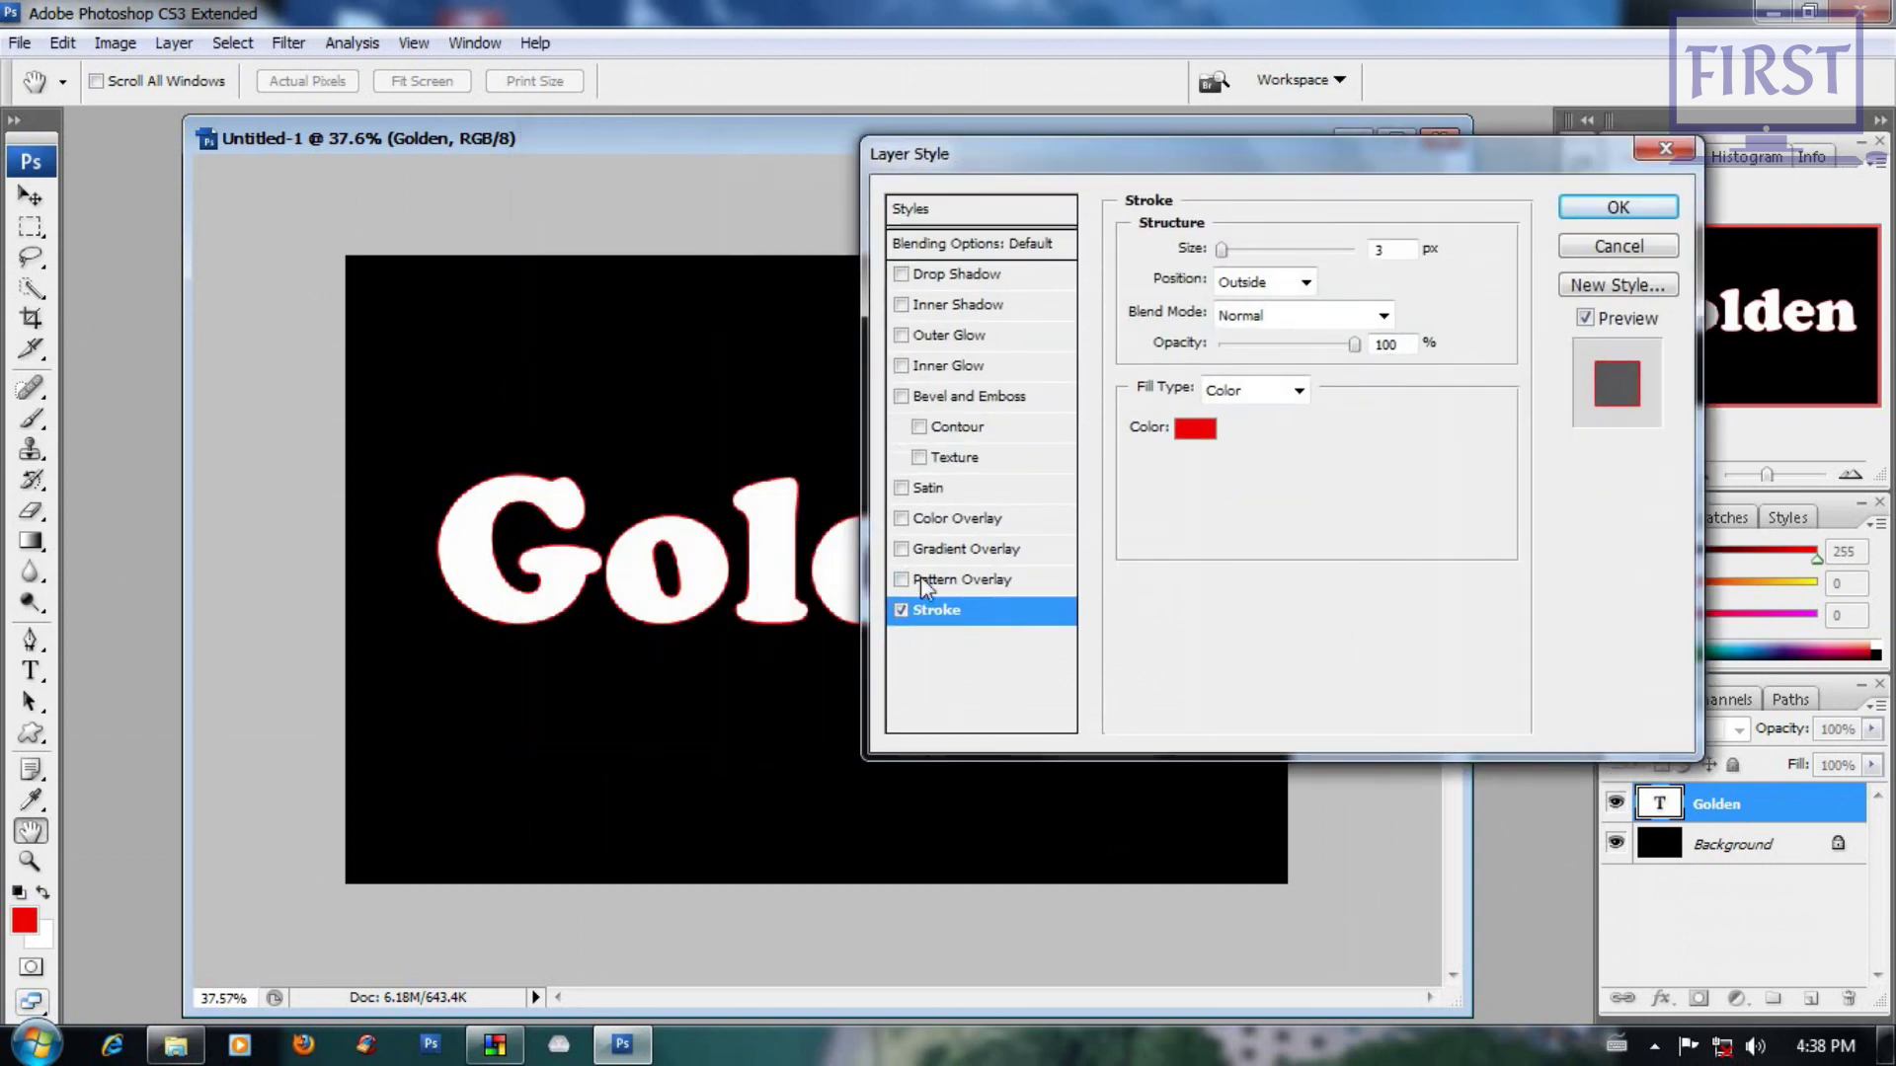
Step: Make the stroke red, positioned Inside, and widen it to 250 px
click(1196, 432)
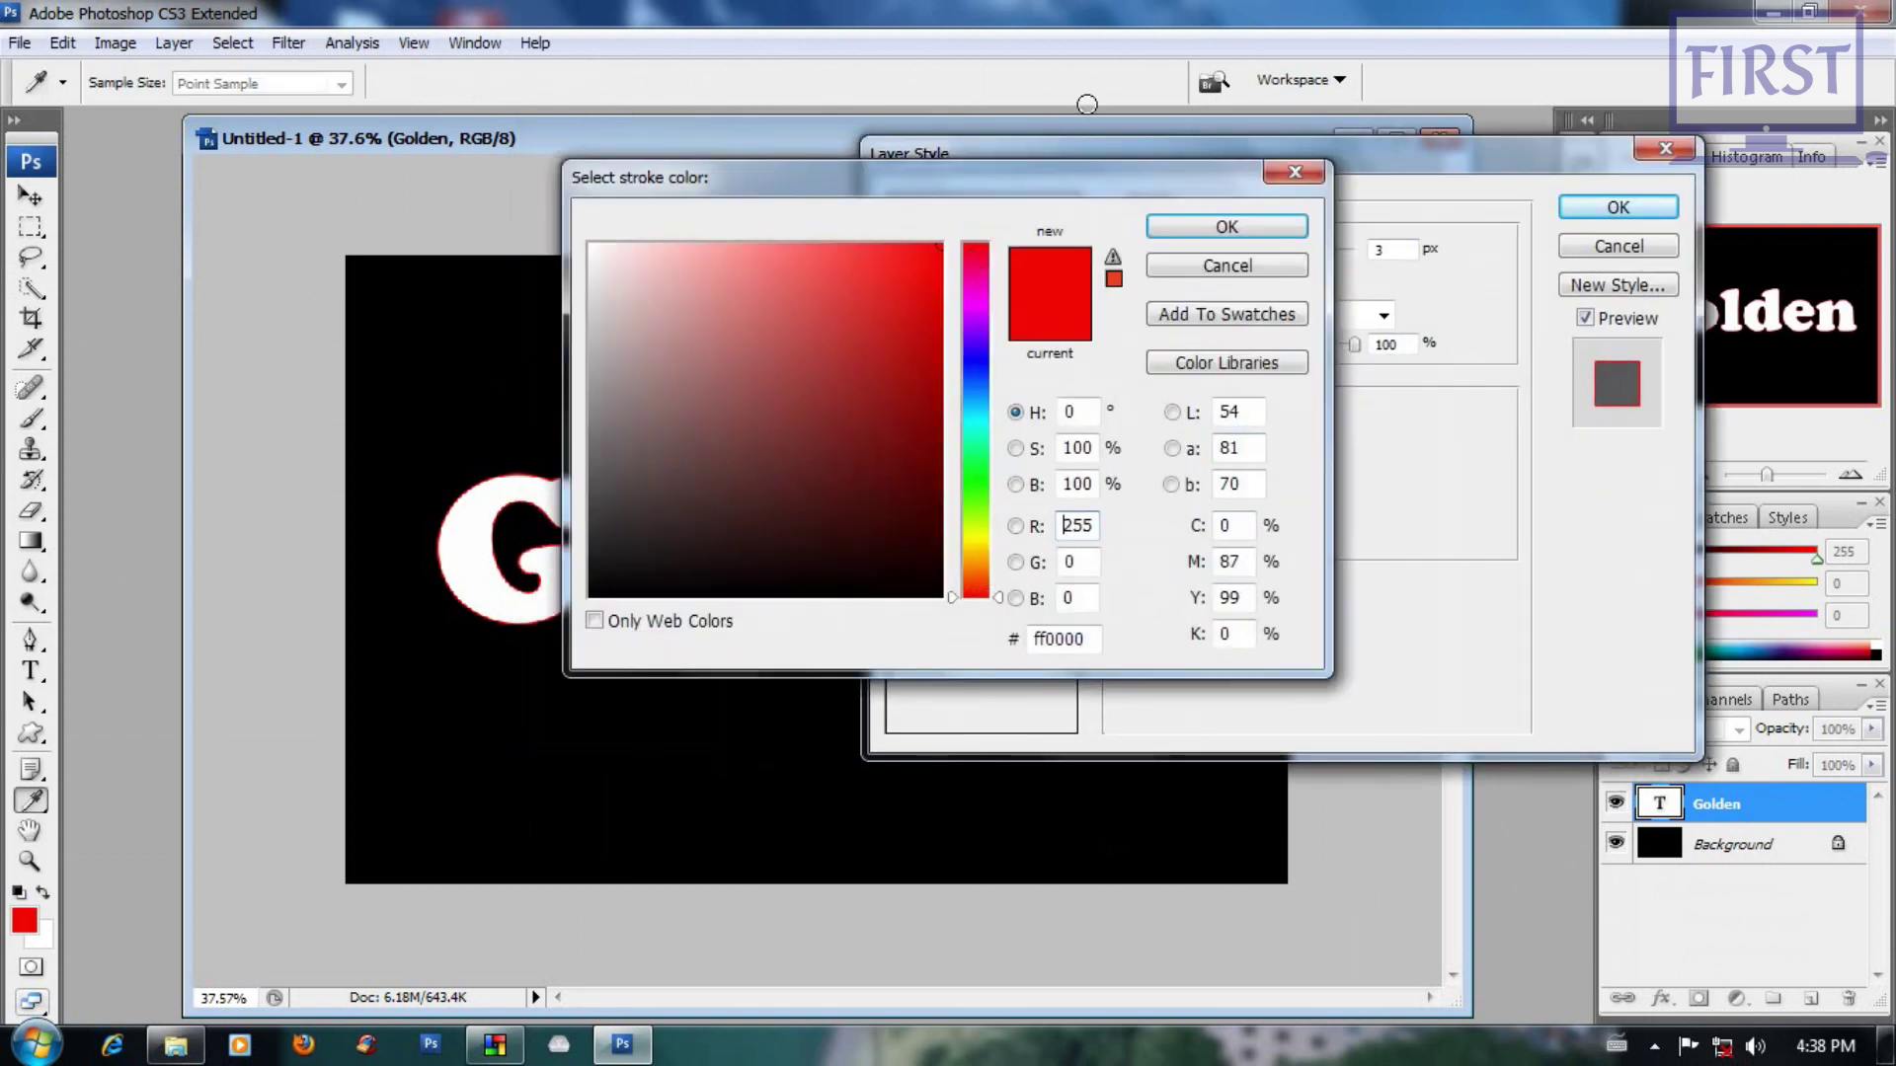
drag(1090, 524, 1062, 524)
drag(1086, 561, 1027, 600)
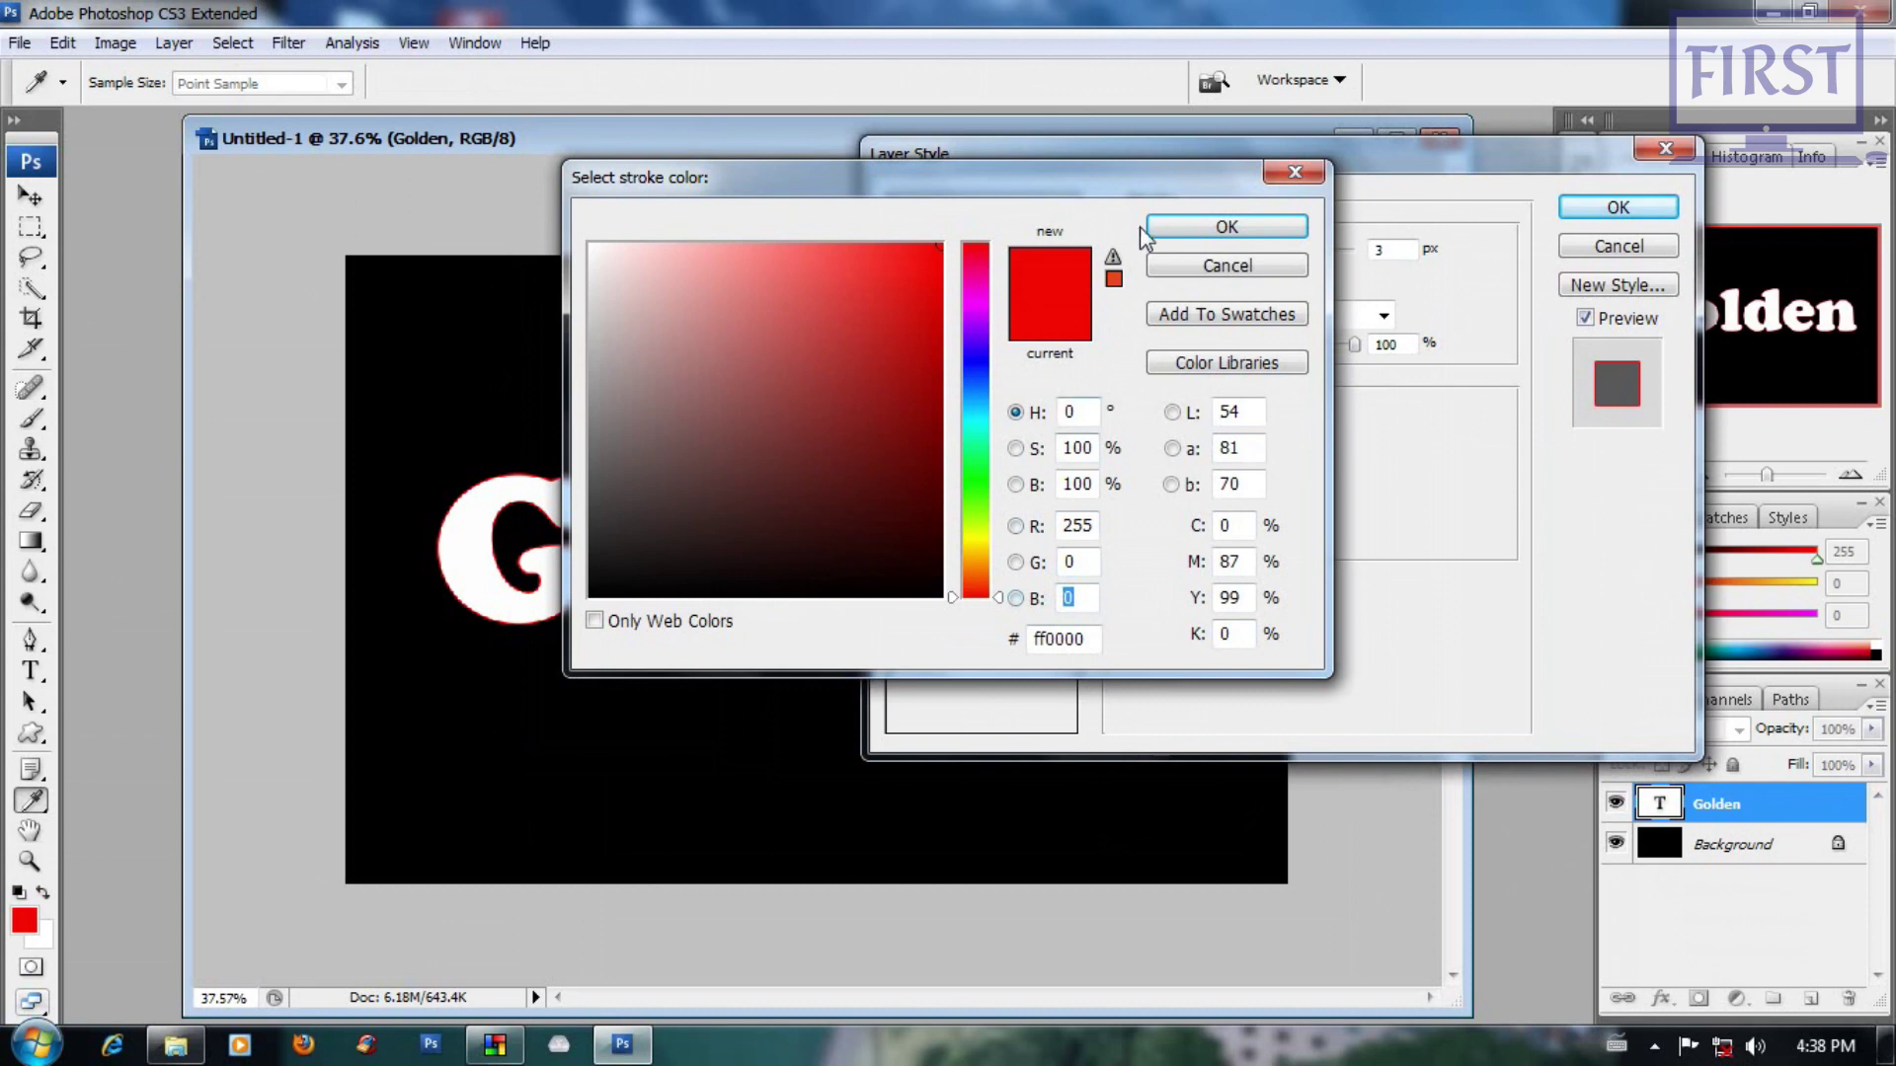
click(1226, 227)
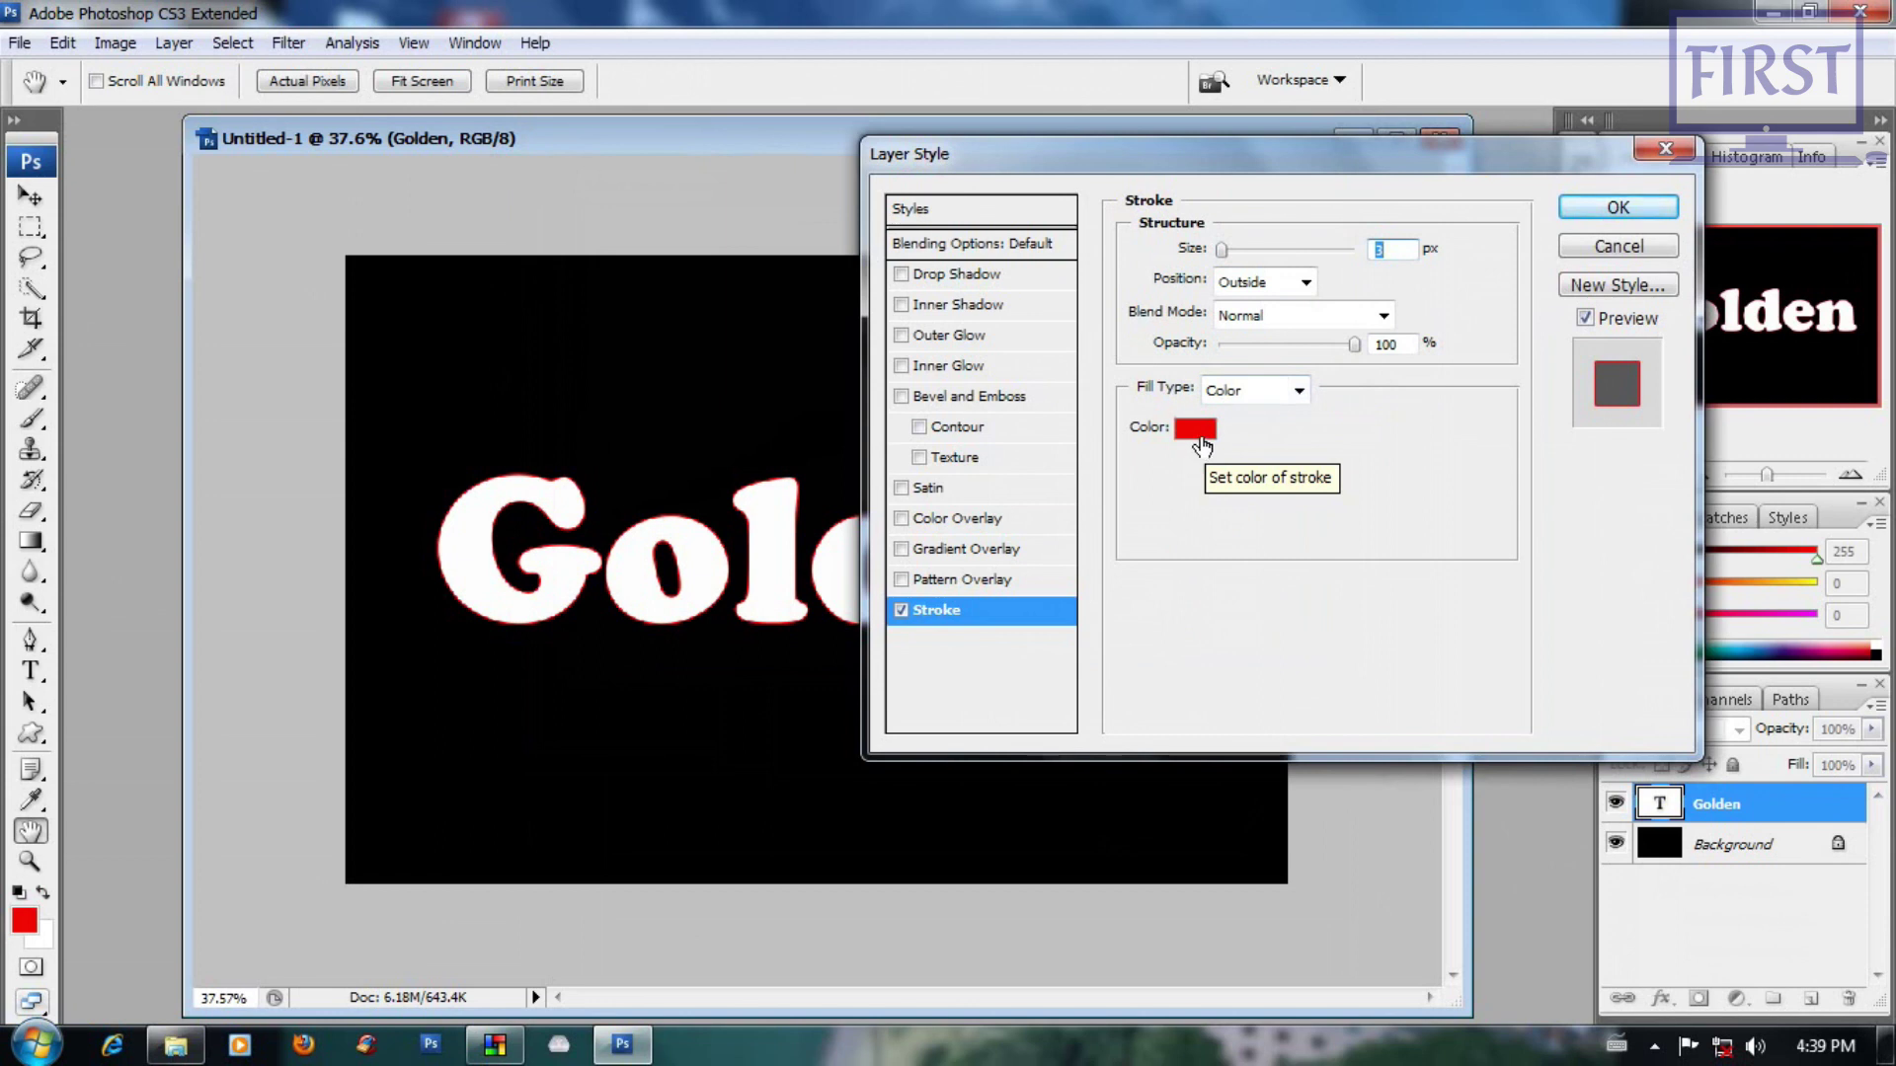
drag(1222, 250, 1252, 252)
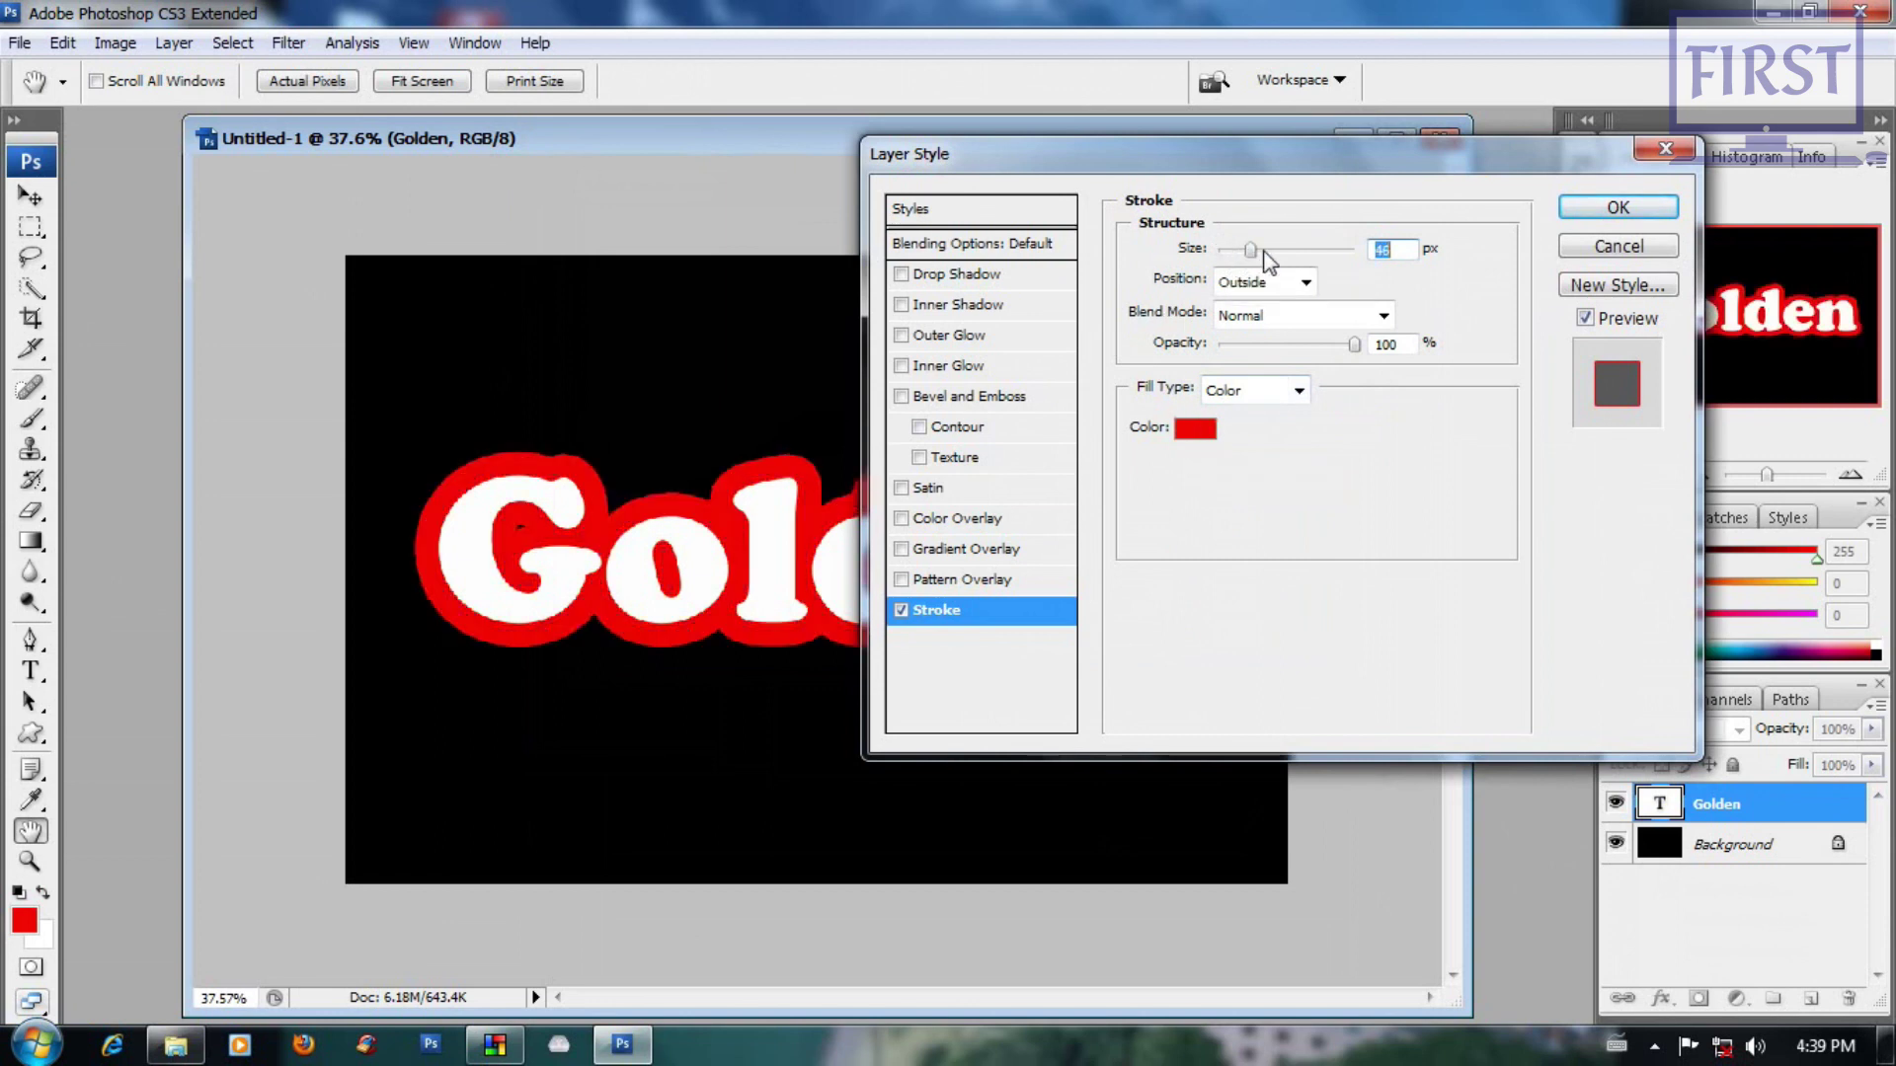
mouse_move(1269, 262)
mouse_down()
mouse_move(1392, 258)
mouse_move(1268, 250)
mouse_up()
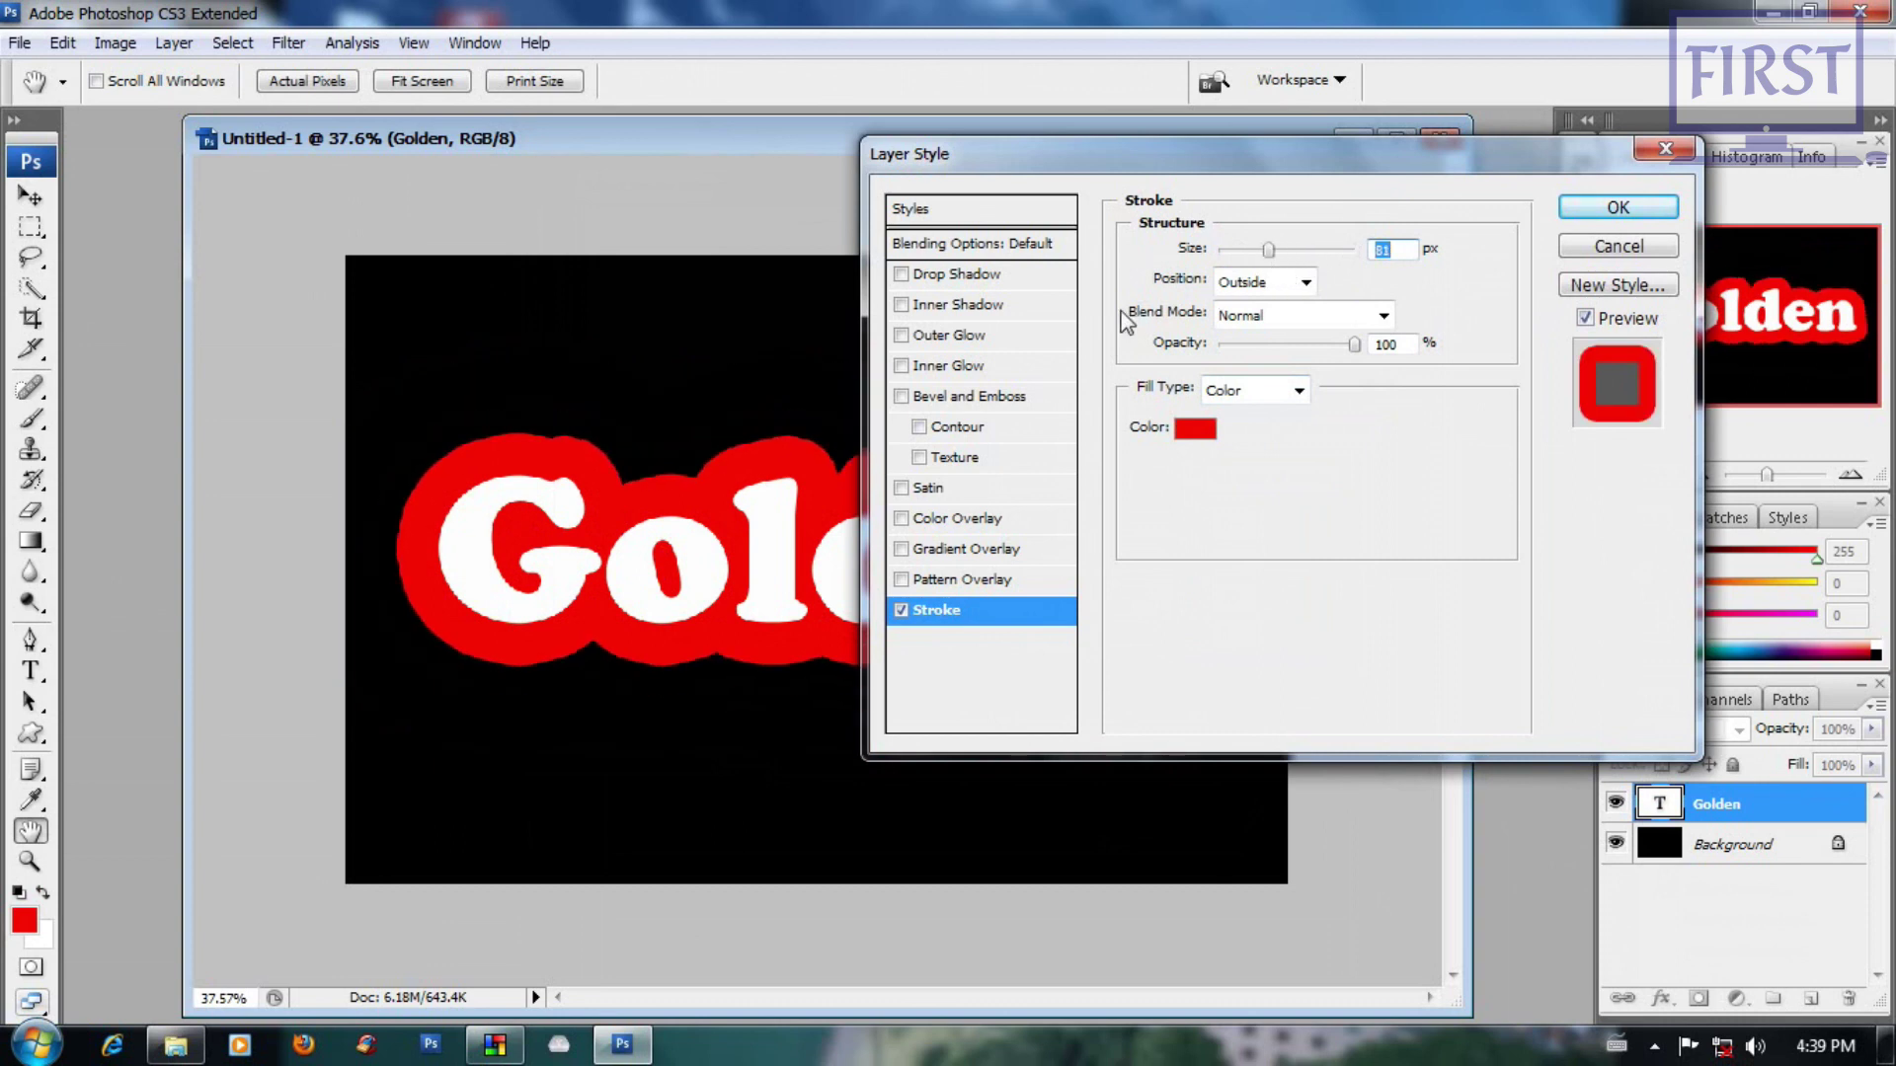
click(1305, 283)
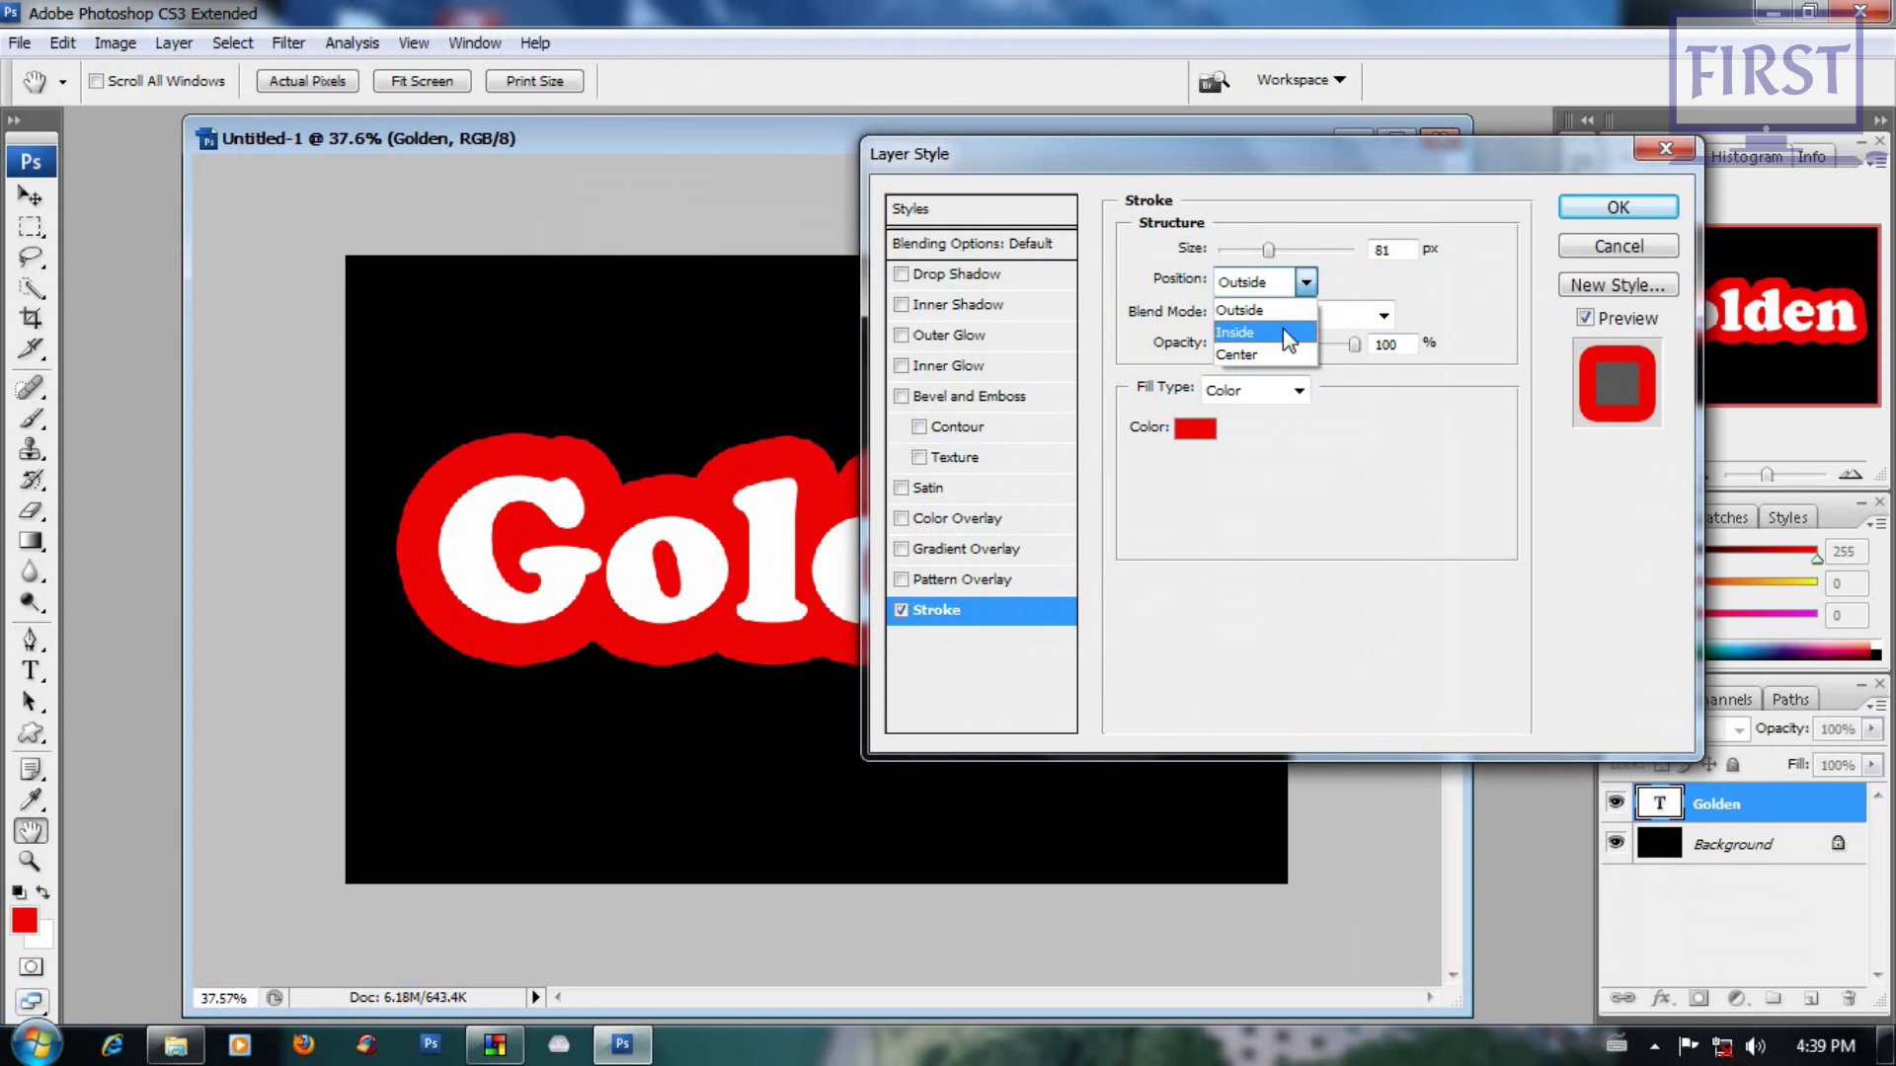
click(1286, 333)
mouse_move(1269, 249)
mouse_down()
mouse_move(1218, 250)
mouse_move(1414, 296)
mouse_up()
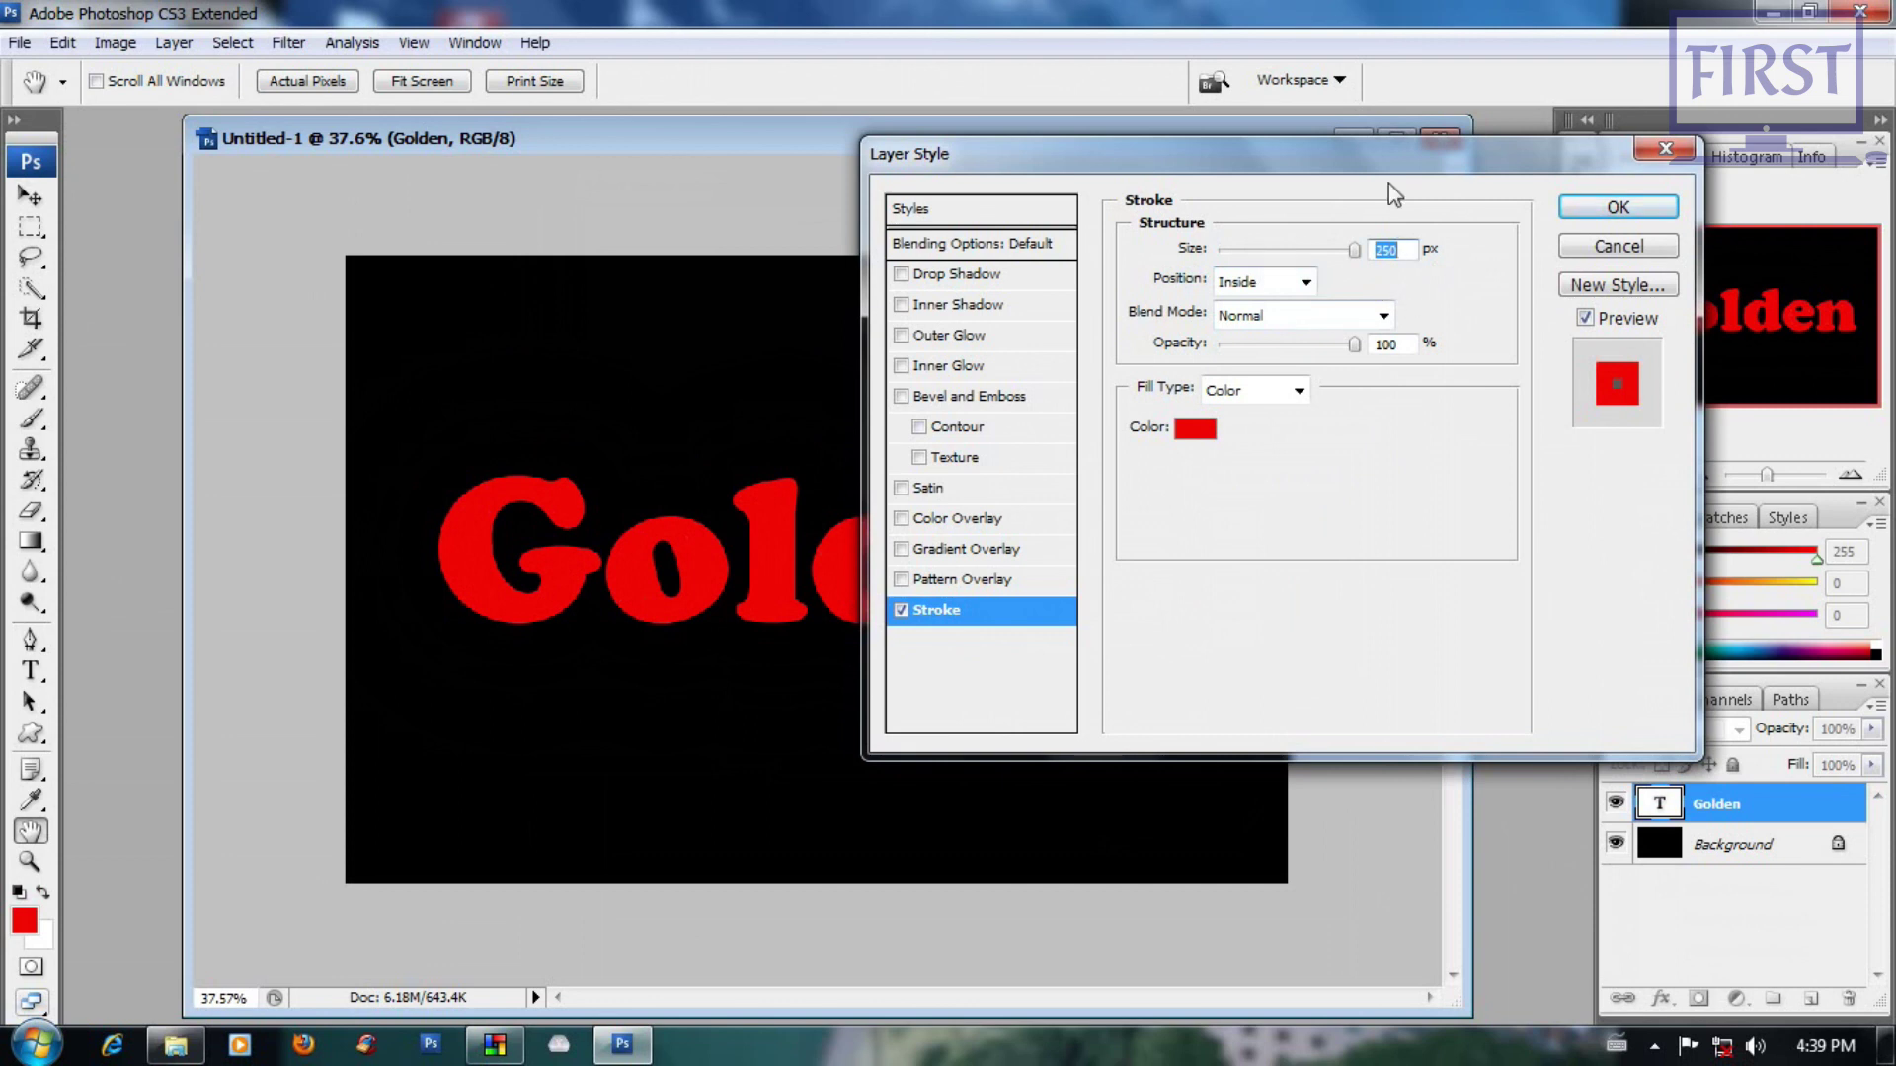
drag(1402, 161, 1439, 190)
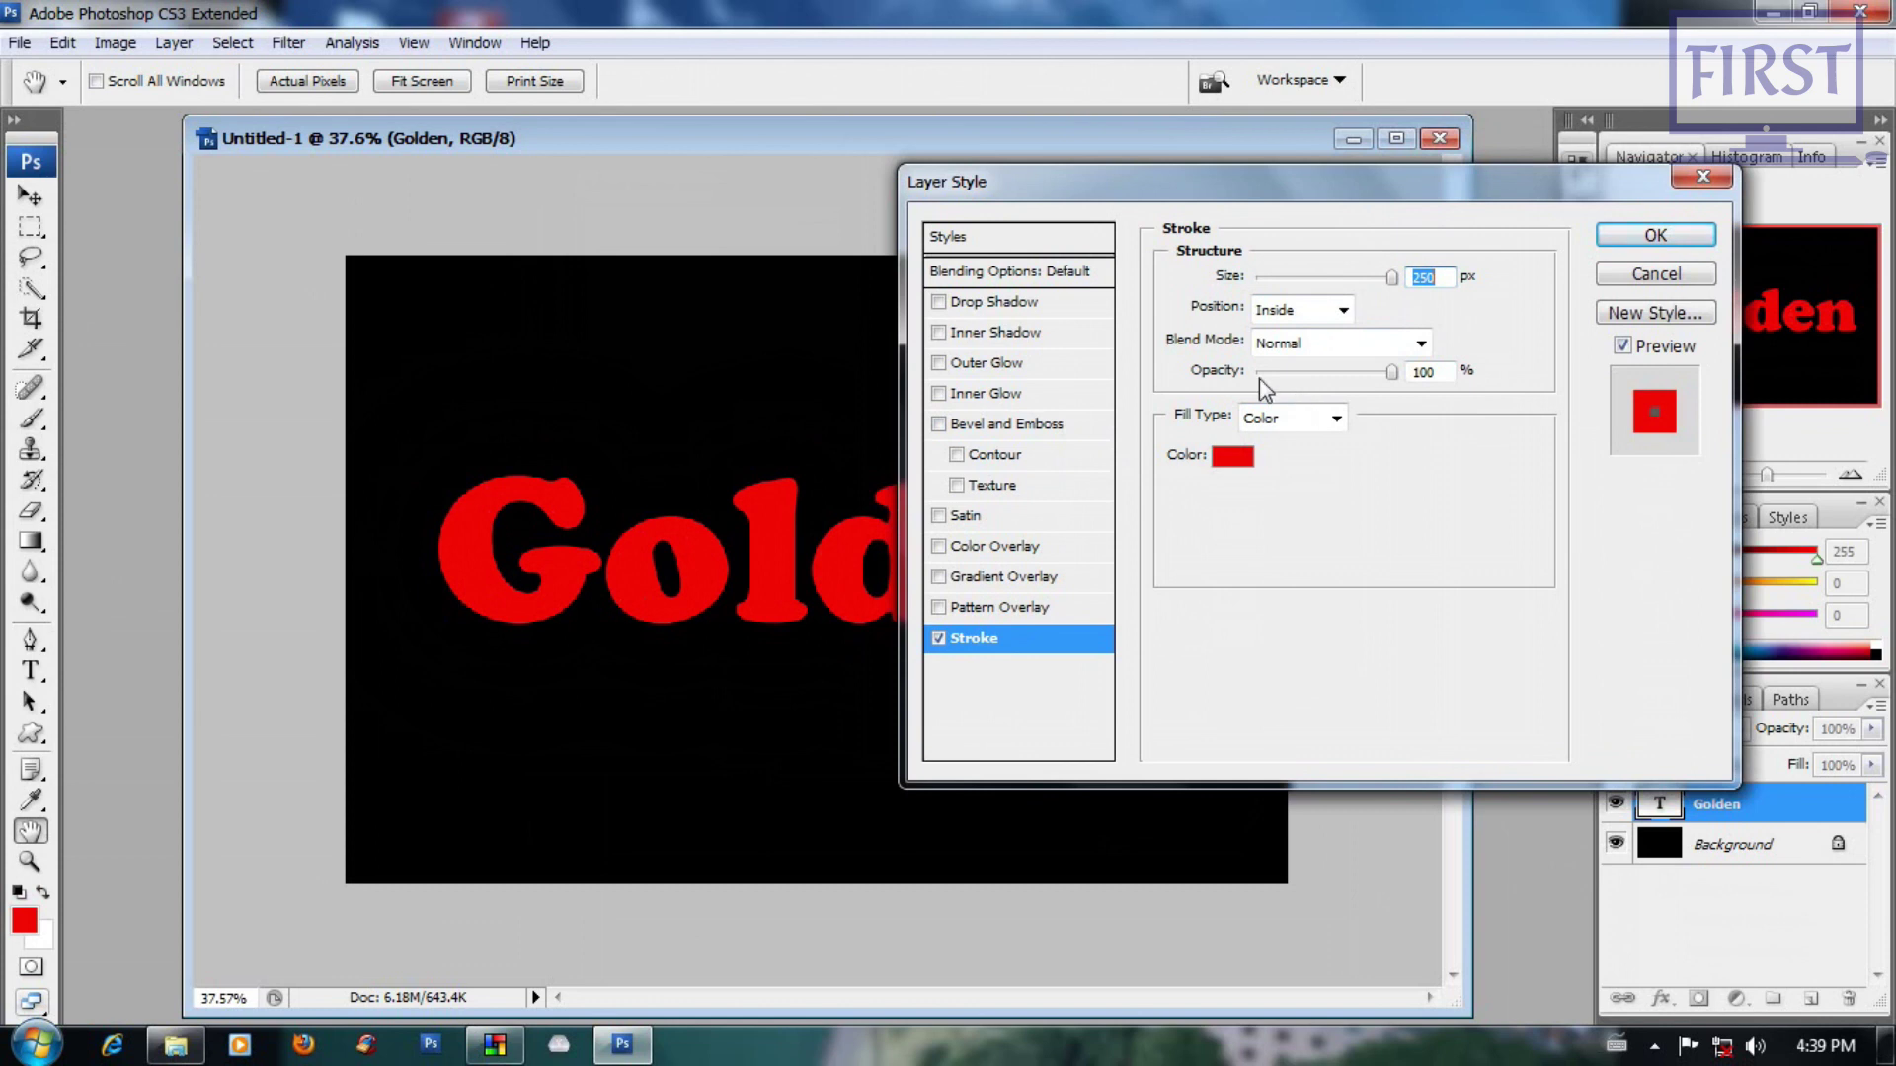
Step: Add a Stroke Emboss bevel with 419% depth and 32 px size
click(1053, 428)
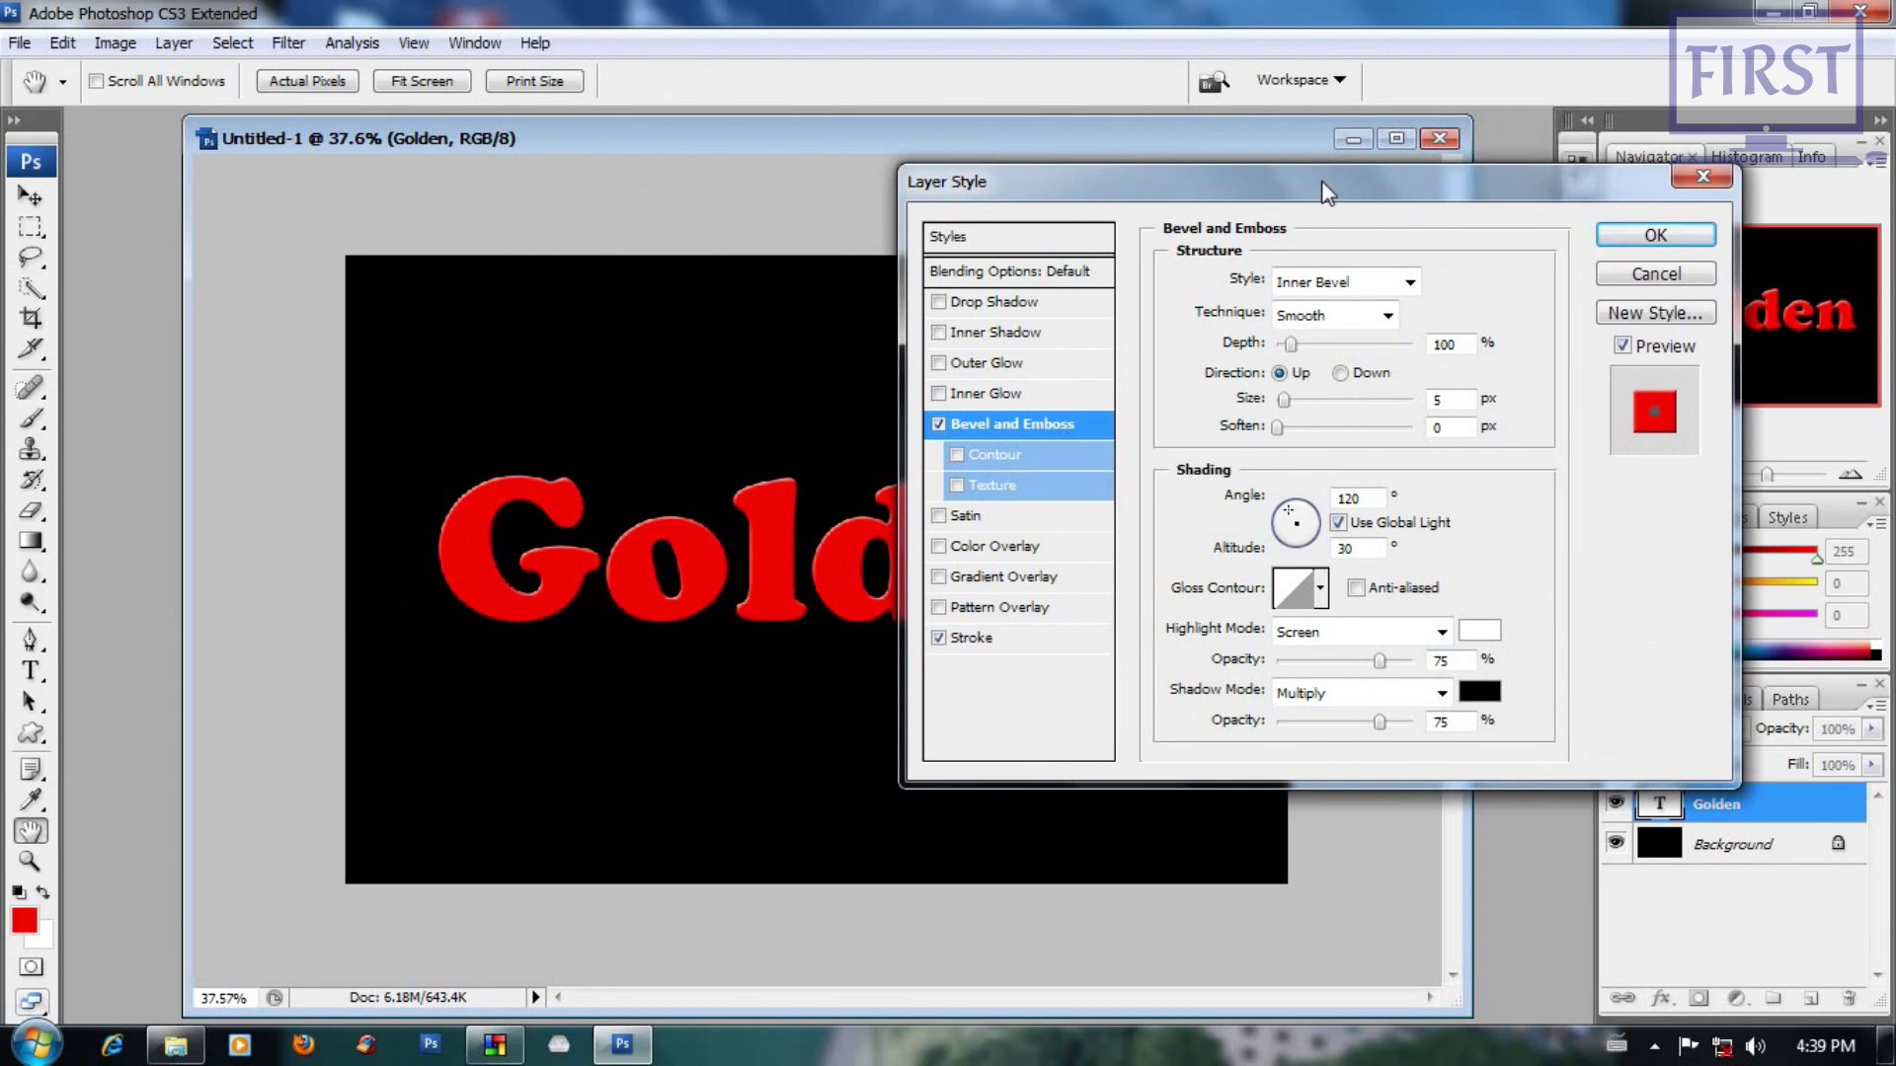
drag(1301, 175, 1489, 152)
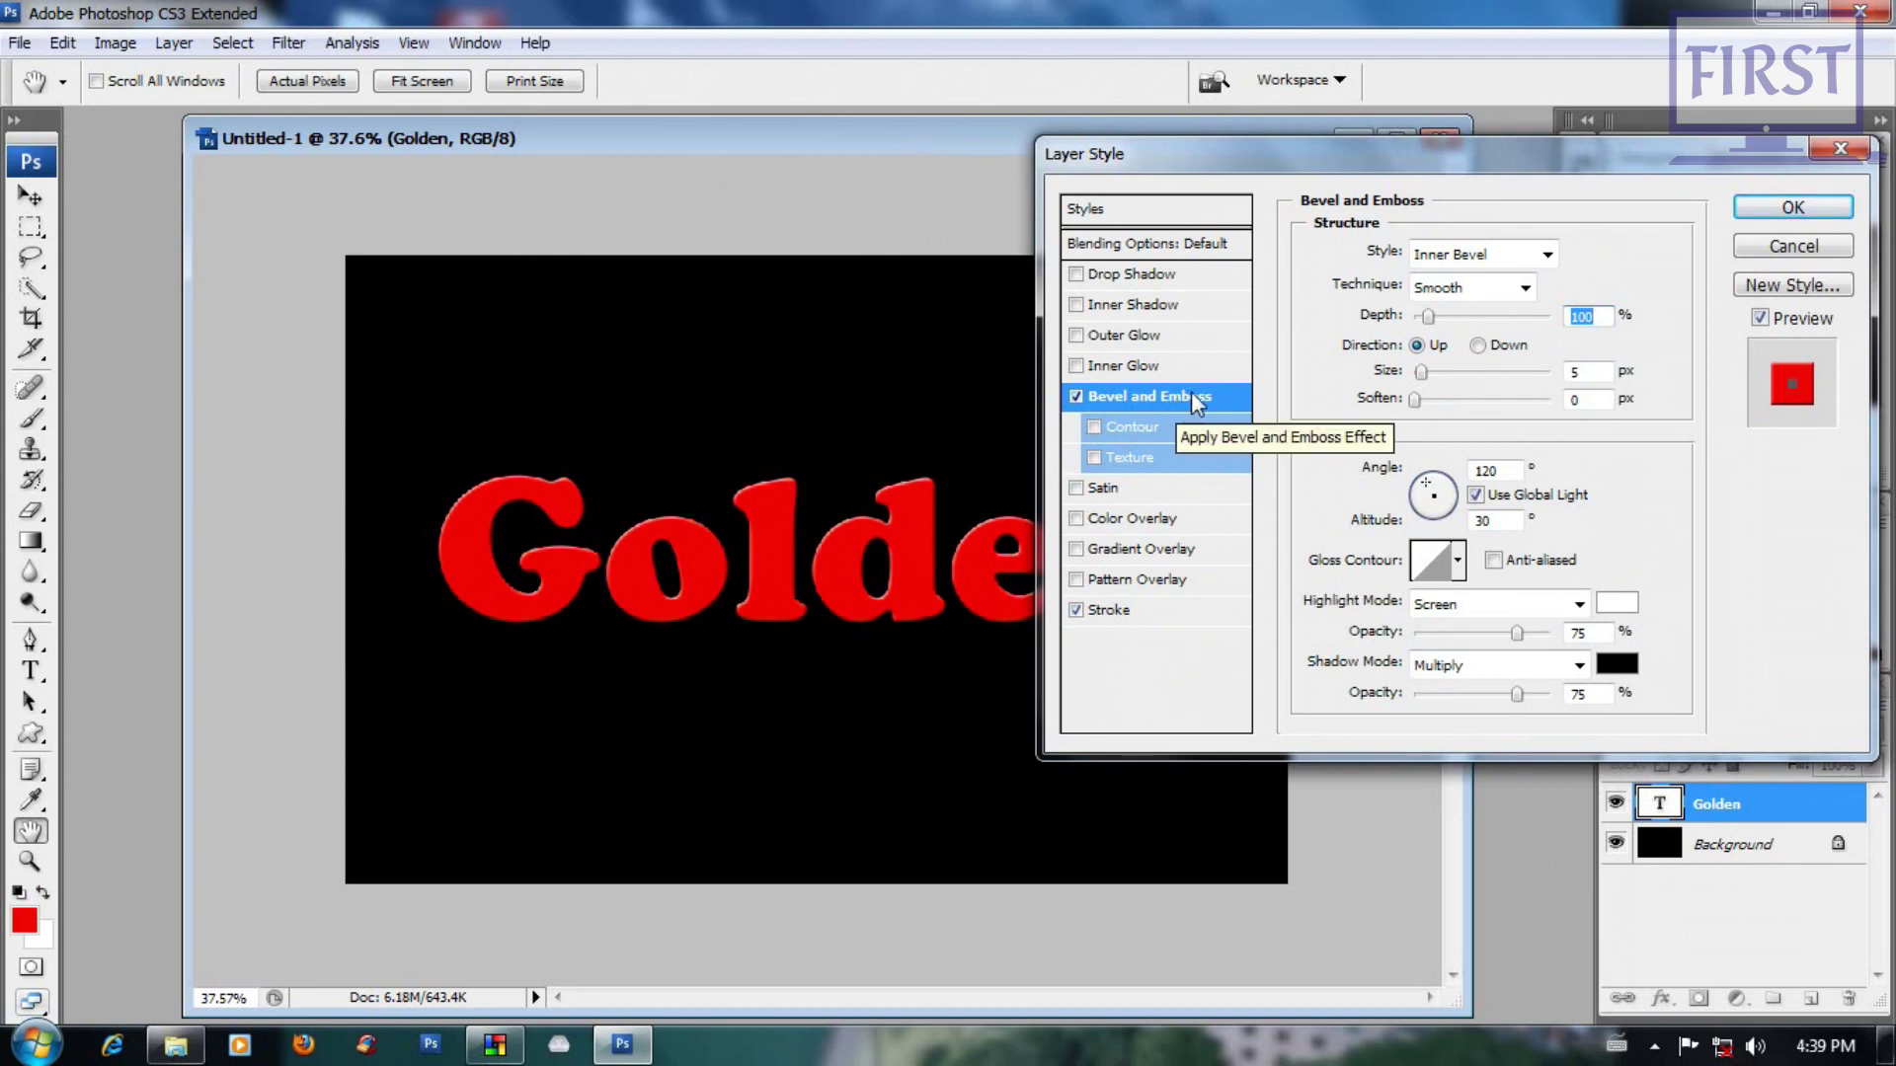
click(1547, 258)
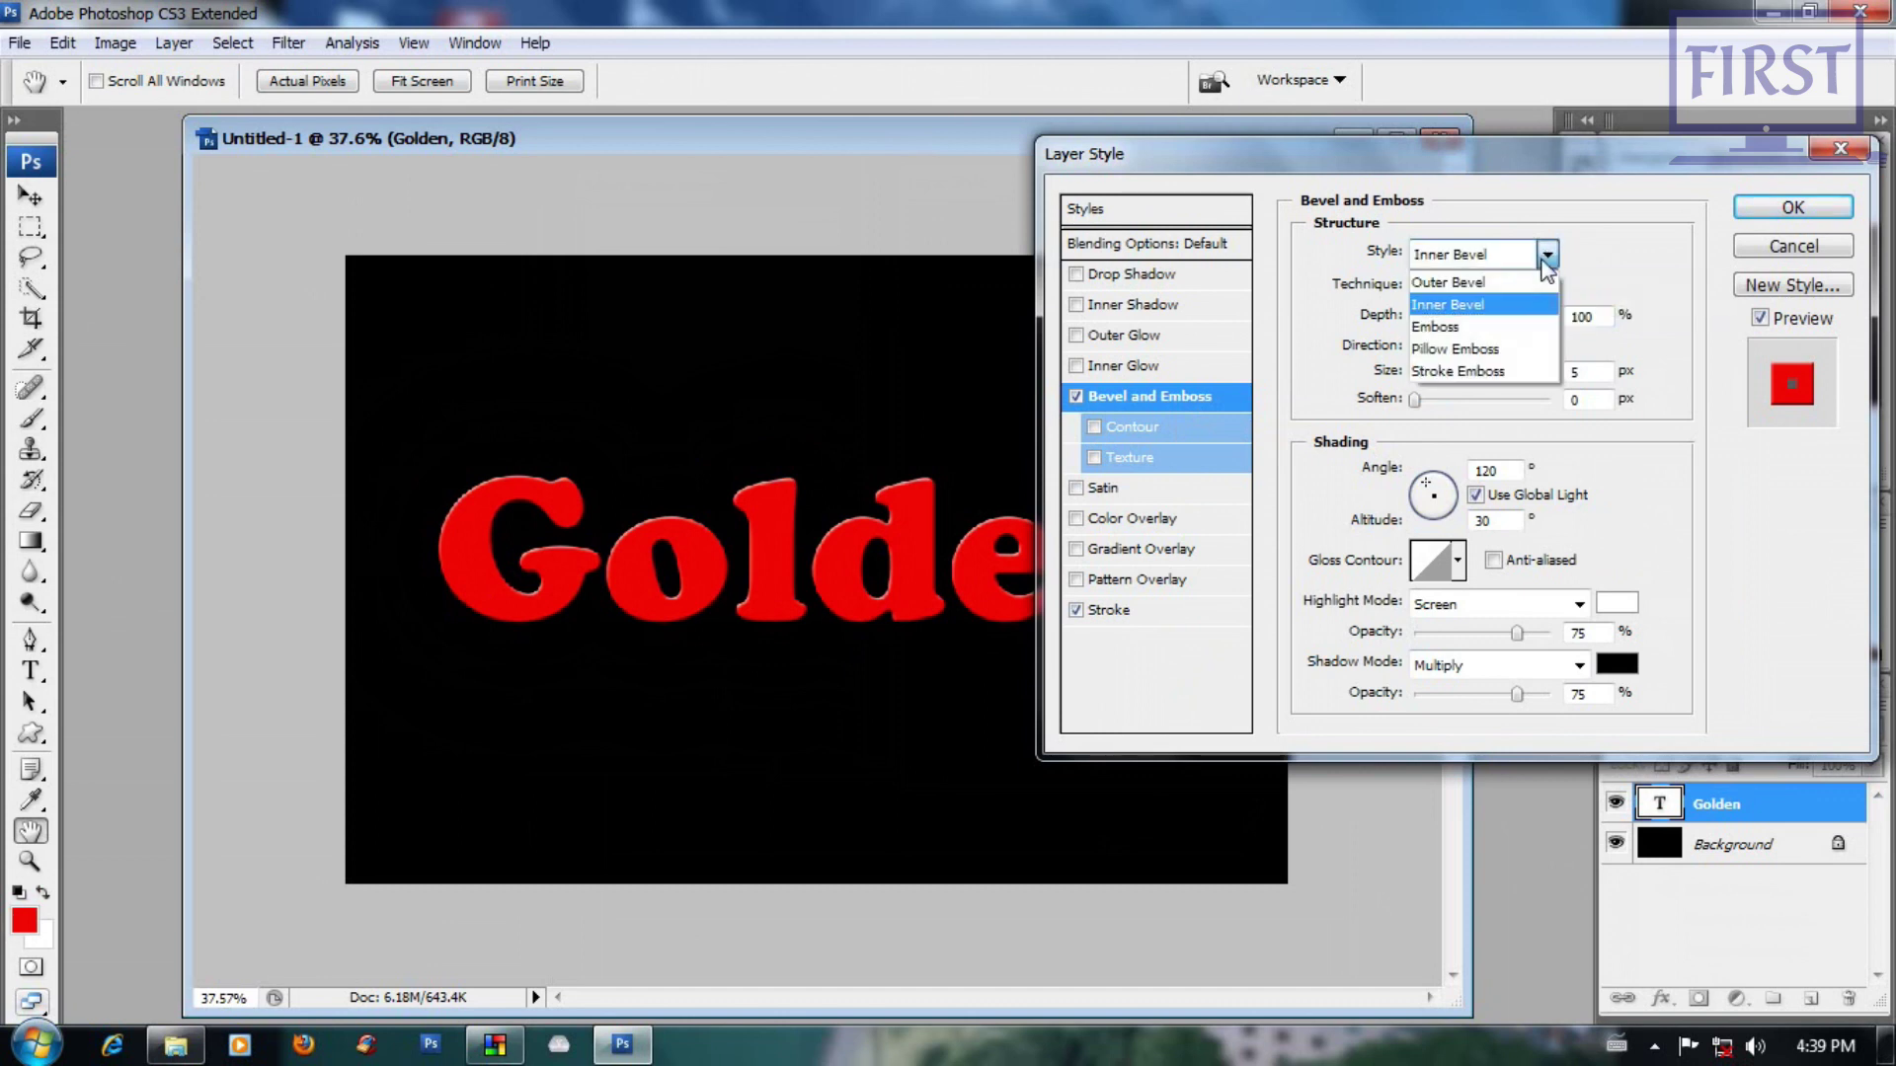
click(1481, 373)
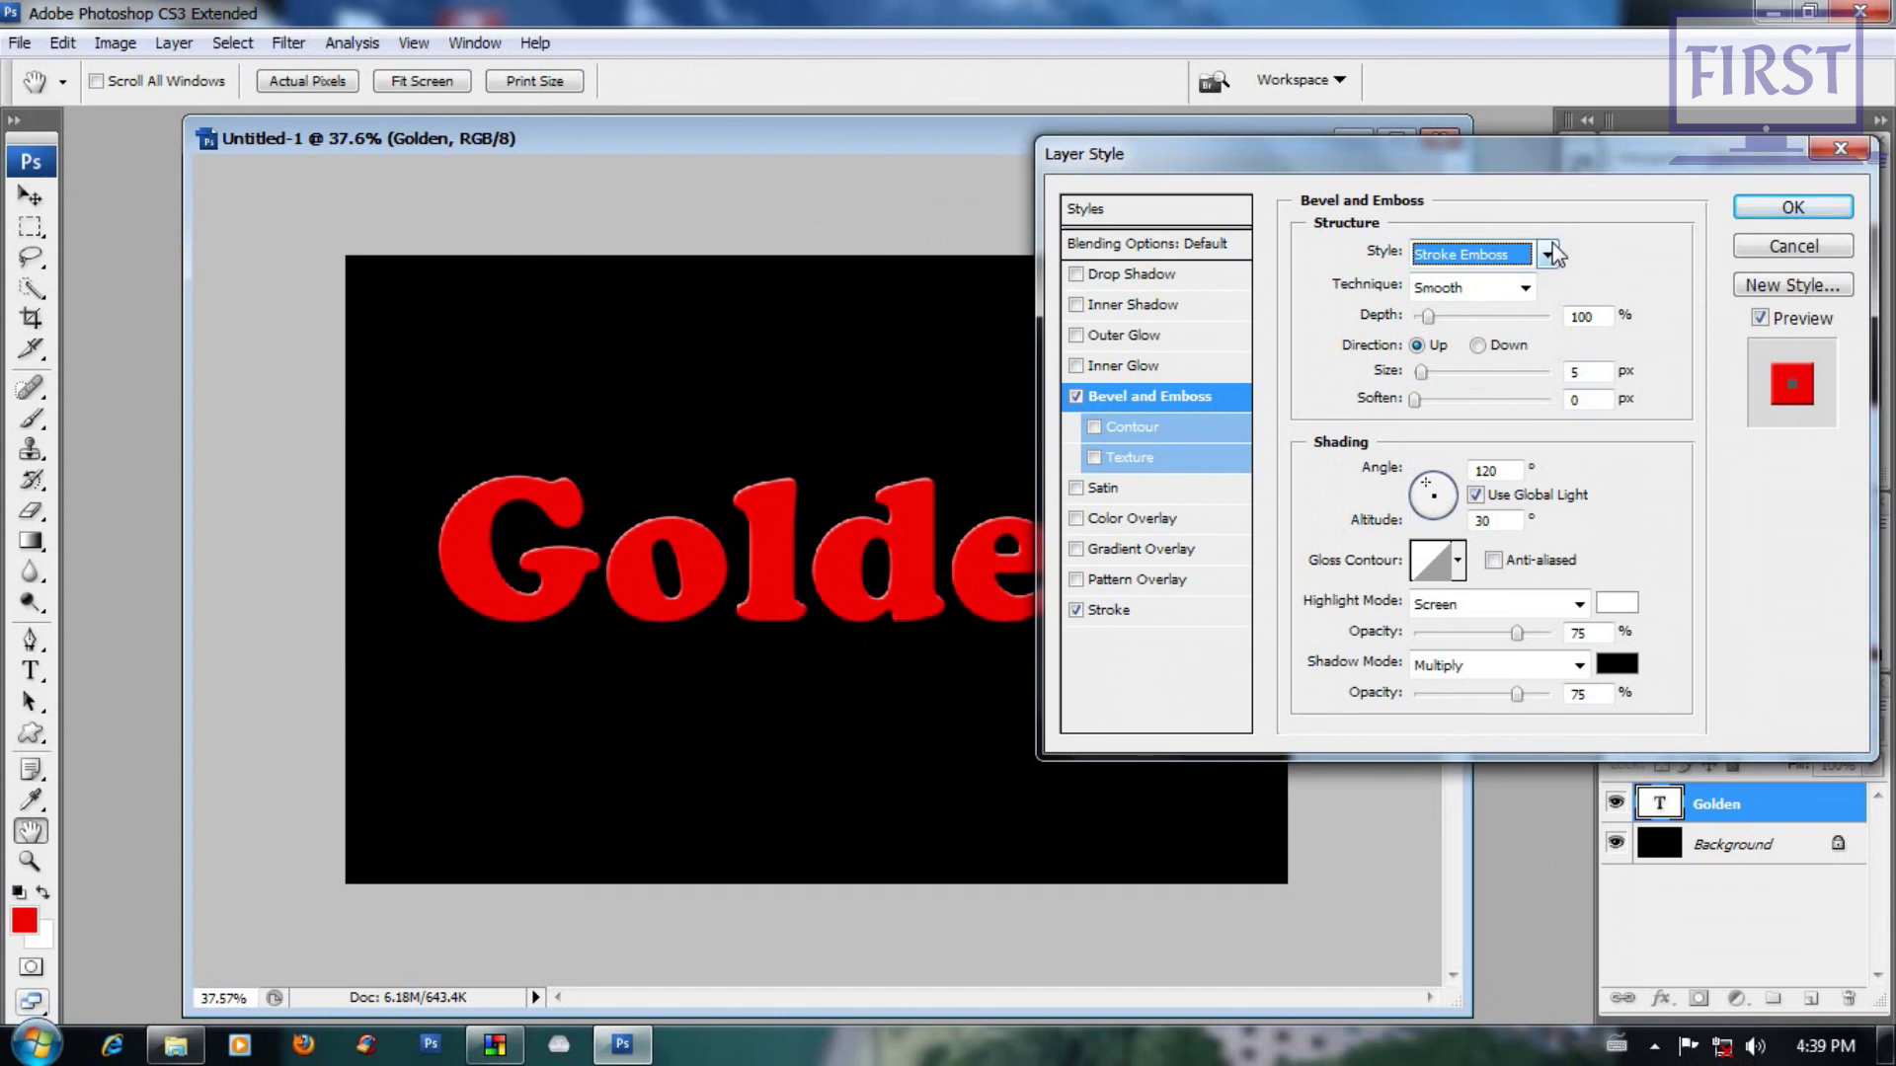
drag(1602, 151, 1575, 148)
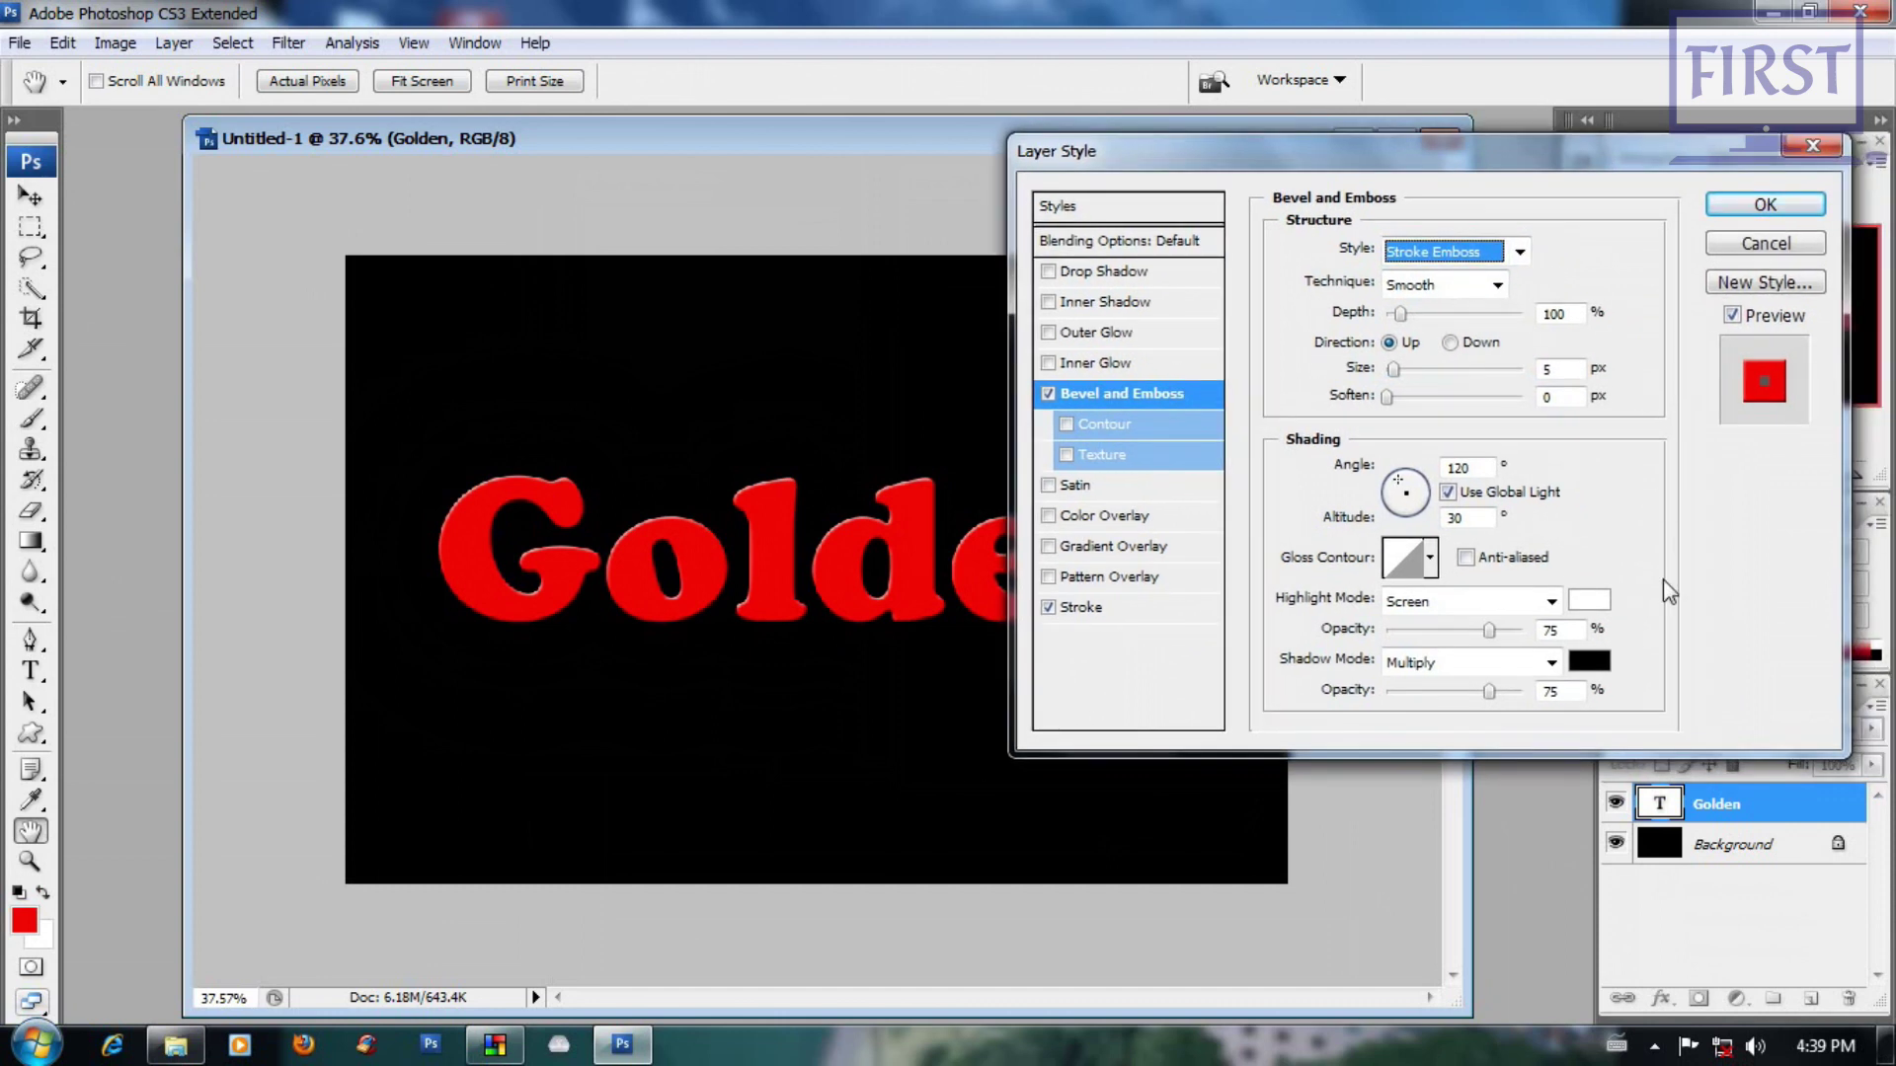
click(1401, 315)
drag(1402, 316, 1447, 328)
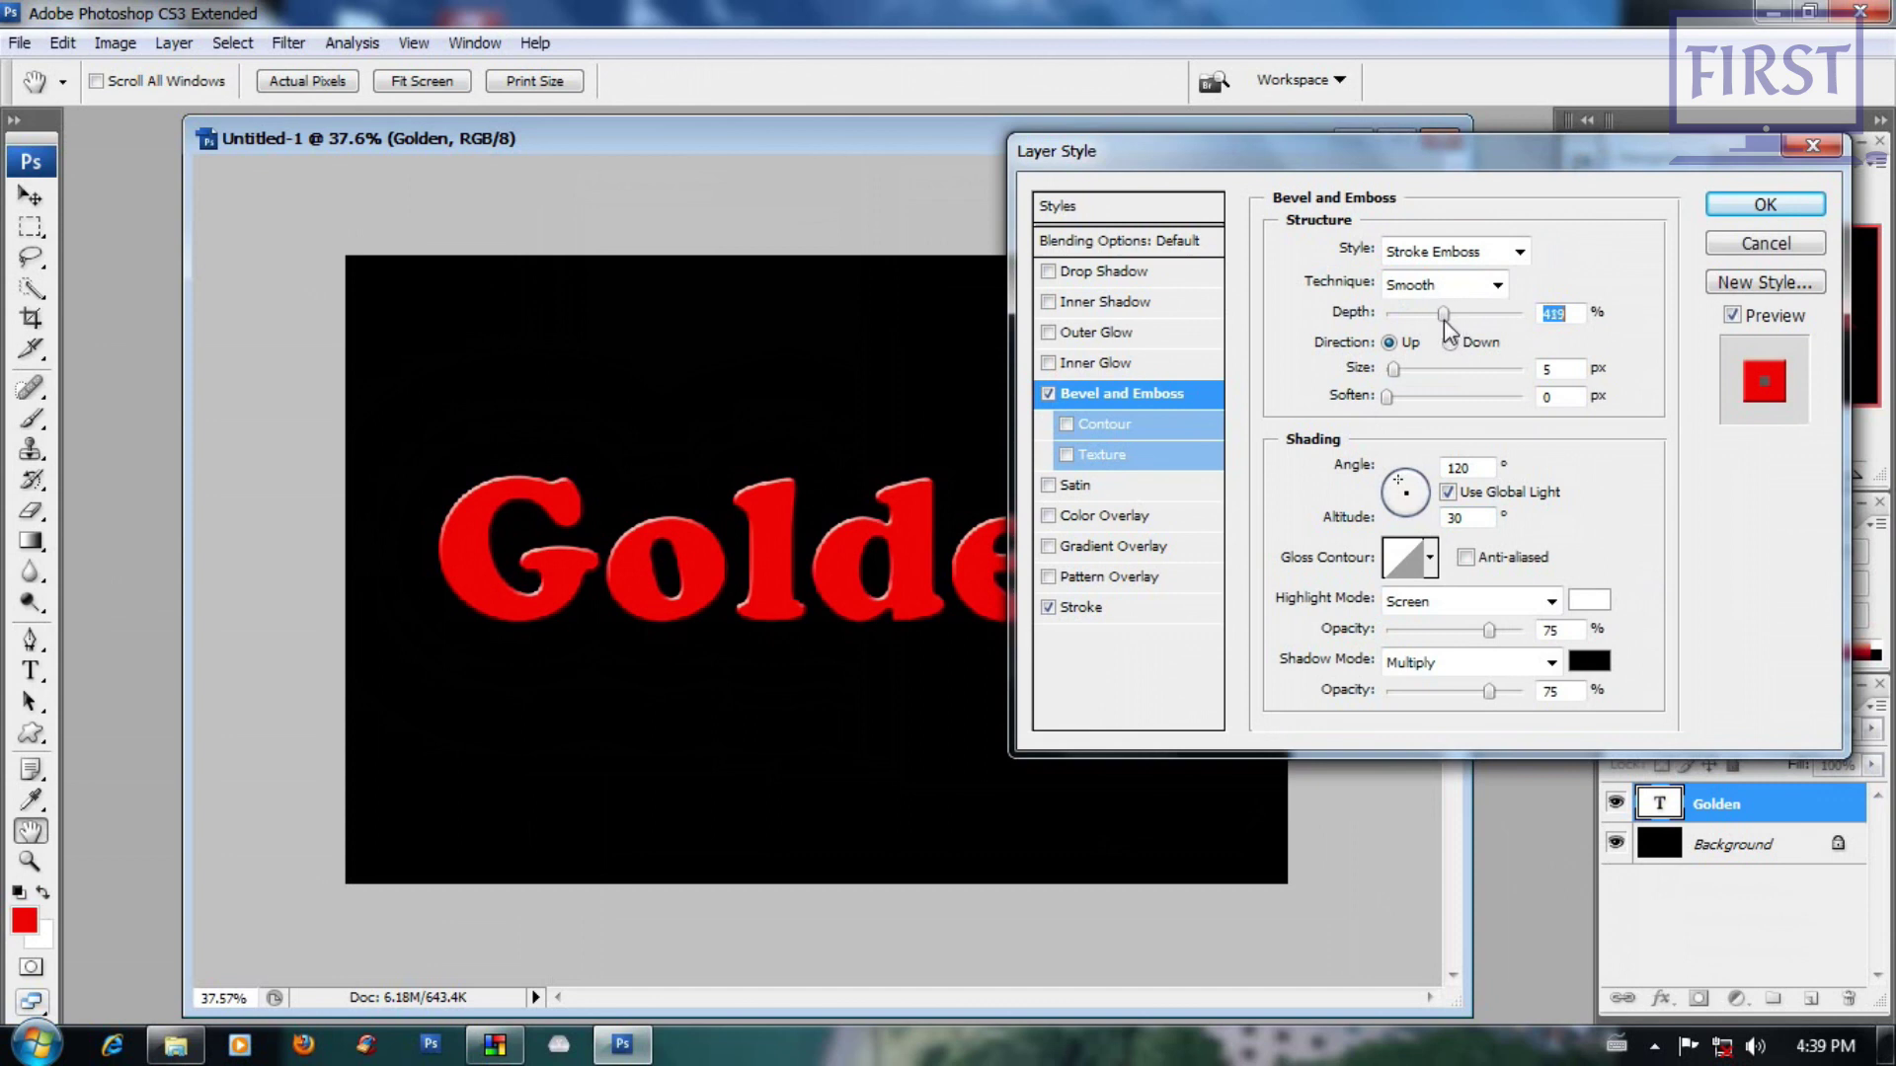
mouse_move(1390, 371)
mouse_down()
mouse_move(1445, 371)
mouse_move(1412, 358)
mouse_up()
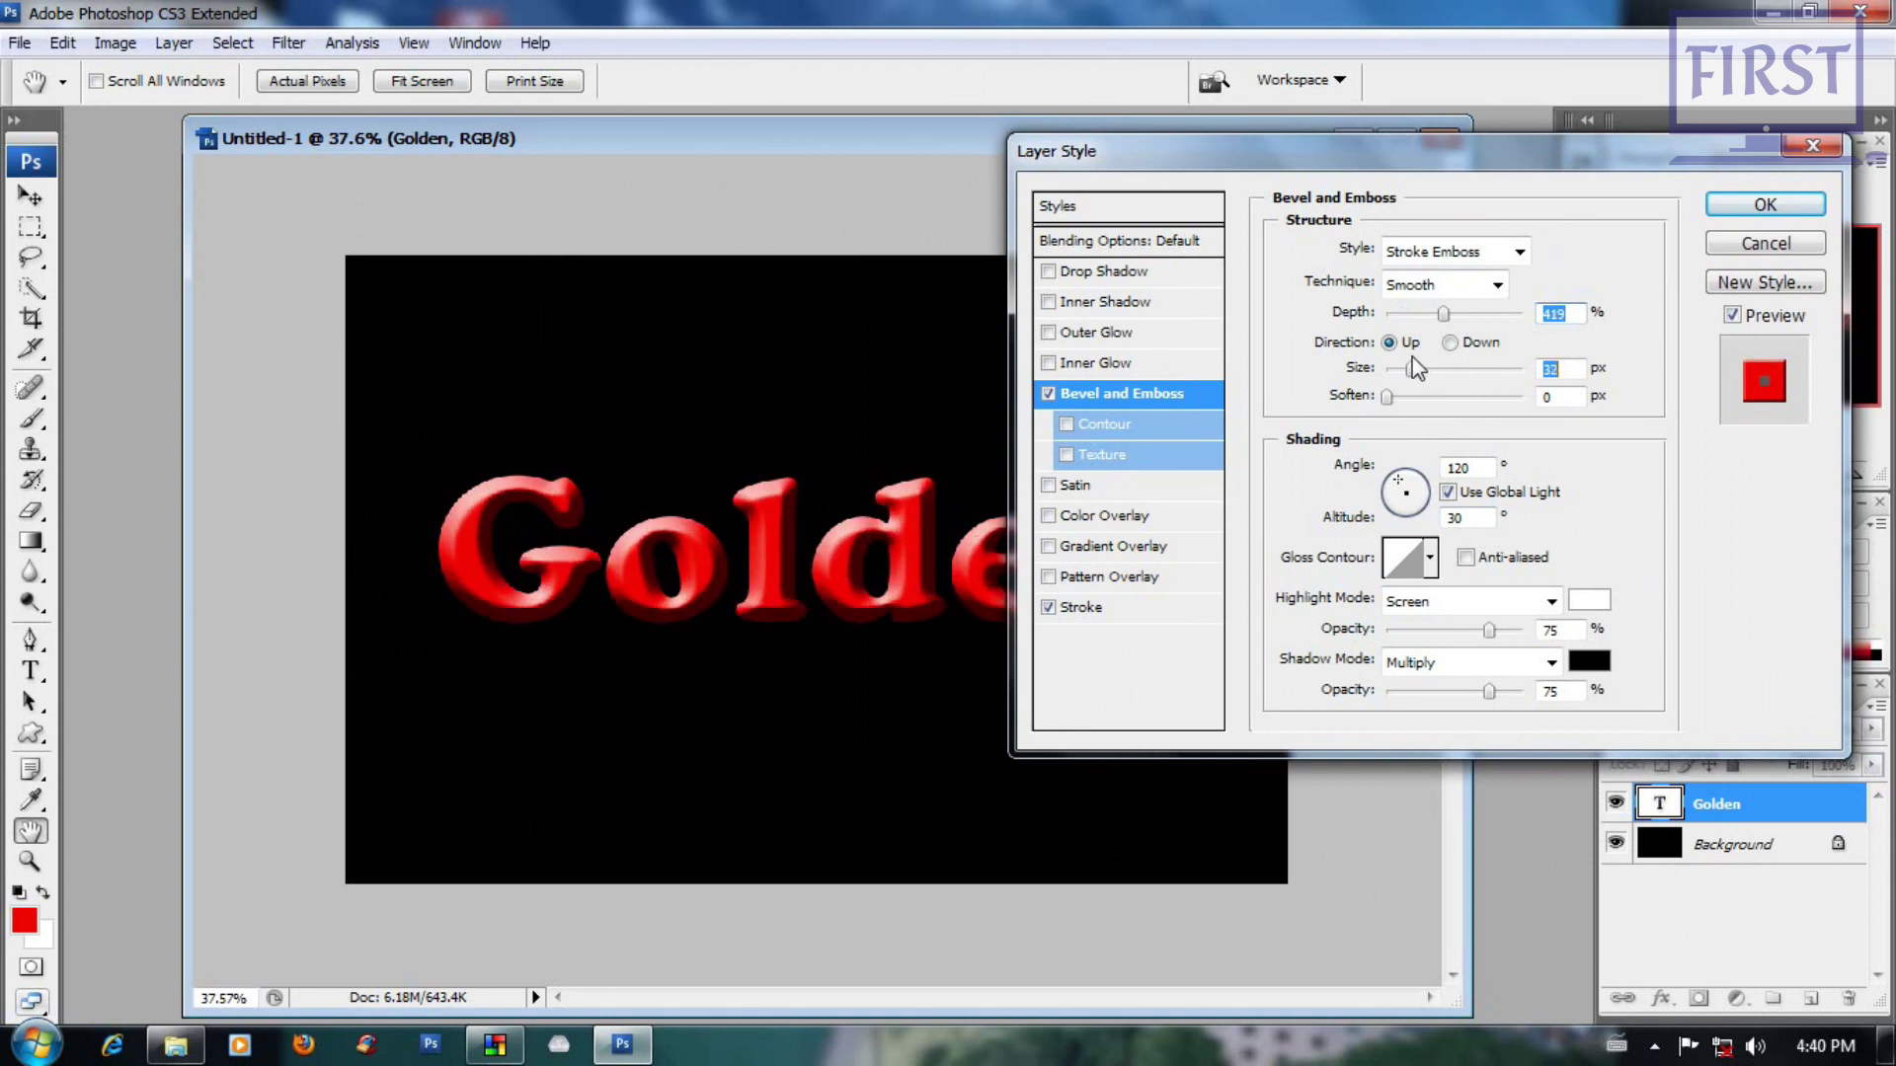
Step: Set the bevel's gloss contour to Ring - Double and apply the layer styles
click(1430, 559)
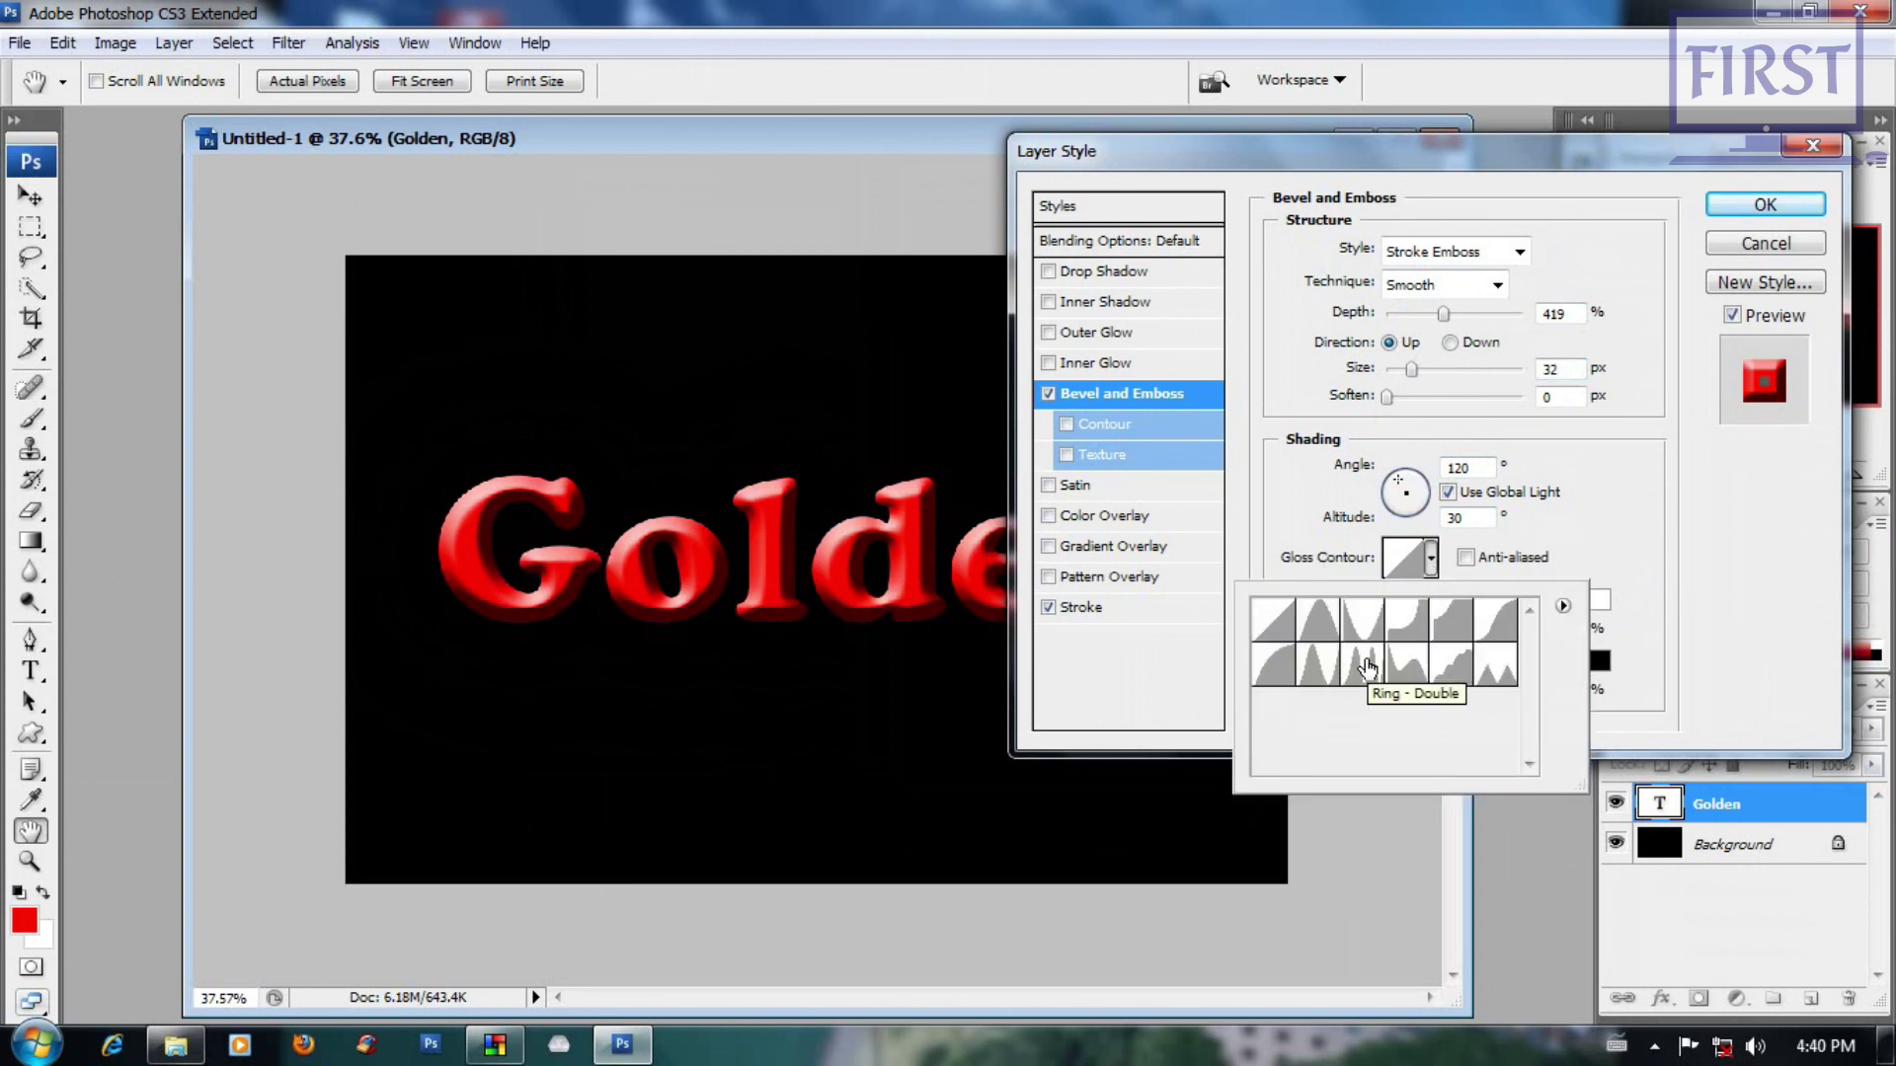
click(1579, 476)
click(1429, 558)
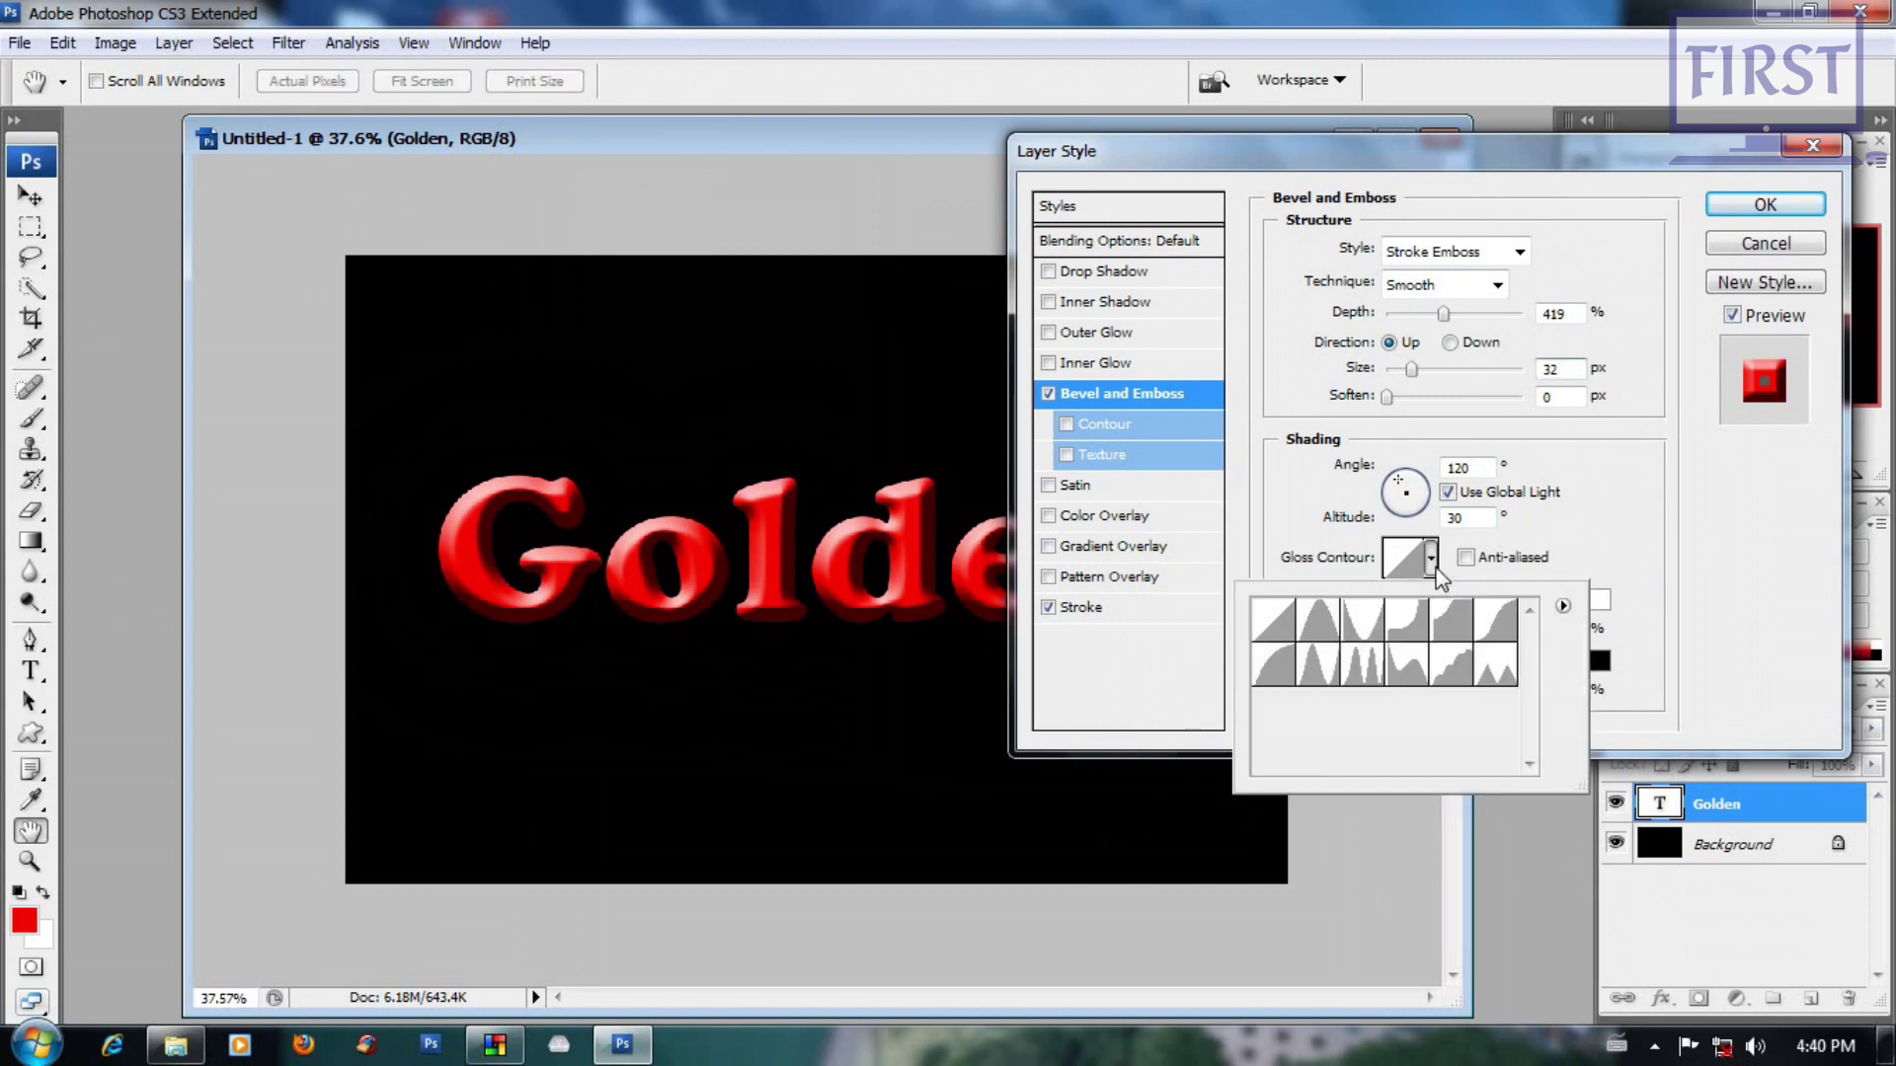
click(1336, 677)
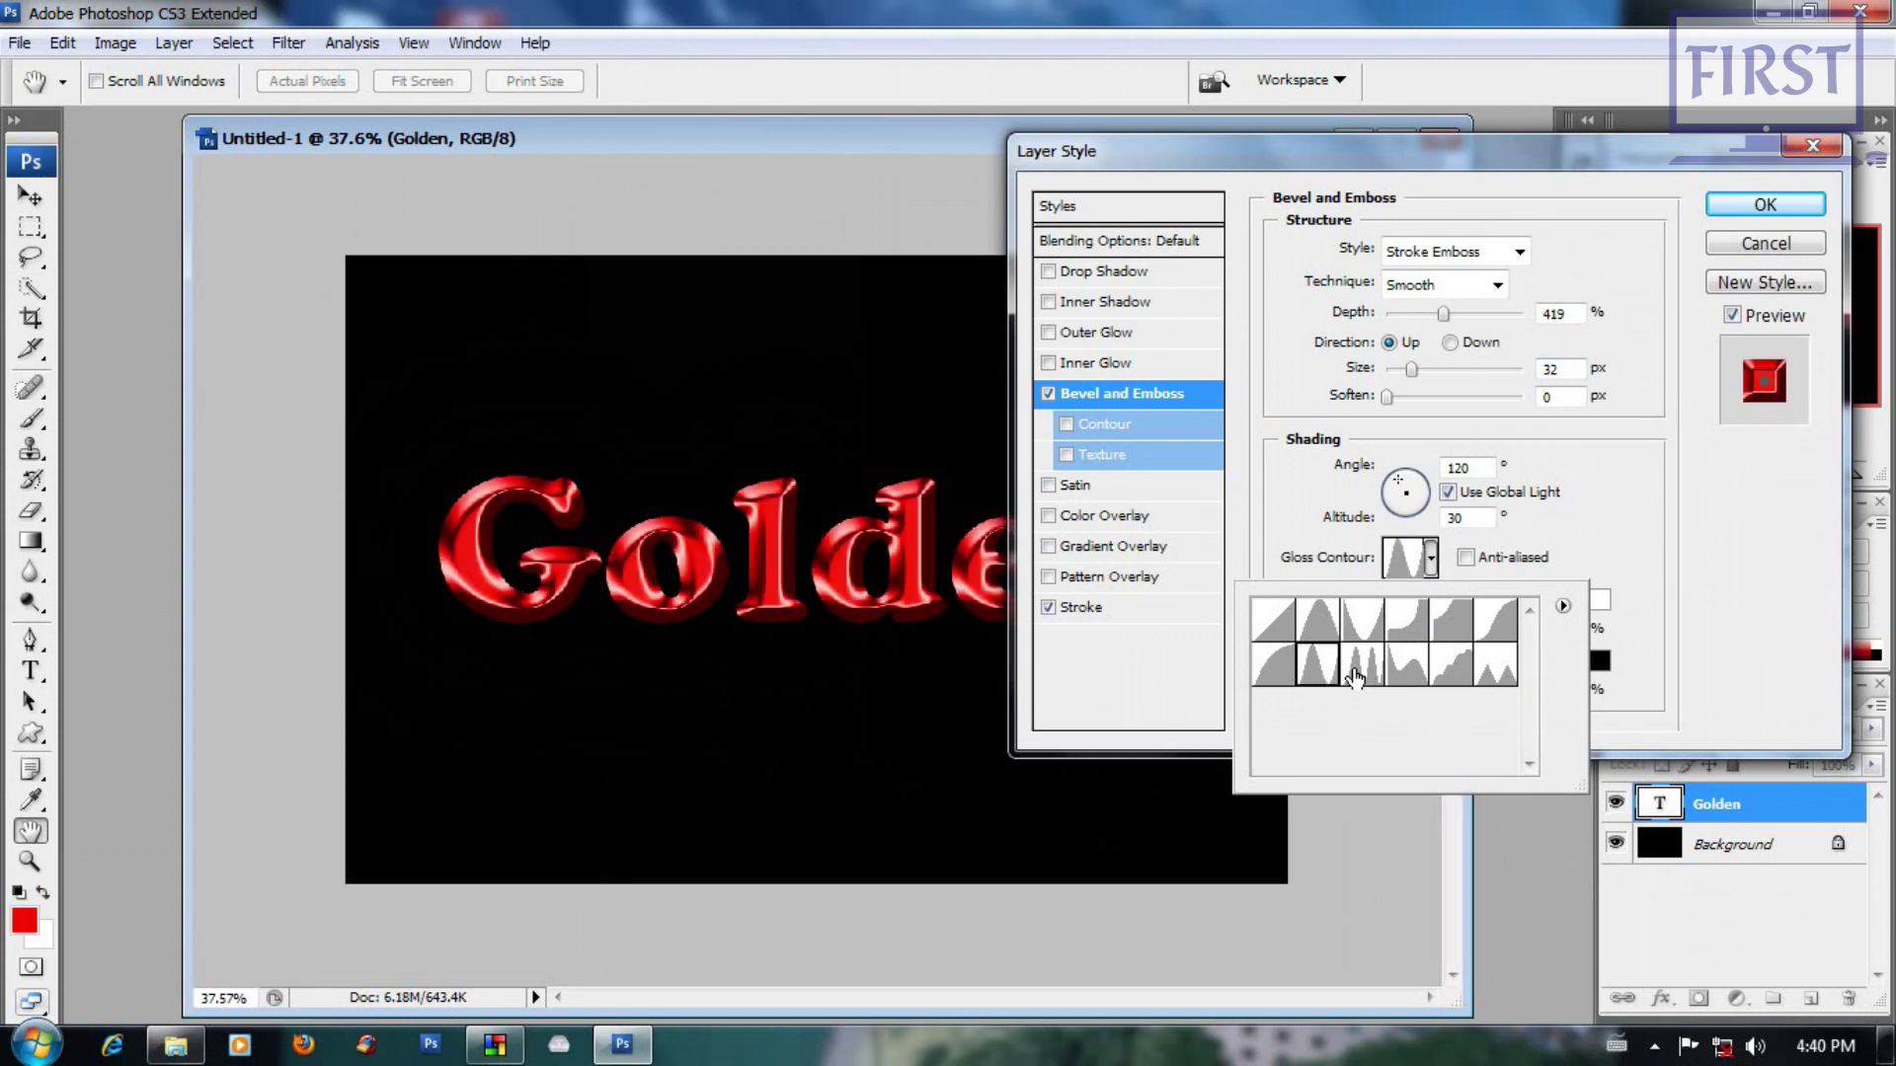
click(1355, 677)
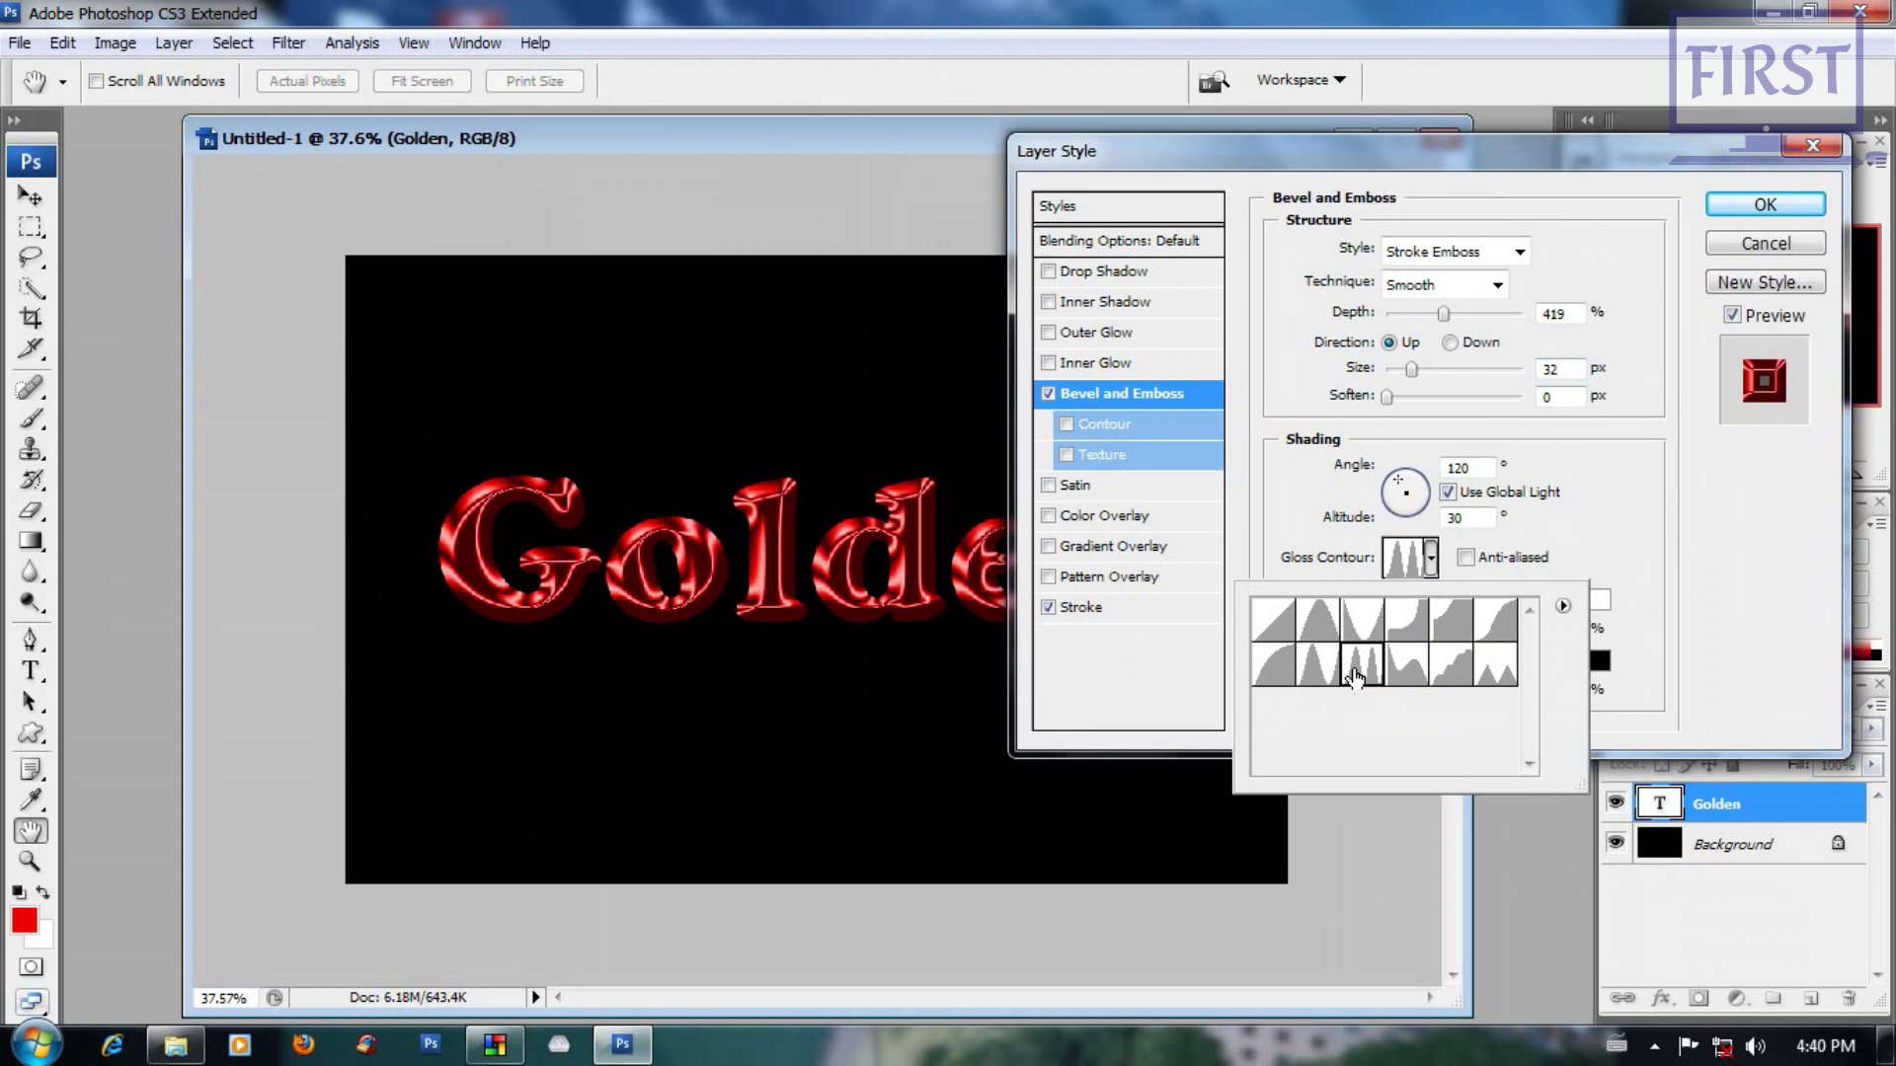
click(1694, 519)
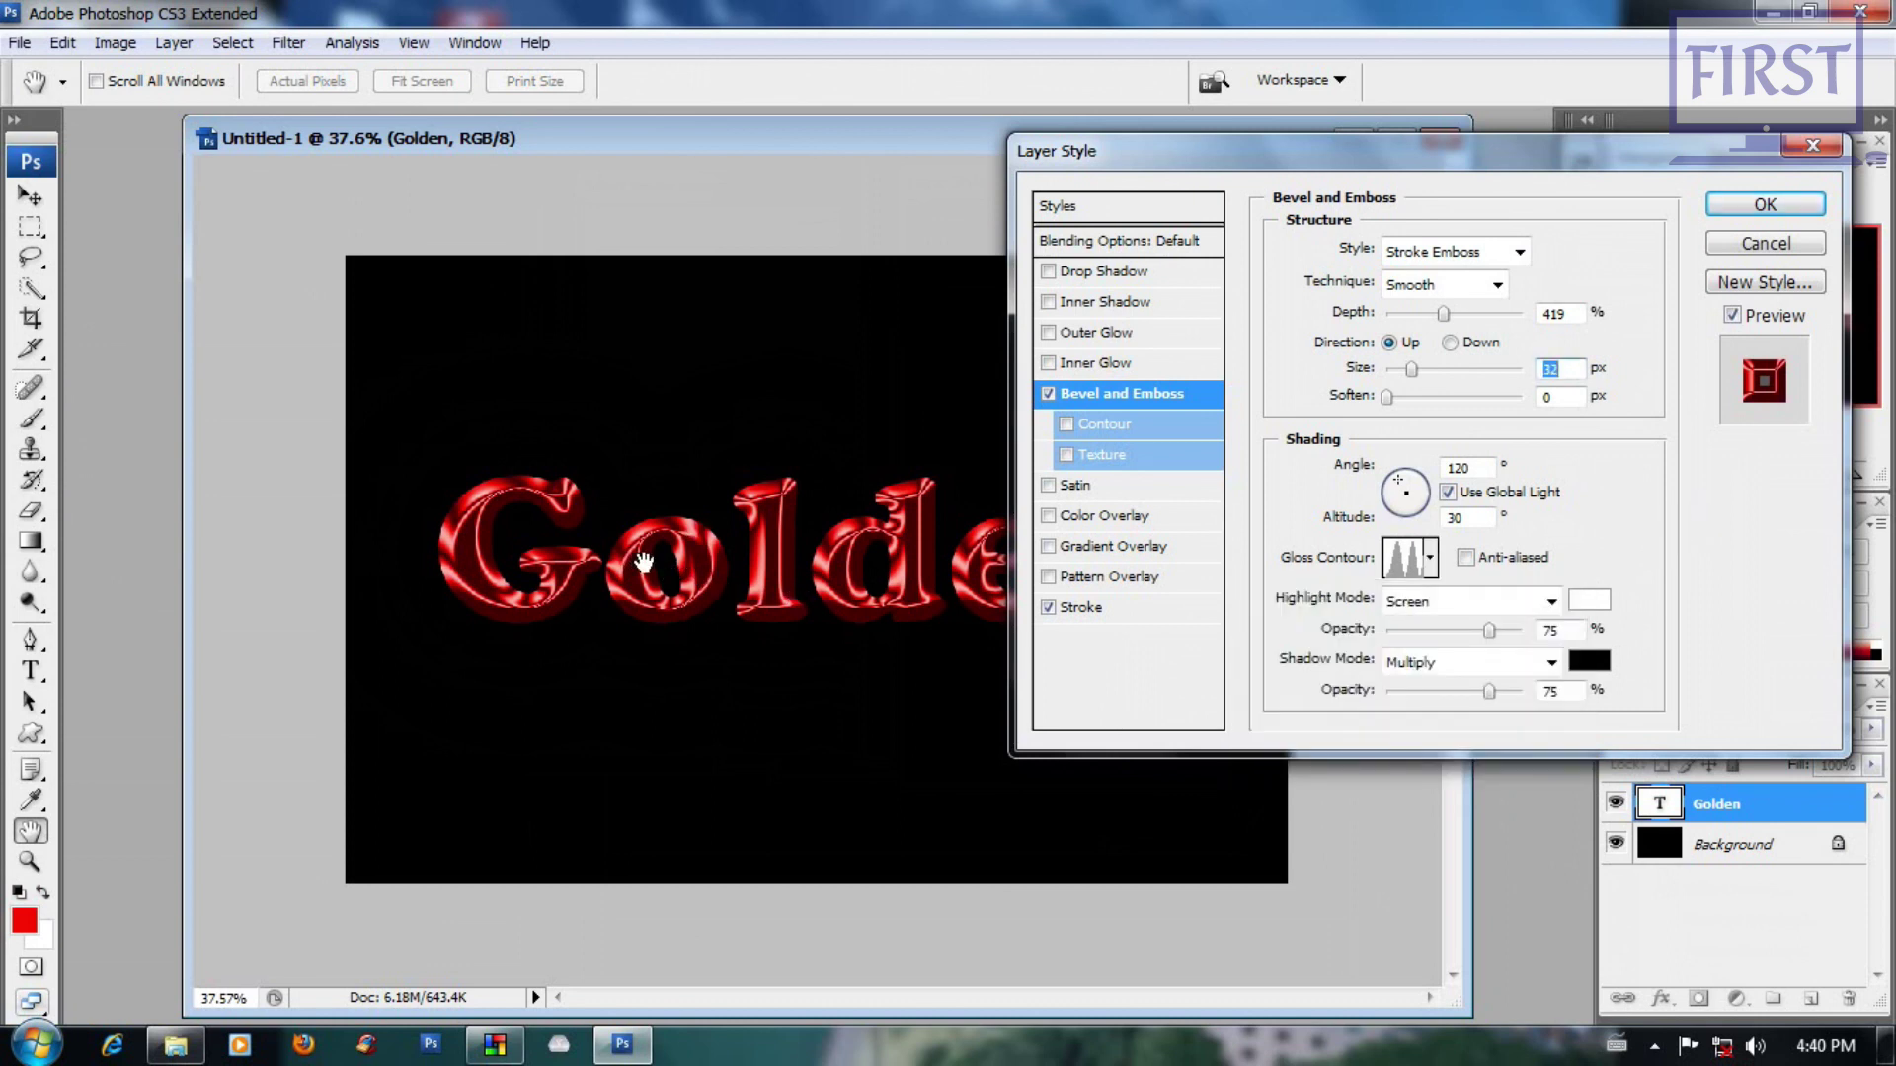
drag(1281, 141, 1329, 168)
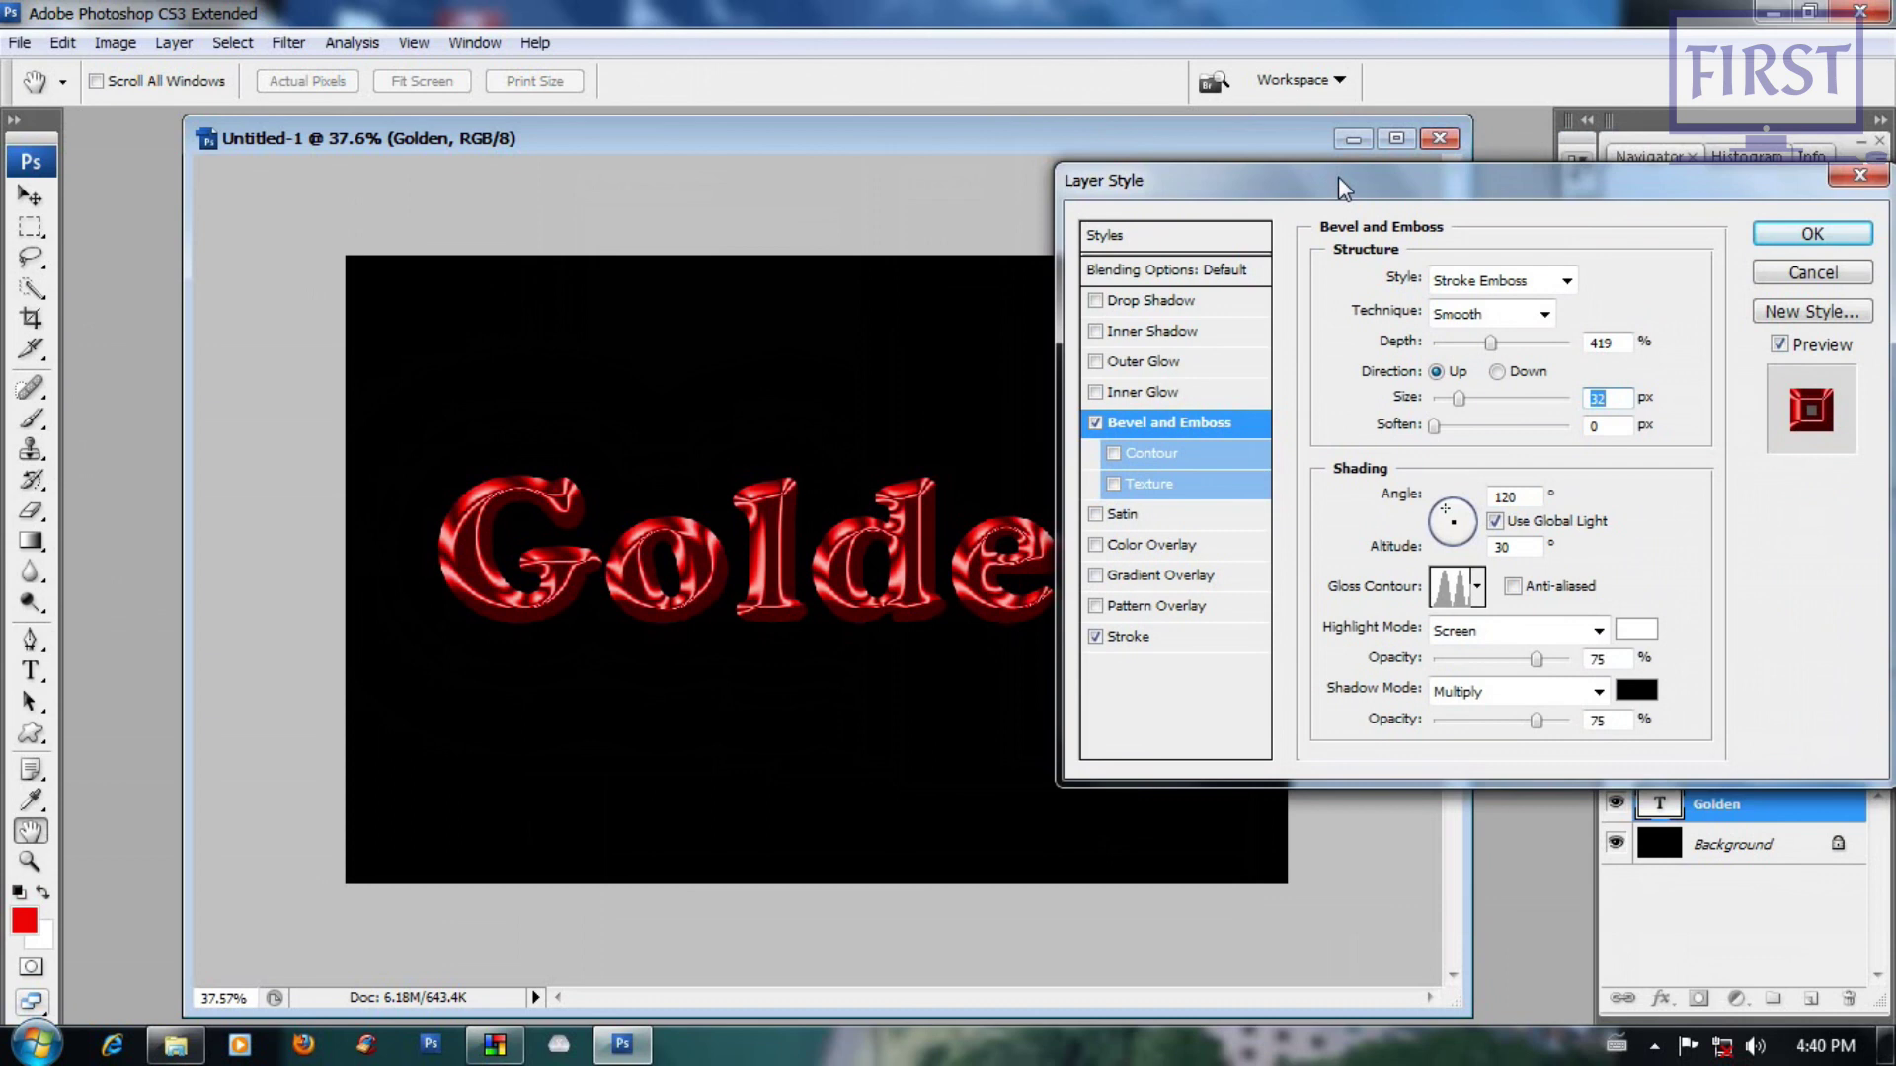
drag(1472, 185, 1437, 154)
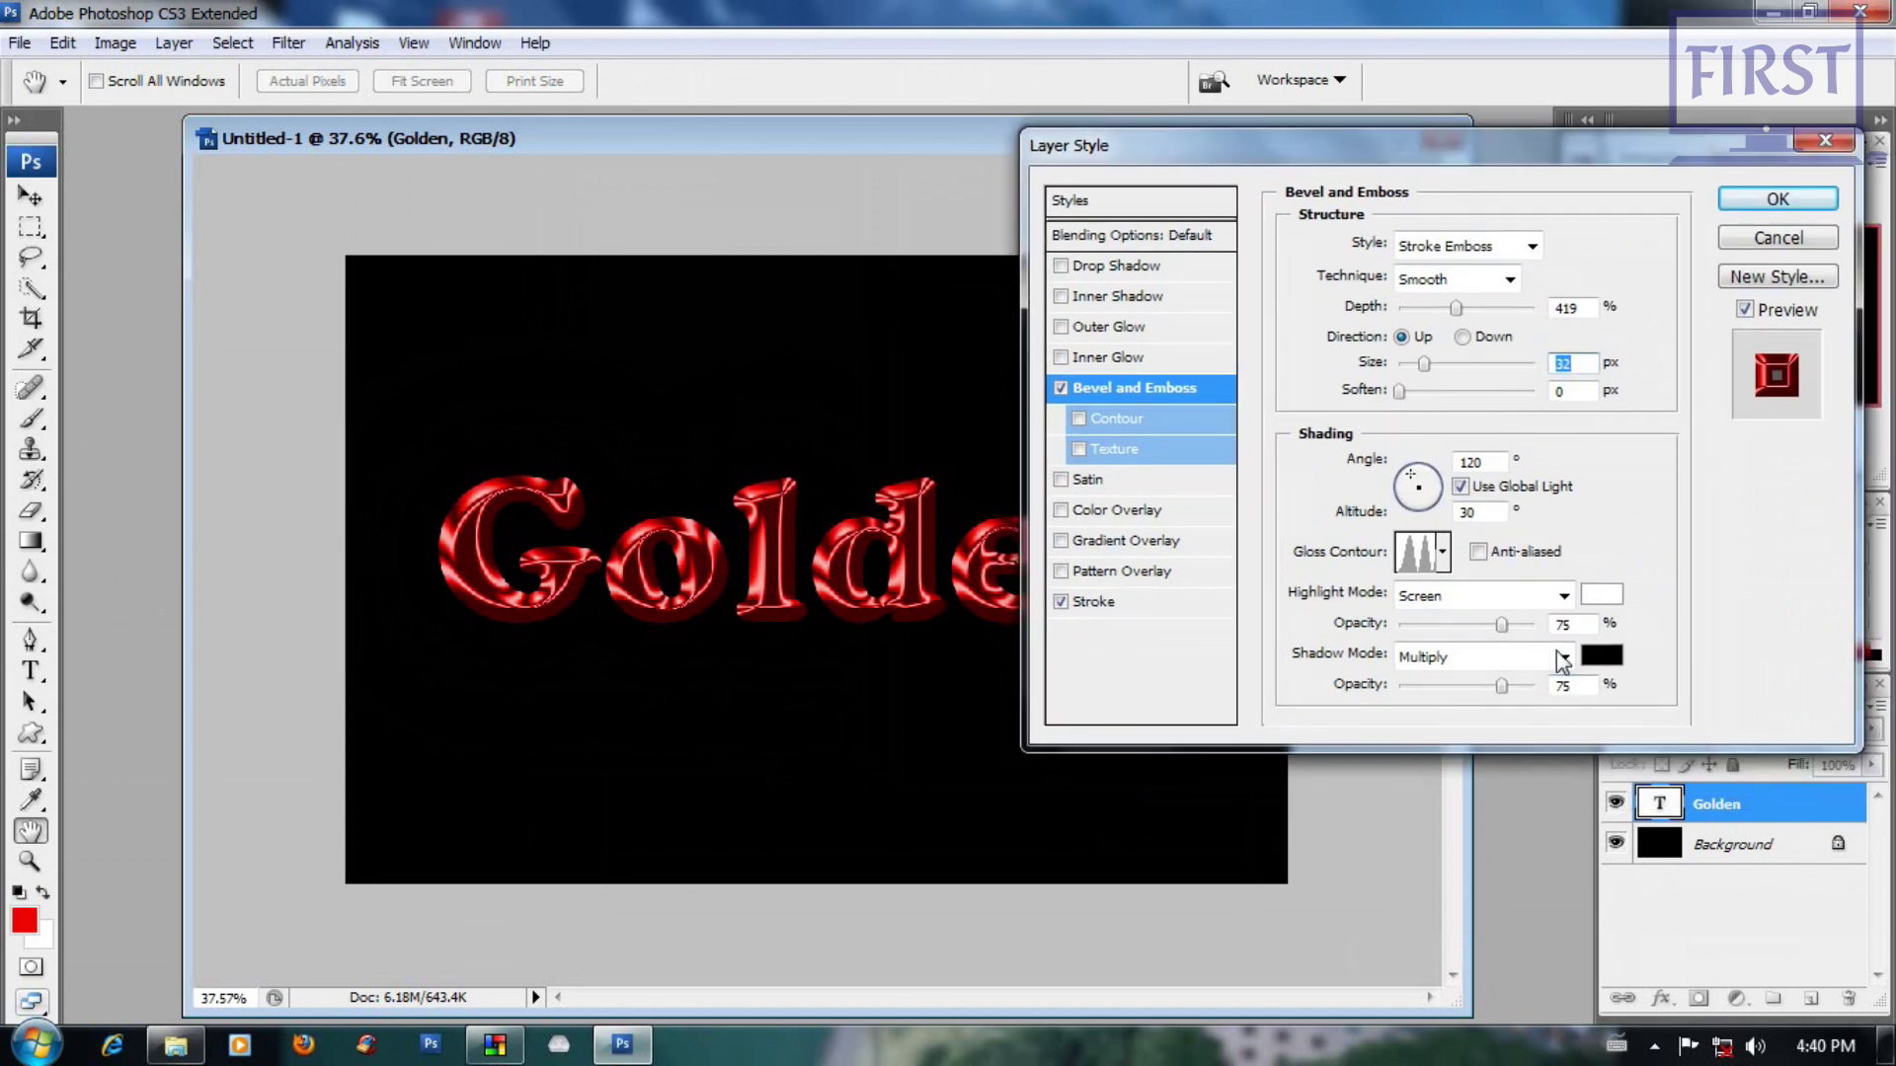
click(1777, 198)
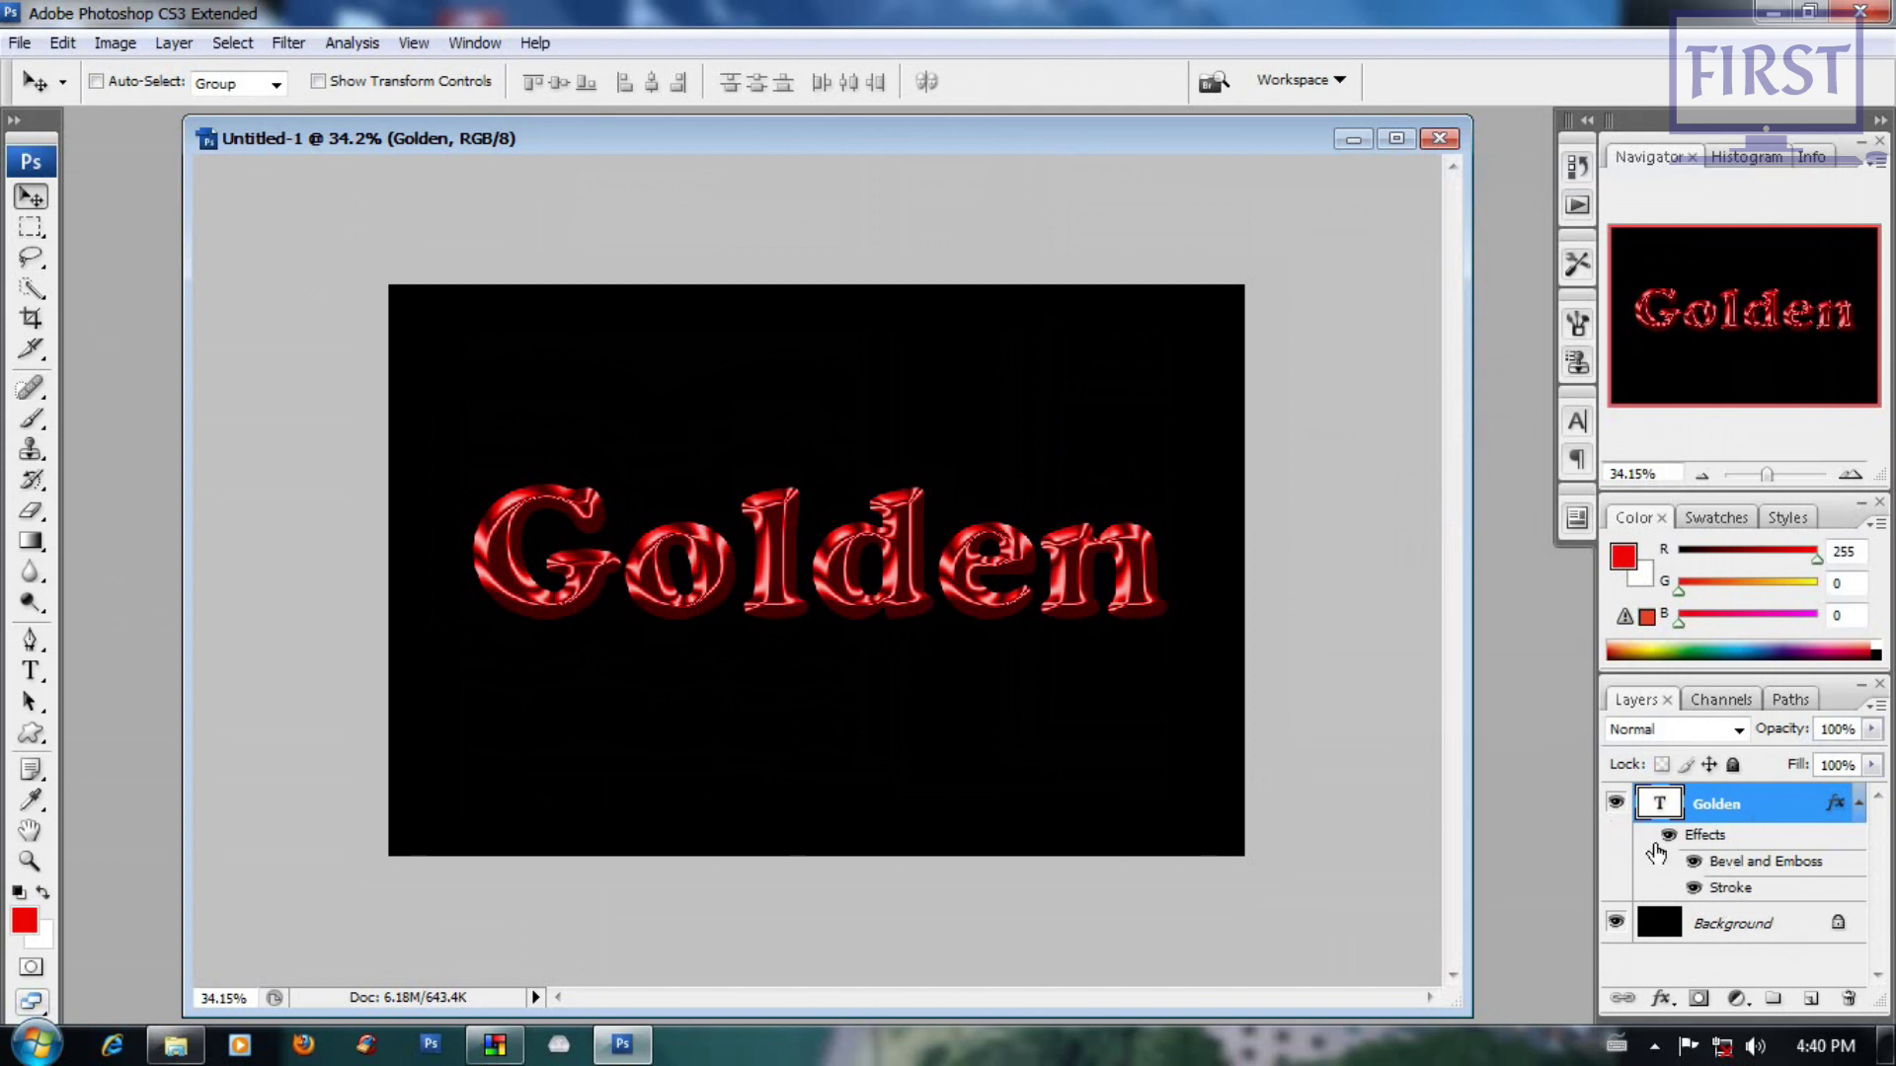
Step: Convert Golden's layer effects into separate layers, suppressing future warnings
click(174, 44)
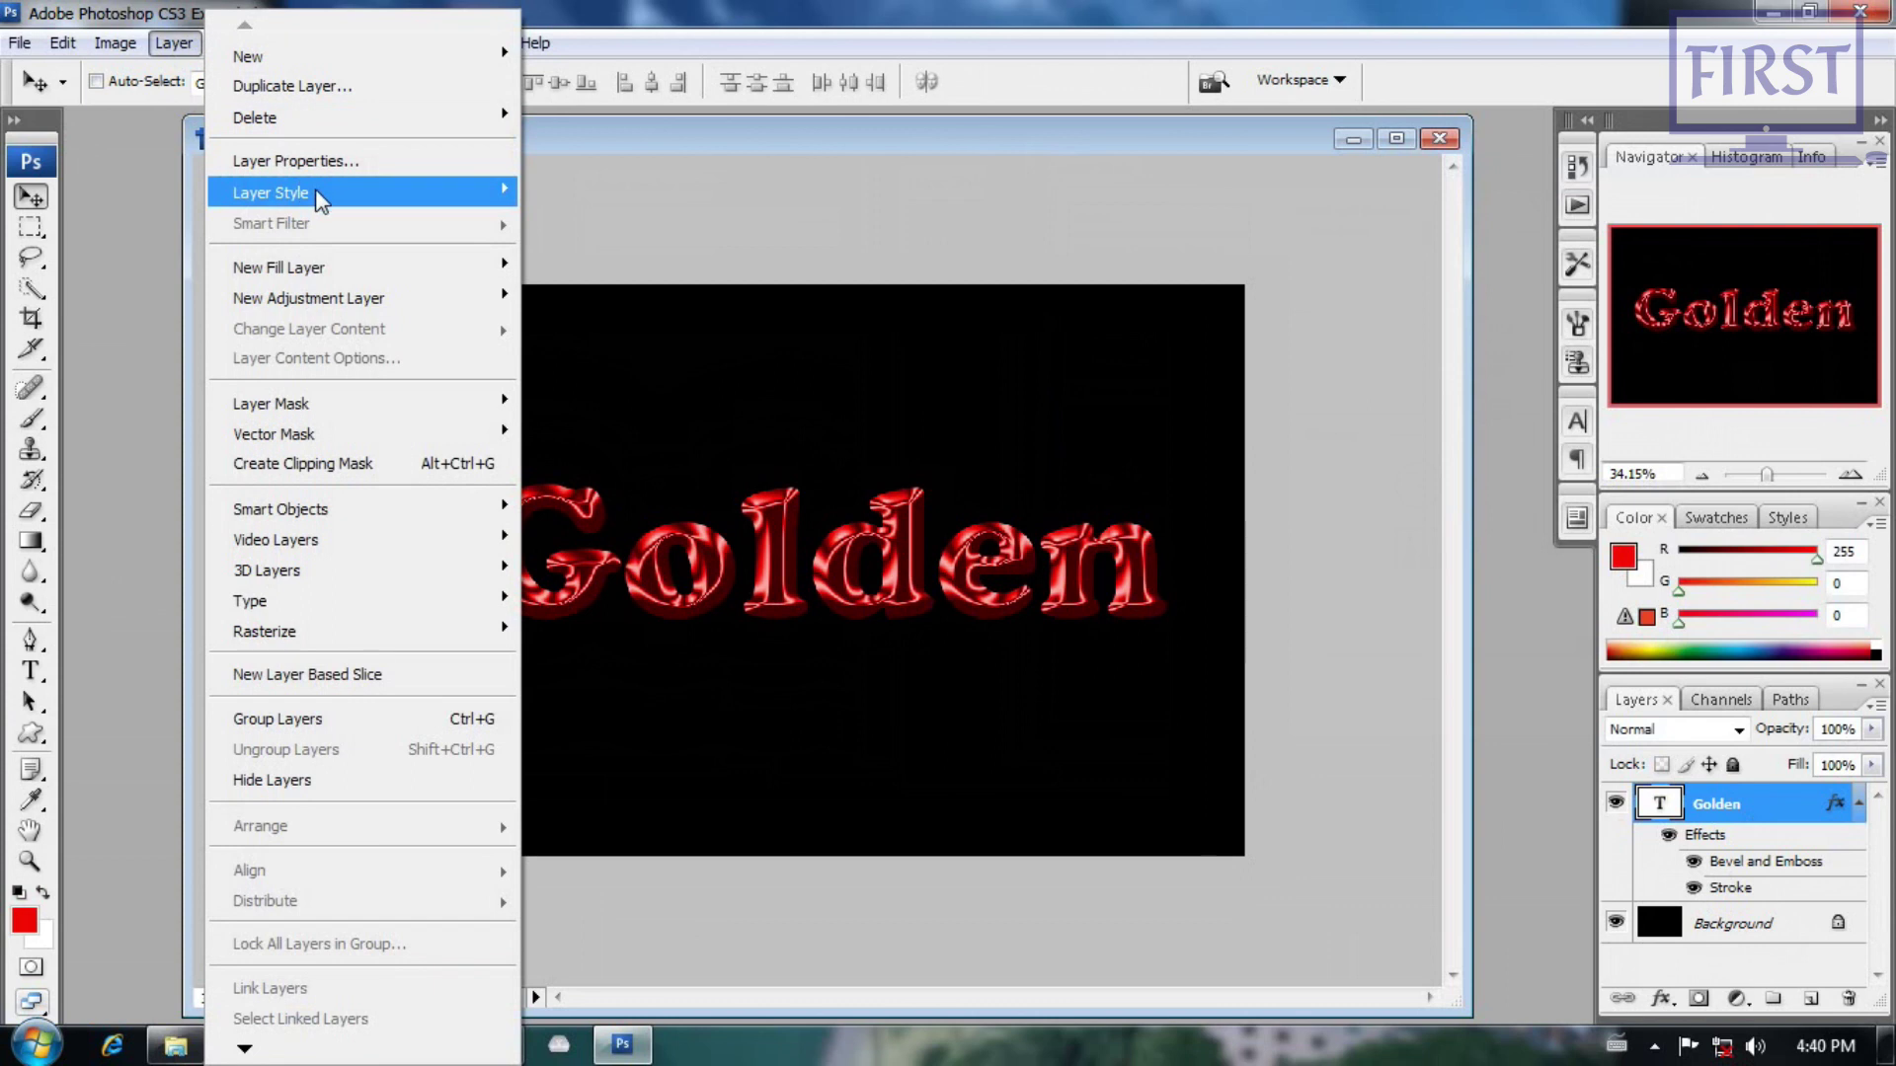
mouse_move(270, 193)
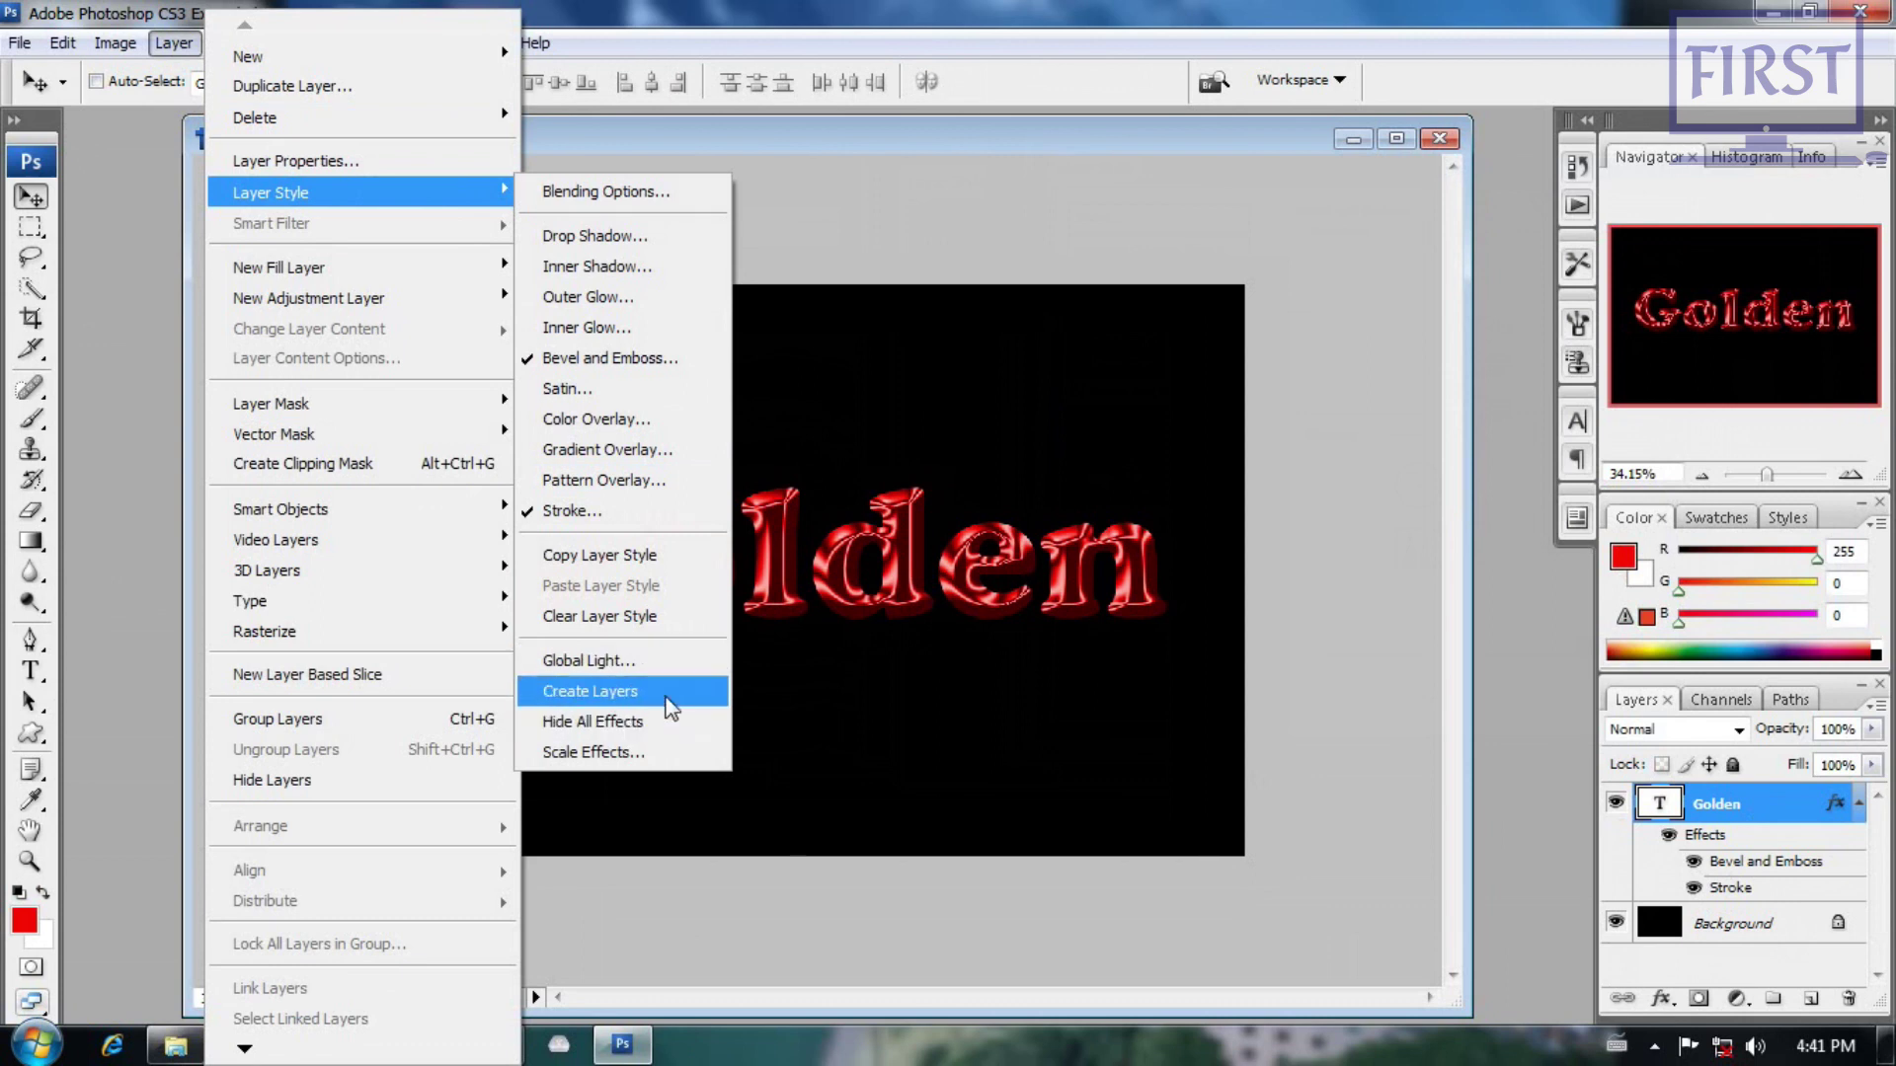
click(1719, 858)
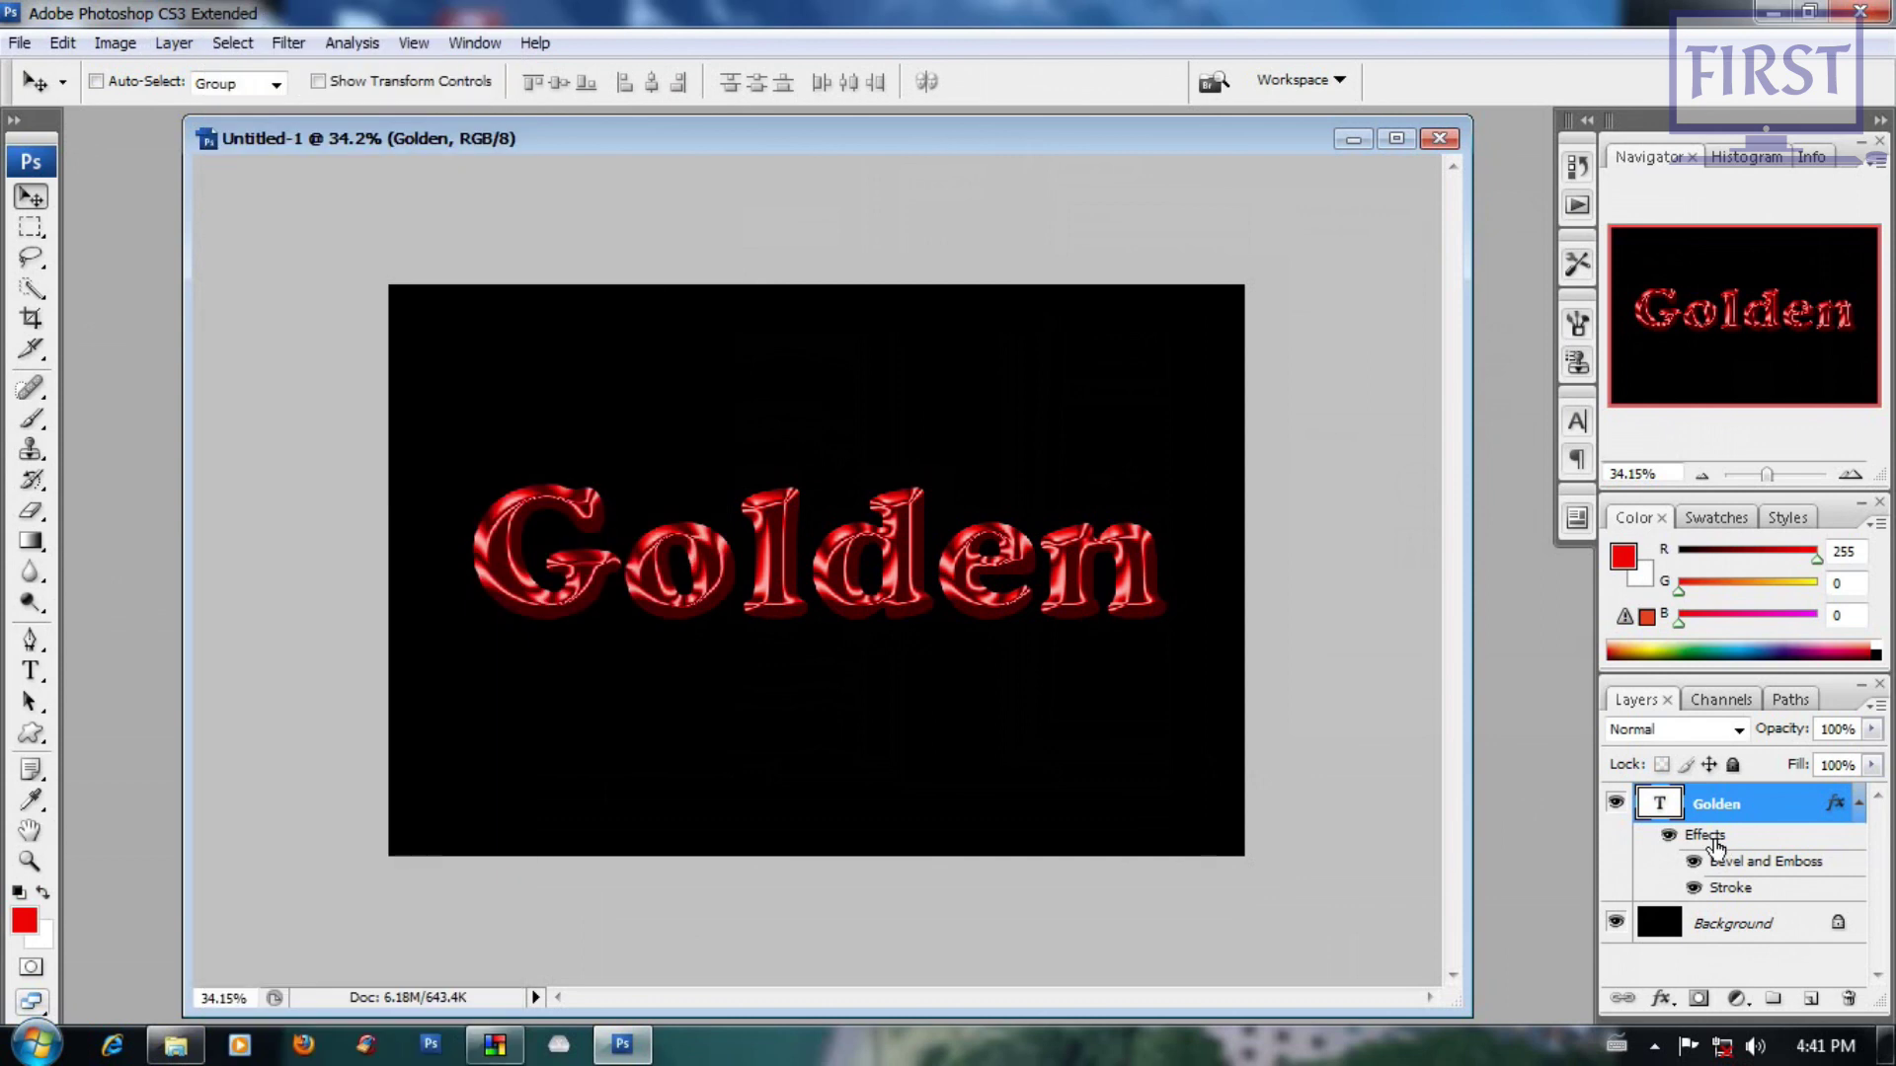
right_click(1719, 859)
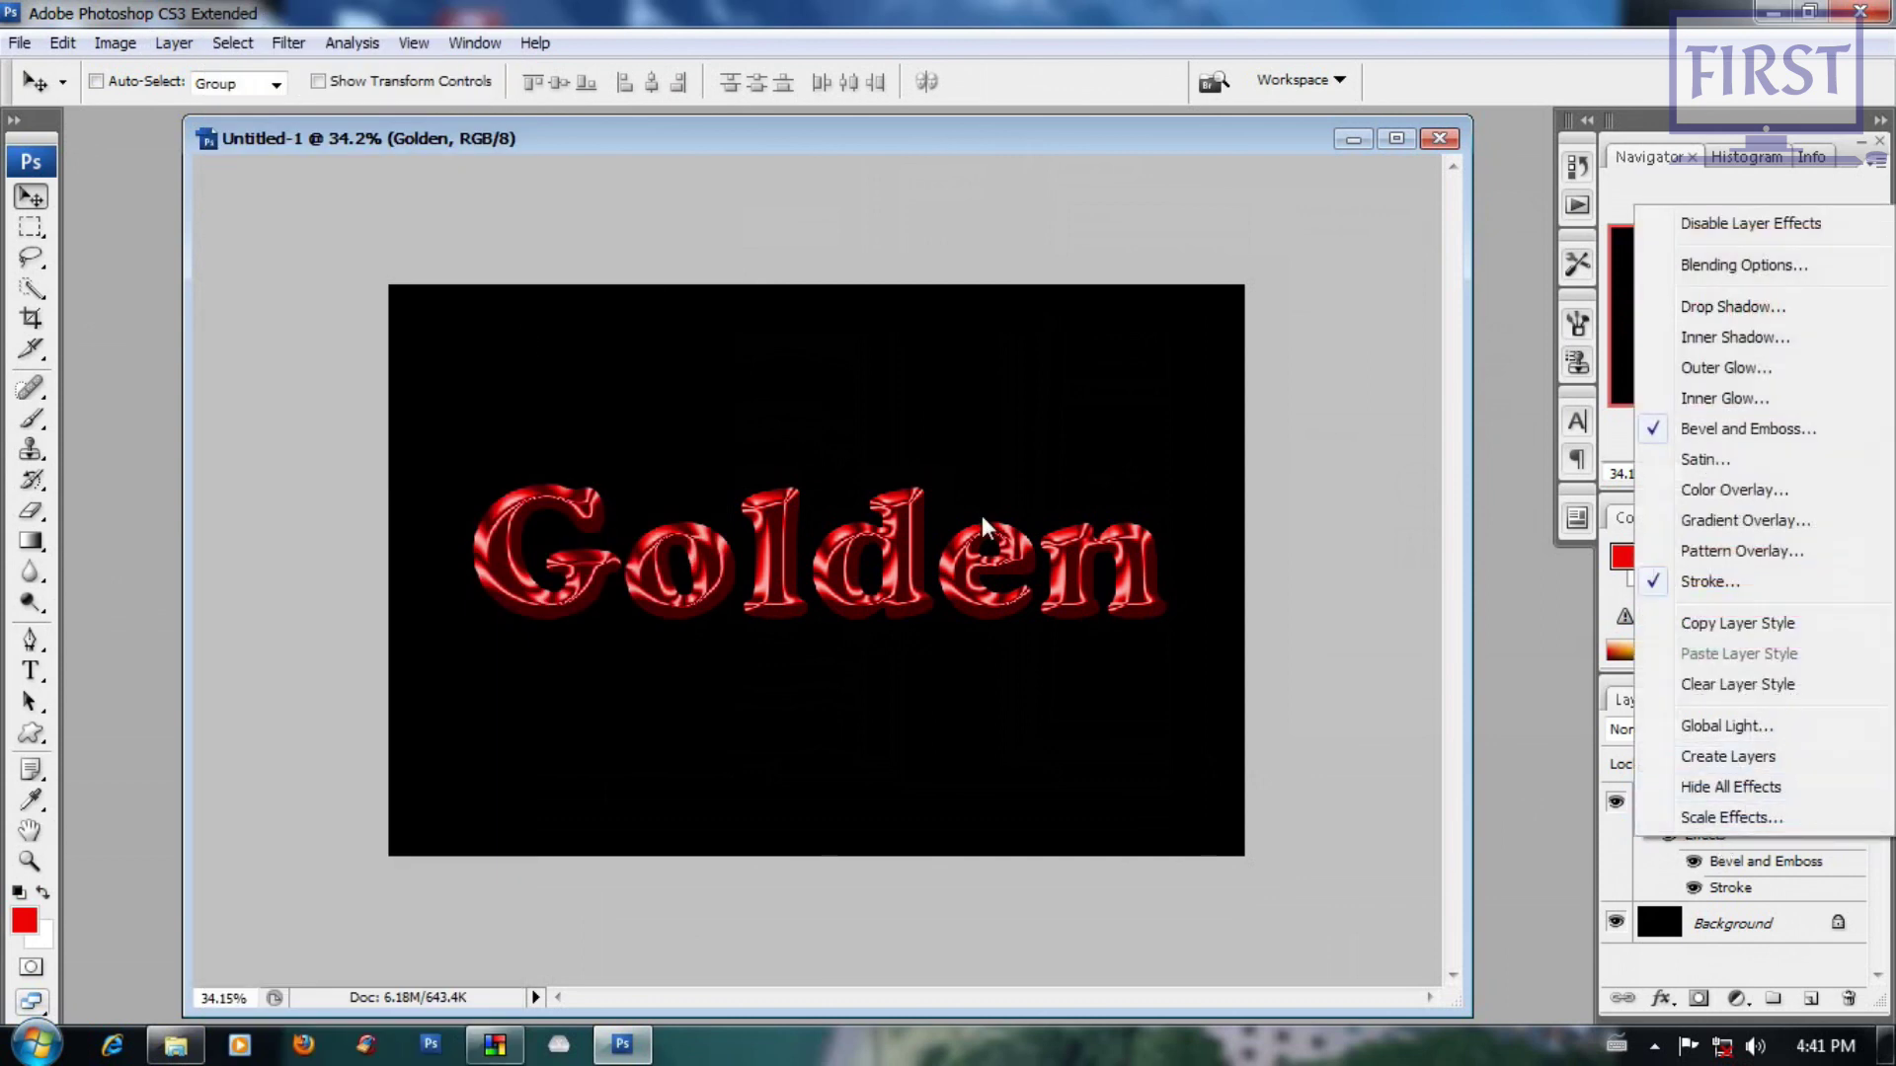
click(173, 43)
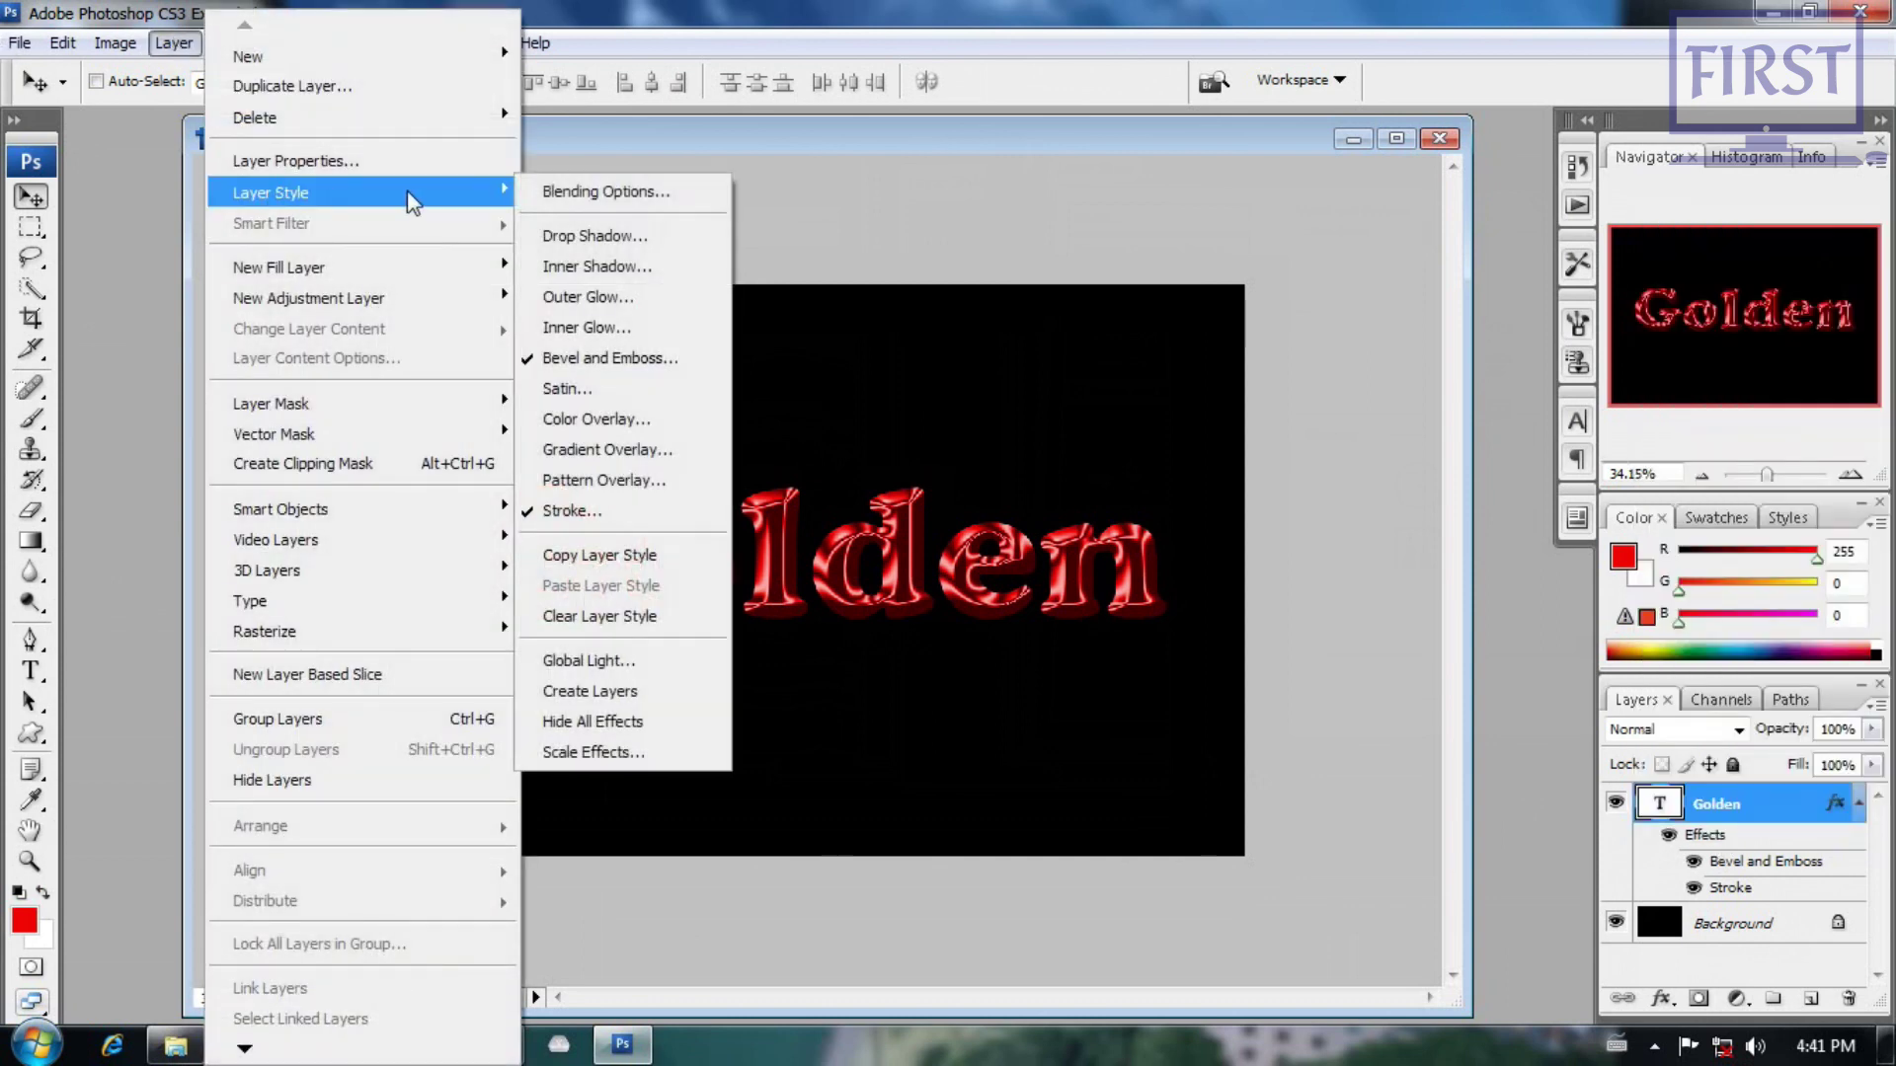
click(652, 694)
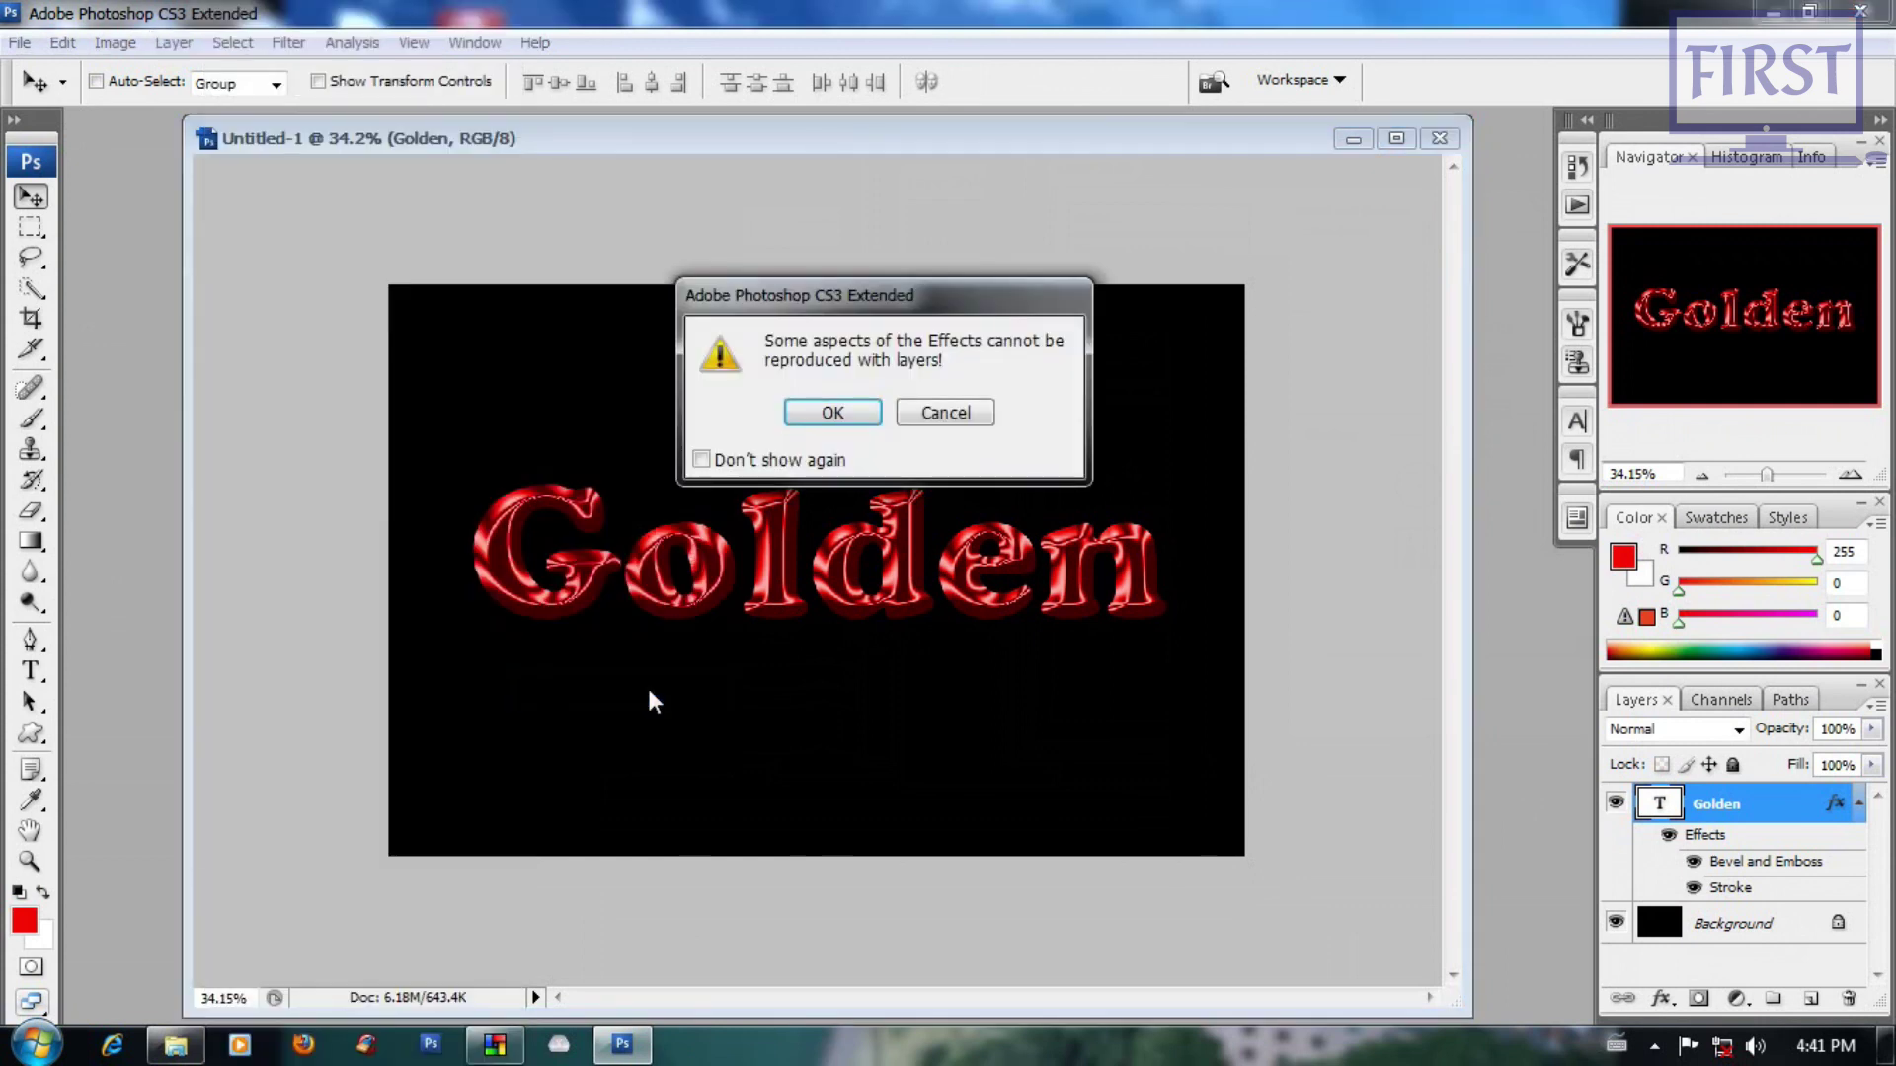
drag(846, 296, 901, 271)
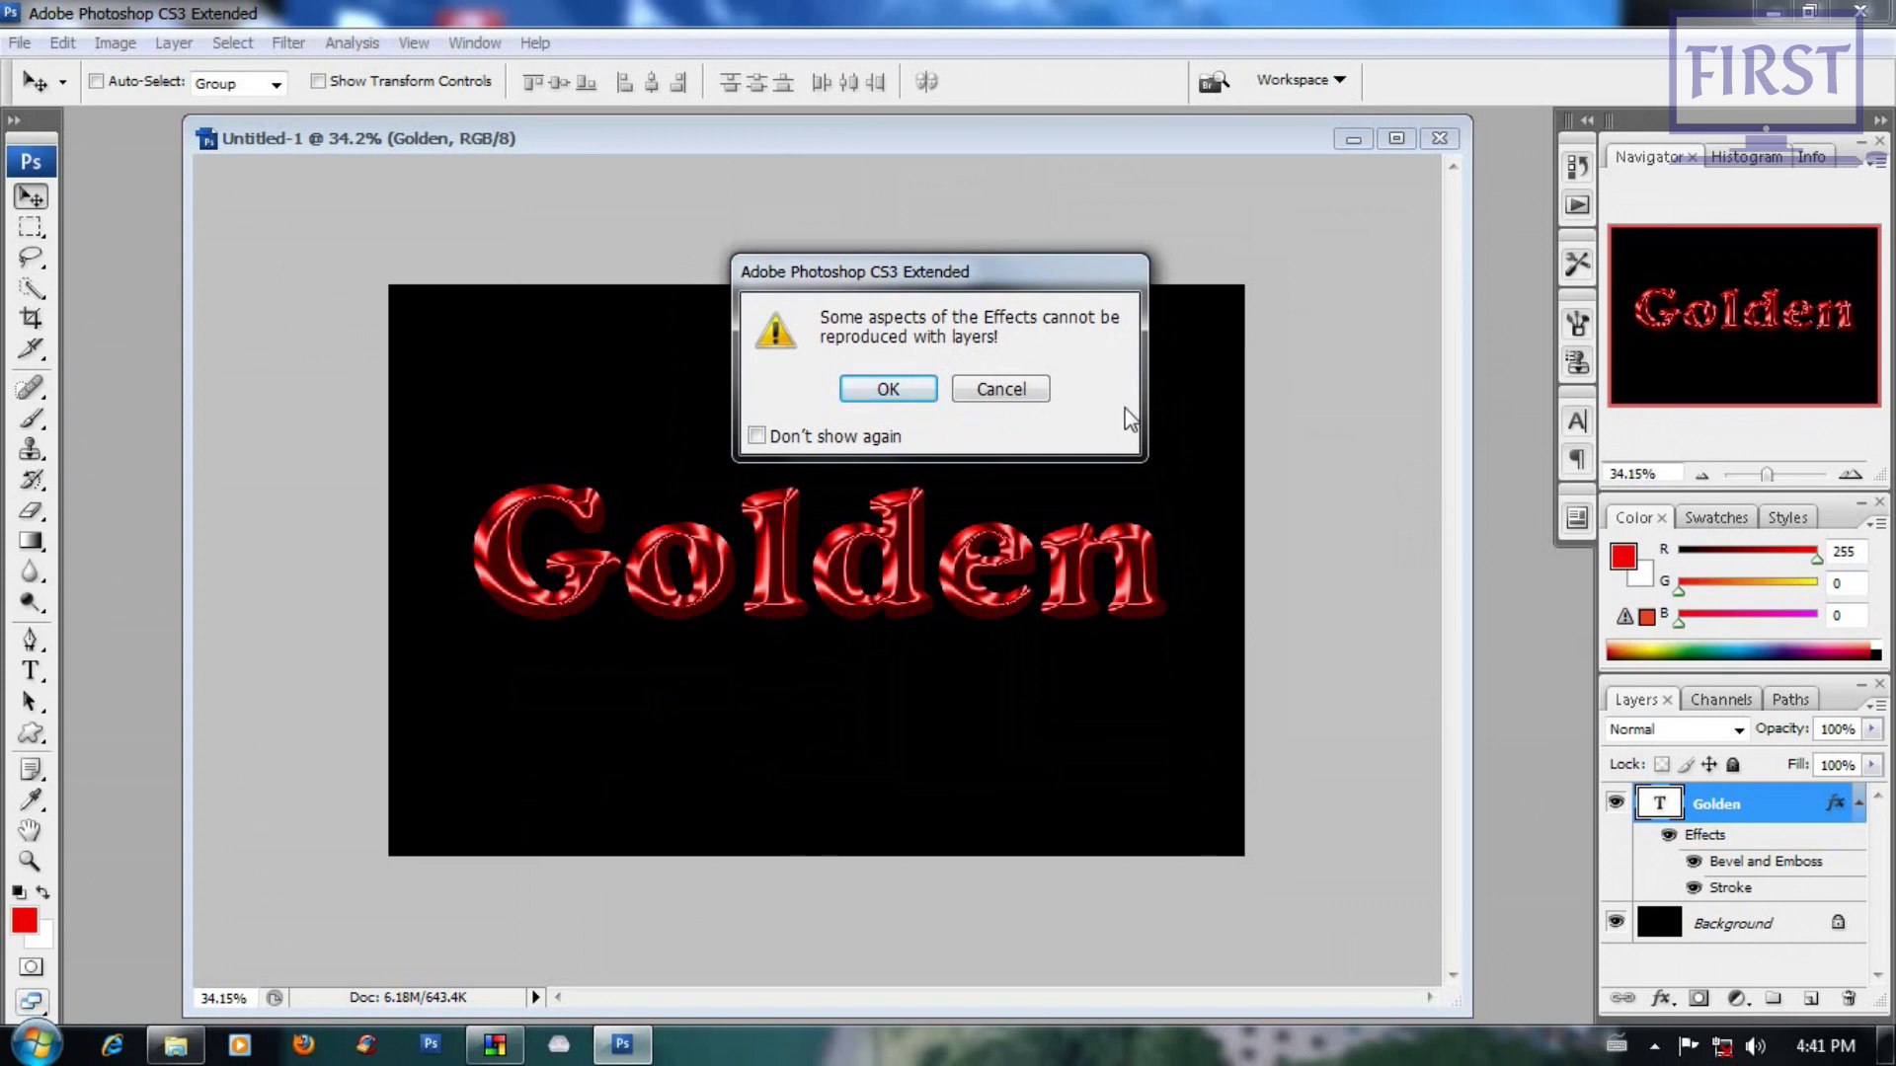
click(757, 436)
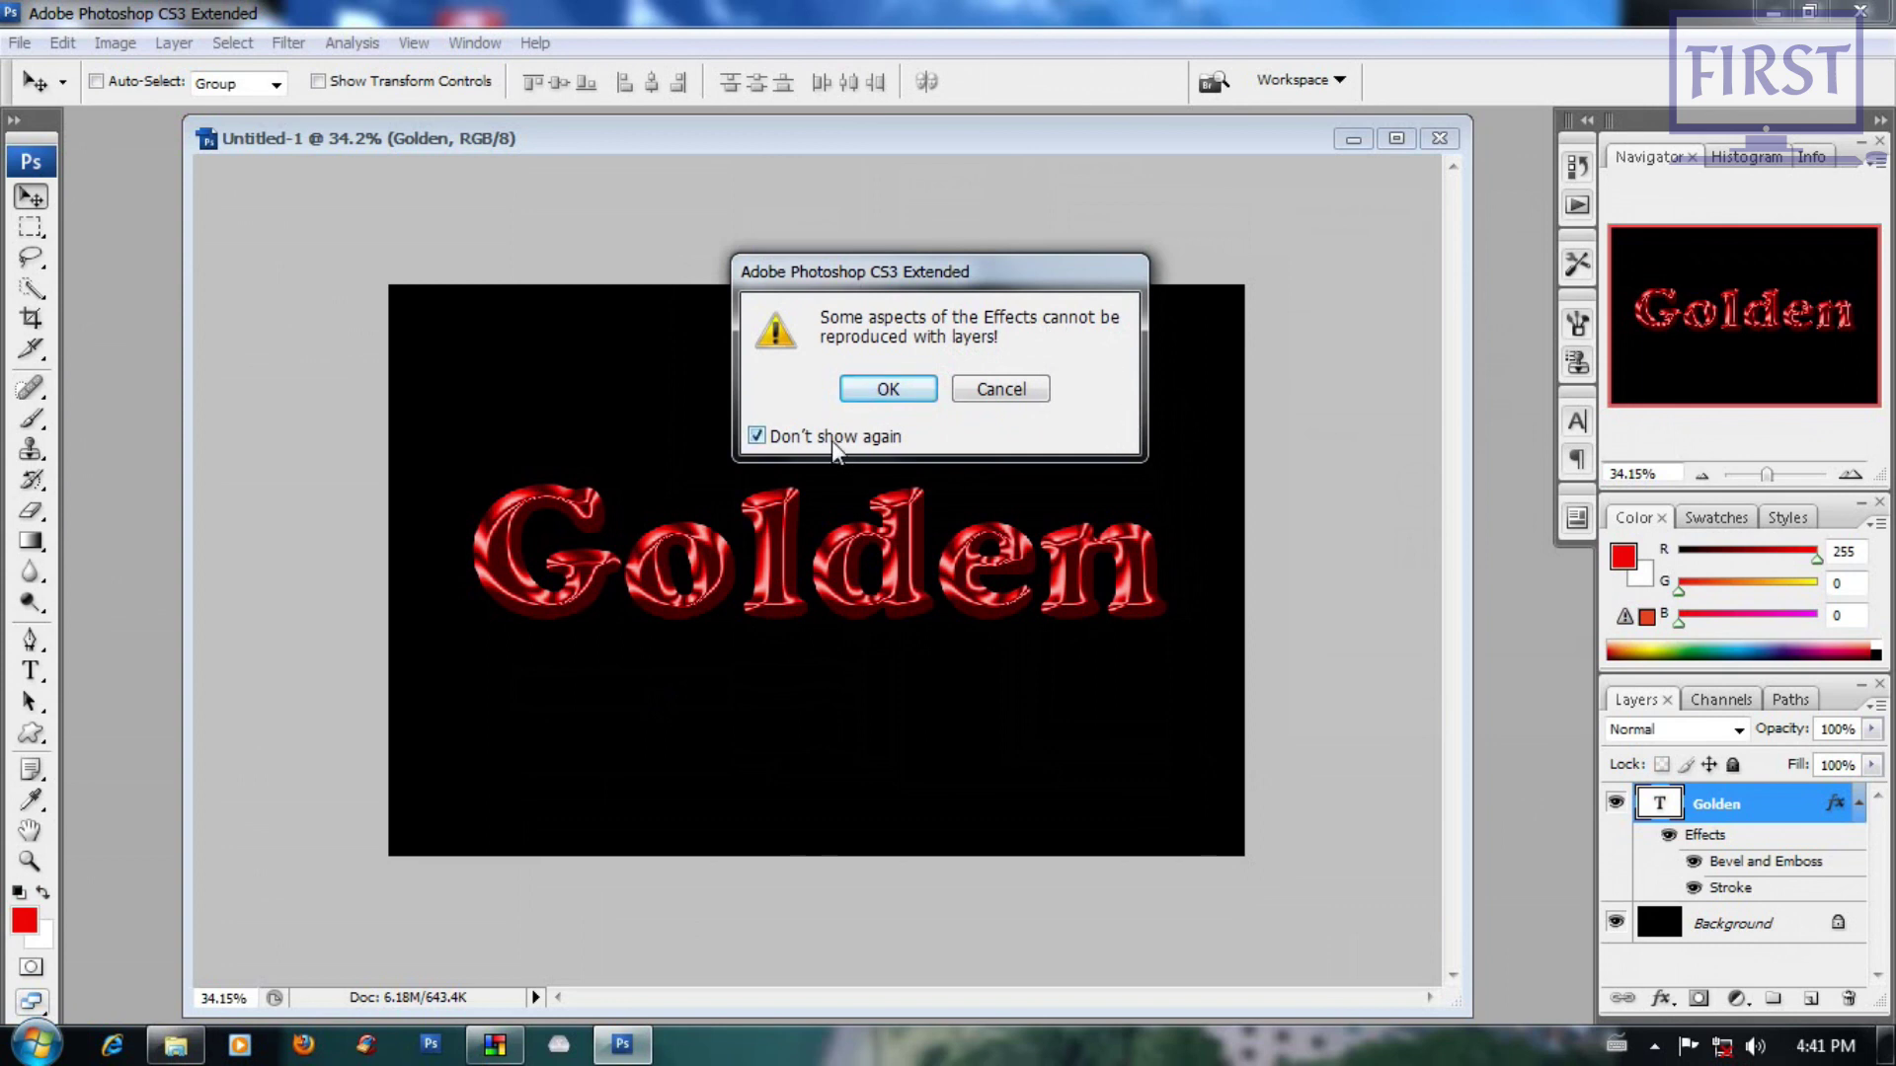
click(886, 393)
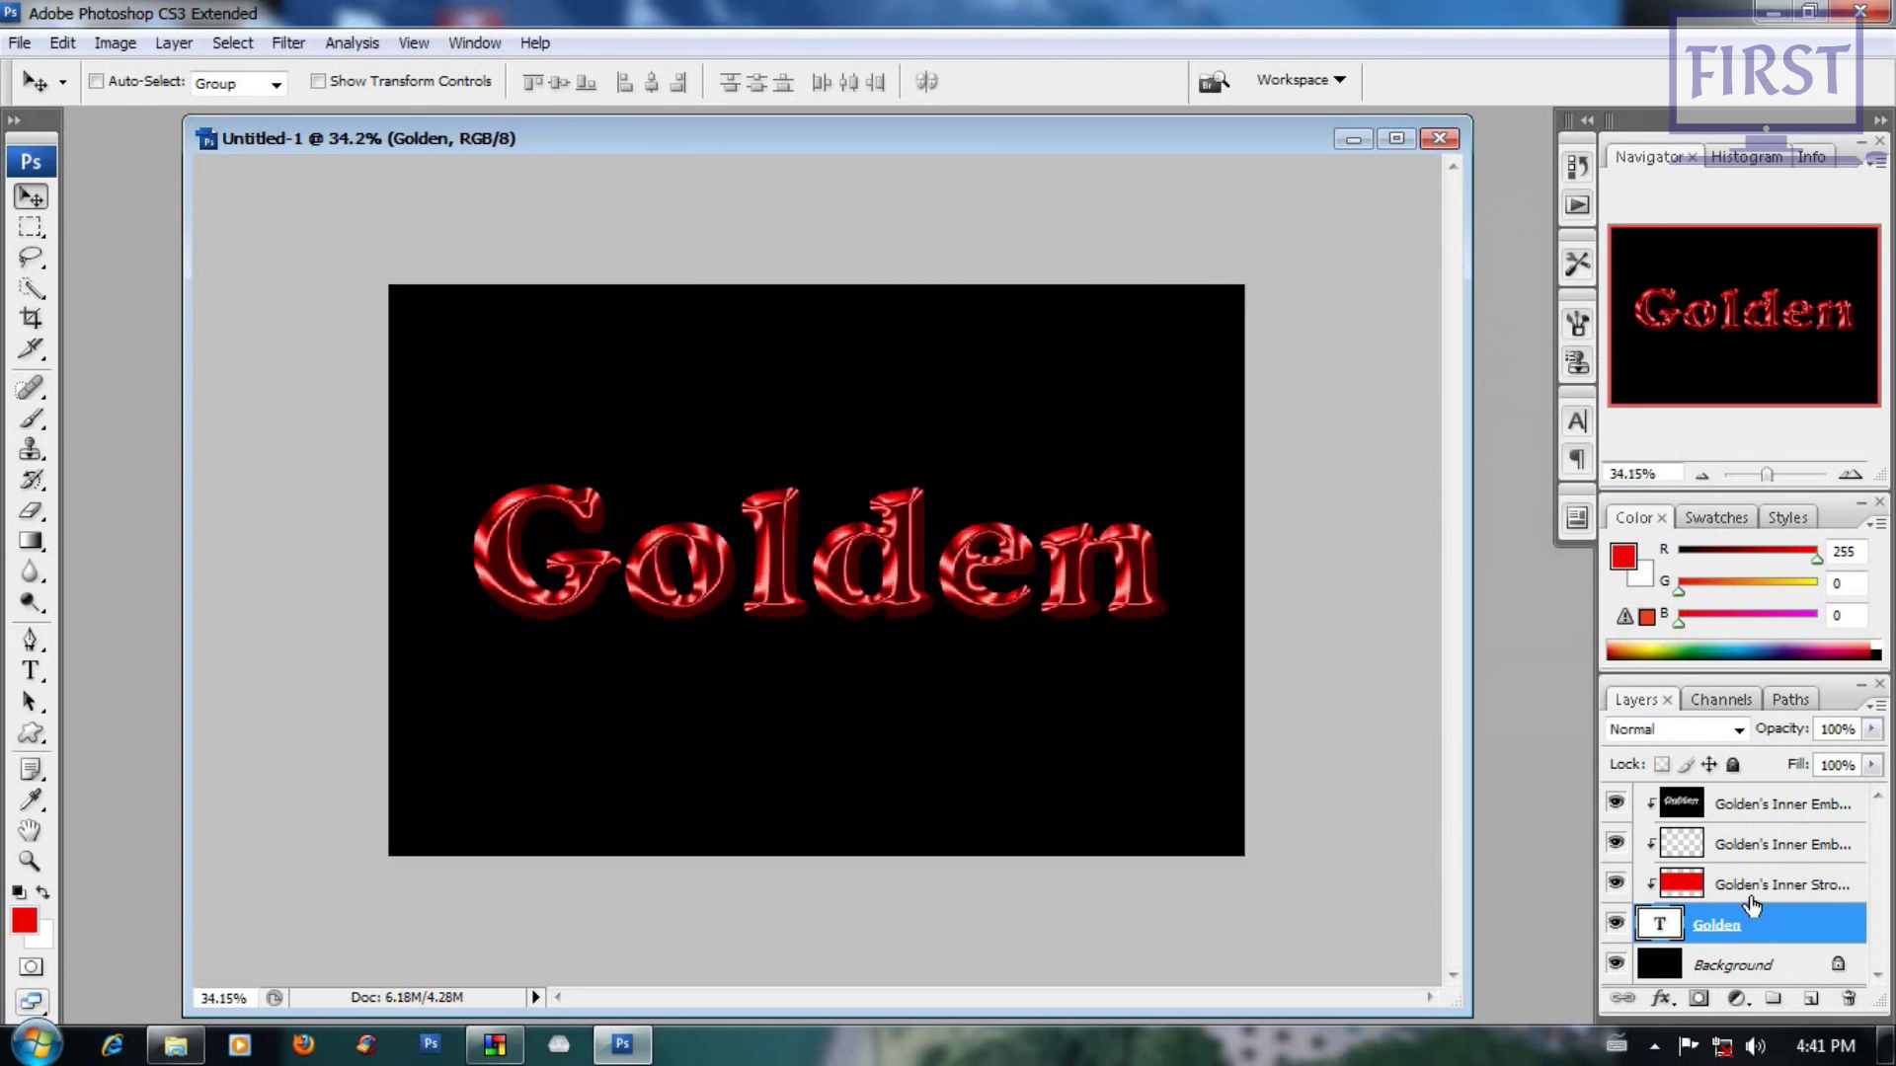
Step: Select the three Golden's Inner effect layers and merge them into one
click(1778, 806)
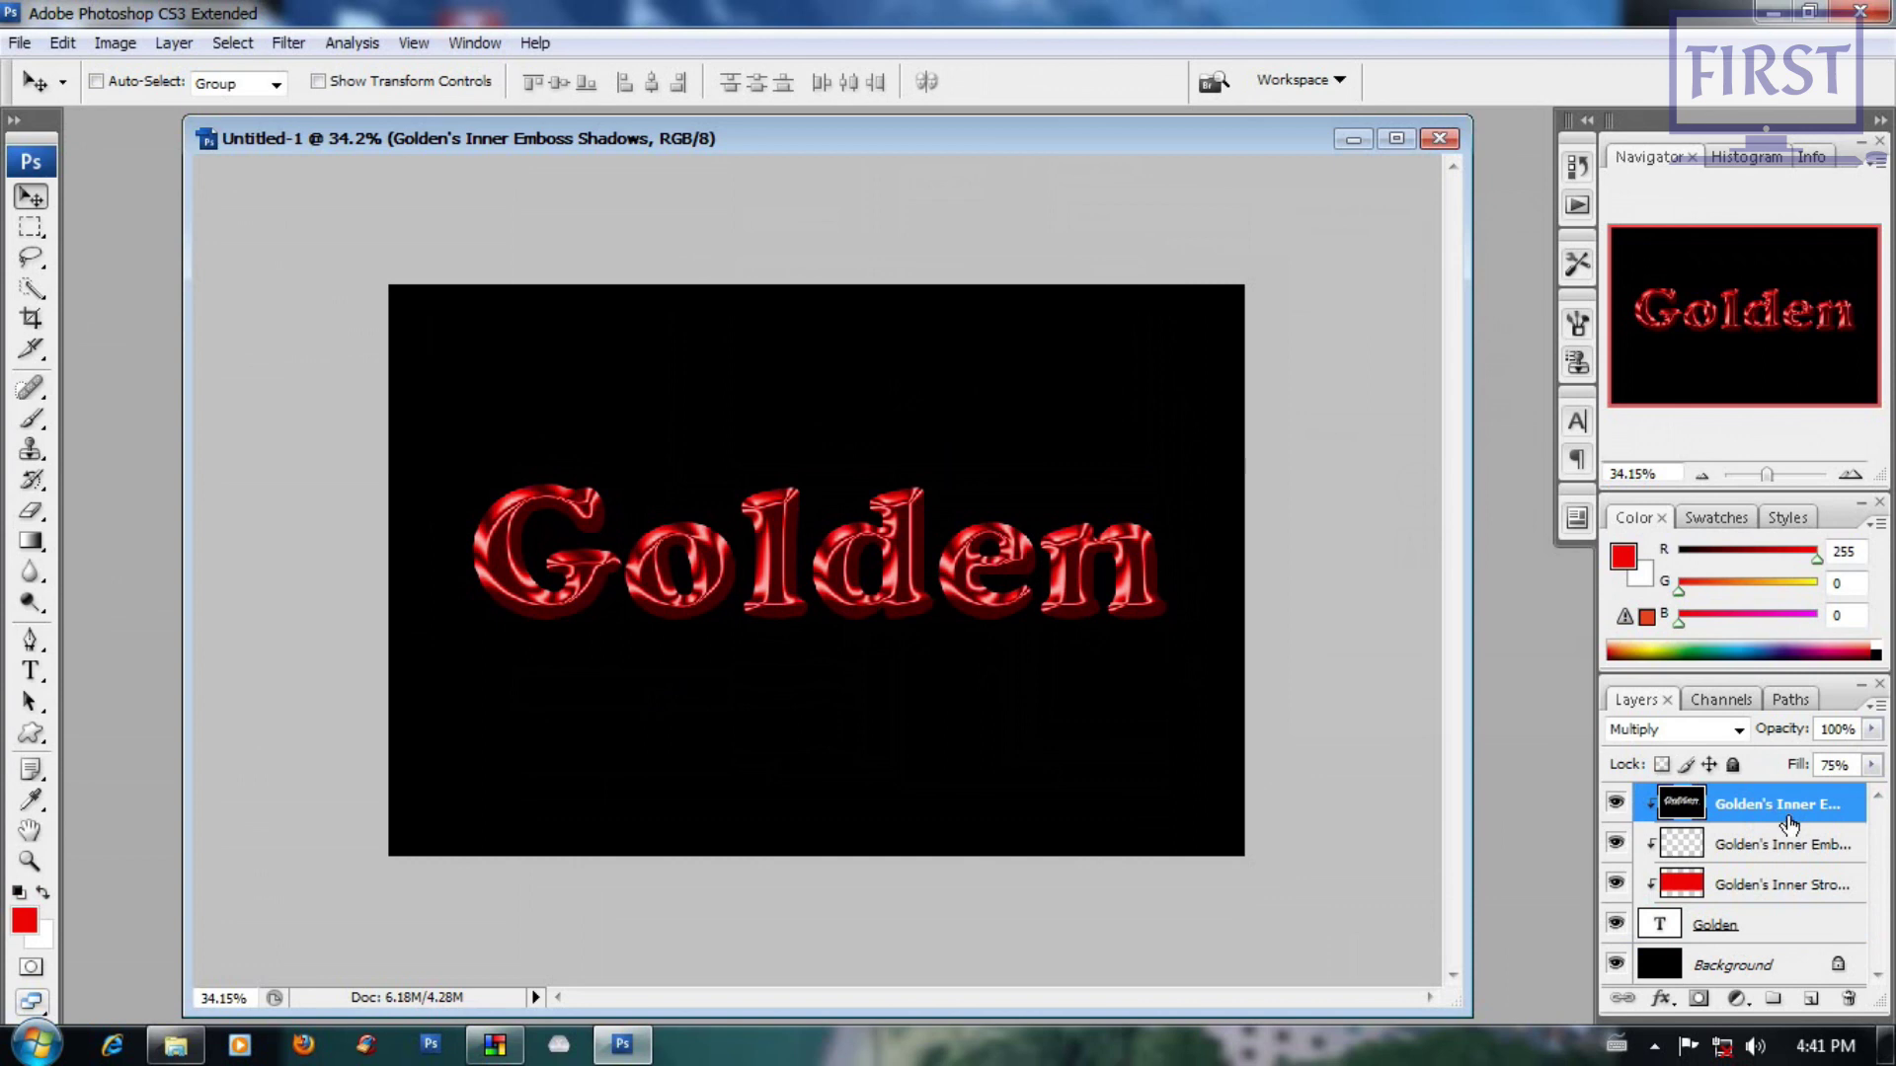
shift+click(1787, 845)
shift+click(1789, 886)
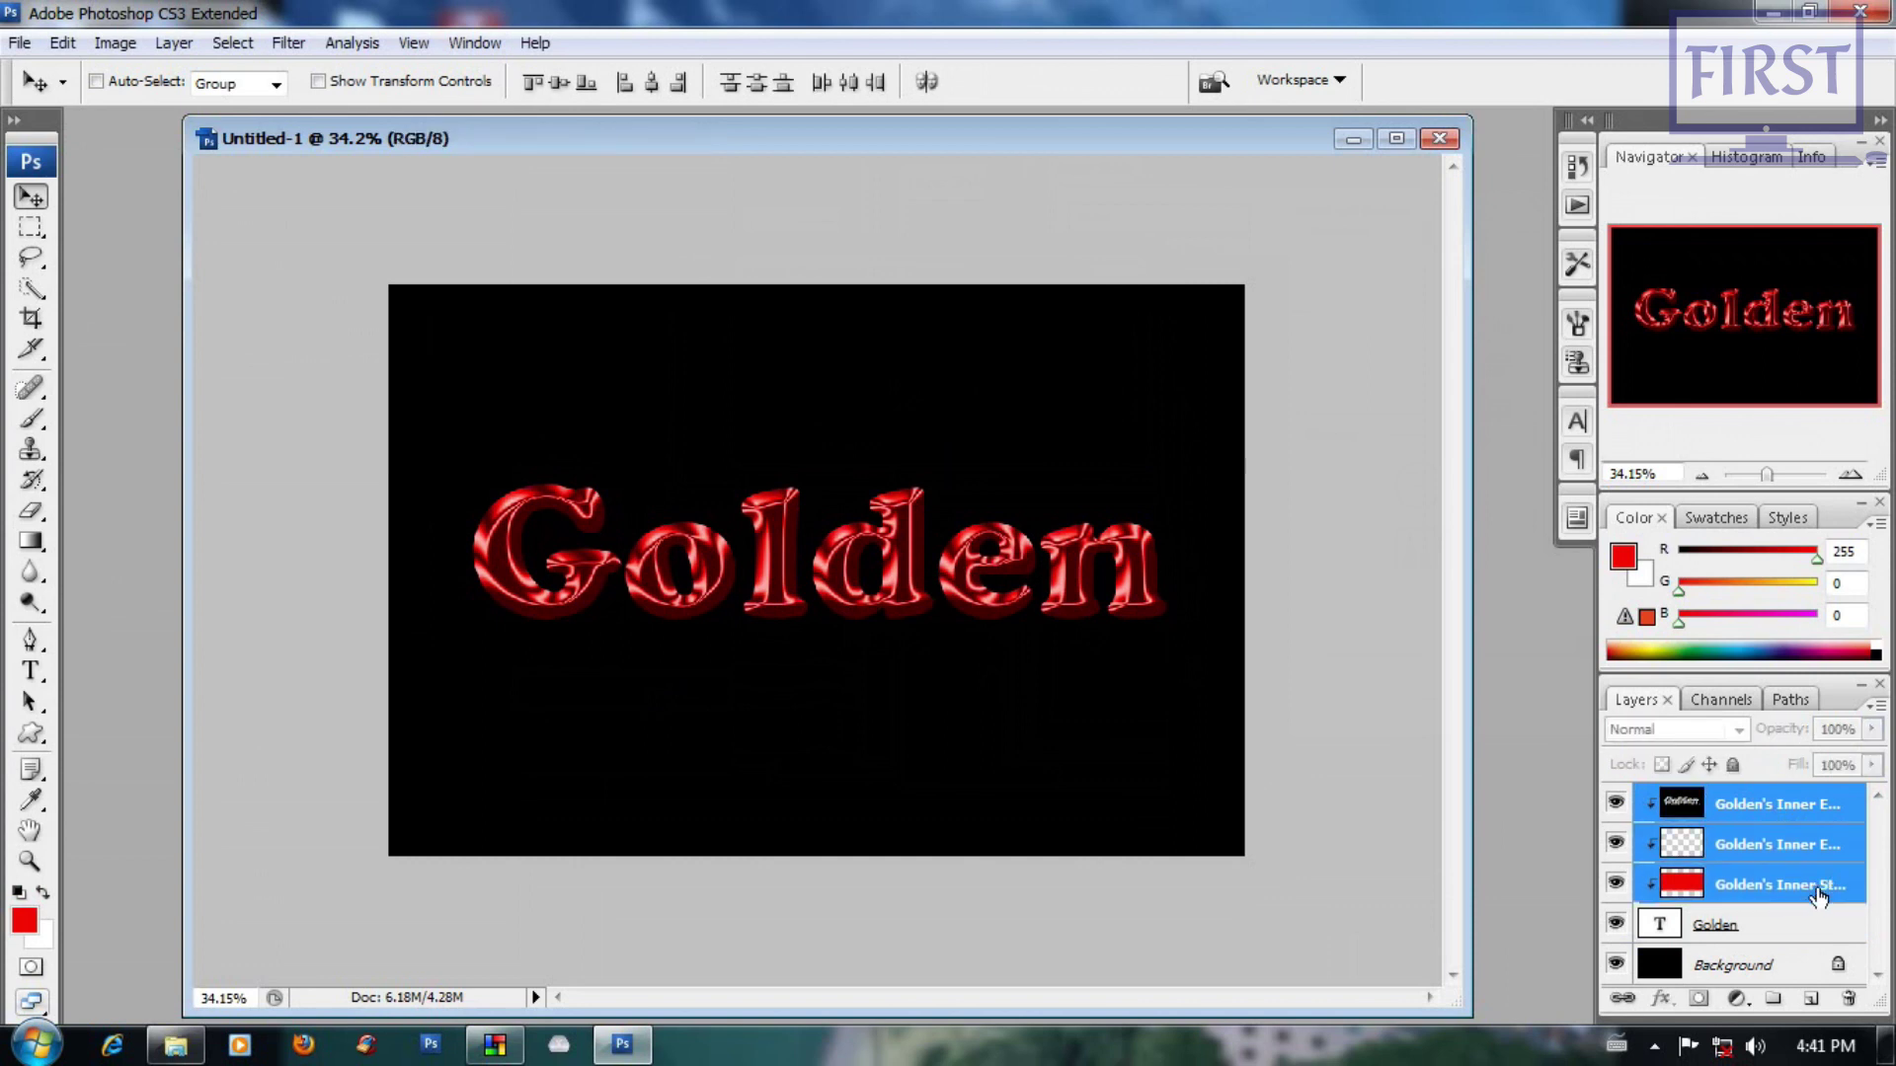
right_click(1782, 889)
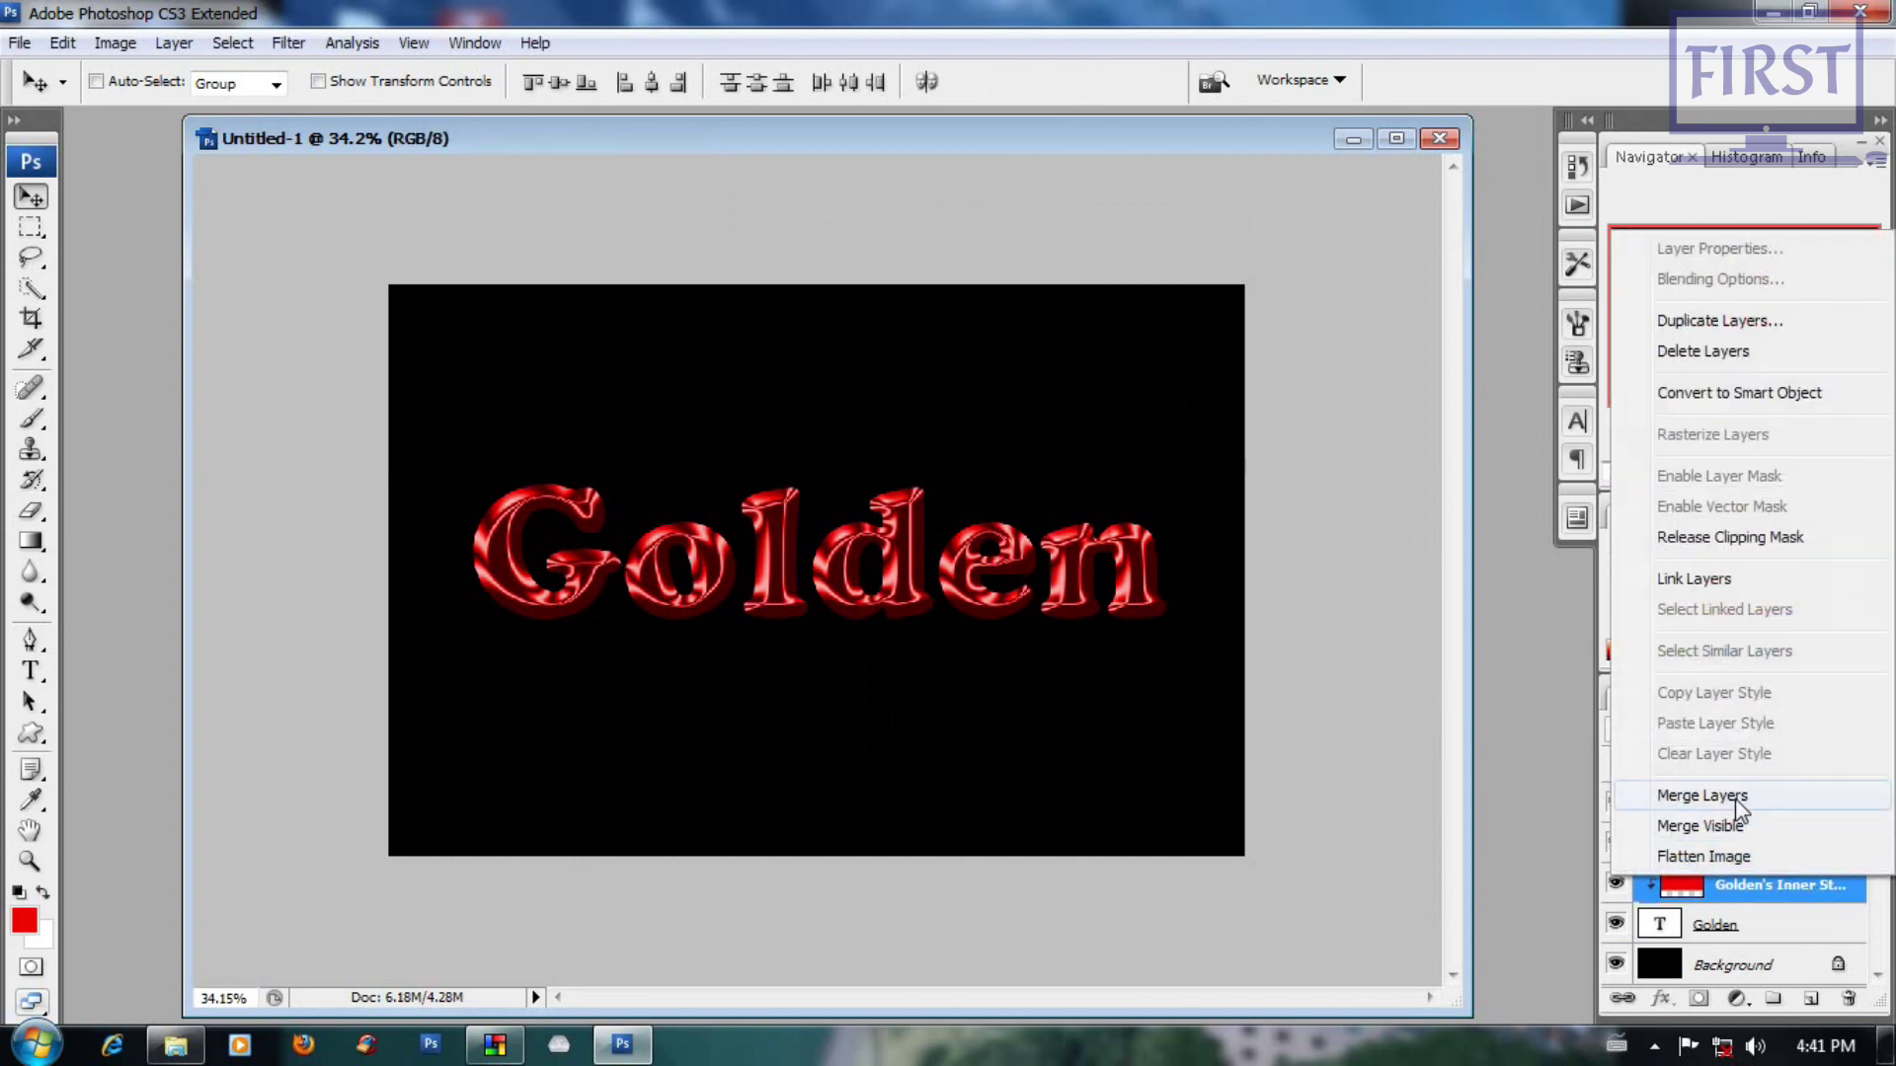
click(1738, 802)
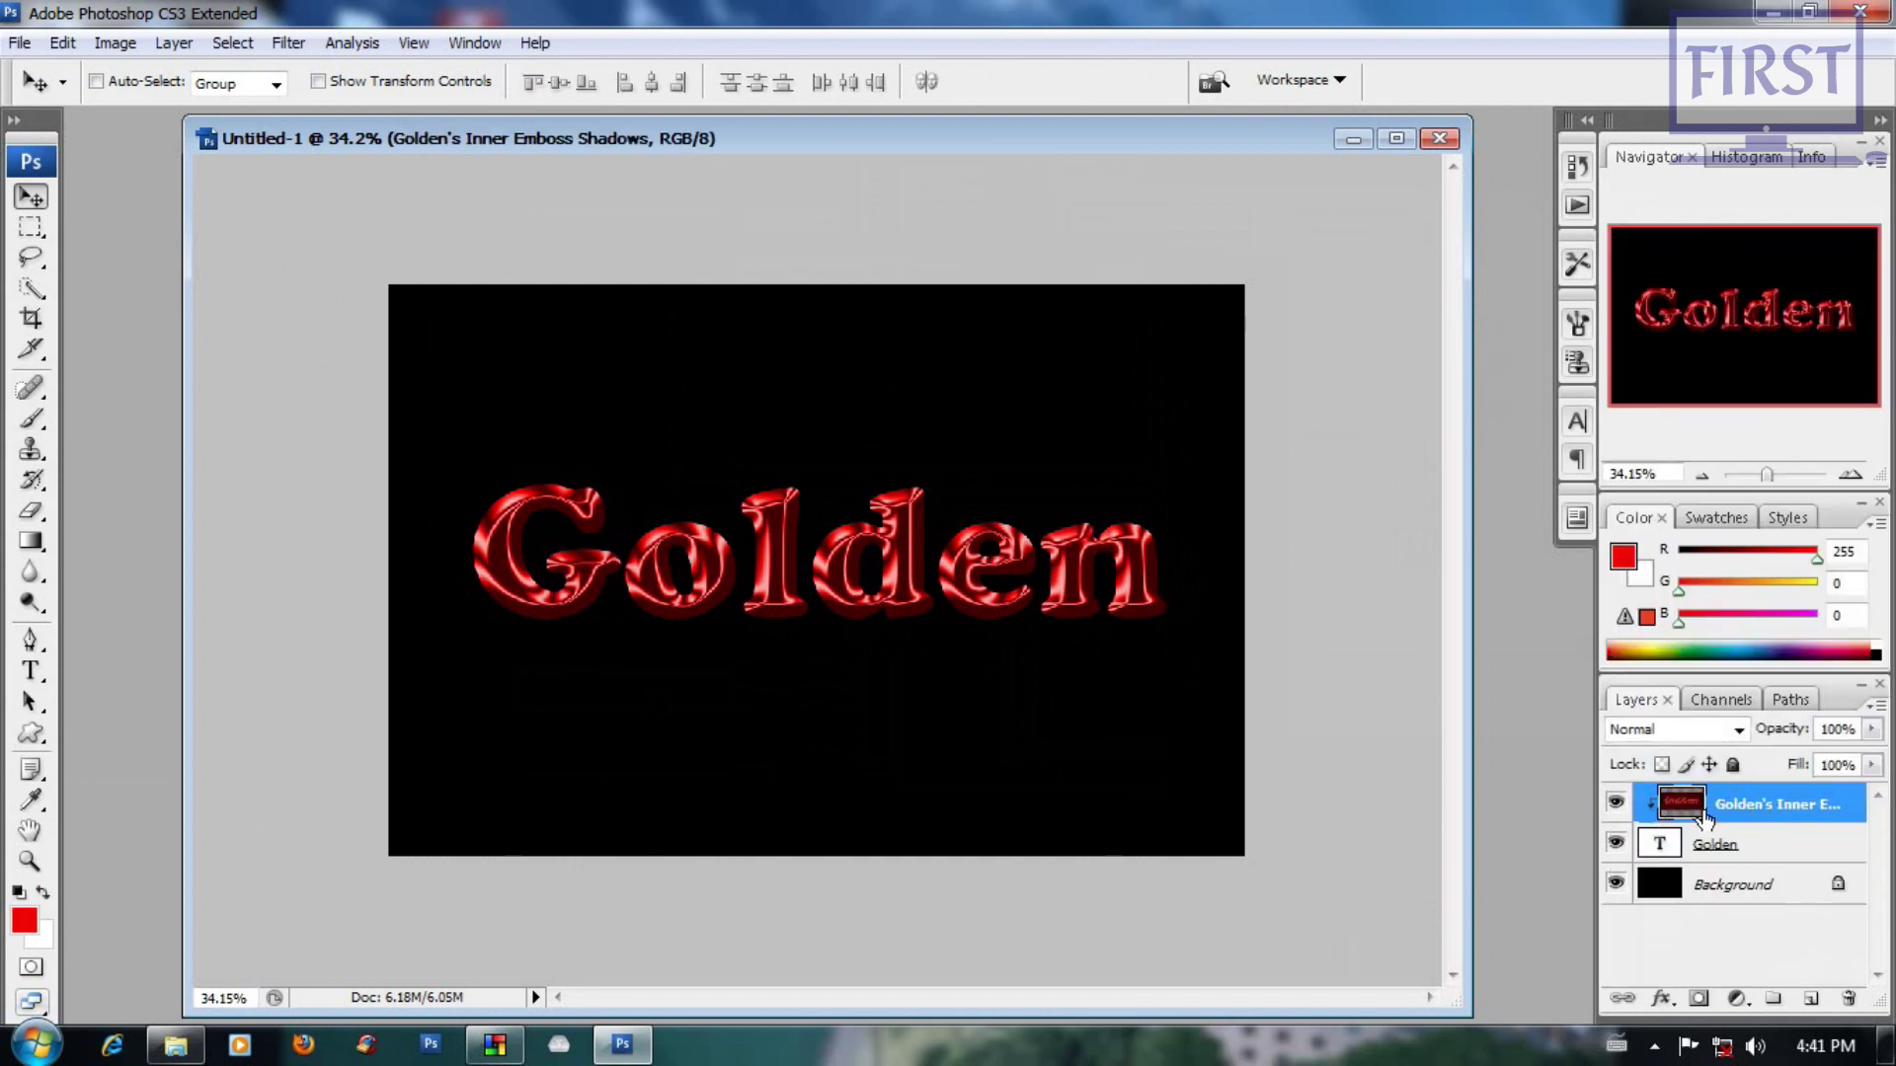
click(118, 42)
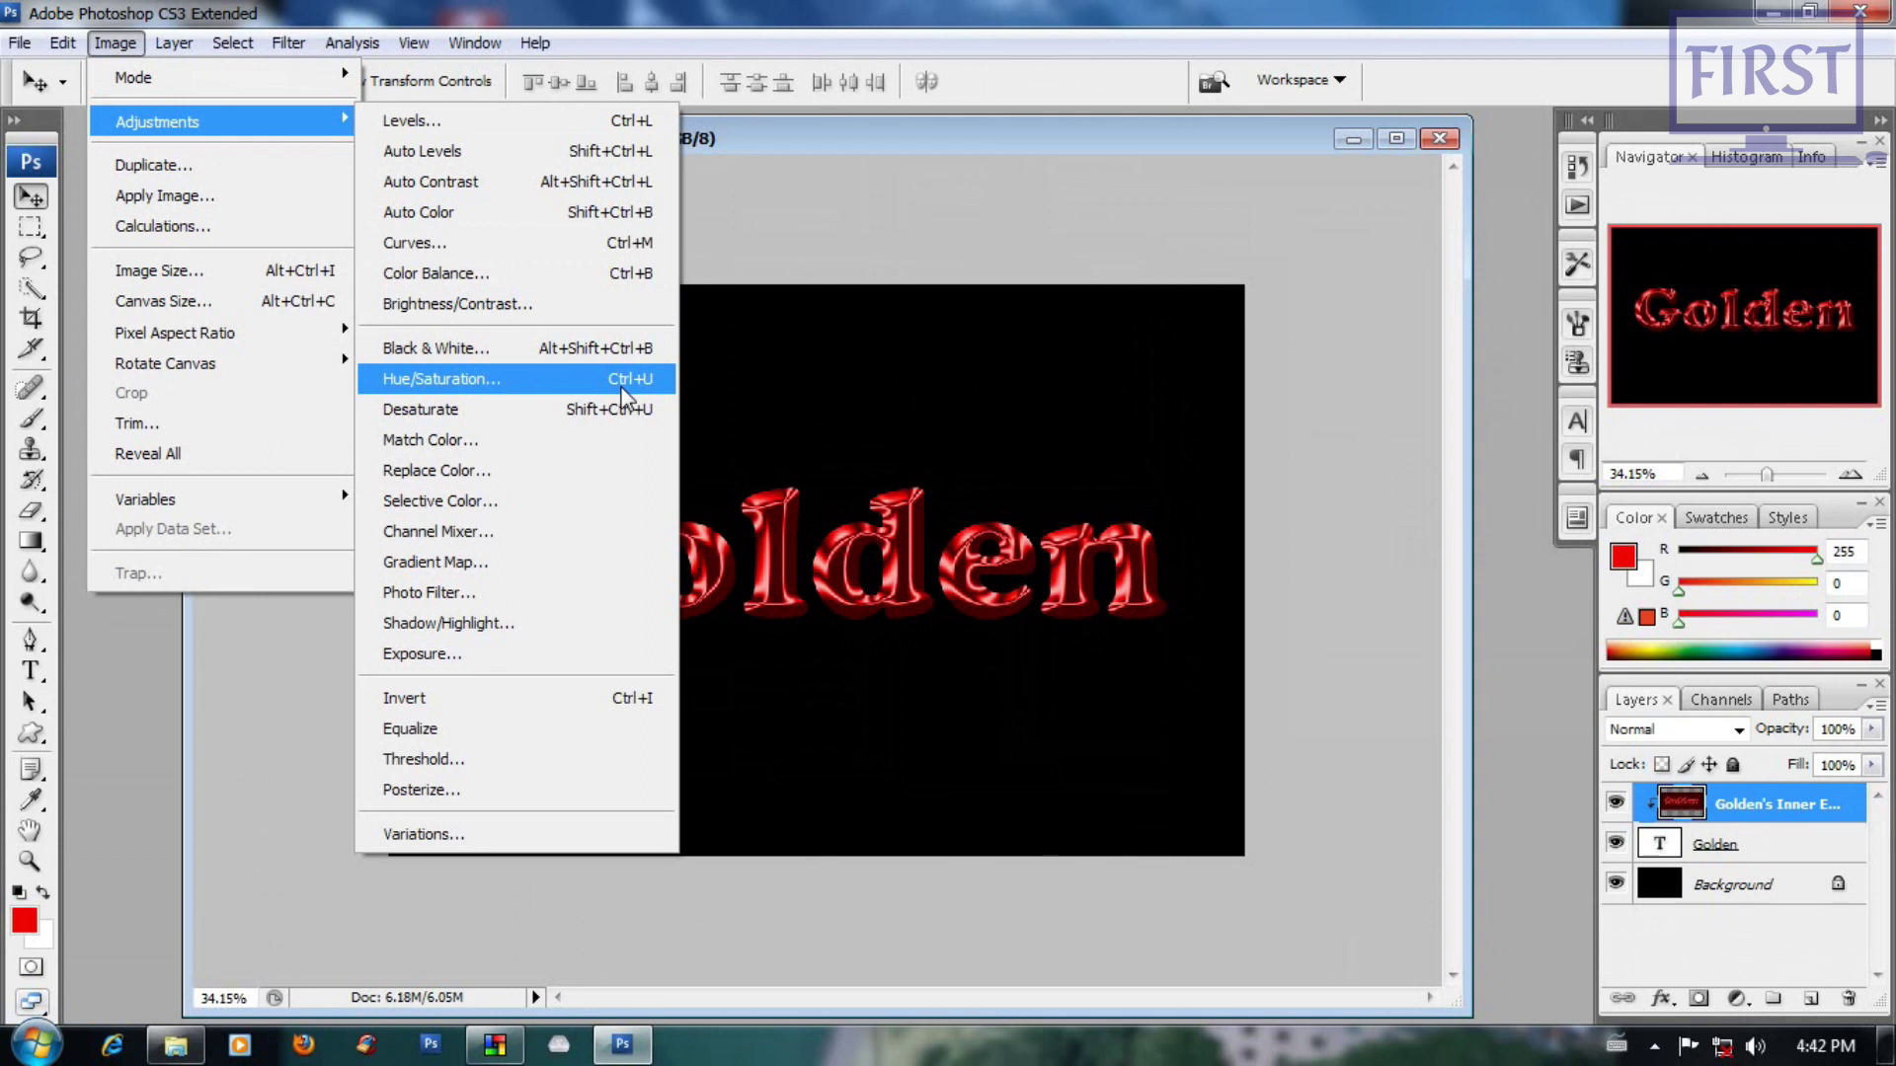
Step: Open Hue/Saturation on the merged layer and set Hue to +42
click(622, 379)
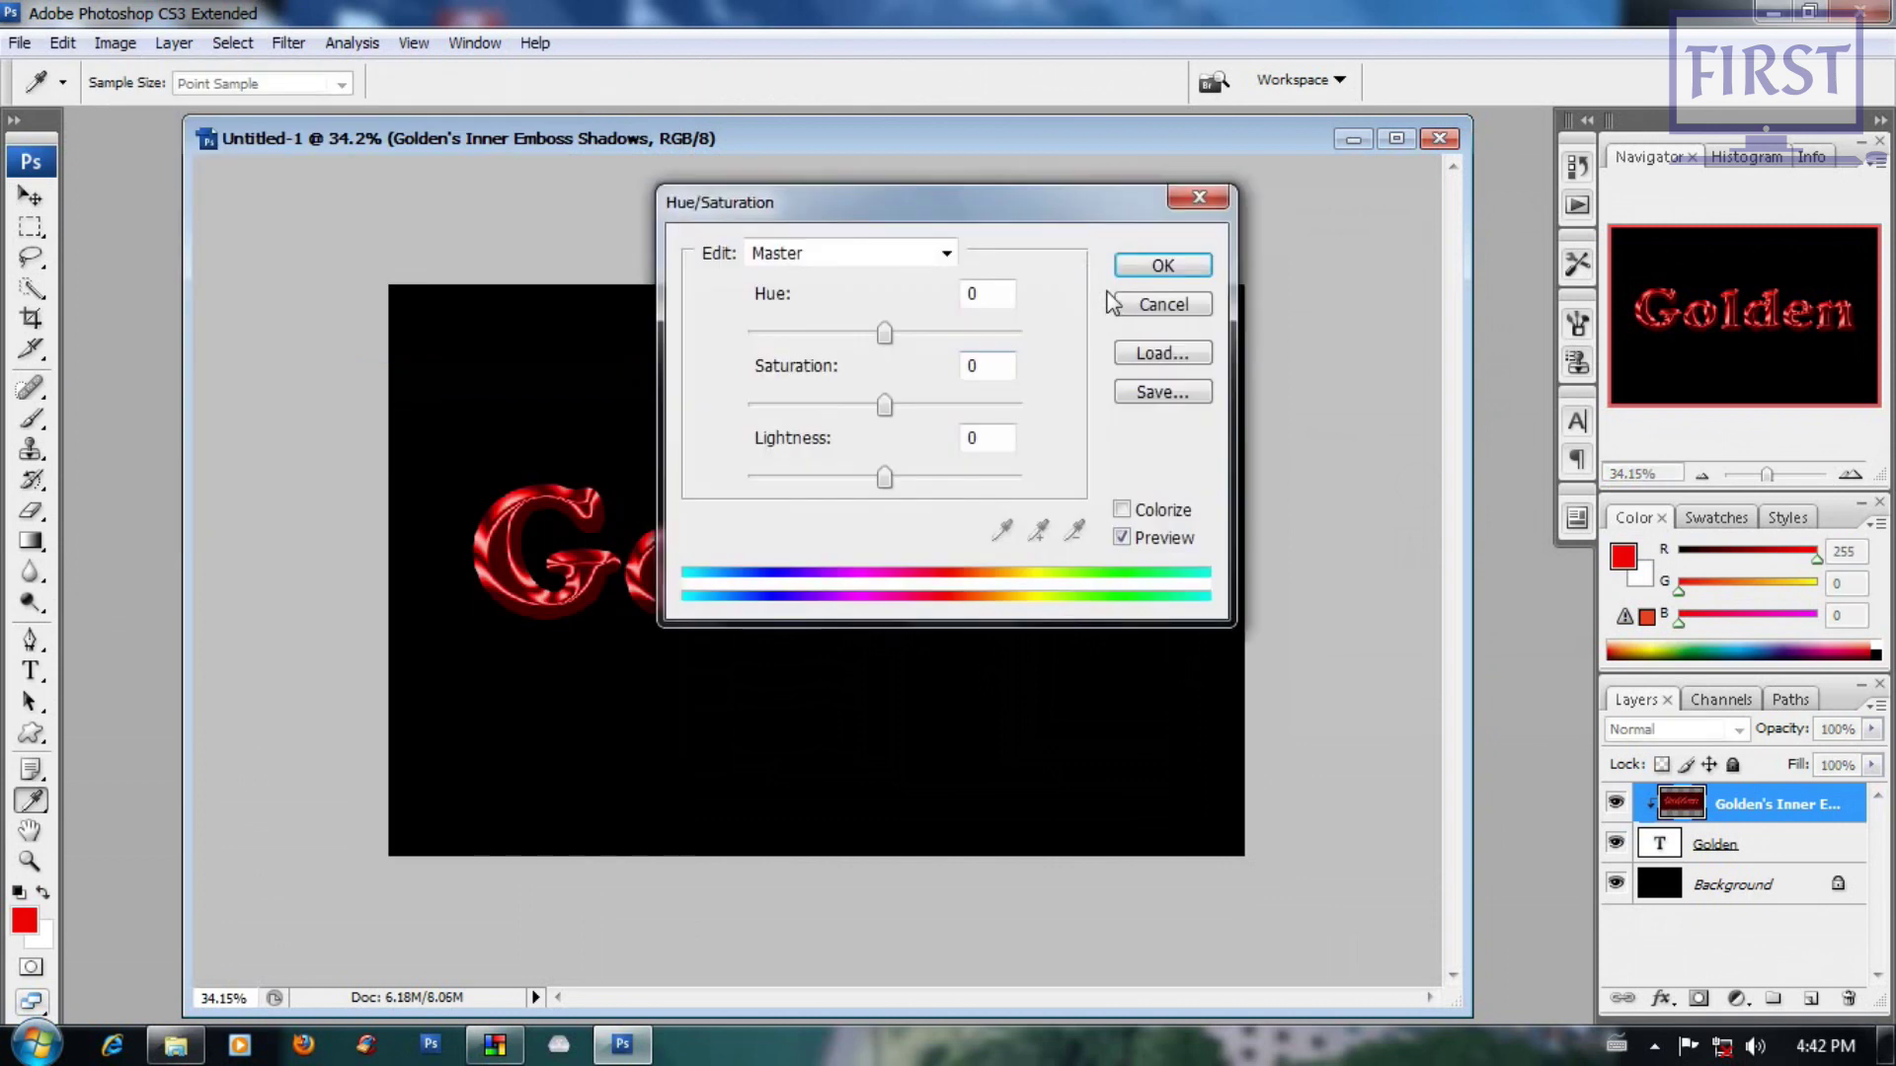
mouse_move(1027, 217)
mouse_down()
mouse_move(1582, 182)
mouse_move(1599, 210)
mouse_up()
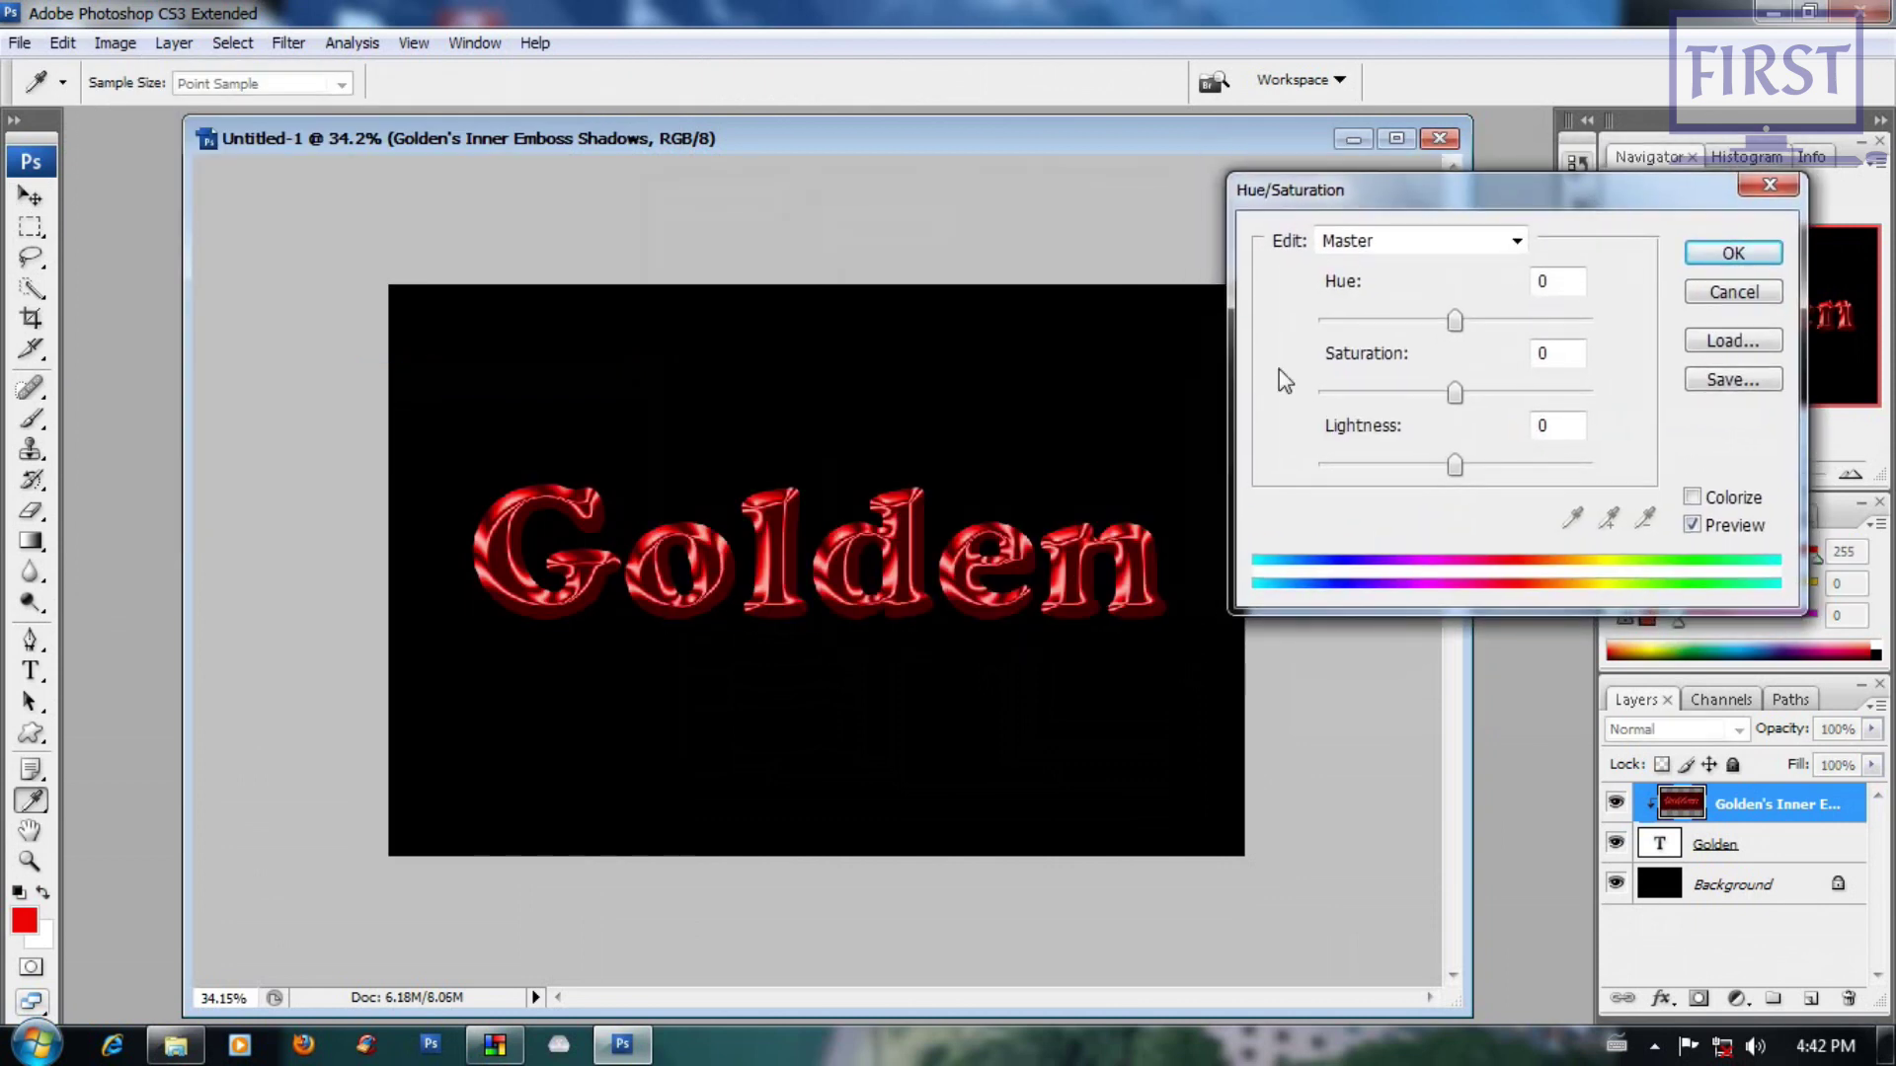
click(1570, 280)
drag(1569, 281, 1513, 289)
text(42)
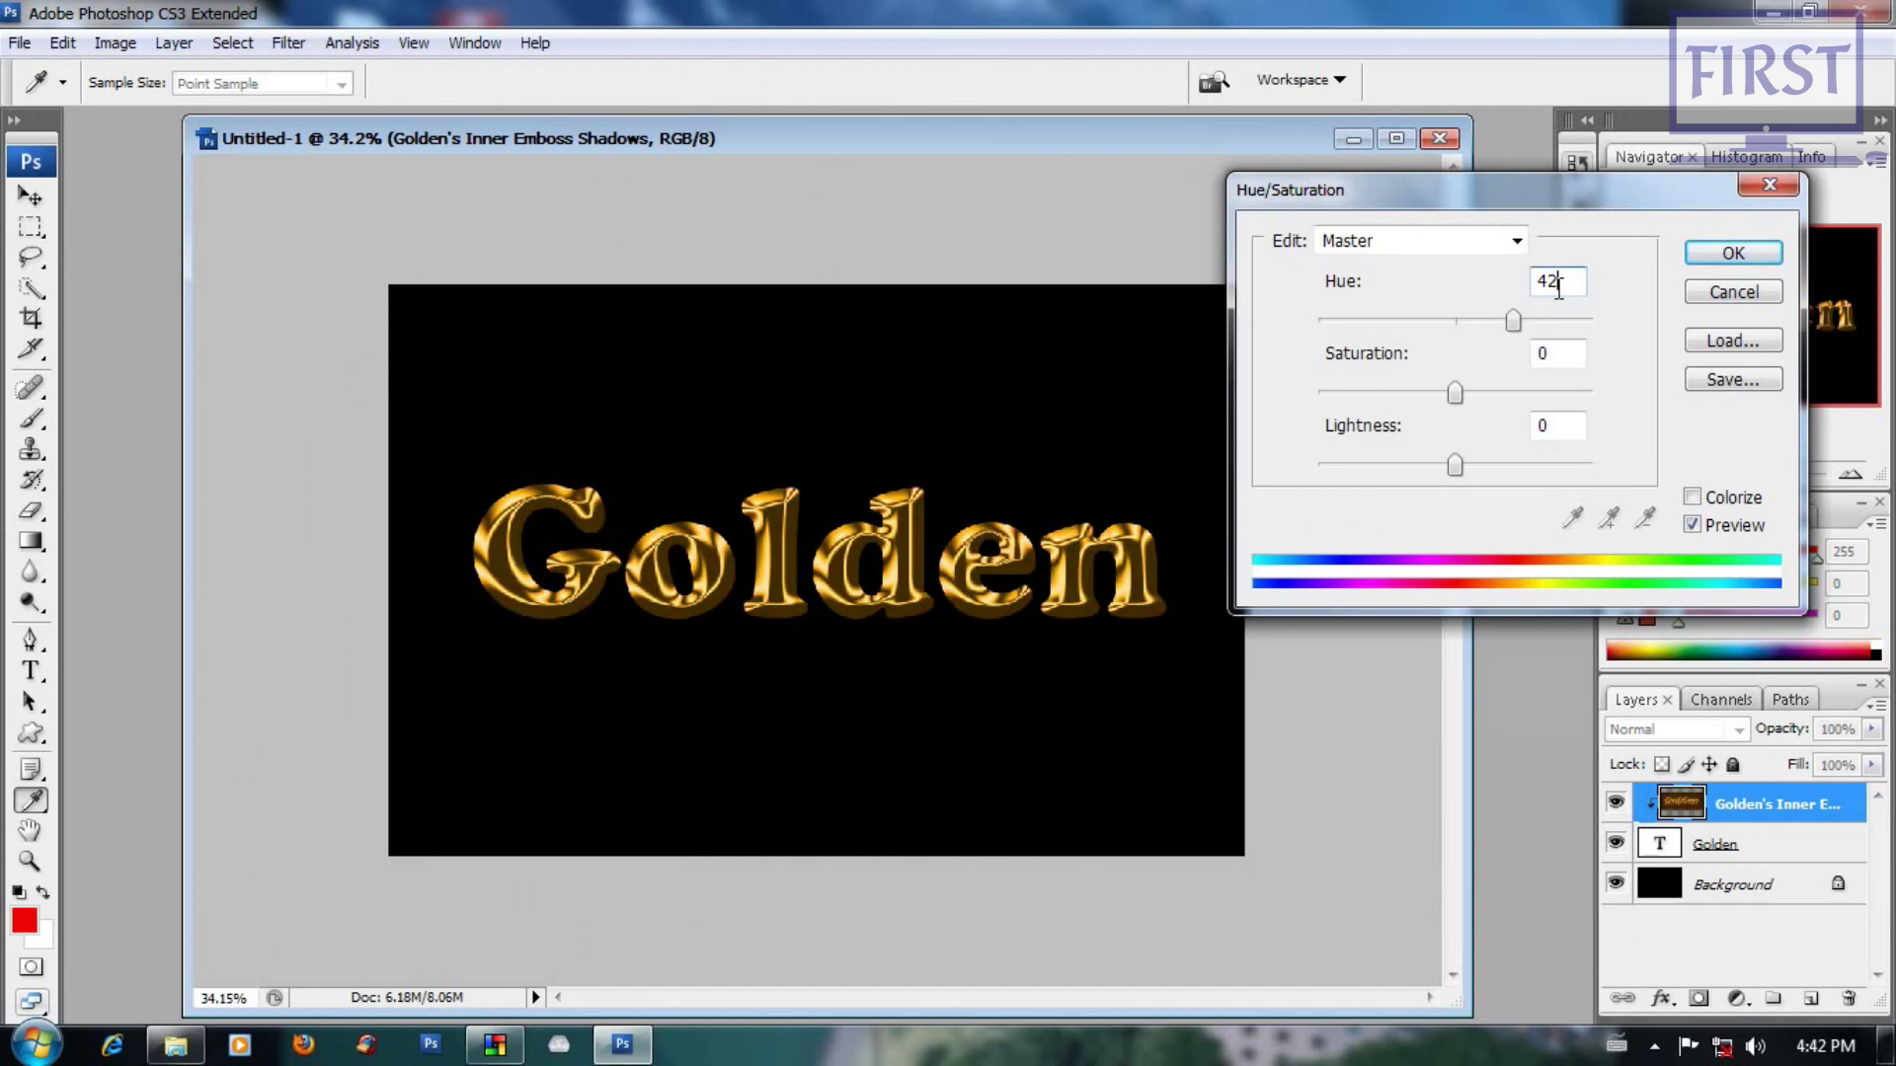
drag(1564, 283, 1530, 288)
drag(1566, 194, 1577, 197)
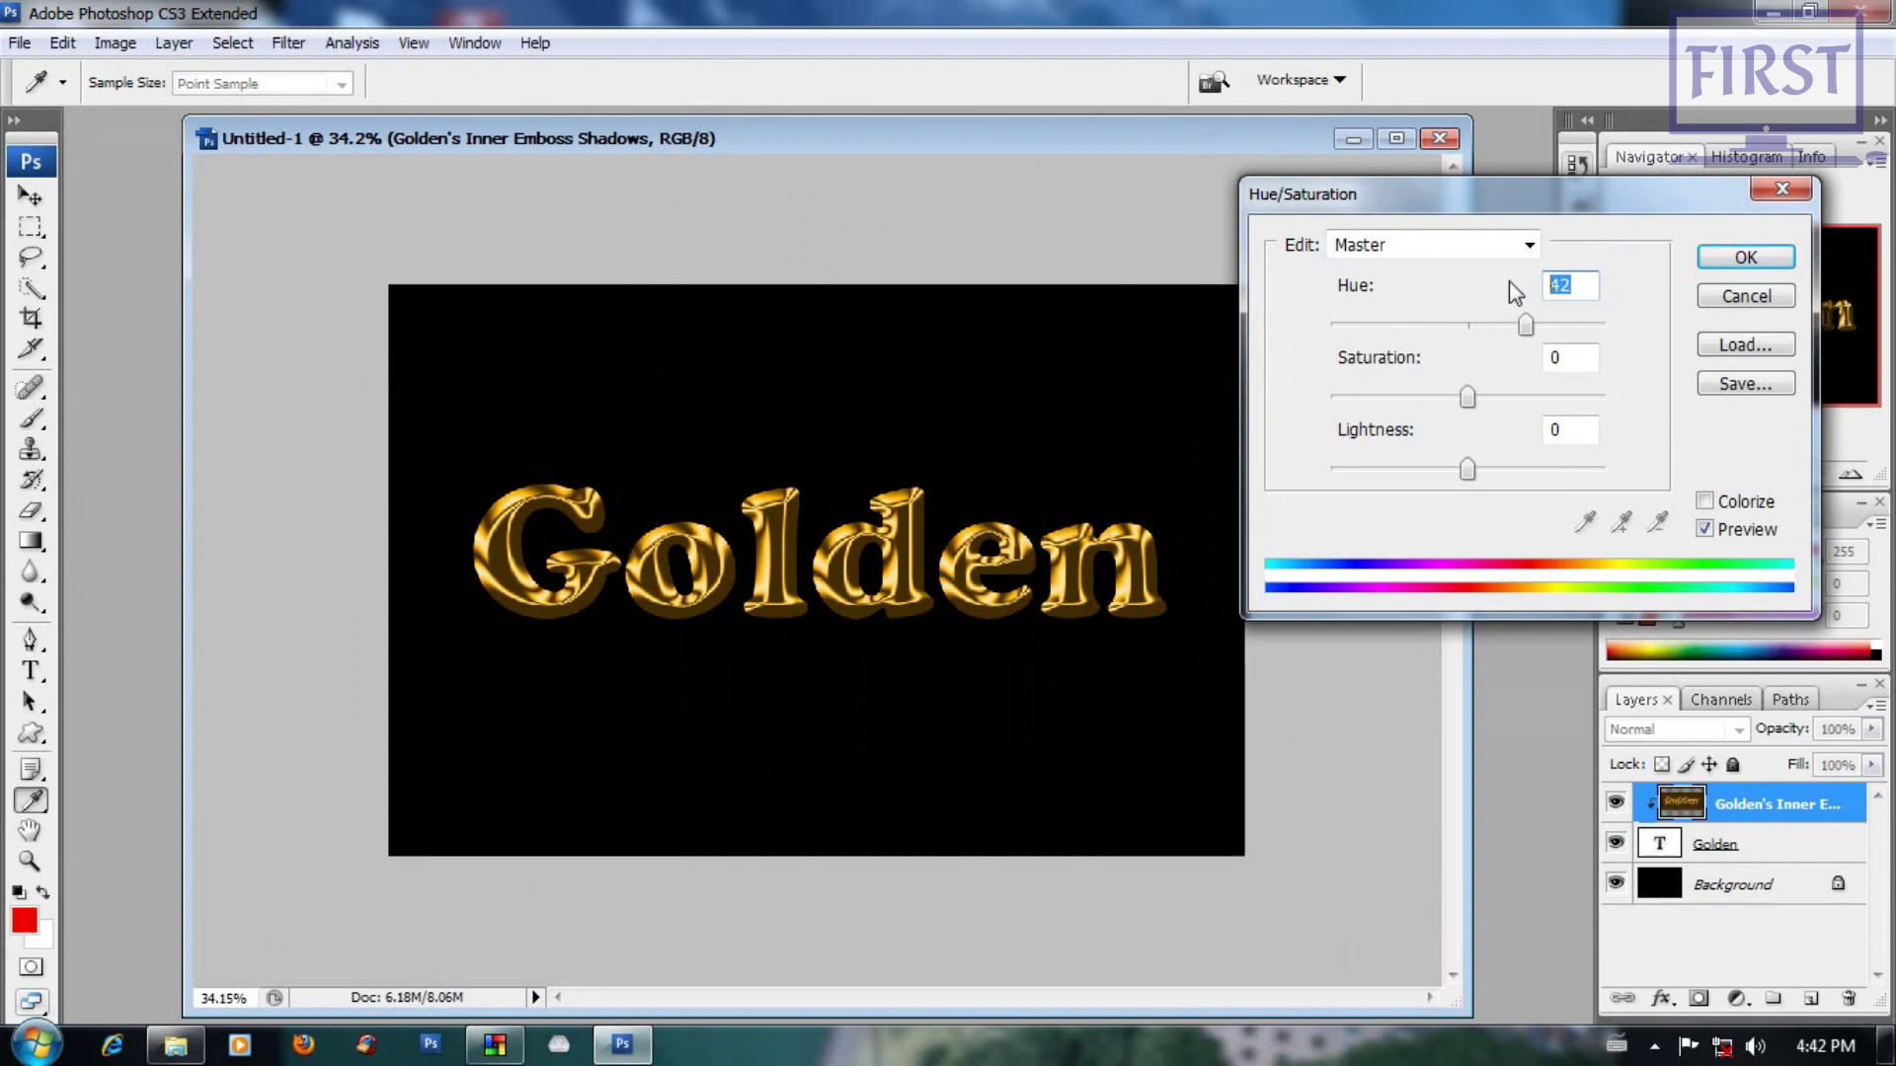
key(Down)
key(Down)
key(Down)
key(Down)
key(Down)
key(Down)
key(Down)
key(Down)
key(Down)
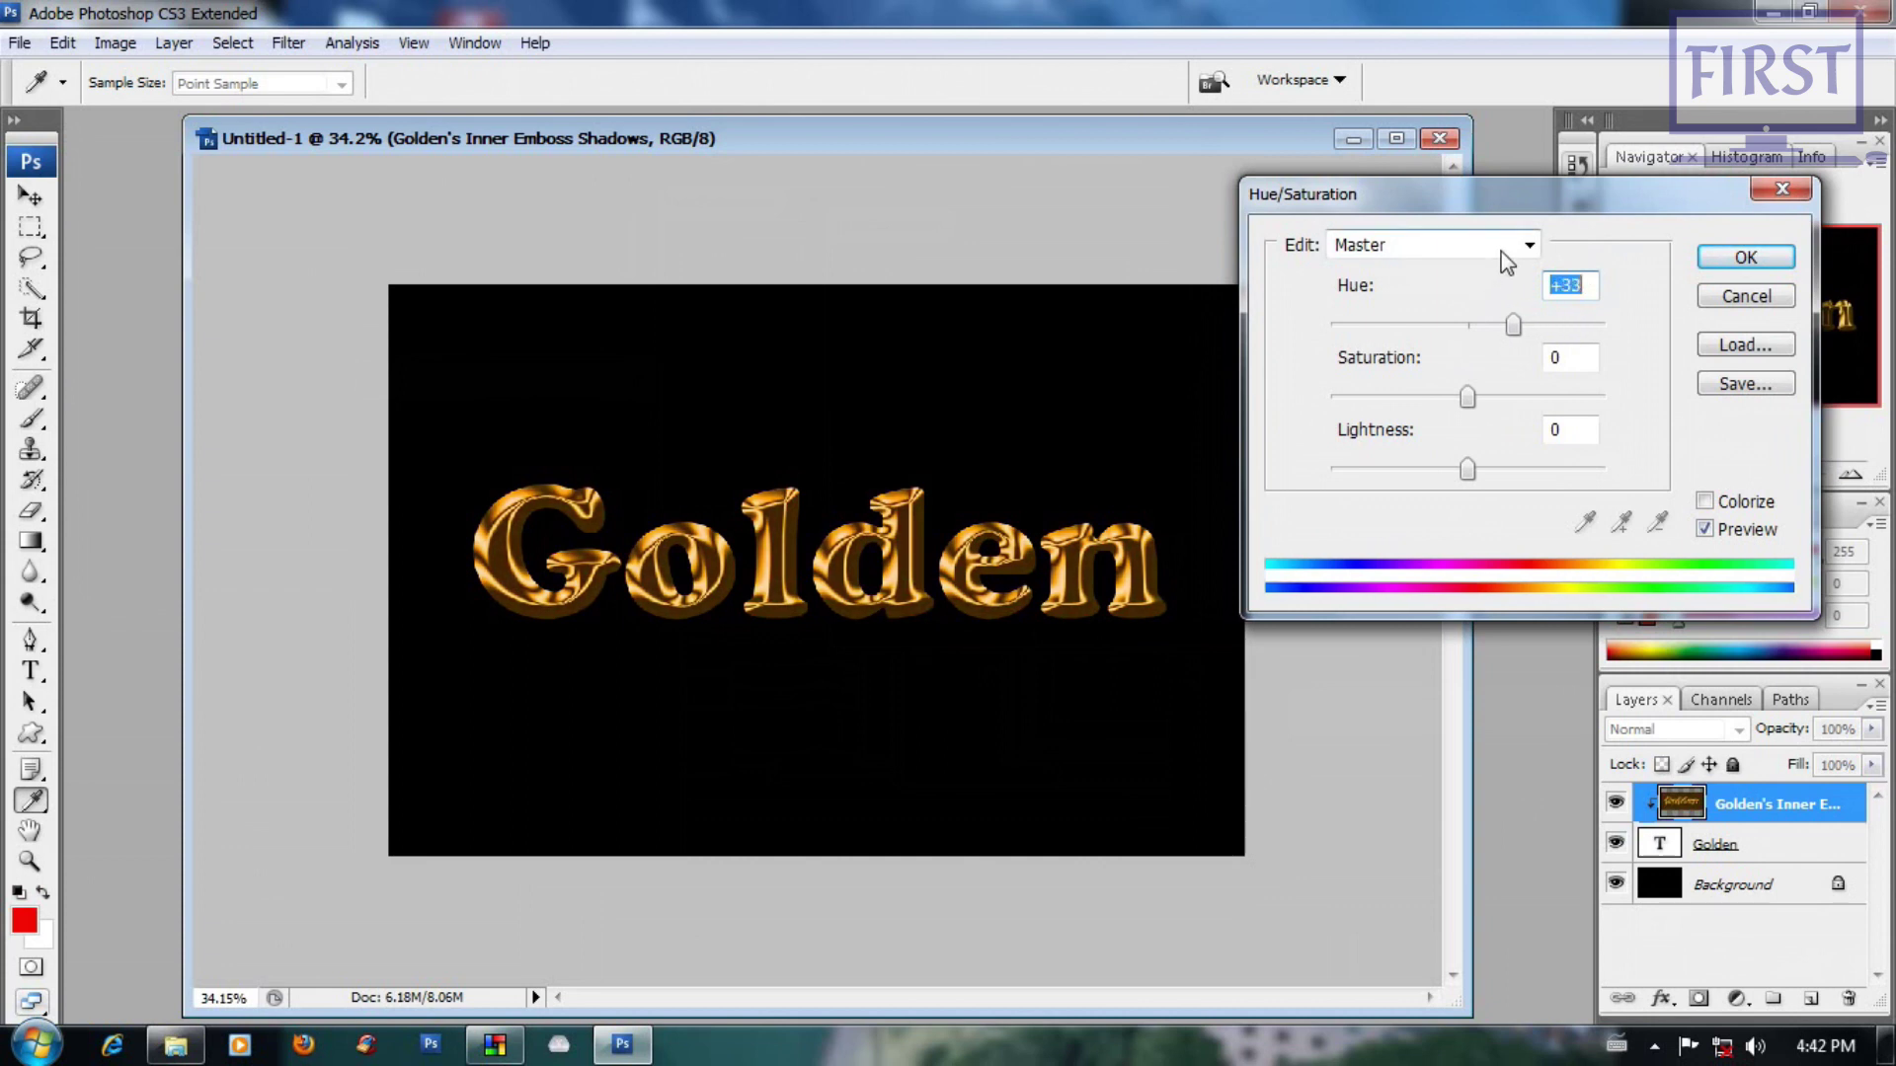
key(Up)
key(Up)
key(Up)
key(Up)
key(Up)
key(Up)
key(Up)
key(Up)
key(Up)
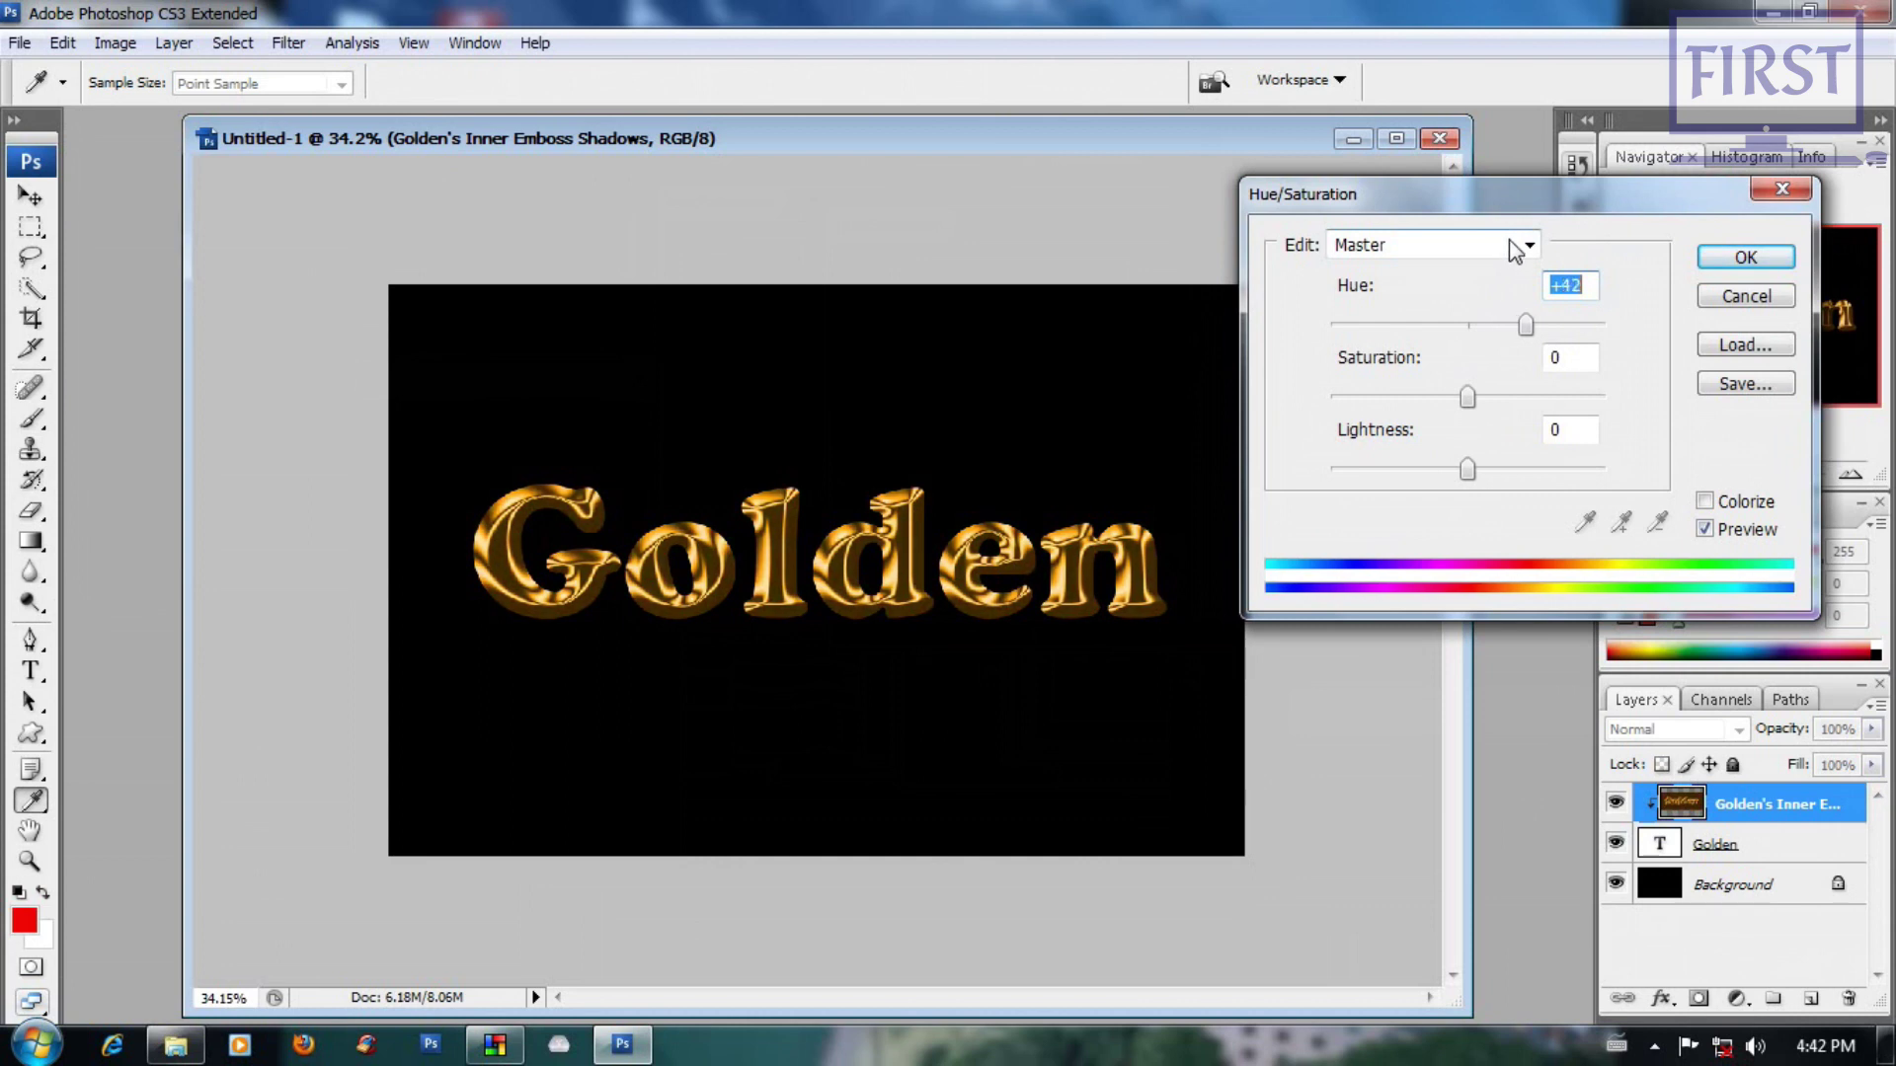
key(Down)
key(Down)
key(Home)
key(Up)
key(Up)
drag(1620, 197, 1609, 217)
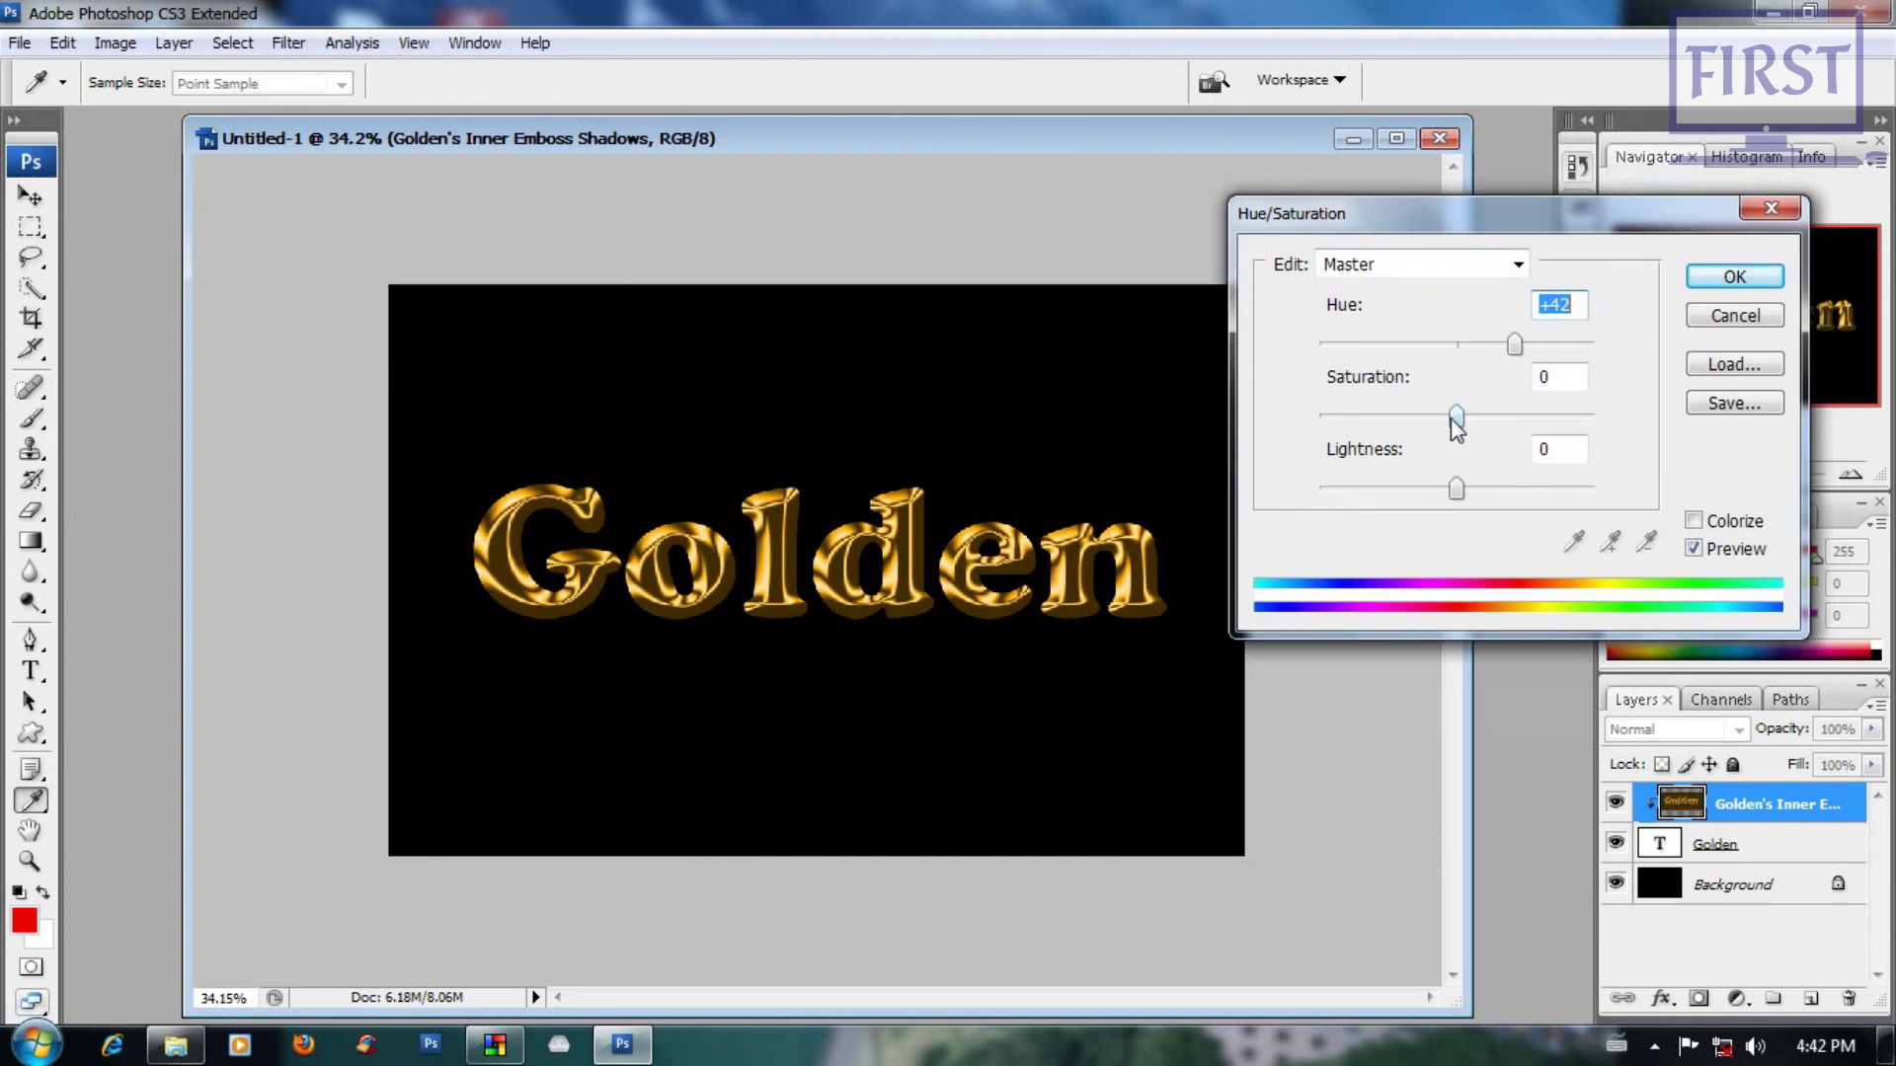
Step: Set Saturation to +4 and apply the adjustment
mouse_move(1449, 414)
mouse_down()
mouse_move(1556, 415)
mouse_move(1461, 415)
mouse_up()
text(0)
key(shift+Tab)
drag(1452, 416, 1447, 415)
drag(1484, 422, 1478, 422)
click(1736, 277)
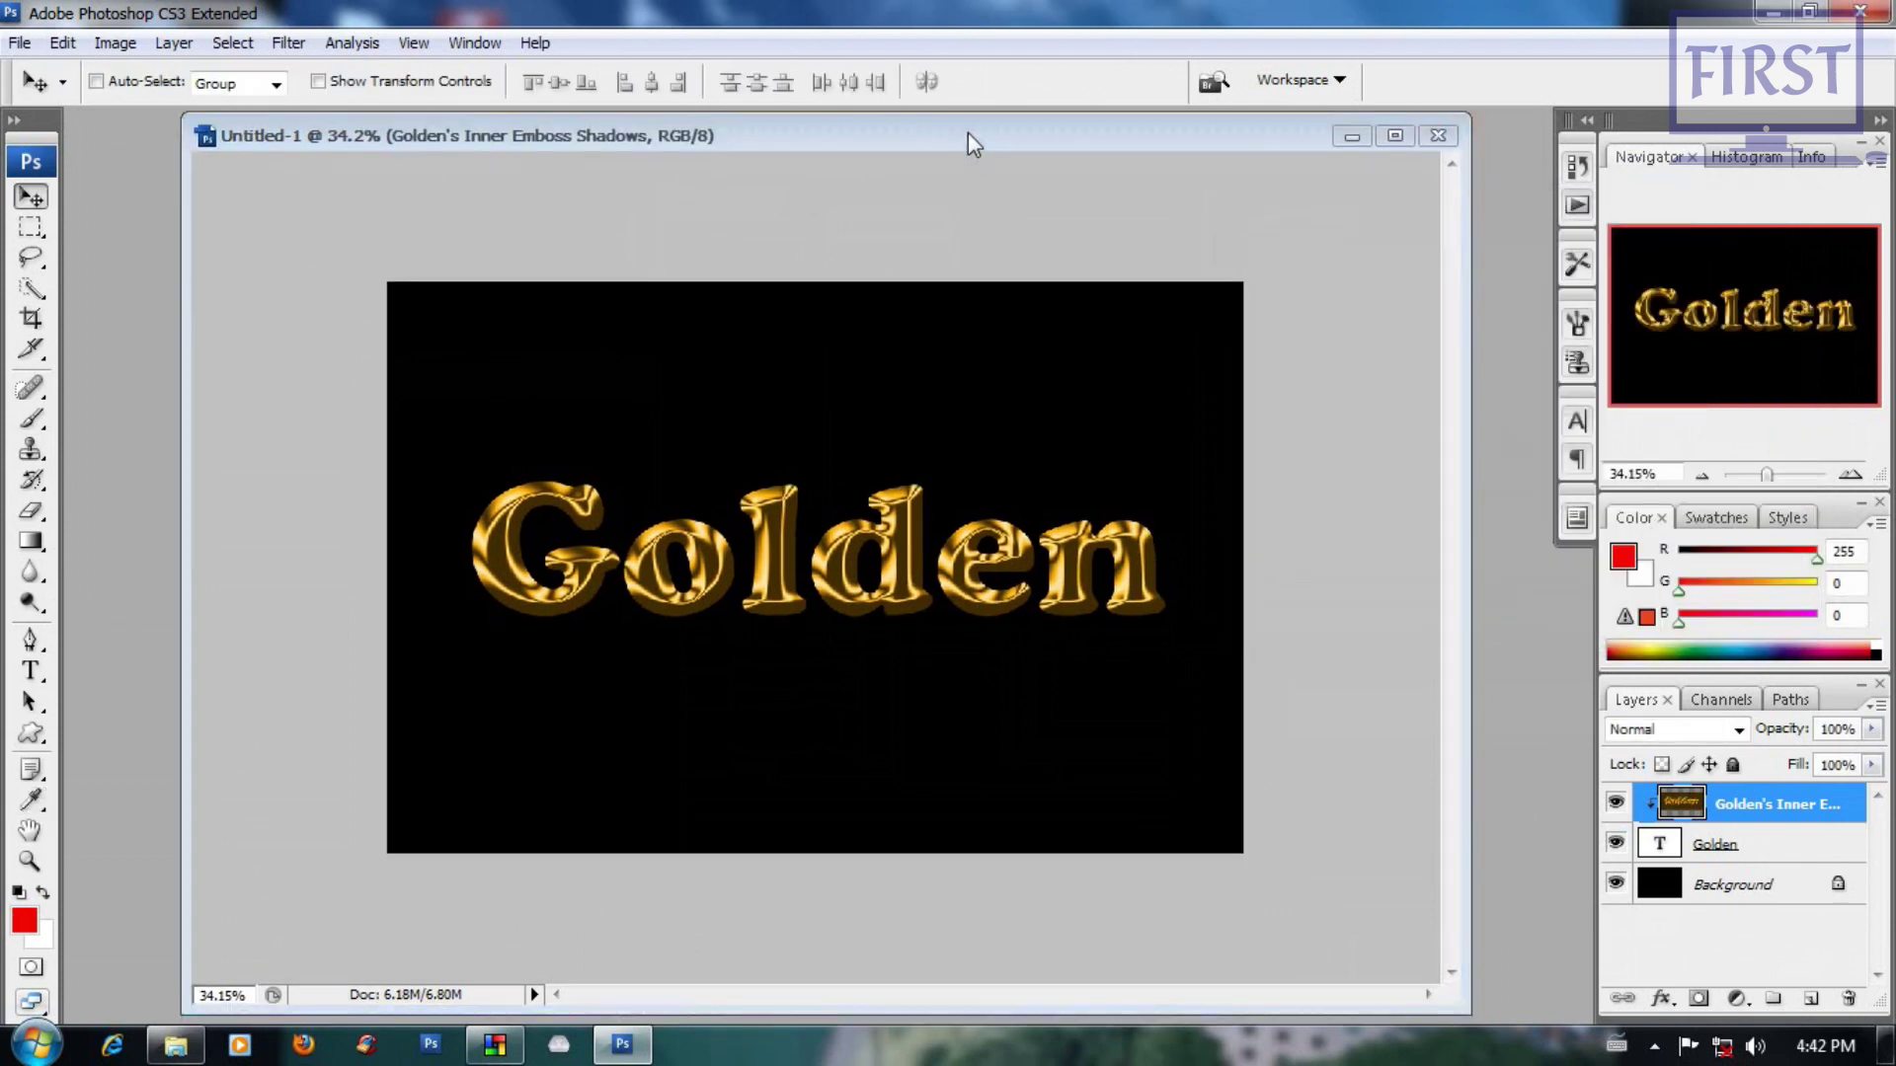
Step: Zoom in and out on the gold Golden text to inspect the result
key(ctrl+plus)
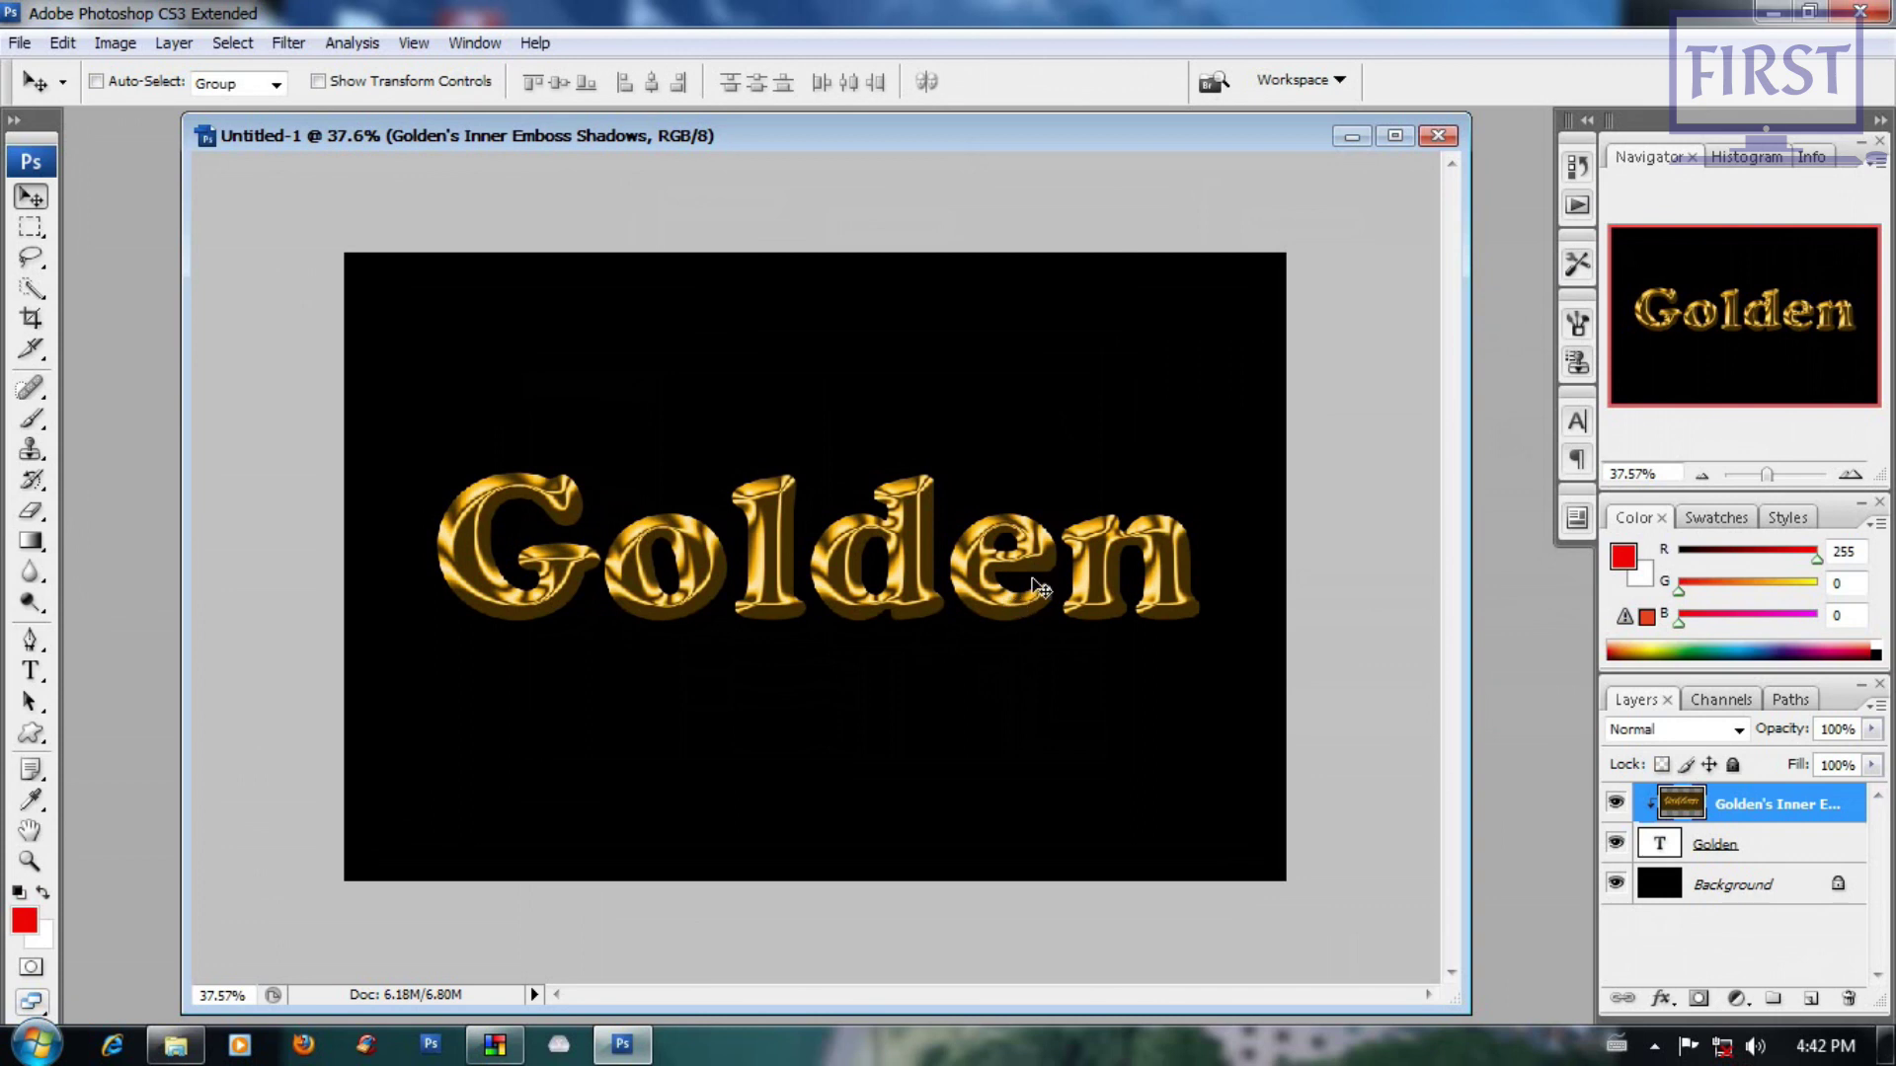
key(ctrl+minus)
key(ctrl+0)
key(ctrl+minus)
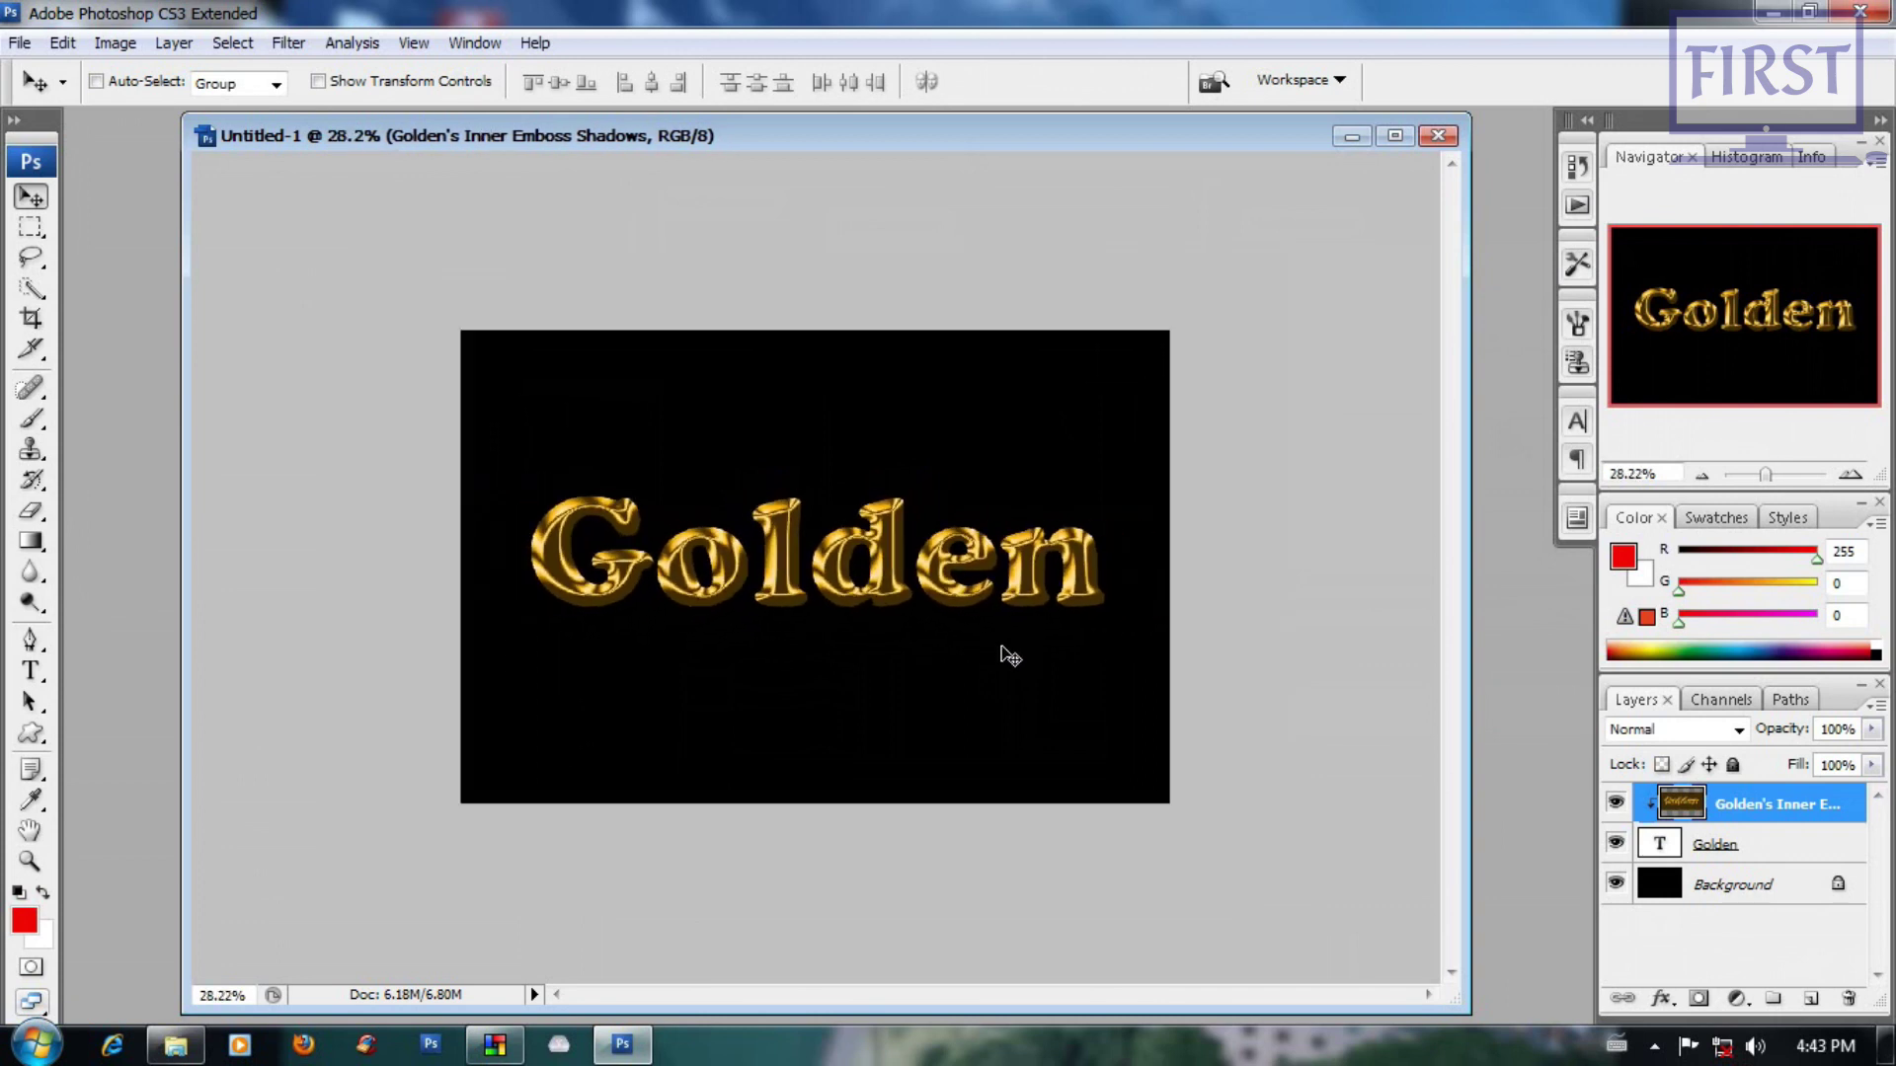
key(ctrl+0)
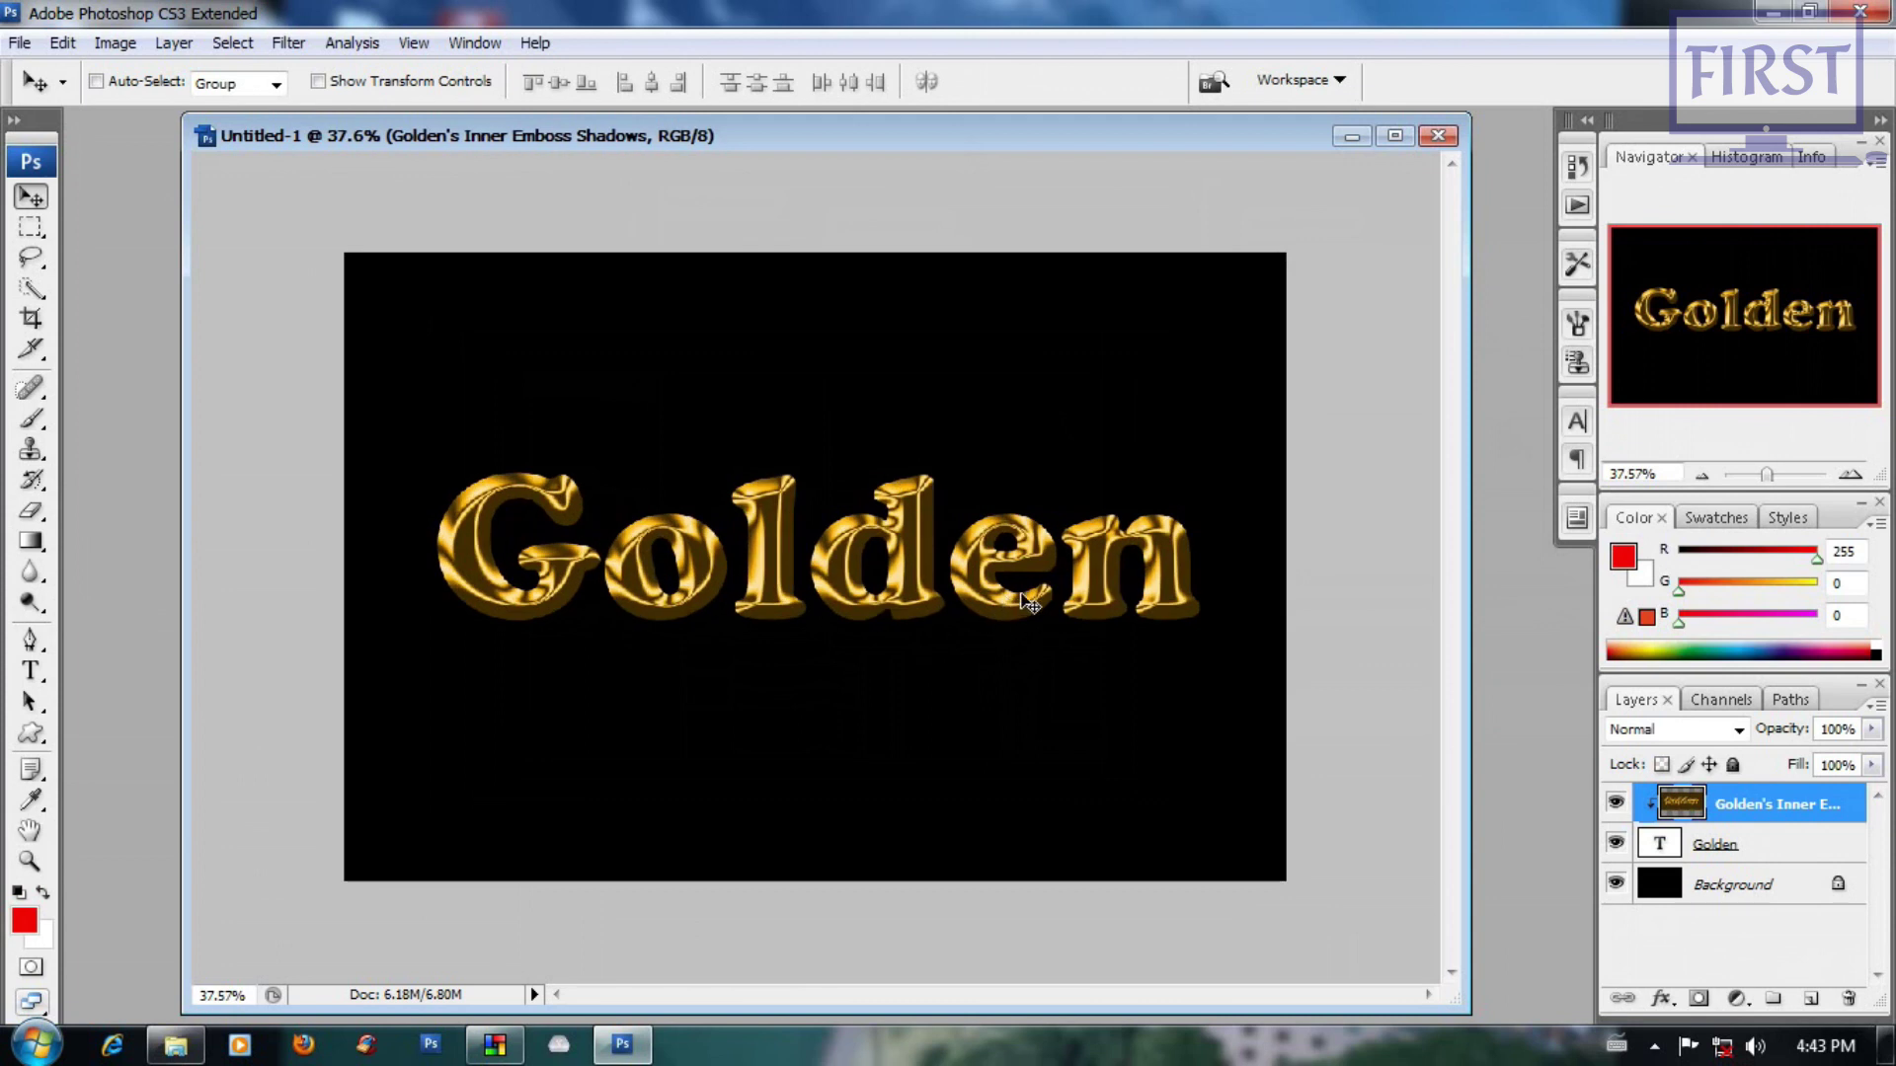
key(ctrl+plus)
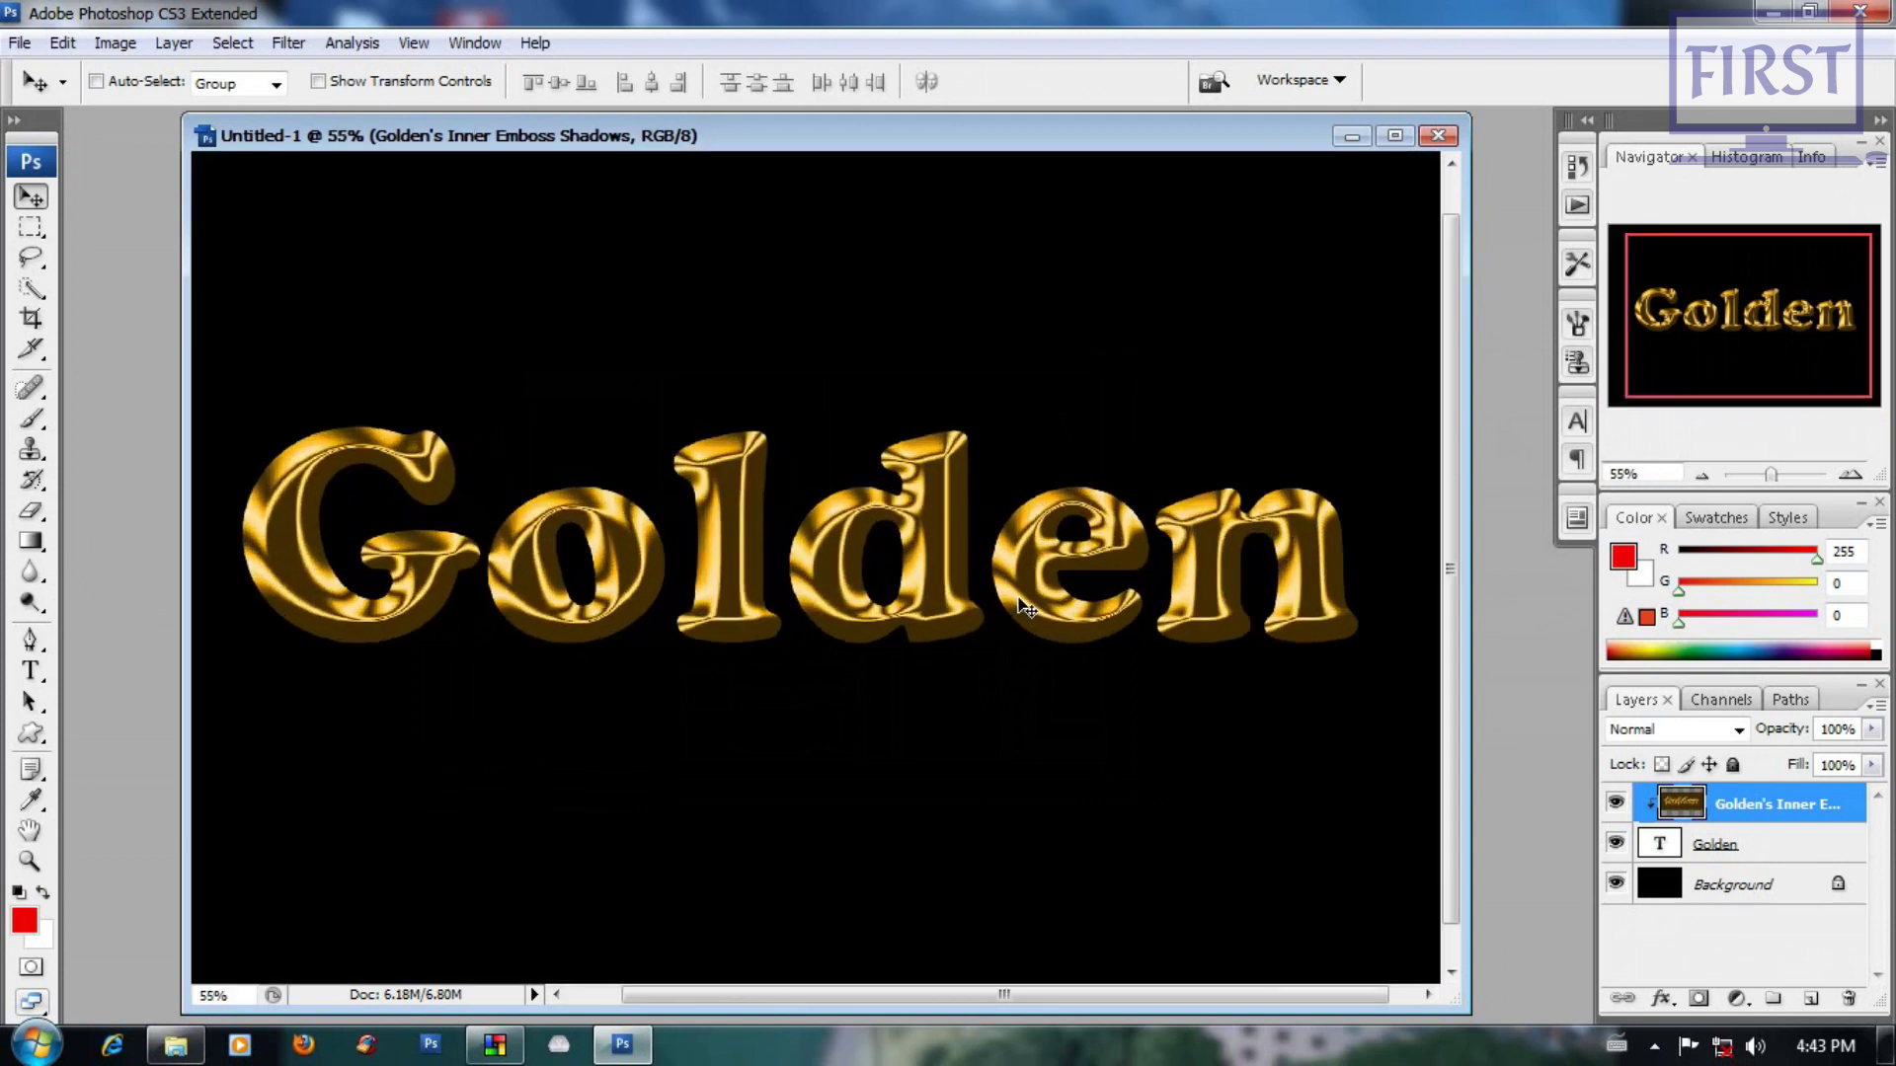
key(ctrl+0)
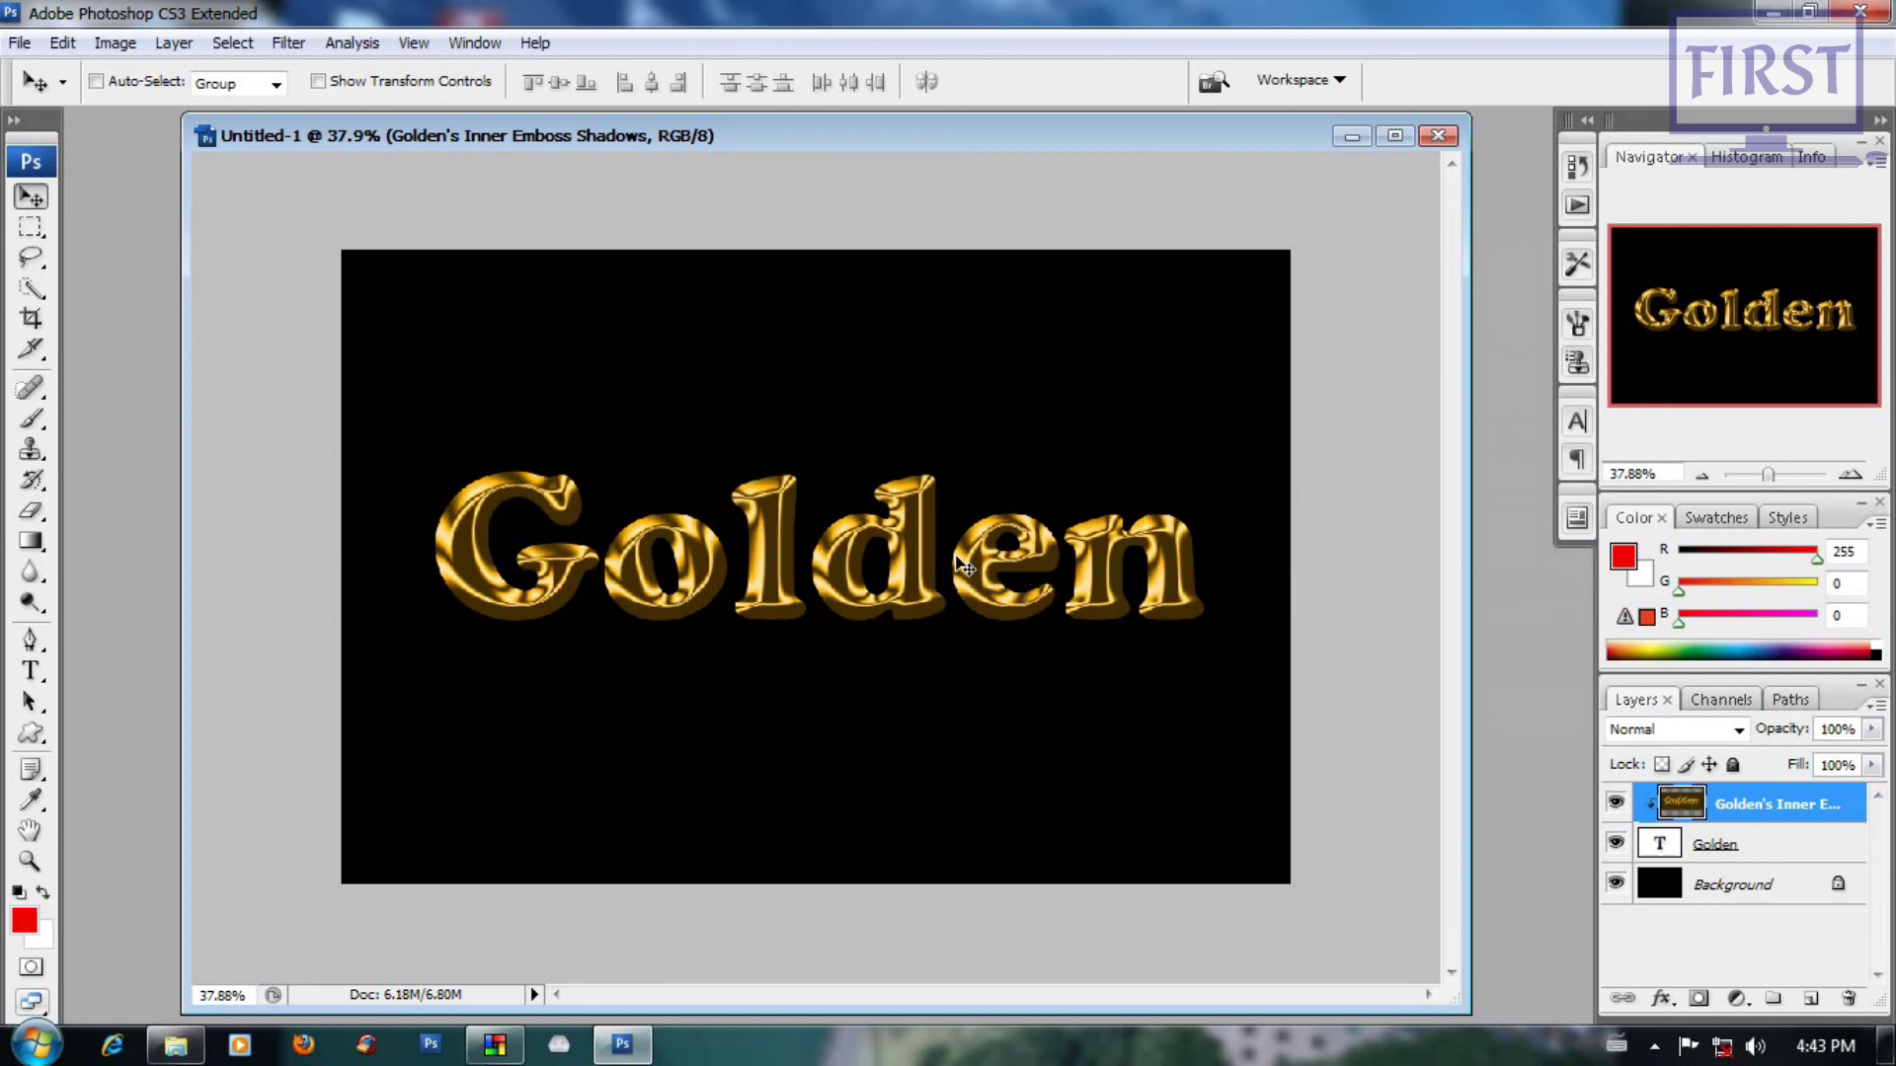
Step: Close the Untitled-1 document without saving changes
scroll(928, 558, up, 1)
scroll(928, 561, down, 1)
scroll(889, 557, up, 1)
scroll(878, 556, down, 1)
scroll(849, 557, down, 1)
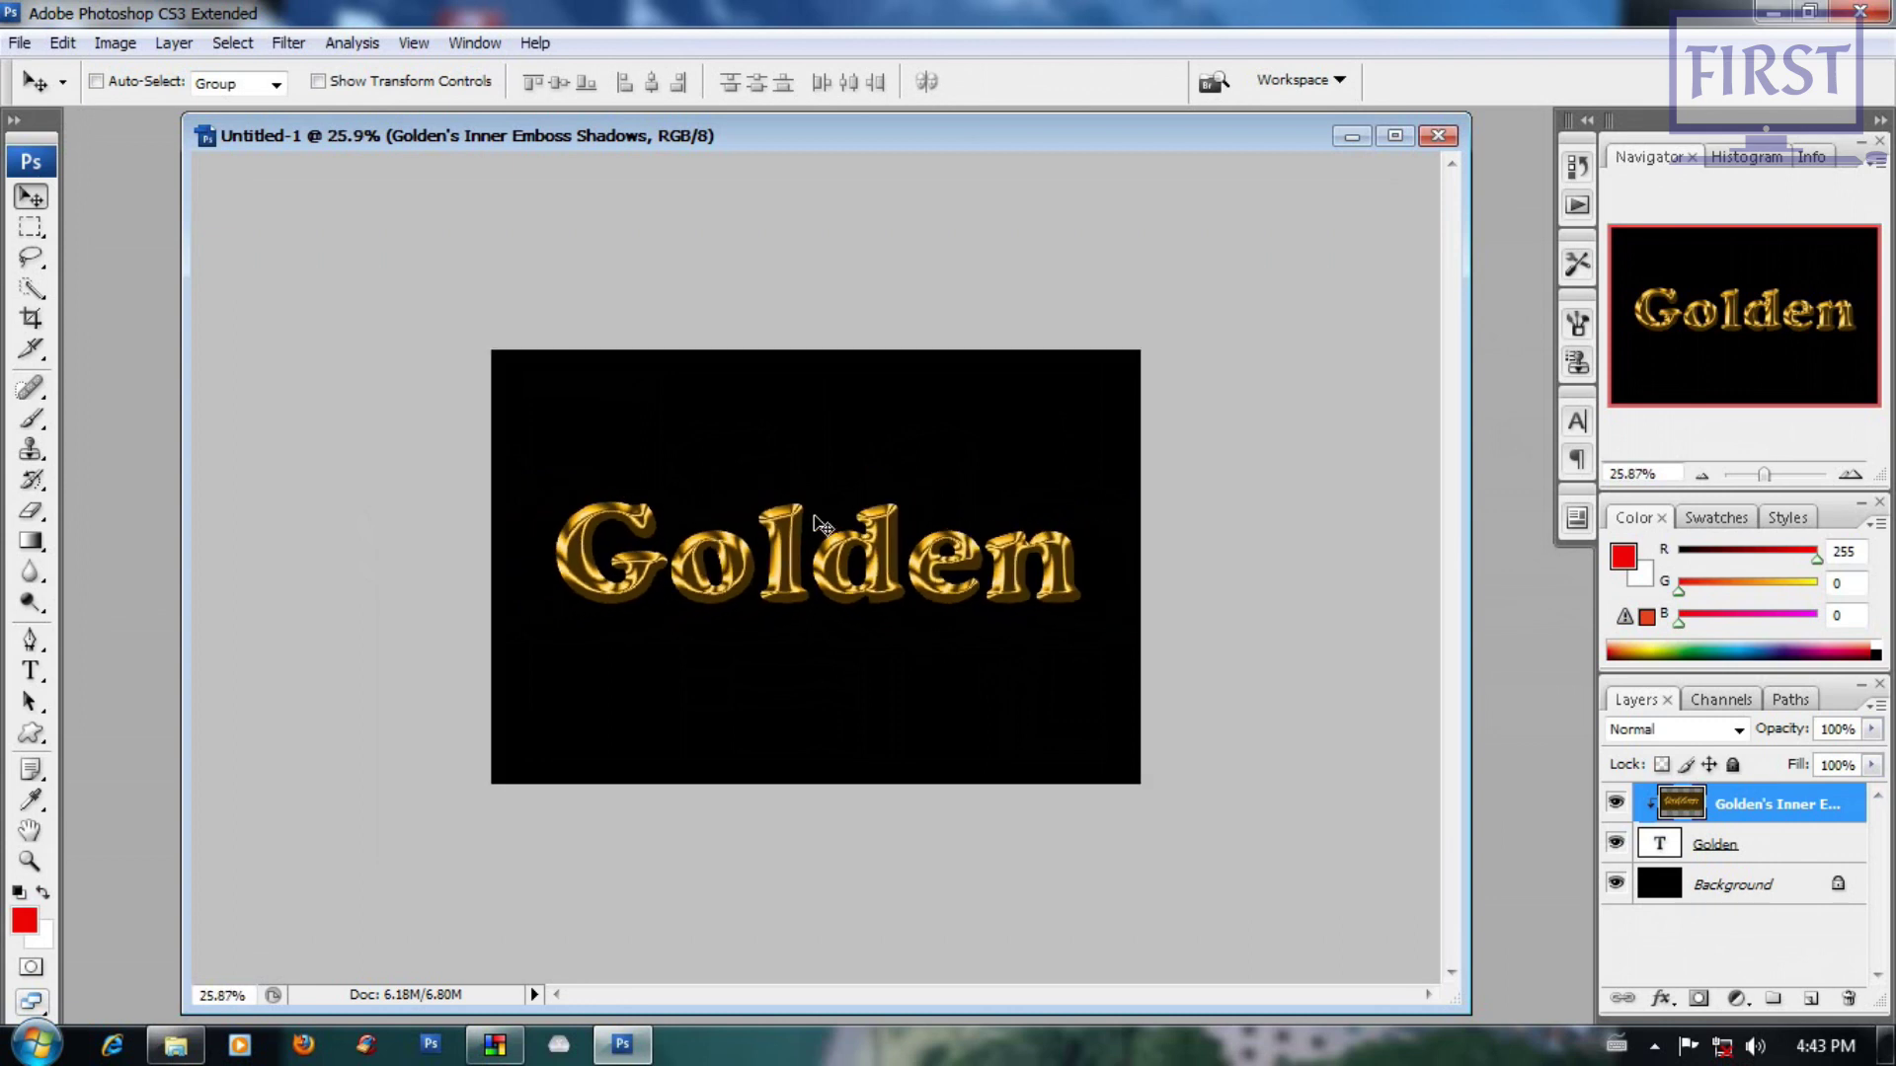
scroll(819, 557, up, 1)
scroll(824, 563, up, 1)
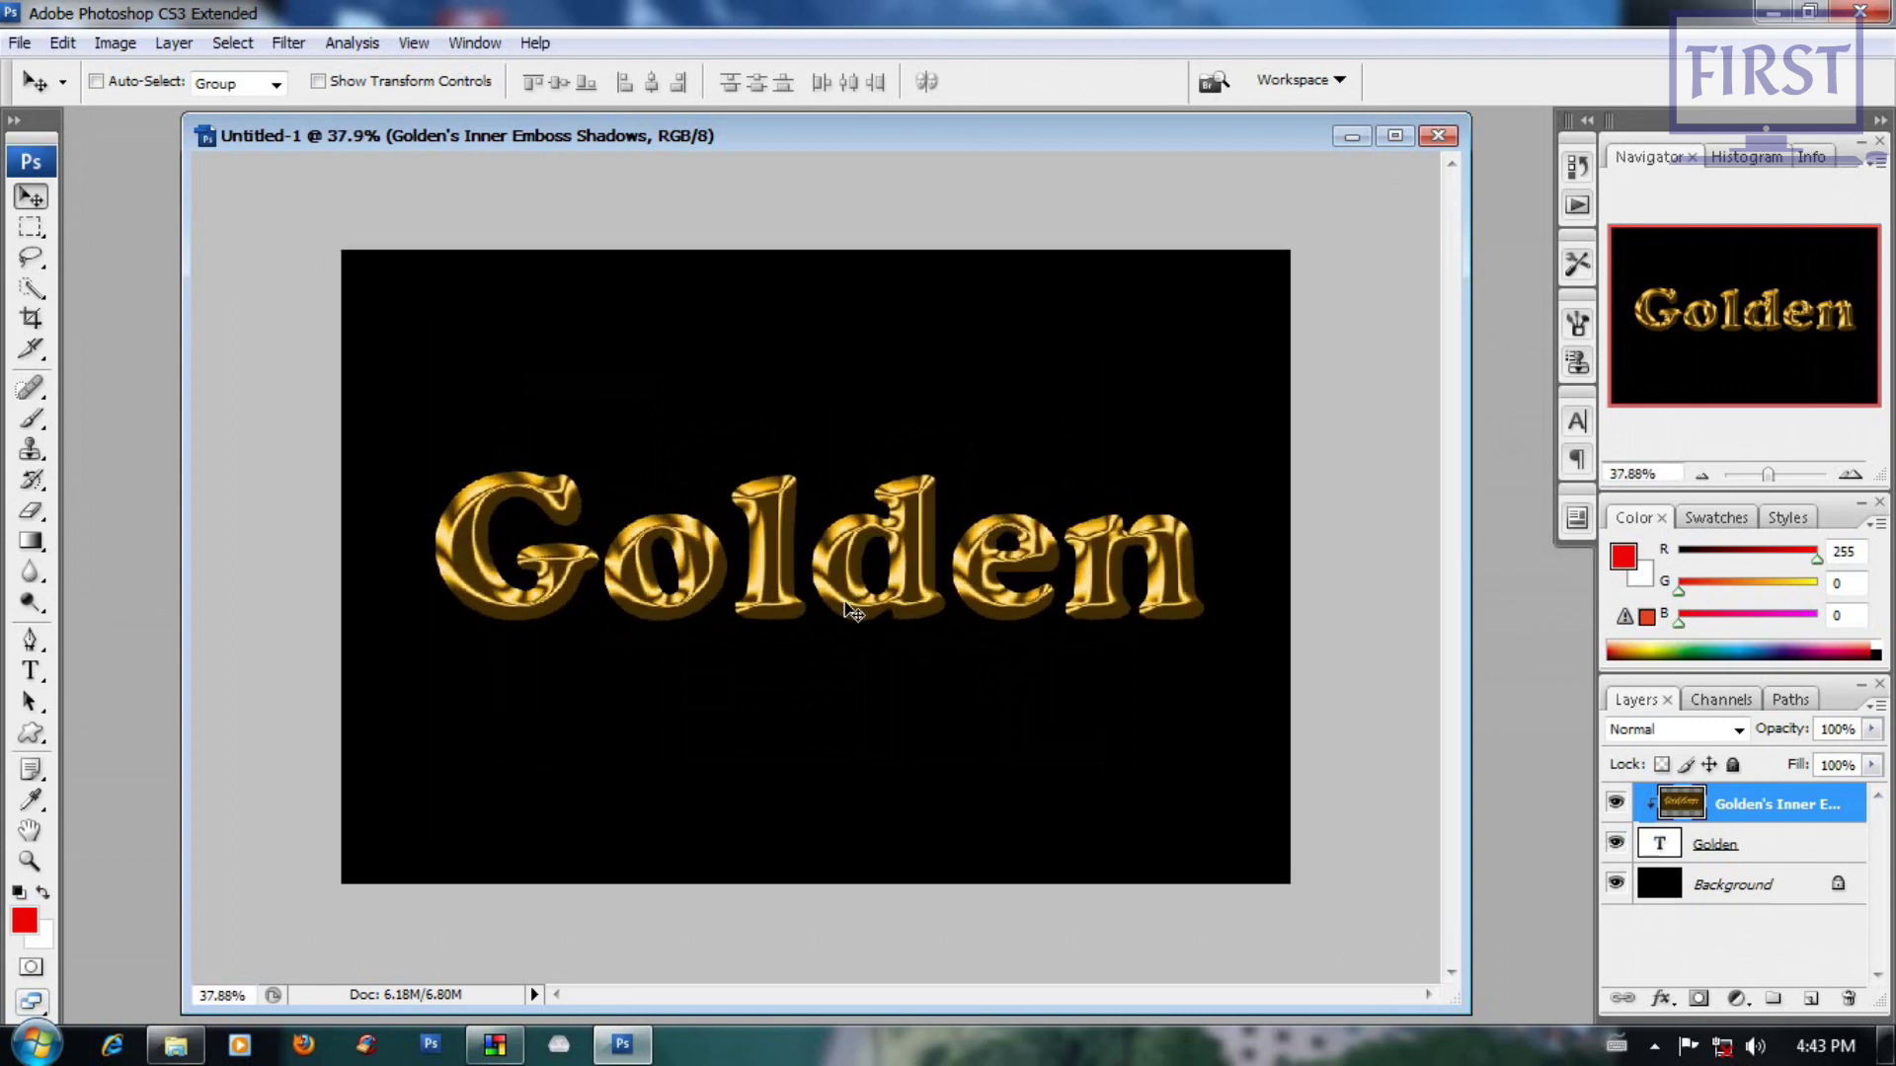
scroll(854, 603, up, 1)
scroll(883, 592, down, 1)
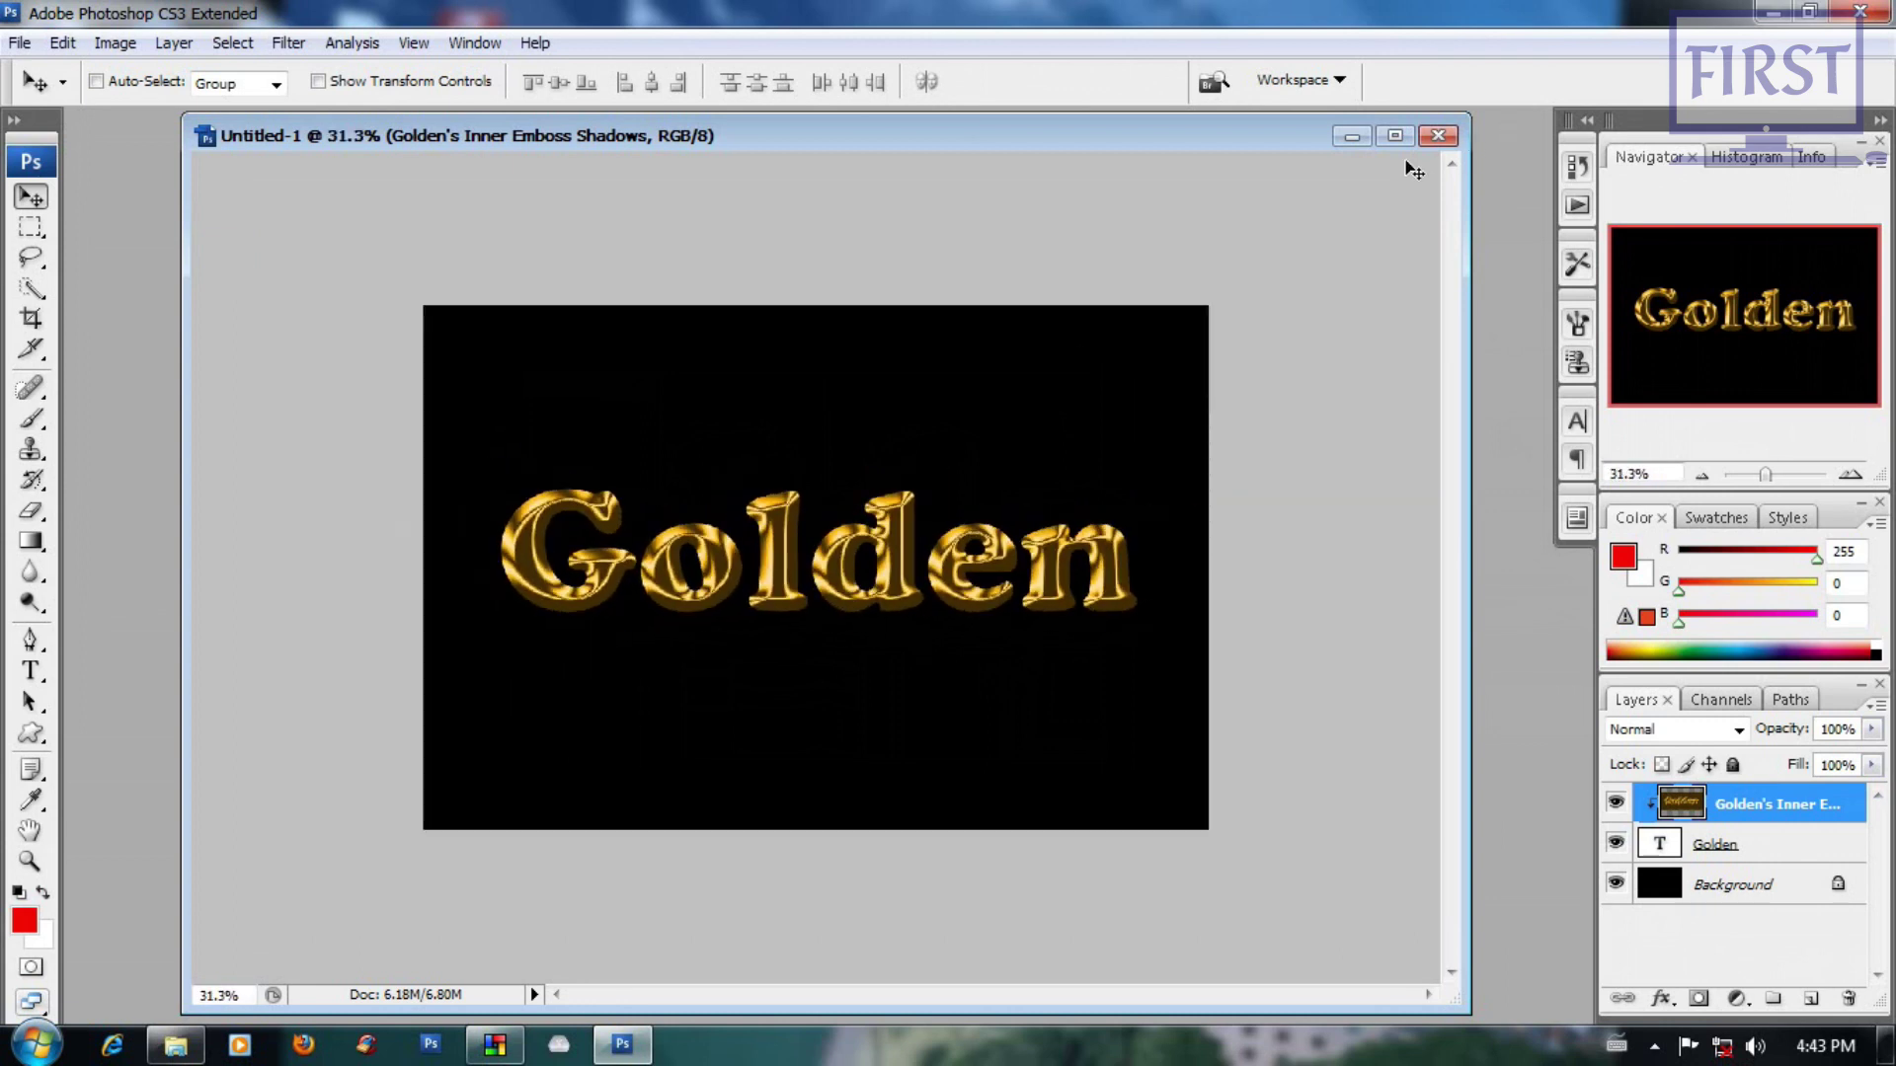
click(1437, 136)
click(1011, 389)
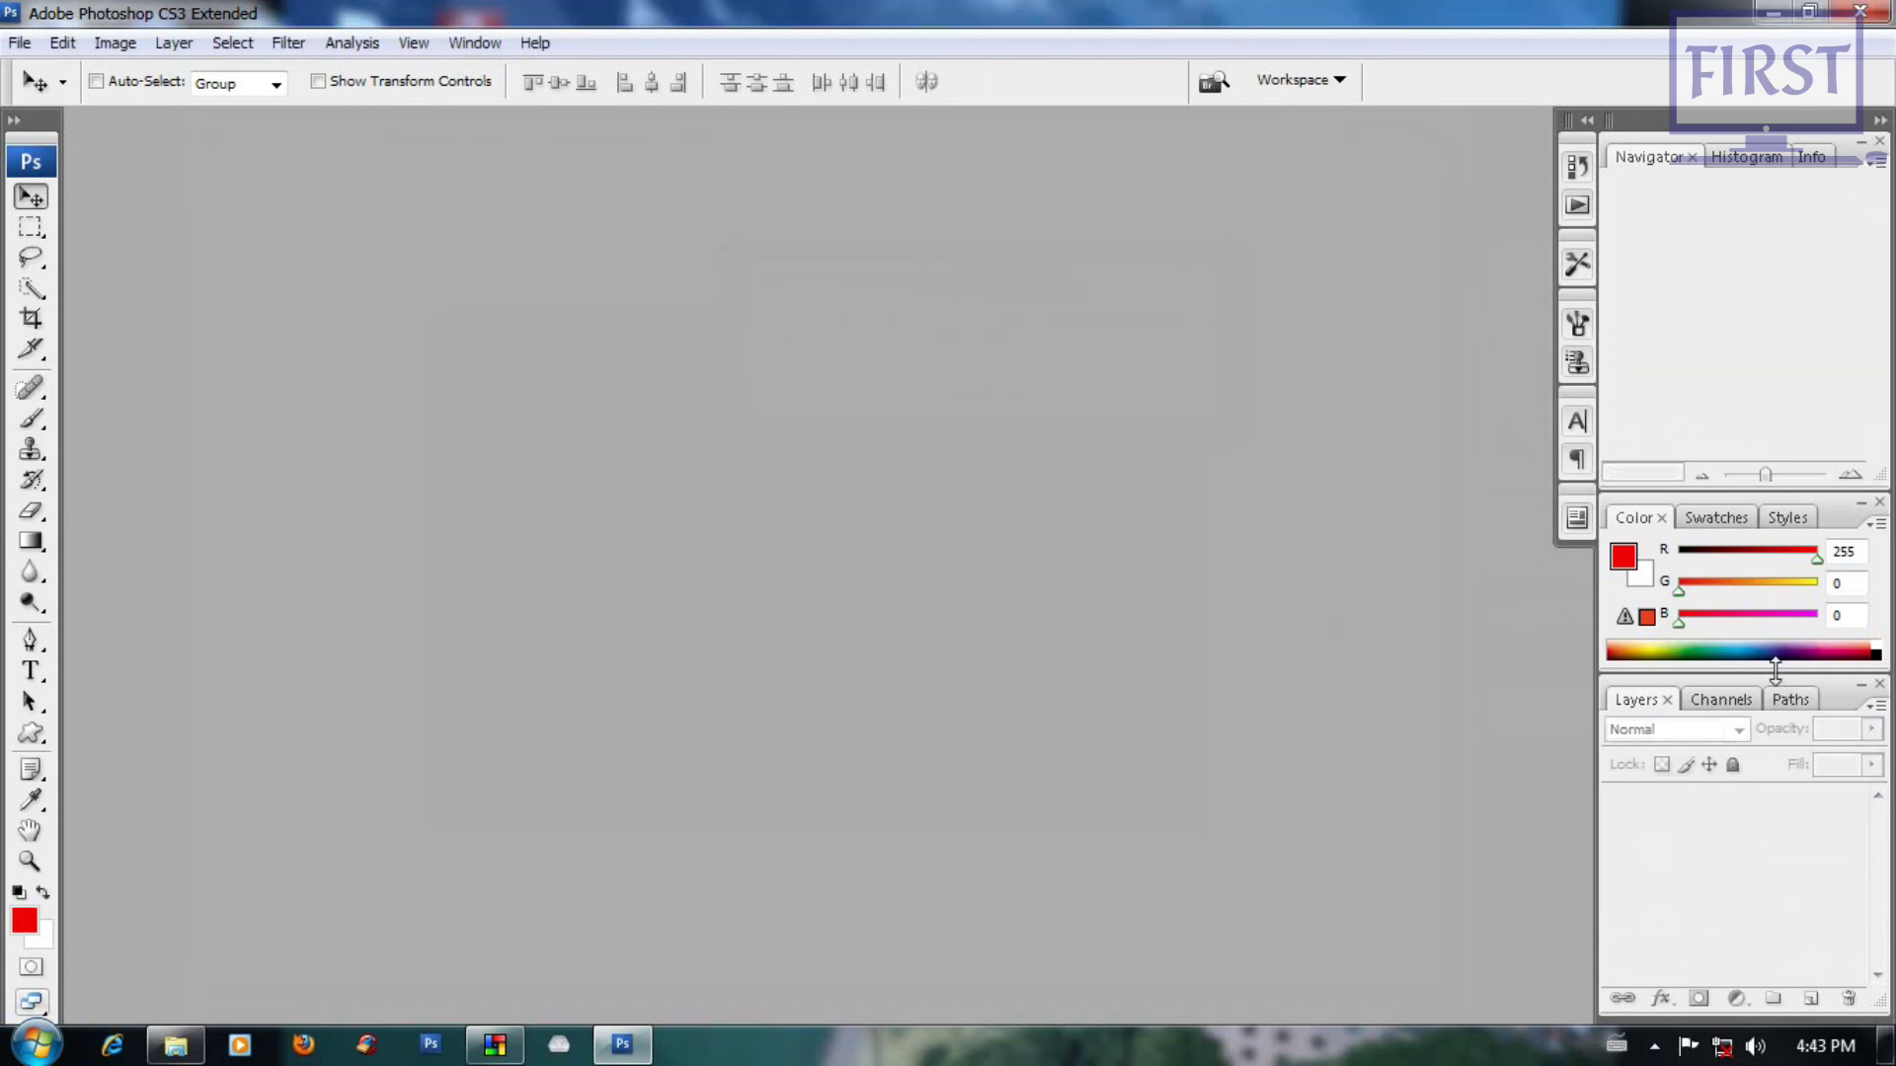
Step: Shrink the Navigator panel and create a new white 6 × 4 inch, 300 ppi document
drag(1775, 672, 1775, 492)
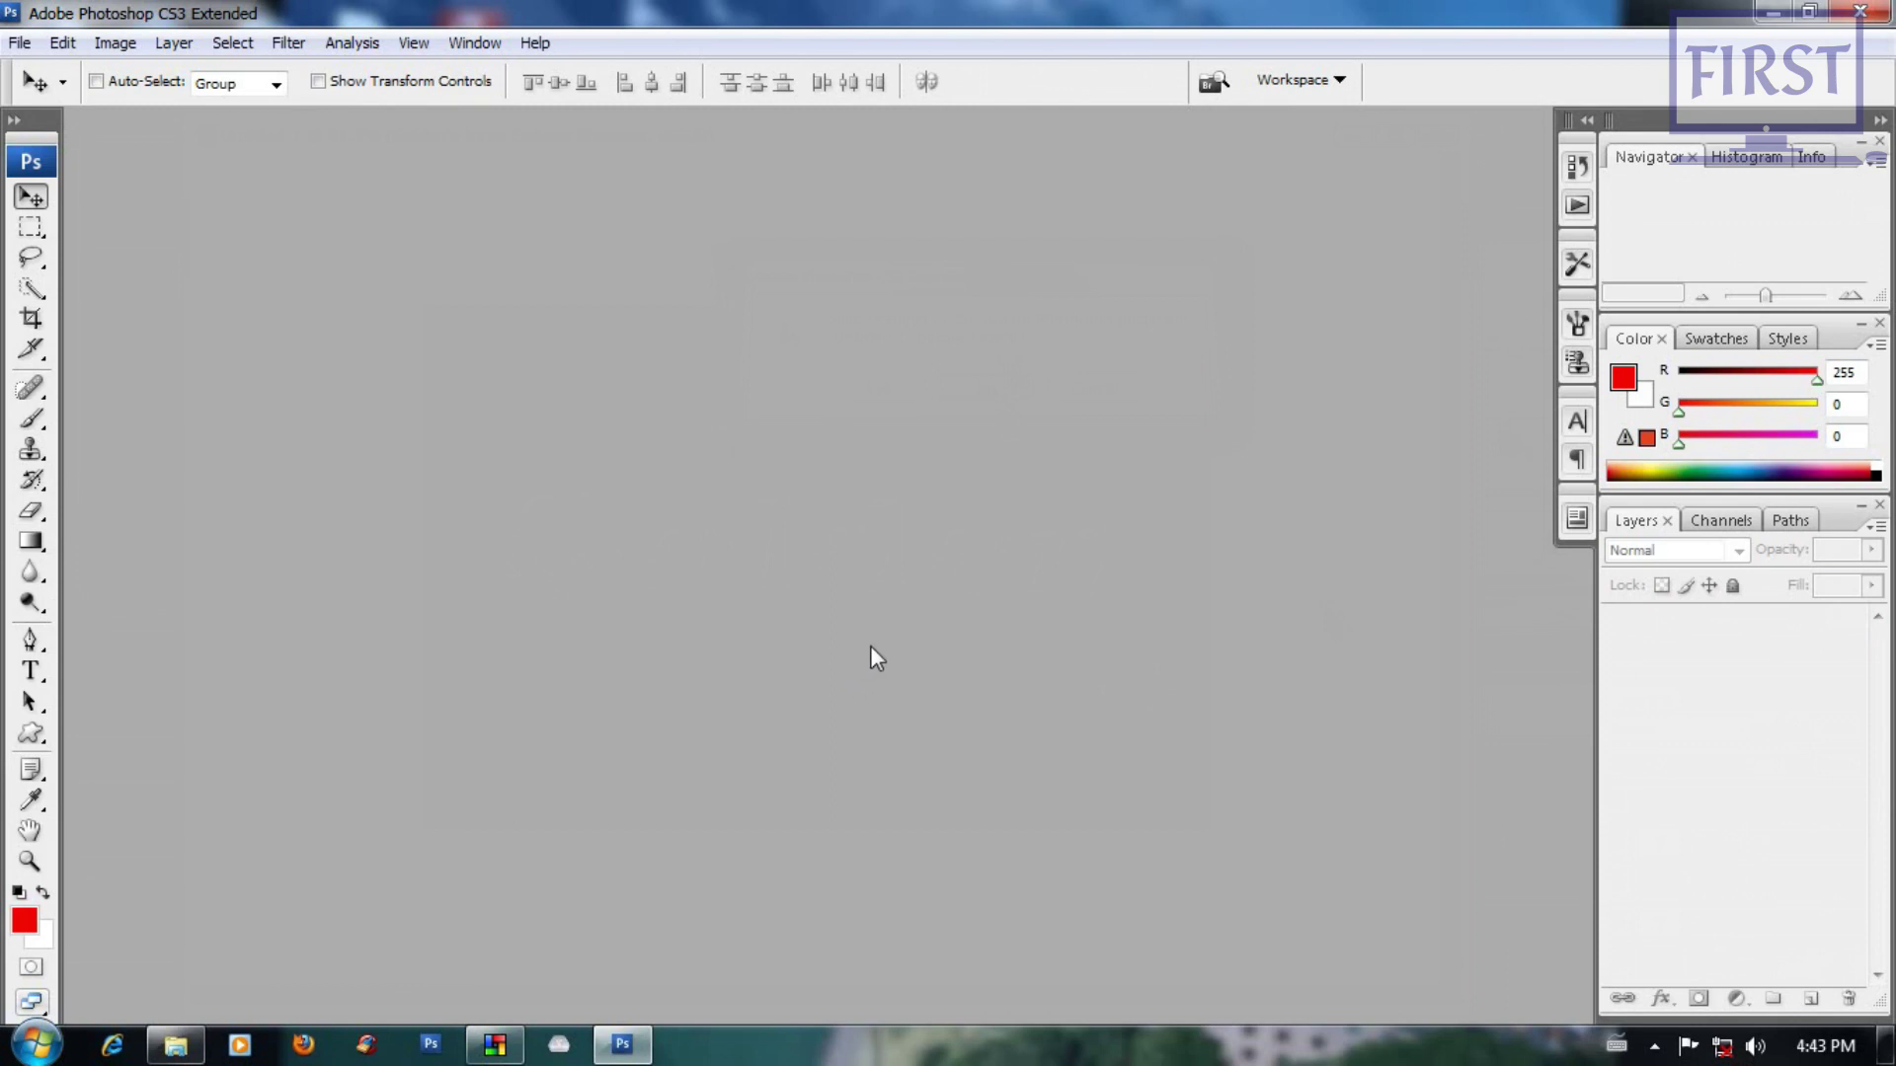
click(19, 42)
click(38, 75)
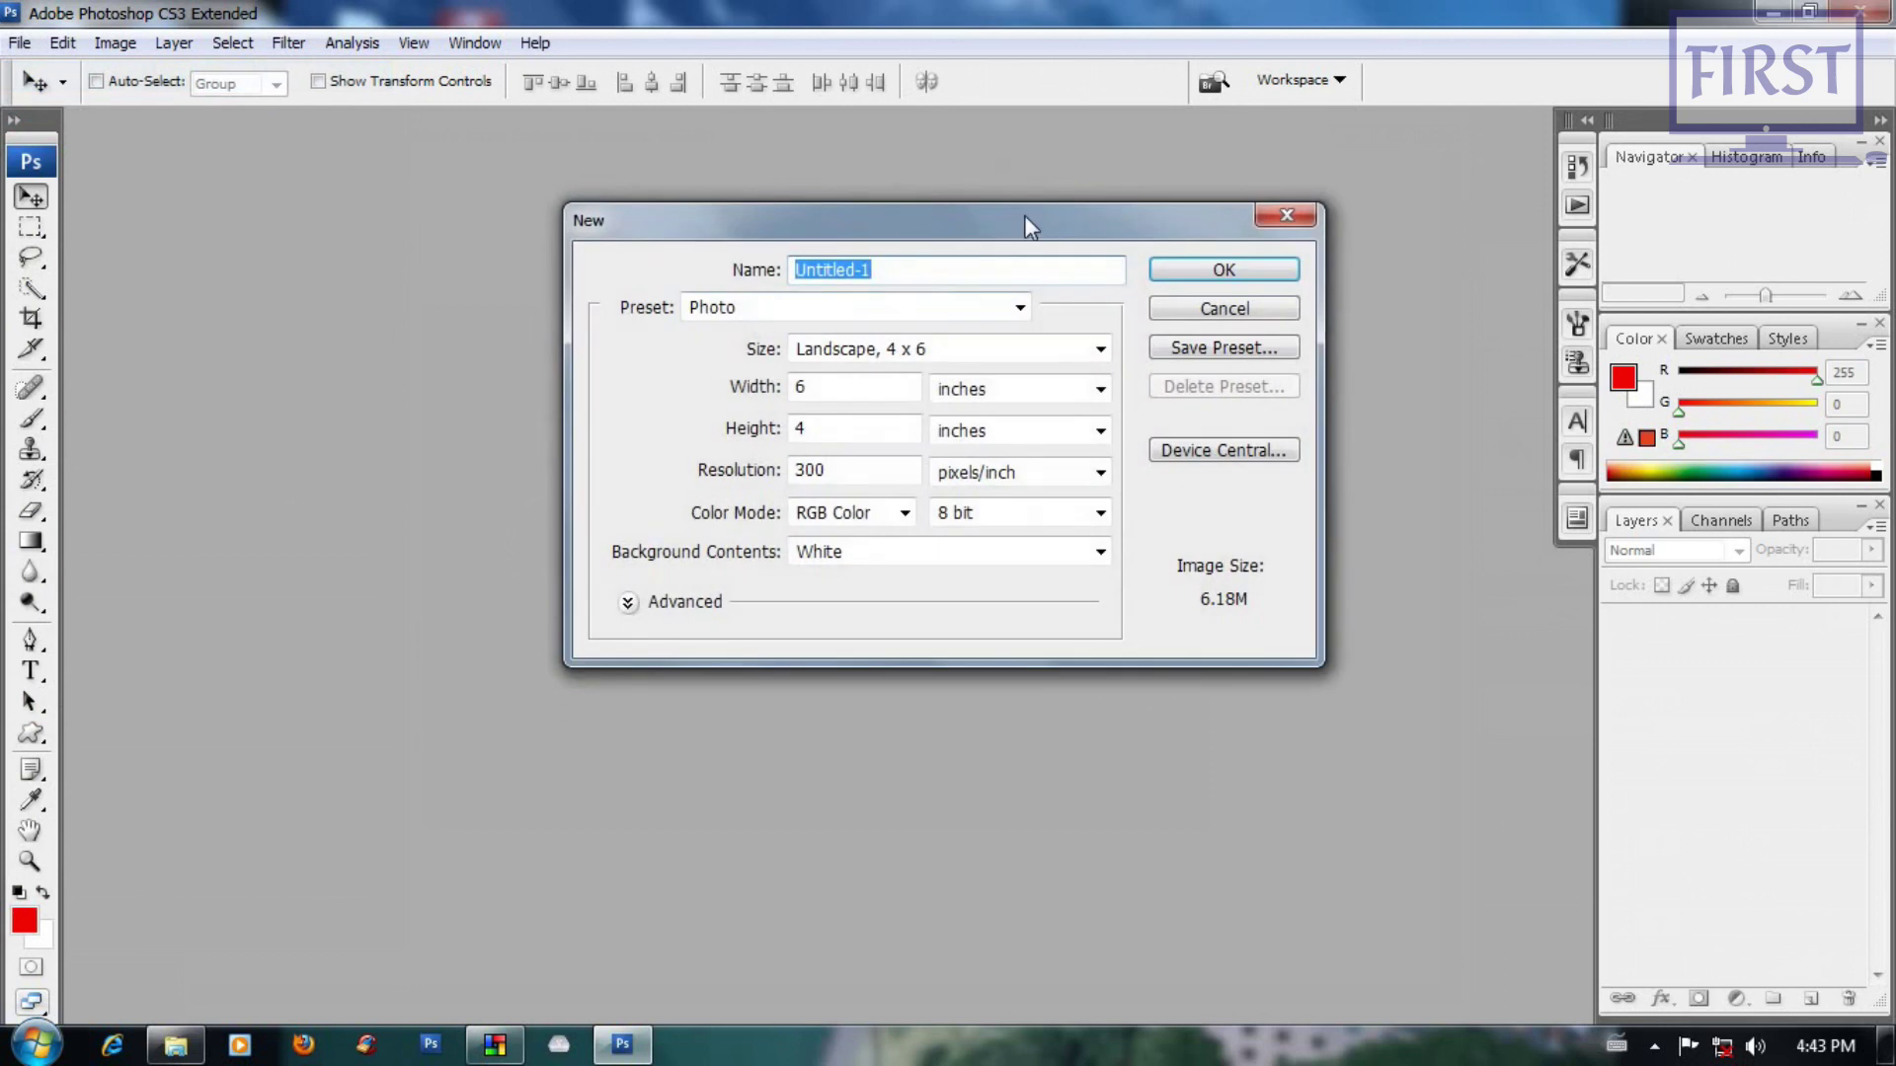
click(1200, 312)
click(19, 42)
click(48, 71)
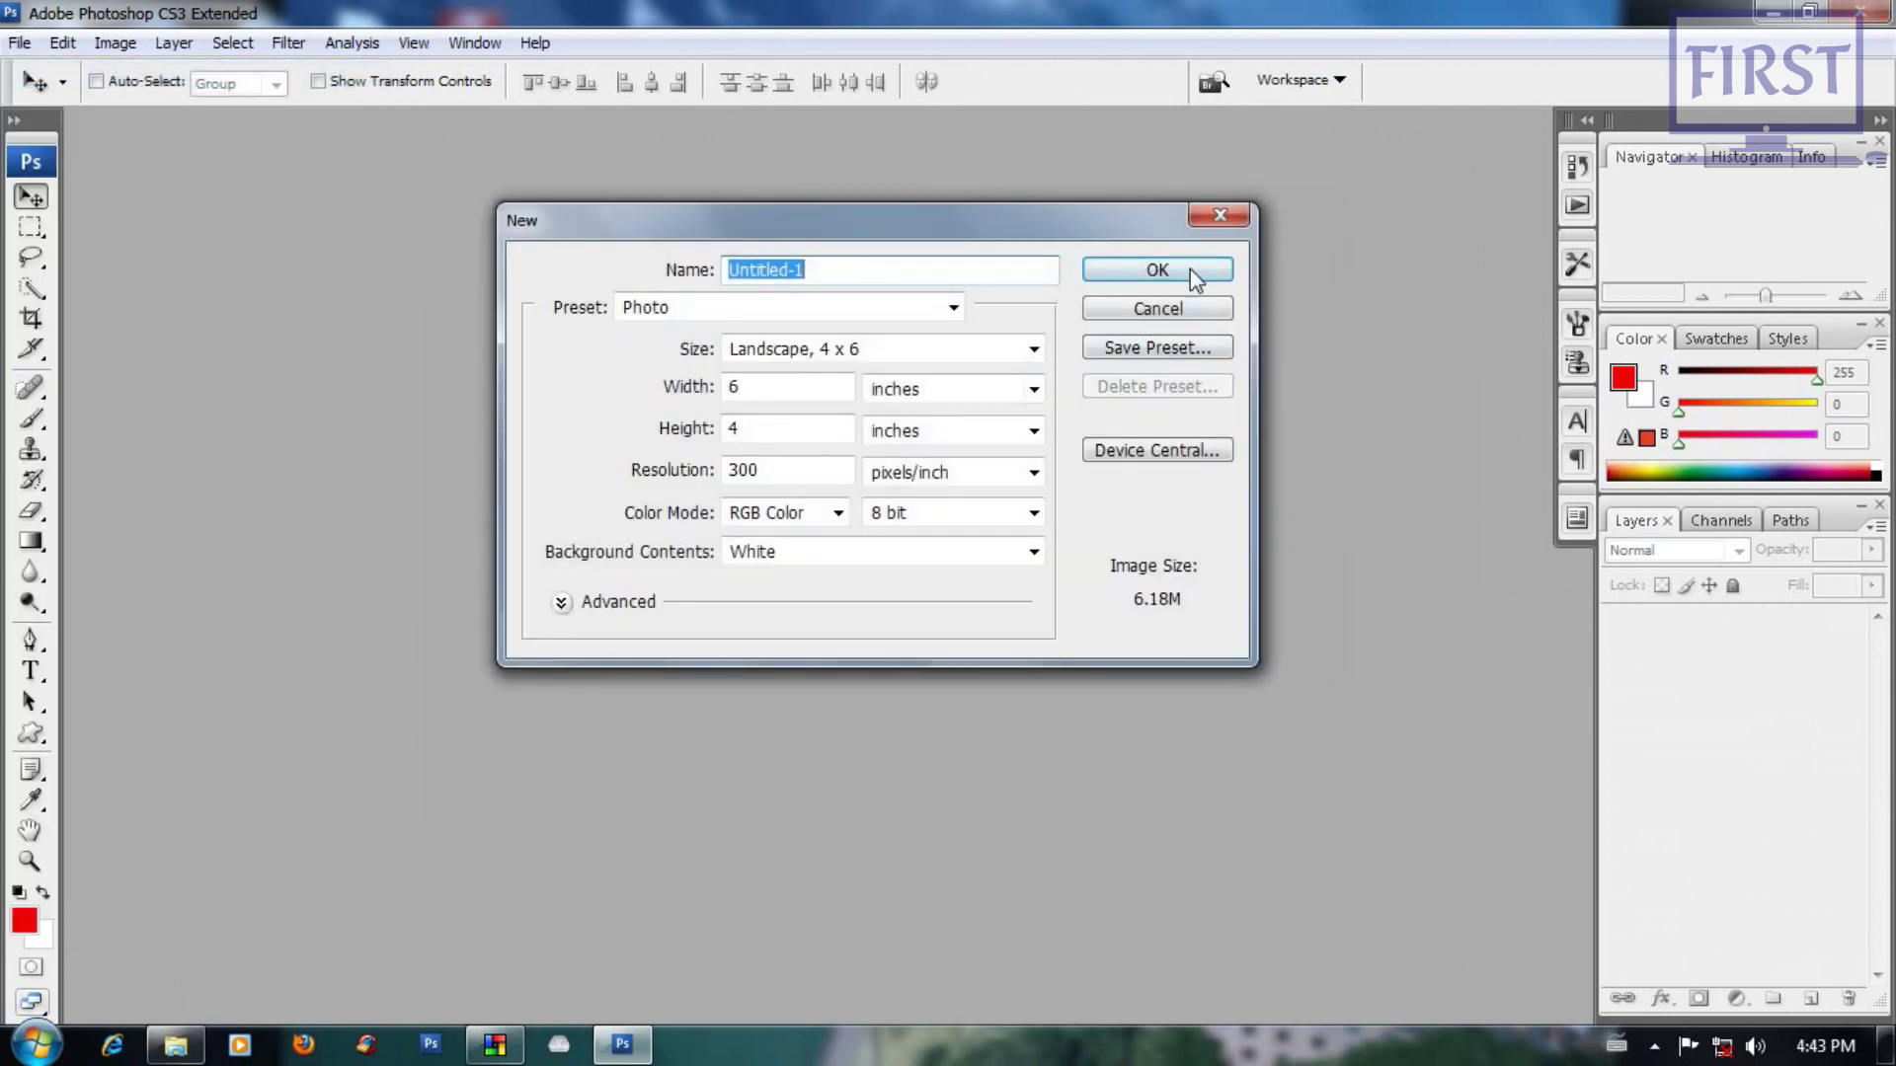
click(1189, 269)
scroll(832, 369, up, 2)
scroll(832, 369, up, 1)
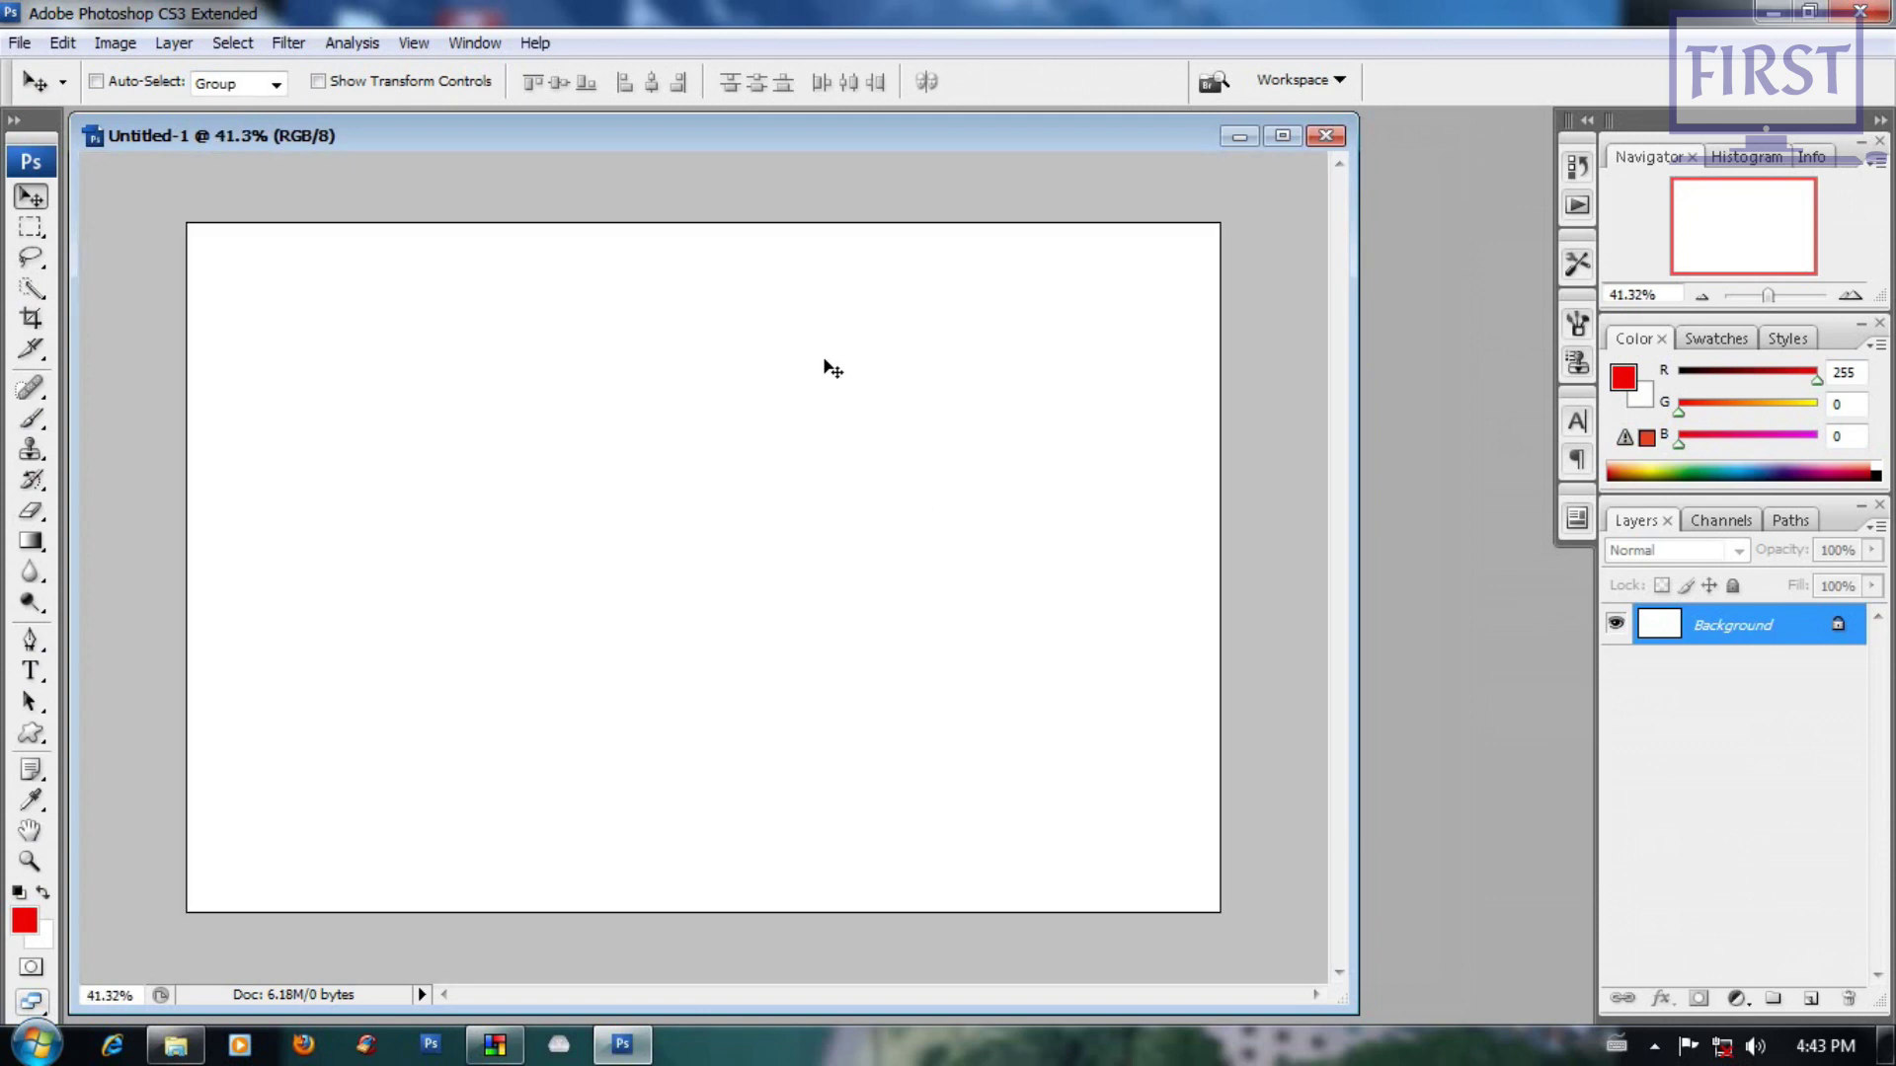
Step: Fill the canvas with black and type the text at mid-canvas
click(19, 893)
key(alt+BackSpace)
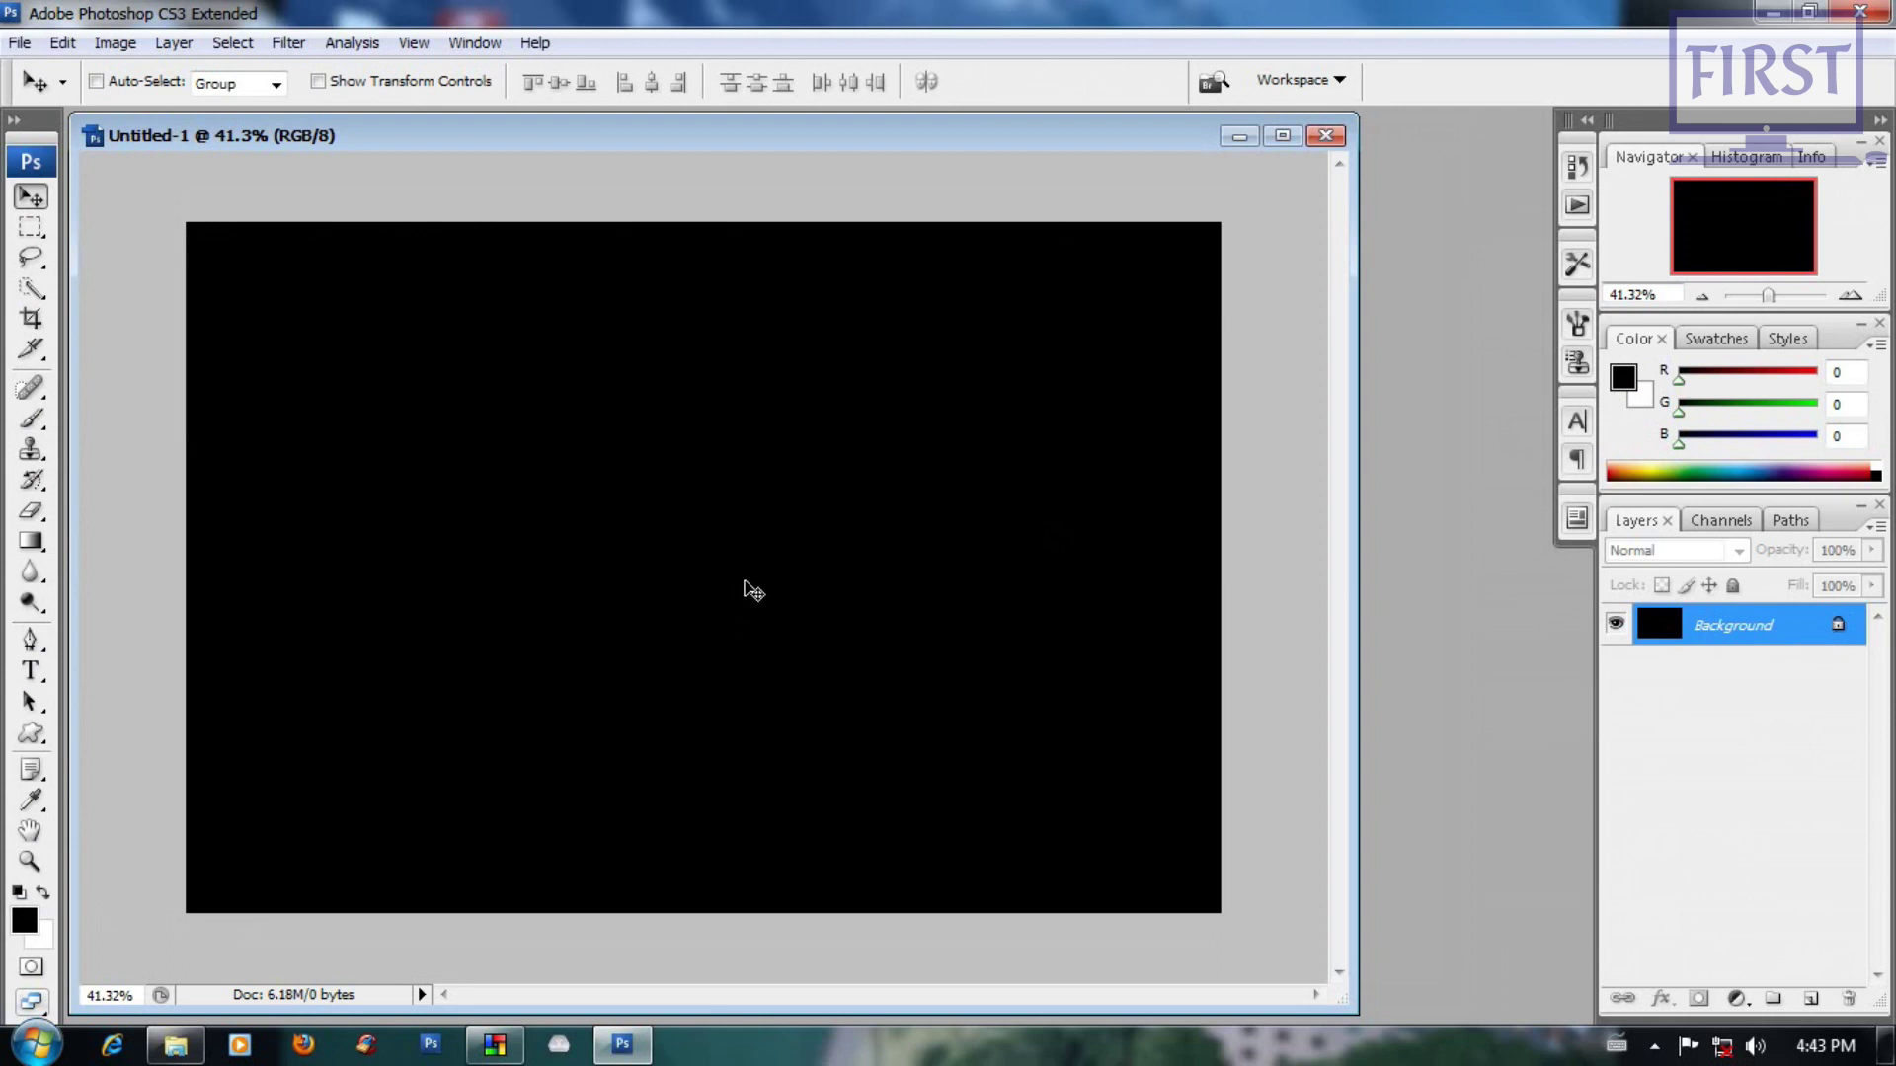
key(t)
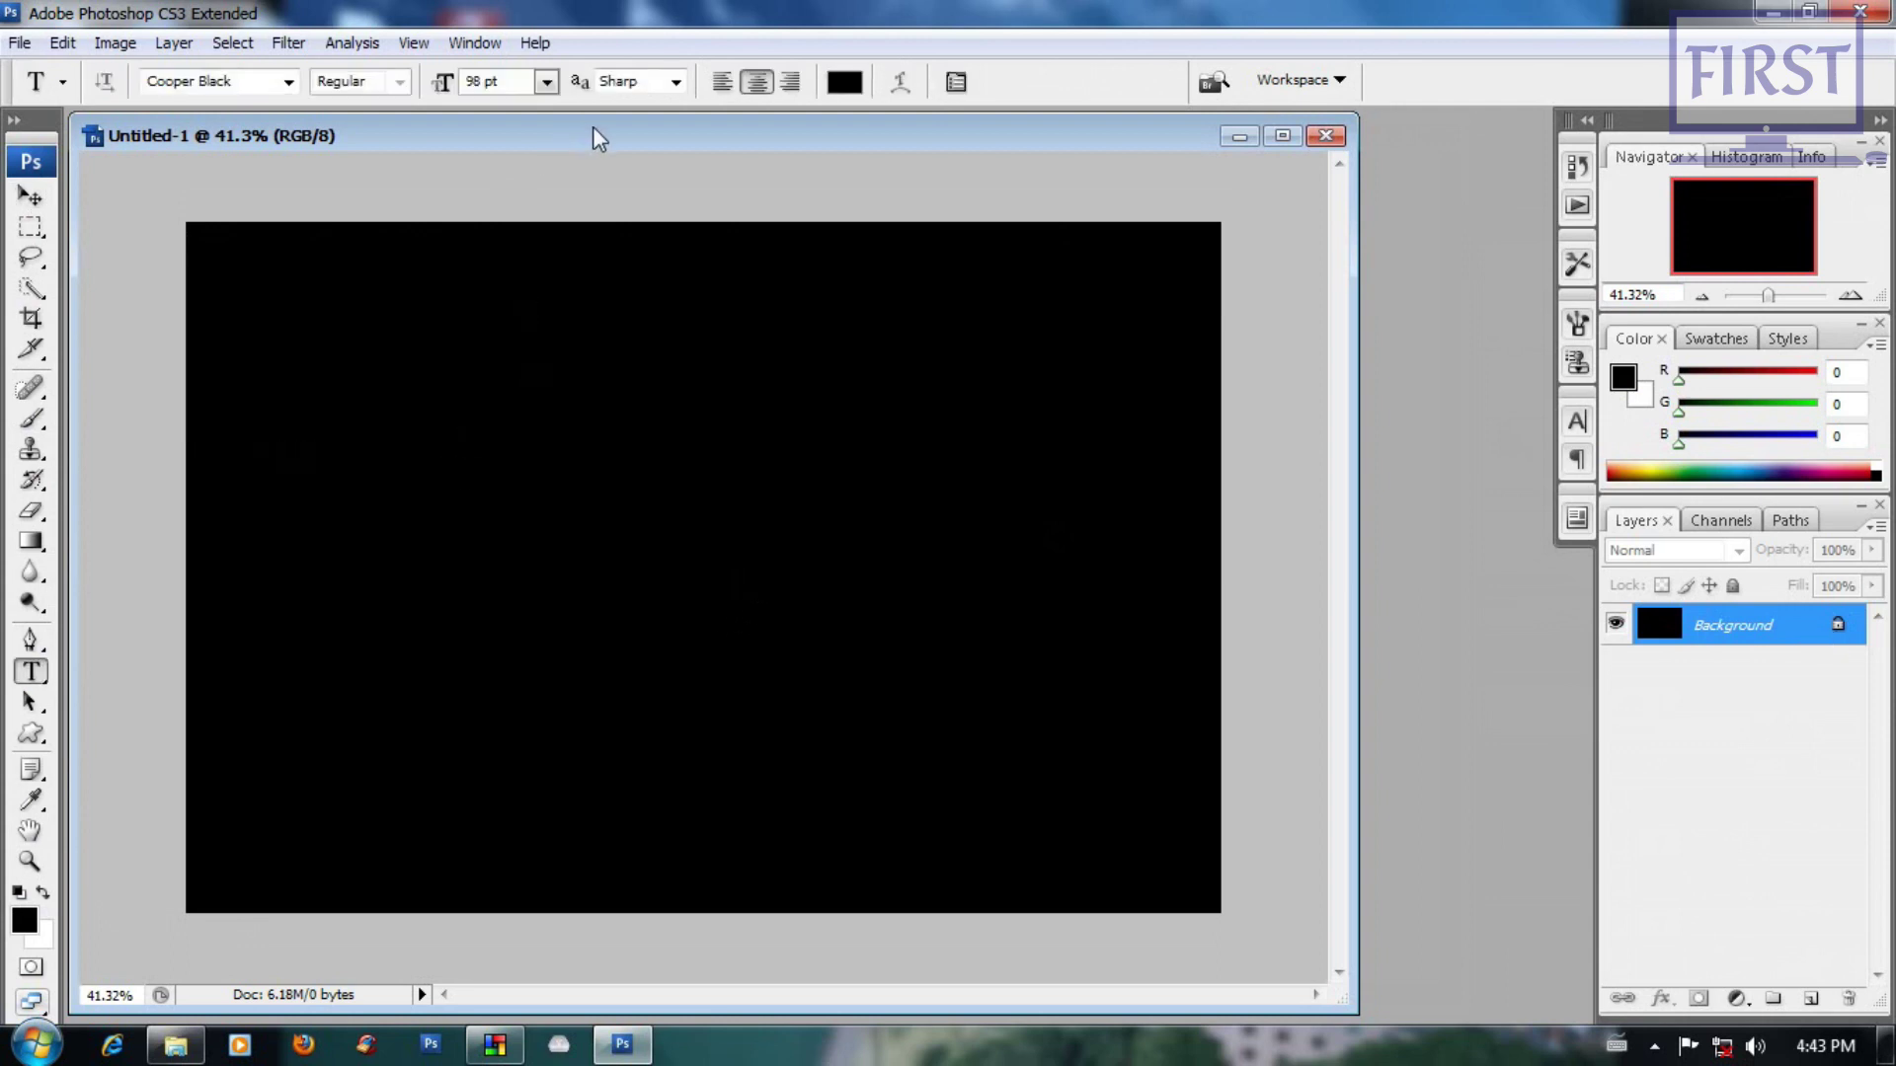
drag(596, 135, 624, 137)
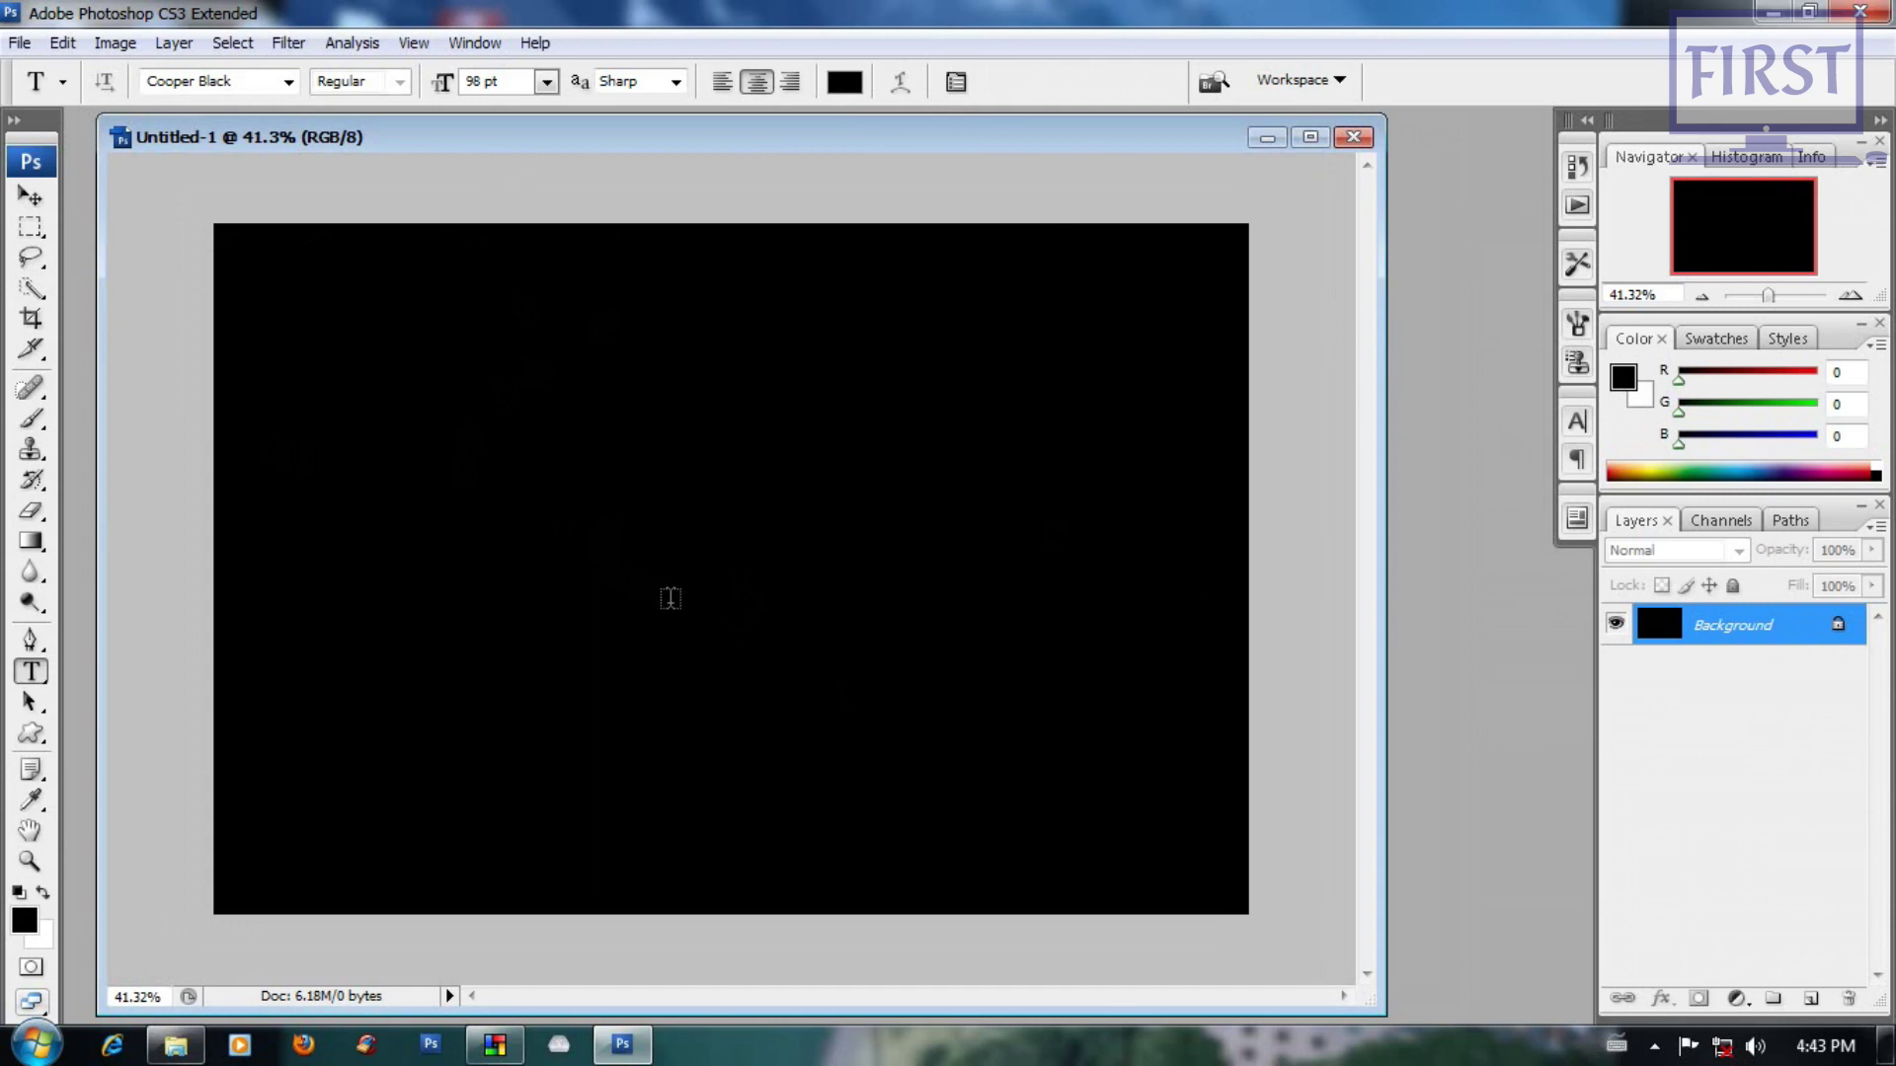
click(670, 600)
text(FIRST T)
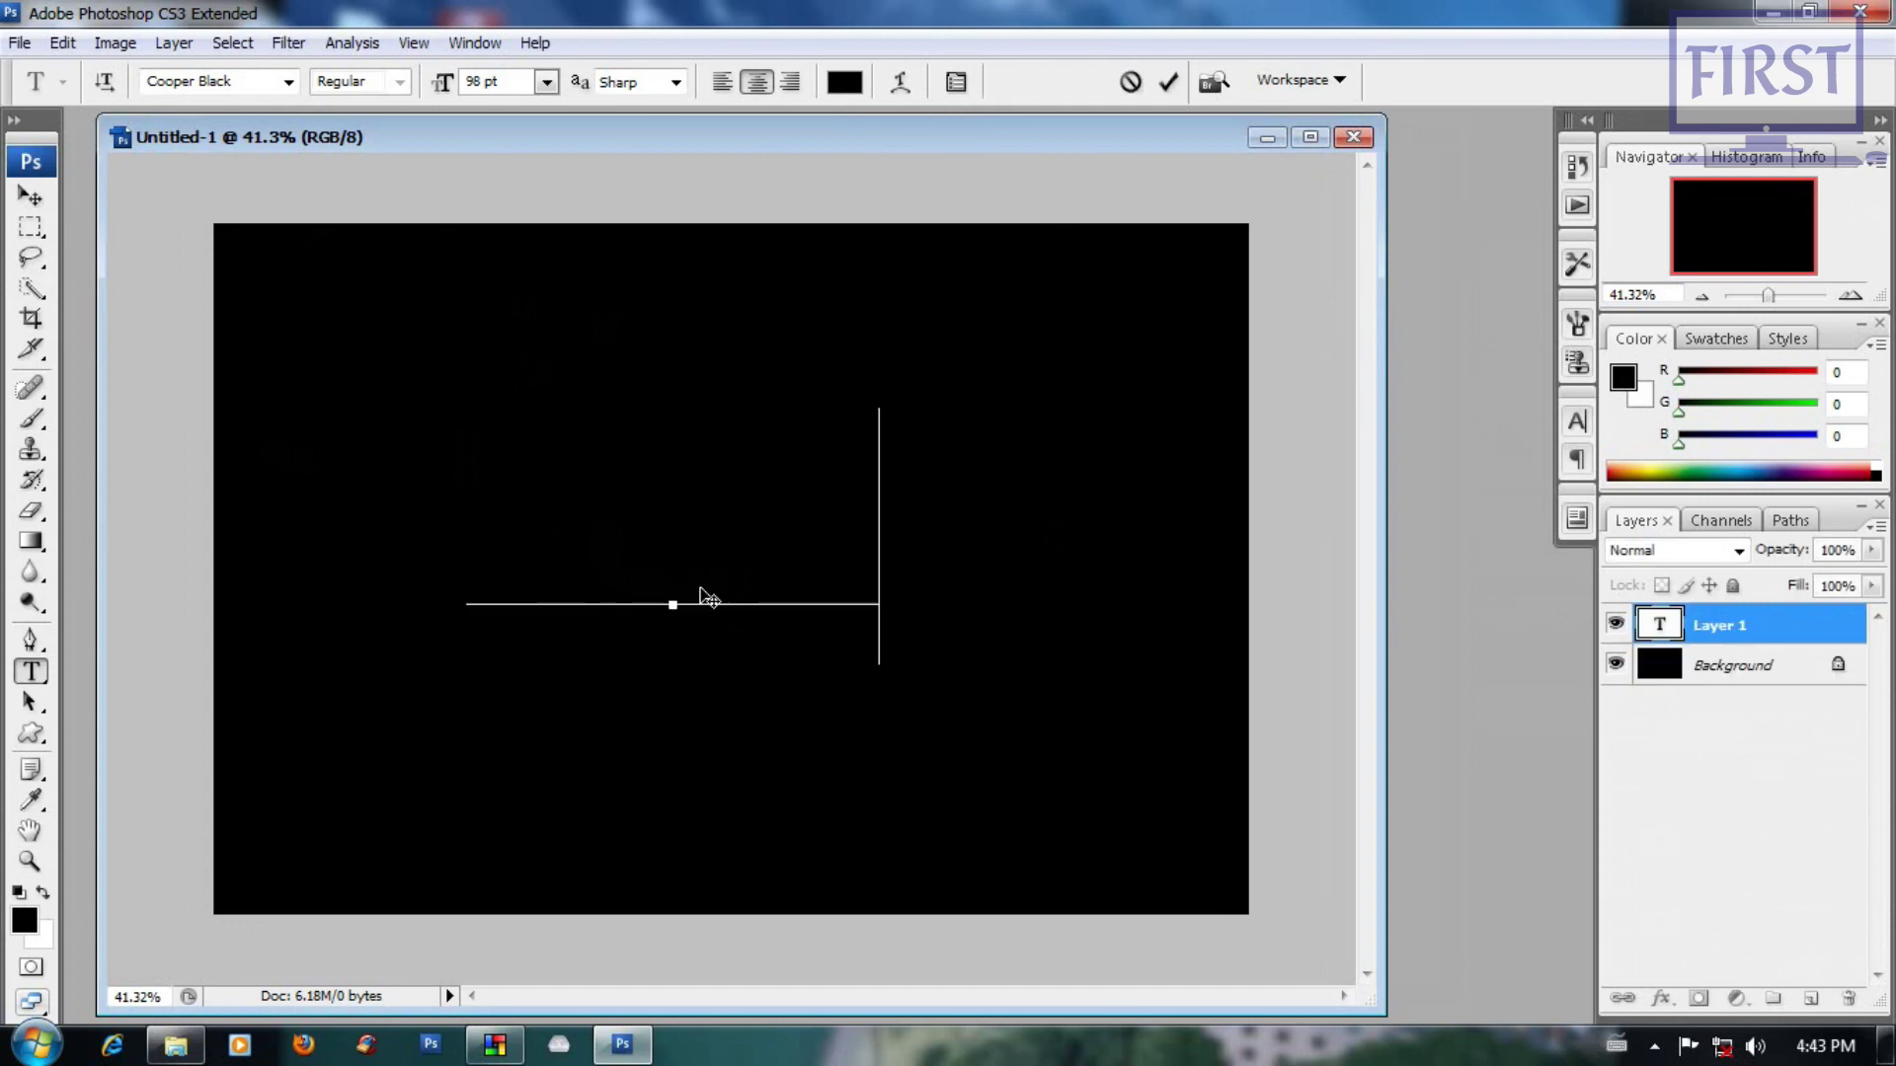
text(UTORS UK)
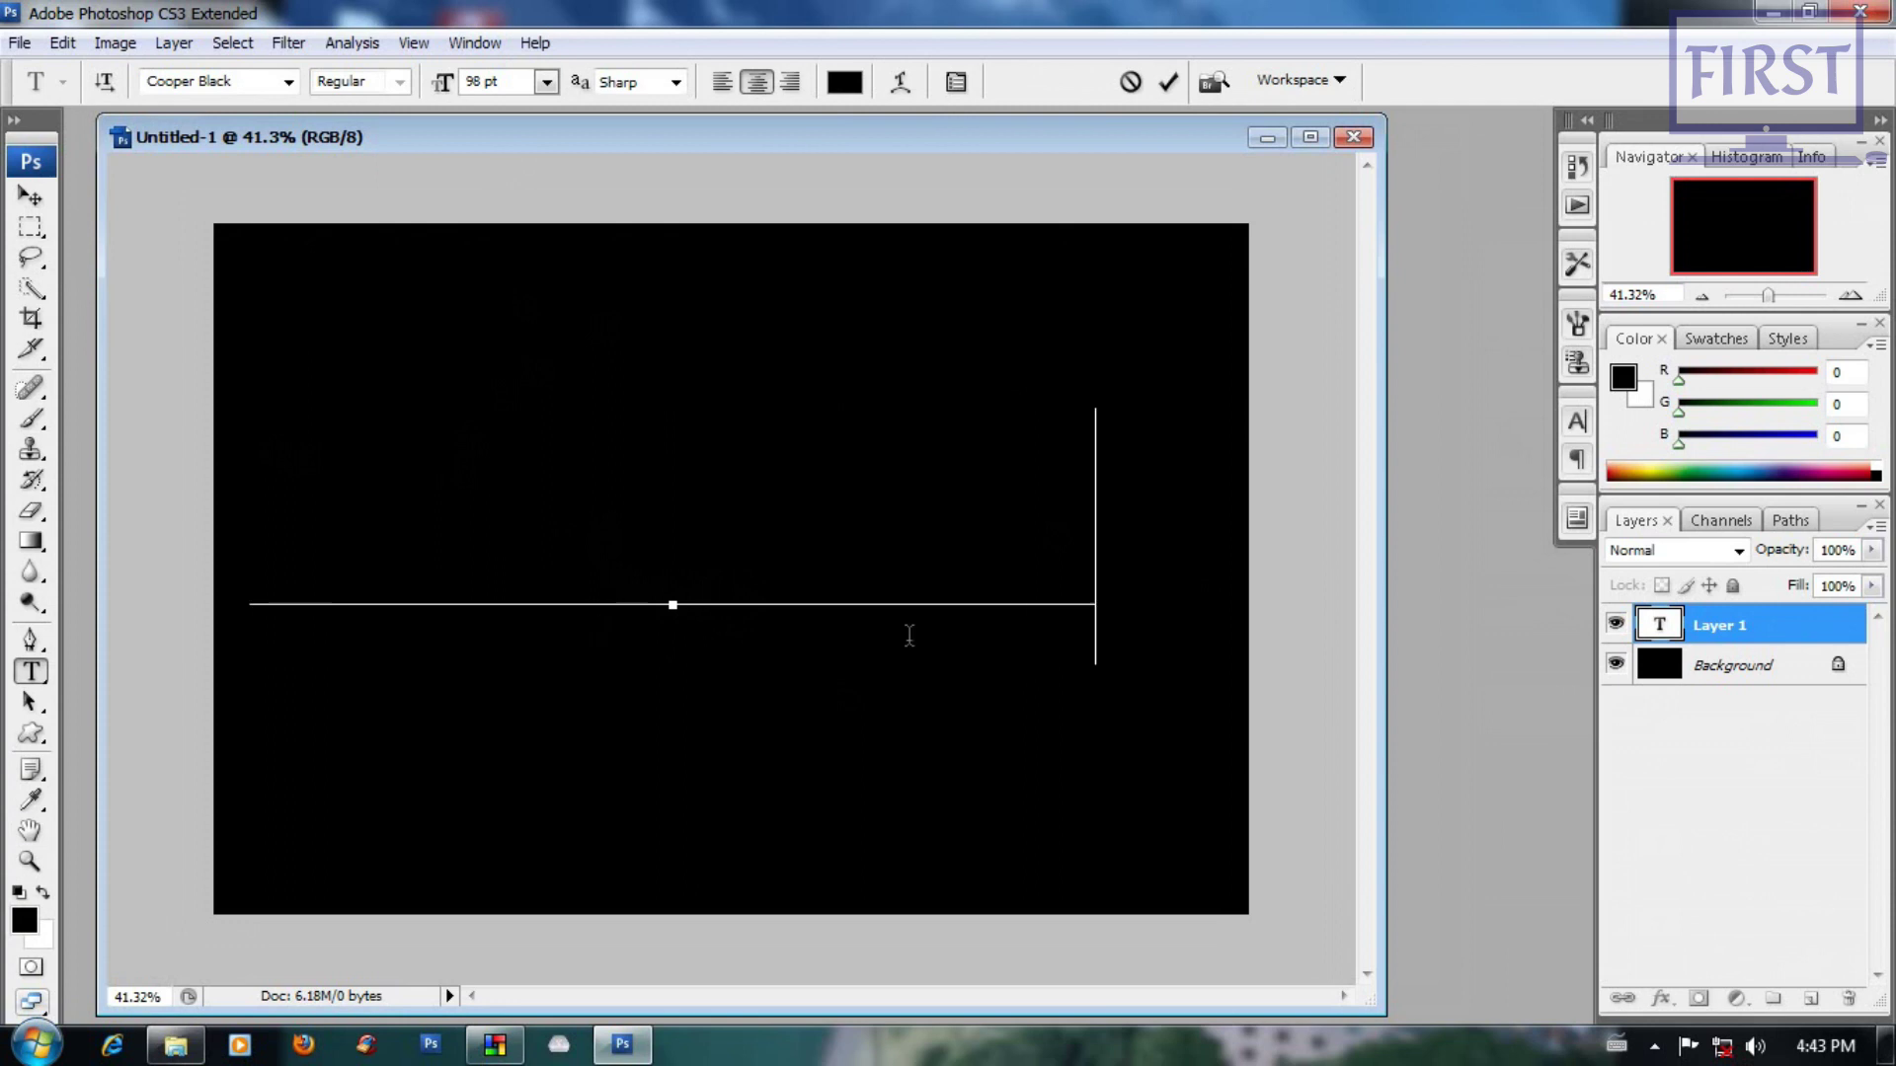
Step: Centre the text block, colour it white #ffffff, and commit the Golden layer
key(ctrl+a)
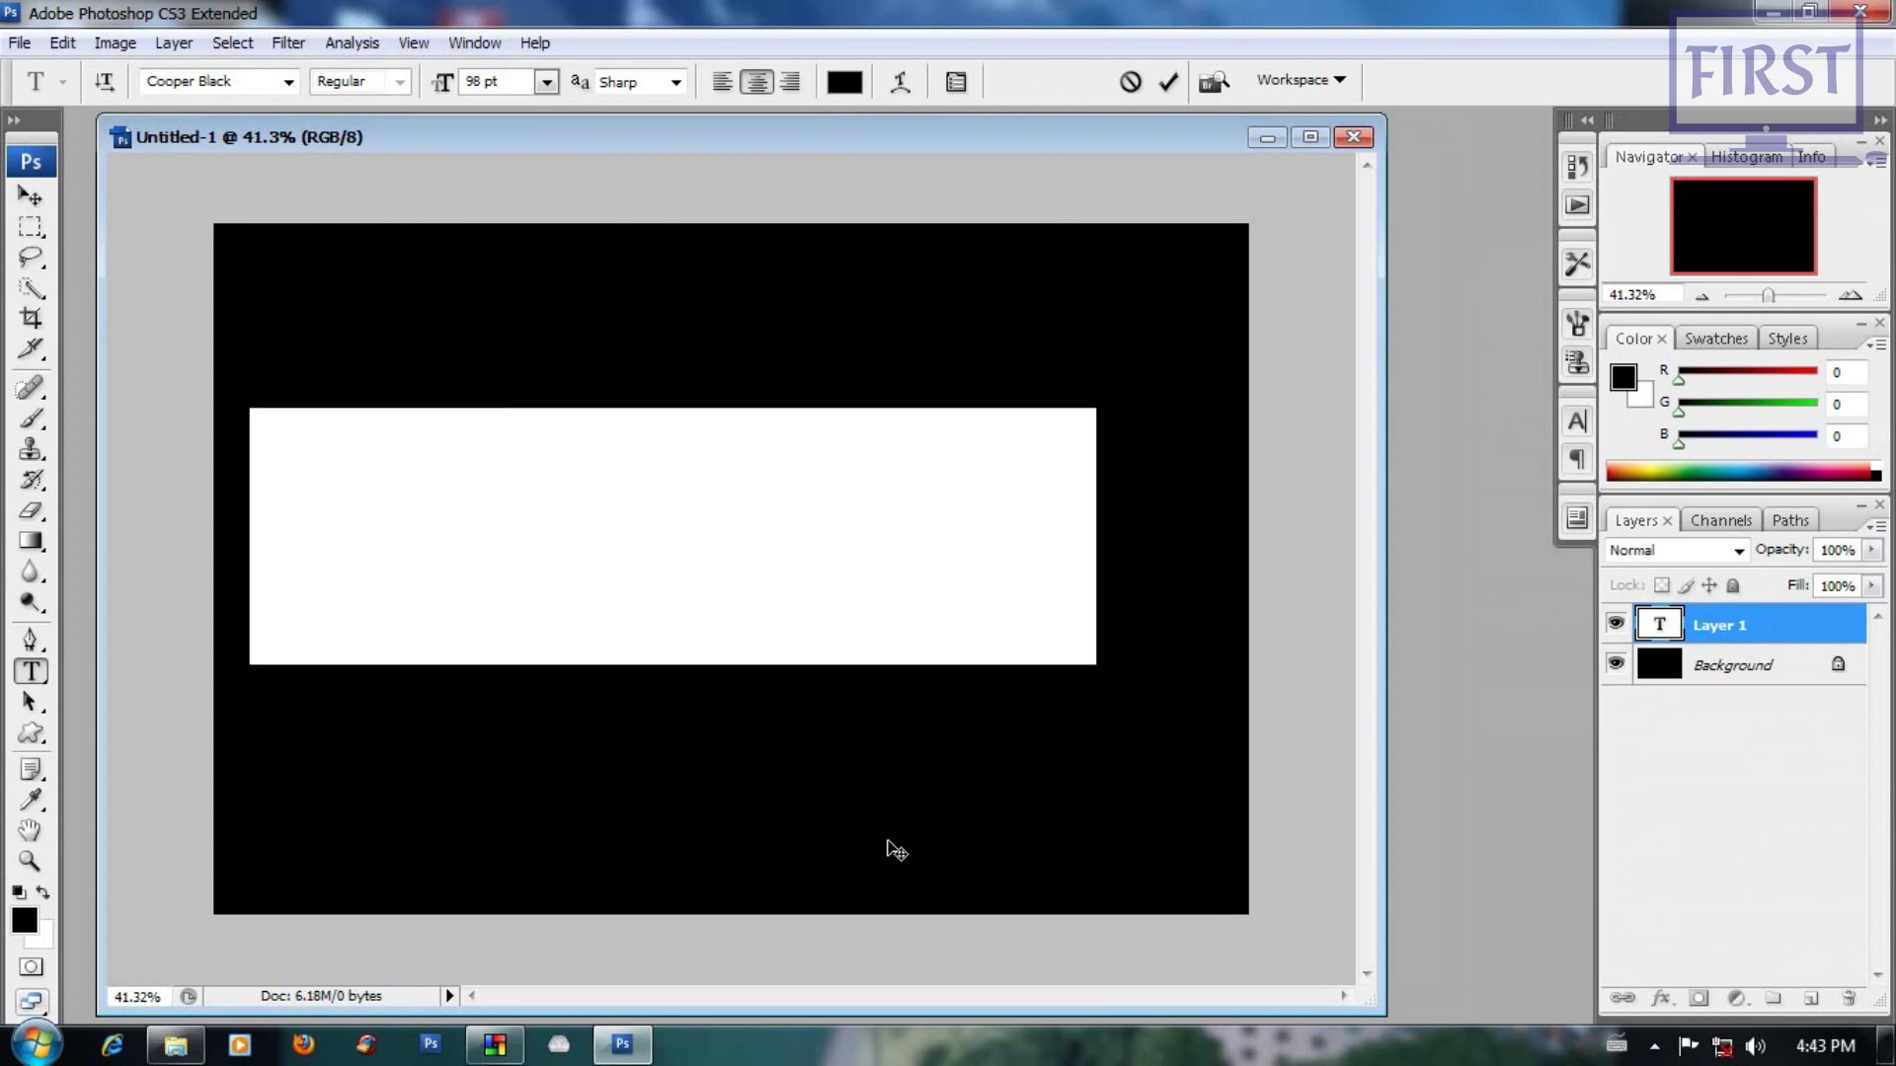
drag(847, 815, 896, 823)
drag(756, 762, 777, 786)
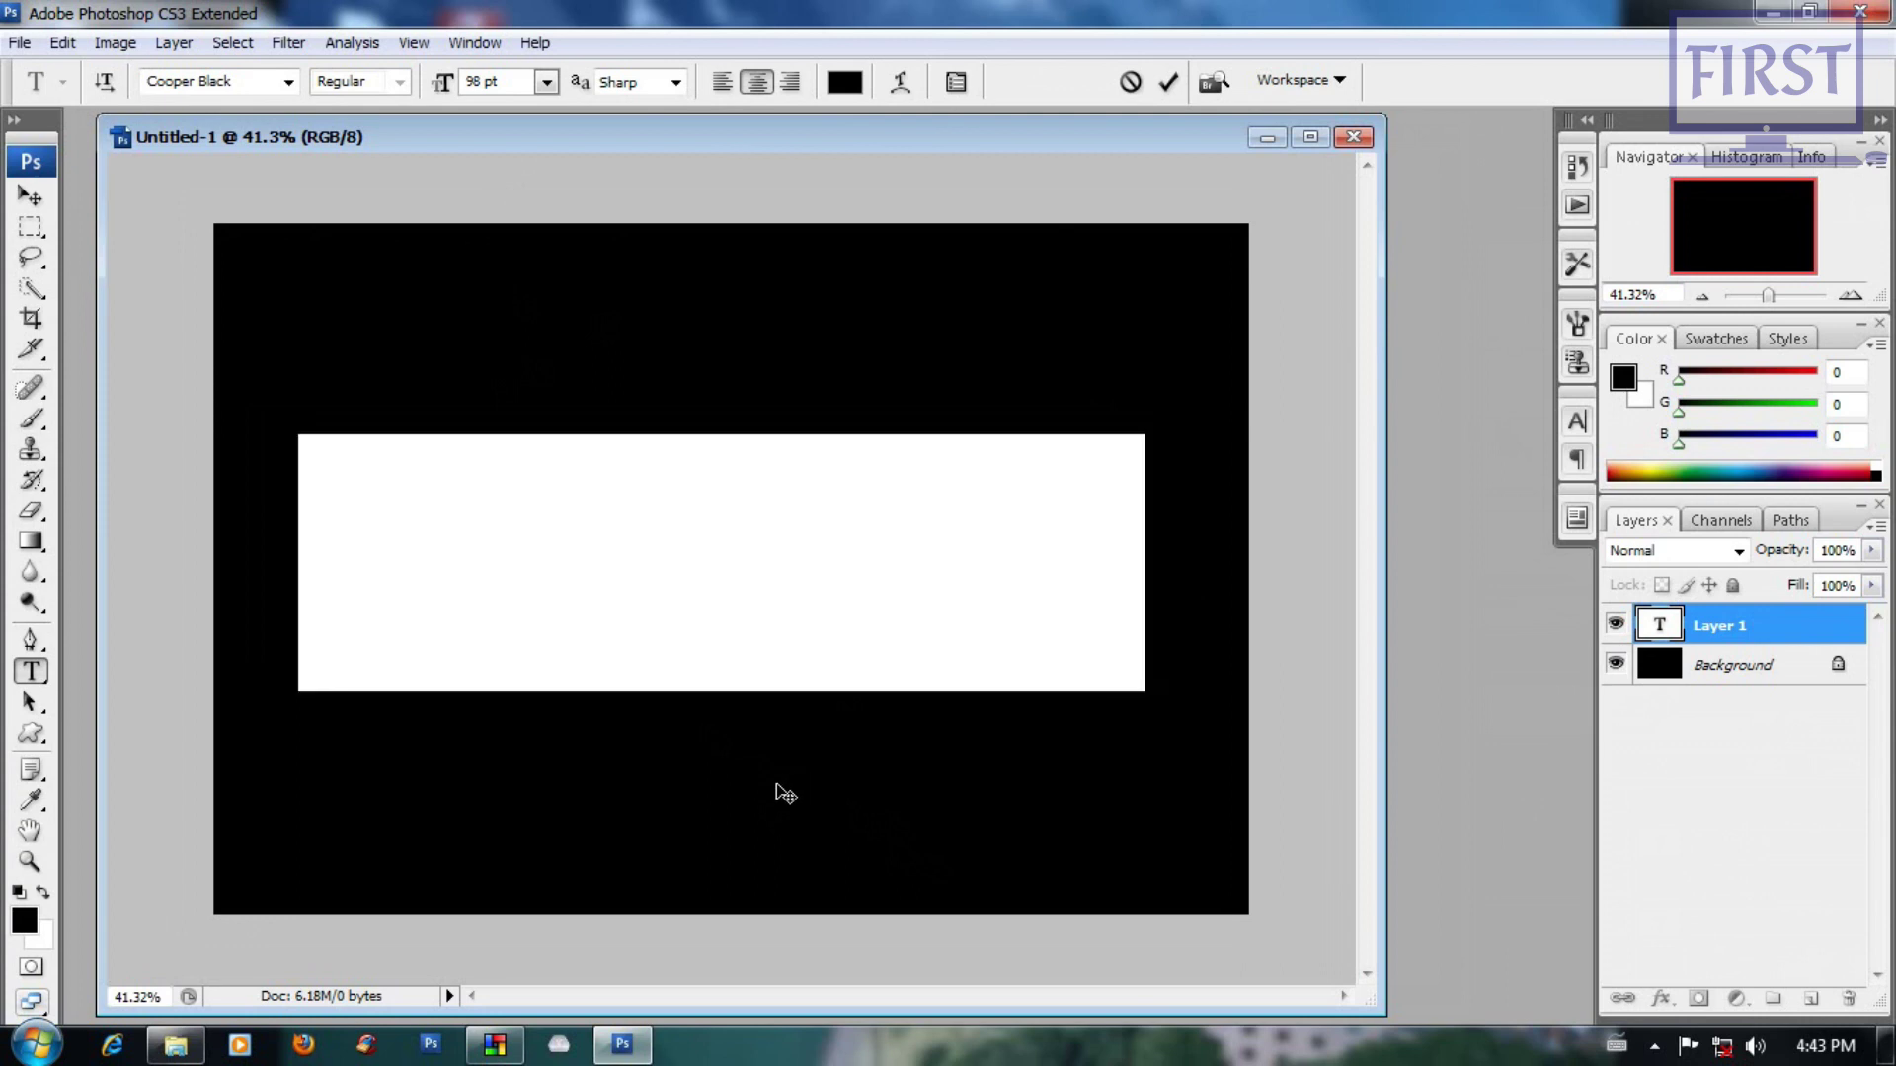
drag(776, 785, 773, 788)
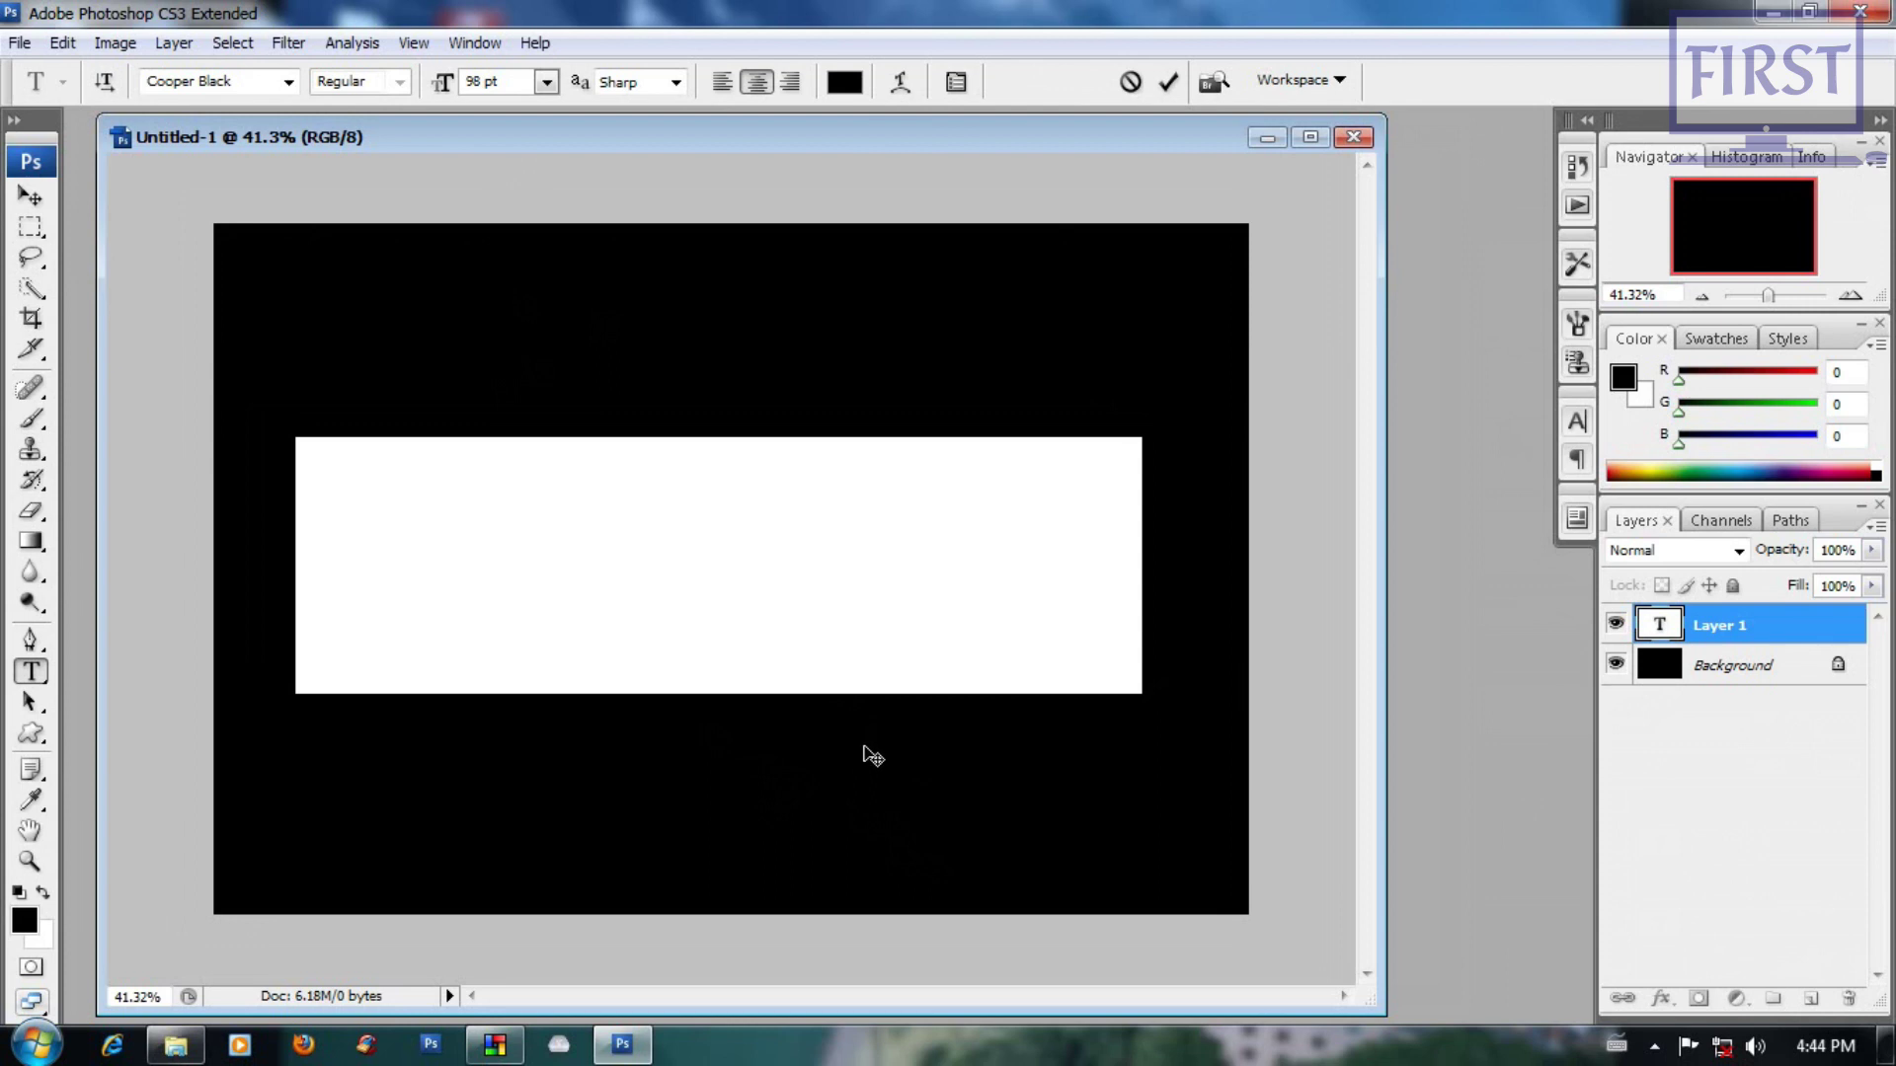
click(861, 93)
text(ffffff)
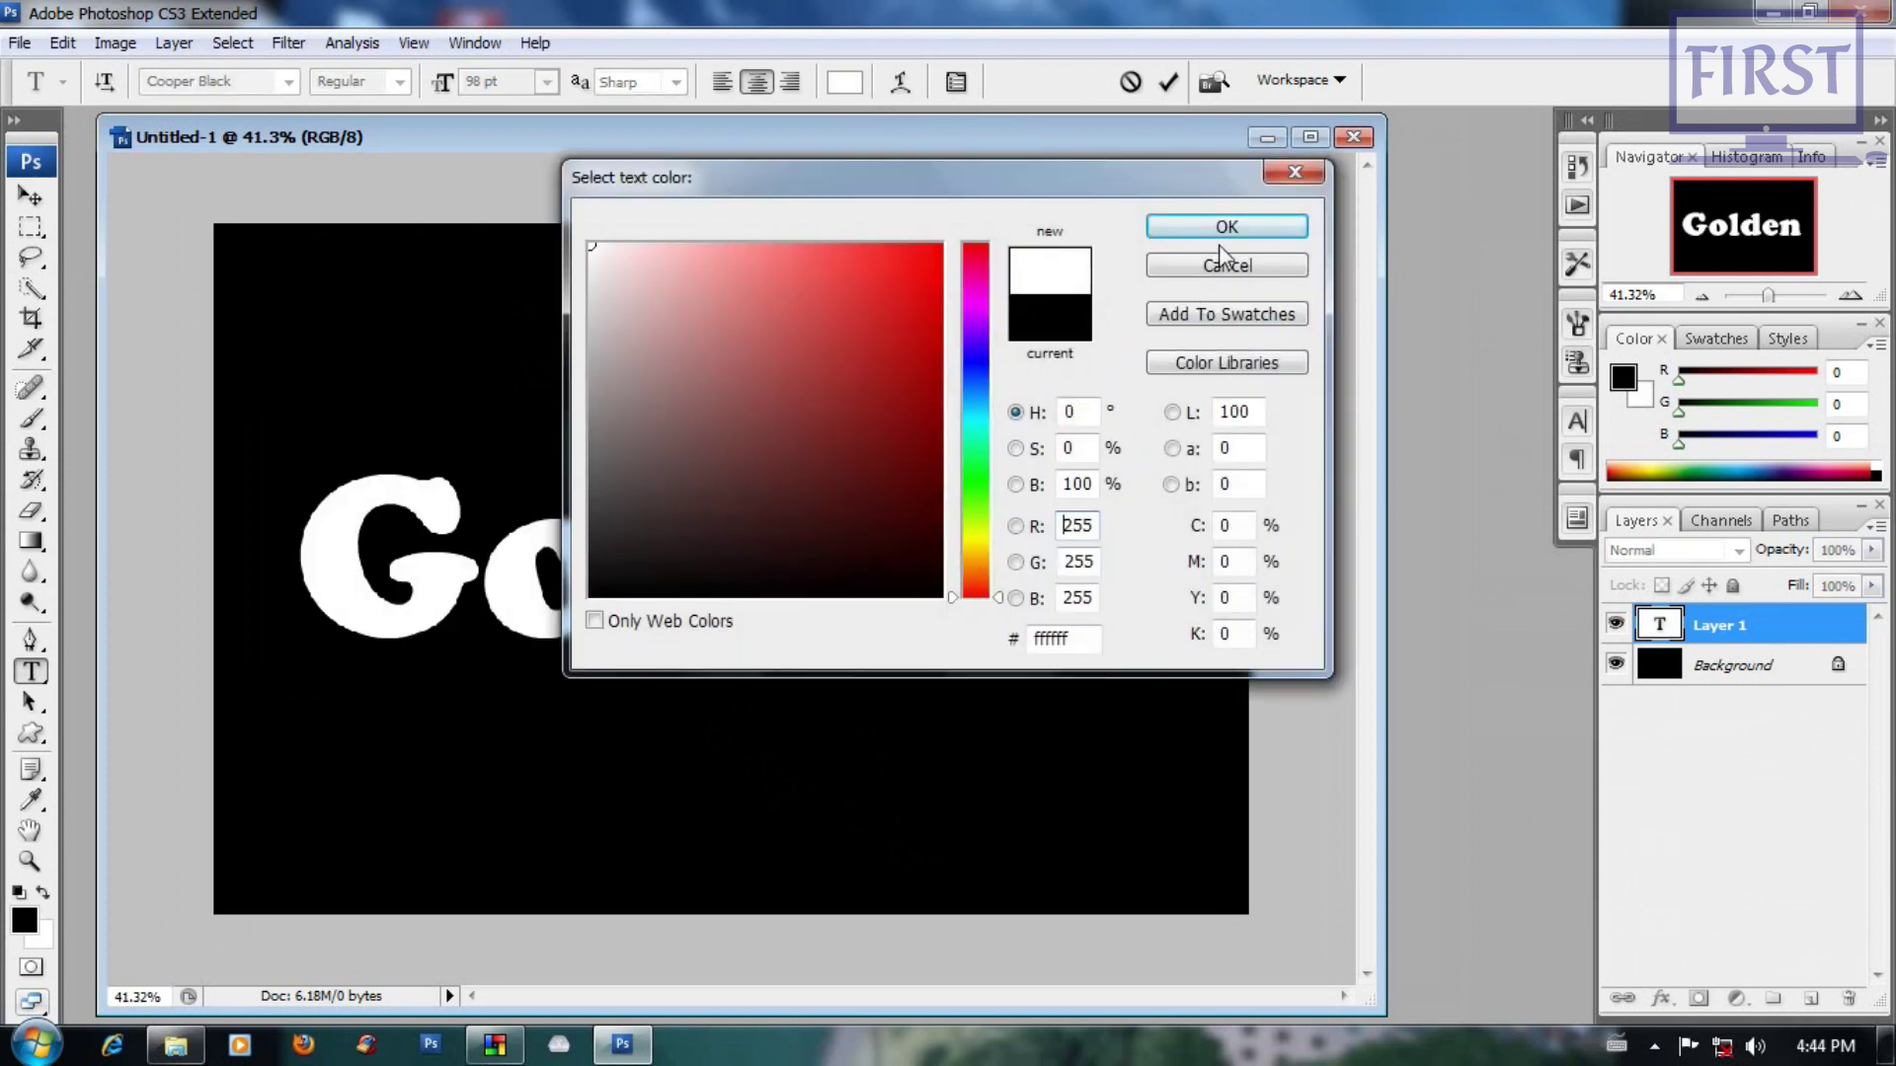
click(1226, 227)
click(29, 194)
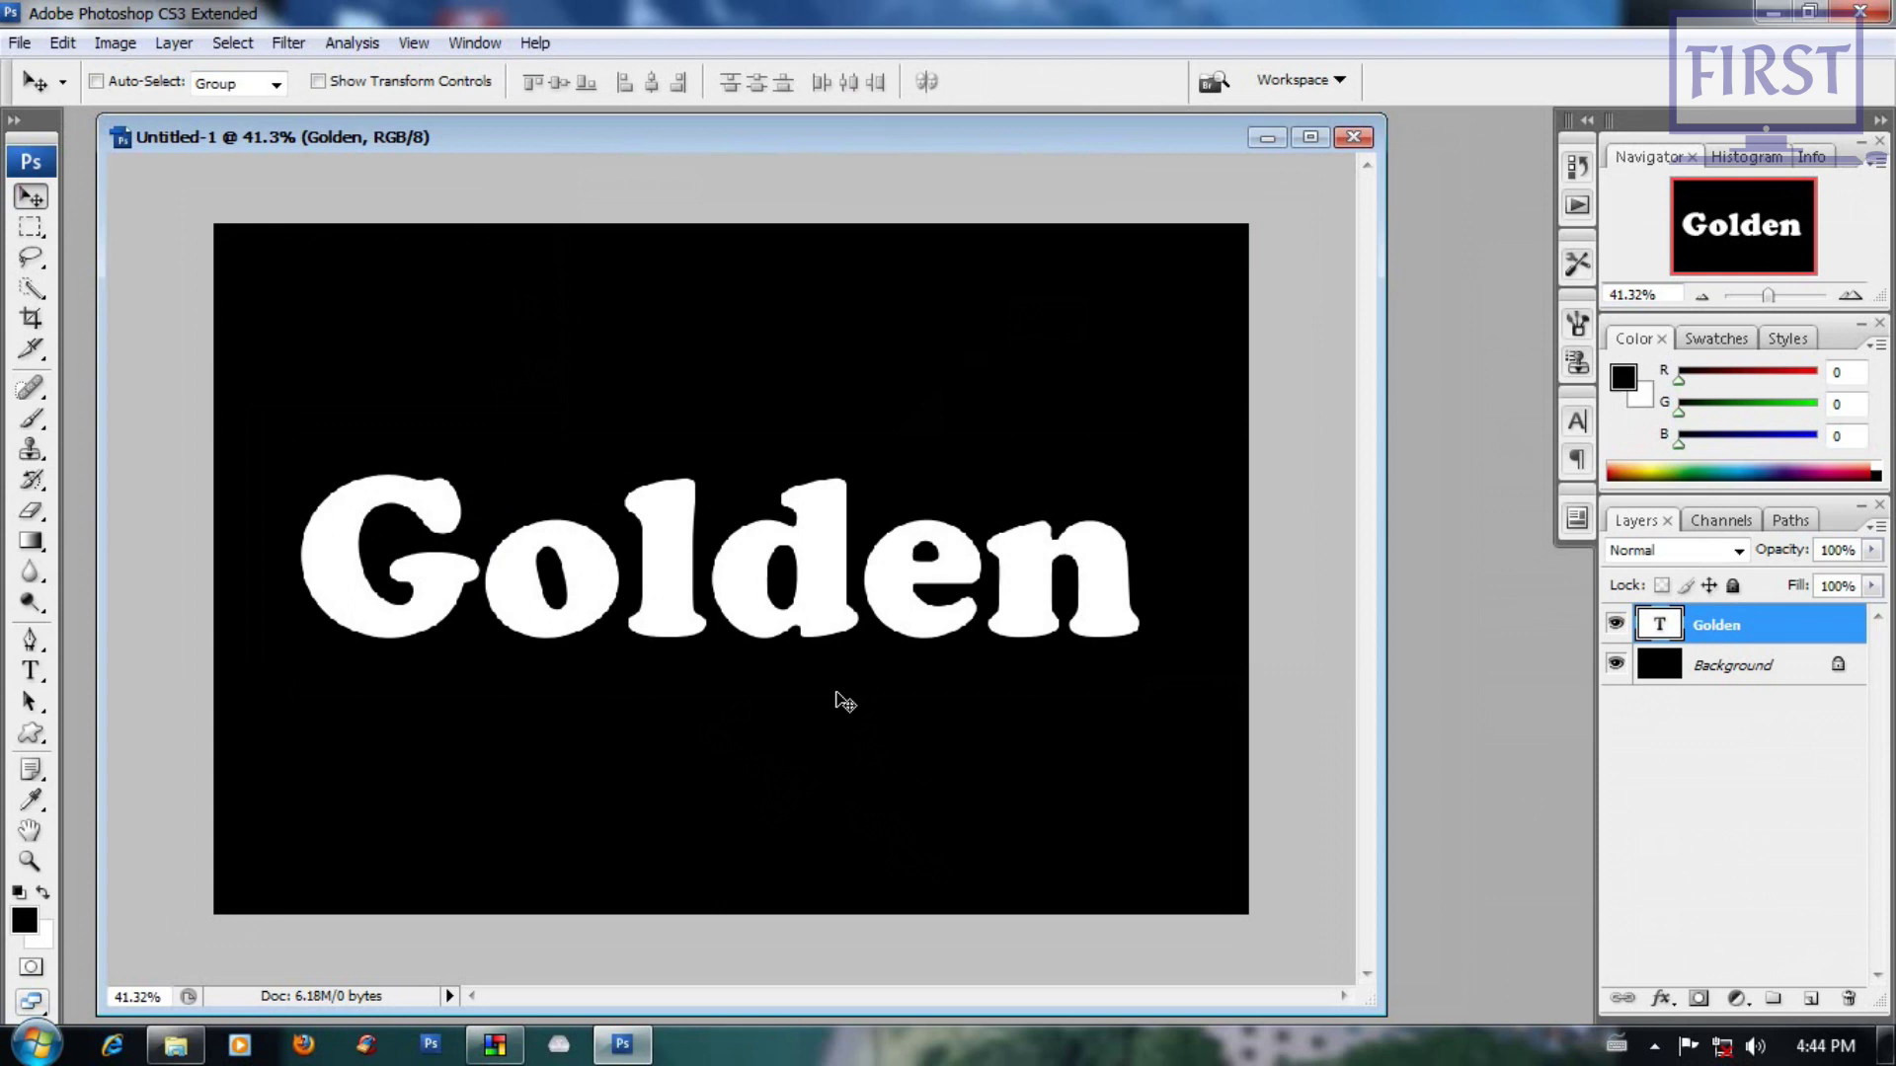
Step: Move Golden slightly down-right and load its letters as a selection
scroll(845, 701, down, 1)
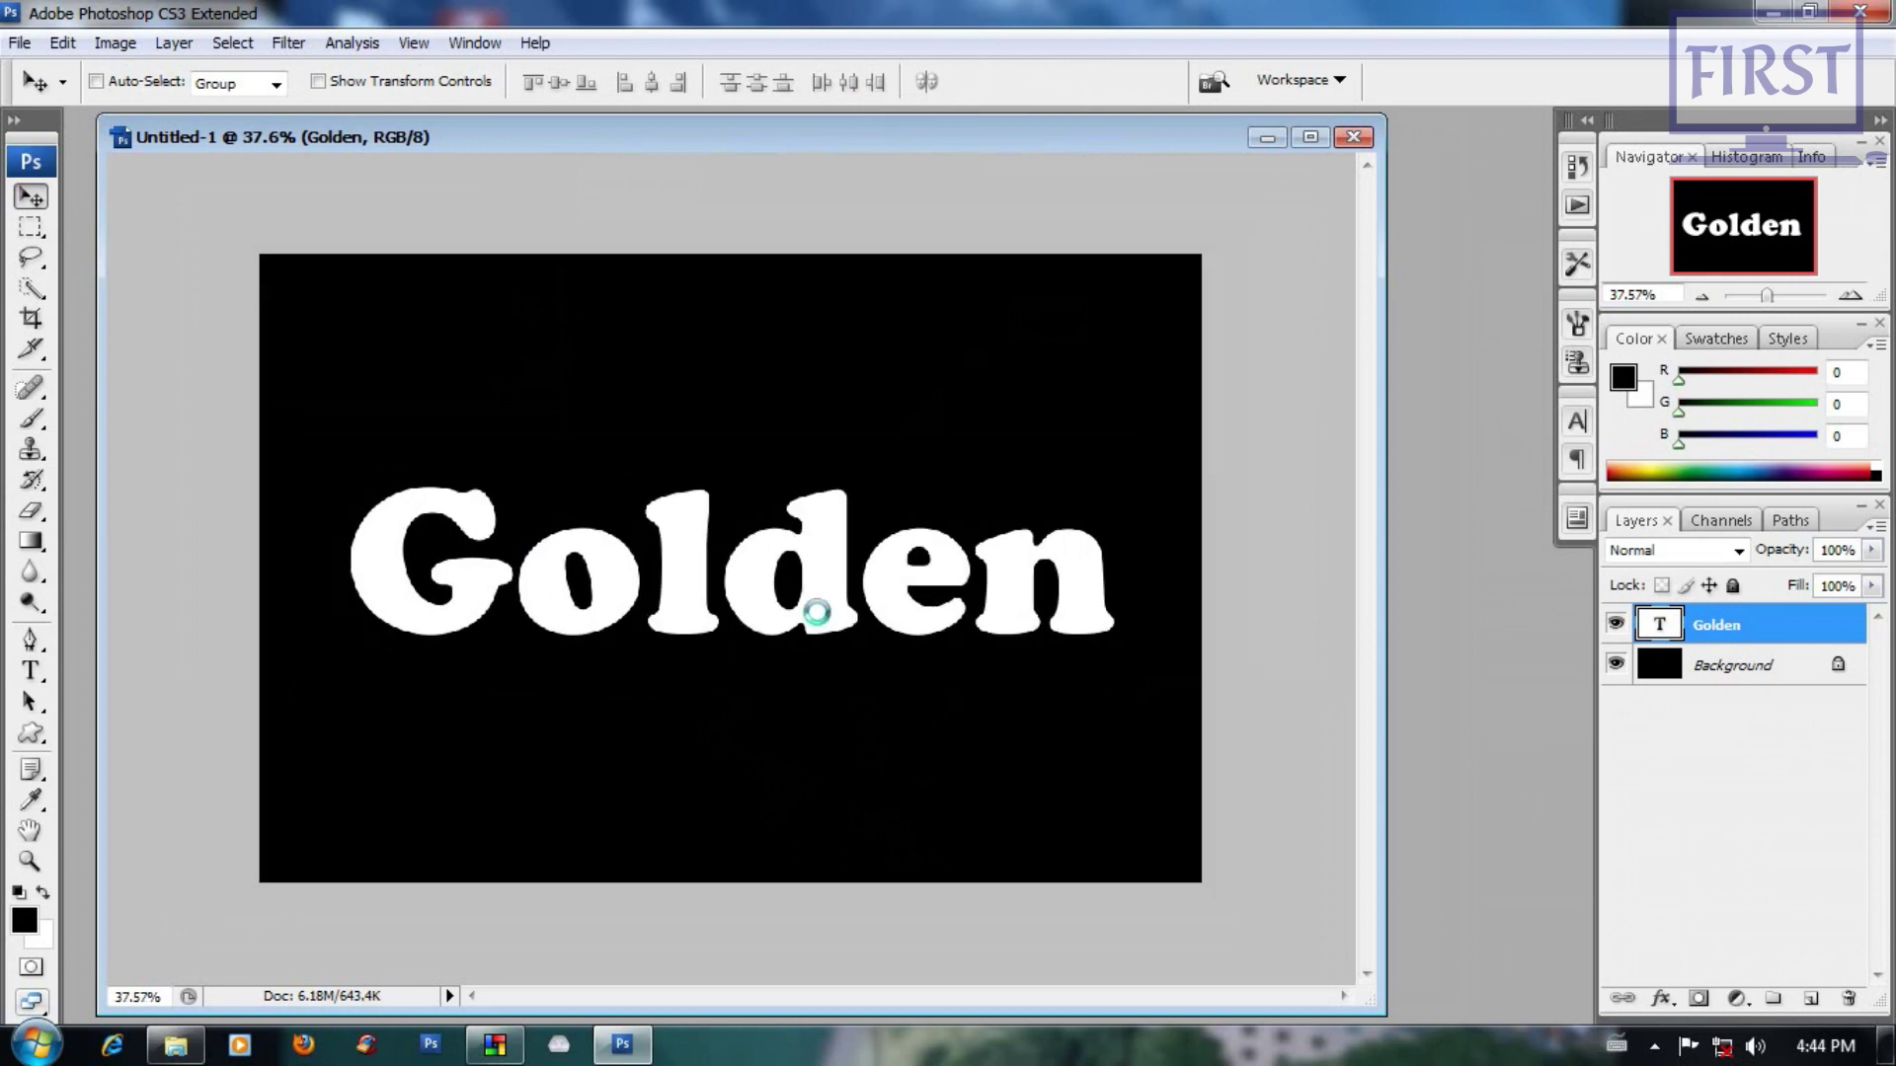
click(28, 678)
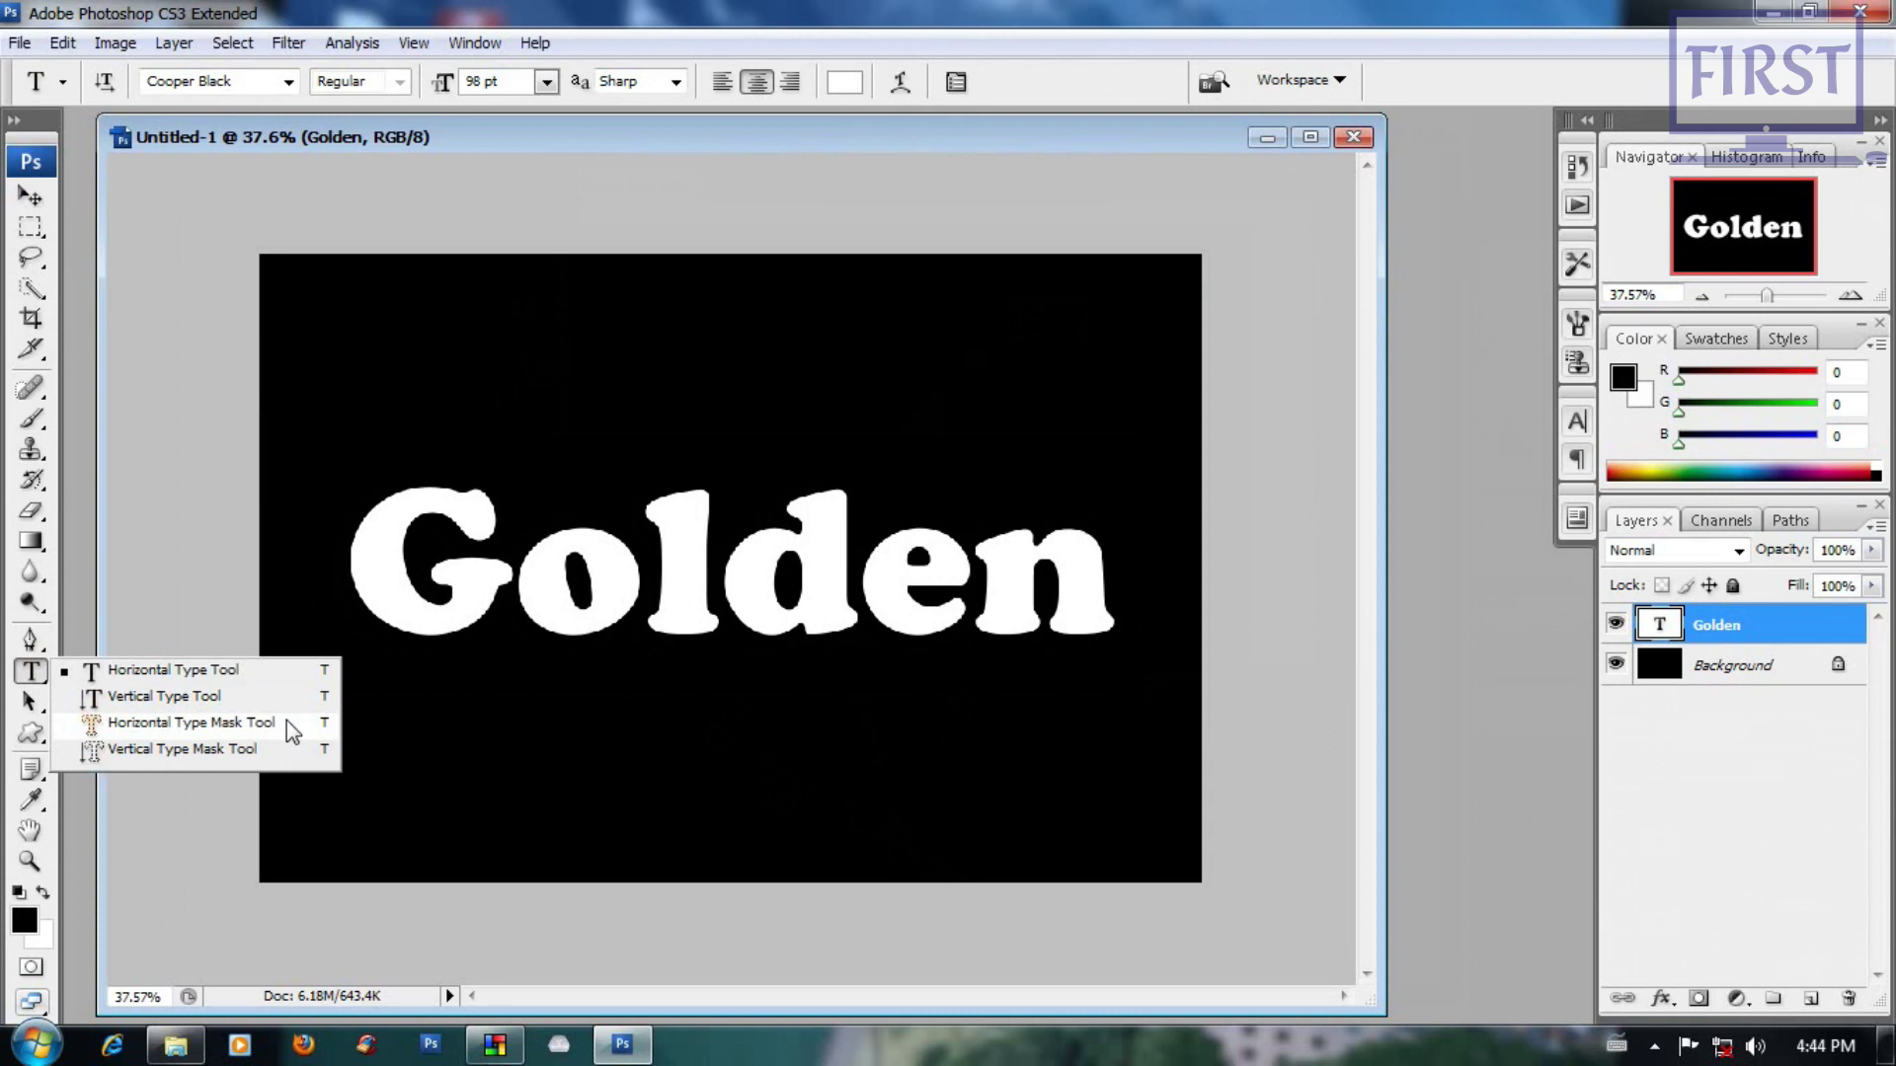
click(30, 197)
mouse_move(609, 555)
mouse_down()
mouse_move(624, 578)
mouse_move(624, 543)
mouse_move(635, 585)
mouse_up()
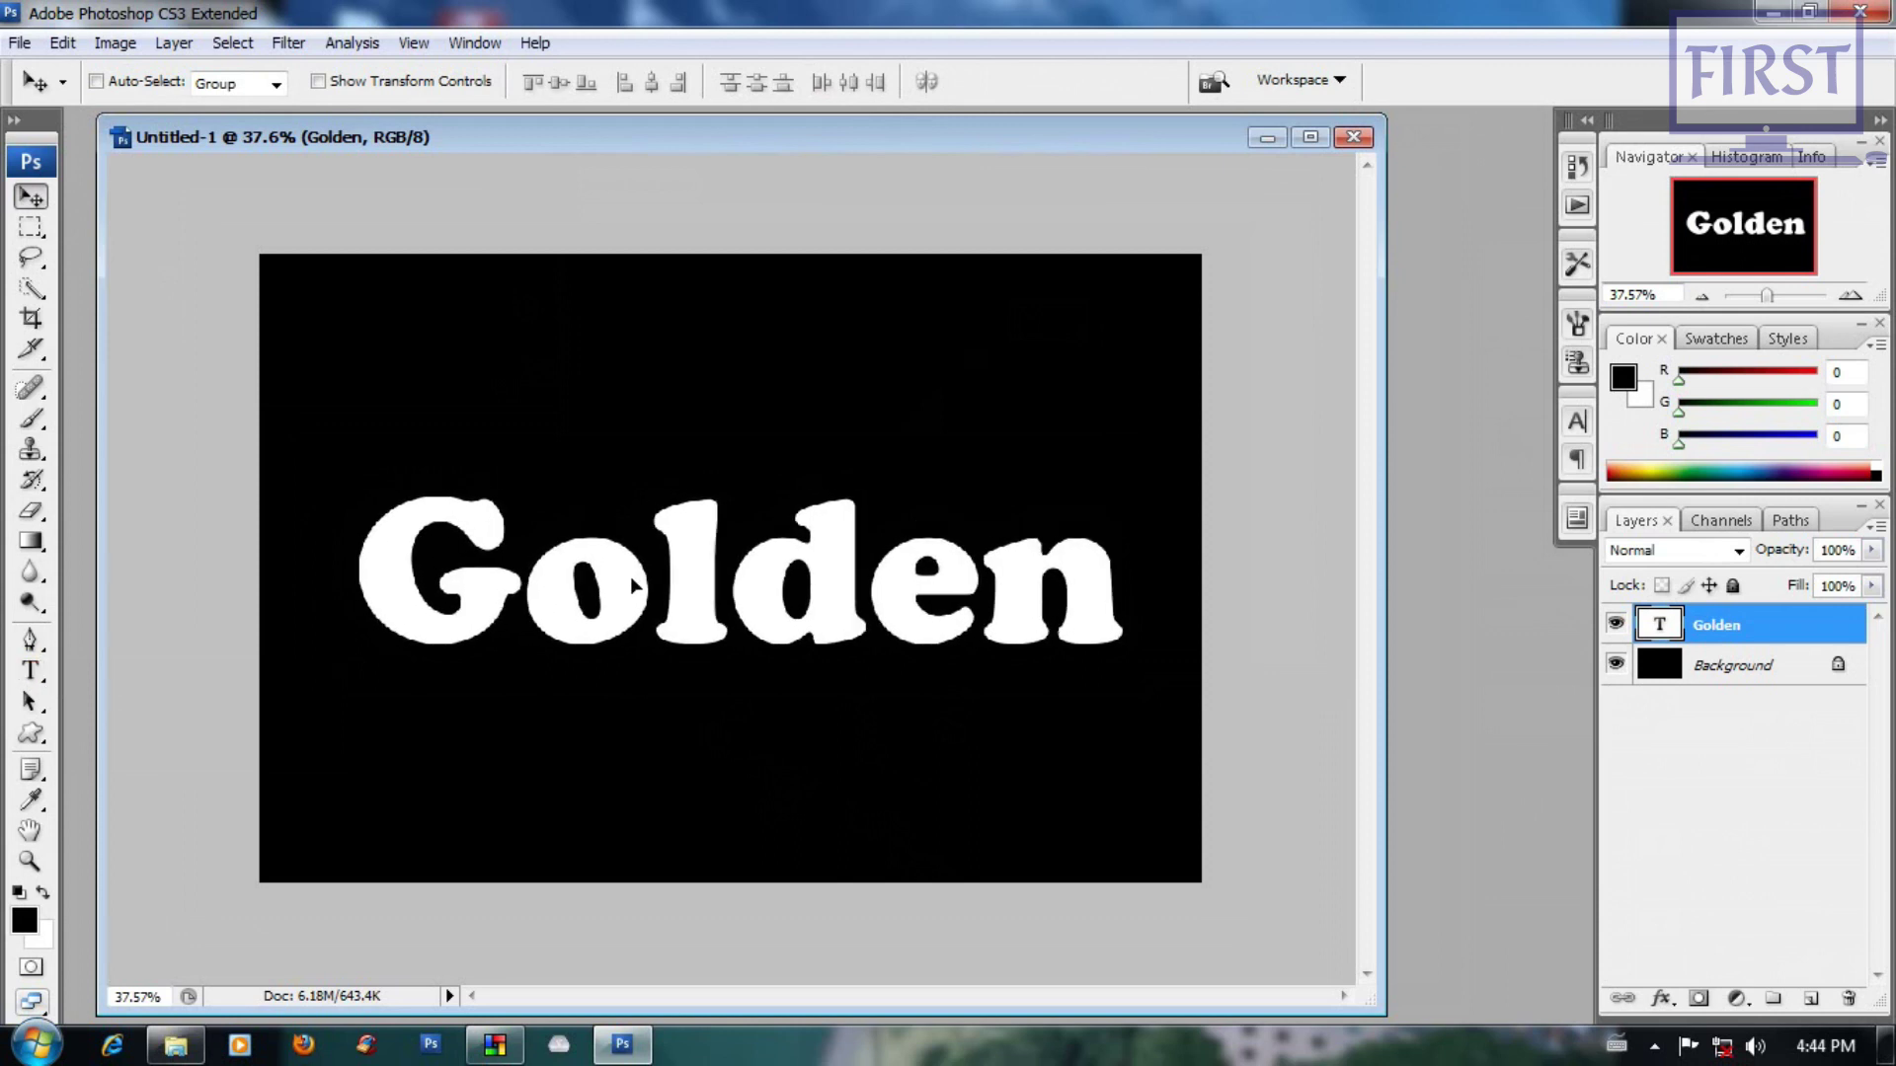
scroll(592, 584, up, 1)
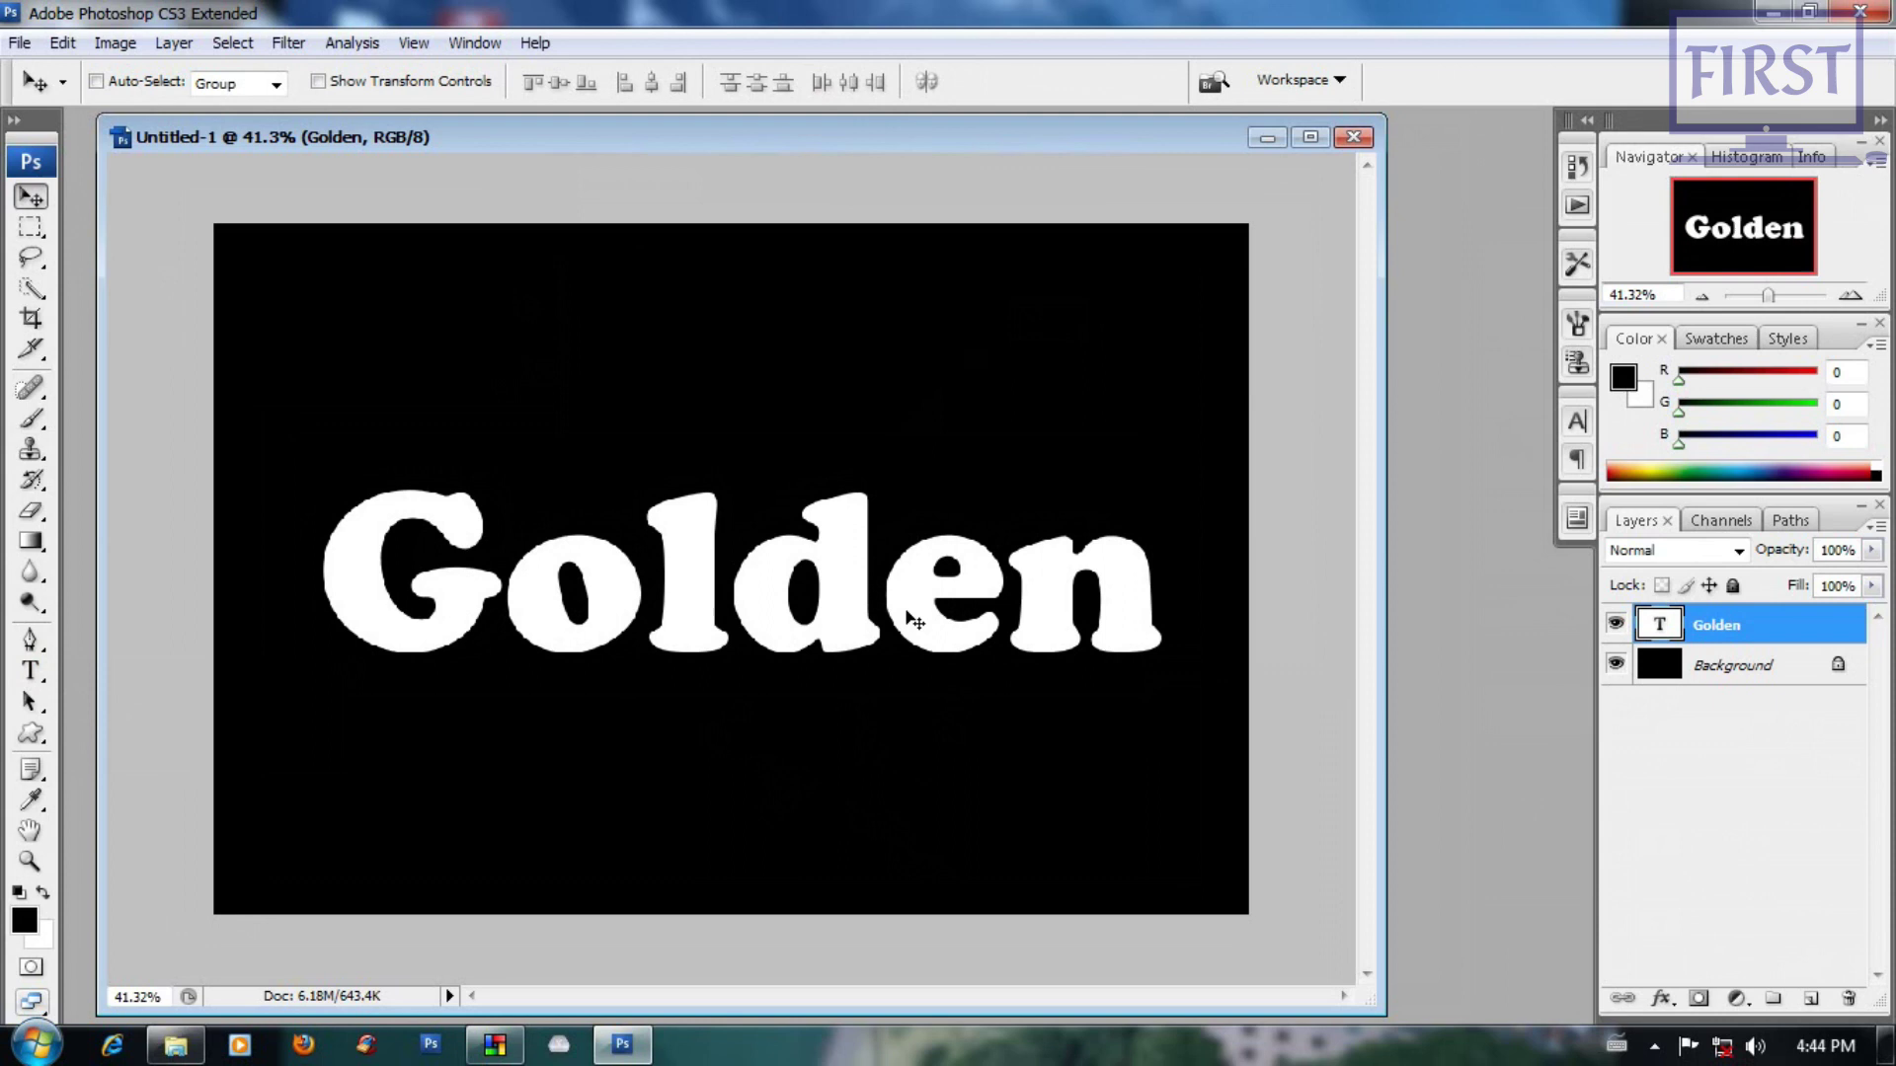
scroll(908, 617, down, 1)
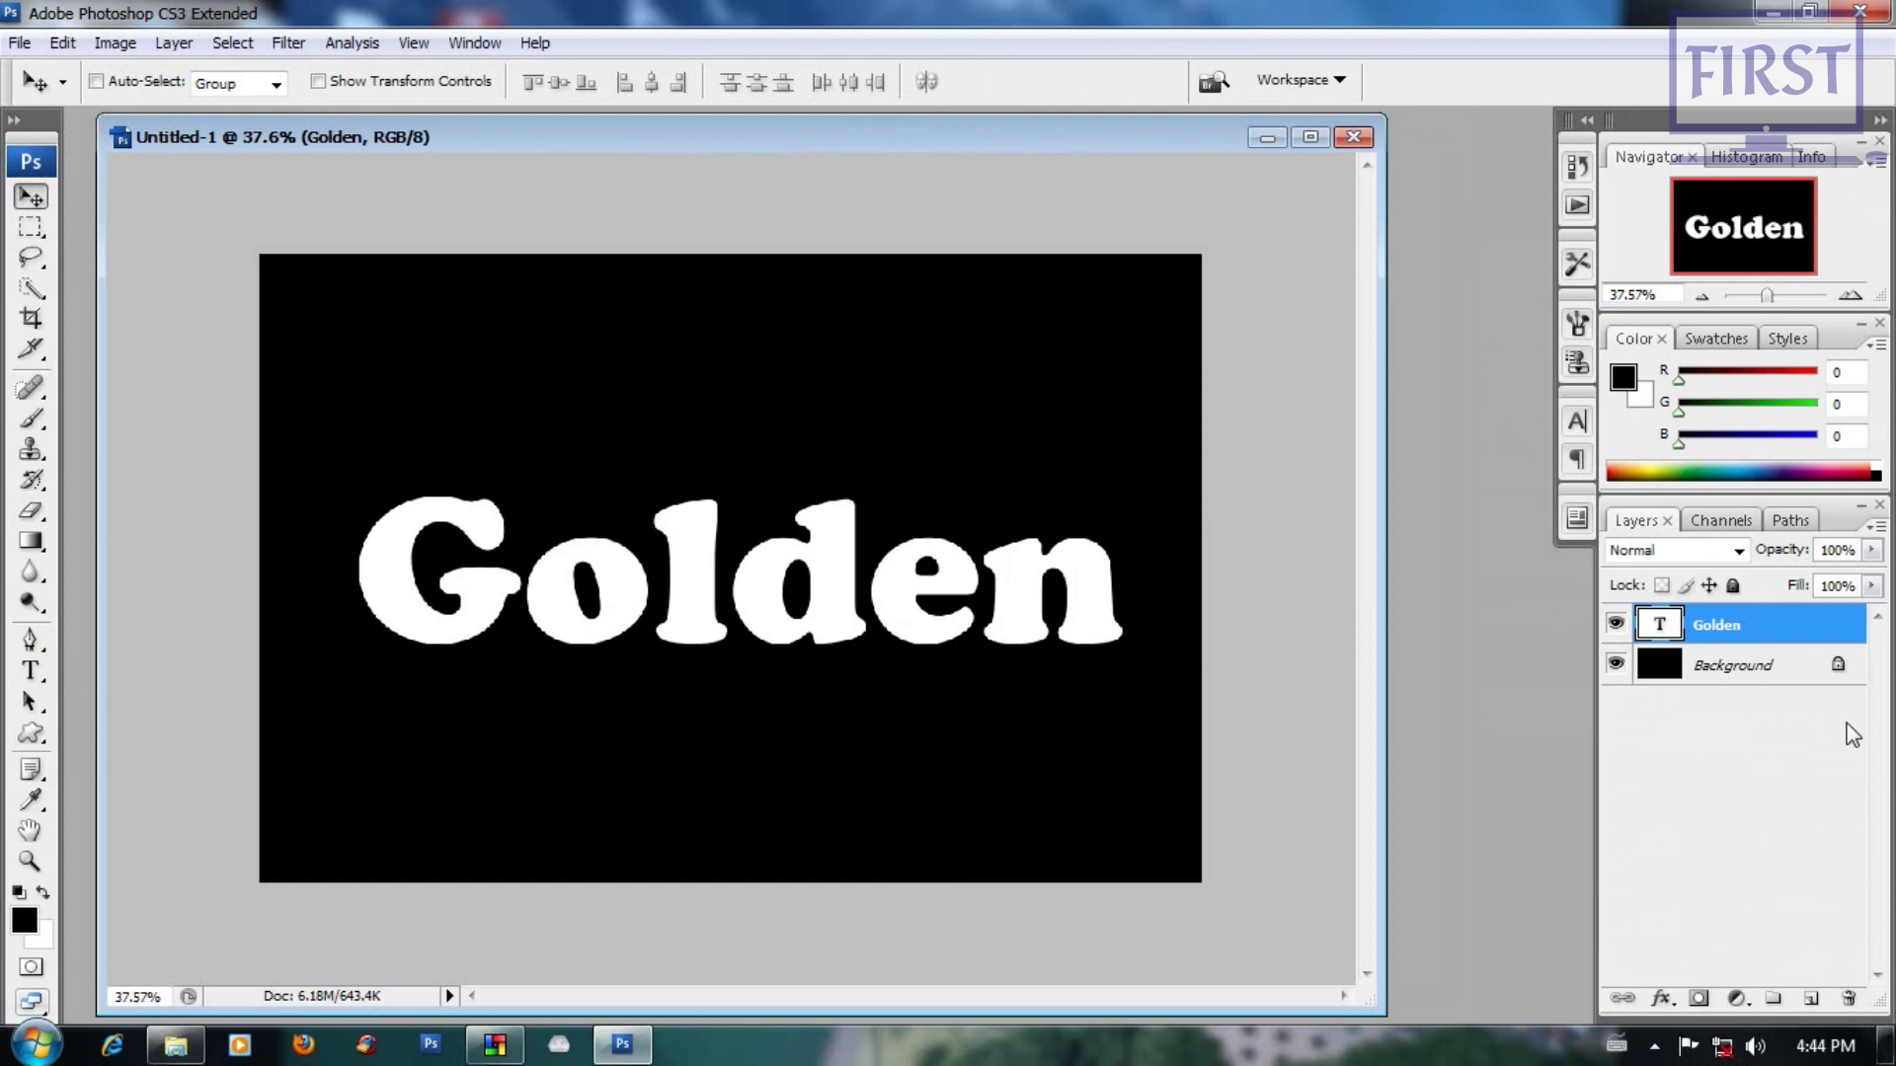
ctrl+click(1659, 624)
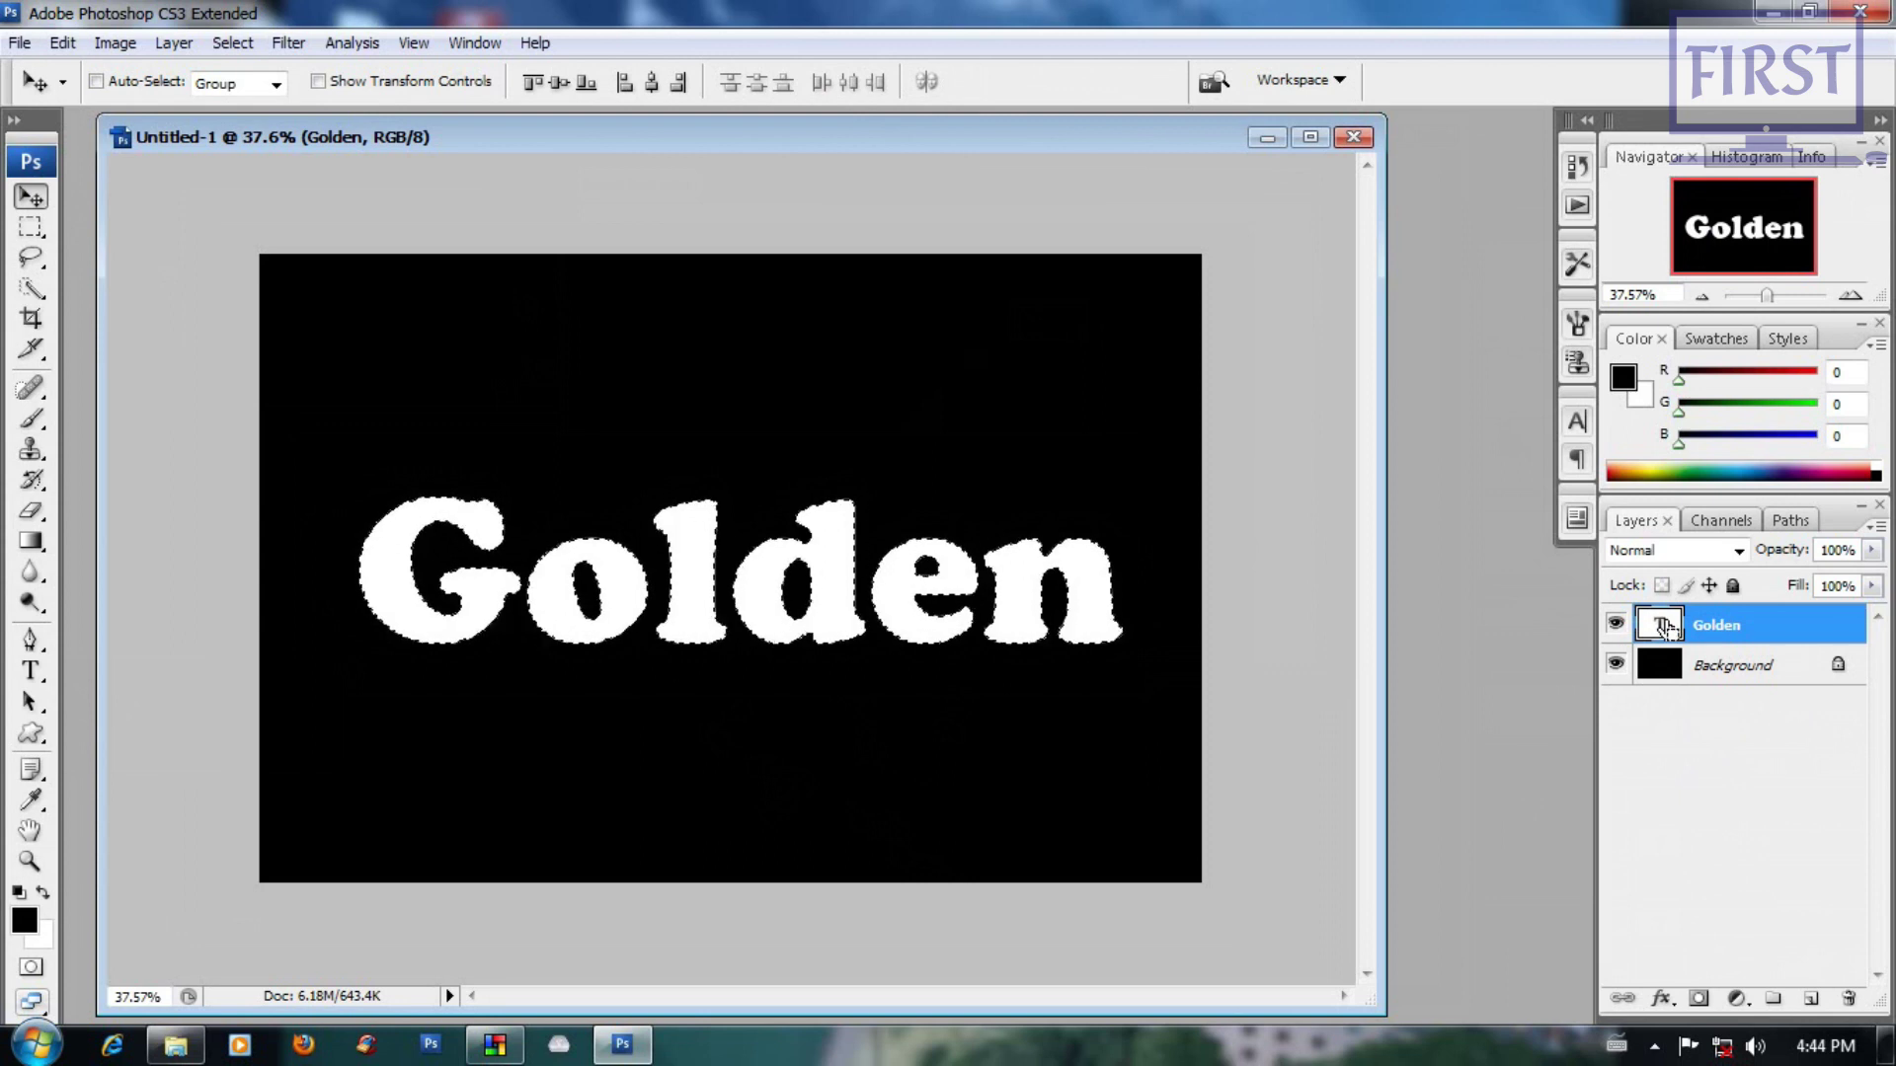
Step: Deselect, close the Color/Swatches/Styles panel group, and reload the Golden letter selection
click(233, 42)
click(262, 106)
scroll(904, 591, up, 1)
scroll(849, 614, up, 1)
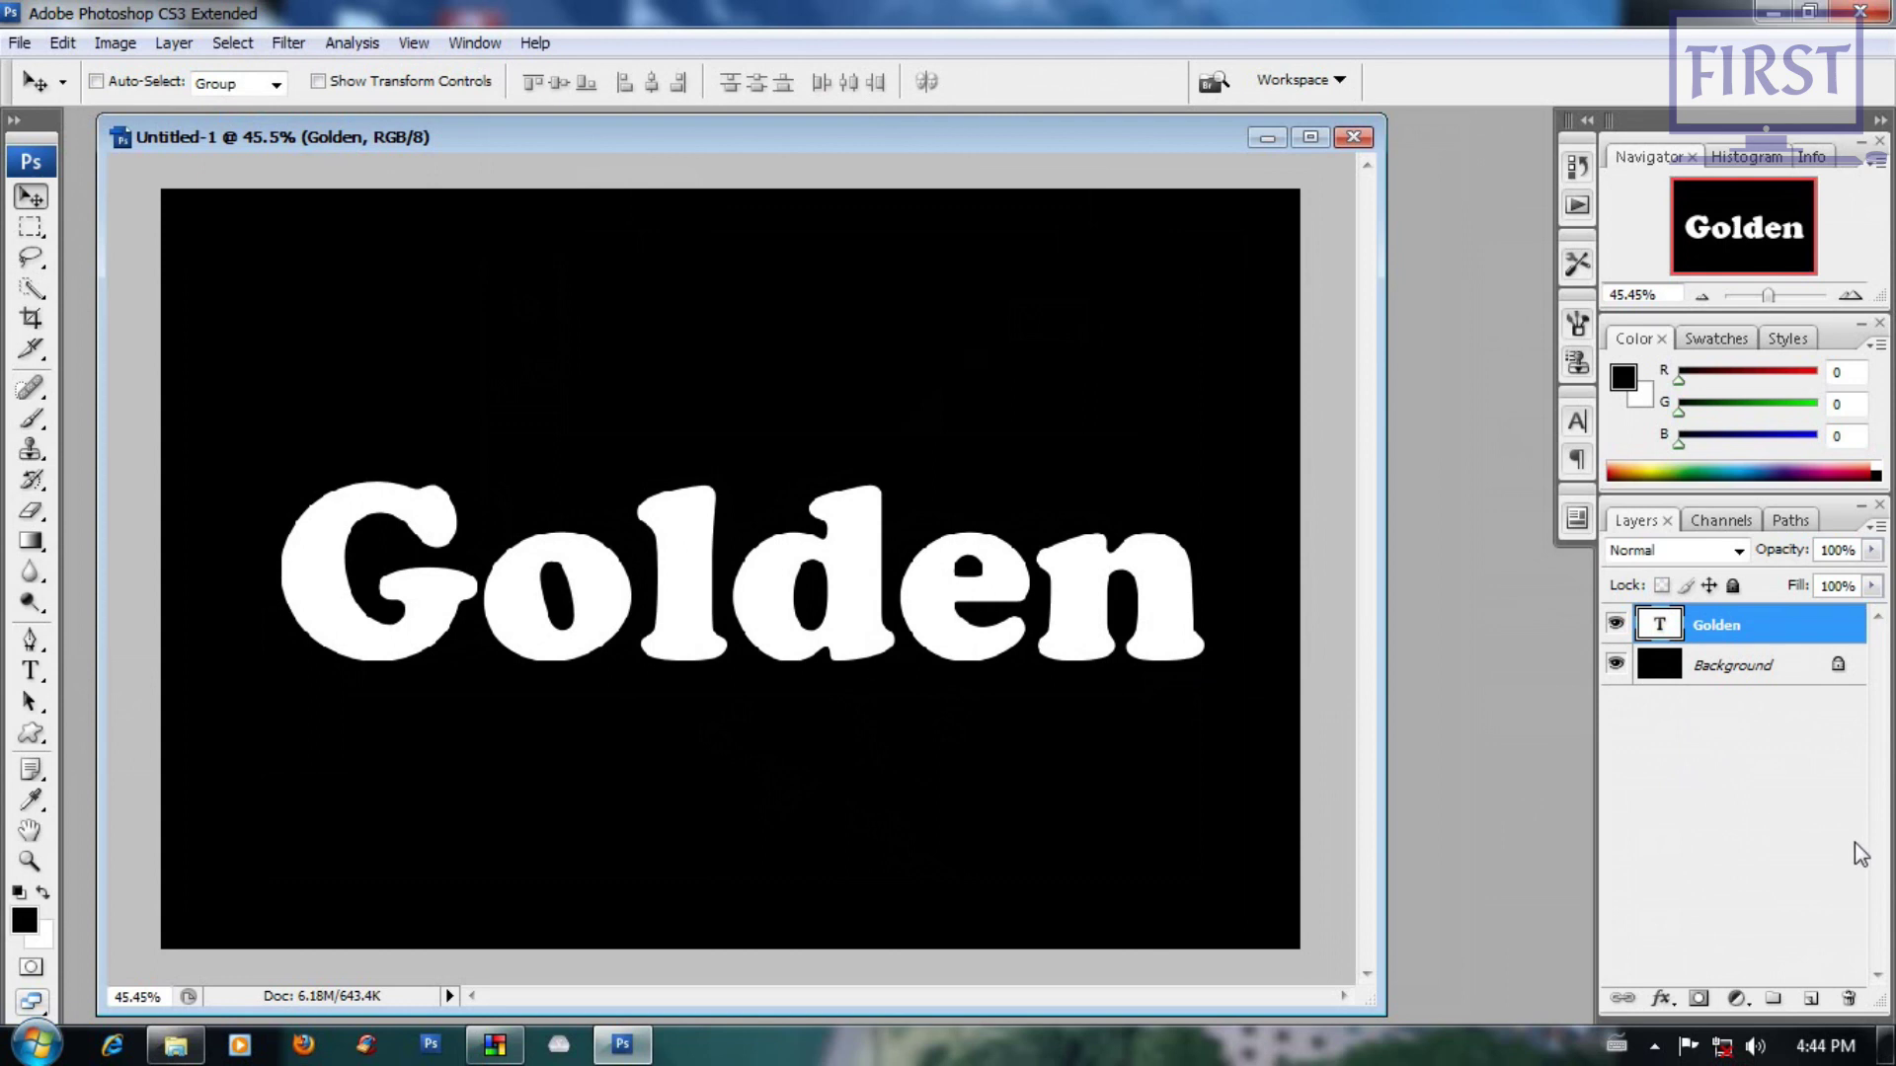
ctrl+click(1665, 628)
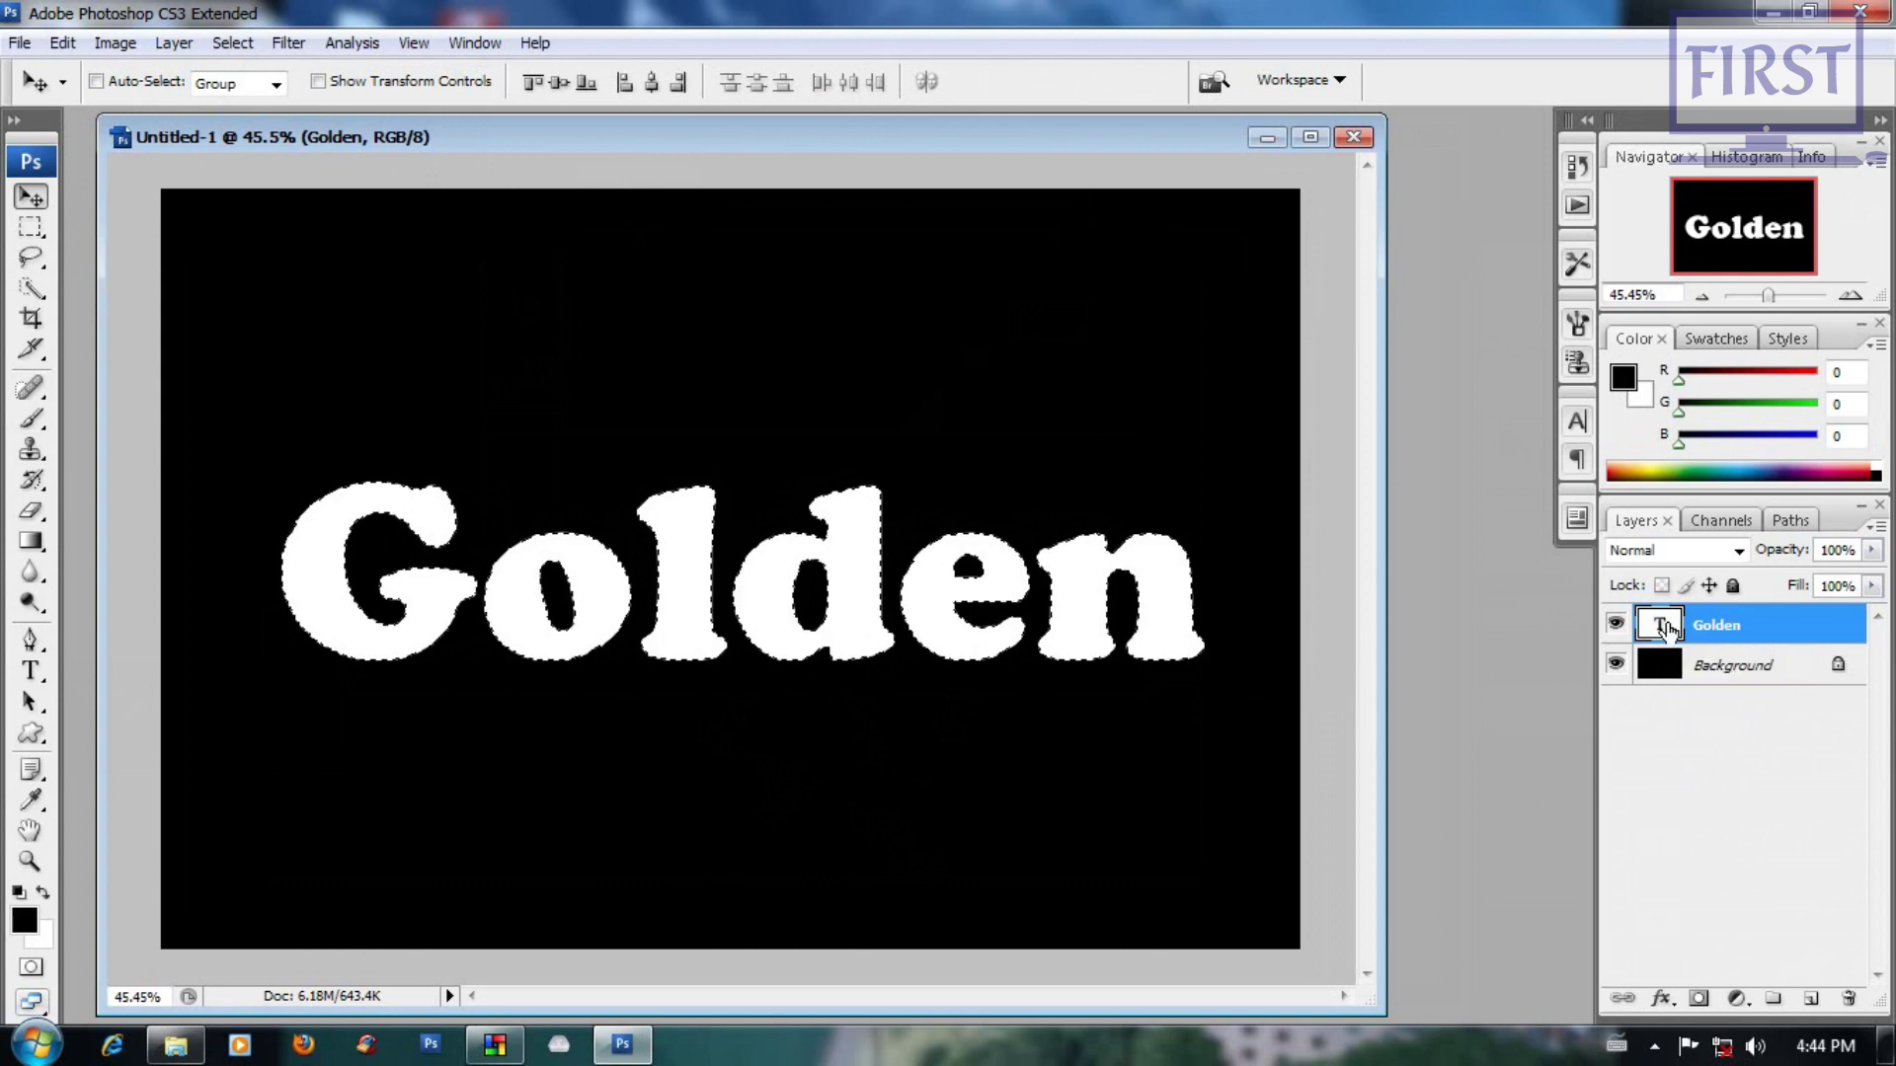
click(233, 43)
click(249, 105)
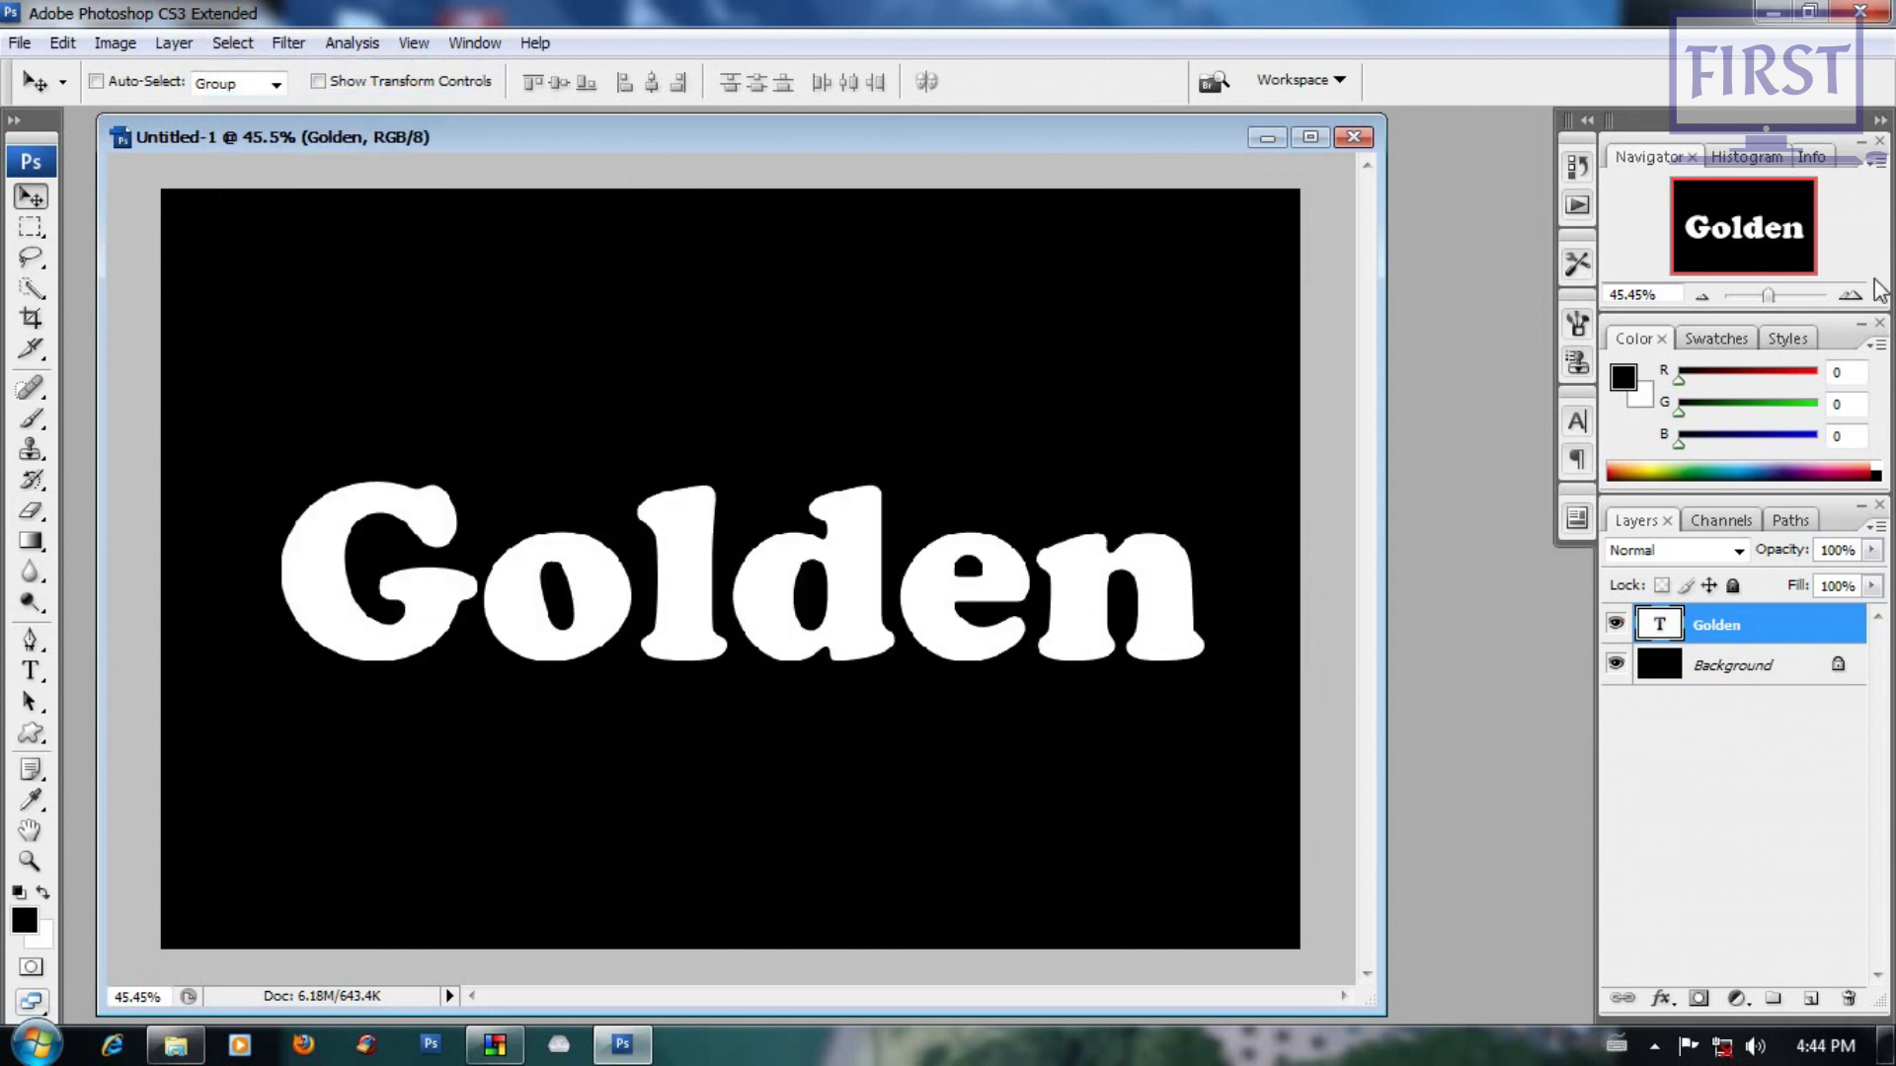
click(1879, 322)
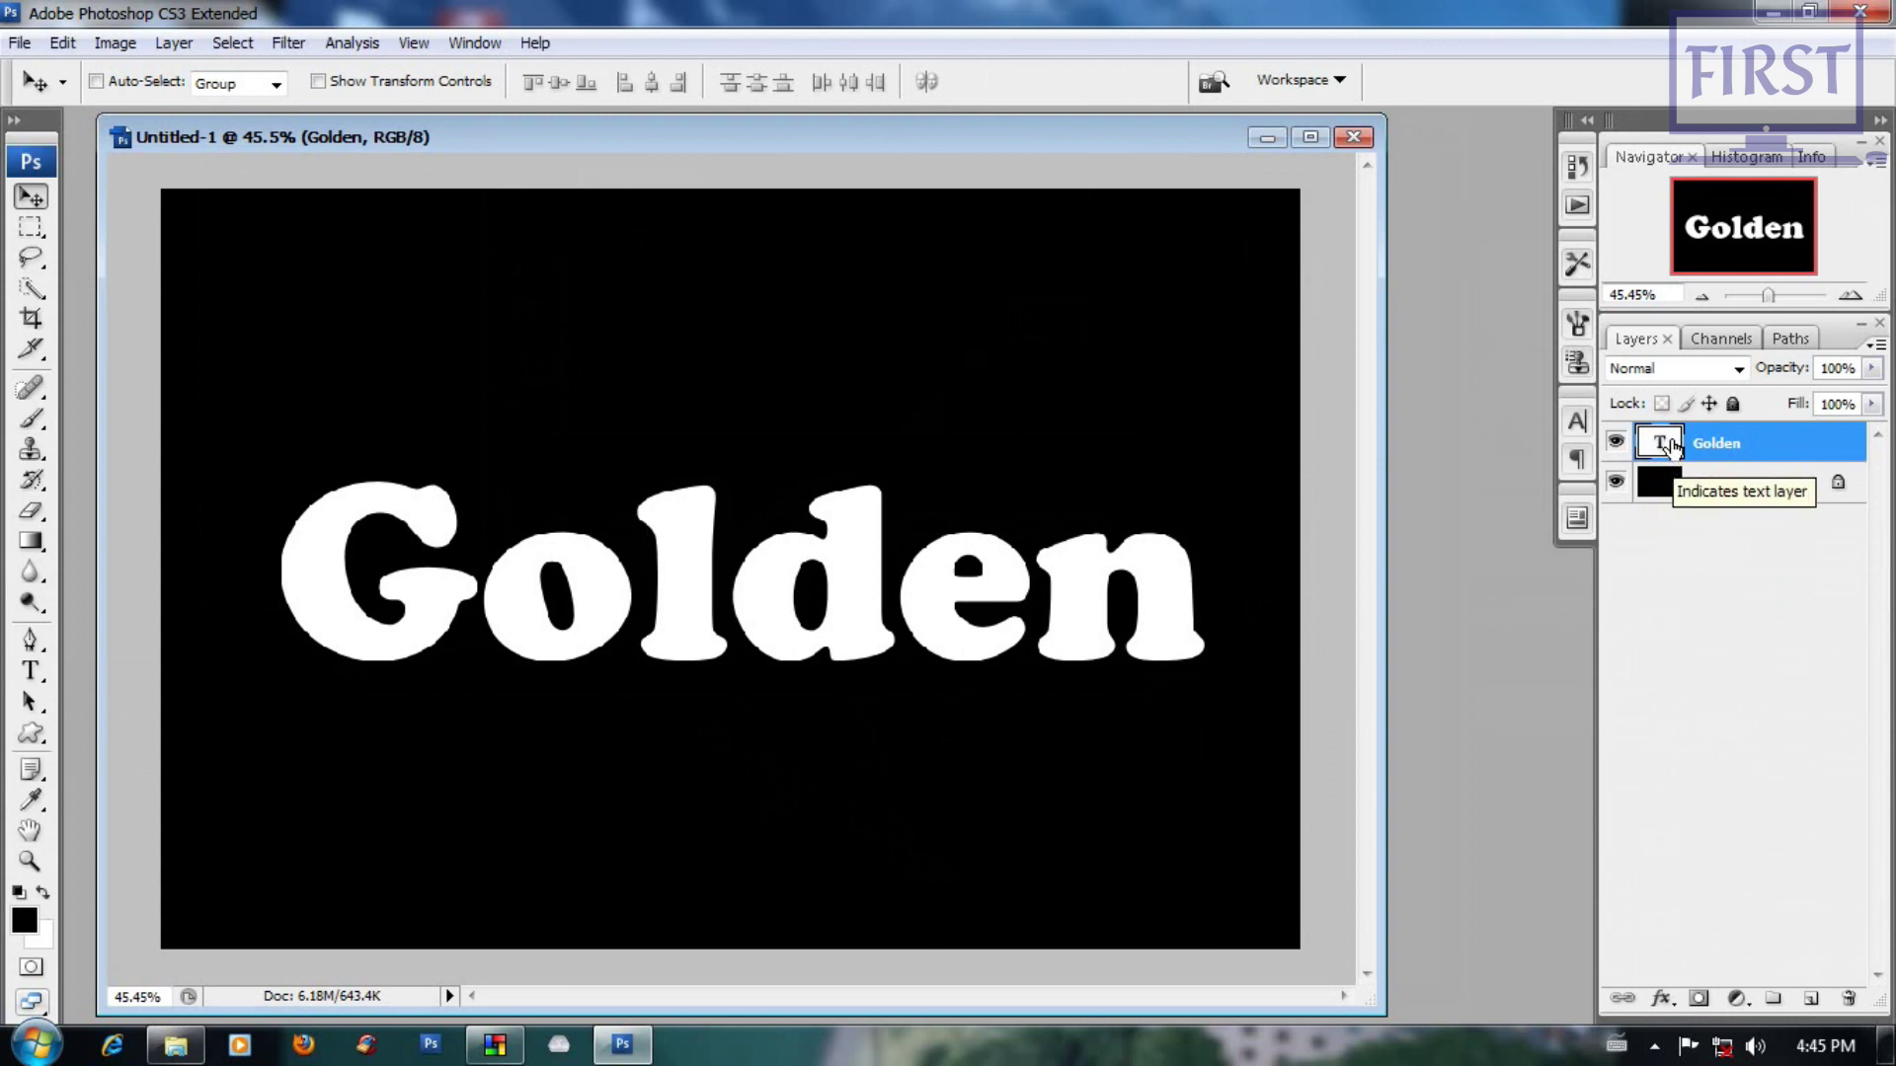
ctrl+click(1669, 444)
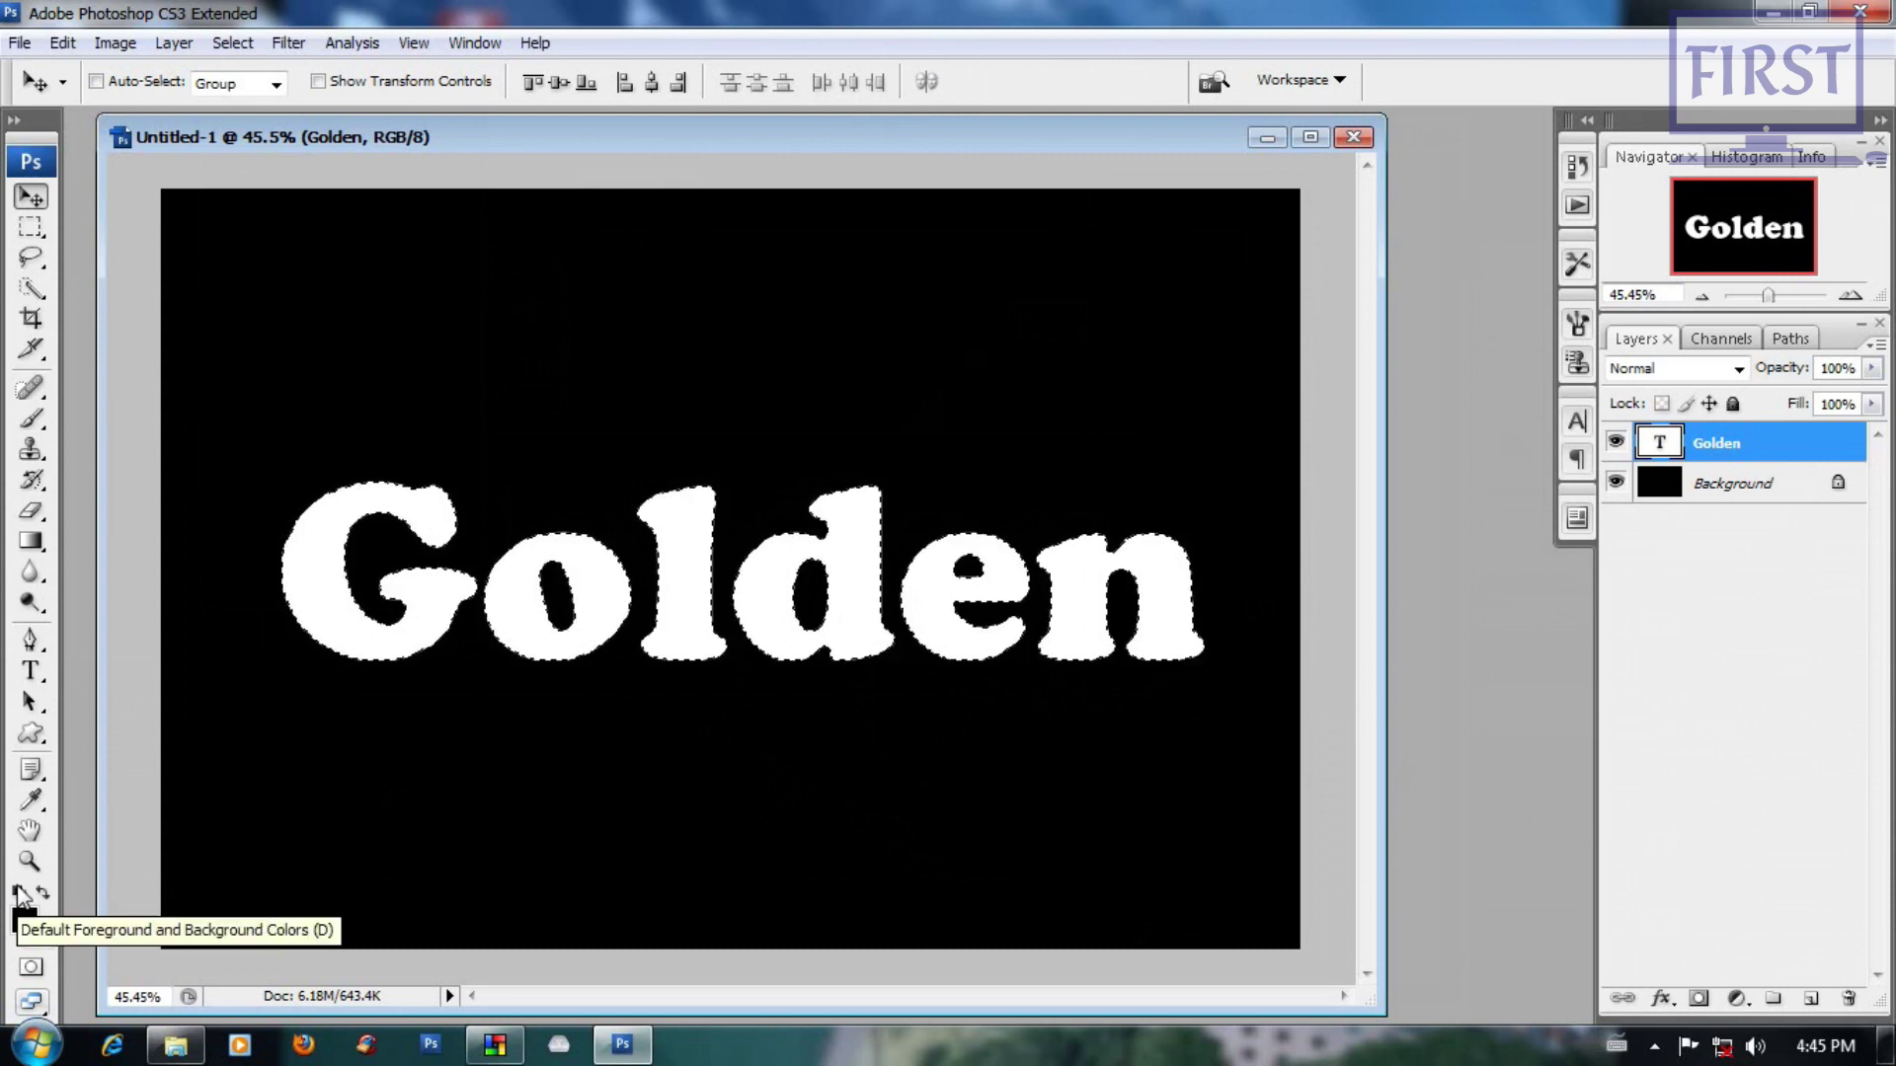
Step: Restore default black and white colours and add a new empty Layer 1
click(24, 918)
text(255)
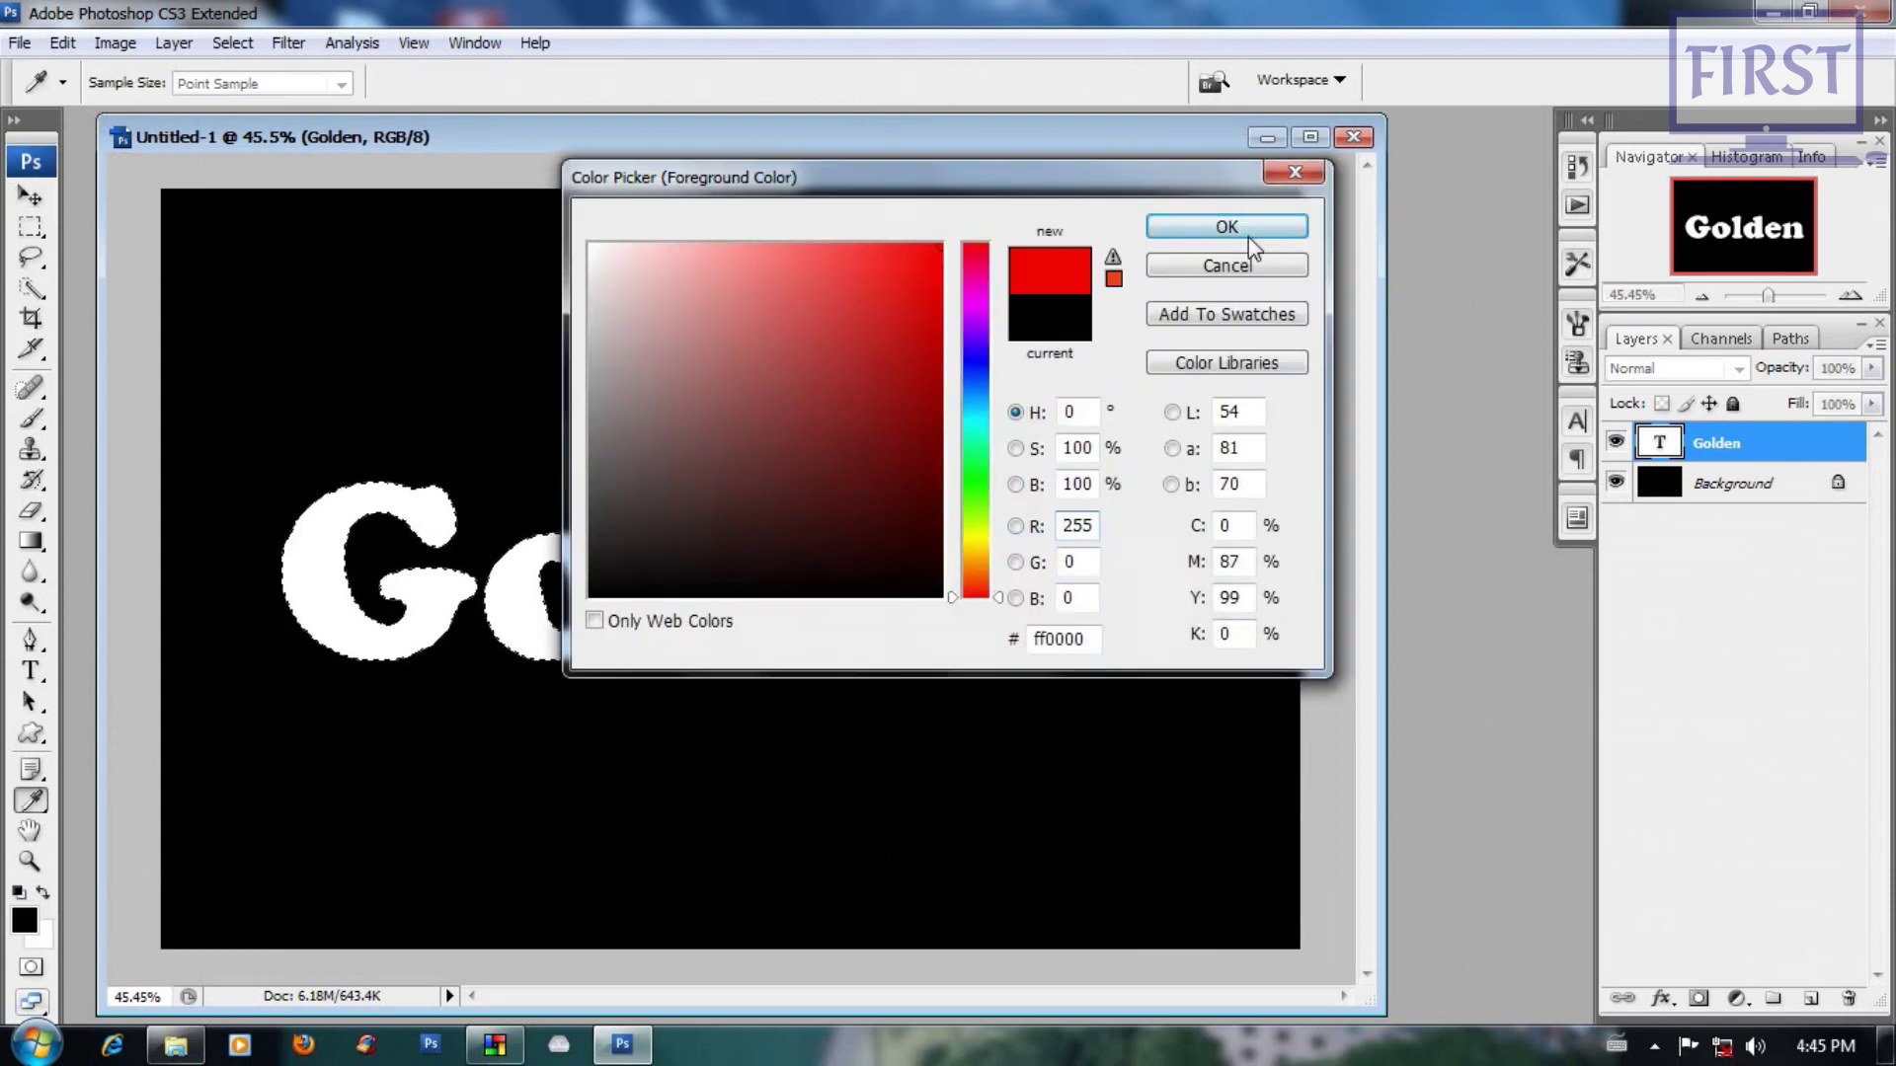
click(1227, 226)
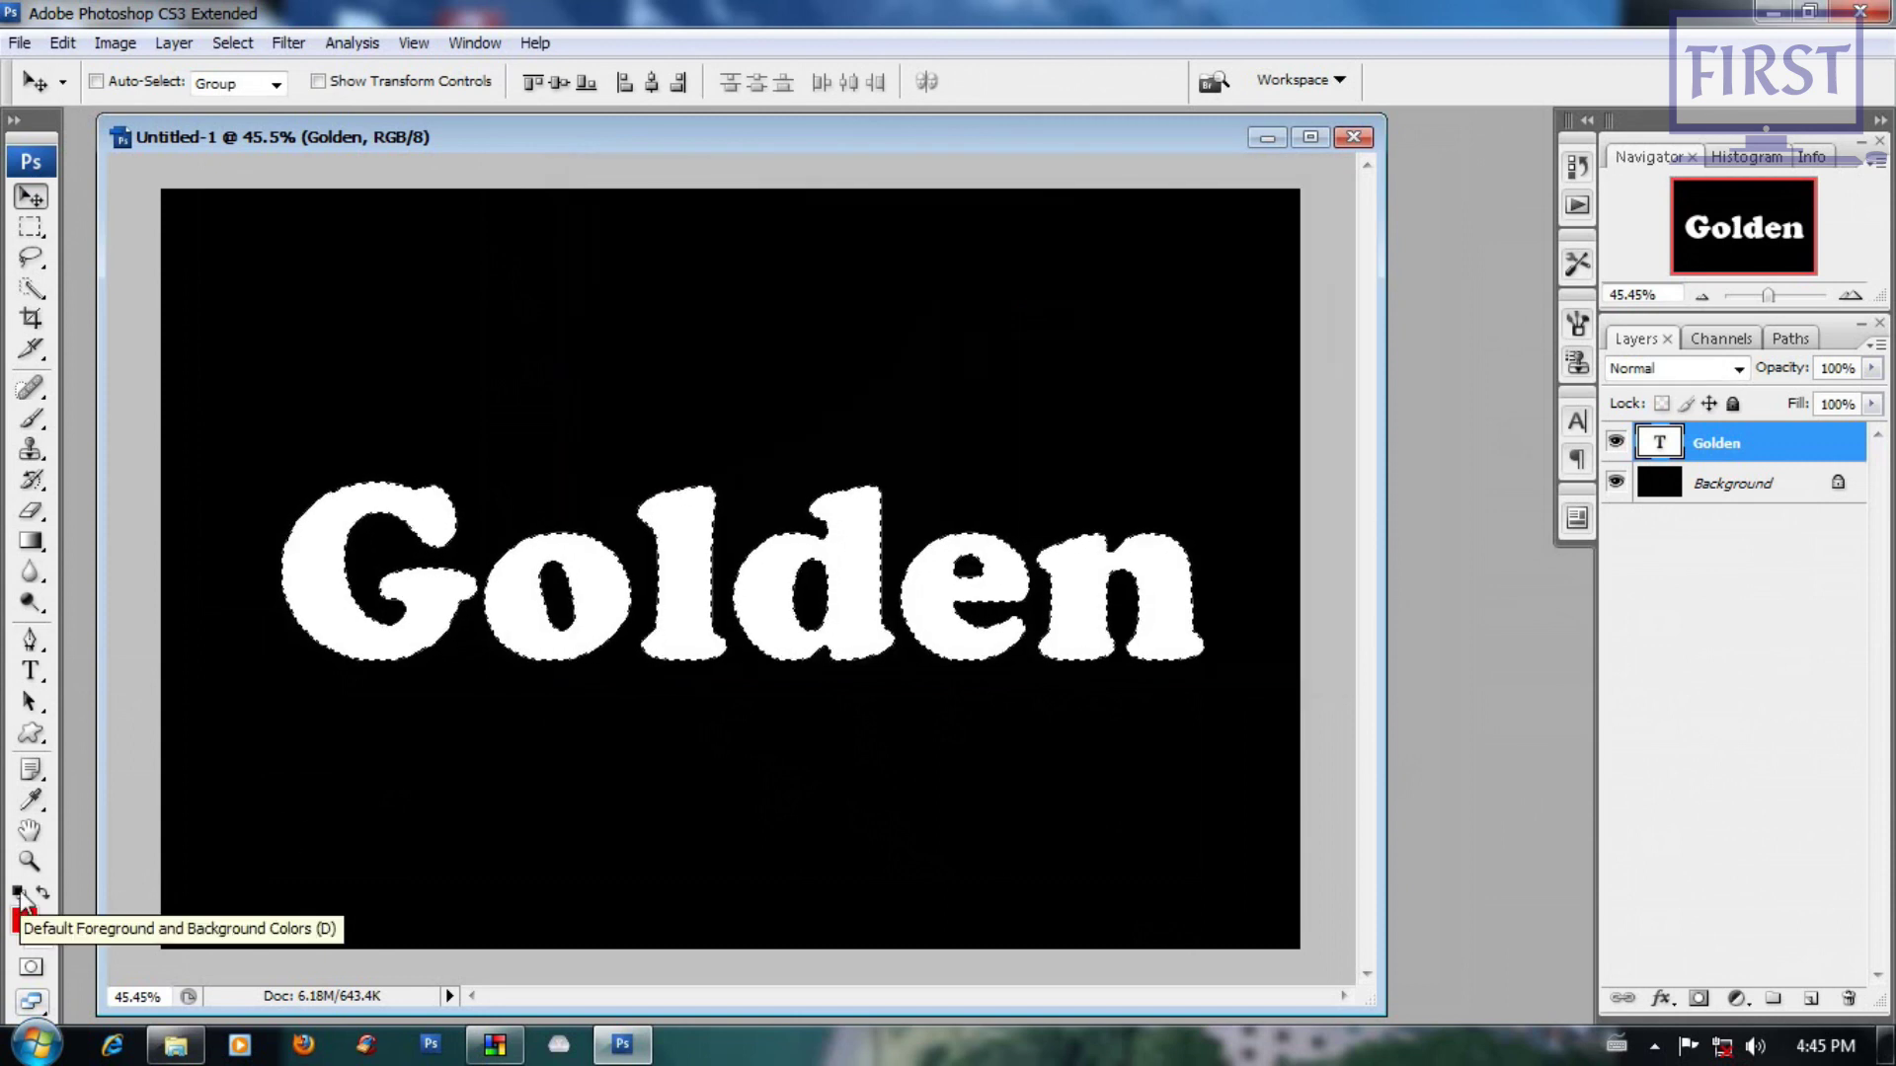
click(12, 893)
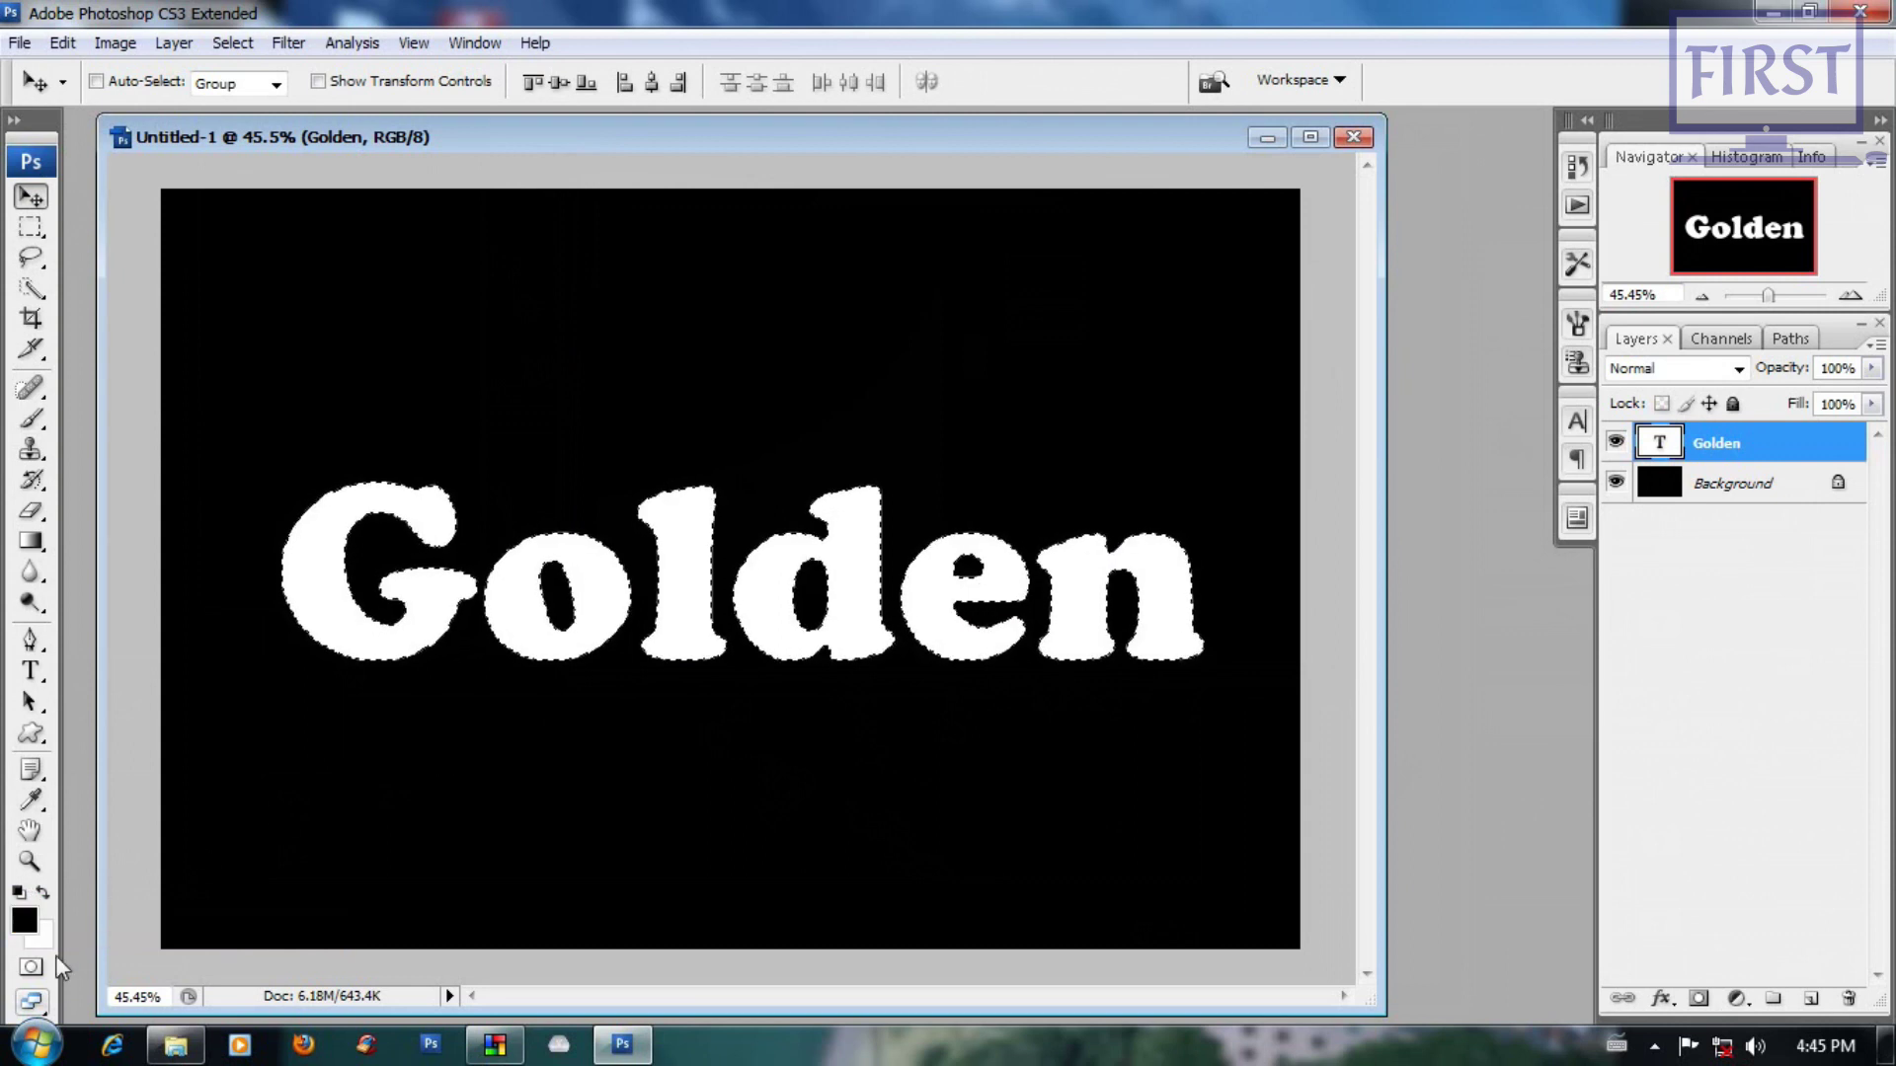
scroll(678, 728, down, 1)
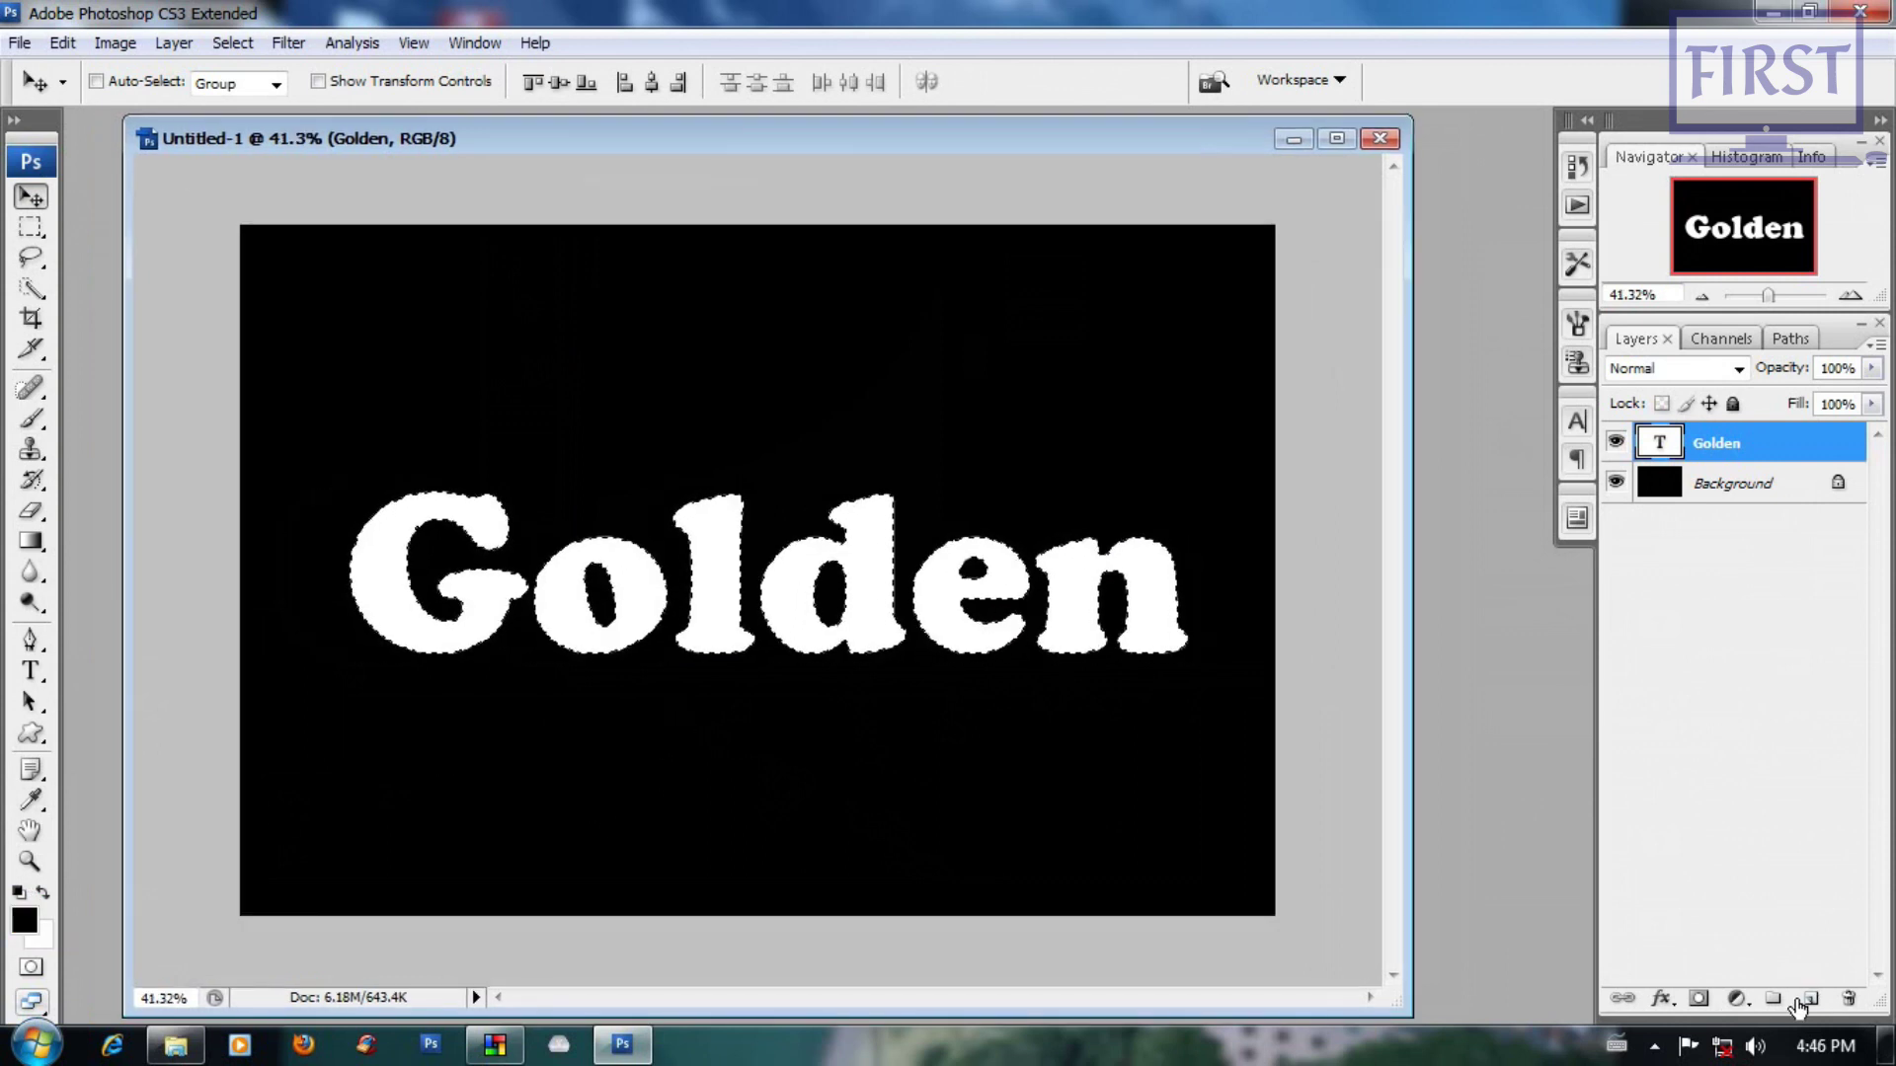
click(1810, 998)
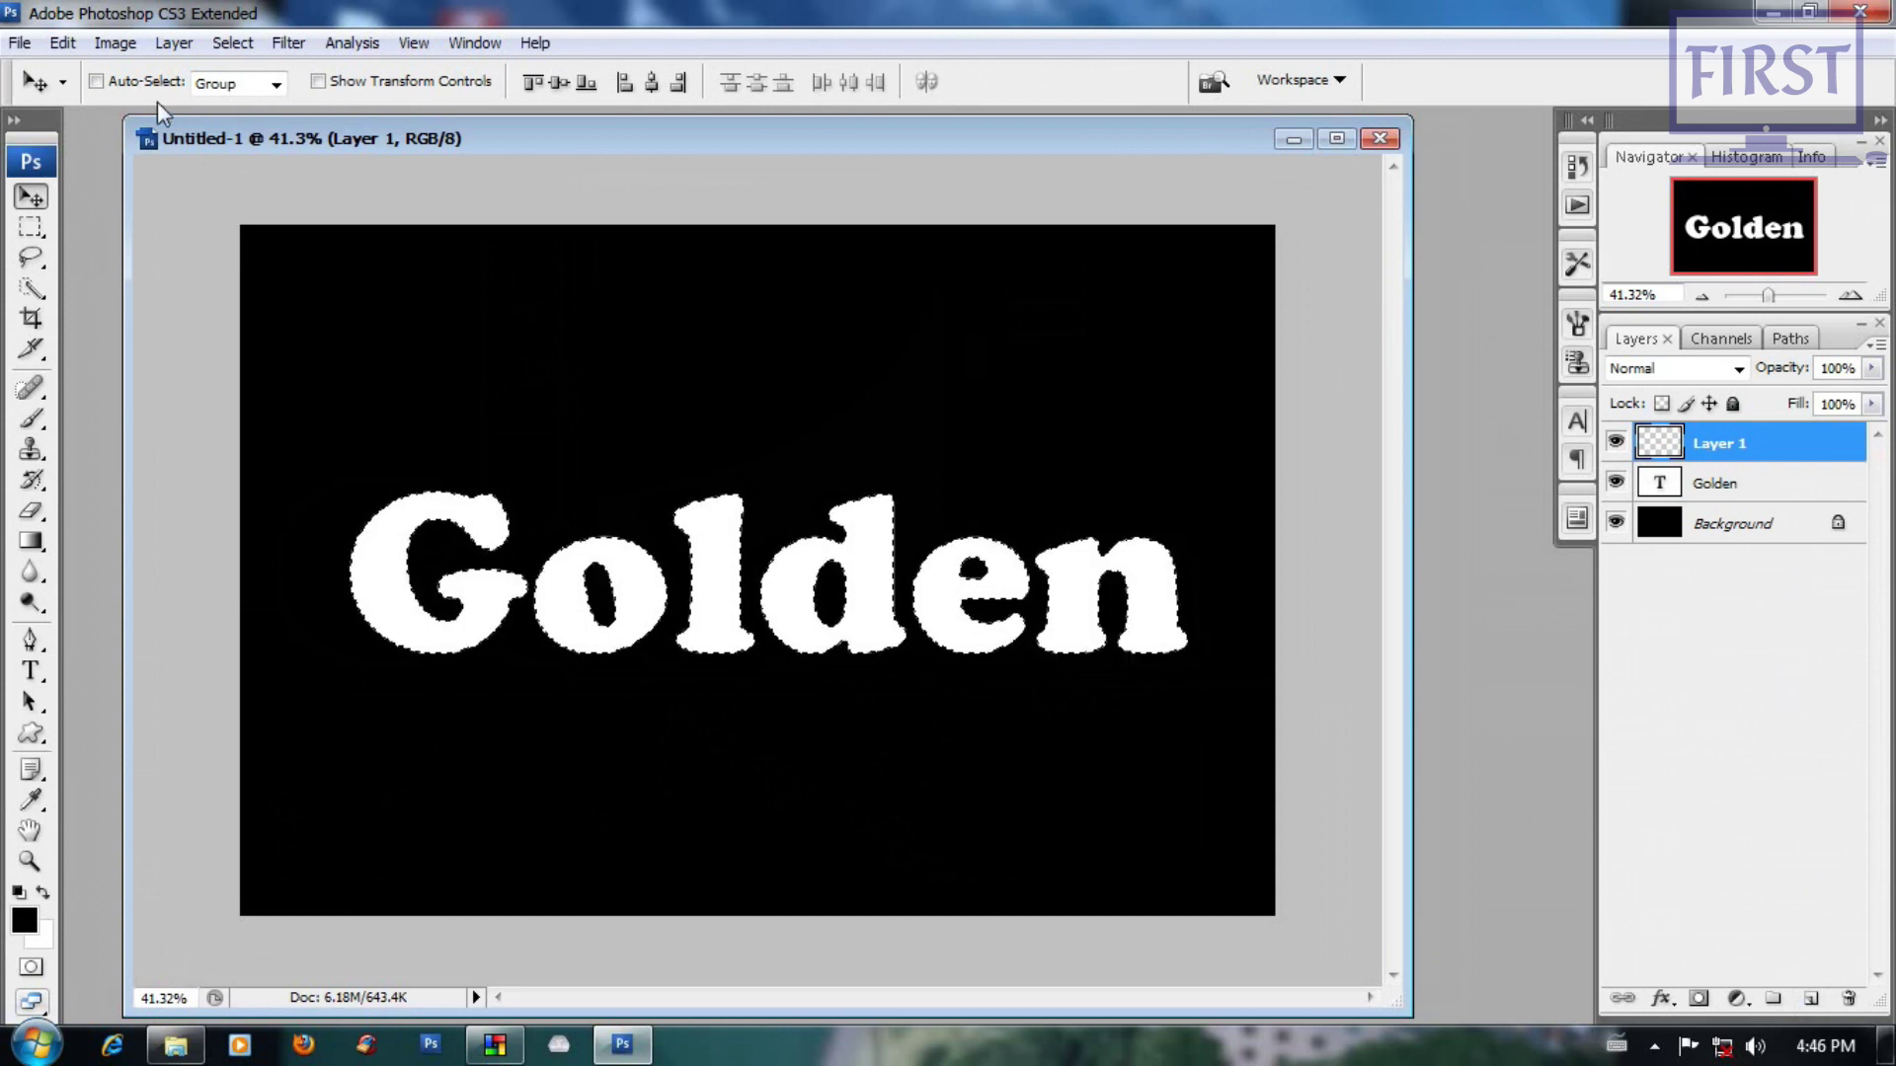
Step: Render Clouds inside the selected letters, then re-render them
click(287, 42)
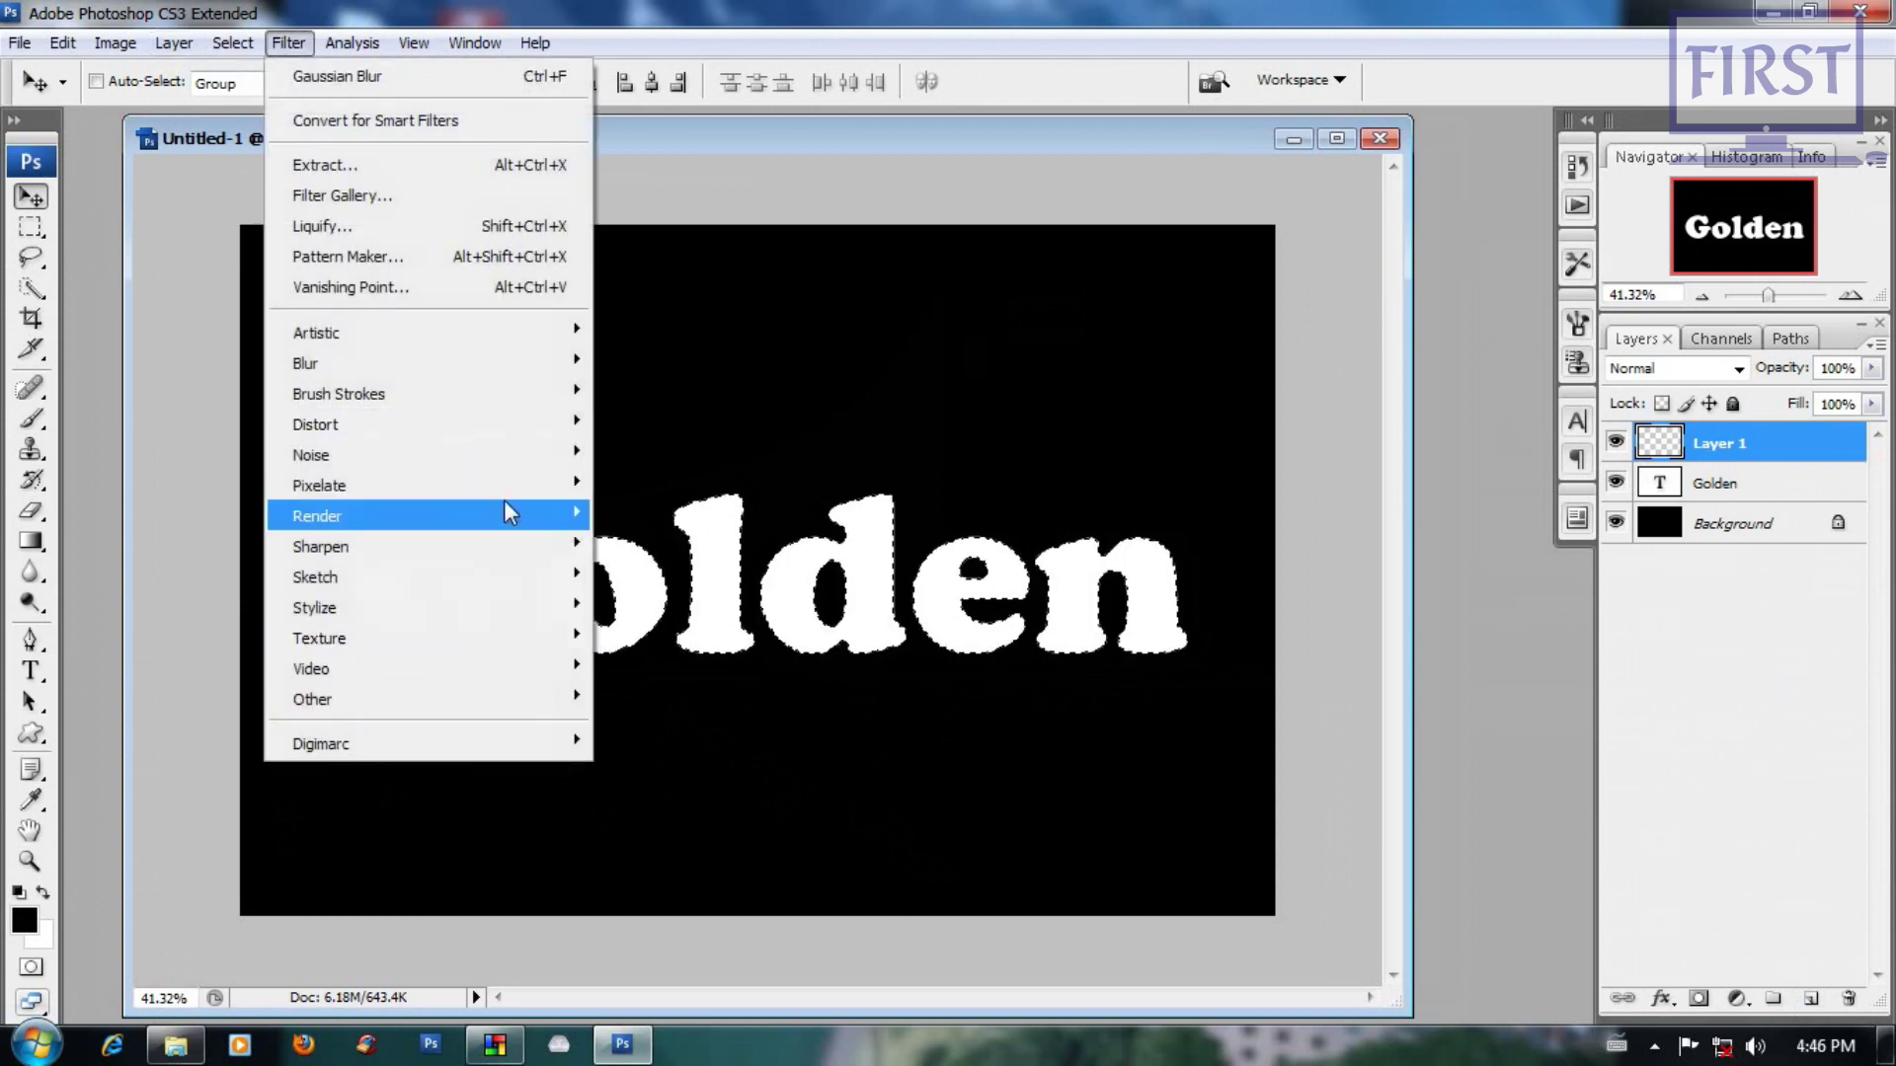
mouse_move(317, 516)
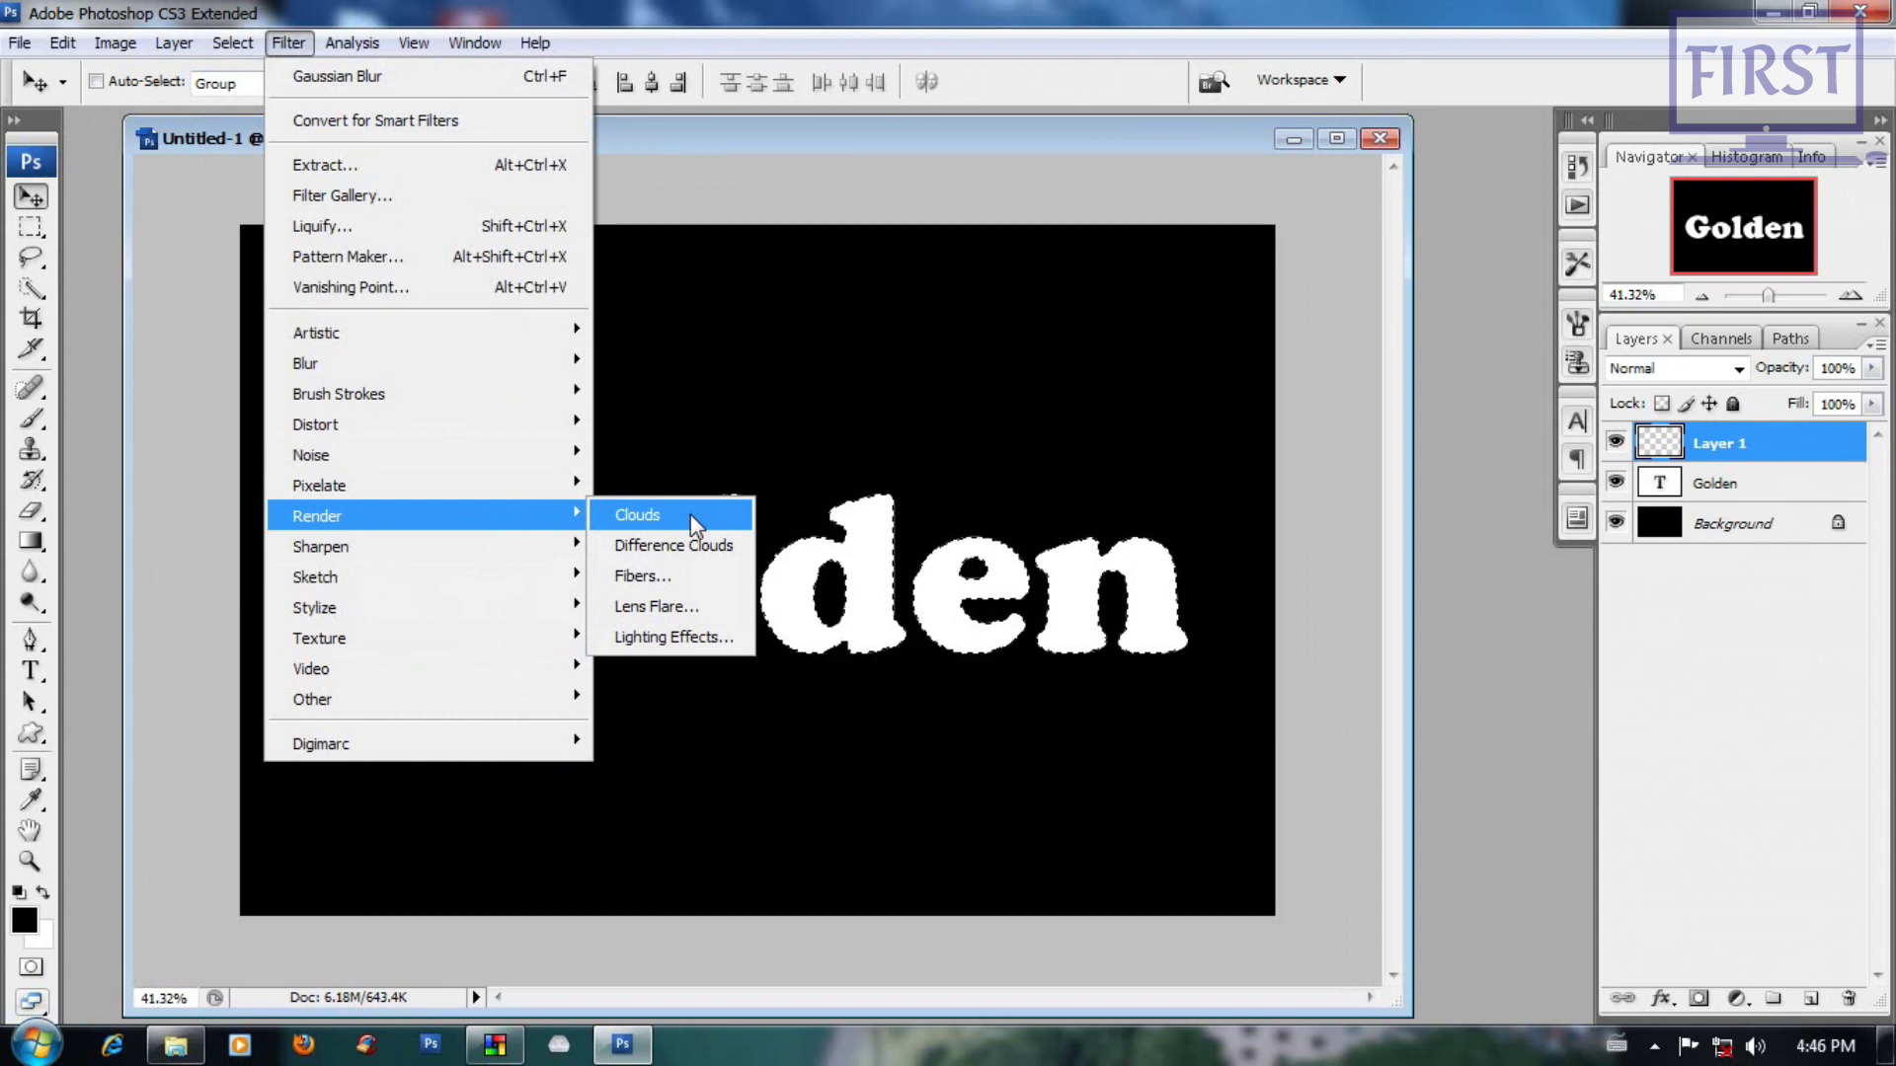
click(690, 514)
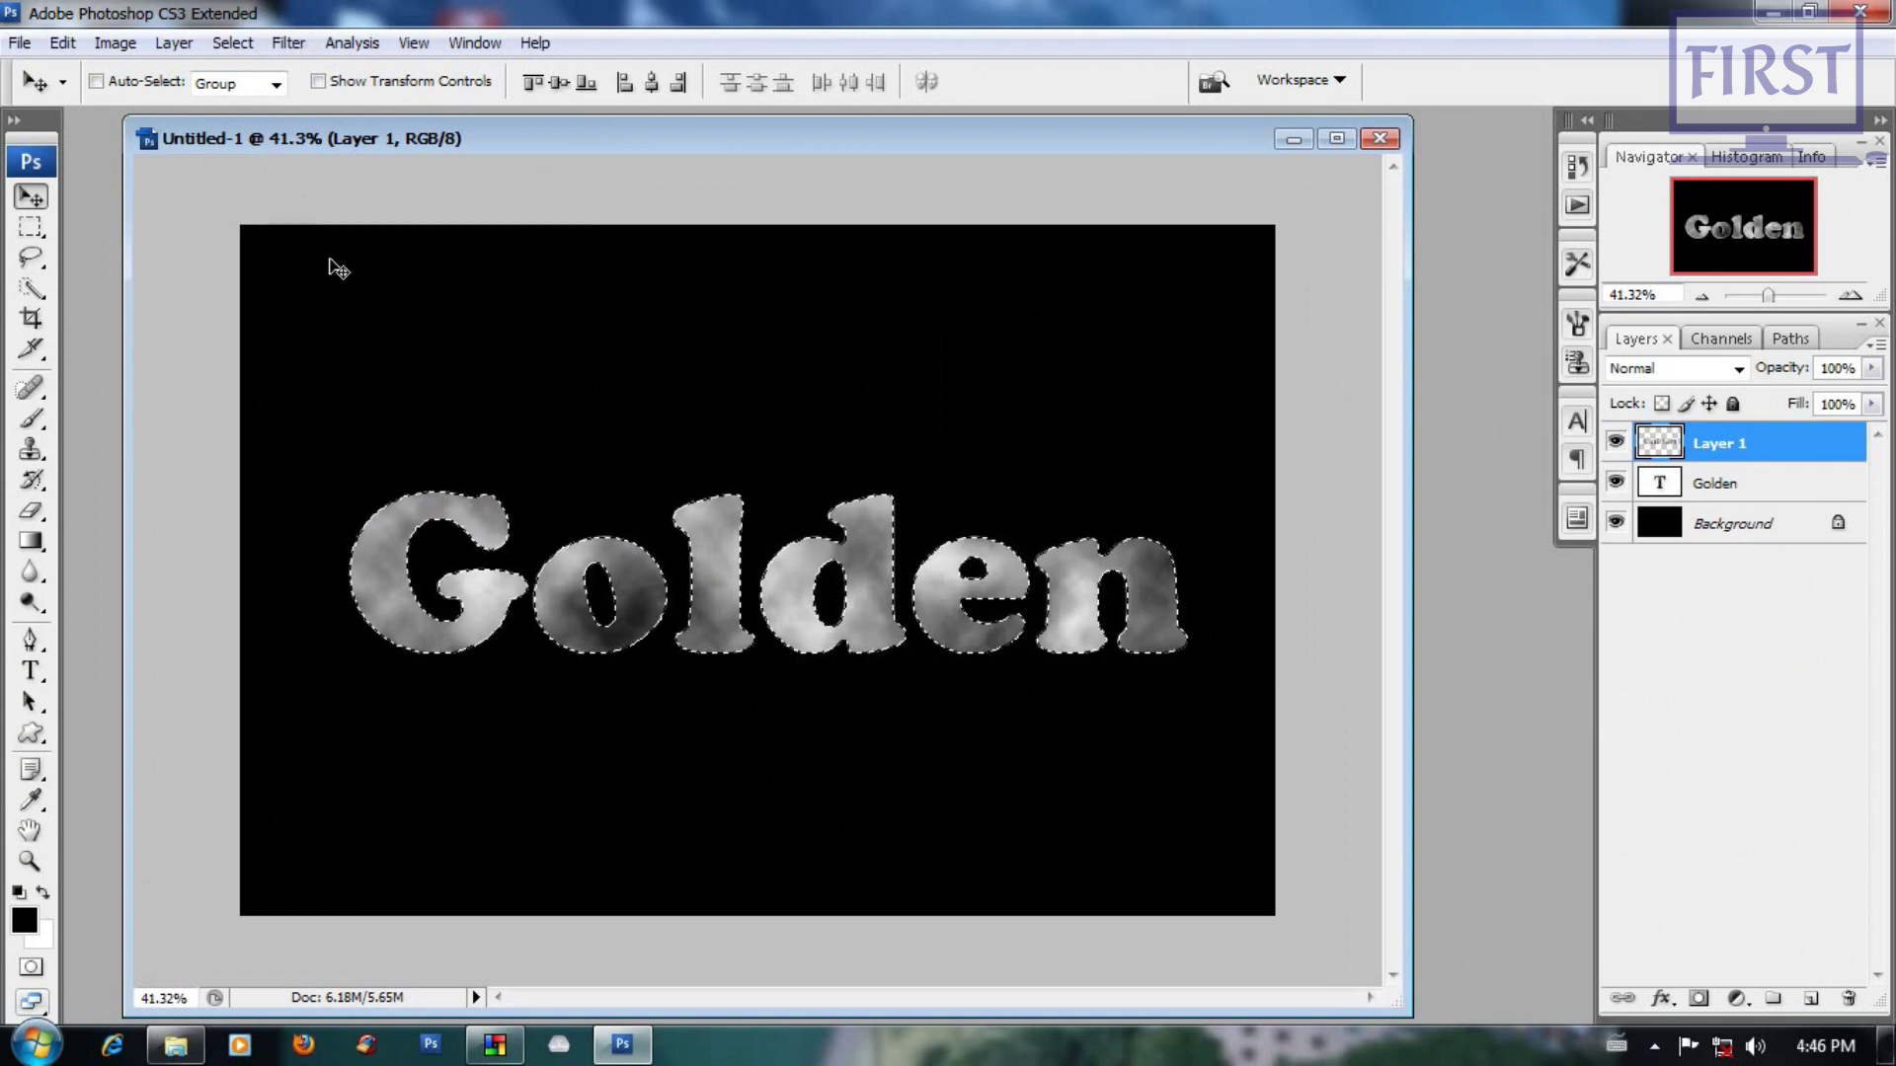
click(287, 44)
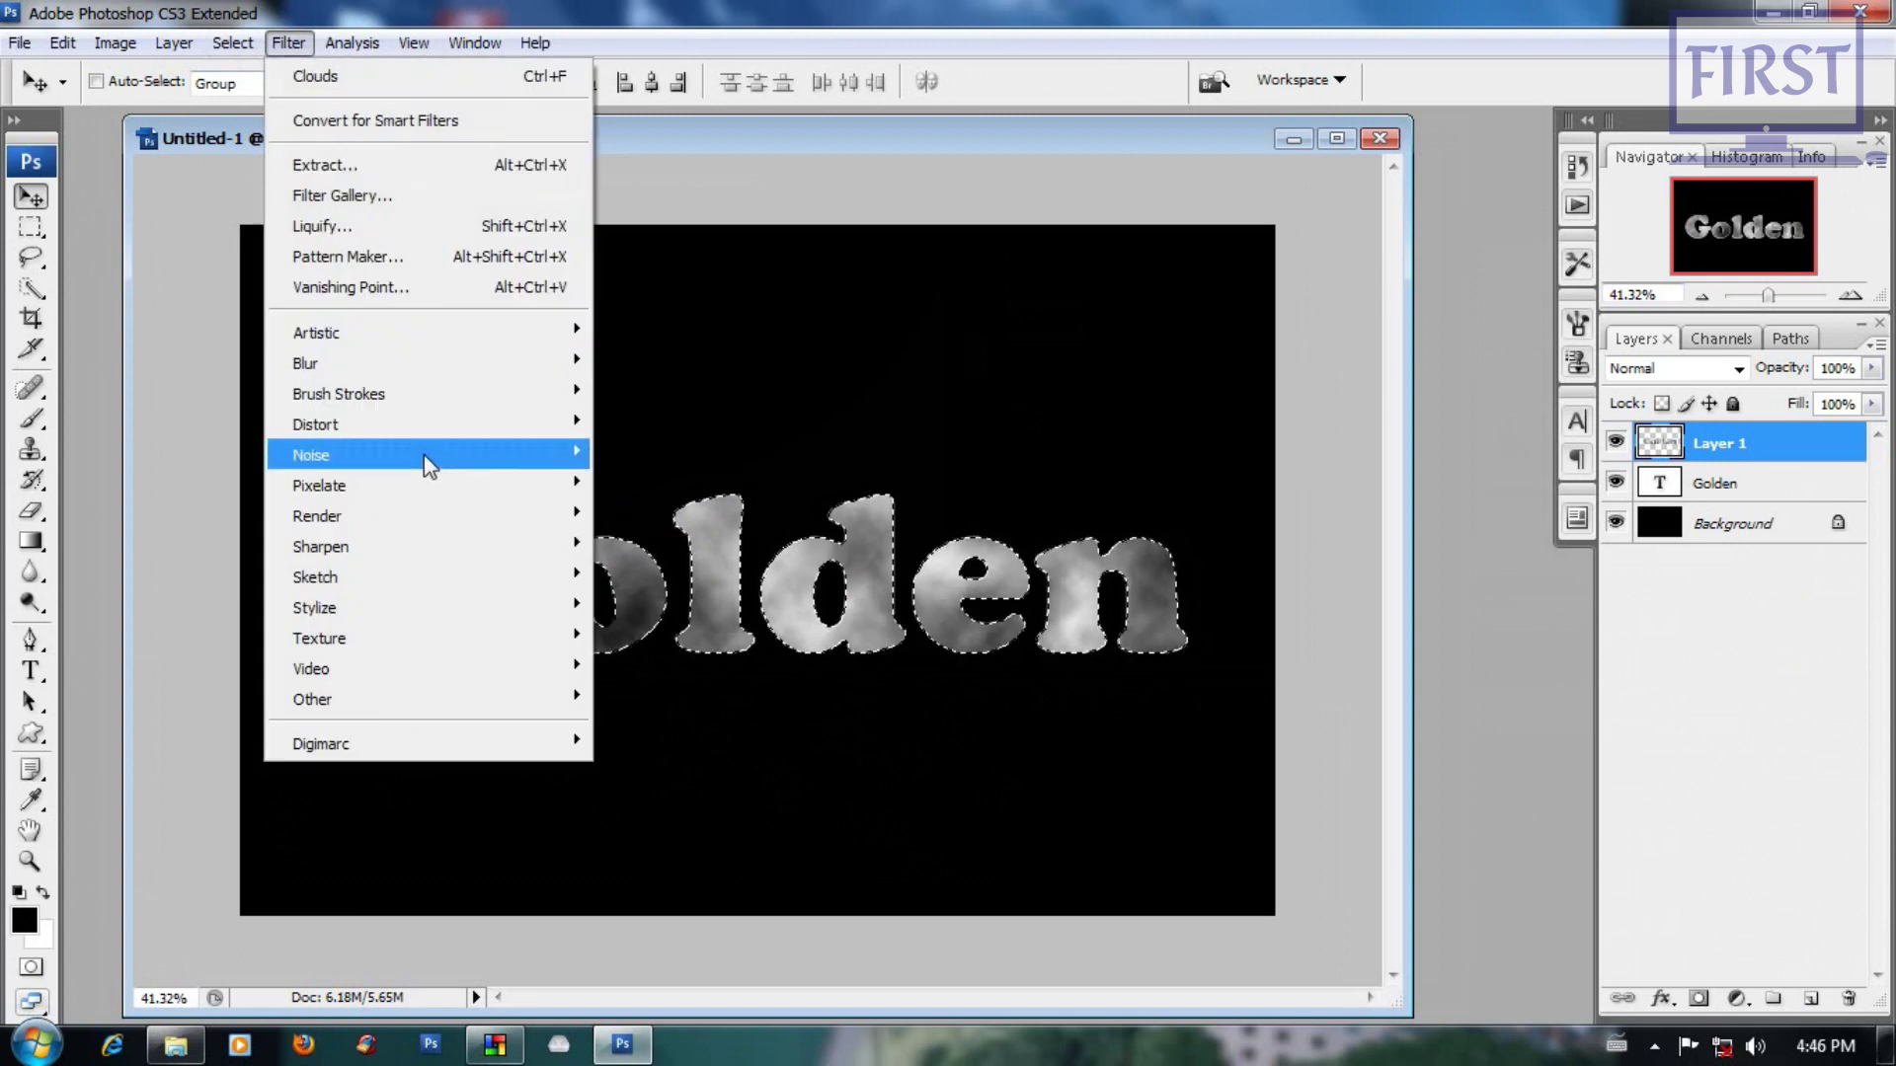
mouse_move(317, 516)
click(653, 515)
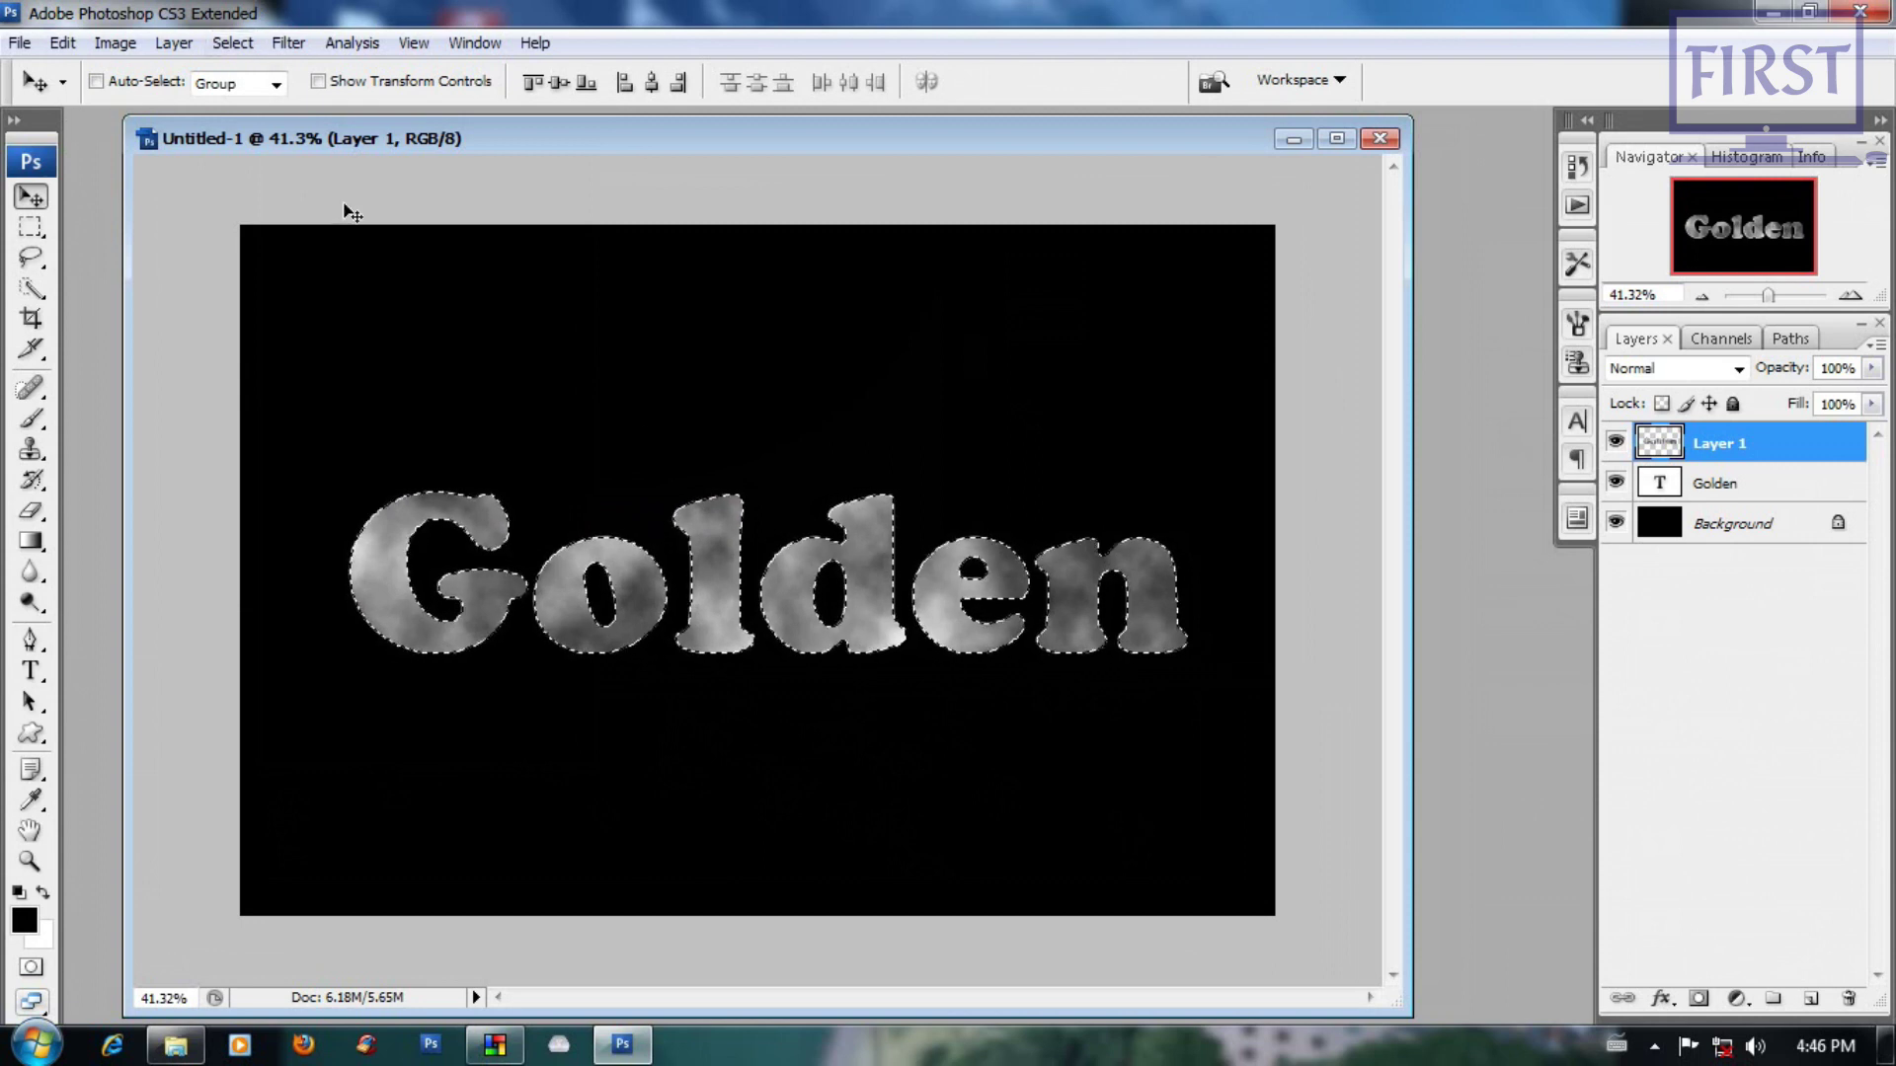
click(289, 43)
mouse_move(316, 425)
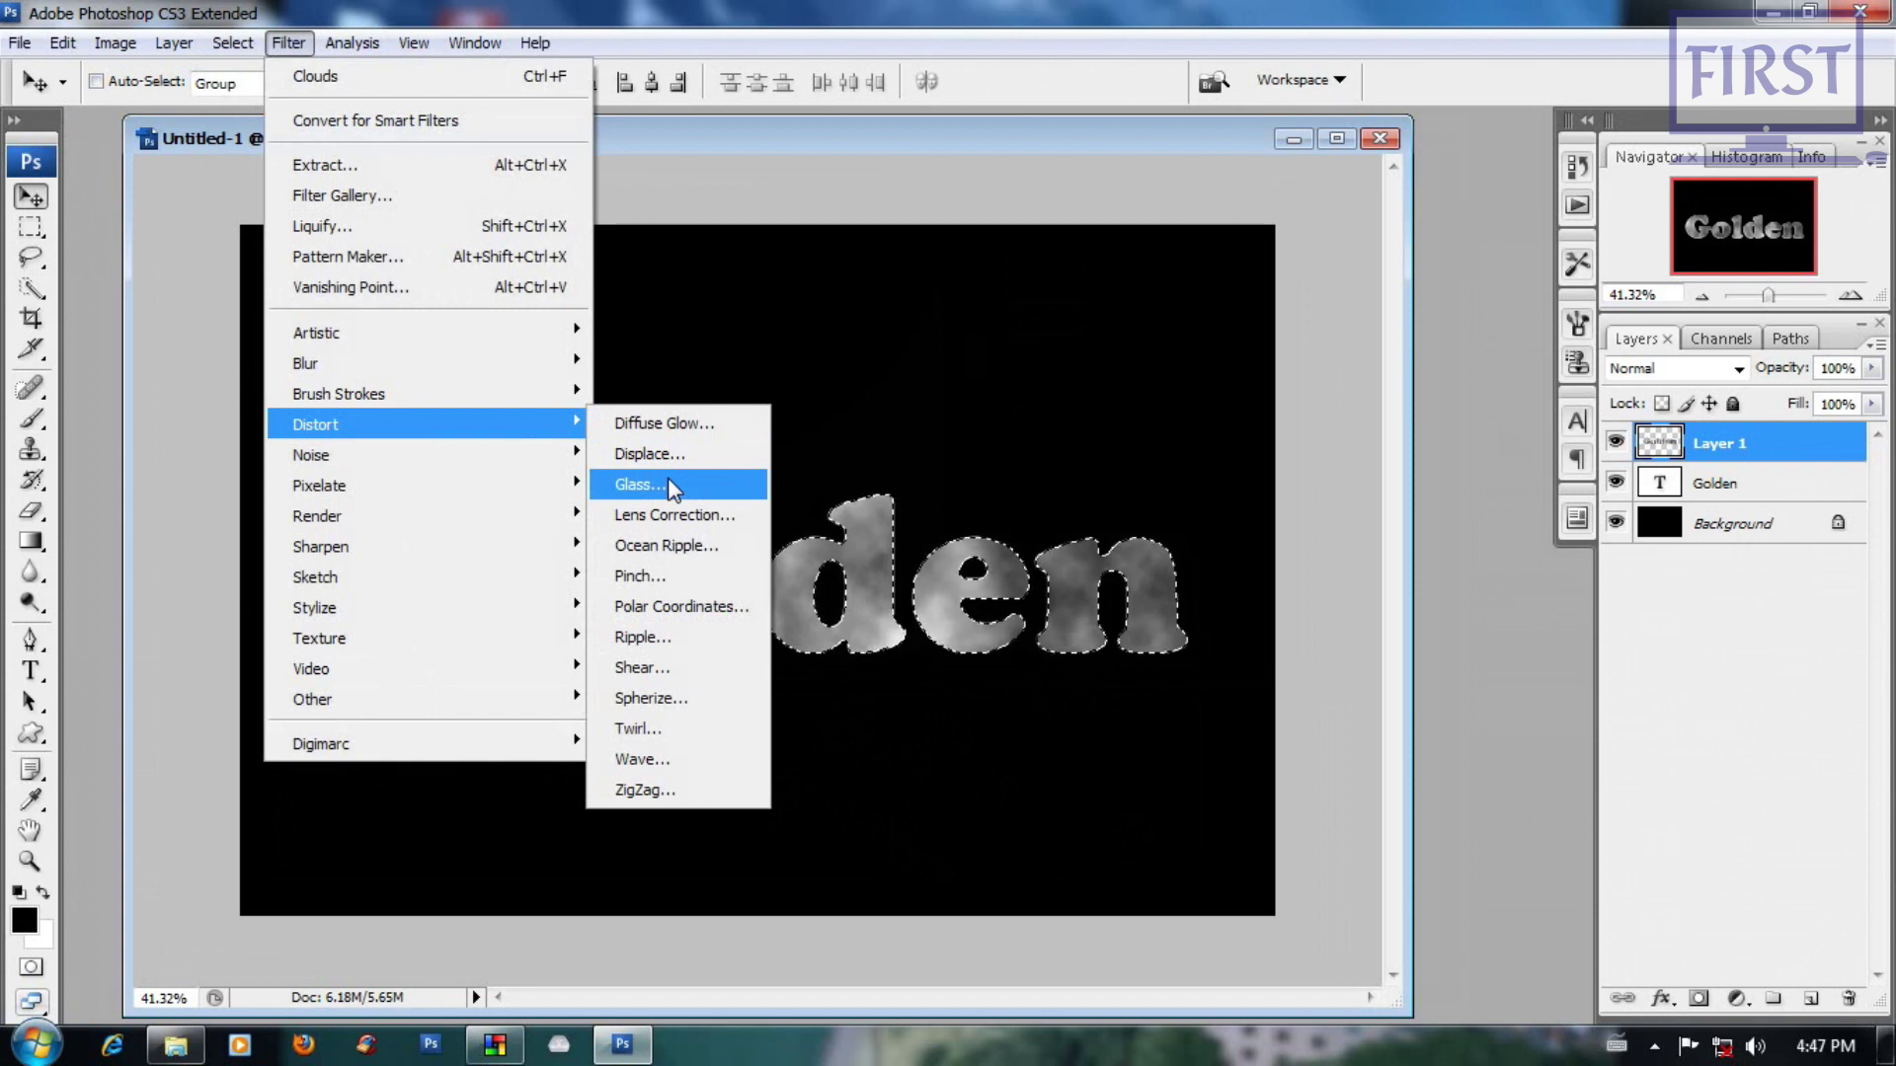
click(671, 487)
Step: Set the Glass filter texture to Tiny Lens
mouse_move(728, 626)
mouse_down()
mouse_move(766, 561)
mouse_move(655, 592)
mouse_move(204, 579)
mouse_move(1091, 613)
mouse_move(816, 595)
mouse_up()
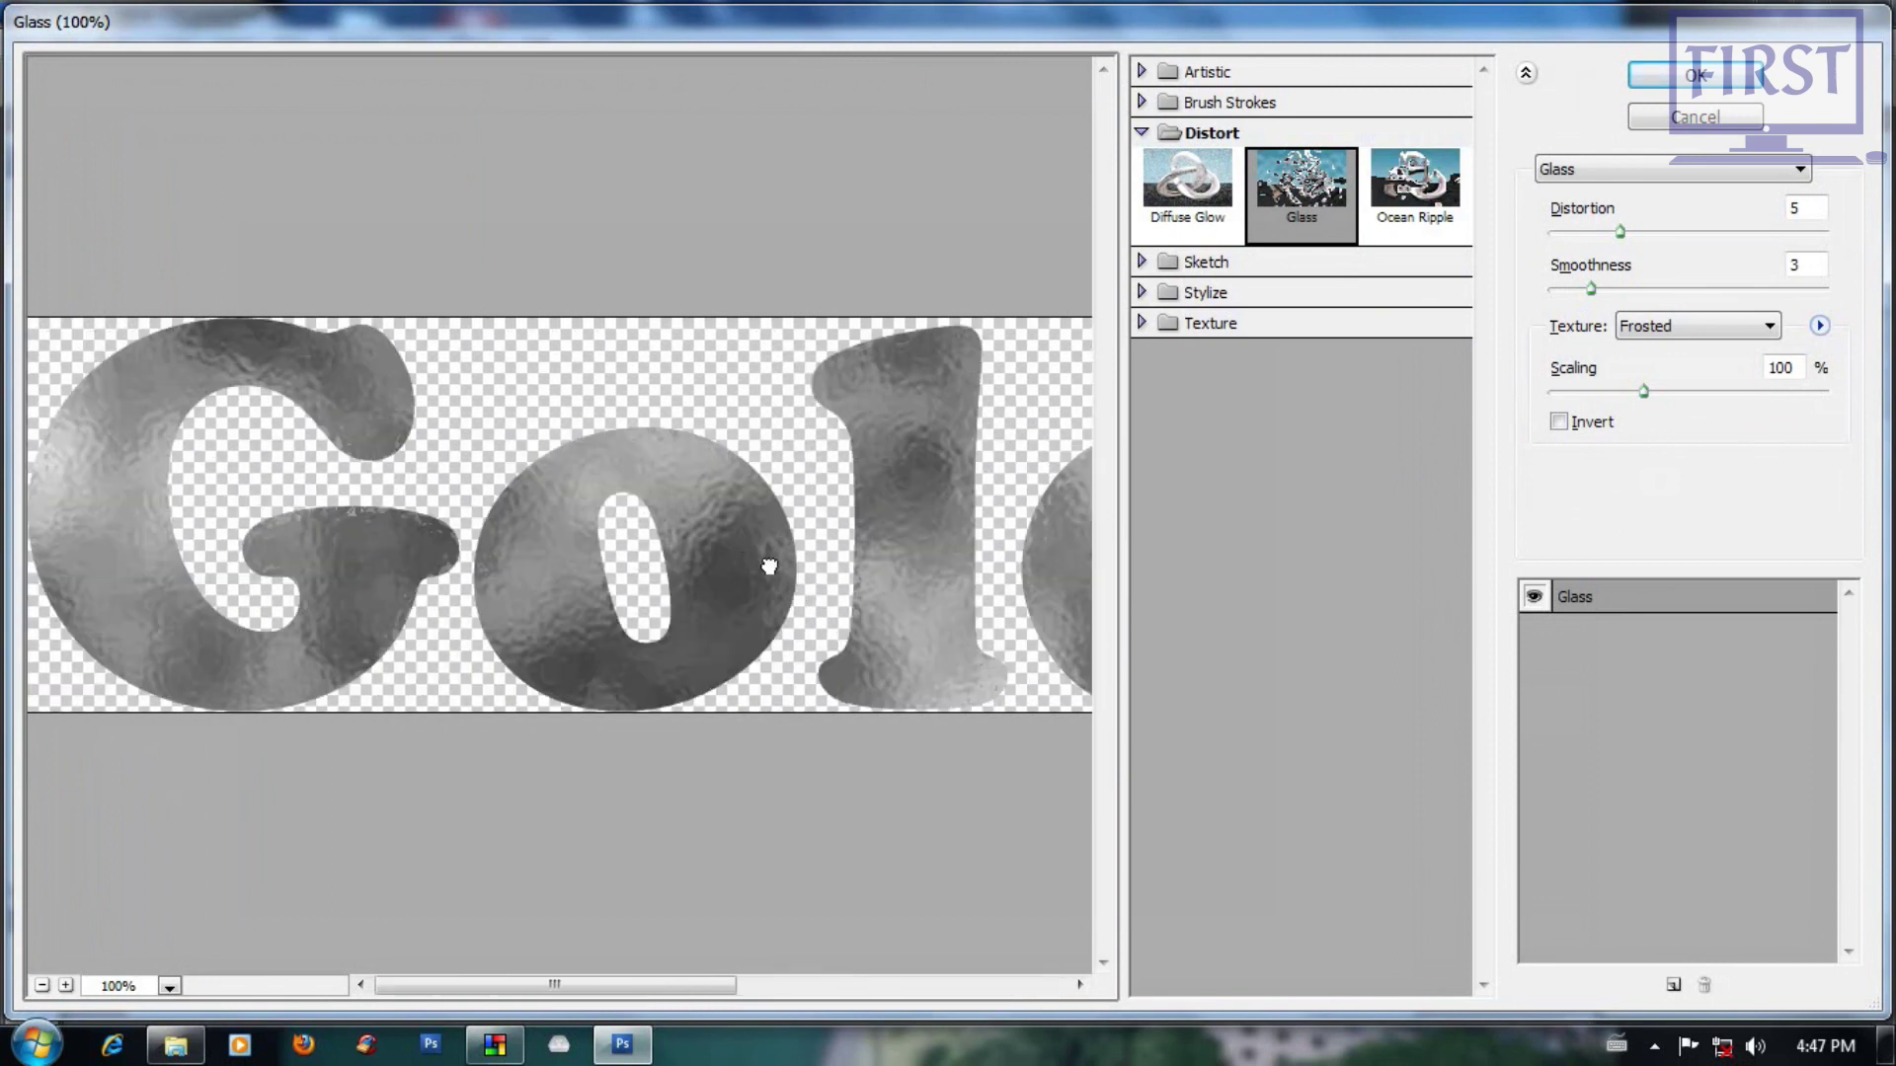
click(1312, 205)
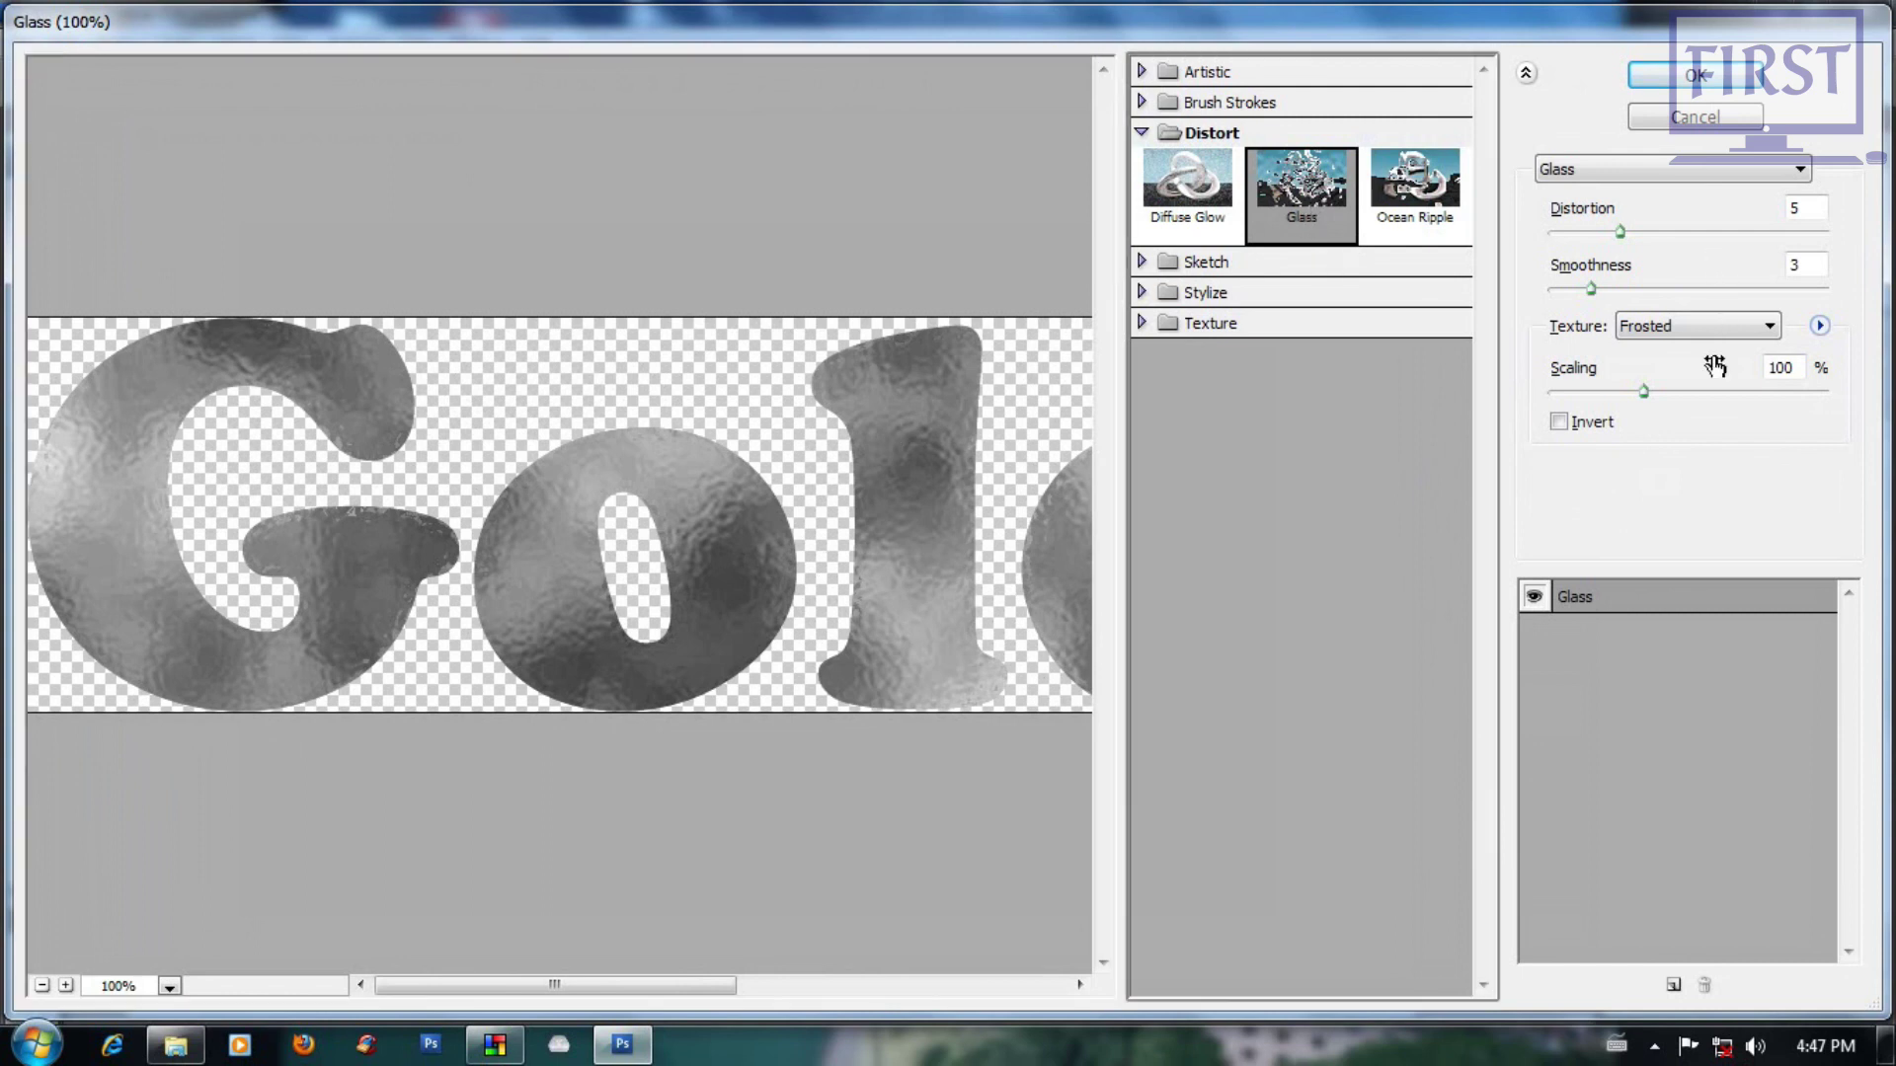
click(1627, 332)
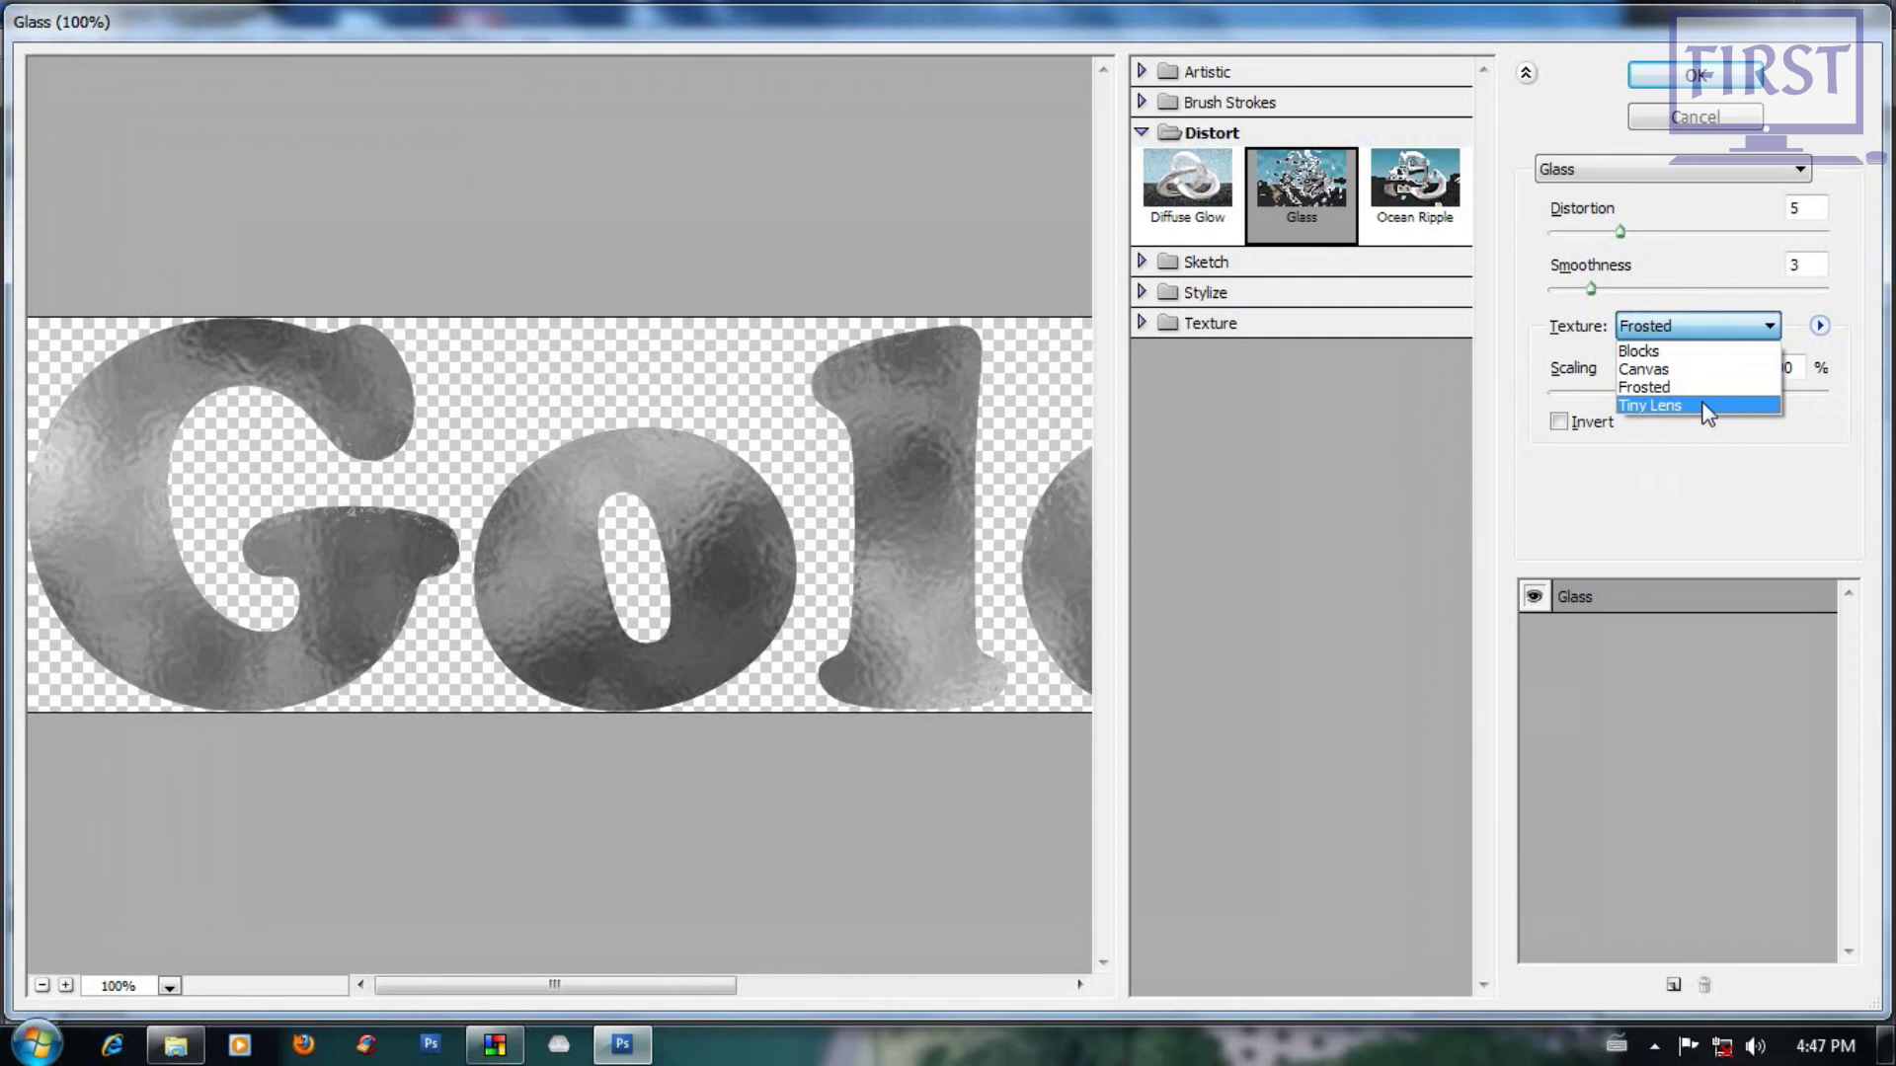
click(1699, 405)
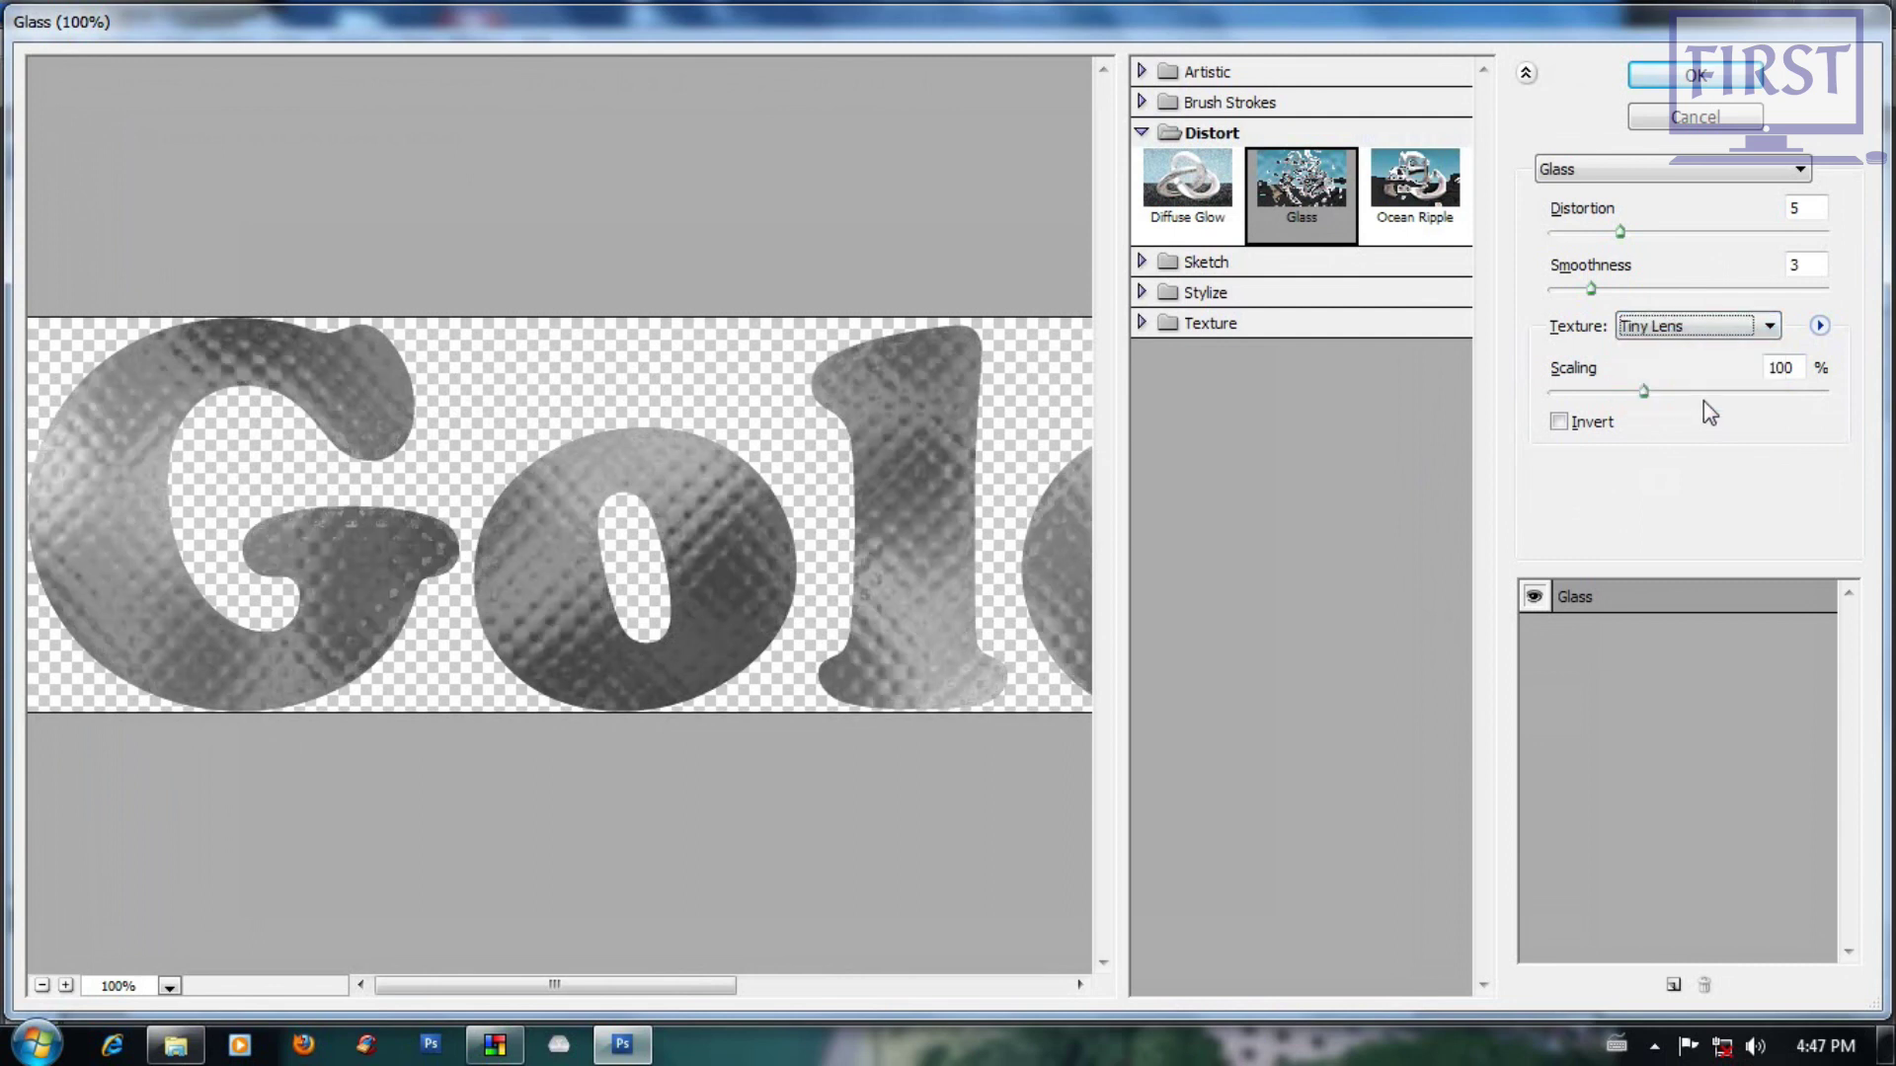
click(1711, 331)
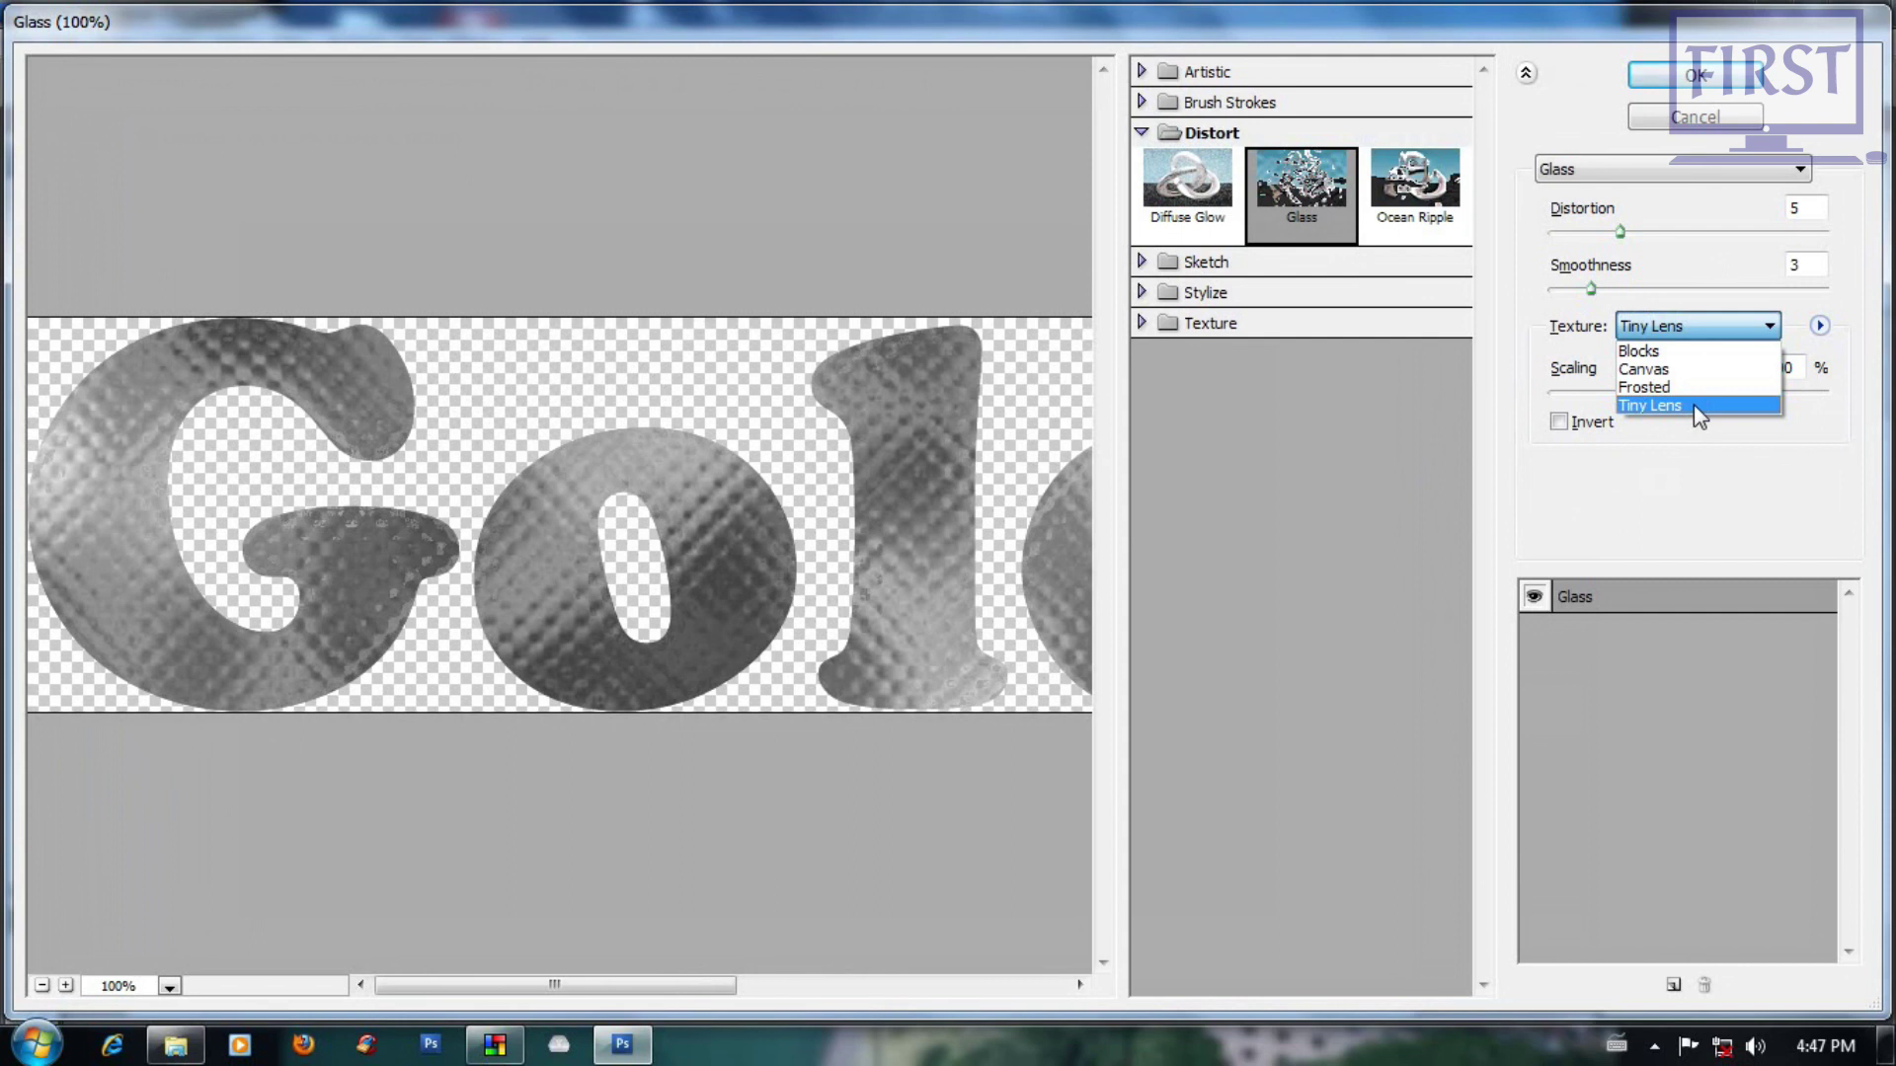
click(1692, 405)
click(1683, 330)
click(1666, 407)
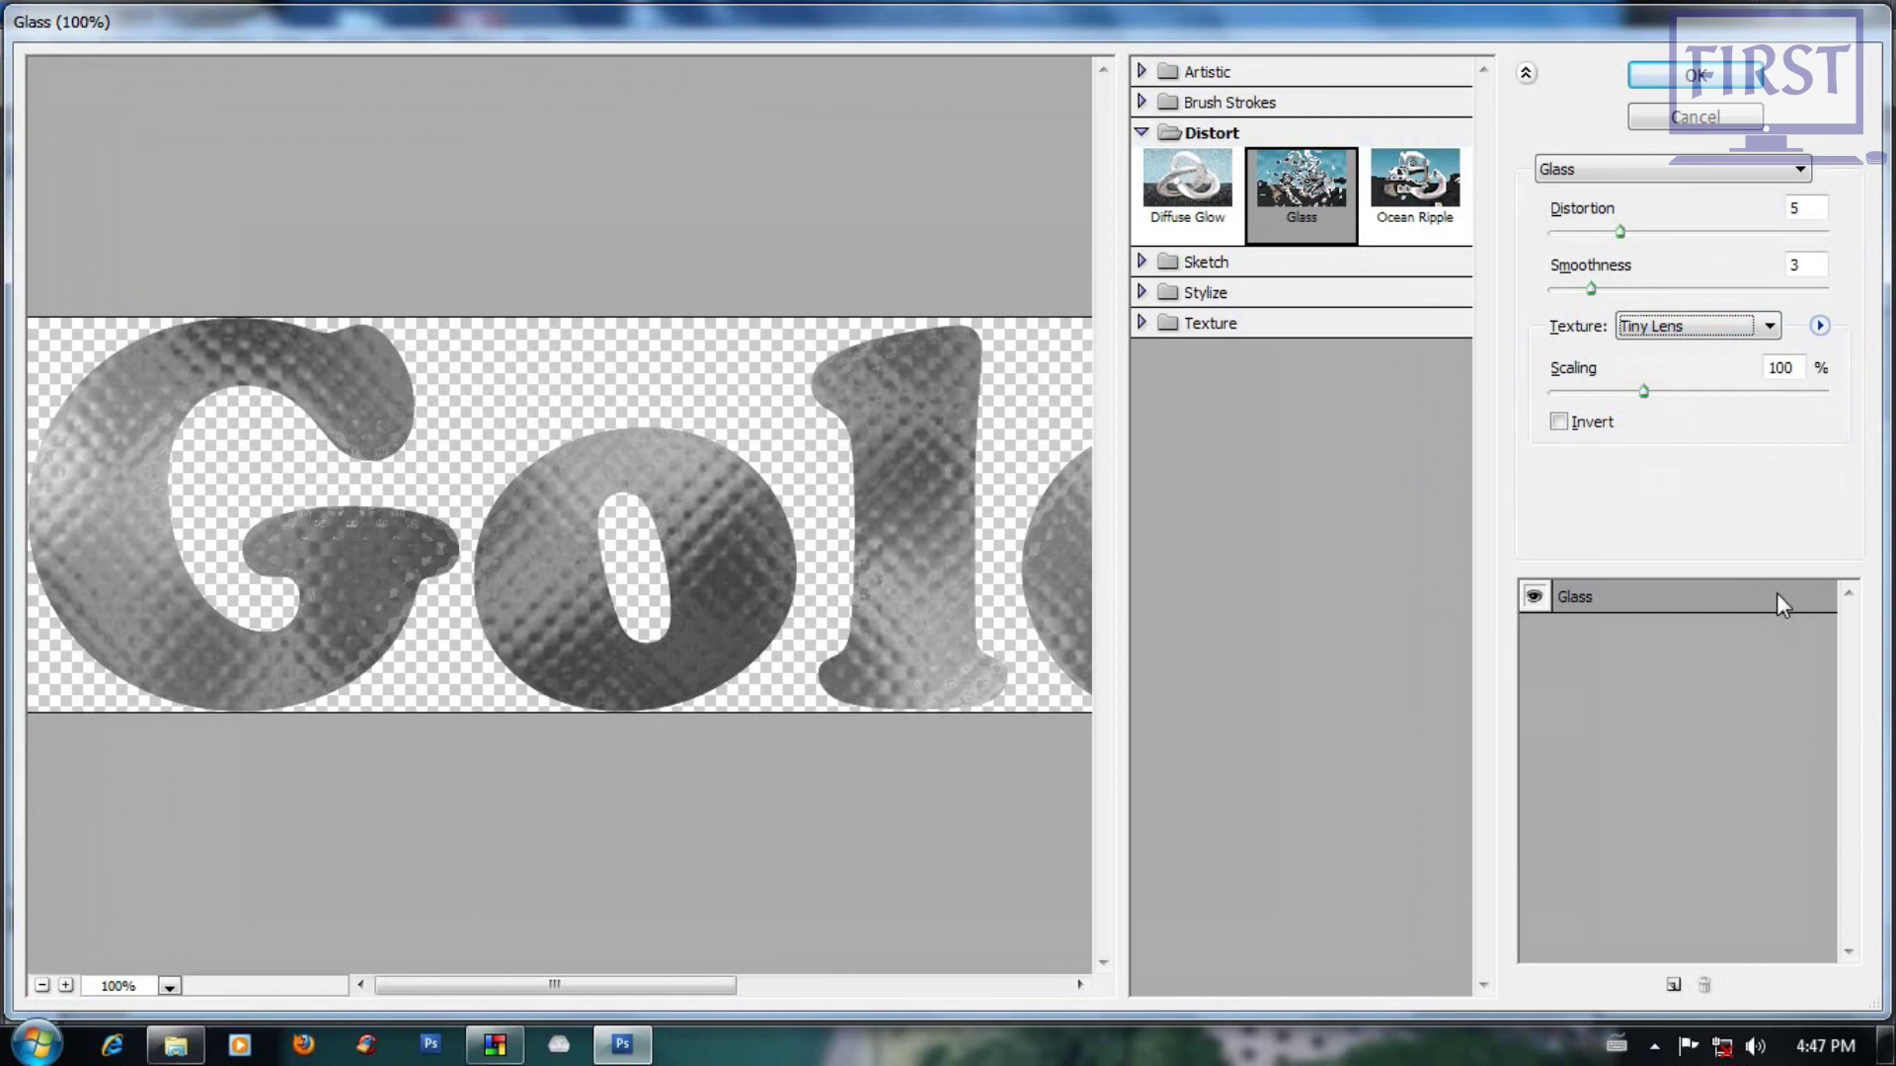
click(1714, 329)
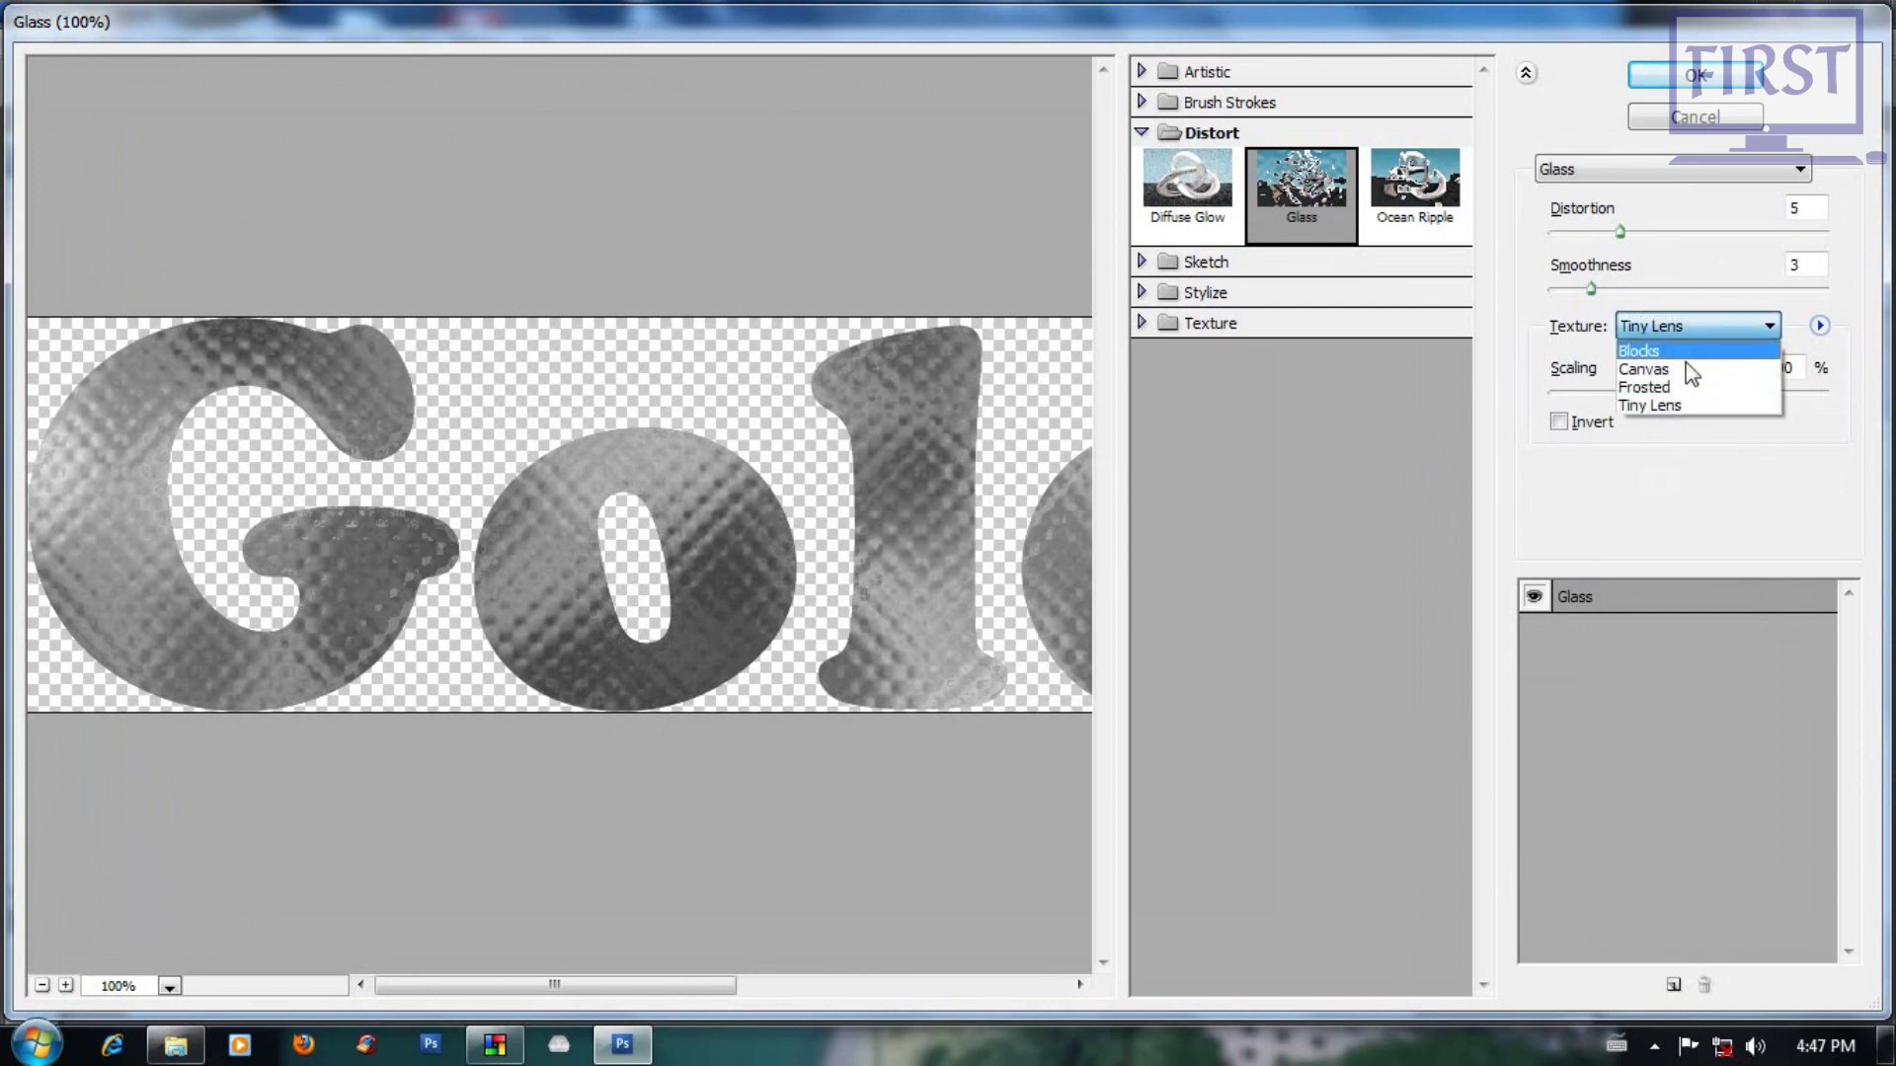
click(1688, 407)
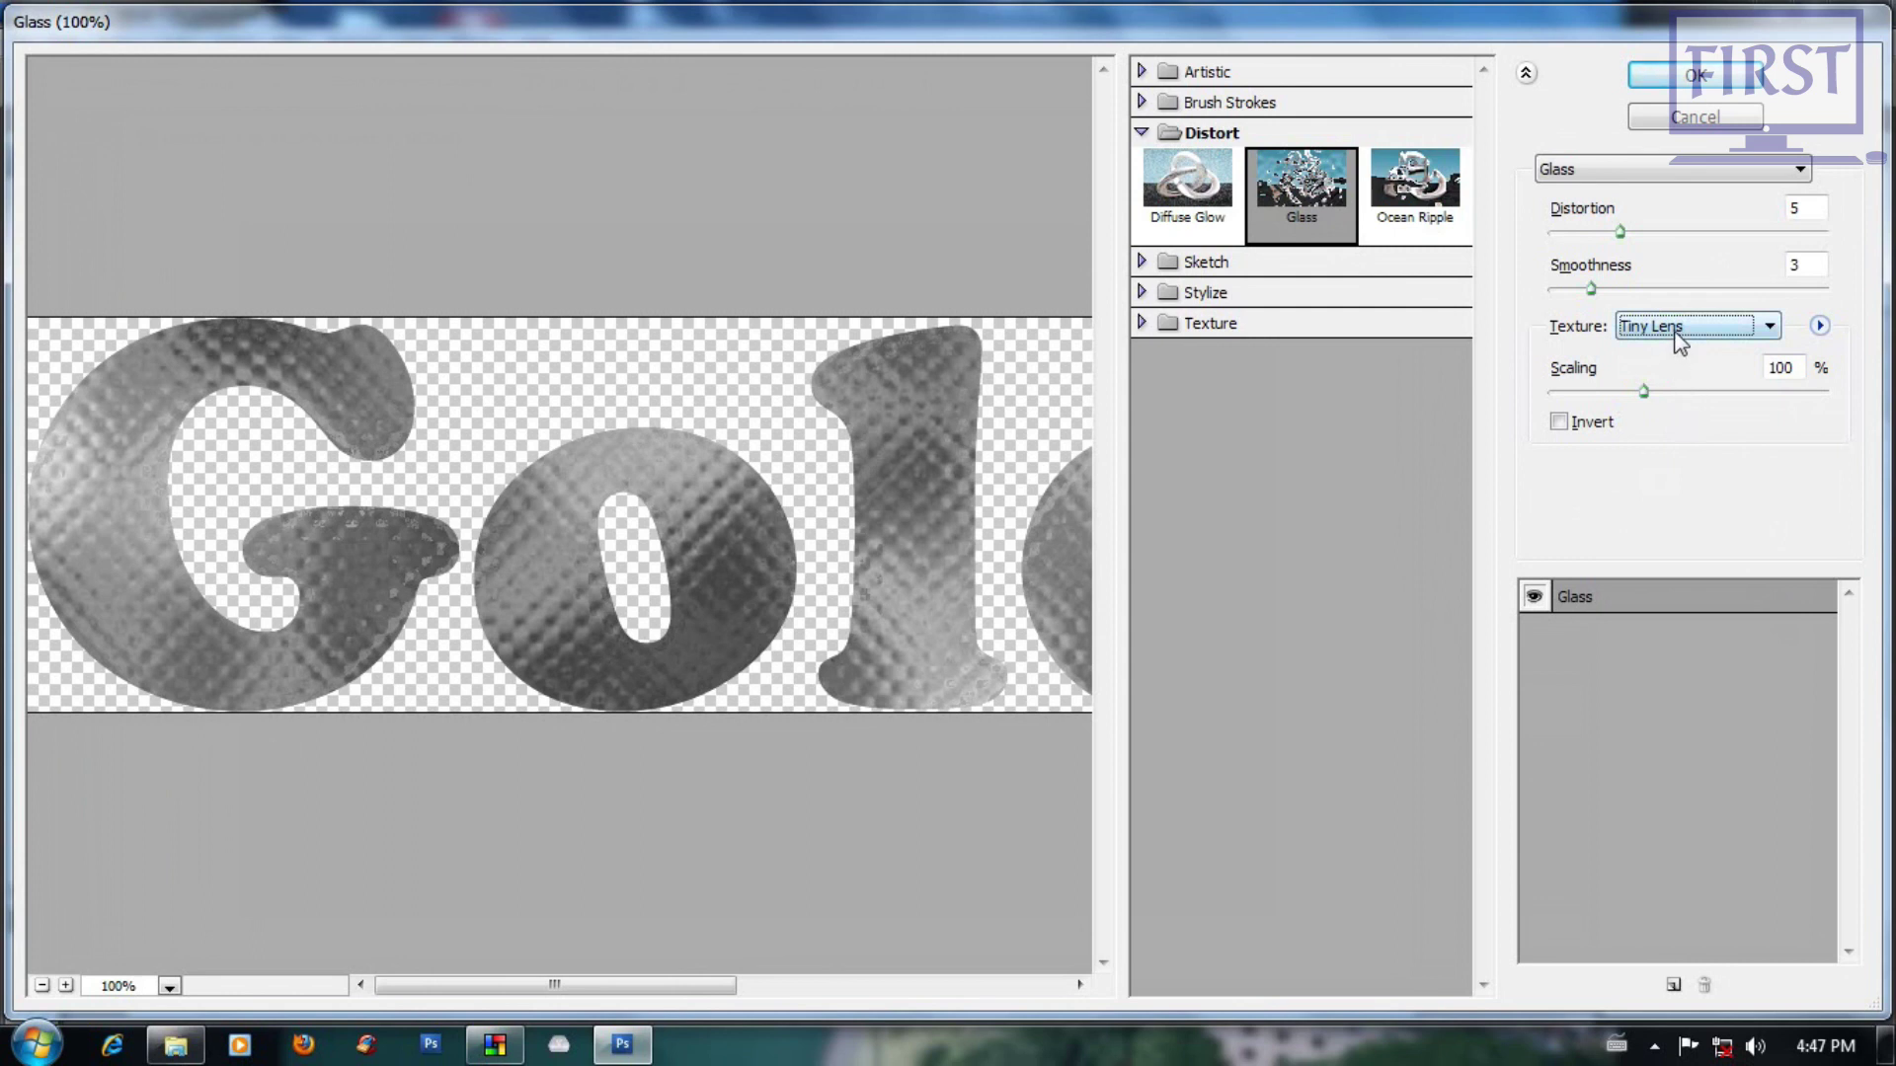
Step: Set Glass distortion 20, smoothness 1, scaling 99 and apply it
drag(802, 518, 746, 521)
drag(630, 568, 686, 568)
drag(1619, 233, 1827, 233)
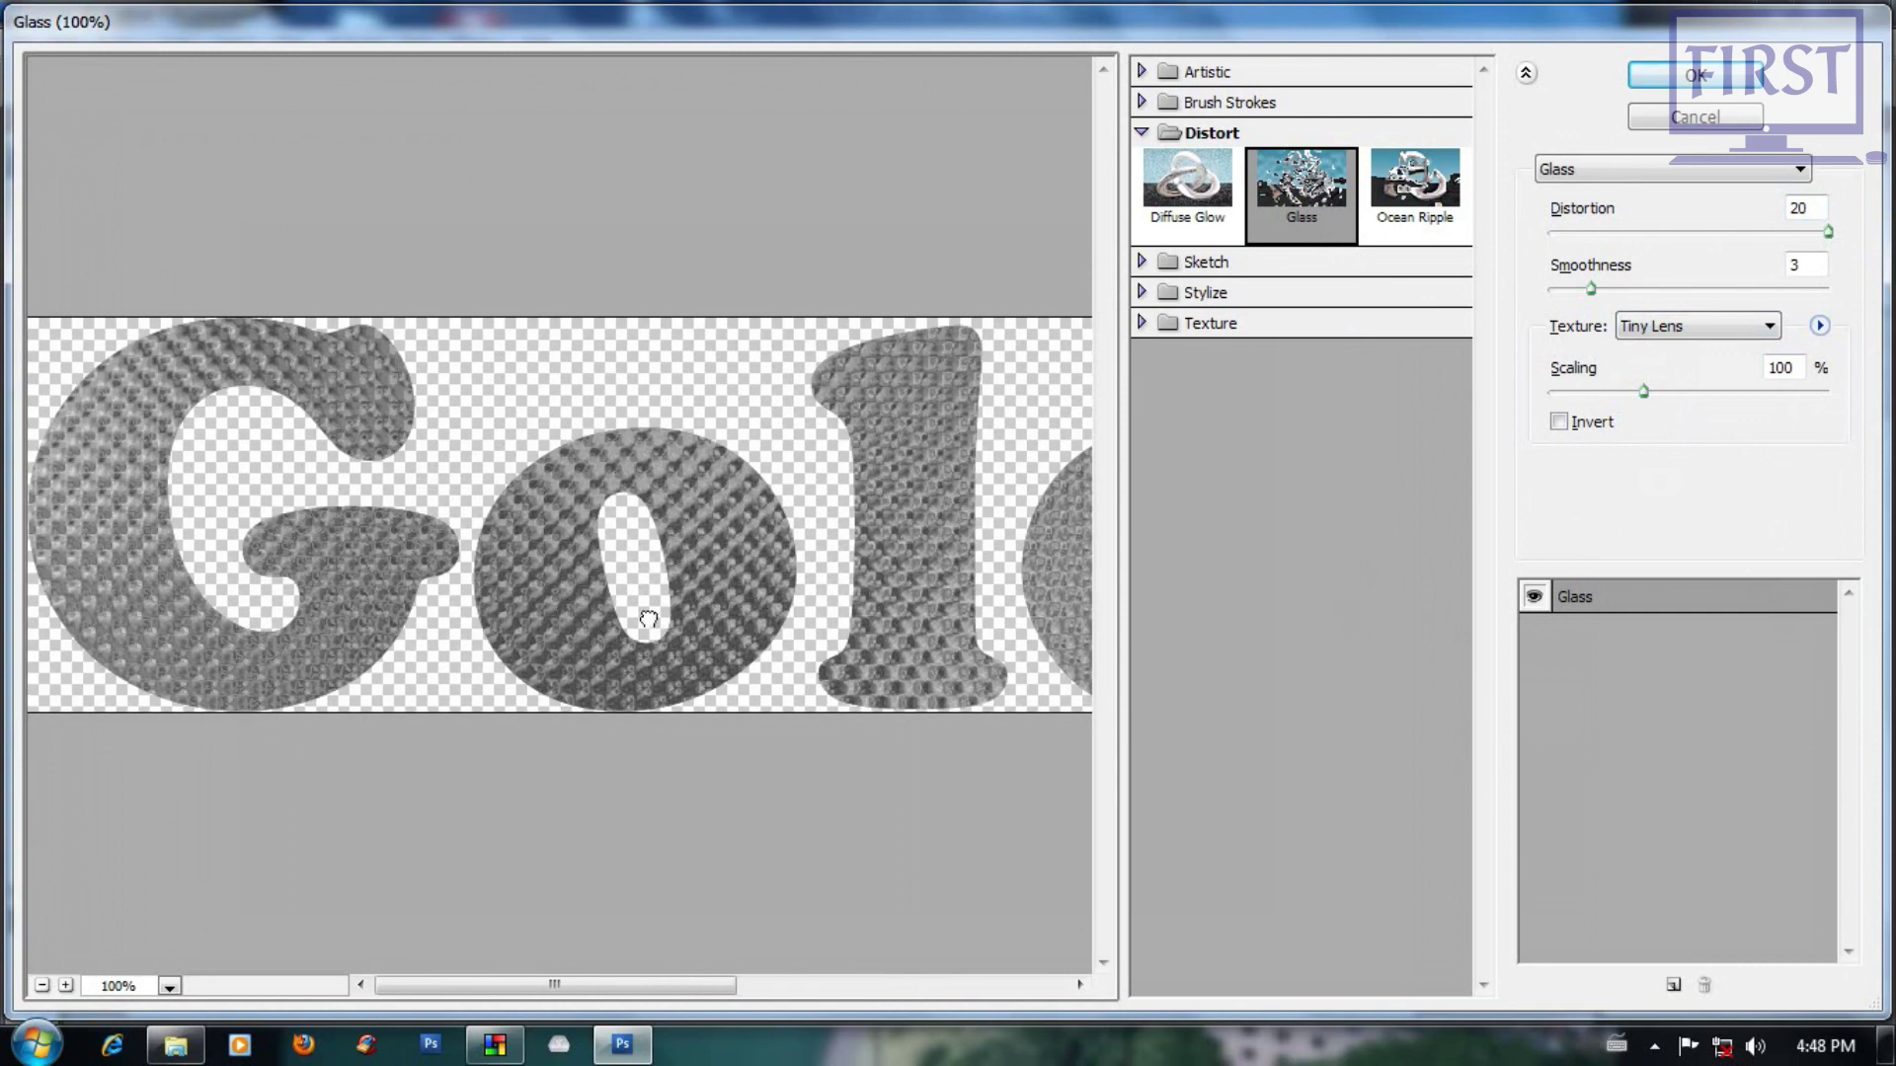
drag(649, 619, 737, 632)
drag(1587, 291, 1524, 300)
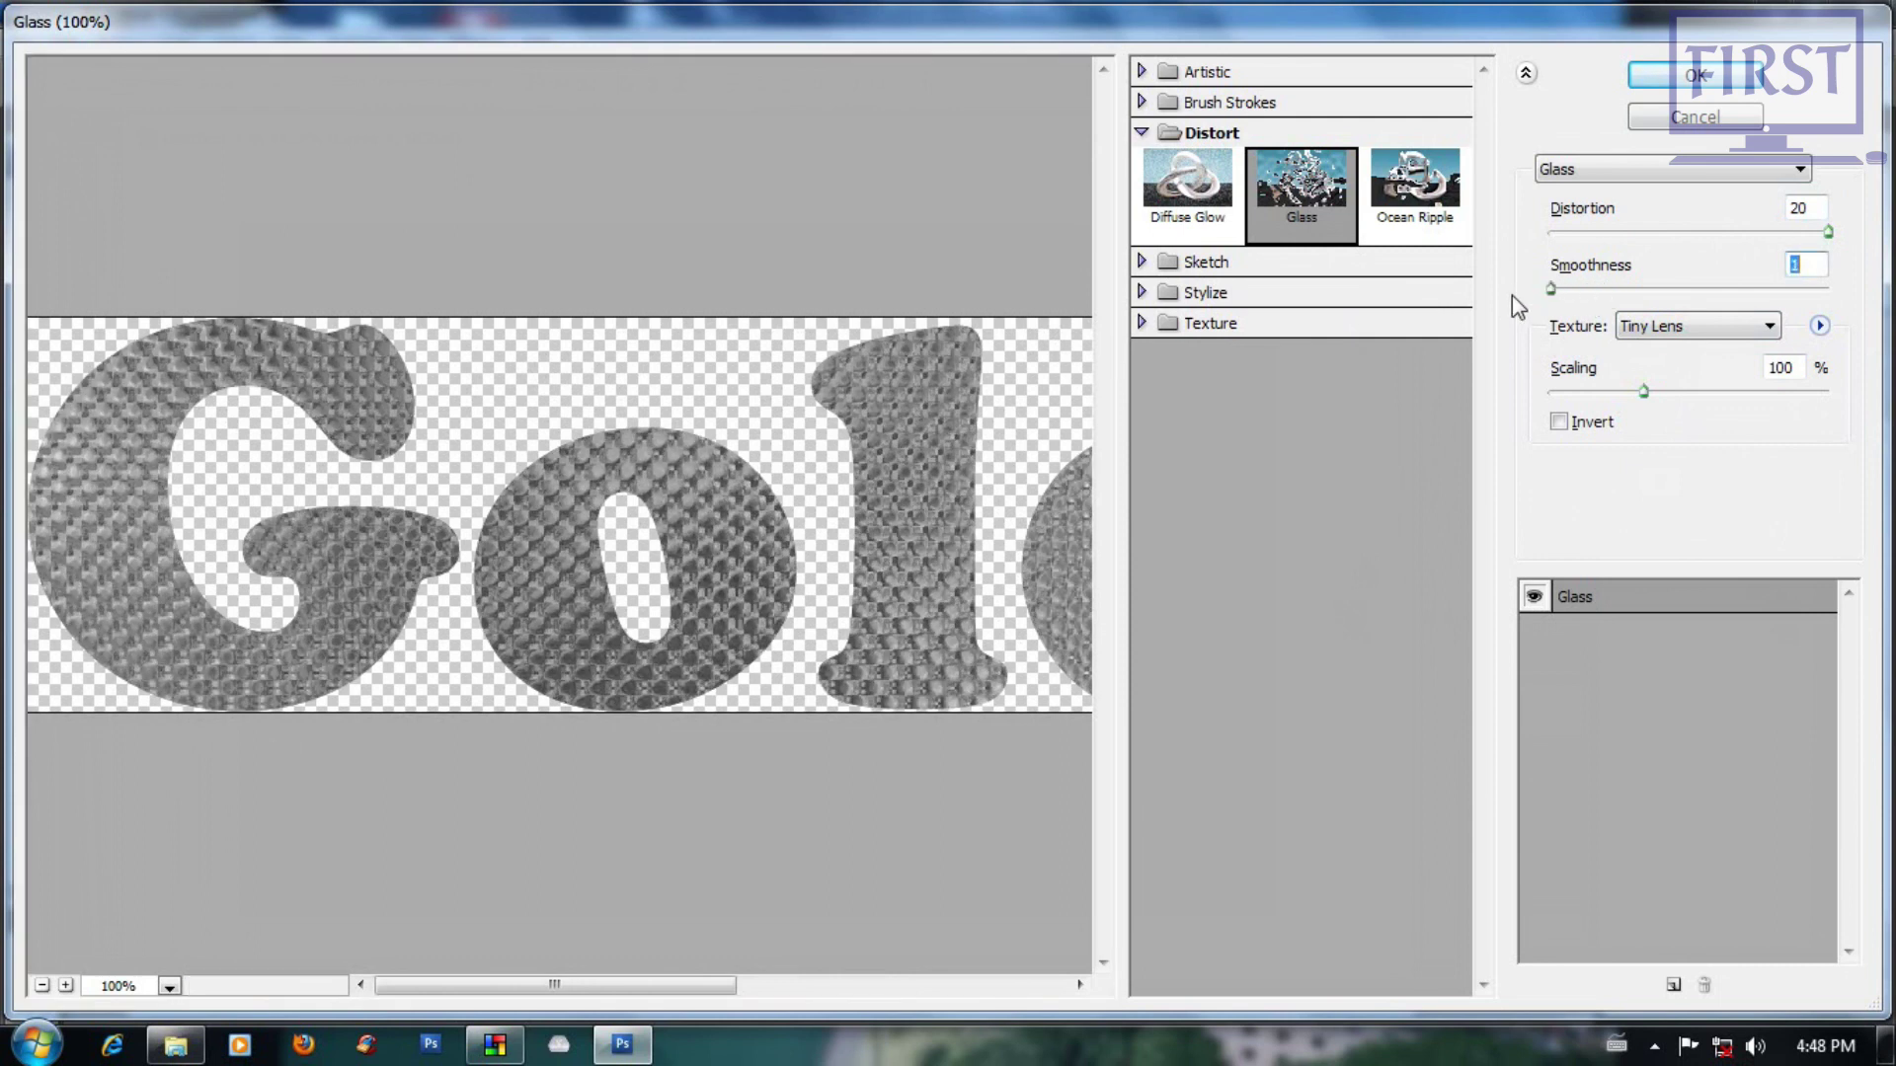
mouse_move(1525, 295)
mouse_down()
mouse_move(1734, 284)
mouse_move(1530, 293)
mouse_up()
mouse_move(1646, 400)
mouse_down()
mouse_move(1711, 397)
mouse_move(1646, 397)
mouse_up()
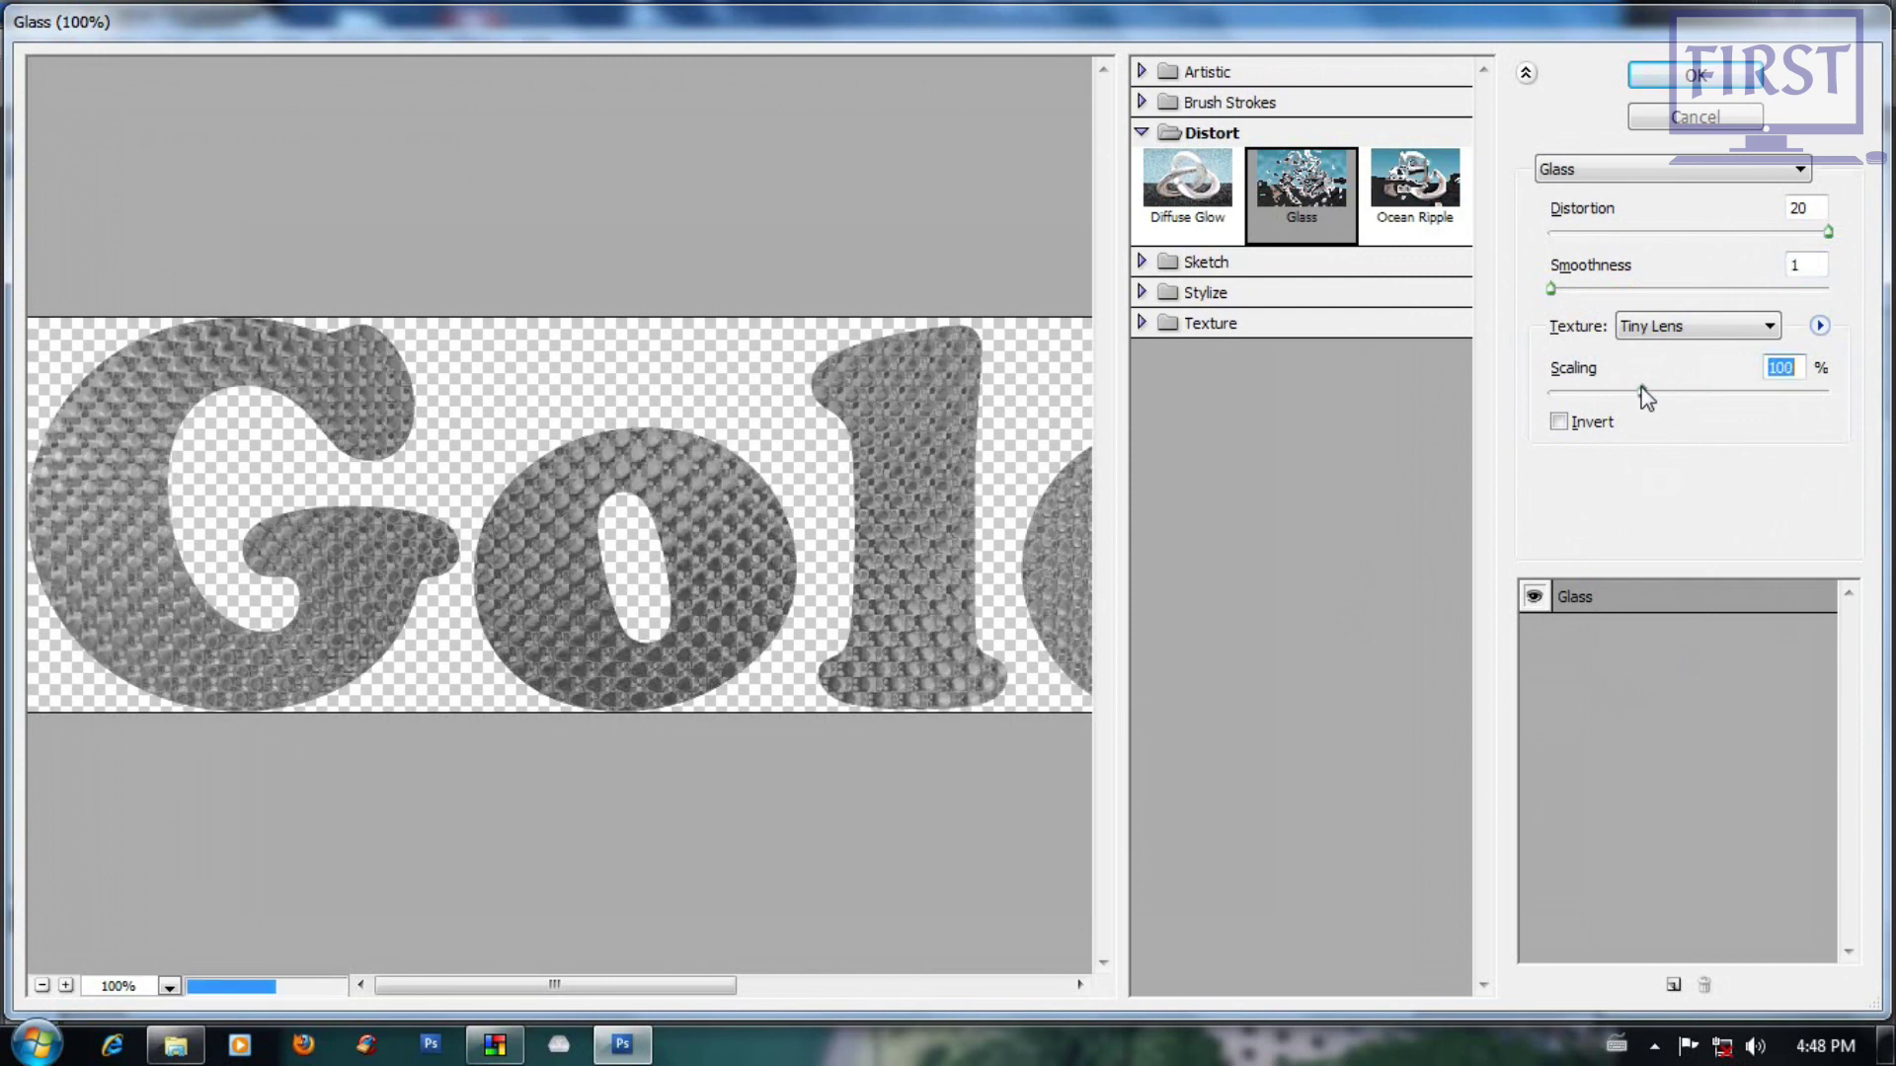
drag(1649, 395, 1642, 397)
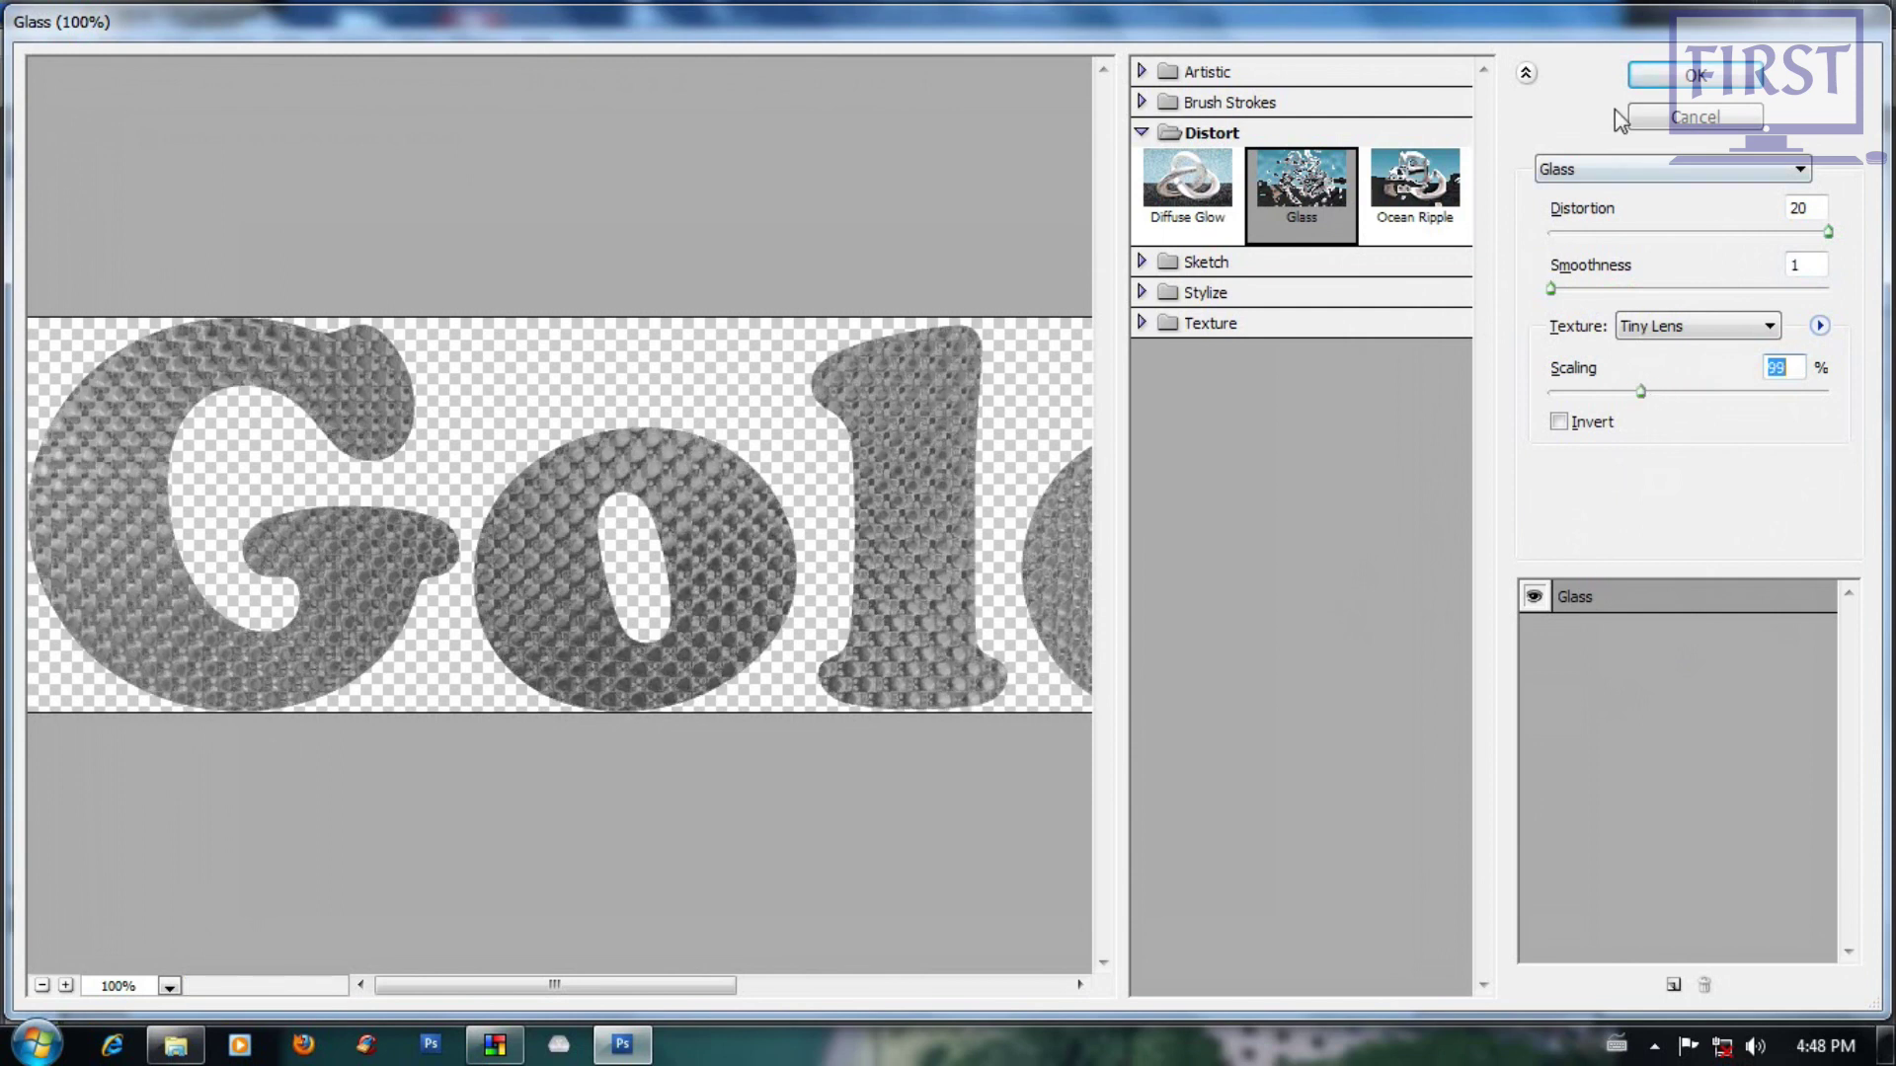
click(1696, 77)
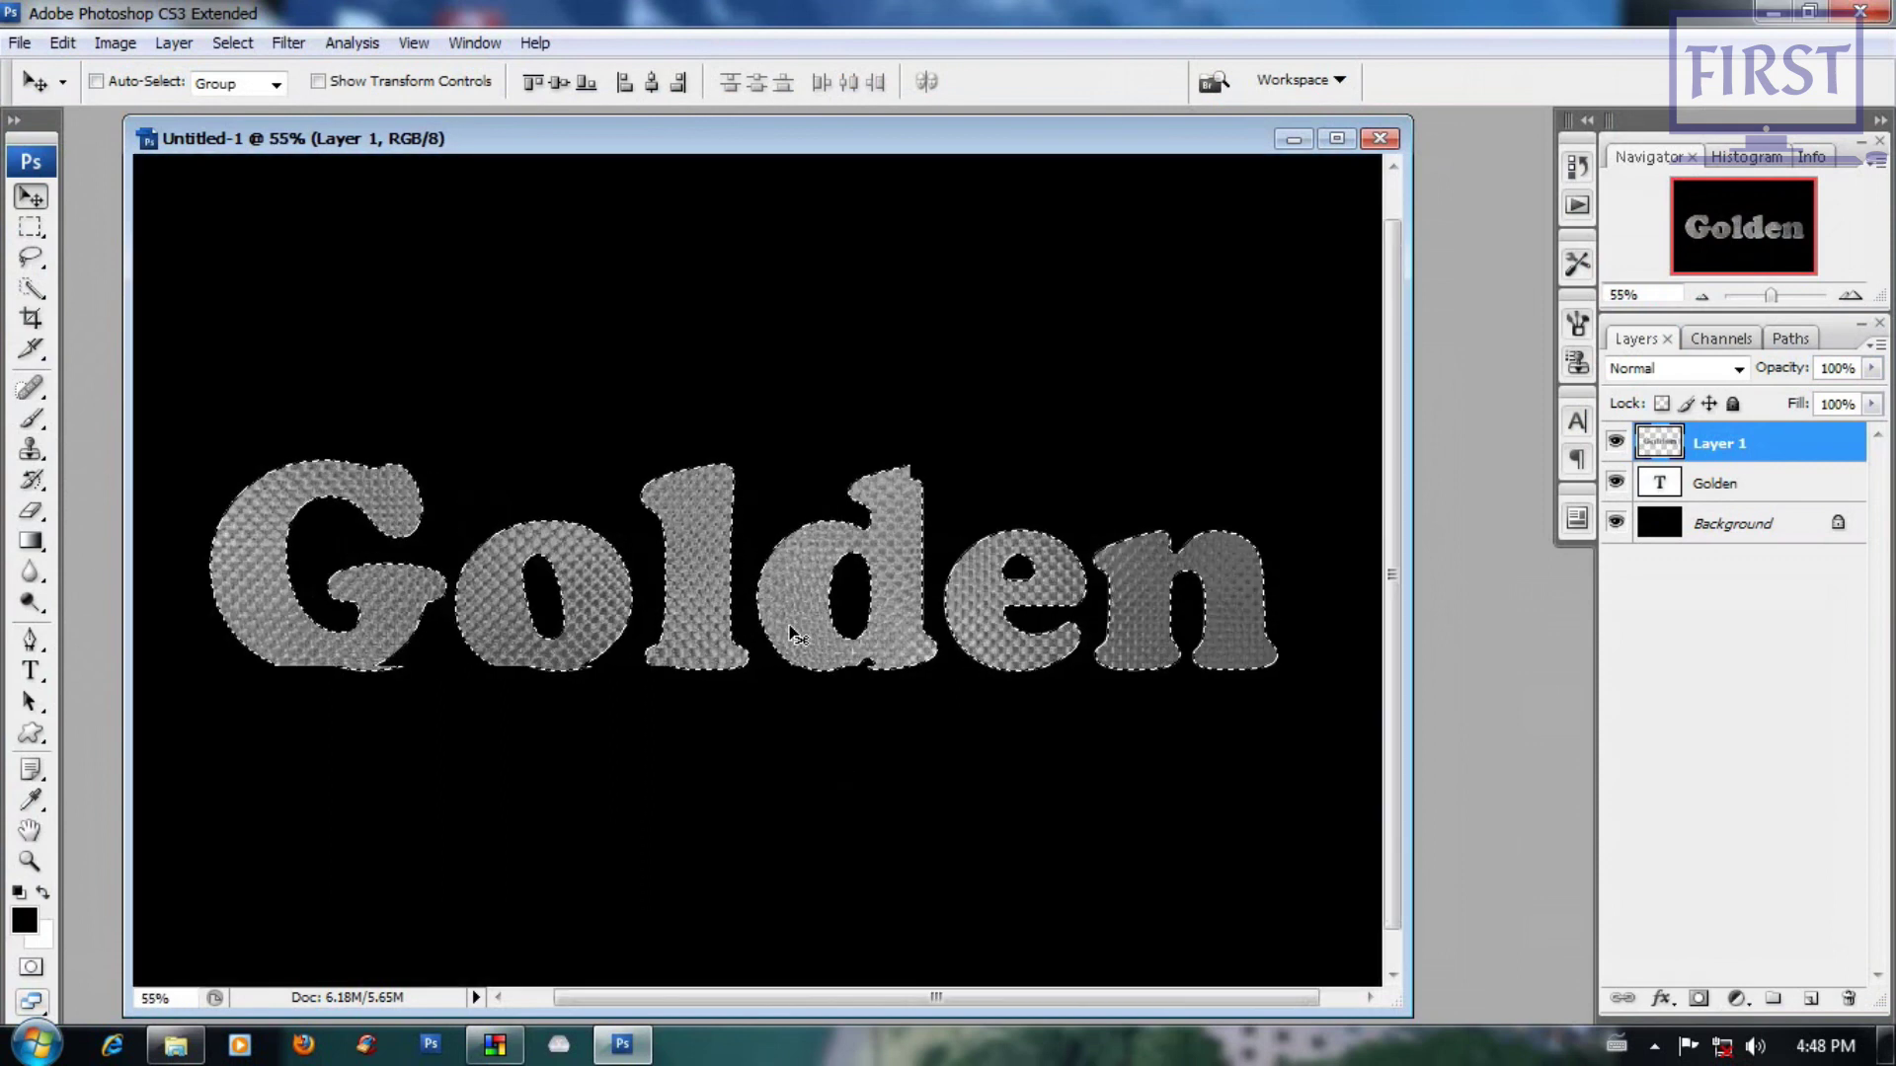
Step: In Curves, shape an S-curve brightening highlights and deepening shadows
scroll(983, 691, down, 2)
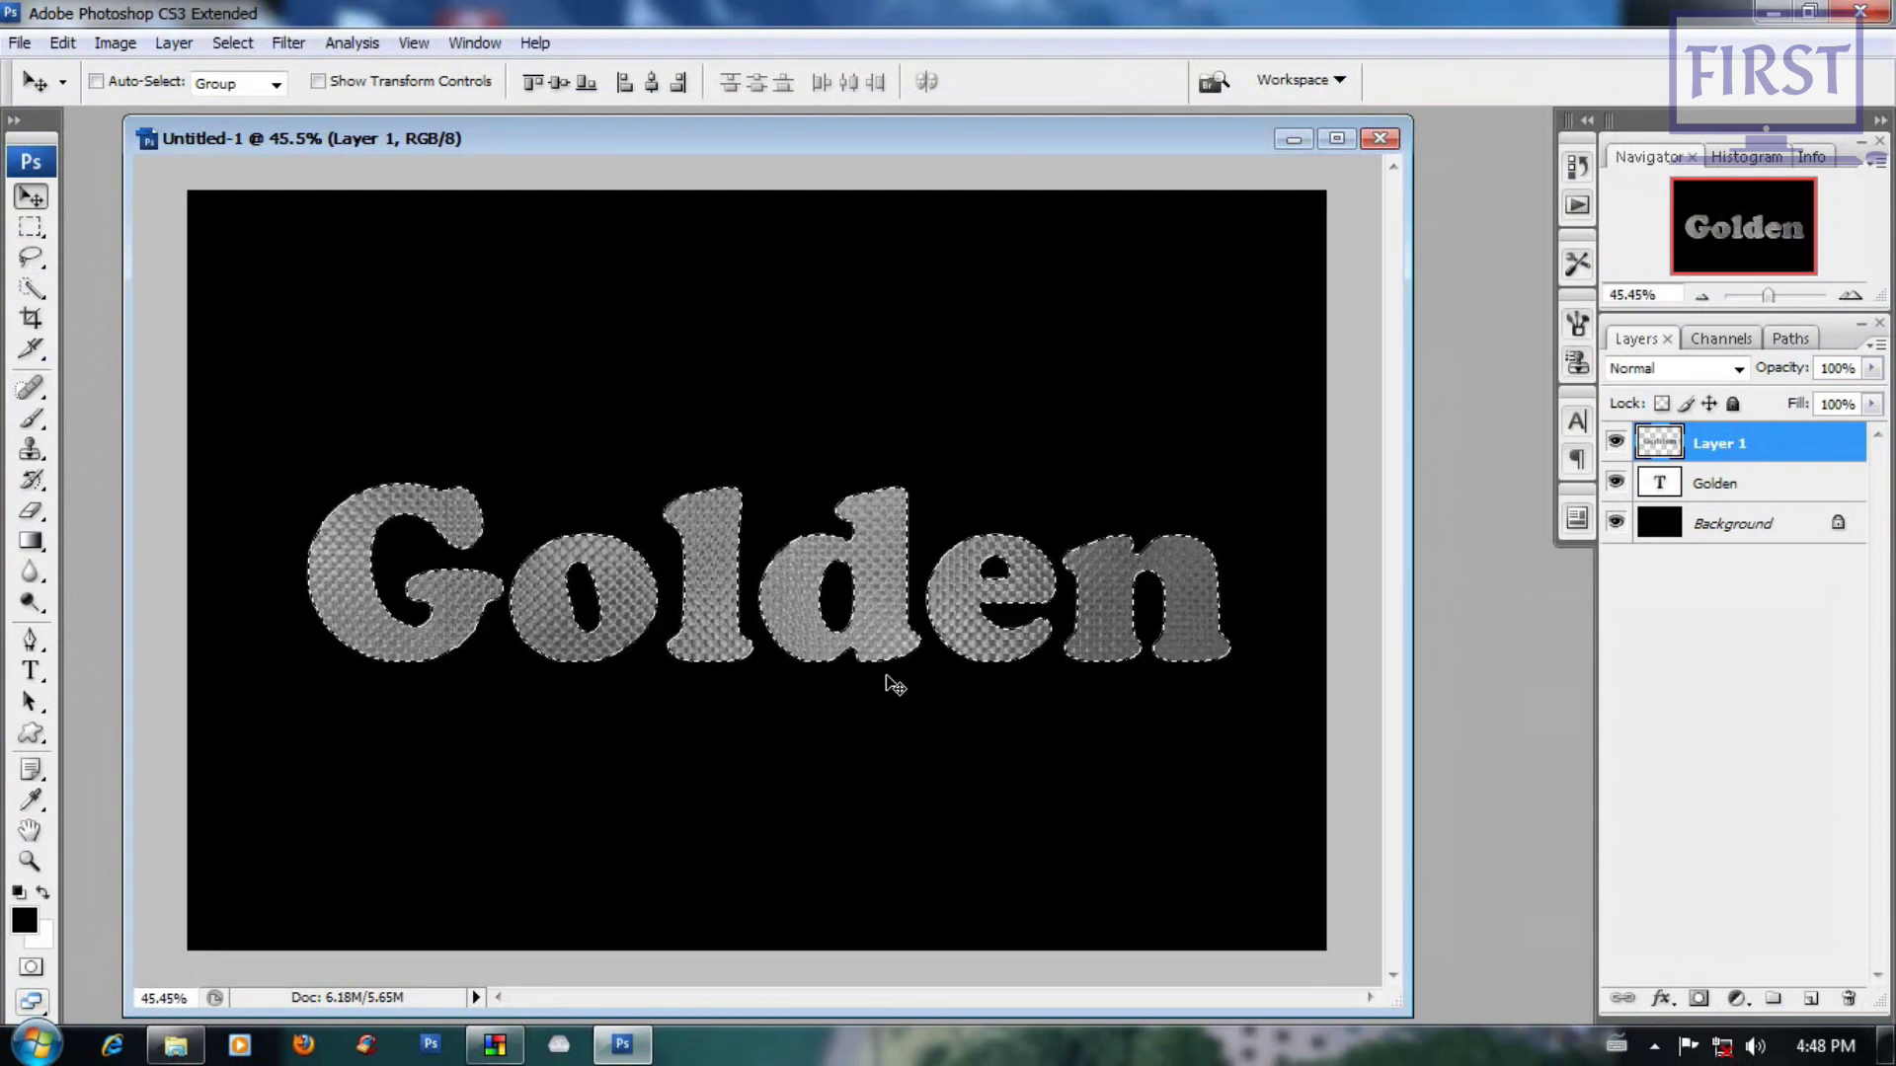
scroll(790, 725, up, 1)
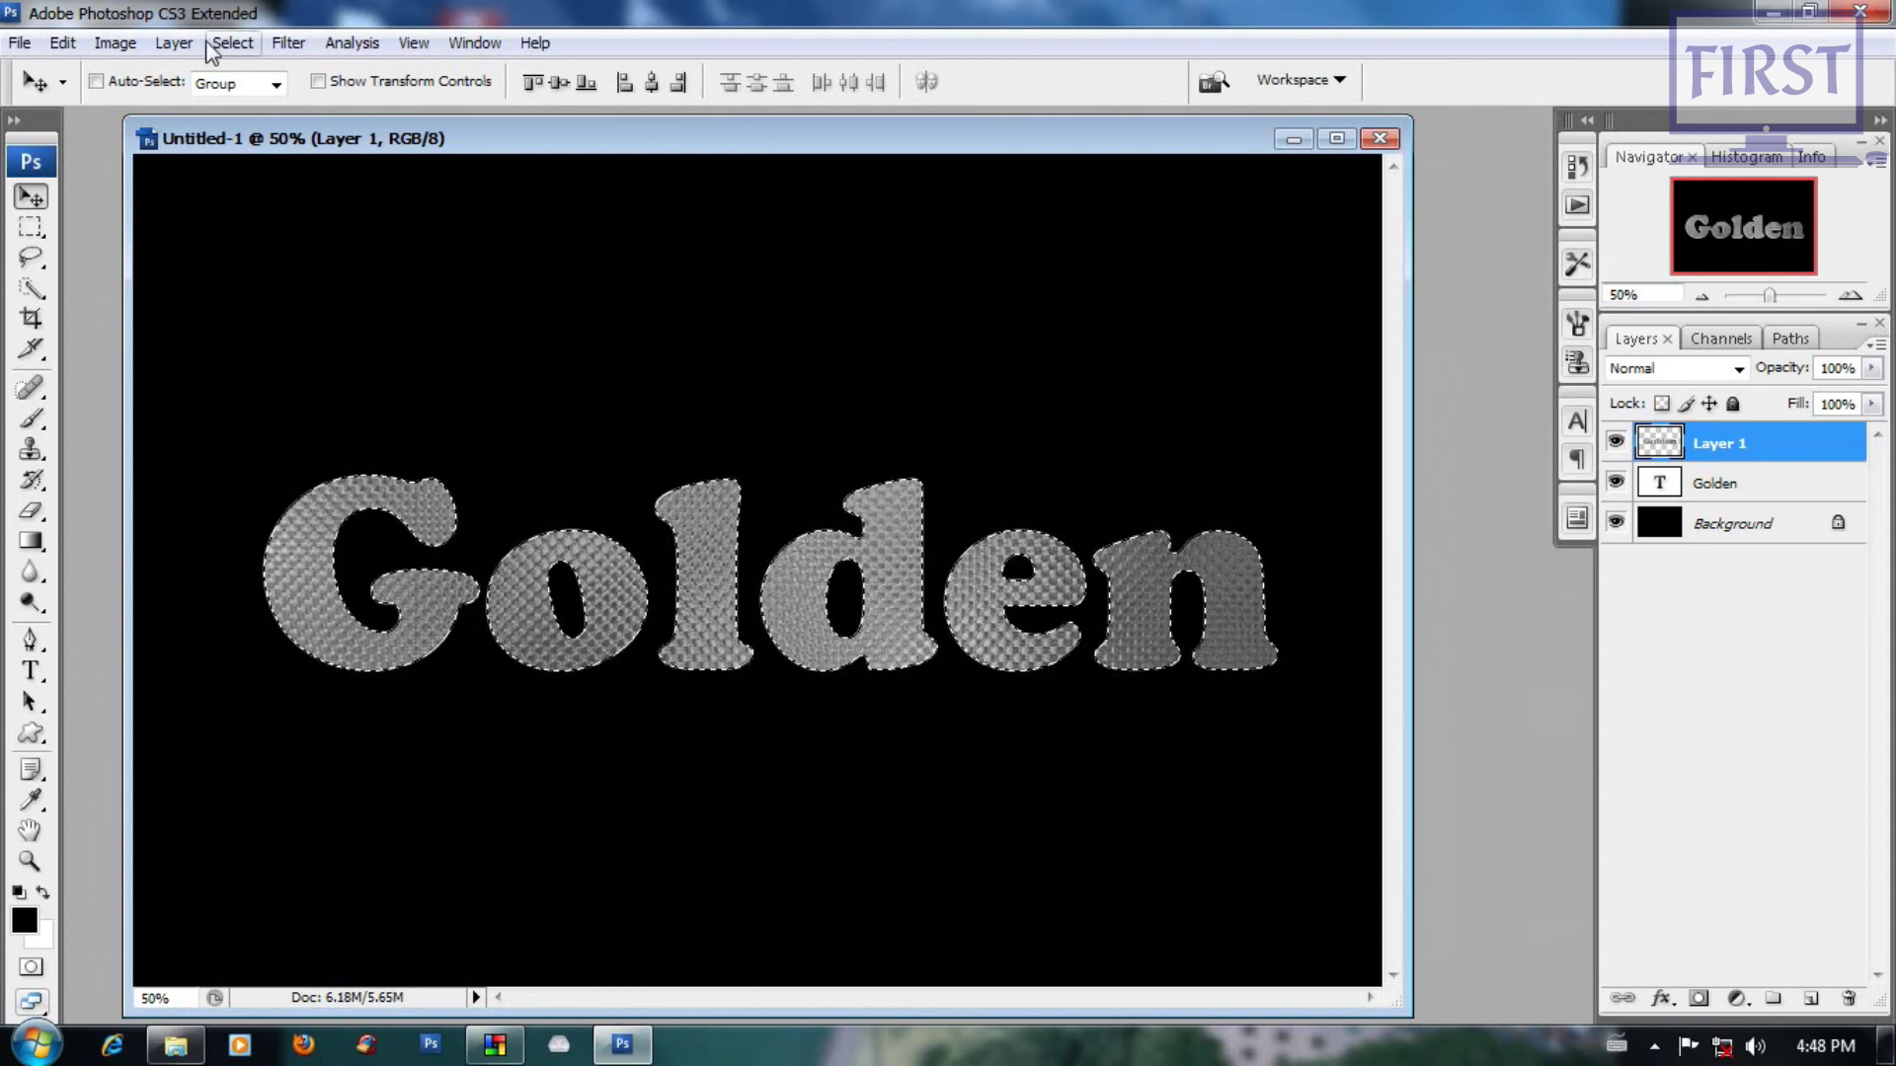
click(115, 42)
mouse_move(157, 122)
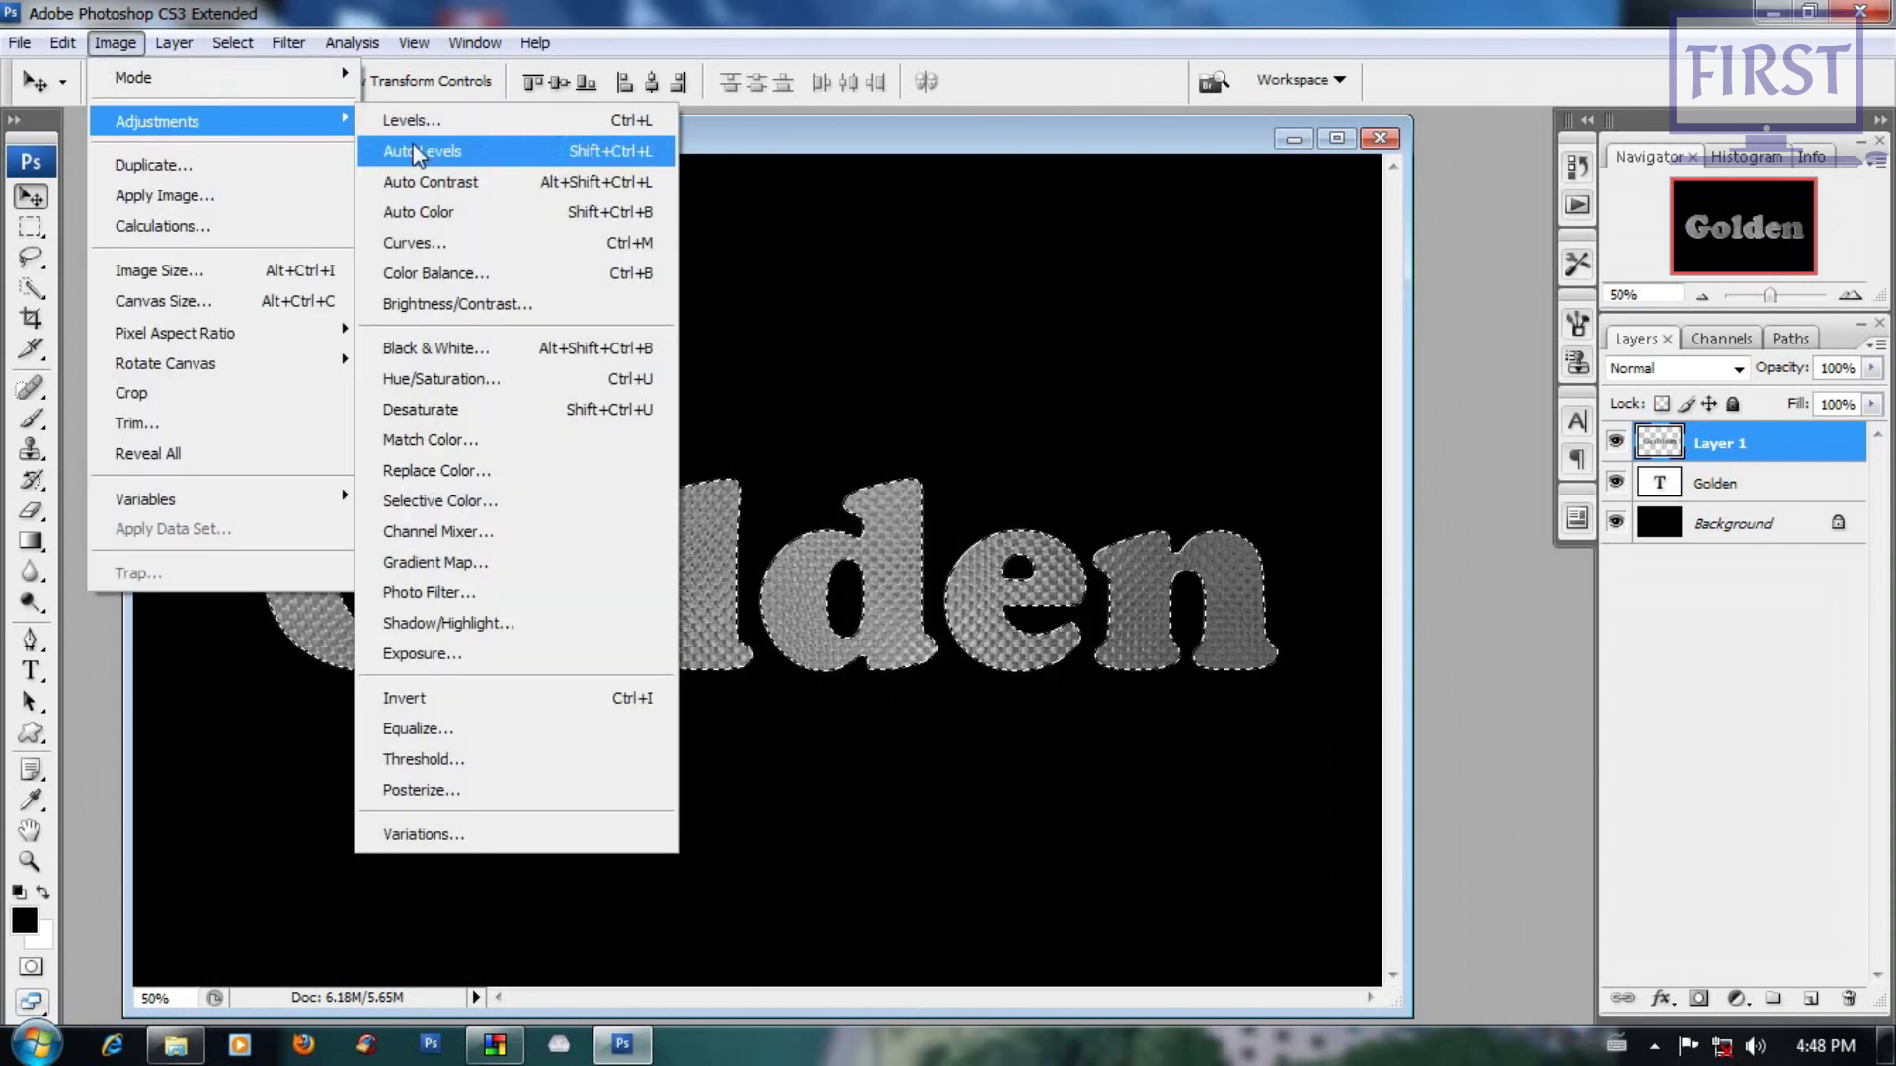
click(415, 242)
drag(1029, 135, 1681, 225)
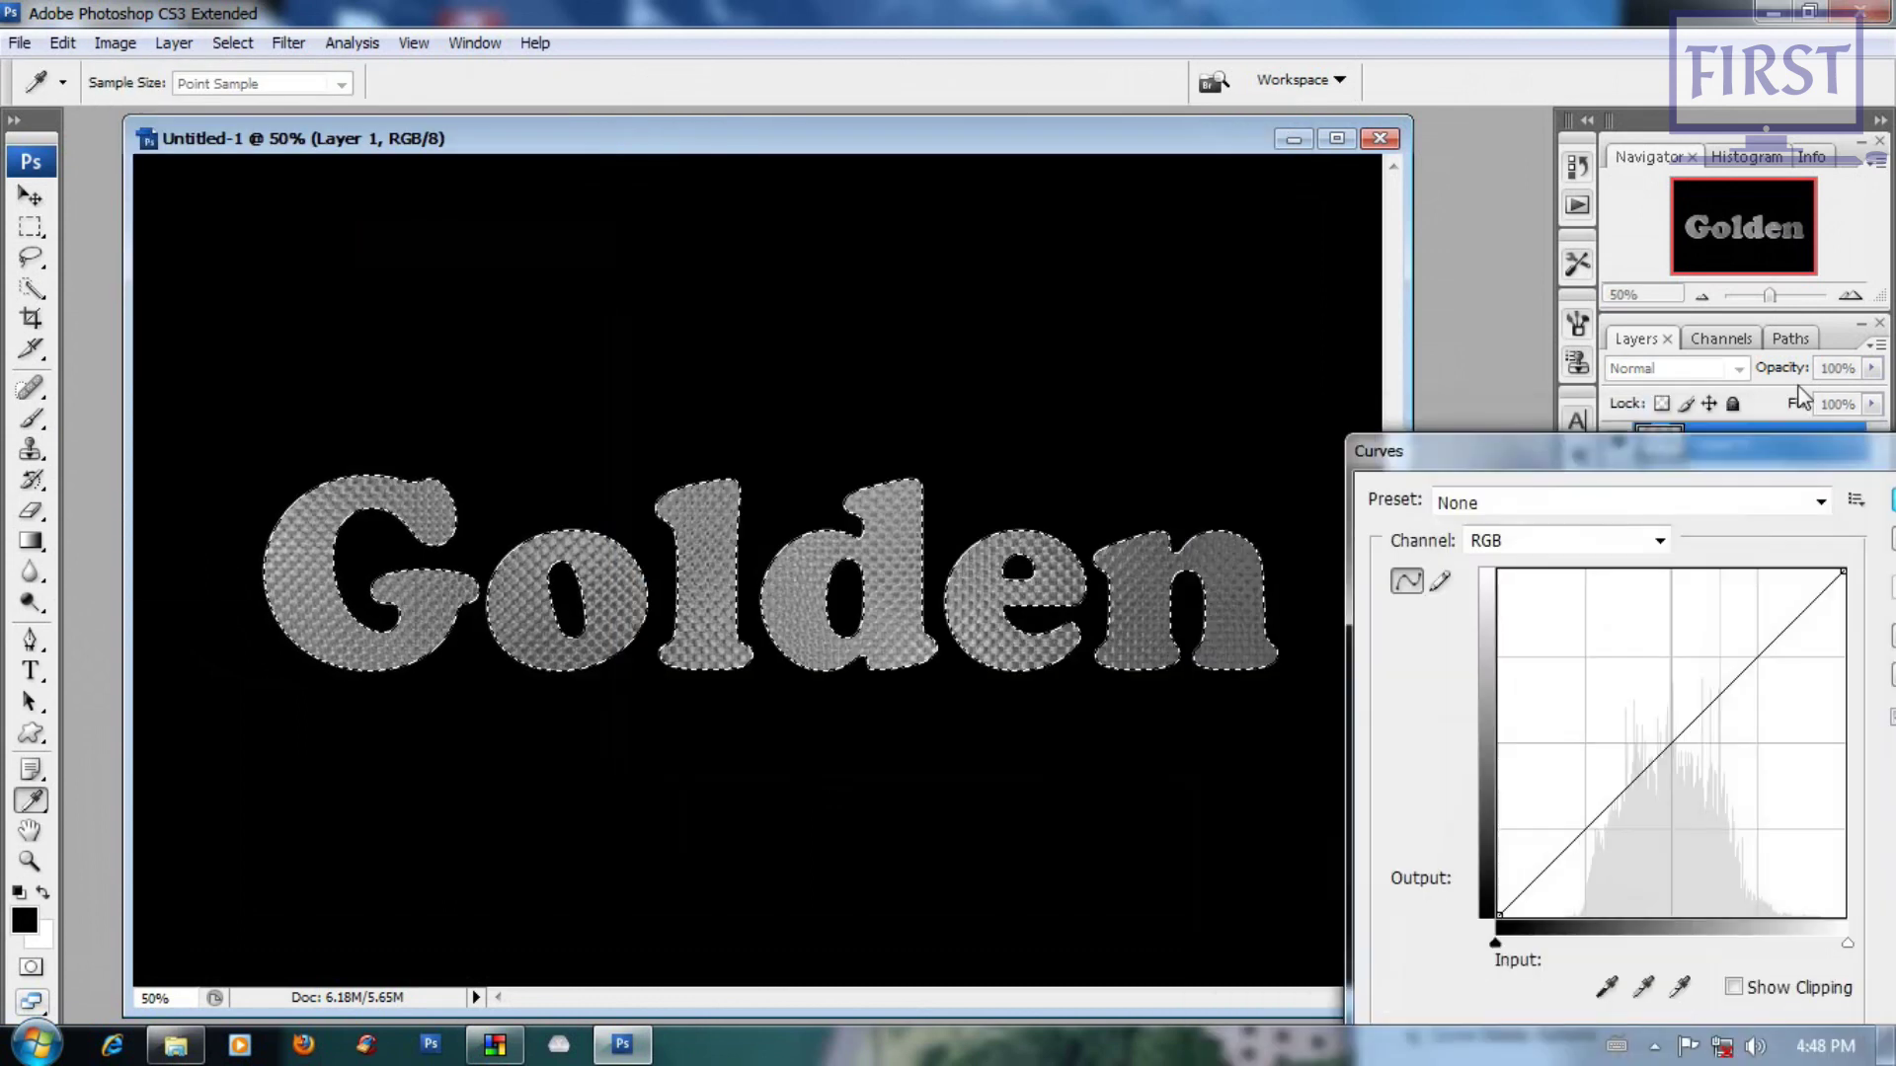
mouse_move(1596, 518)
mouse_down()
mouse_move(1632, 580)
mouse_move(1570, 499)
mouse_up()
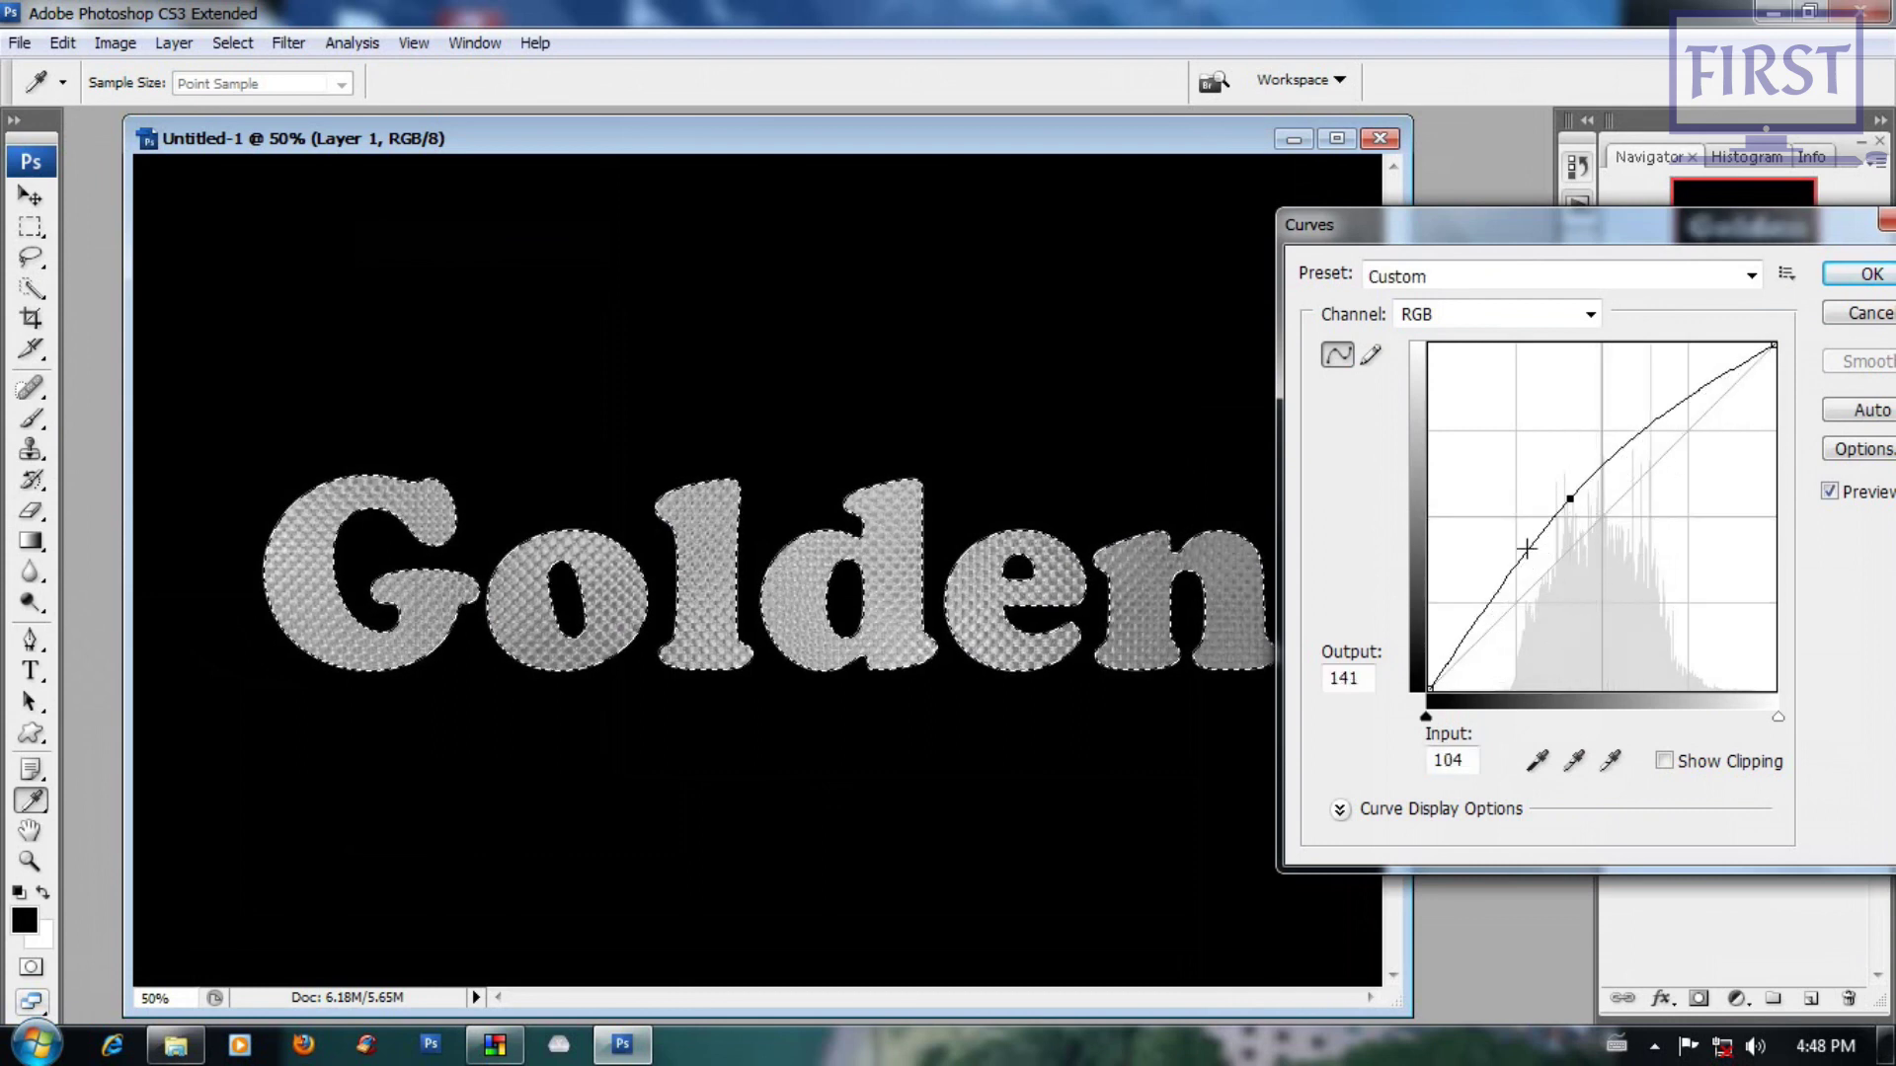
mouse_move(1510, 575)
mouse_down()
mouse_move(1490, 545)
mouse_move(1593, 520)
mouse_up()
drag(1483, 546, 1557, 589)
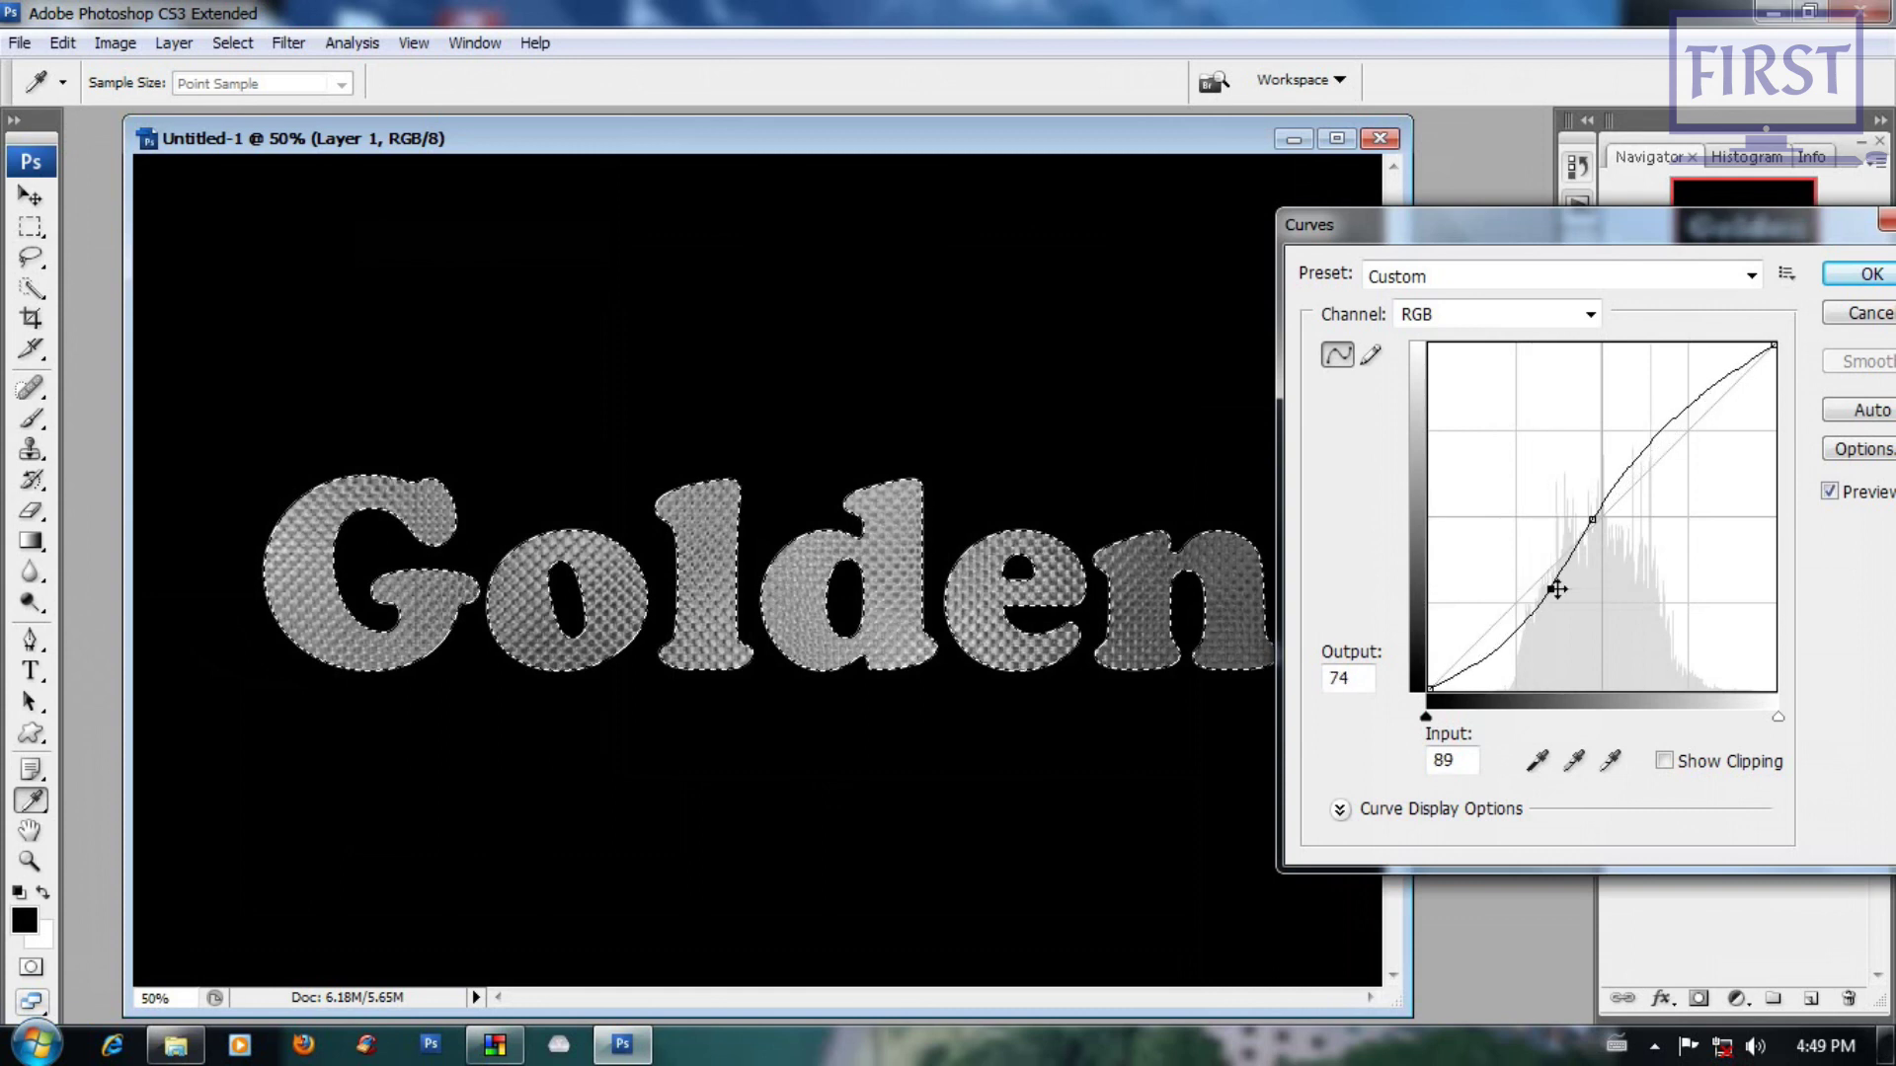
mouse_move(1643, 434)
mouse_down()
mouse_move(1668, 411)
mouse_move(1684, 440)
mouse_up()
mouse_move(1550, 588)
mouse_down()
mouse_move(1526, 596)
mouse_move(1556, 599)
mouse_up()
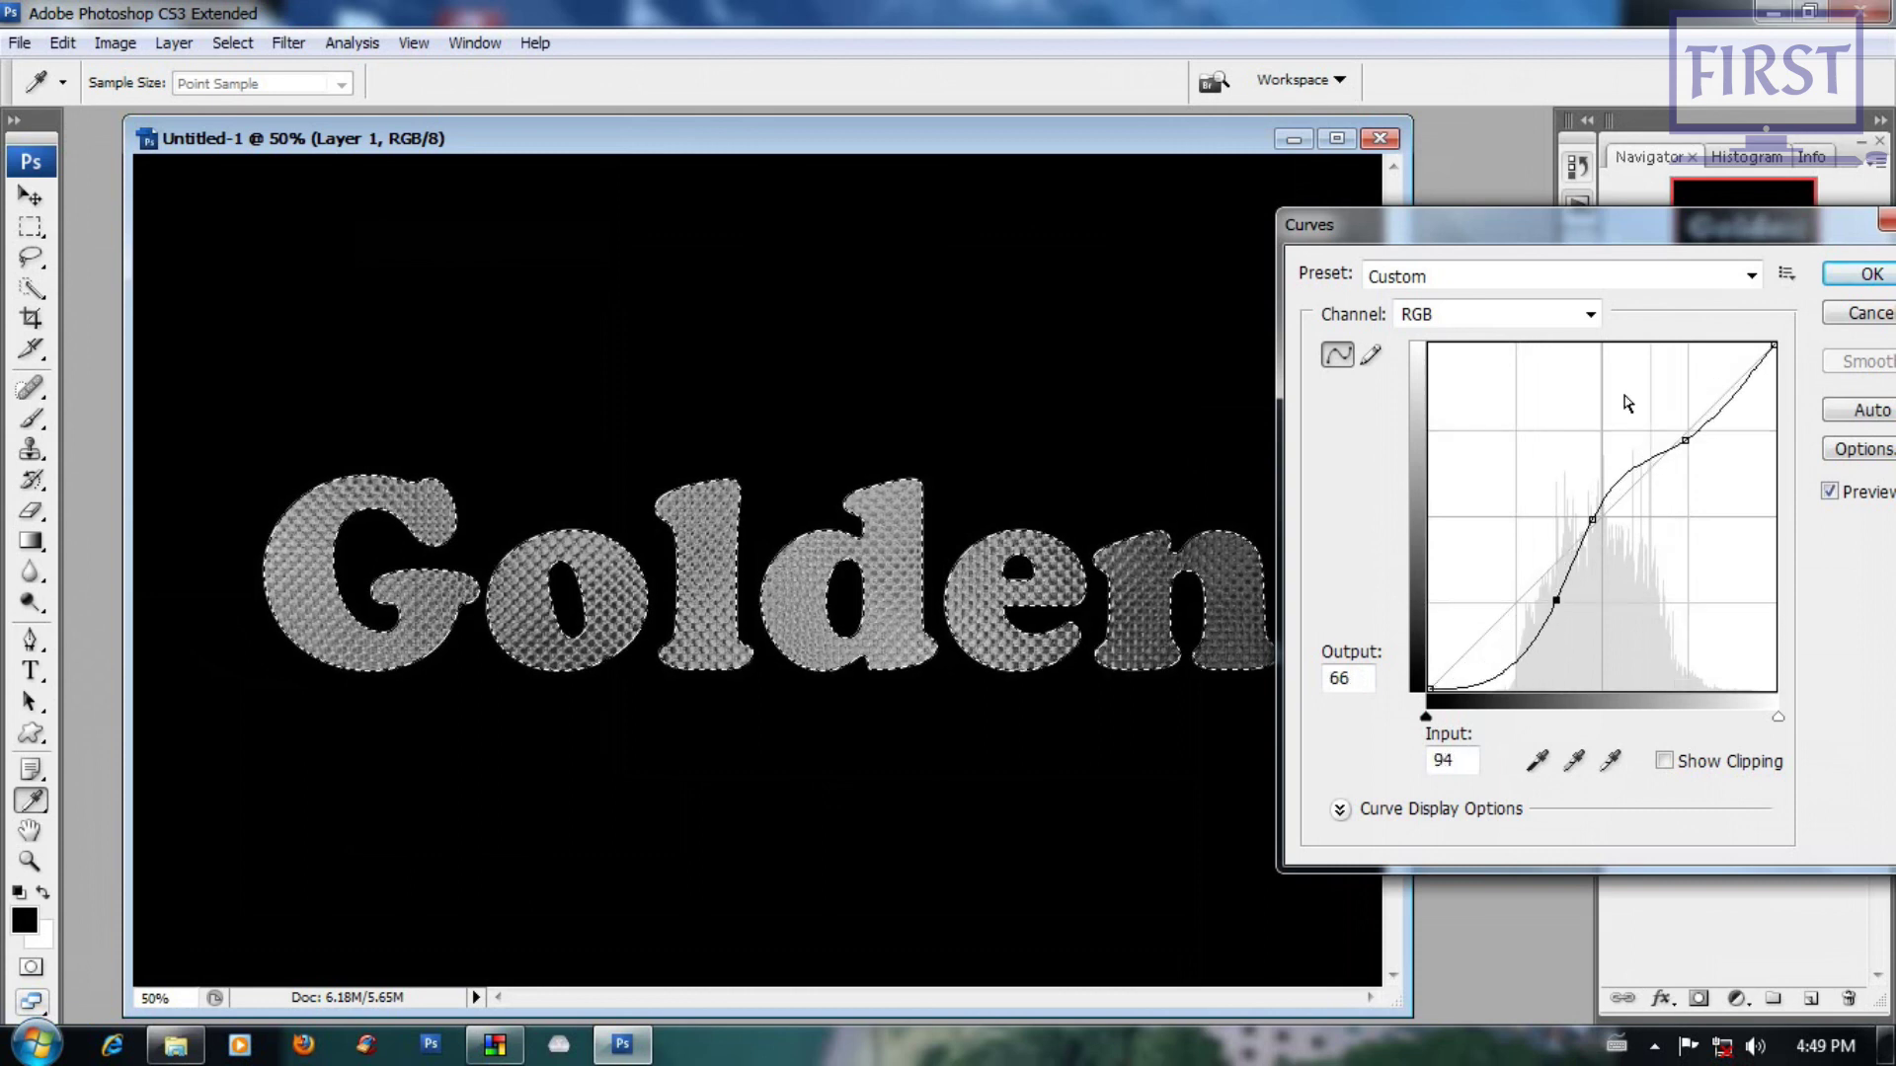
Step: Reset the curve, redraw a gentle S-curve, and apply it to the letters
alt+click(1863, 314)
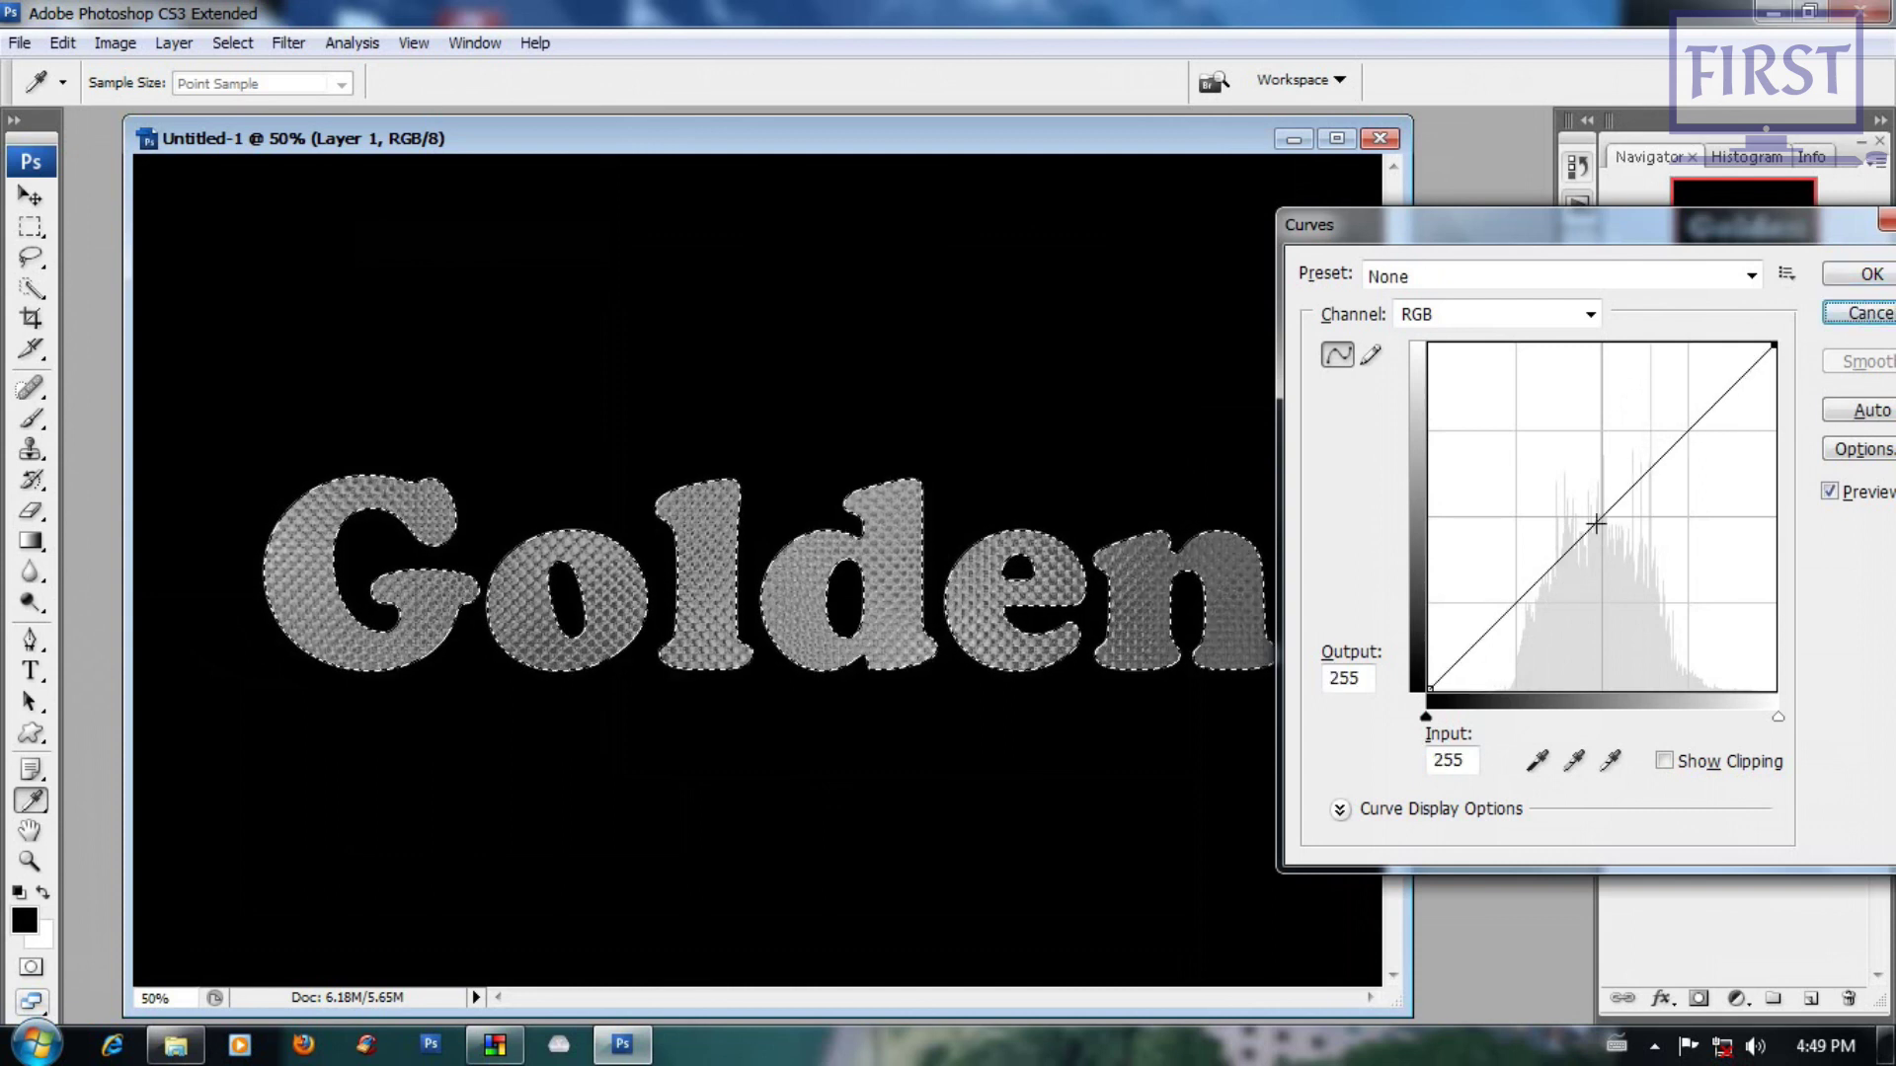
drag(1601, 518, 1619, 521)
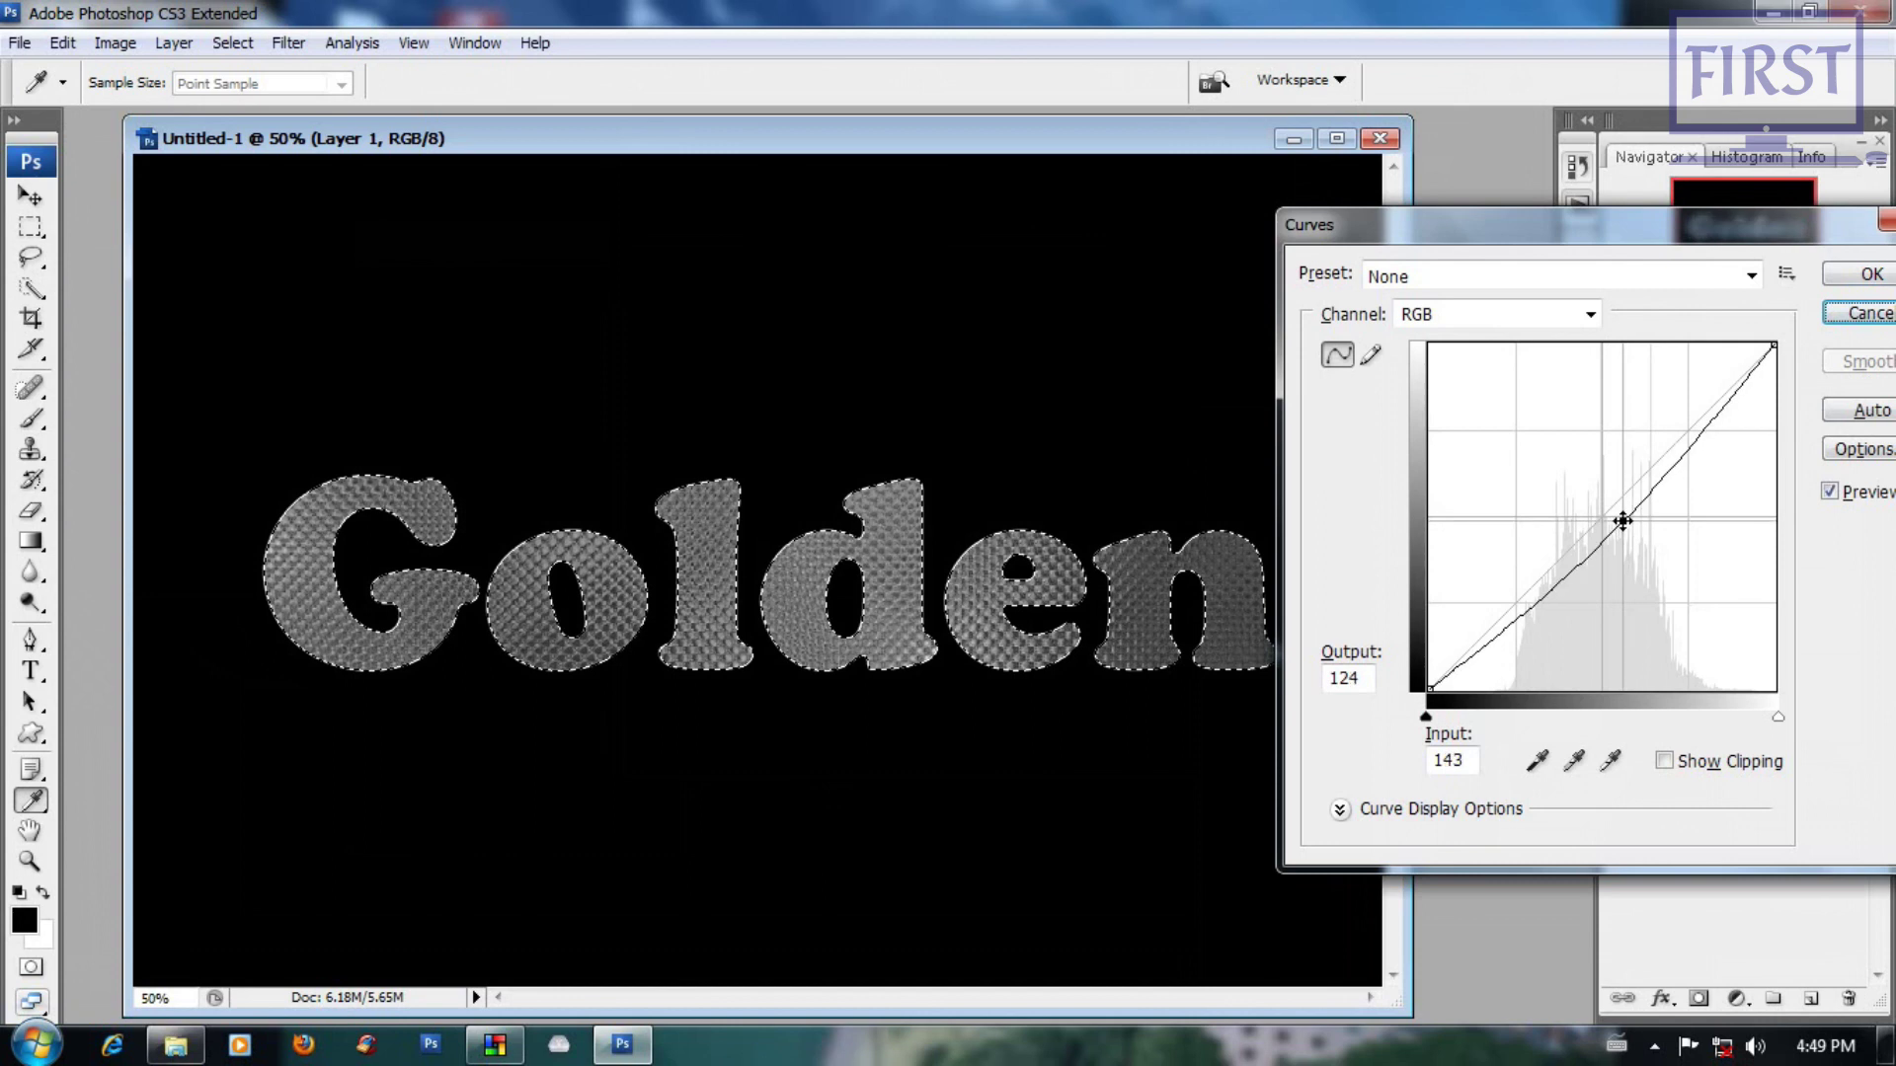
drag(1546, 574, 1548, 577)
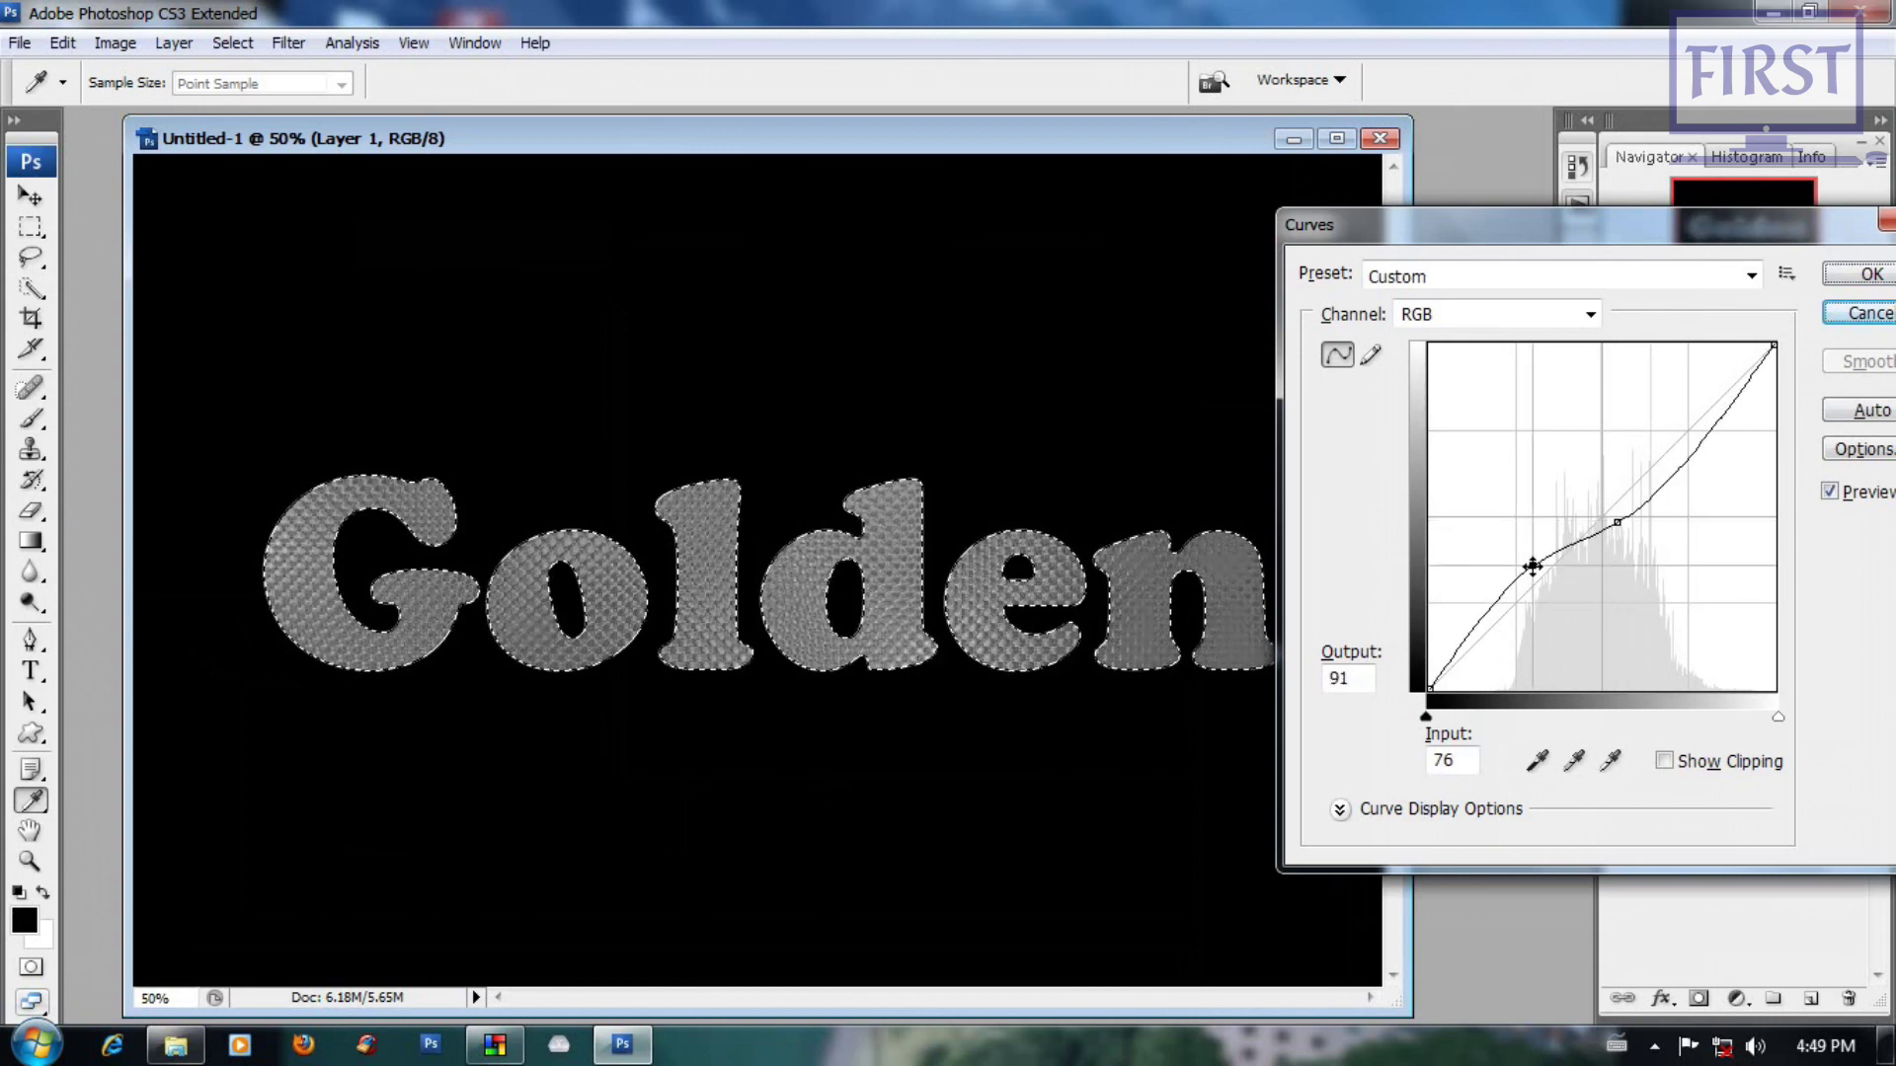
drag(1548, 577, 1564, 584)
click(1669, 451)
drag(1668, 450, 1677, 447)
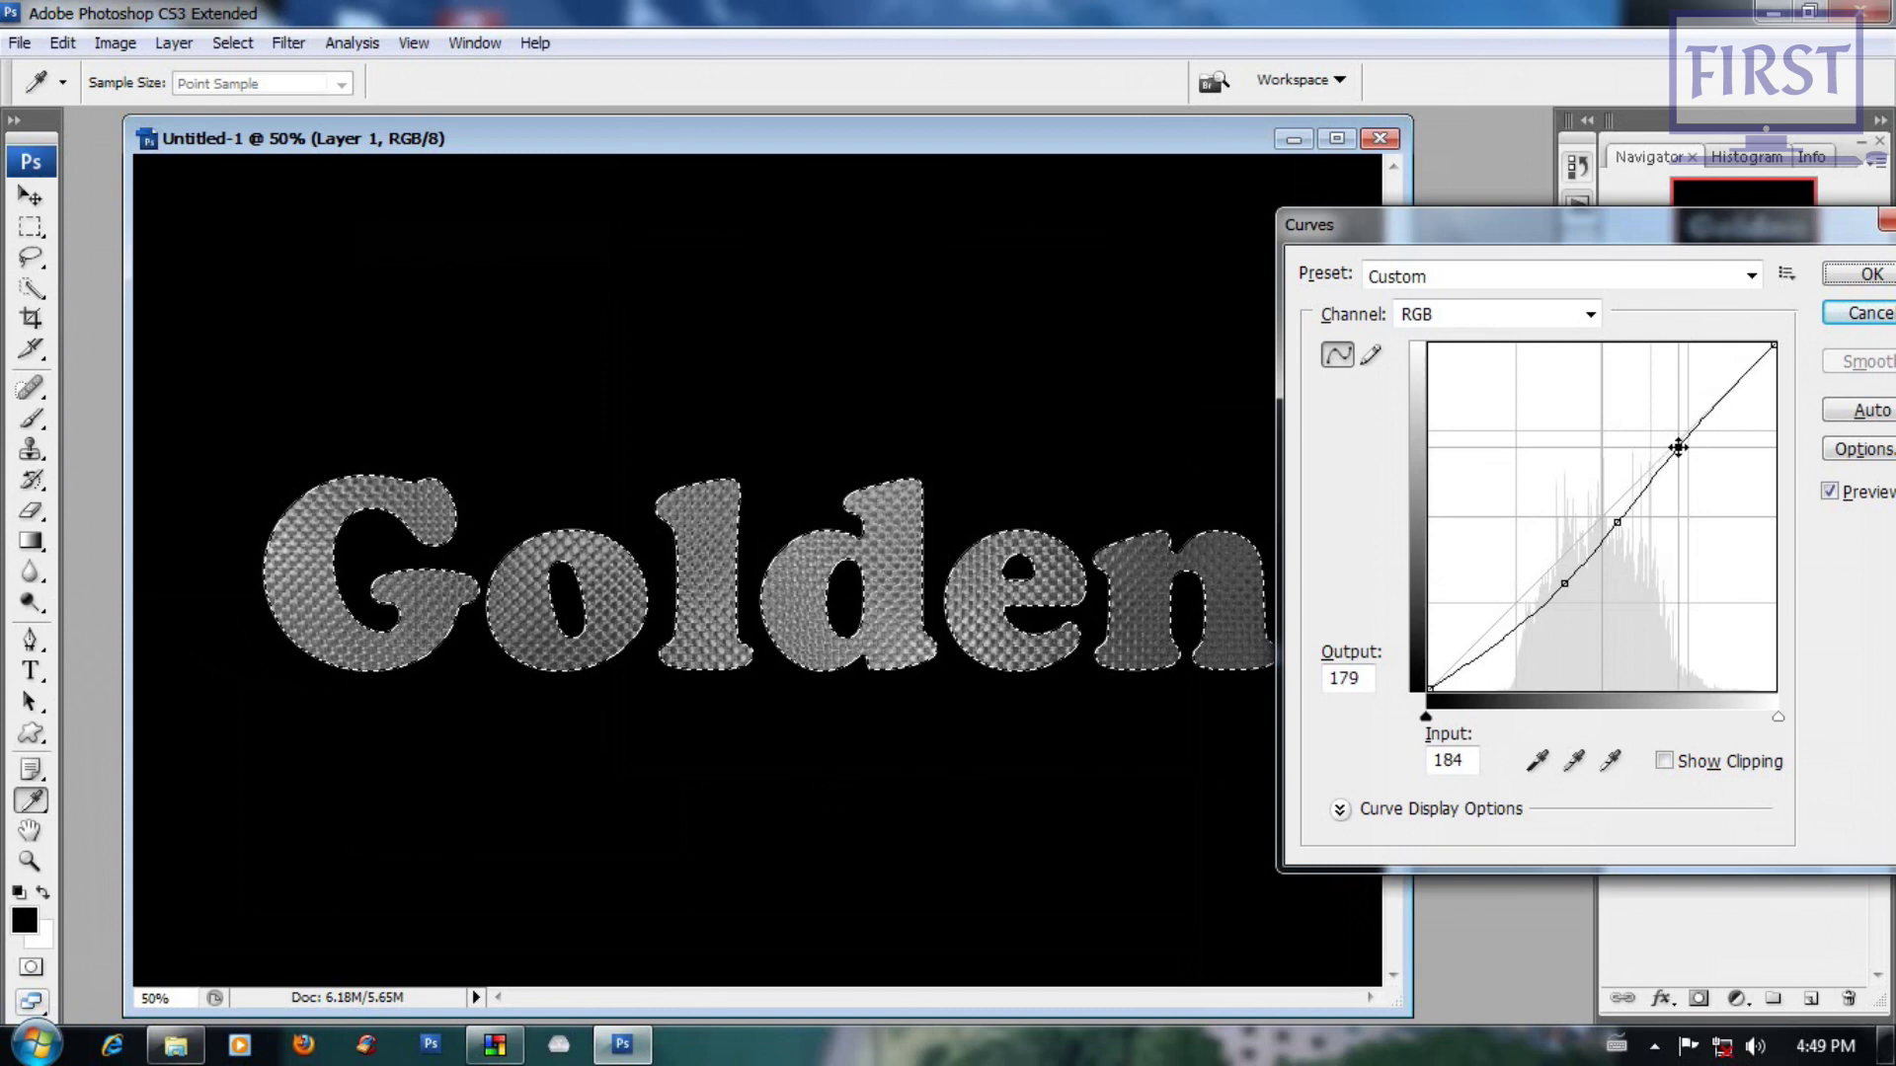
click(1861, 273)
Step: Switch to the Move tool and deselect the letters
key(v)
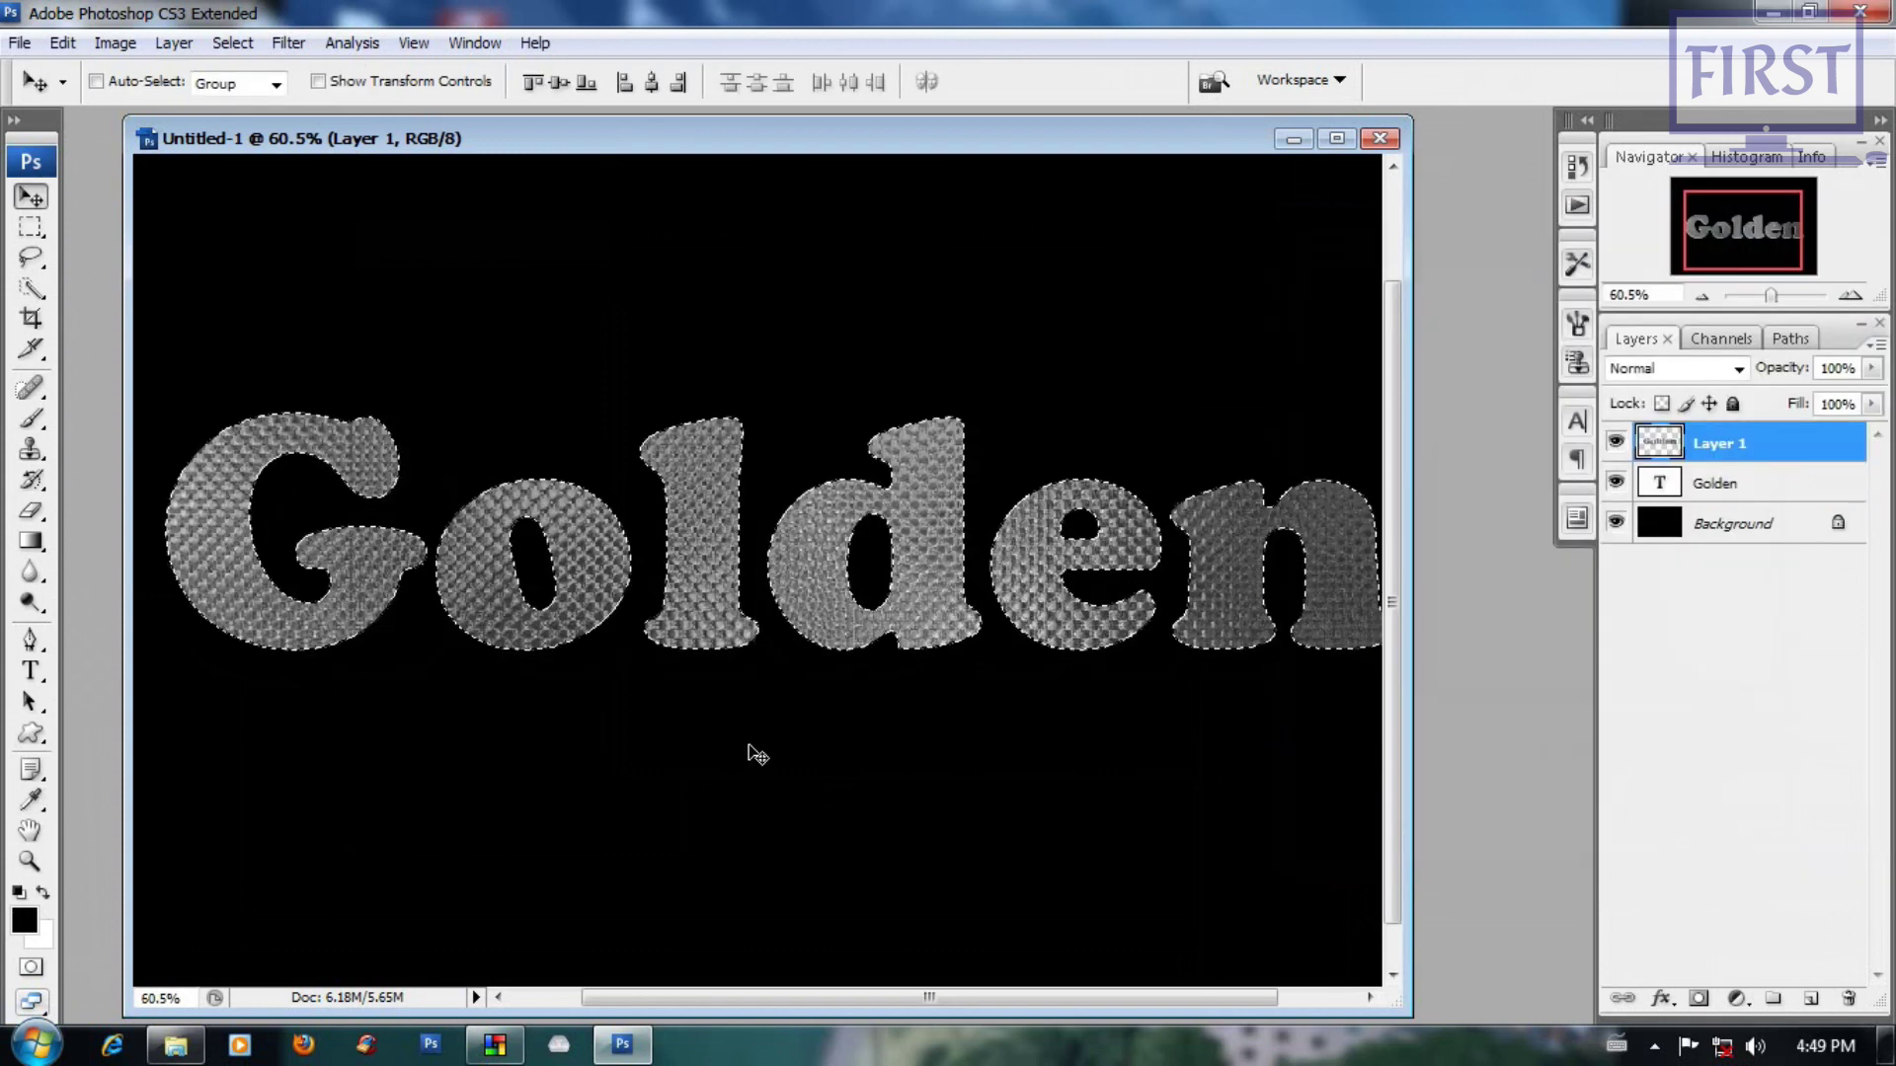
scroll(805, 726, down, 1)
click(234, 43)
click(259, 107)
scroll(1001, 780, down, 1)
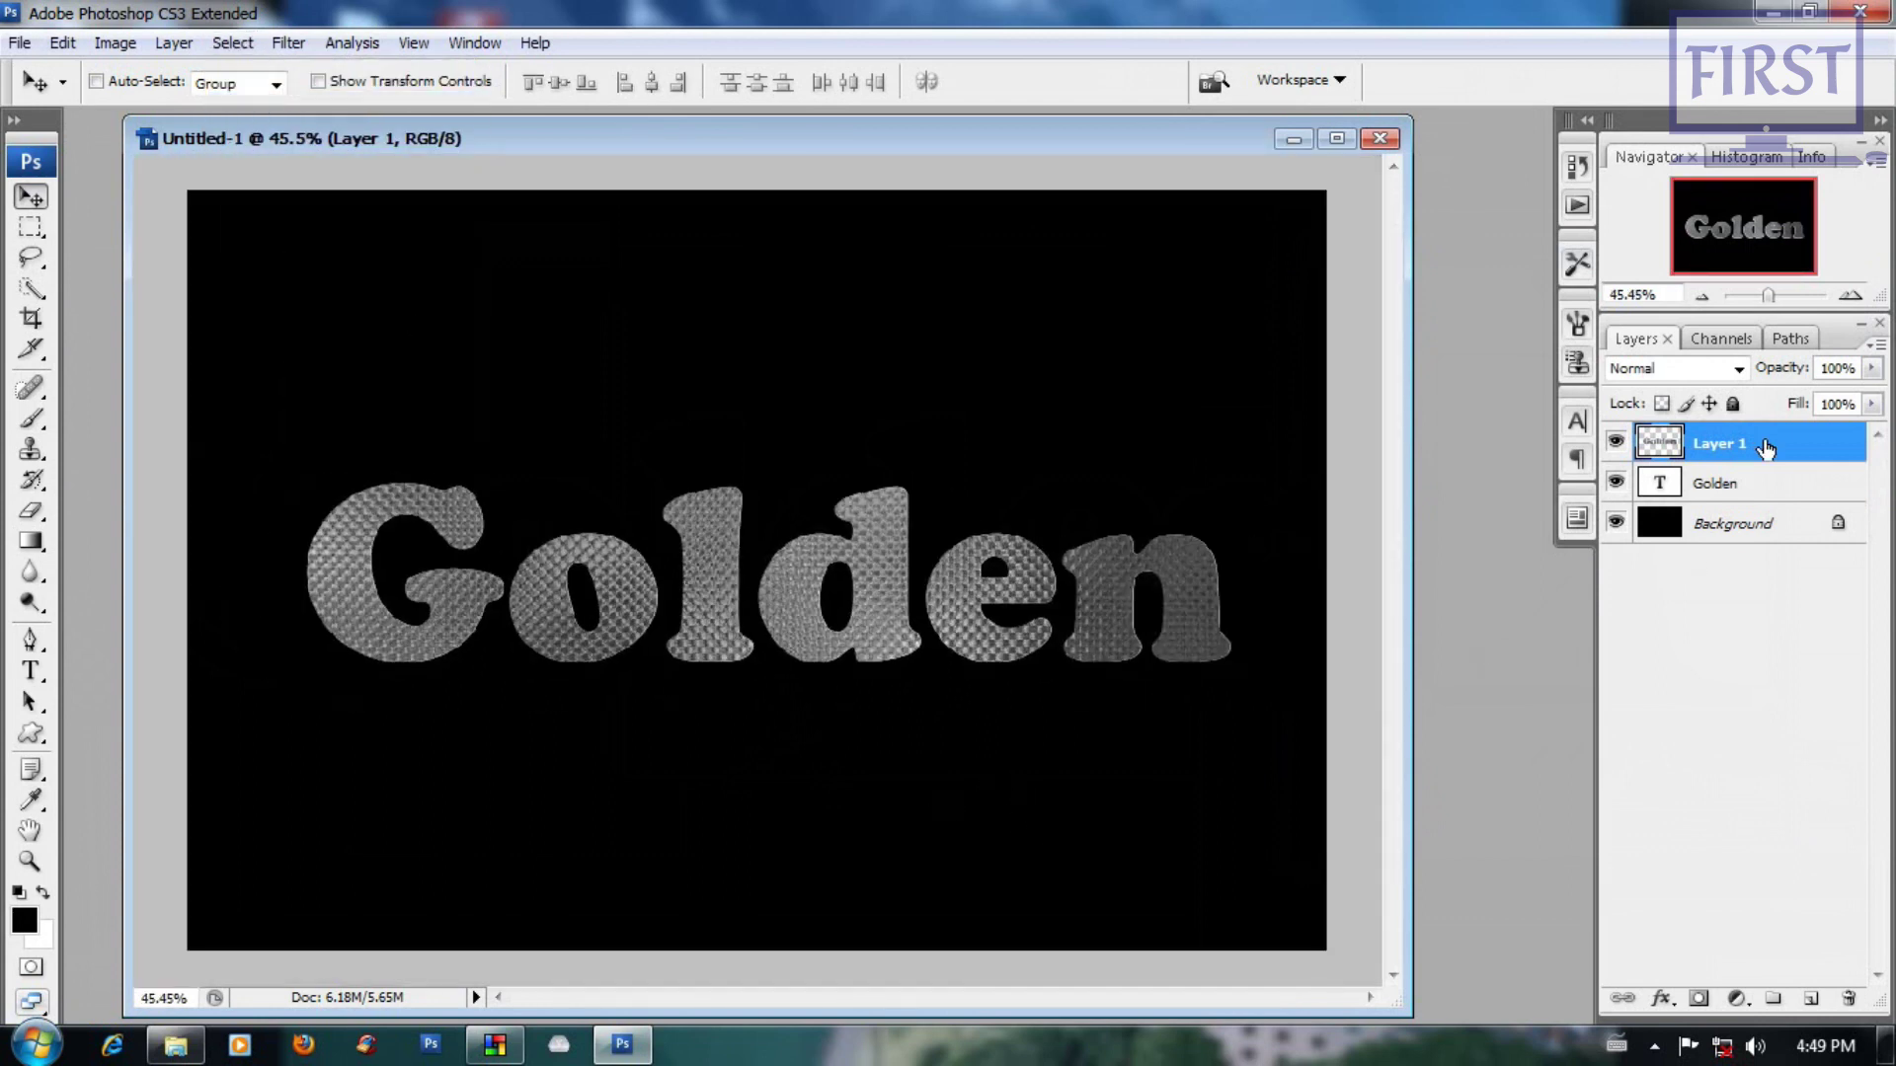
Step: Give Layer 1 a 15 px Inside stroke and enable Bevel and Emboss
double_click(1842, 455)
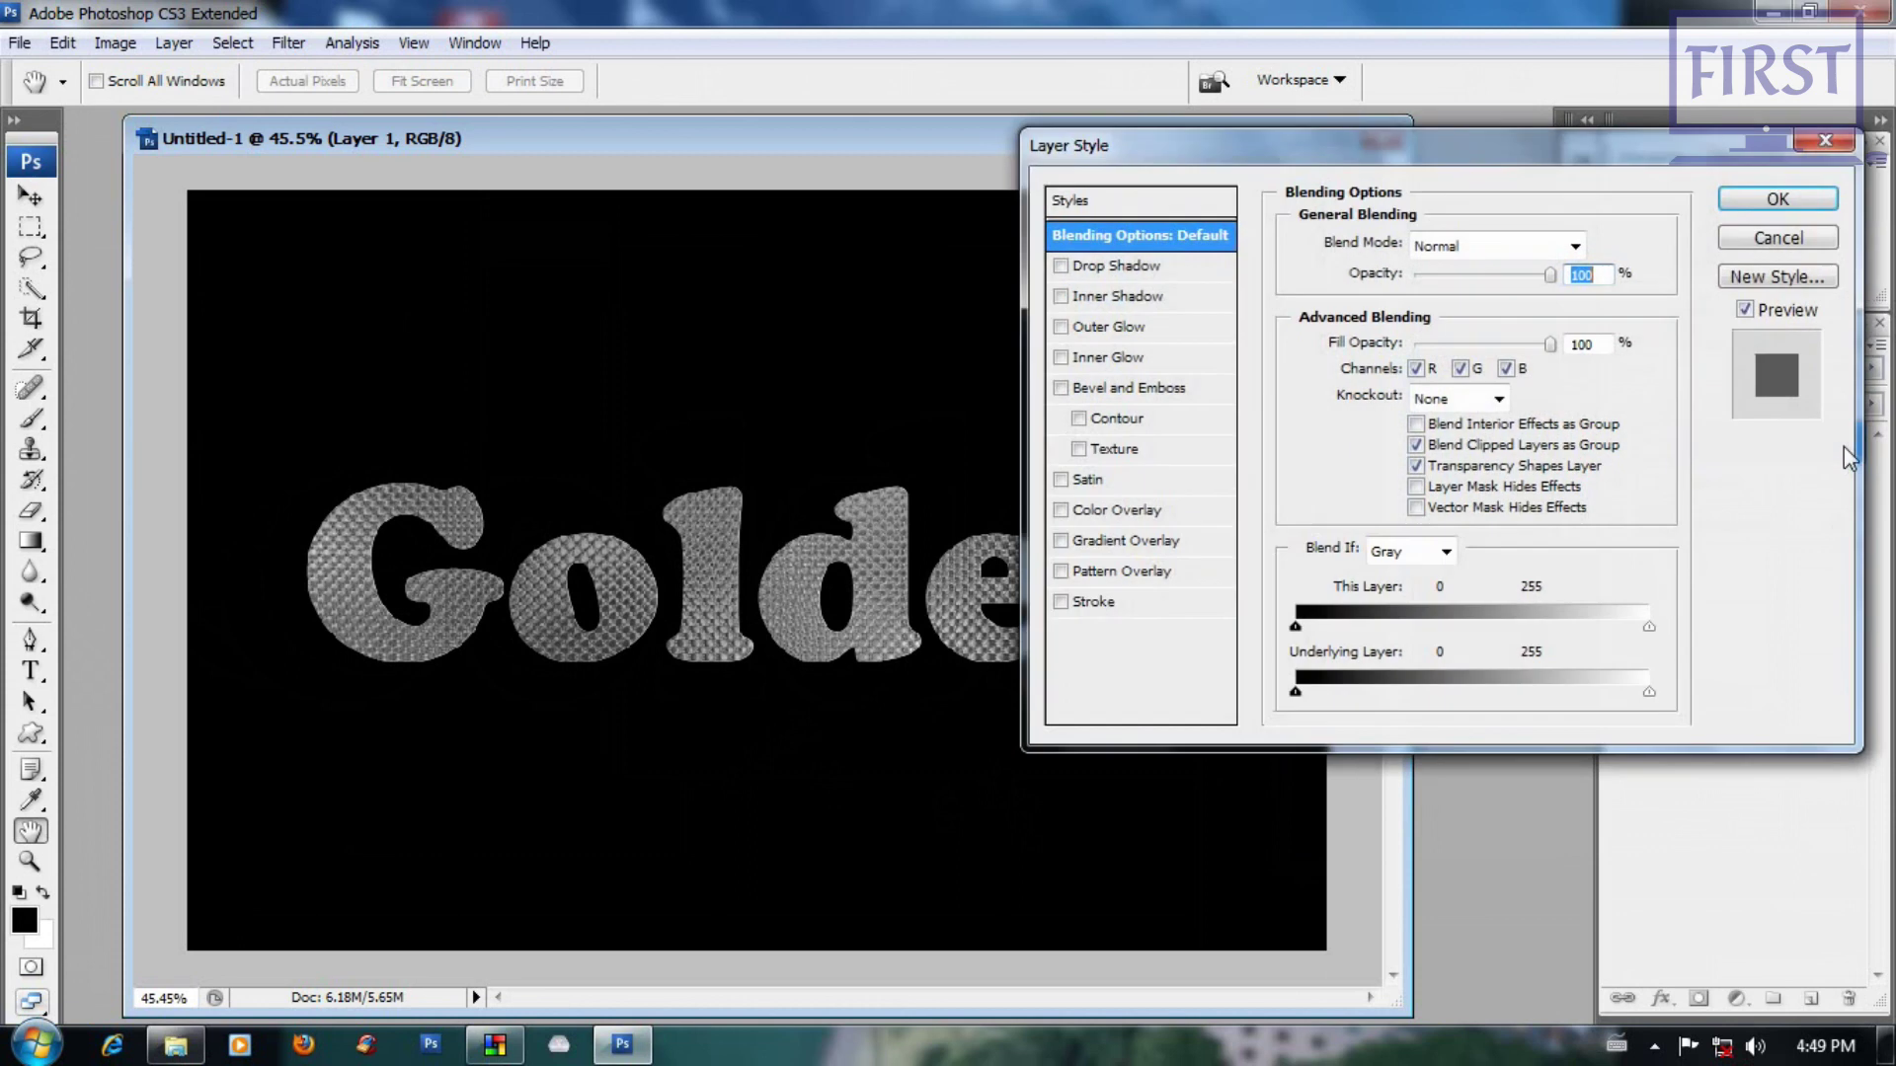
click(1163, 600)
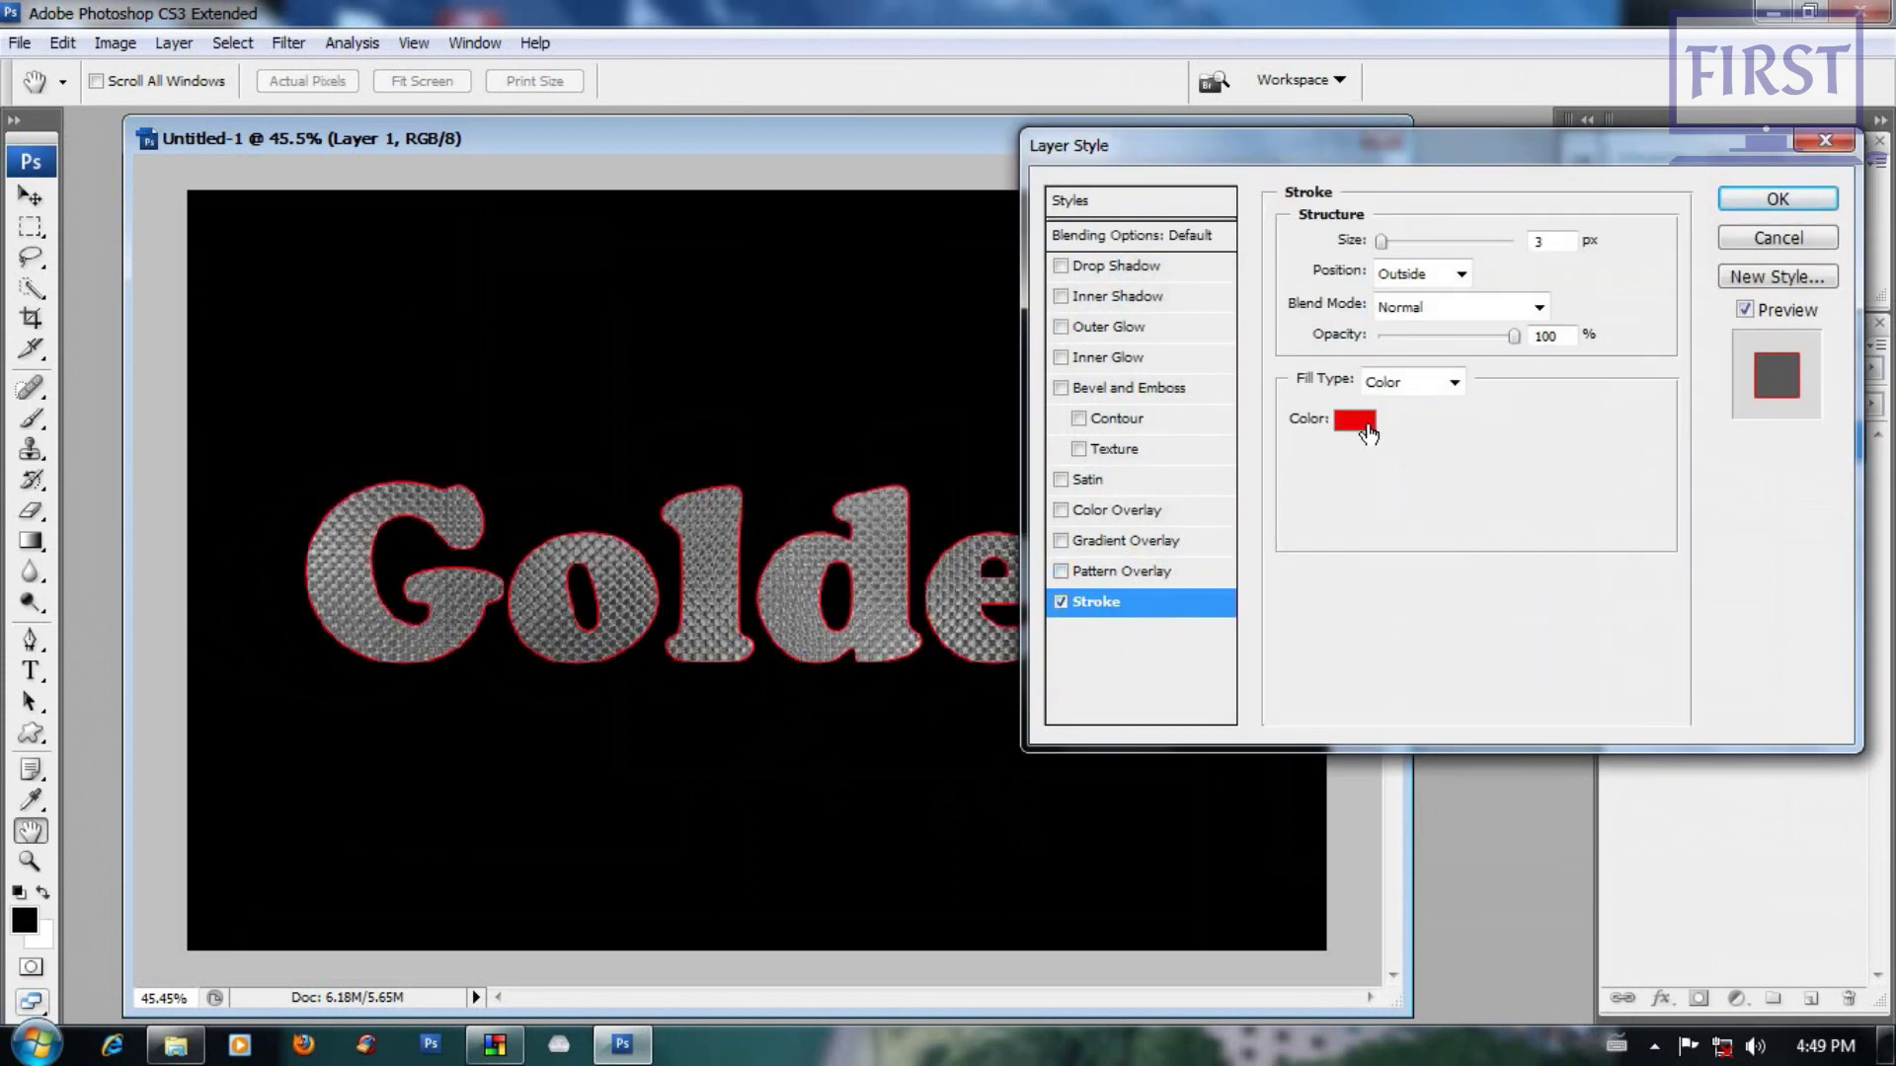
click(1460, 274)
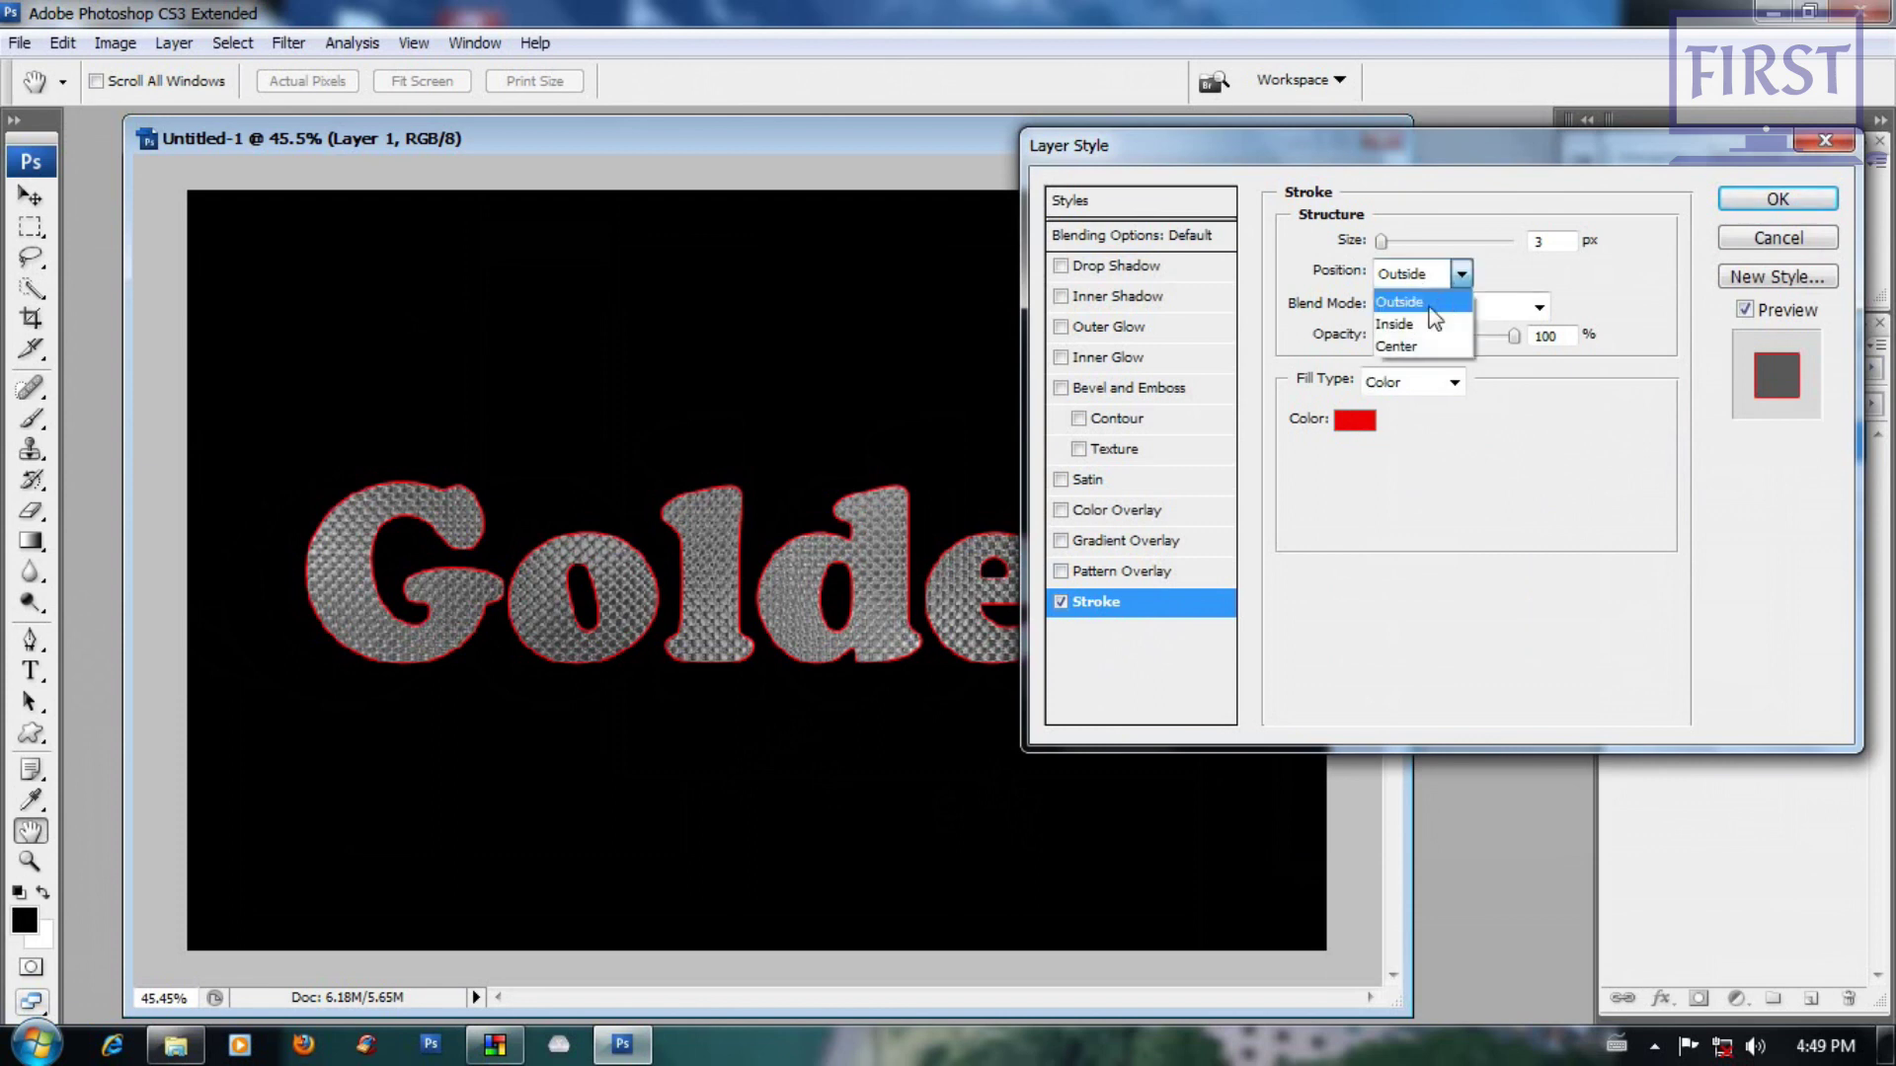
click(1423, 326)
drag(1380, 242, 1391, 242)
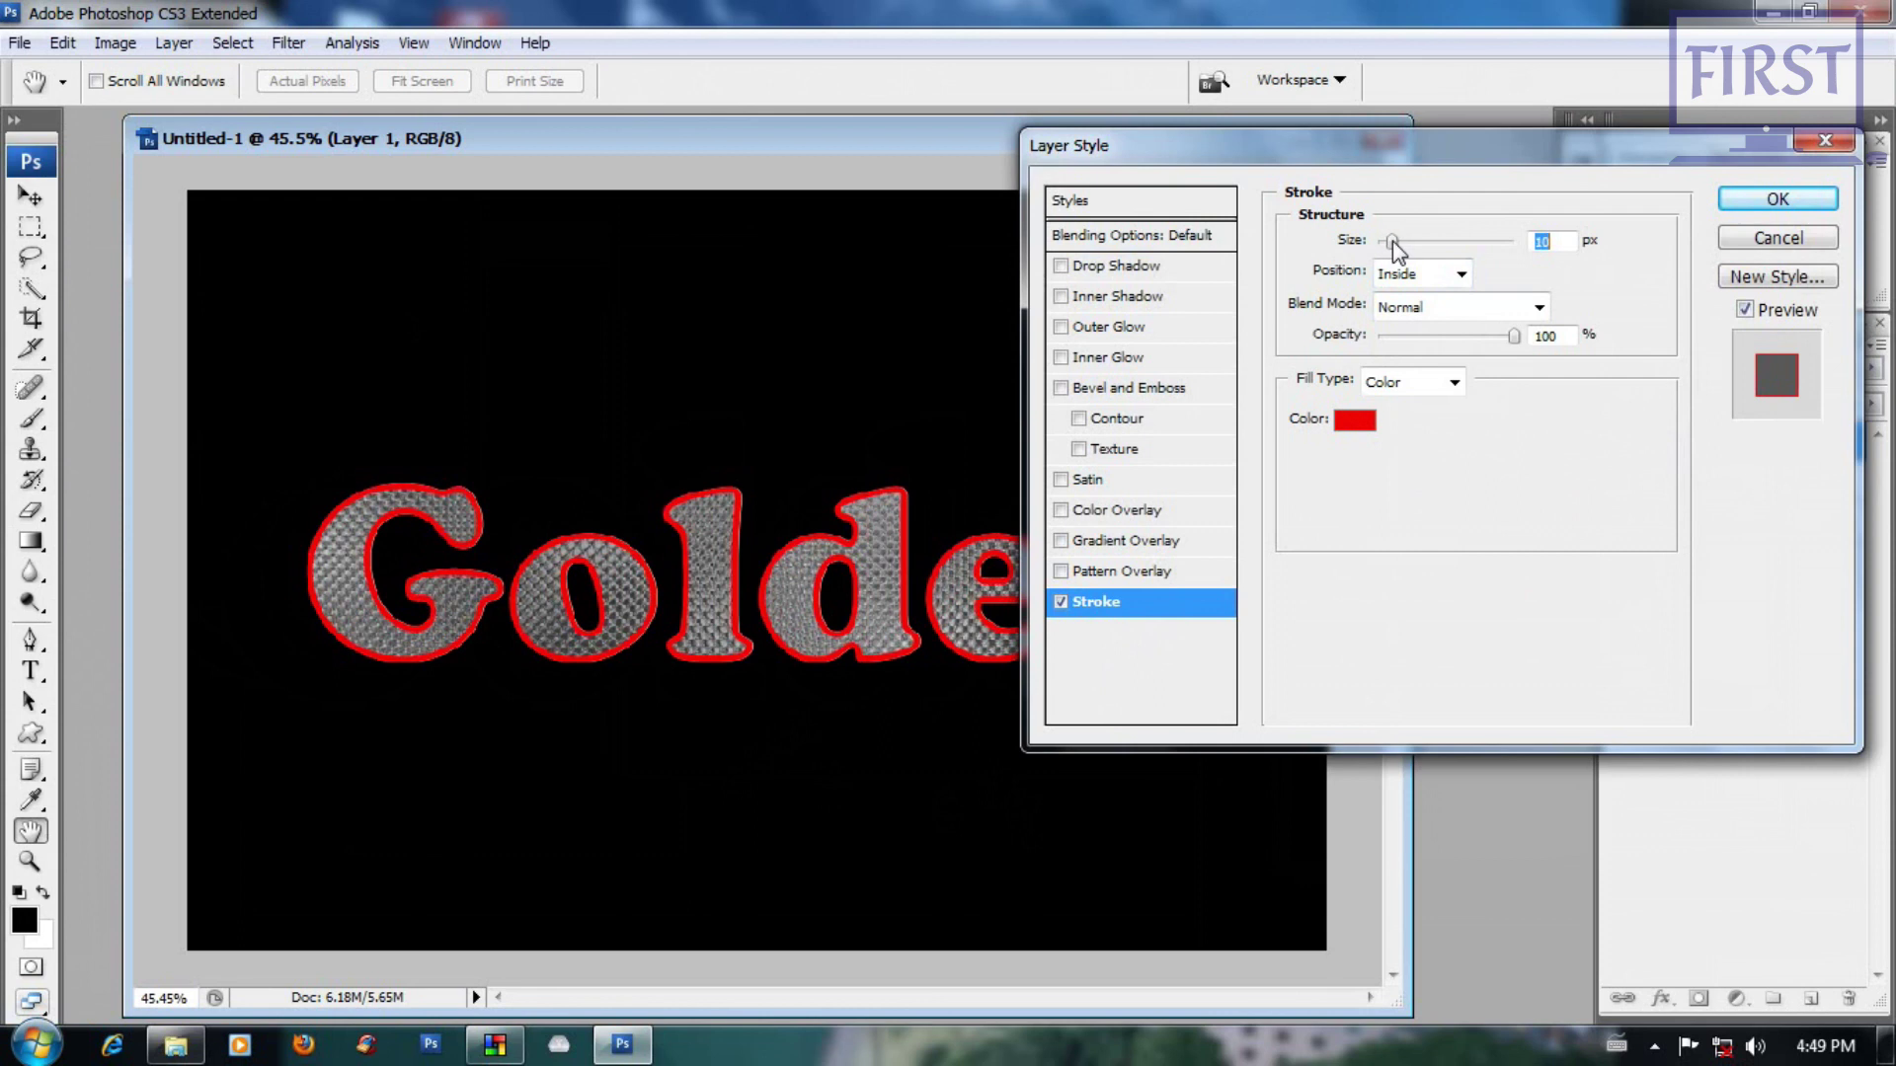
drag(1392, 241, 1396, 242)
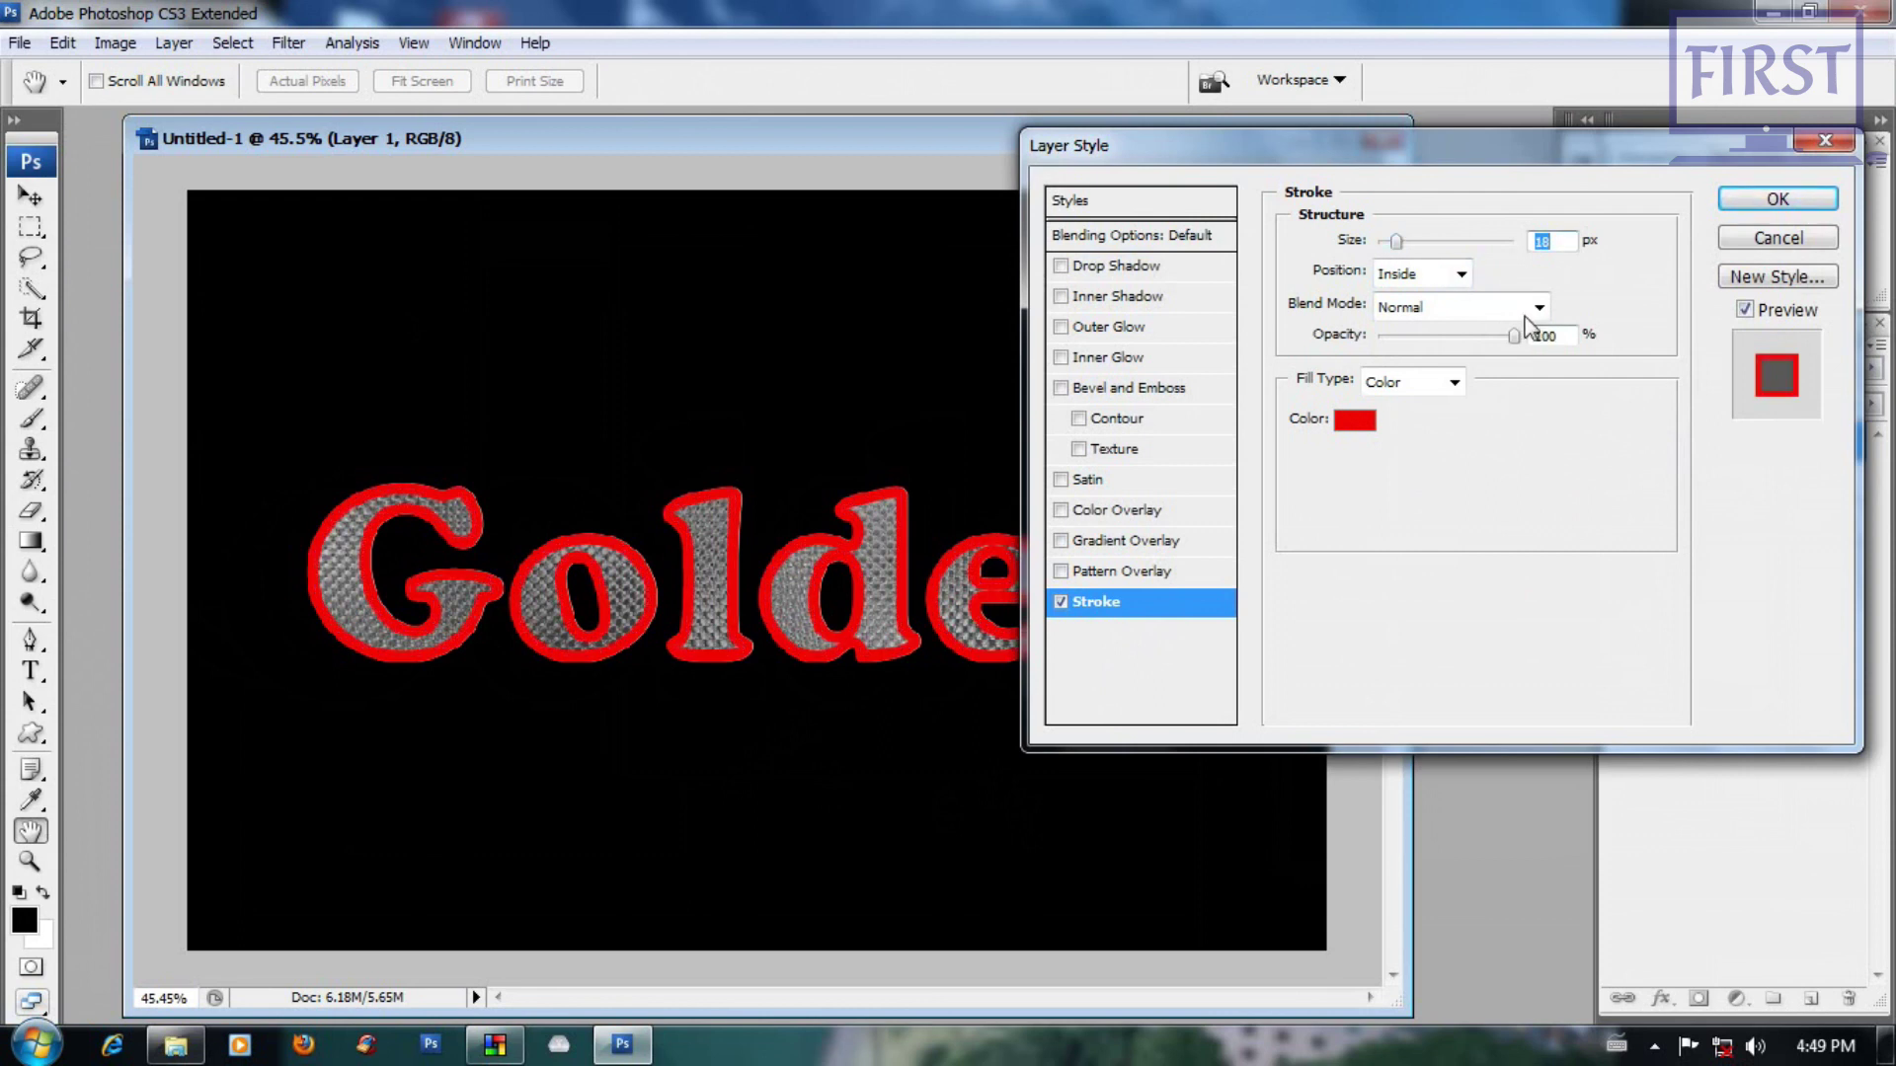
text(15)
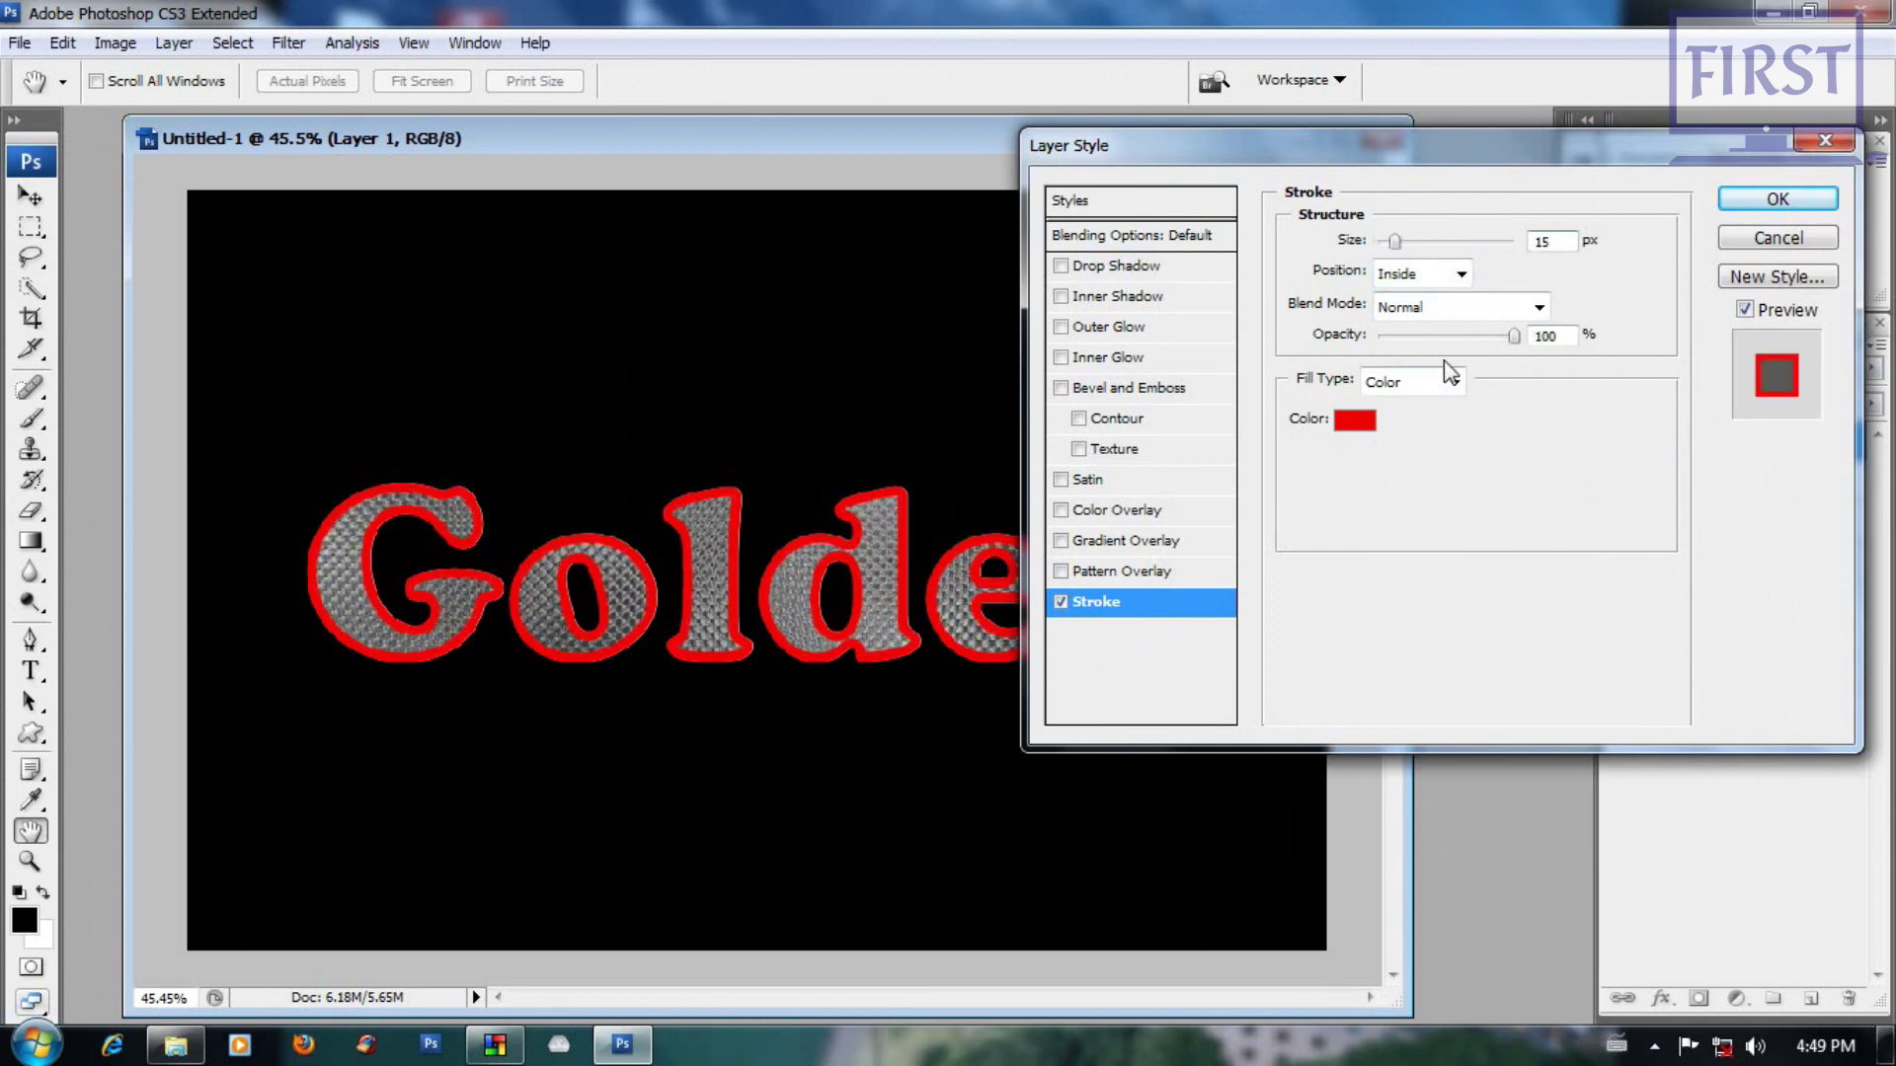
mouse_move(1523, 144)
mouse_down()
mouse_move(1680, 304)
mouse_move(1656, 827)
mouse_move(1489, 123)
mouse_move(1507, 144)
mouse_up()
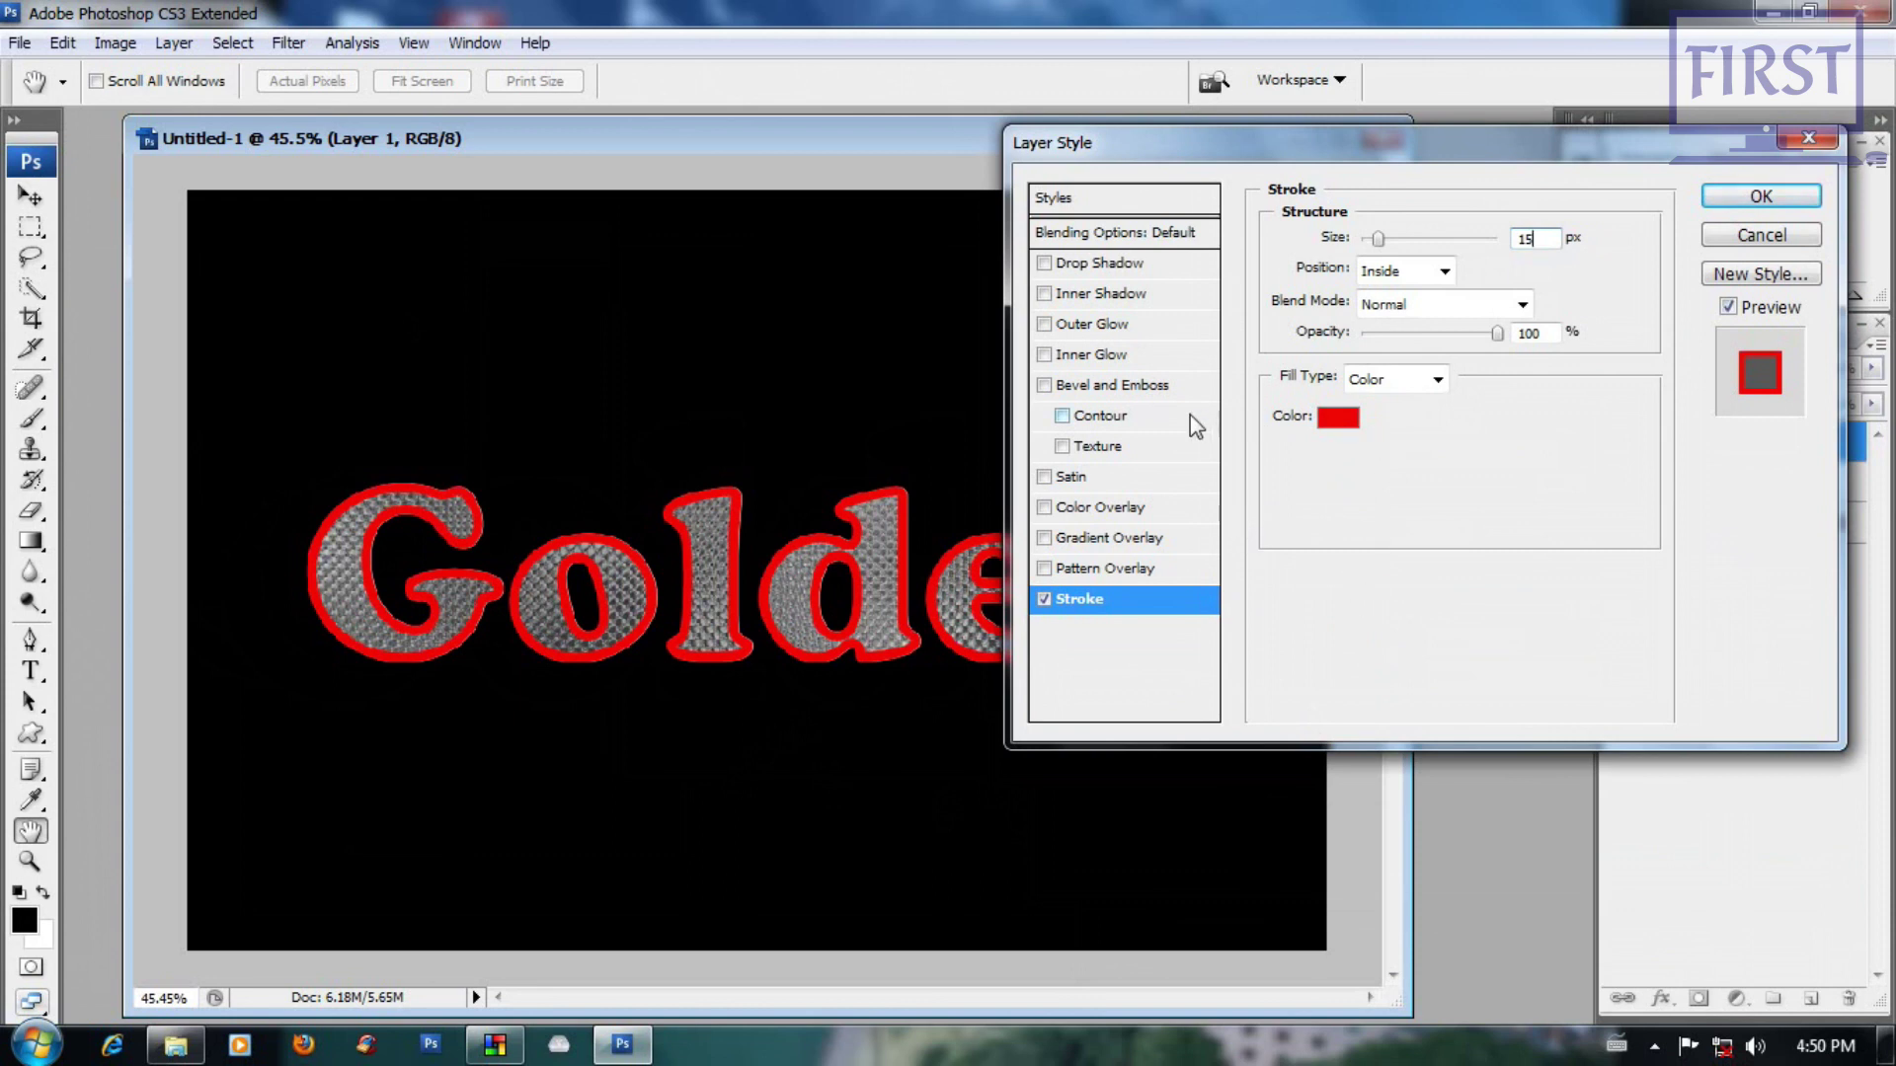
click(1133, 387)
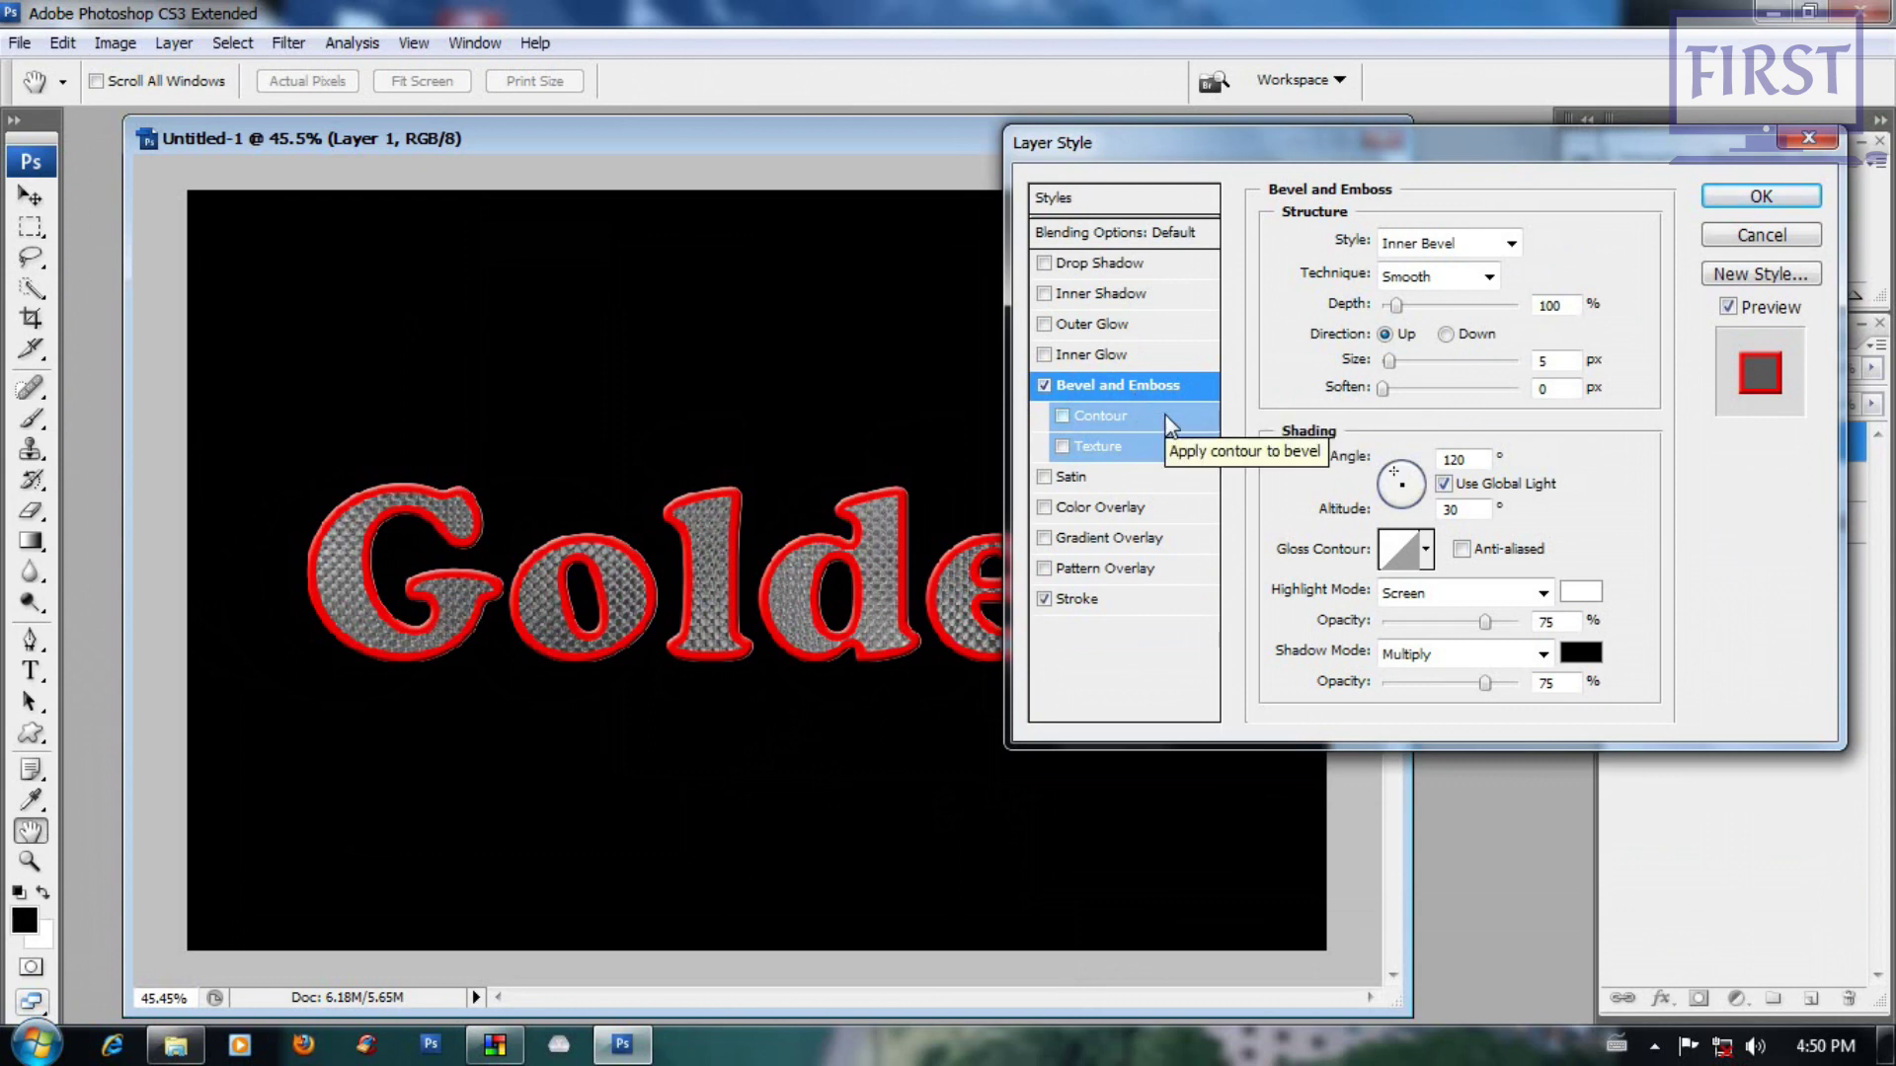
Step: Set the Bevel and Emboss style to Stroke Emboss and zoom in on the letter G
drag(1338, 140, 1412, 166)
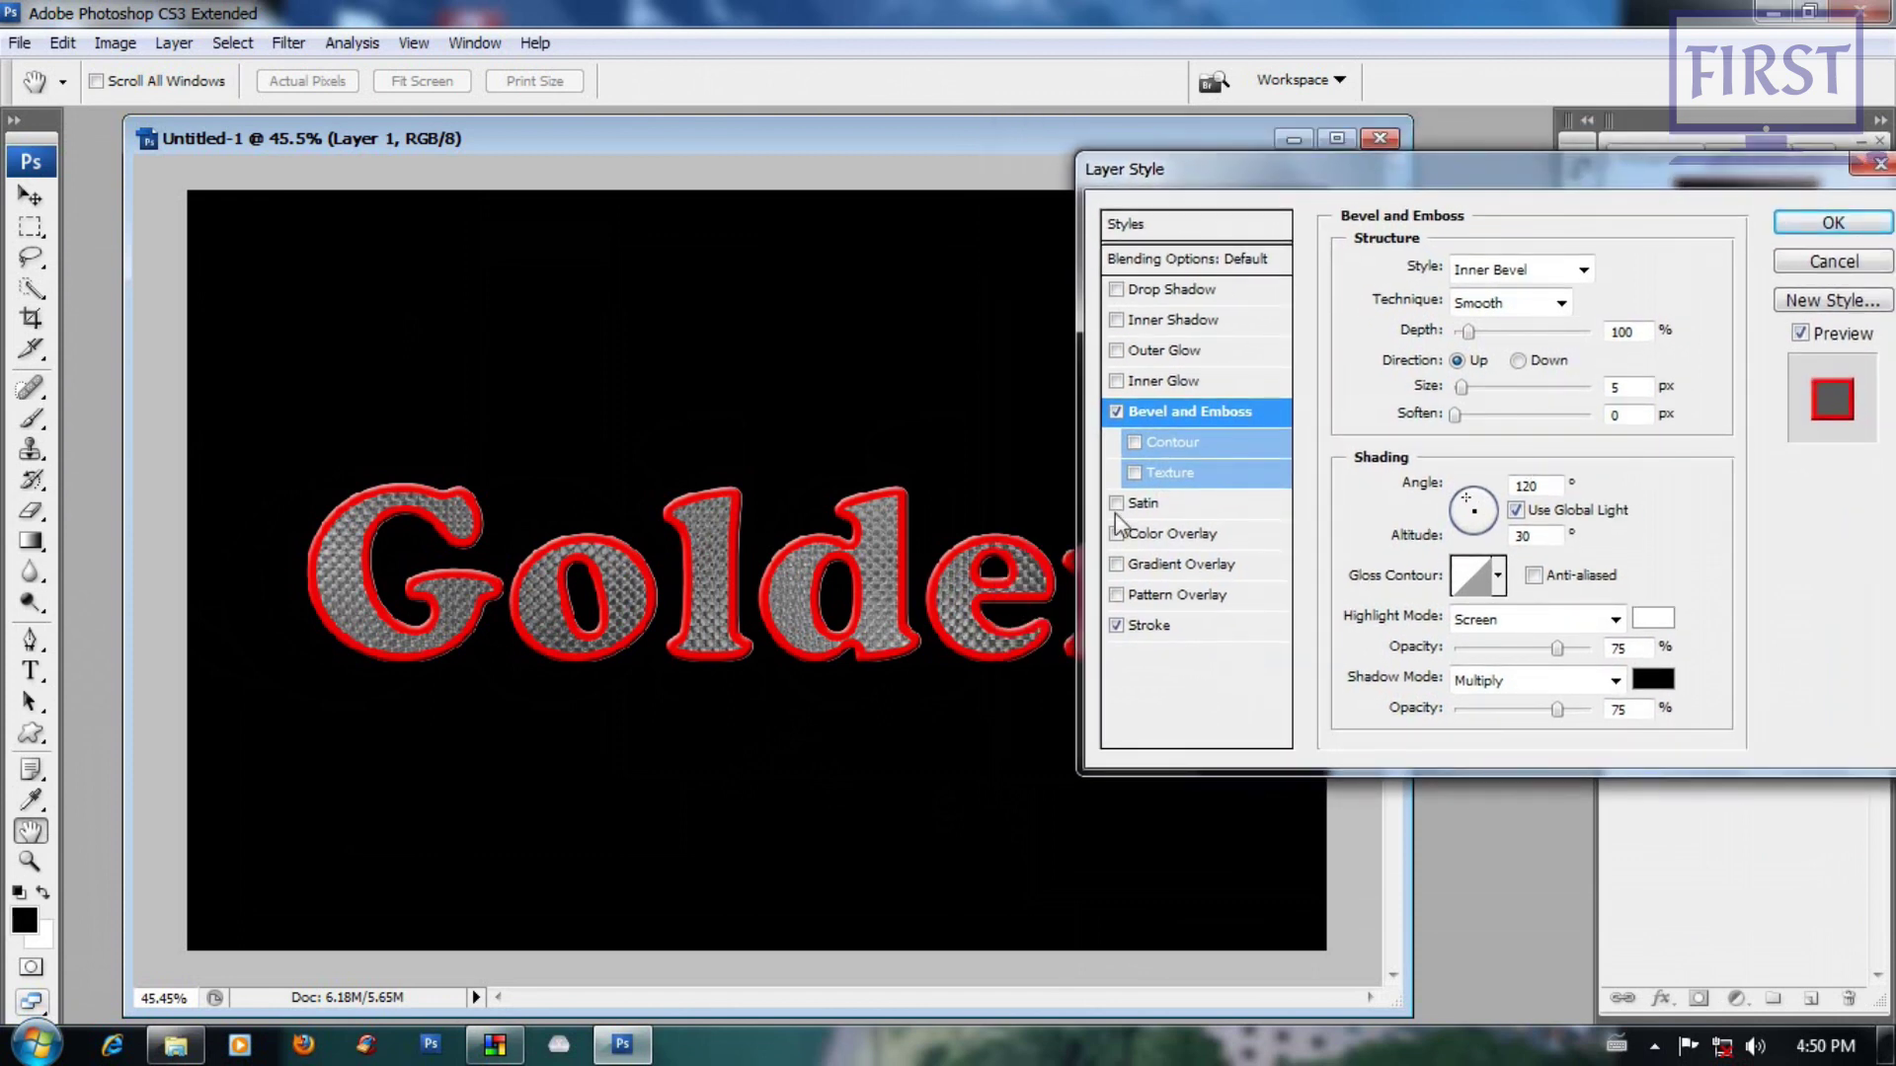
click(1582, 270)
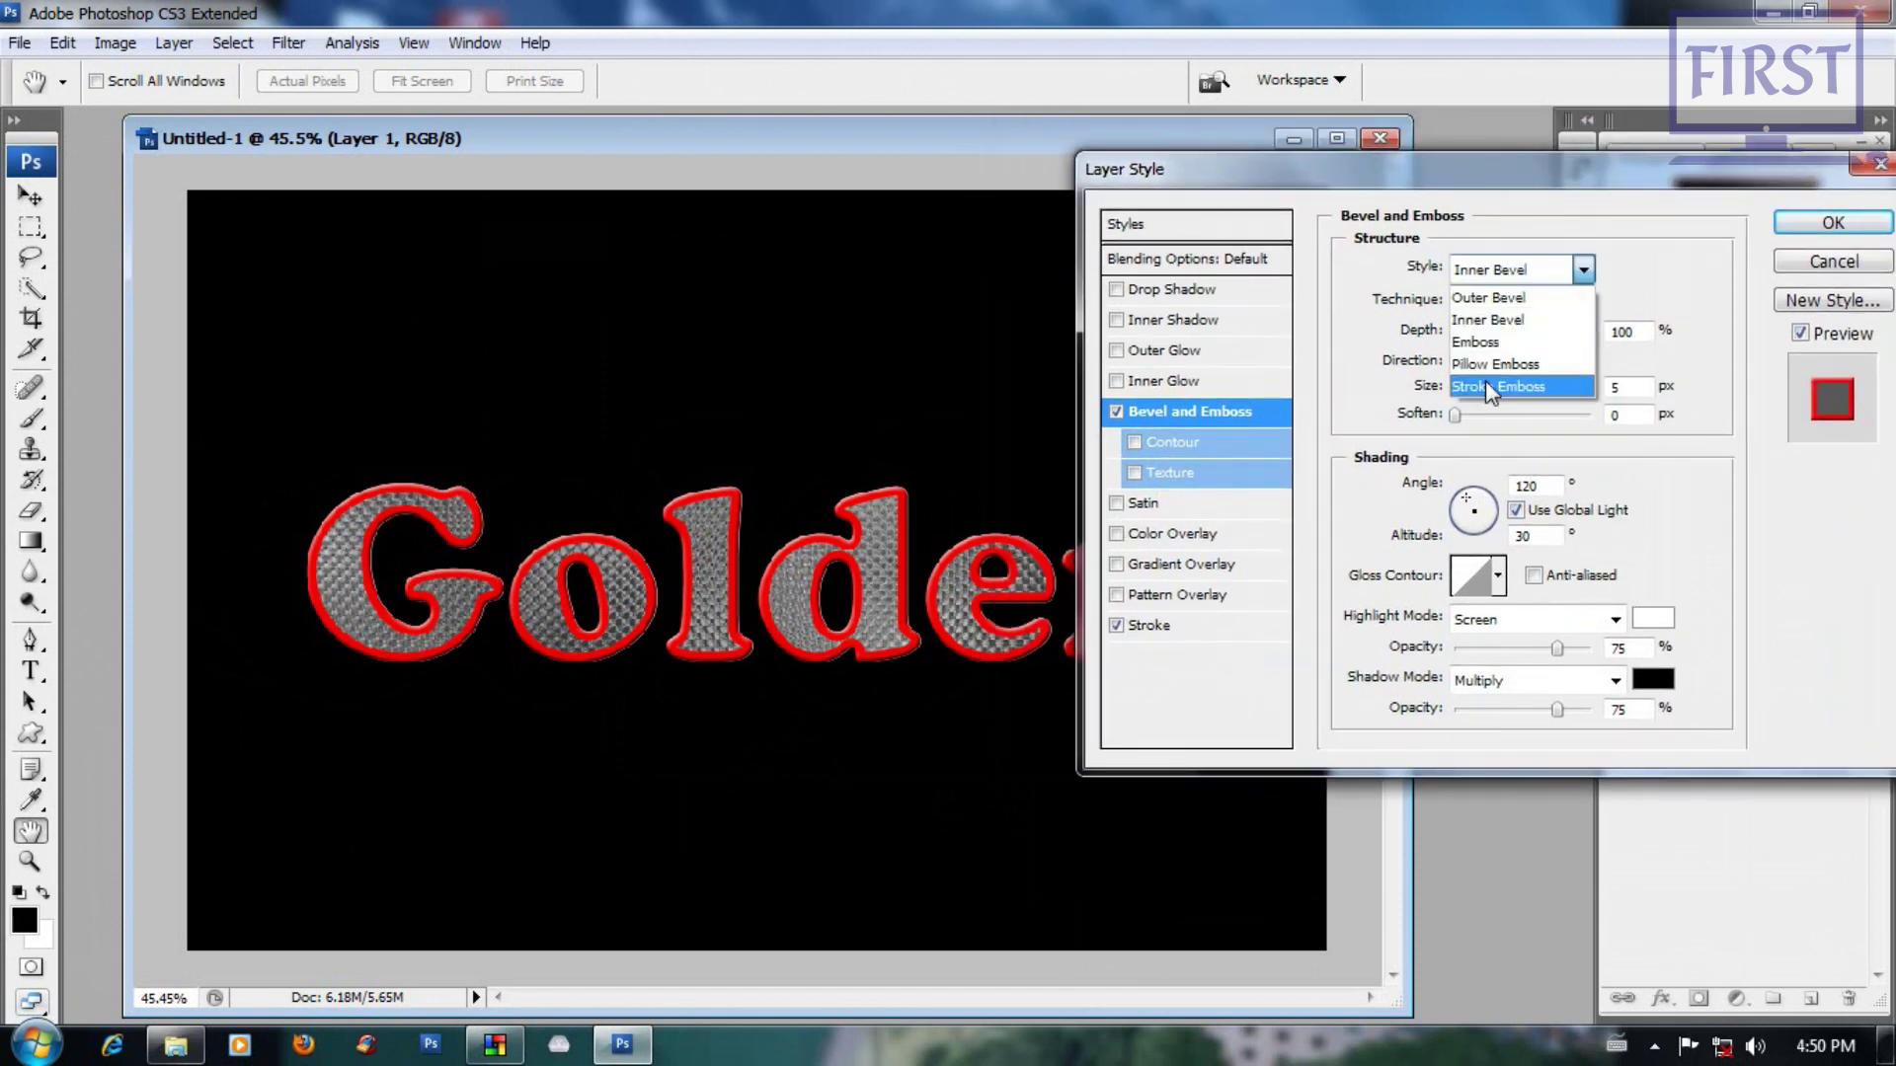
click(1491, 386)
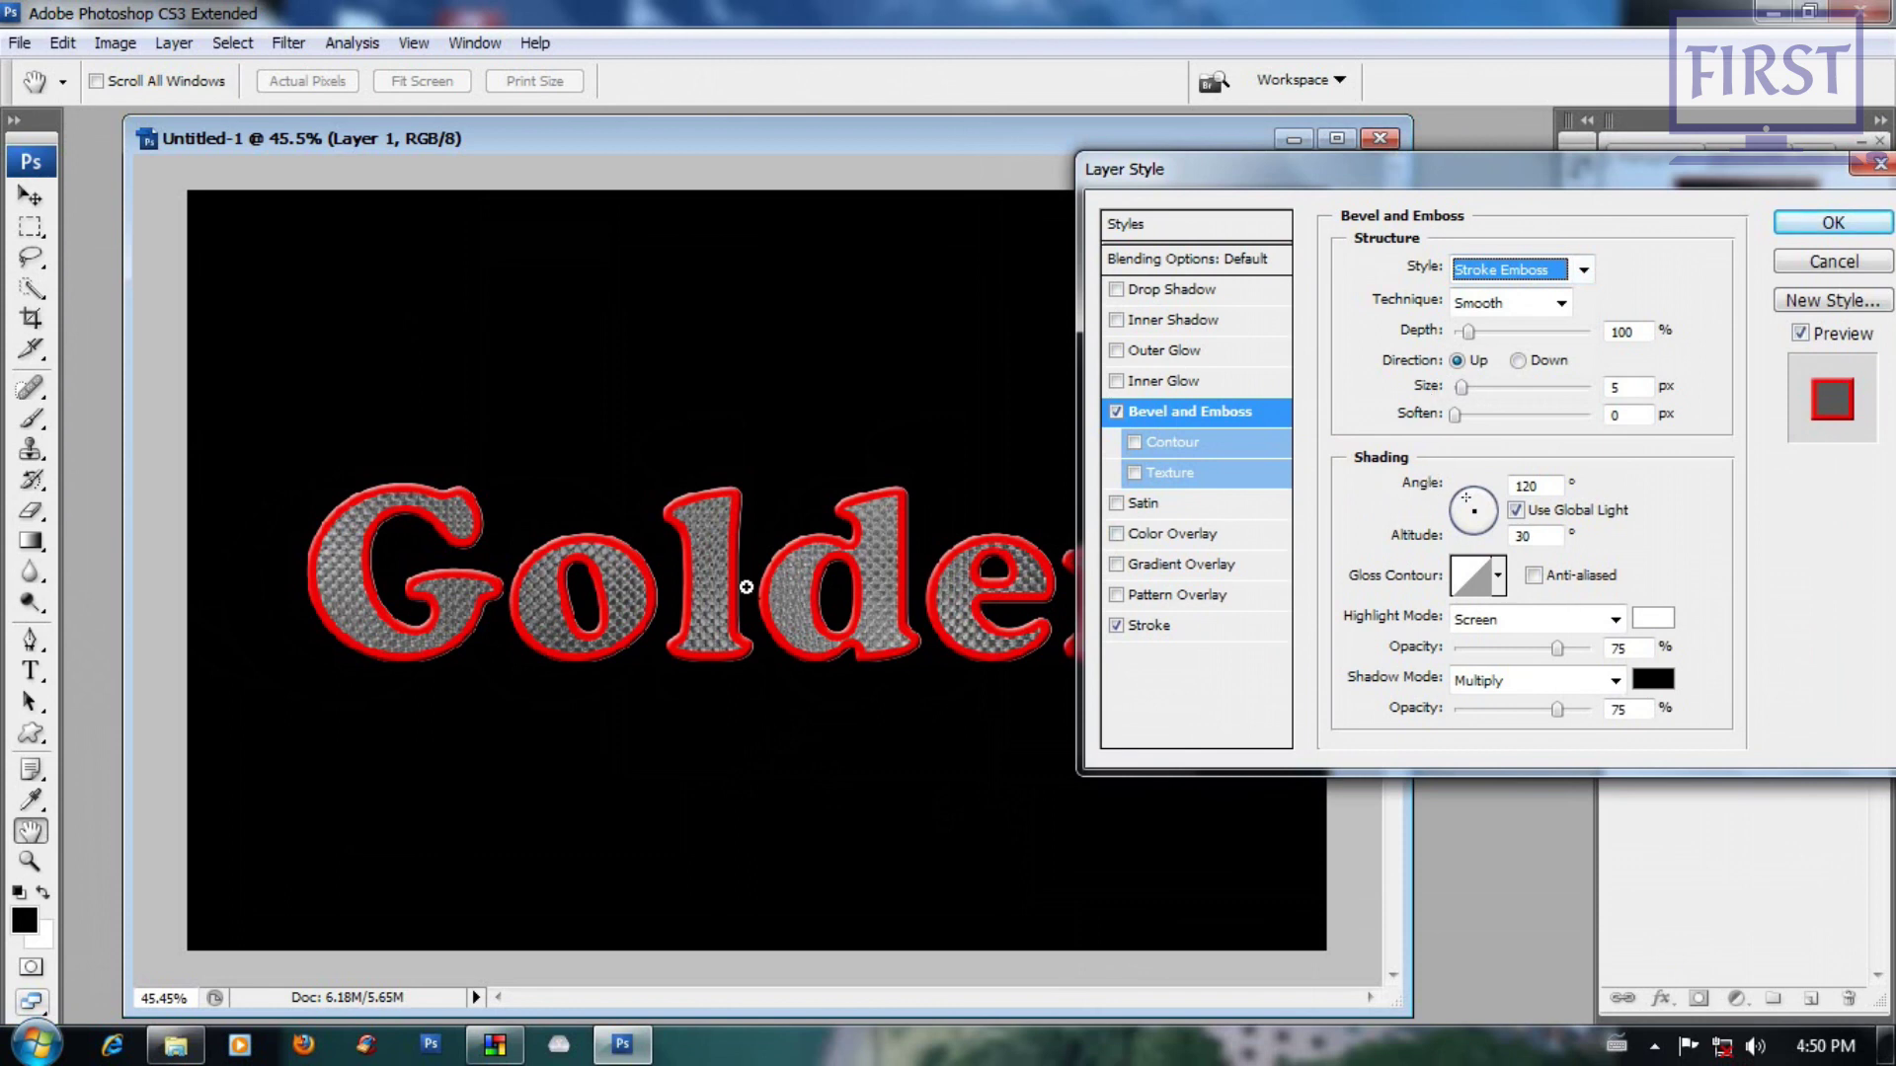
ctrl+click(747, 586)
drag(1520, 187, 1517, 202)
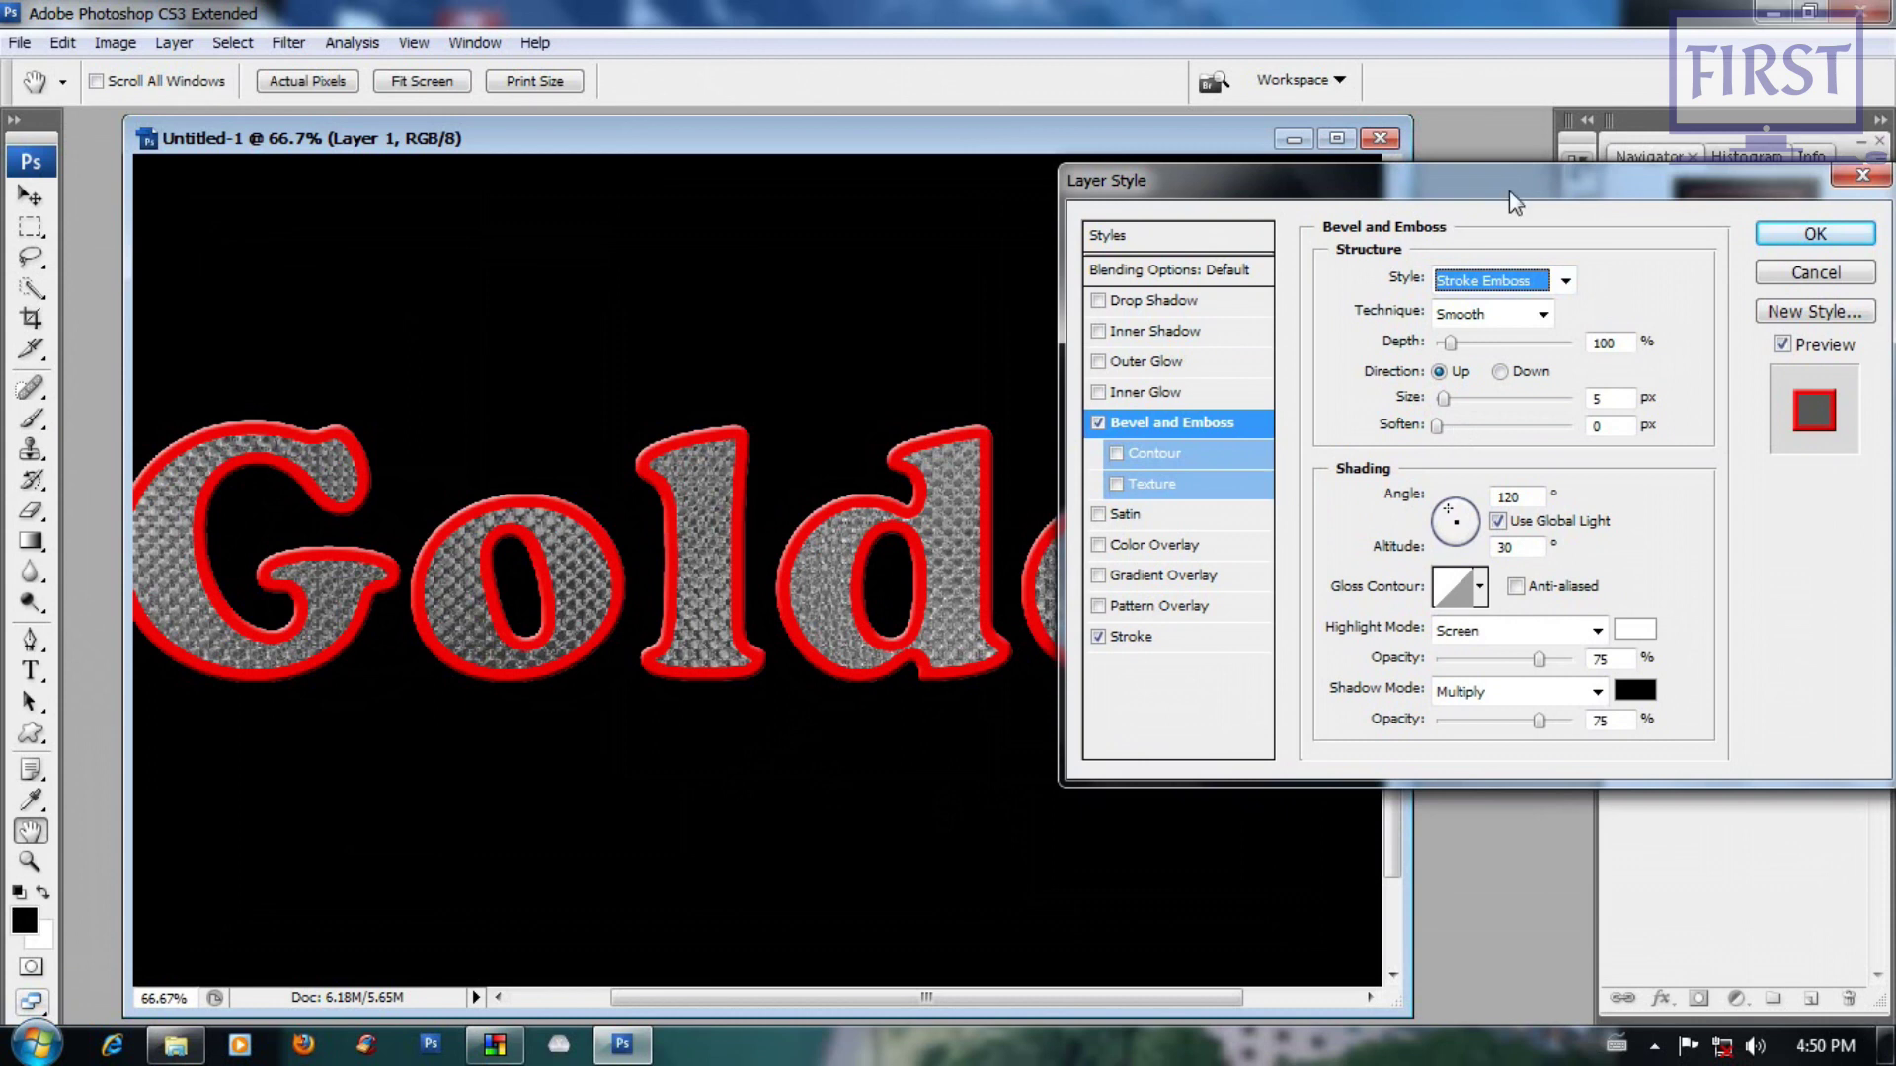
drag(1508, 194, 1545, 182)
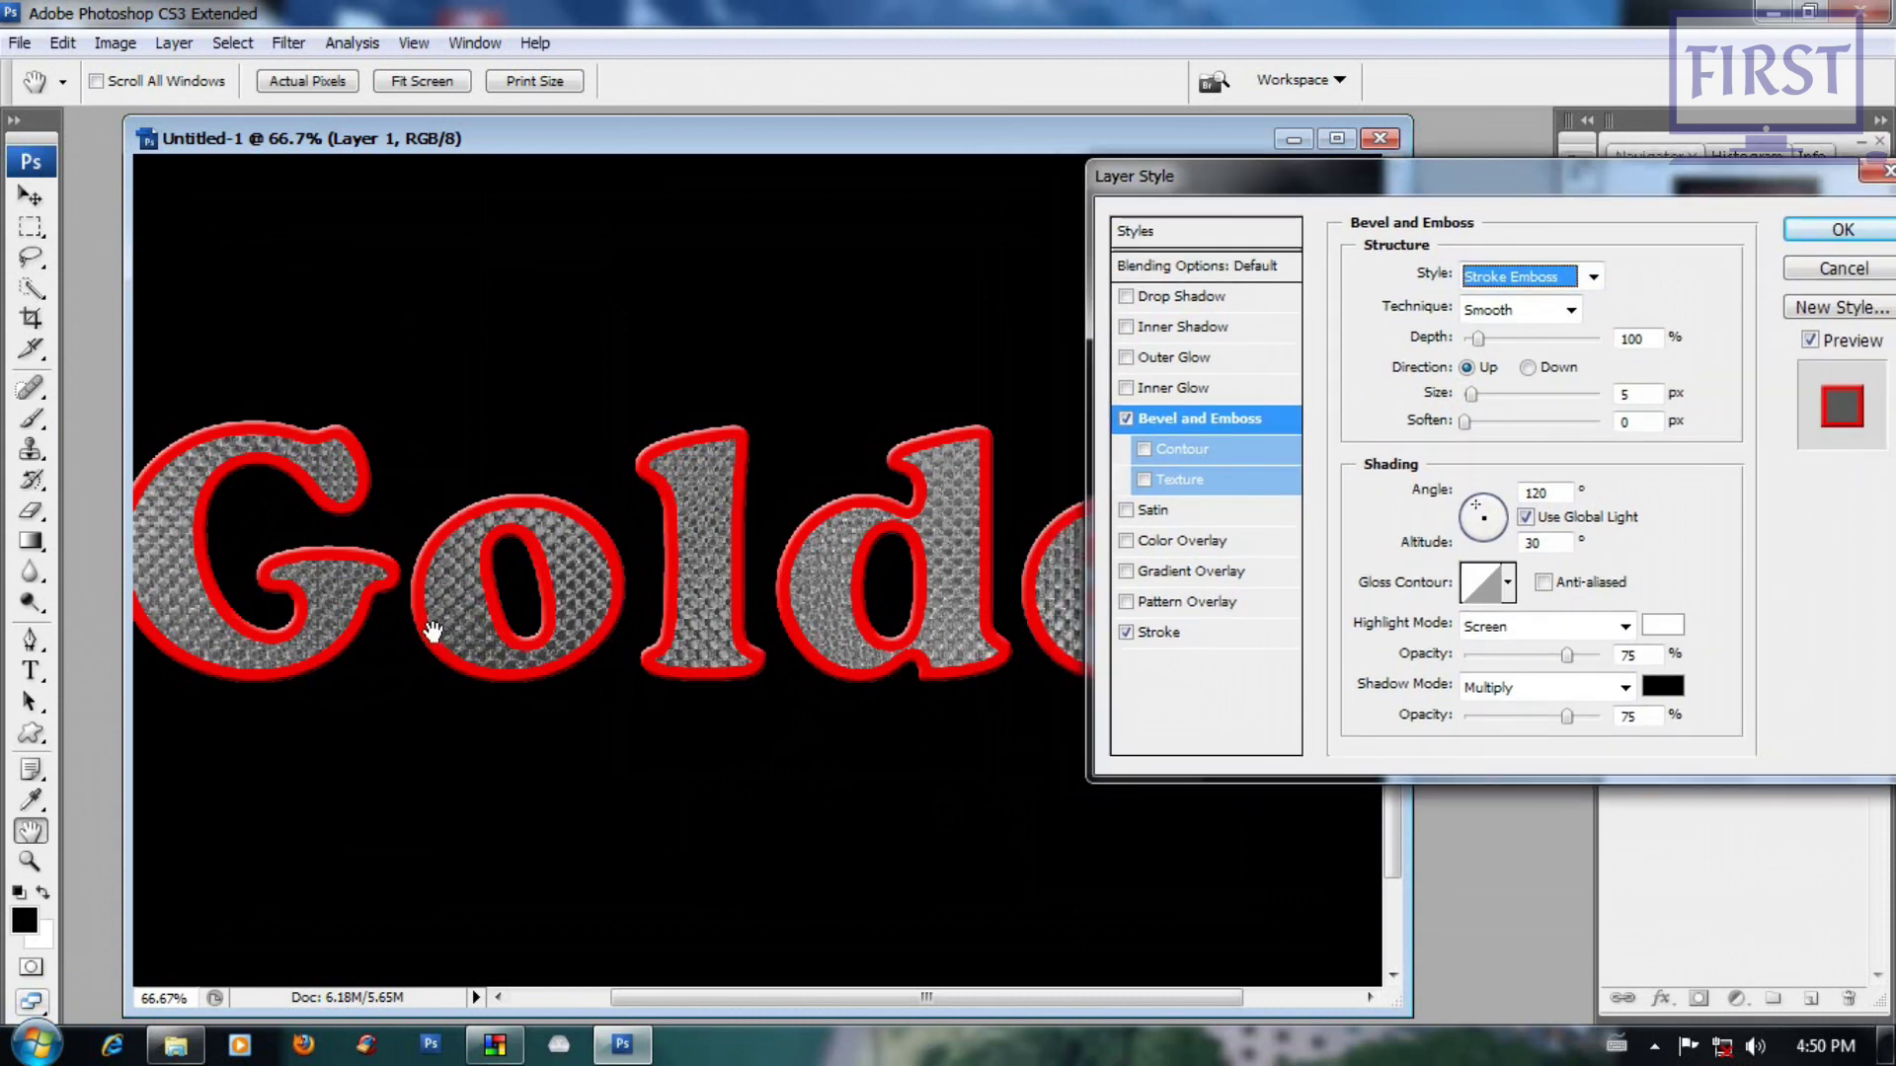
ctrl+click(291, 580)
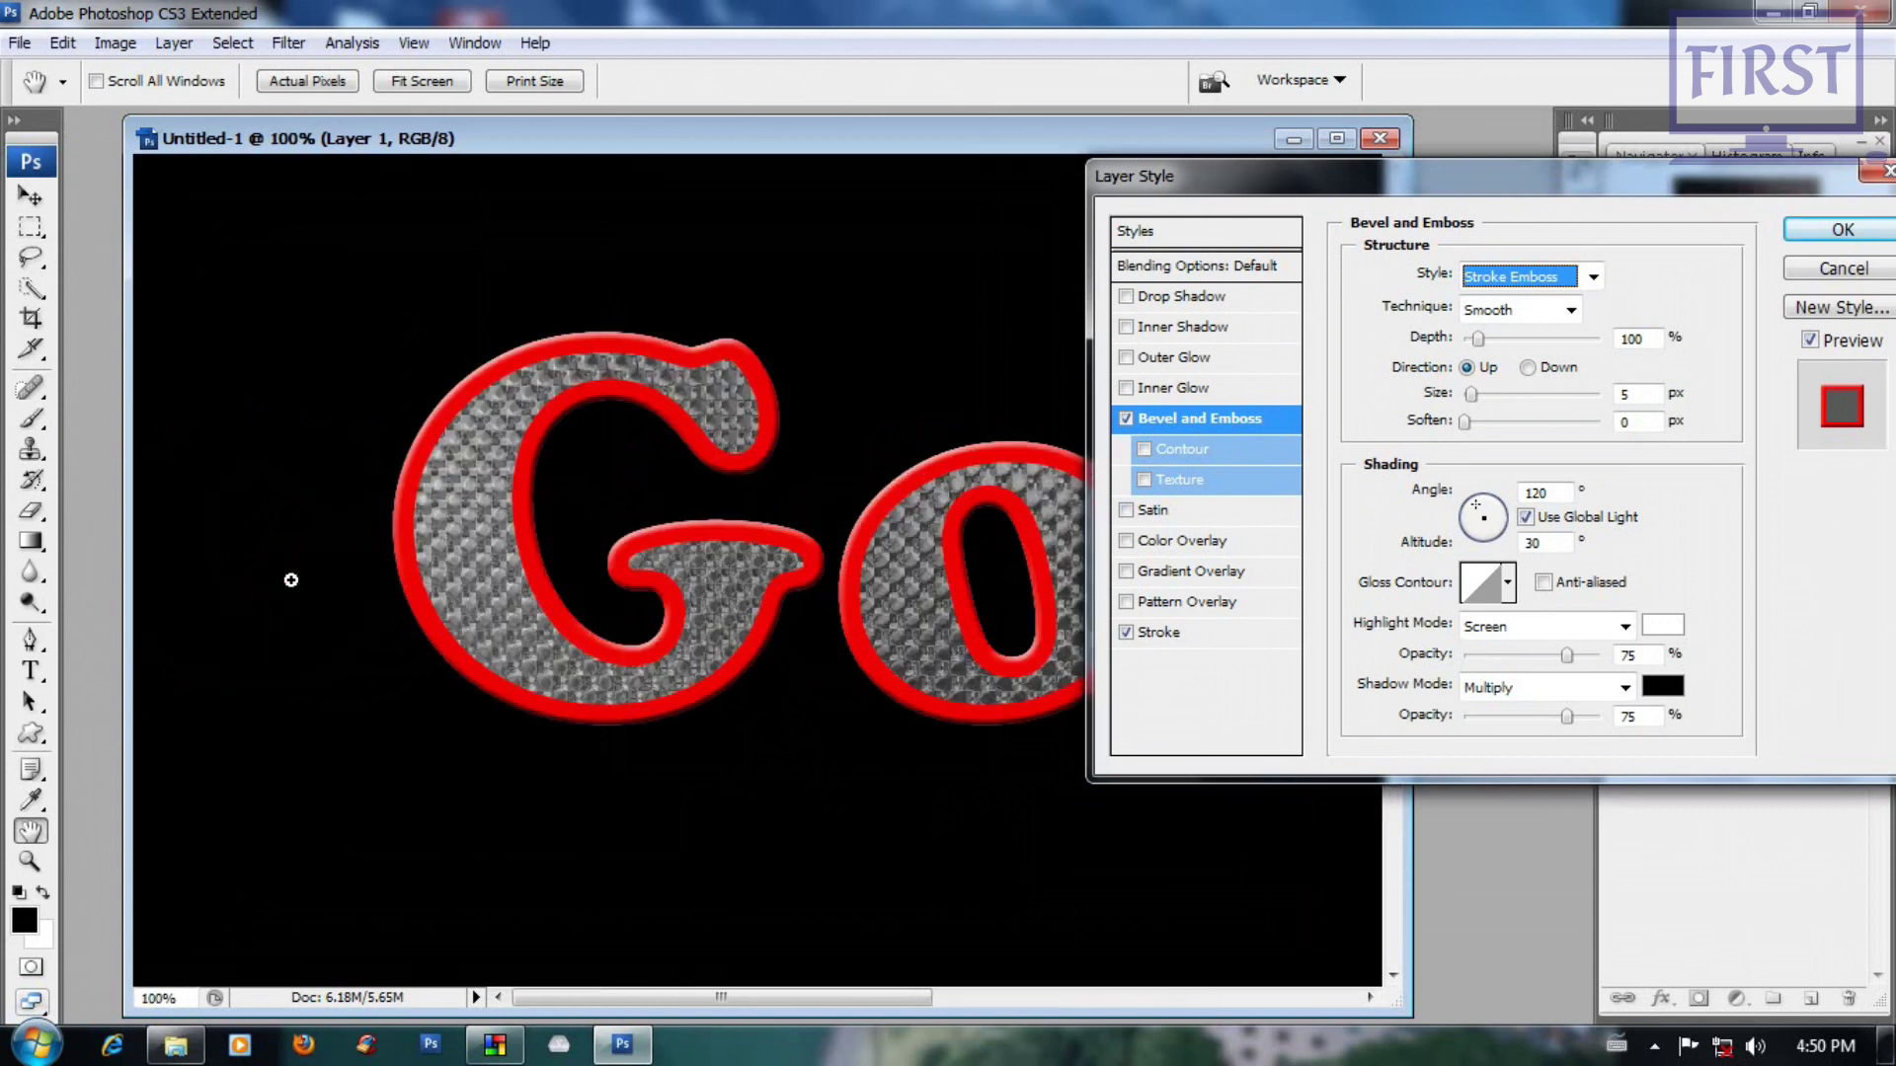
drag(1609, 182, 1591, 180)
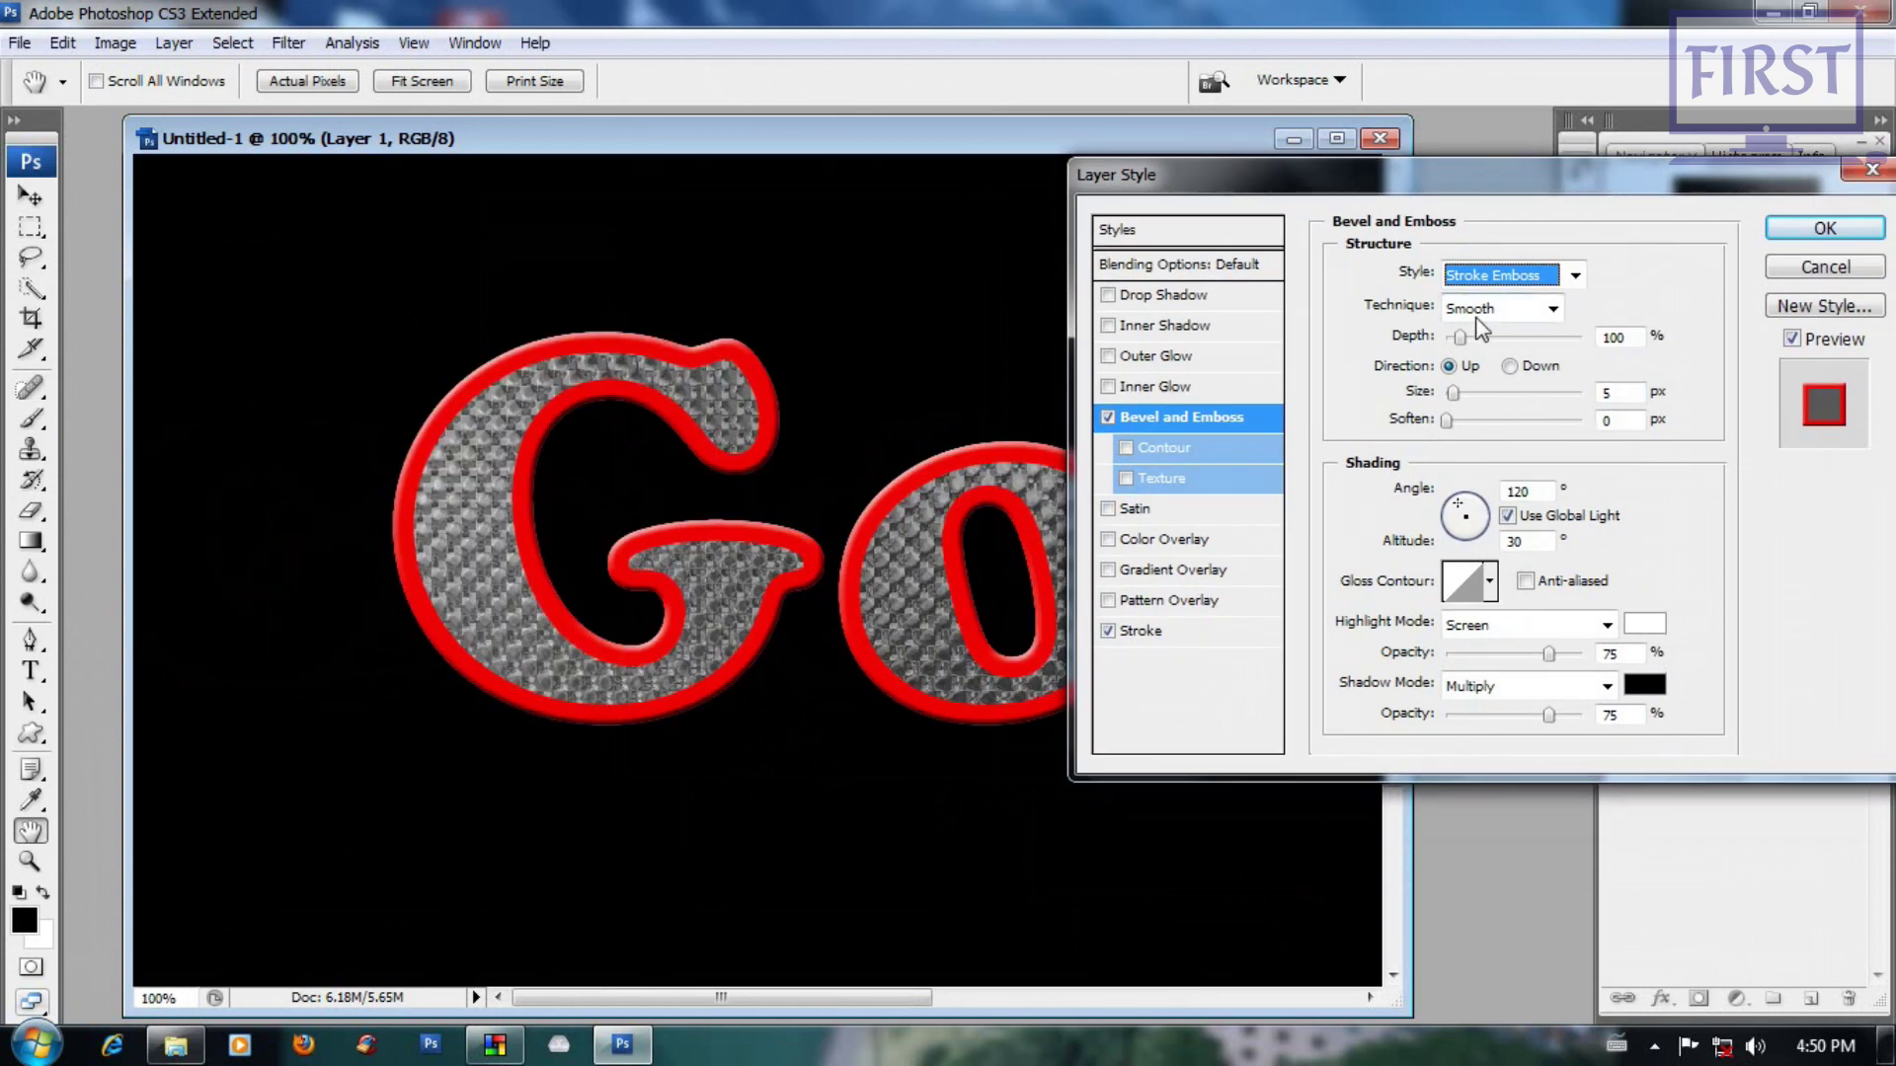
Step: Compare the Chisel Soft, Chisel Hard and Smooth bevel techniques on the outline
click(1553, 309)
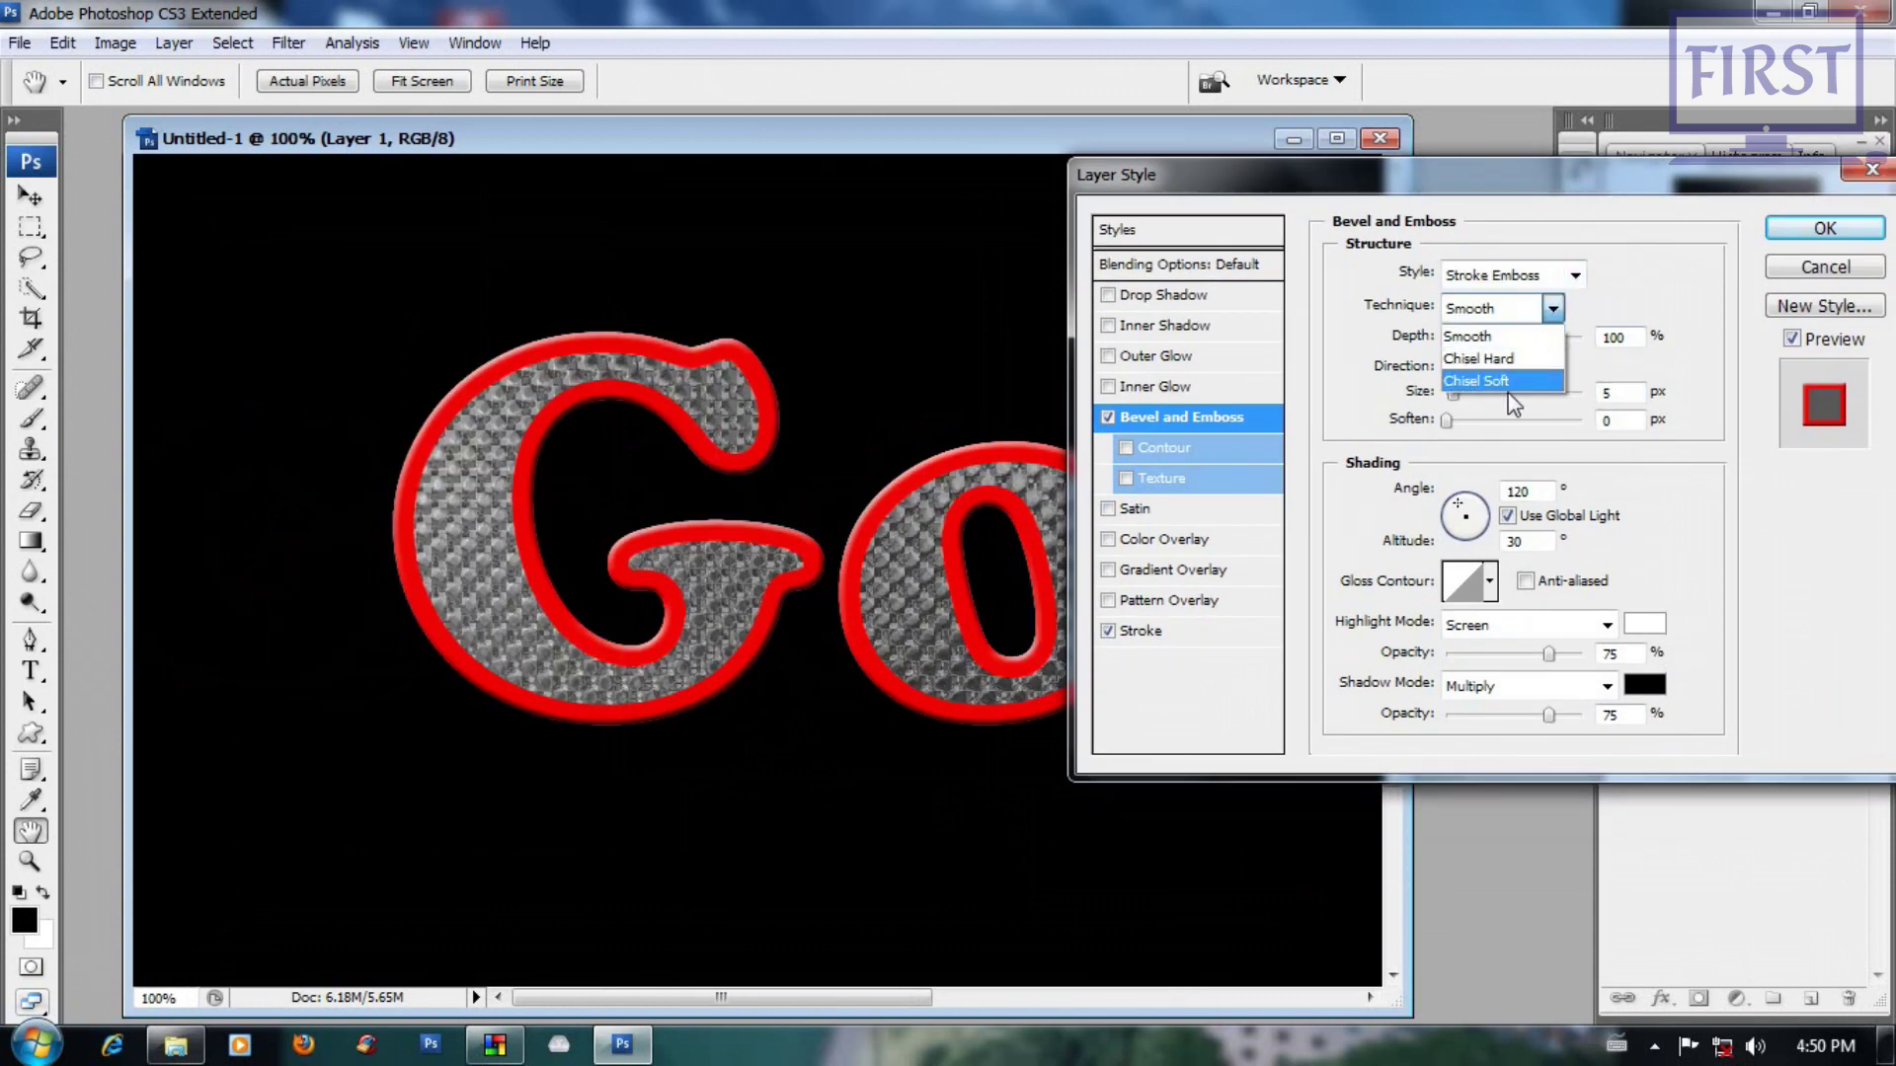
click(1499, 383)
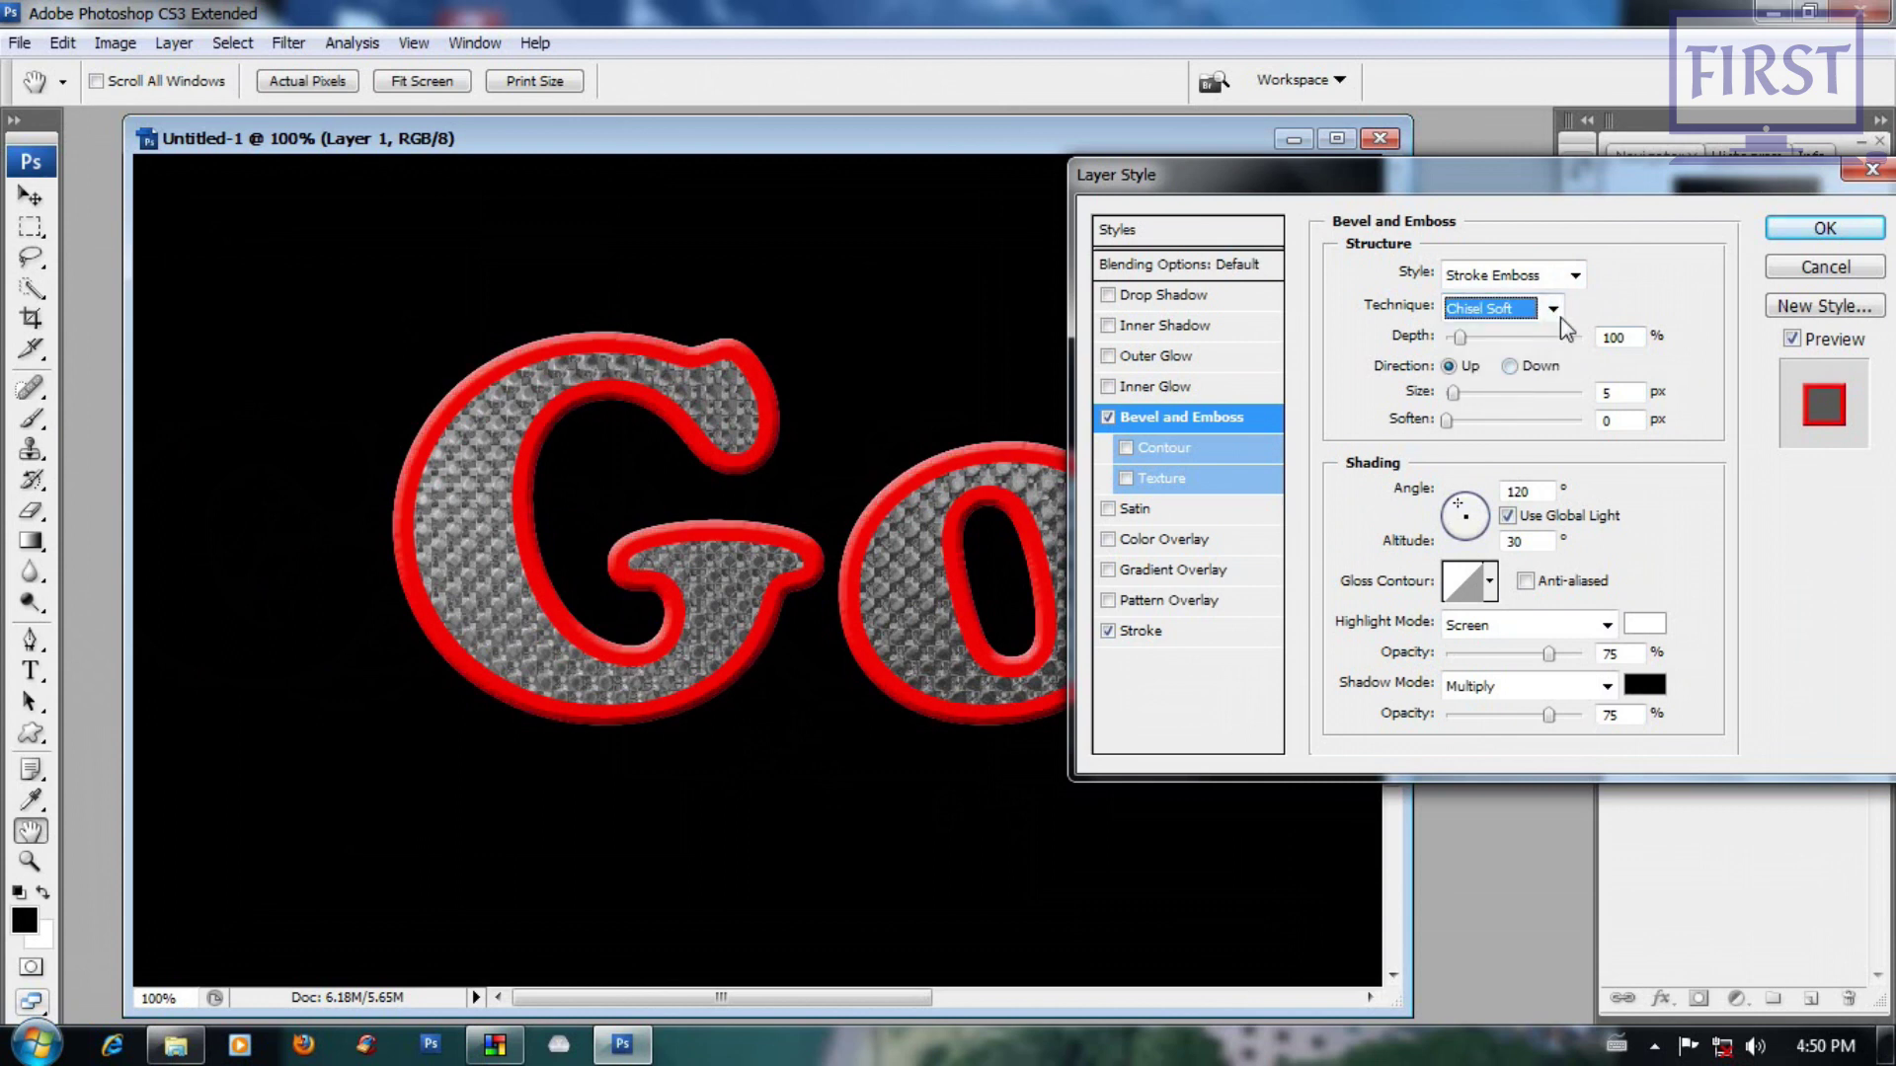
click(1555, 309)
click(1501, 360)
click(1553, 309)
click(1495, 336)
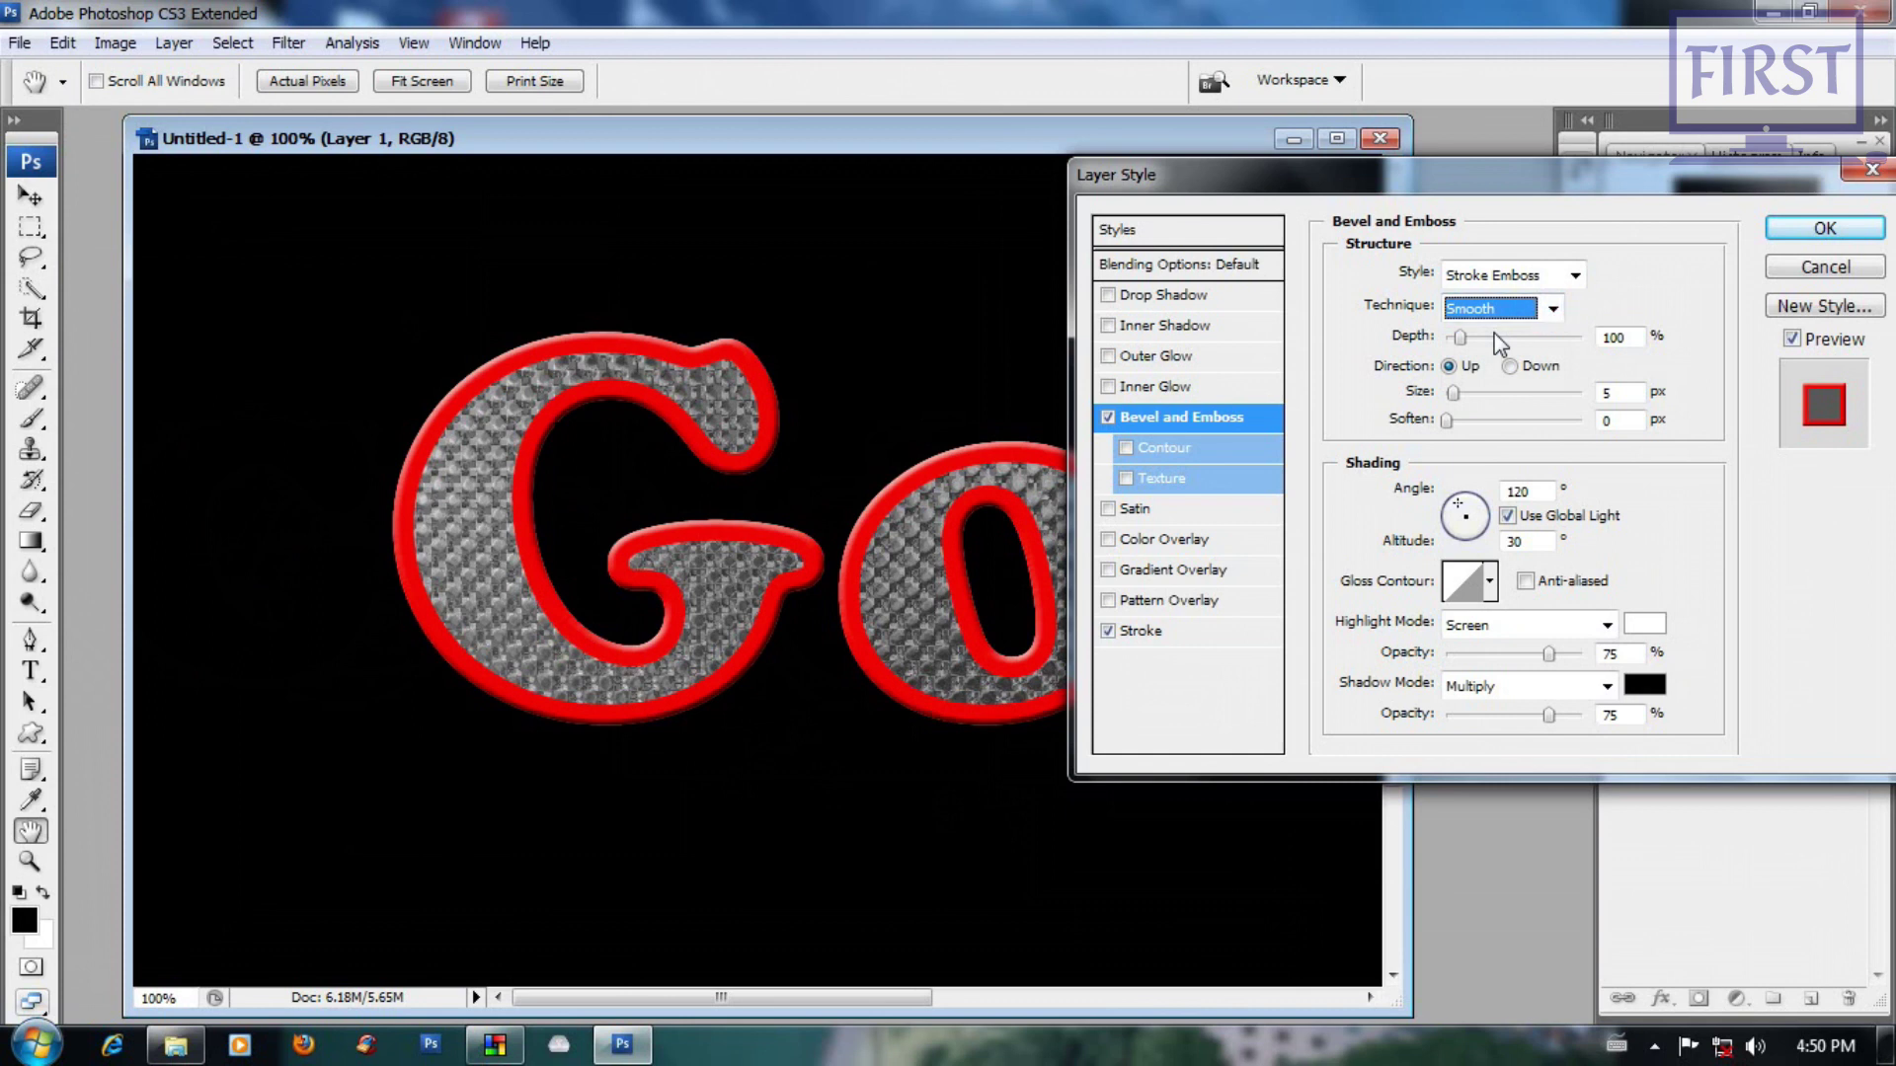
click(1553, 309)
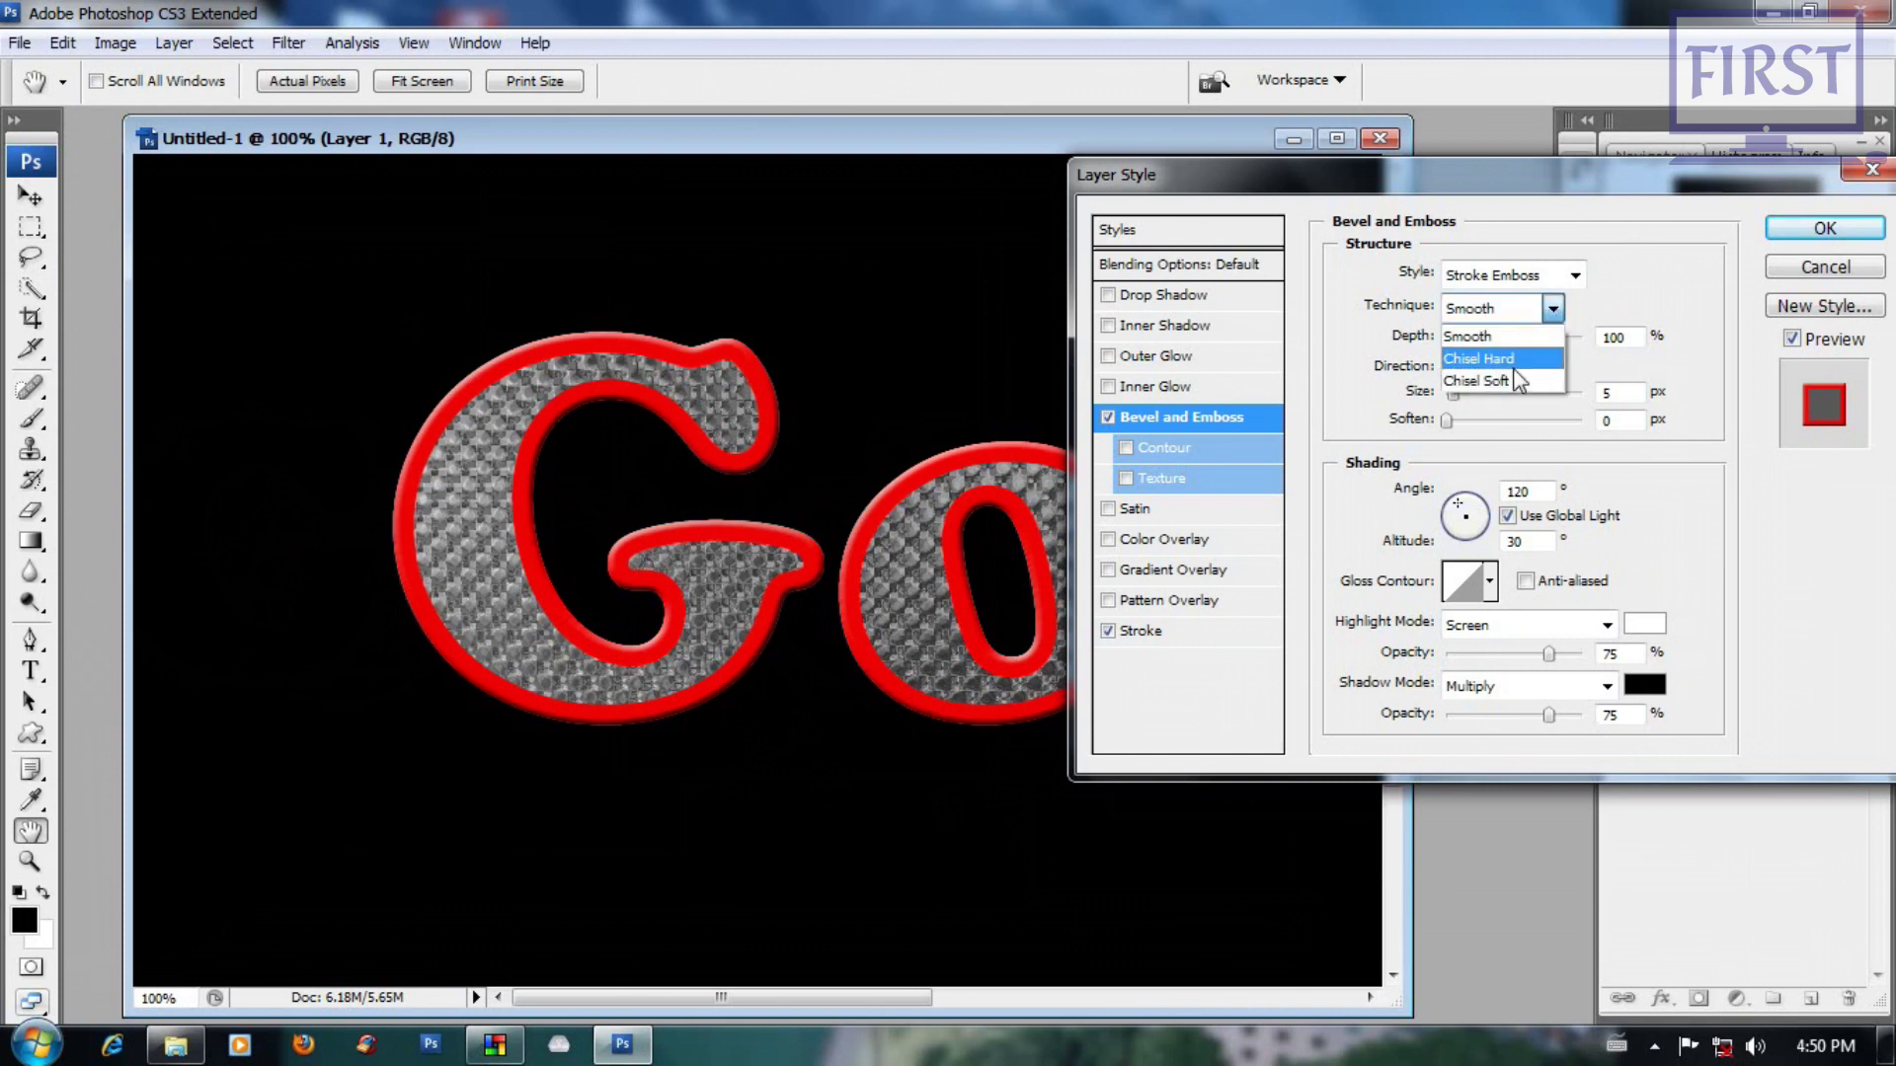
click(1508, 362)
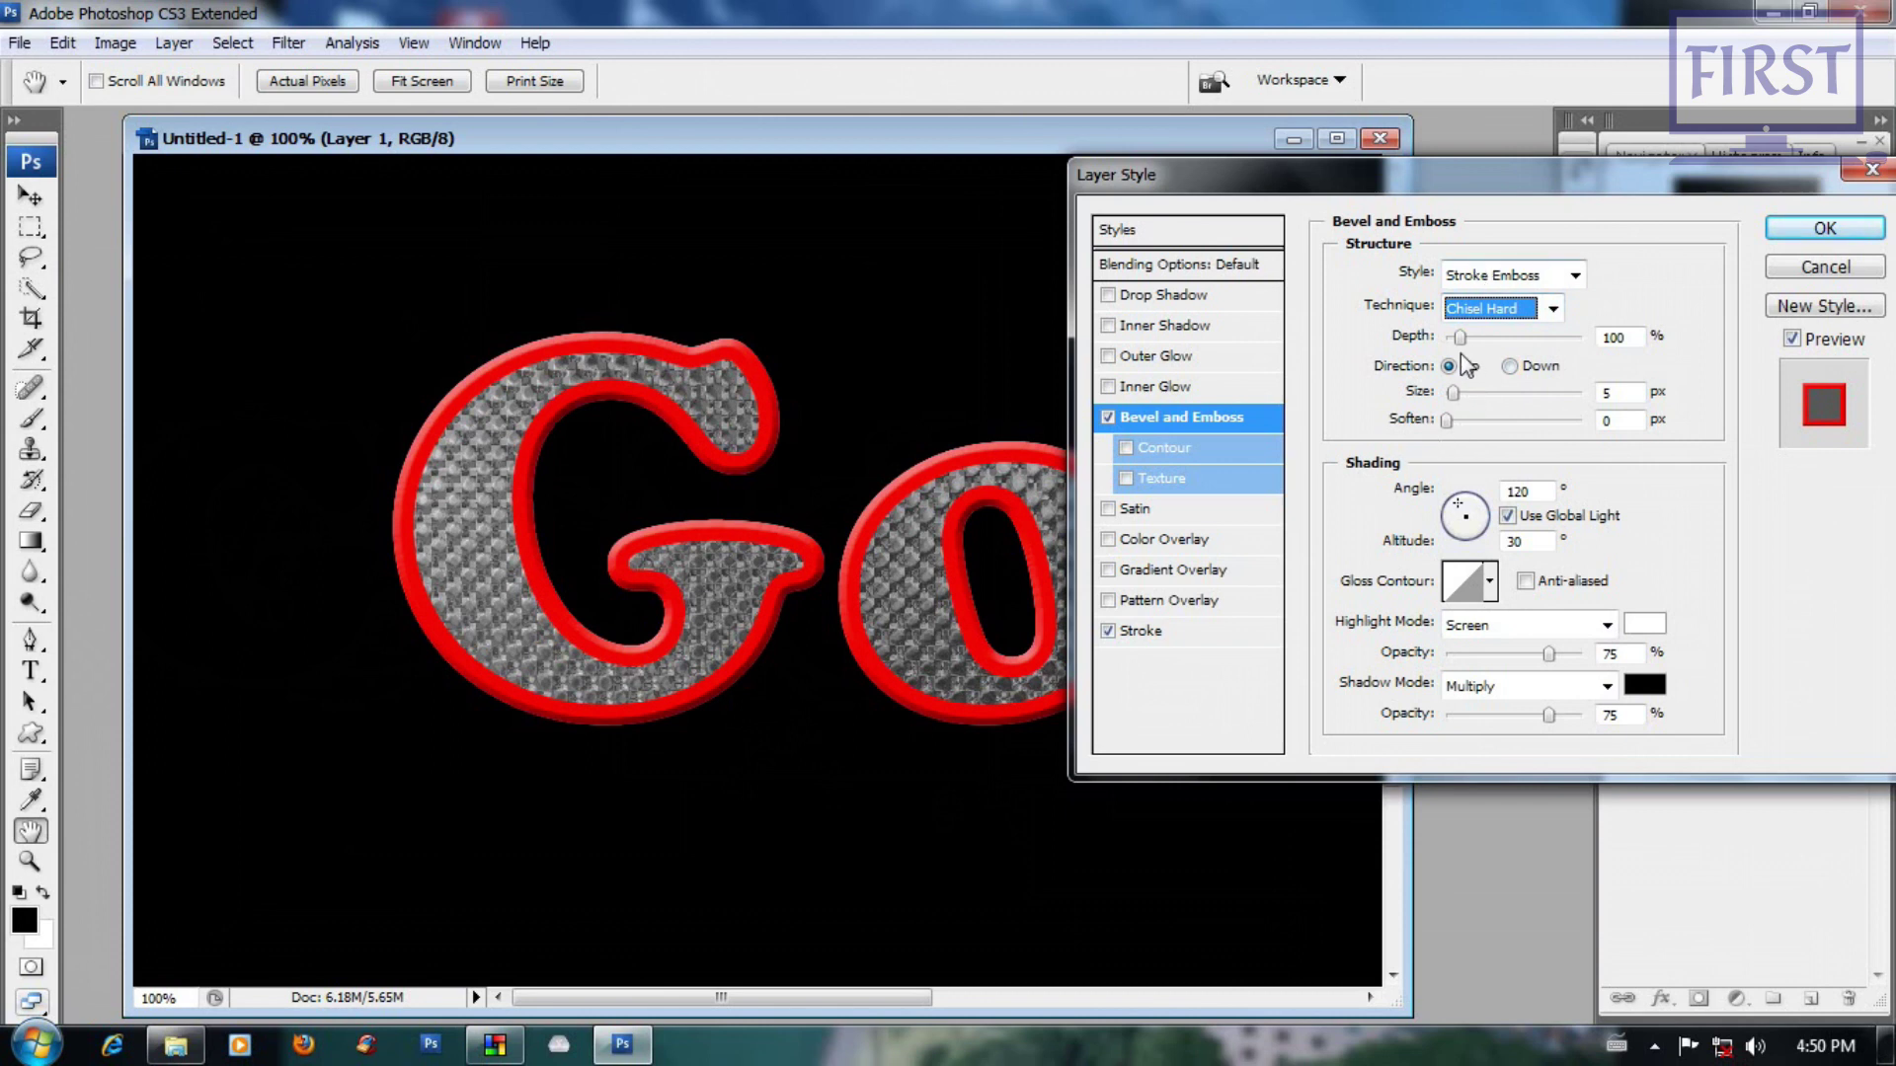
Step: Raise the bevel depth to 1000% and settle on the Smooth technique
drag(1461, 340, 1585, 339)
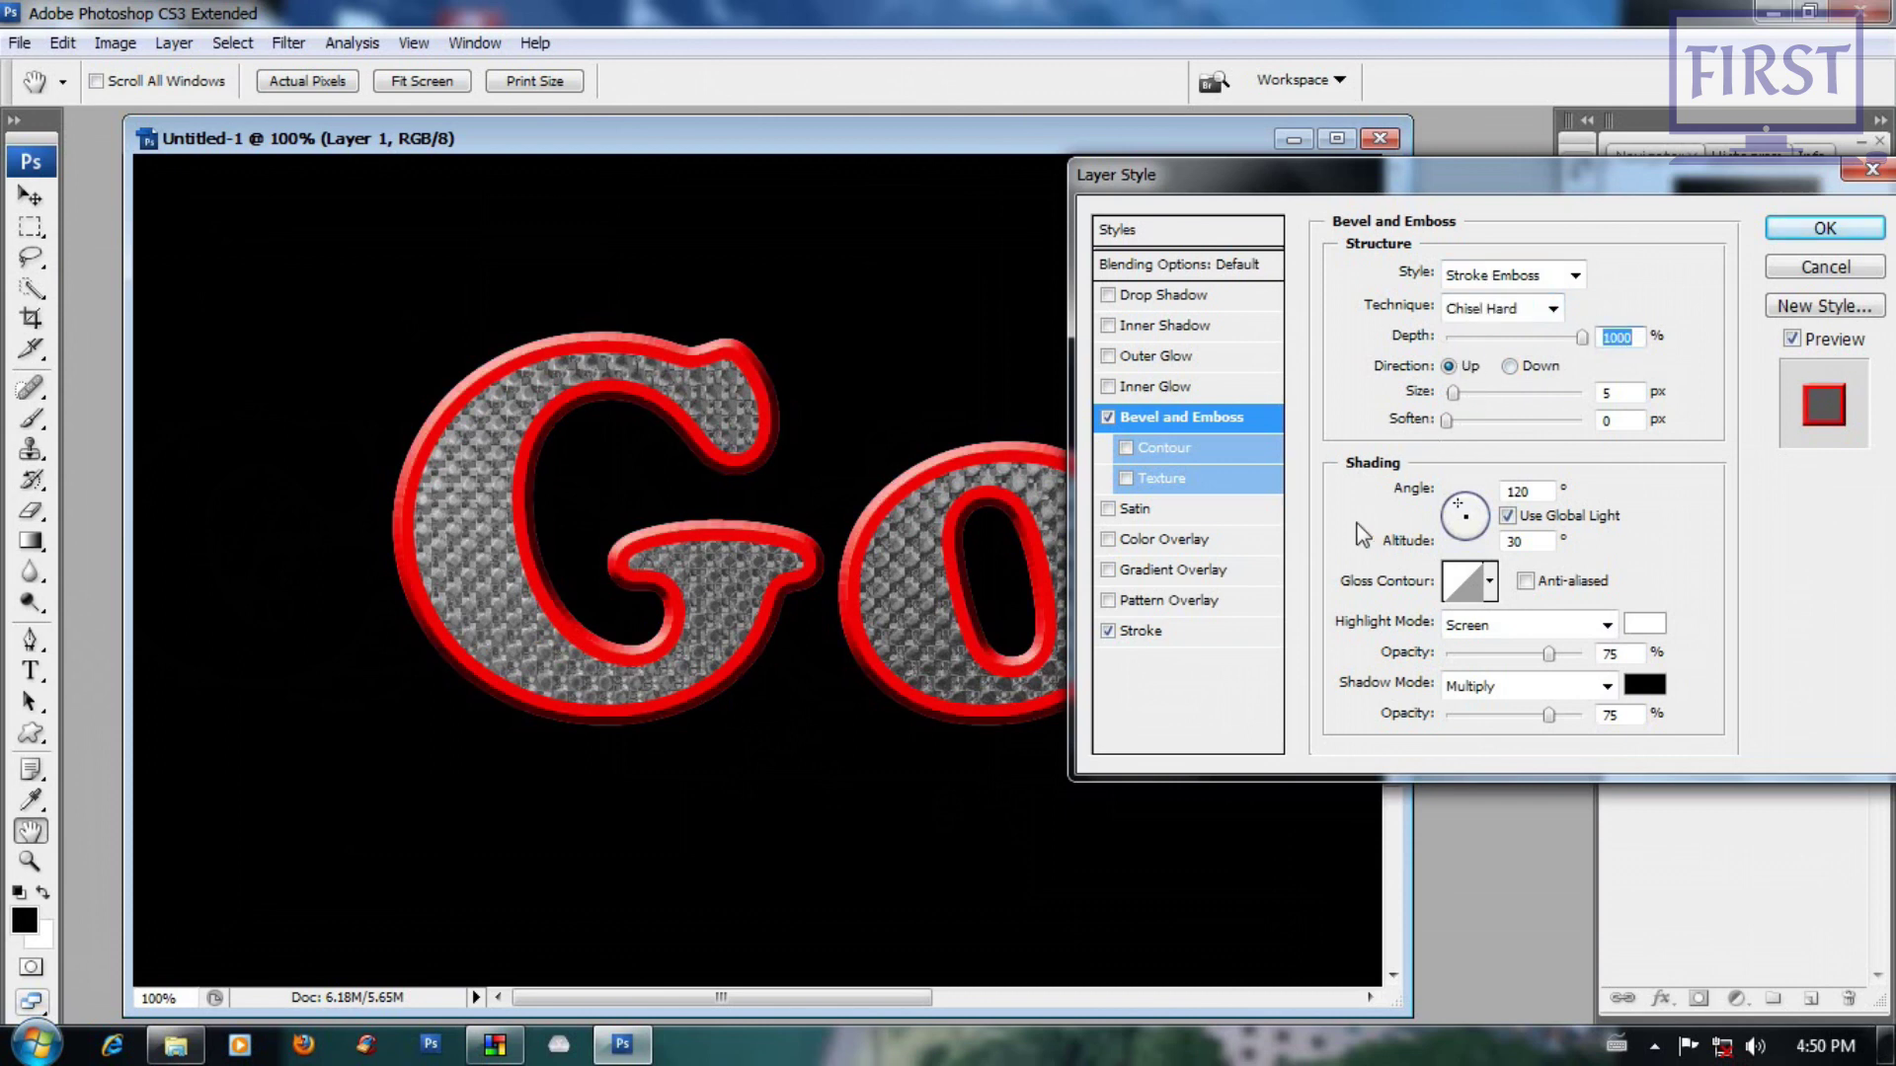
click(1552, 308)
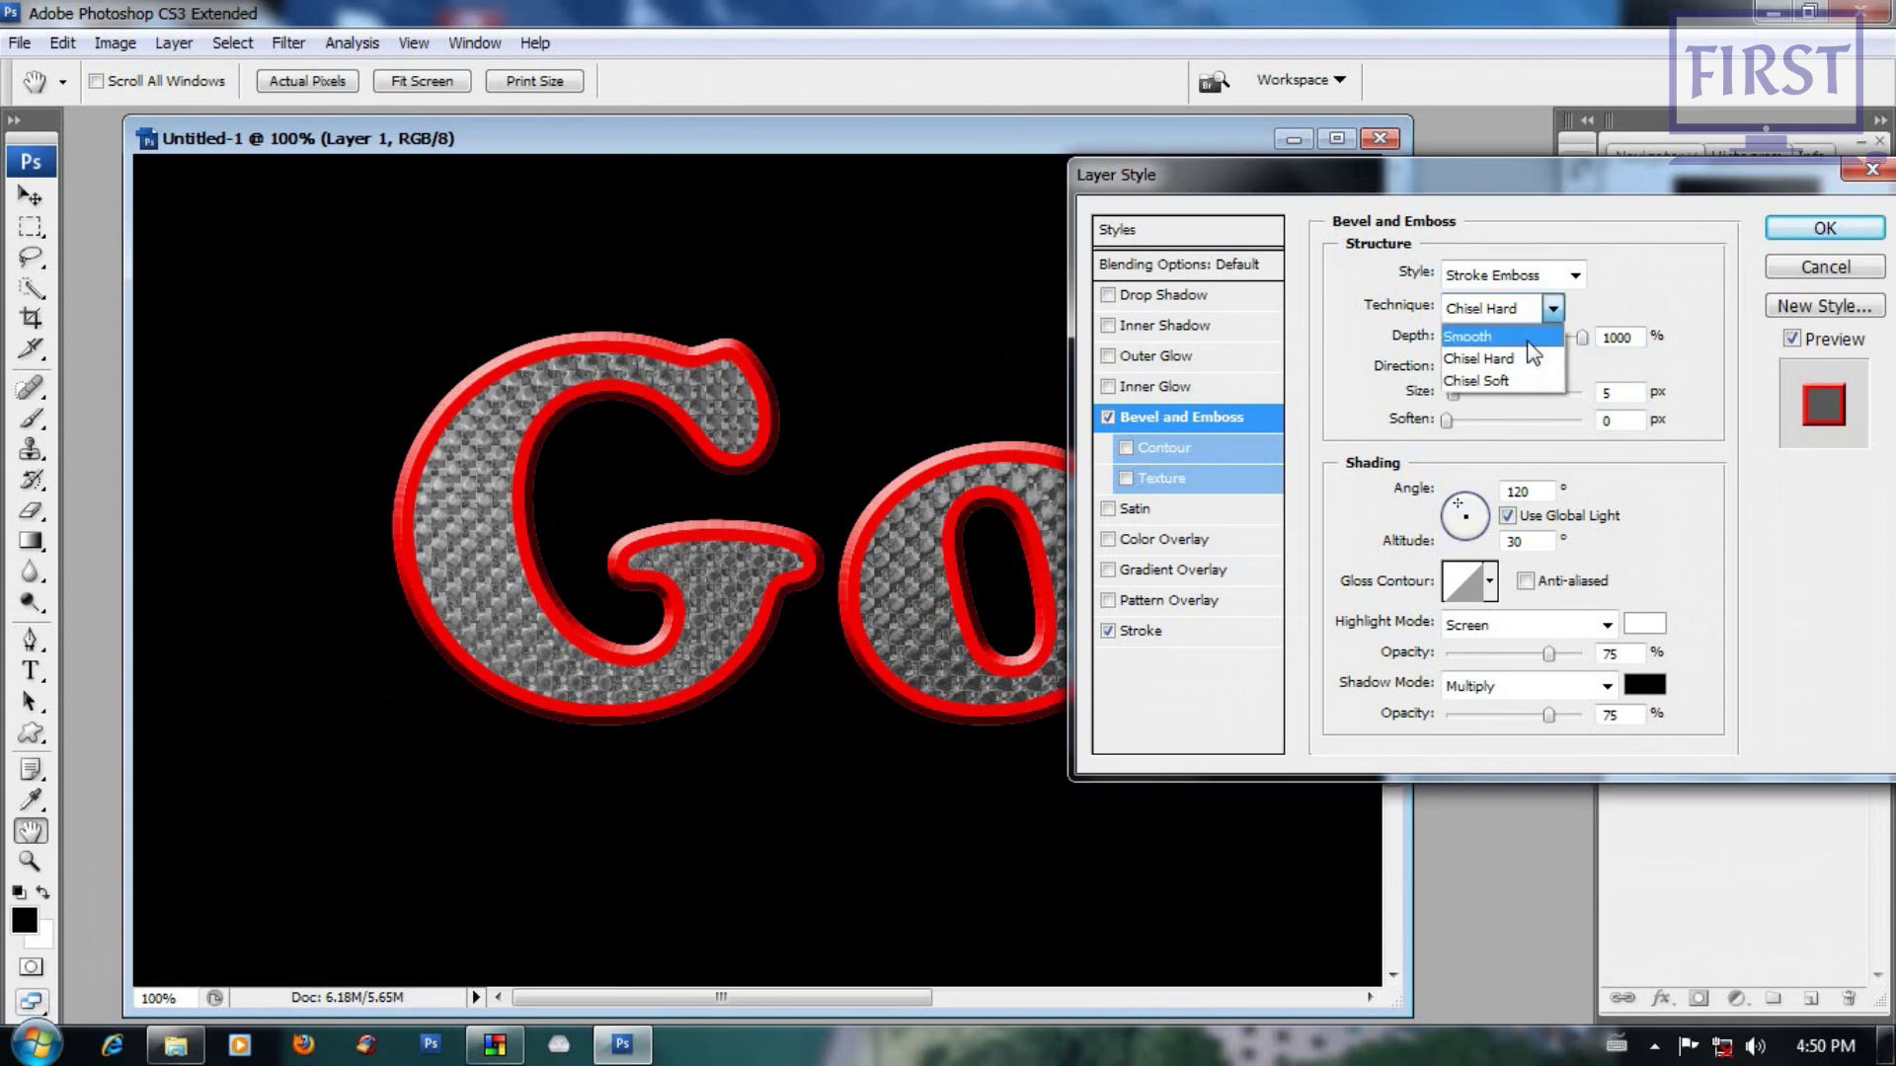
click(1516, 381)
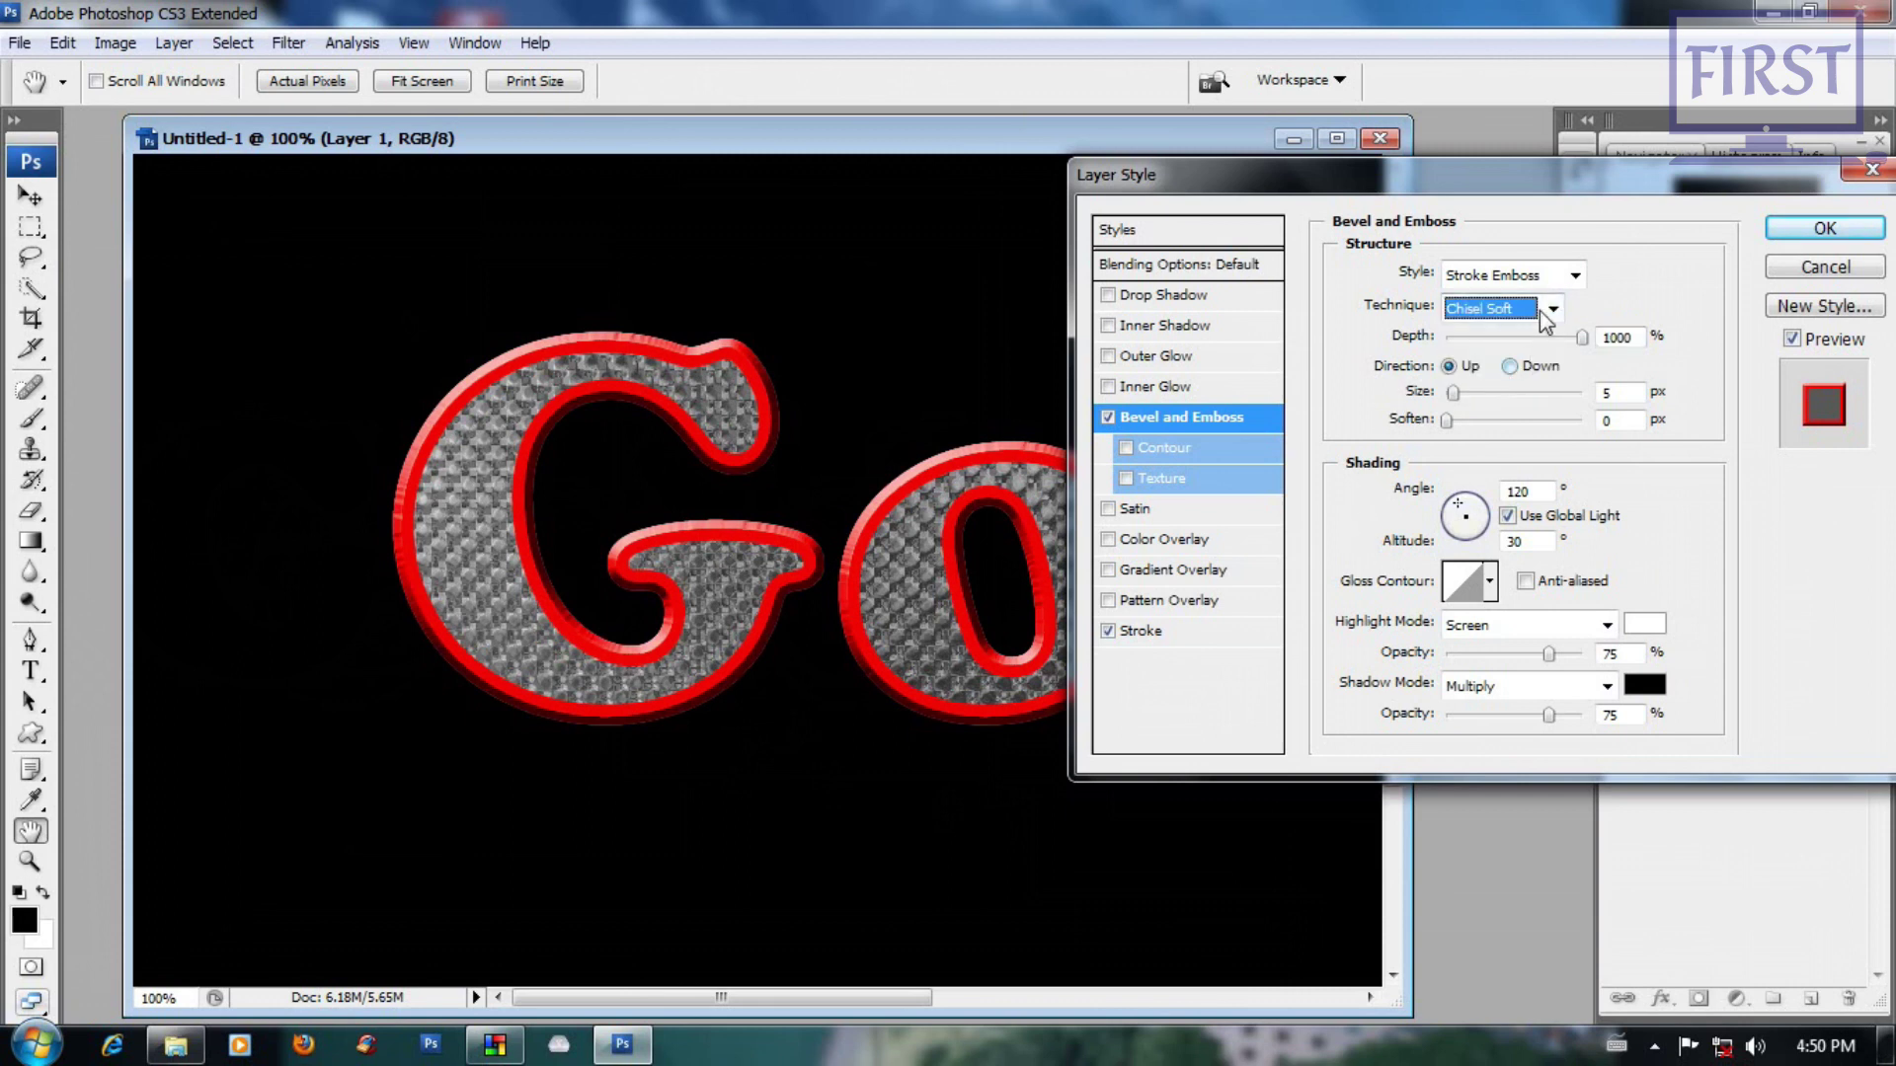
click(1552, 308)
click(1524, 355)
click(1554, 309)
click(1505, 337)
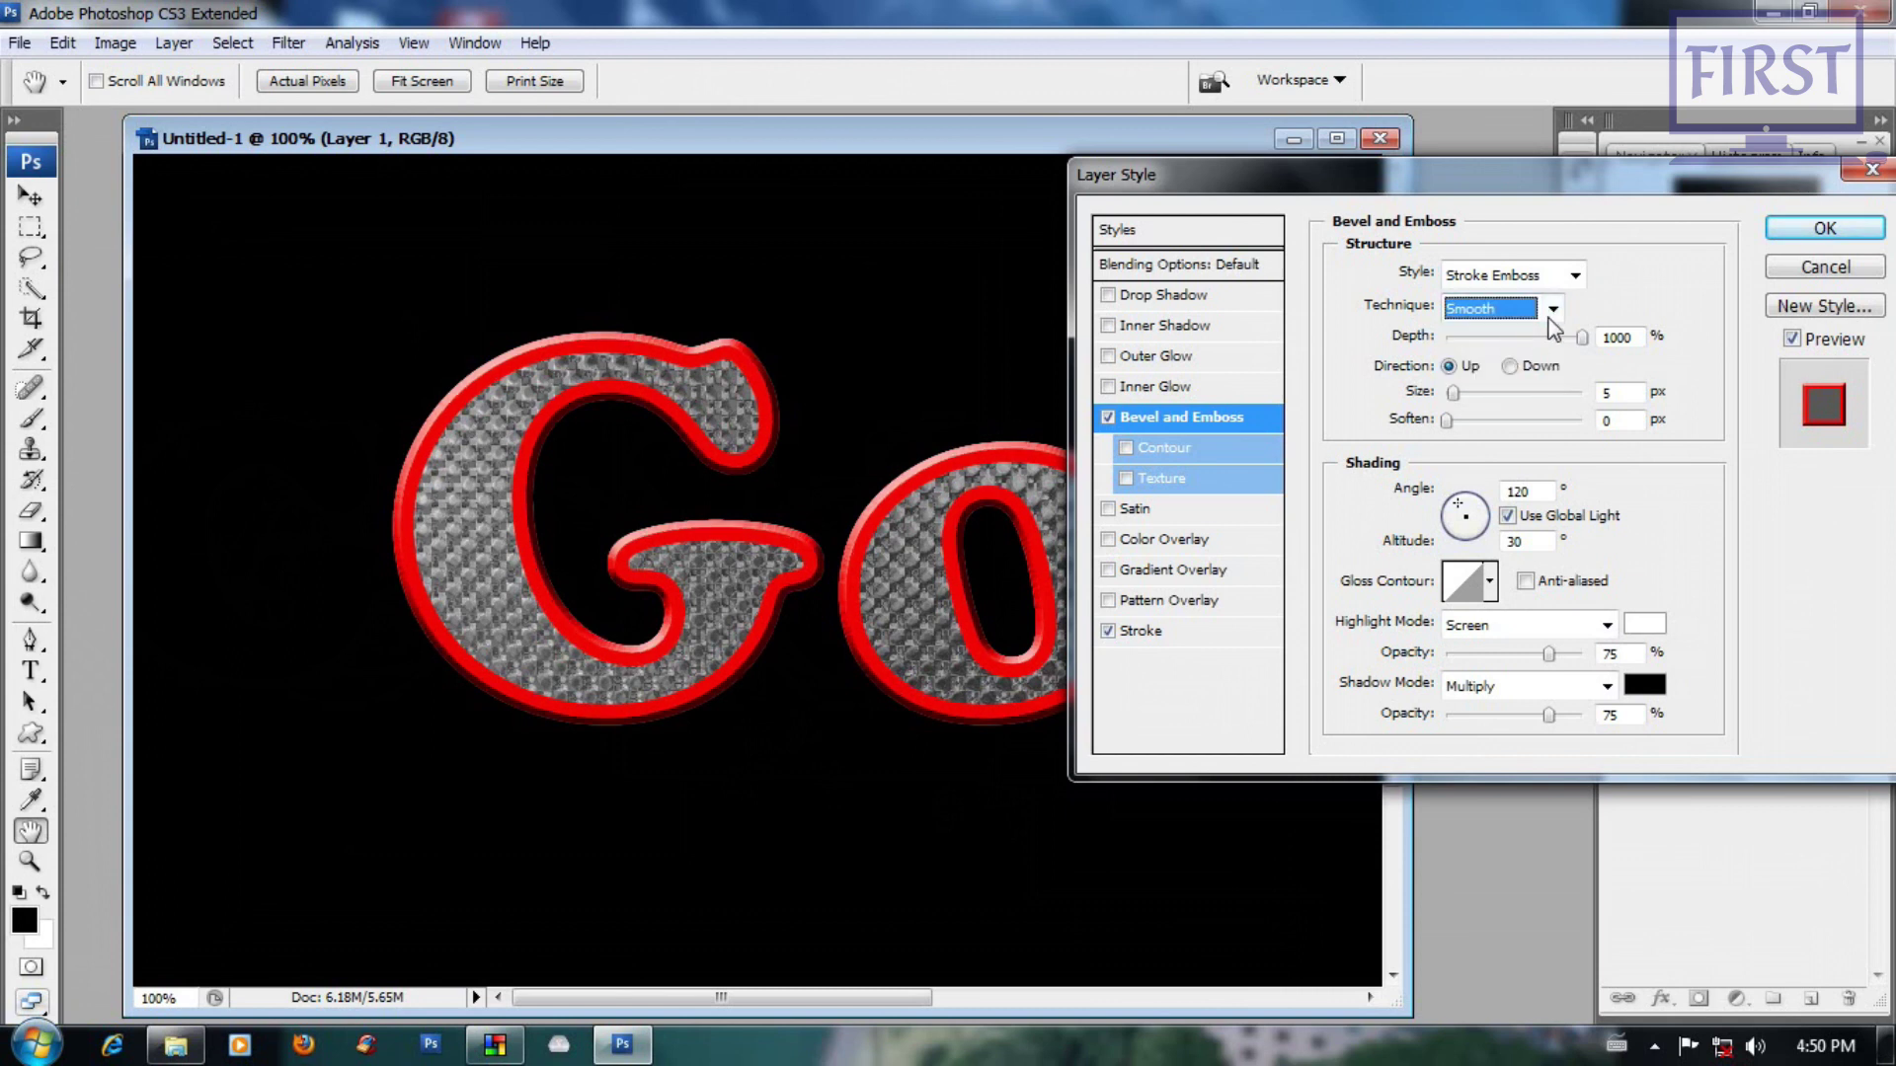
Step: Widen the bevel to 16 px and give it a Ring-Double gloss contour
mouse_move(1454, 394)
mouse_down()
mouse_move(1510, 393)
mouse_move(1466, 389)
mouse_up()
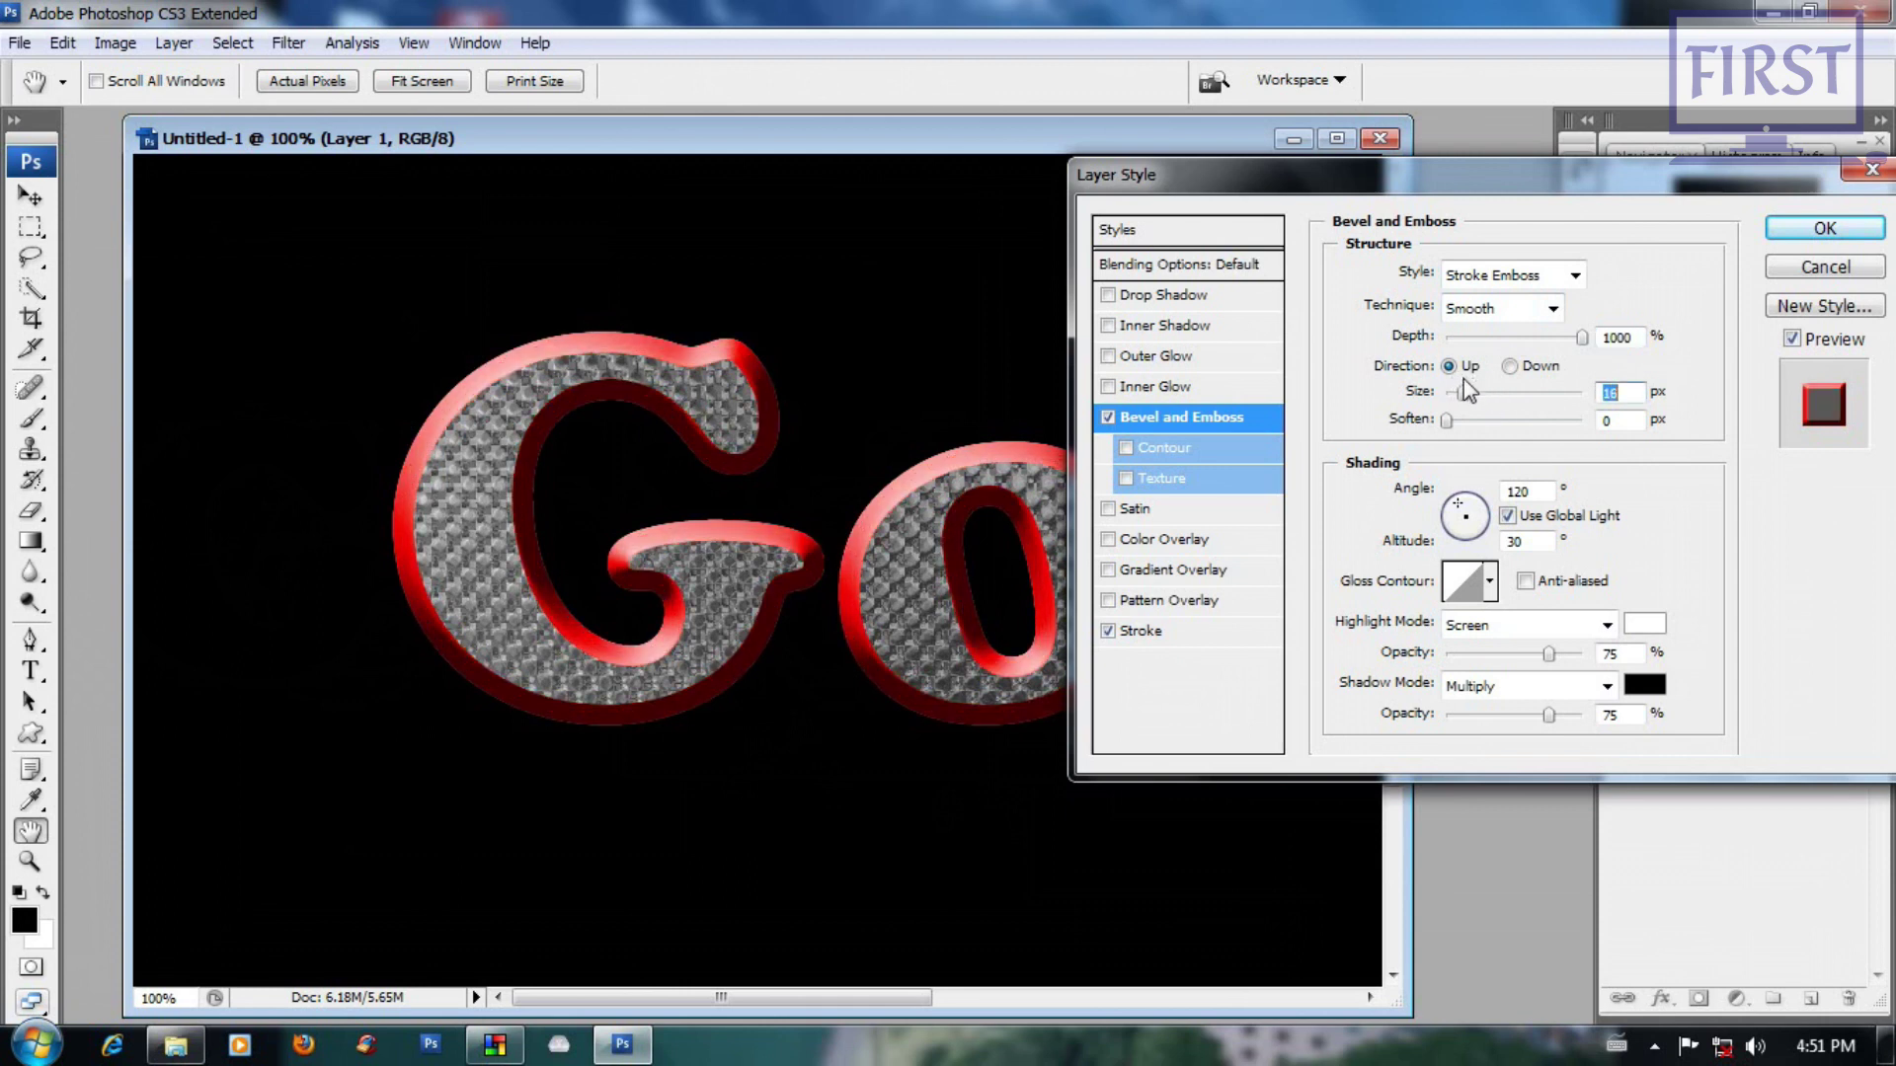
click(1489, 584)
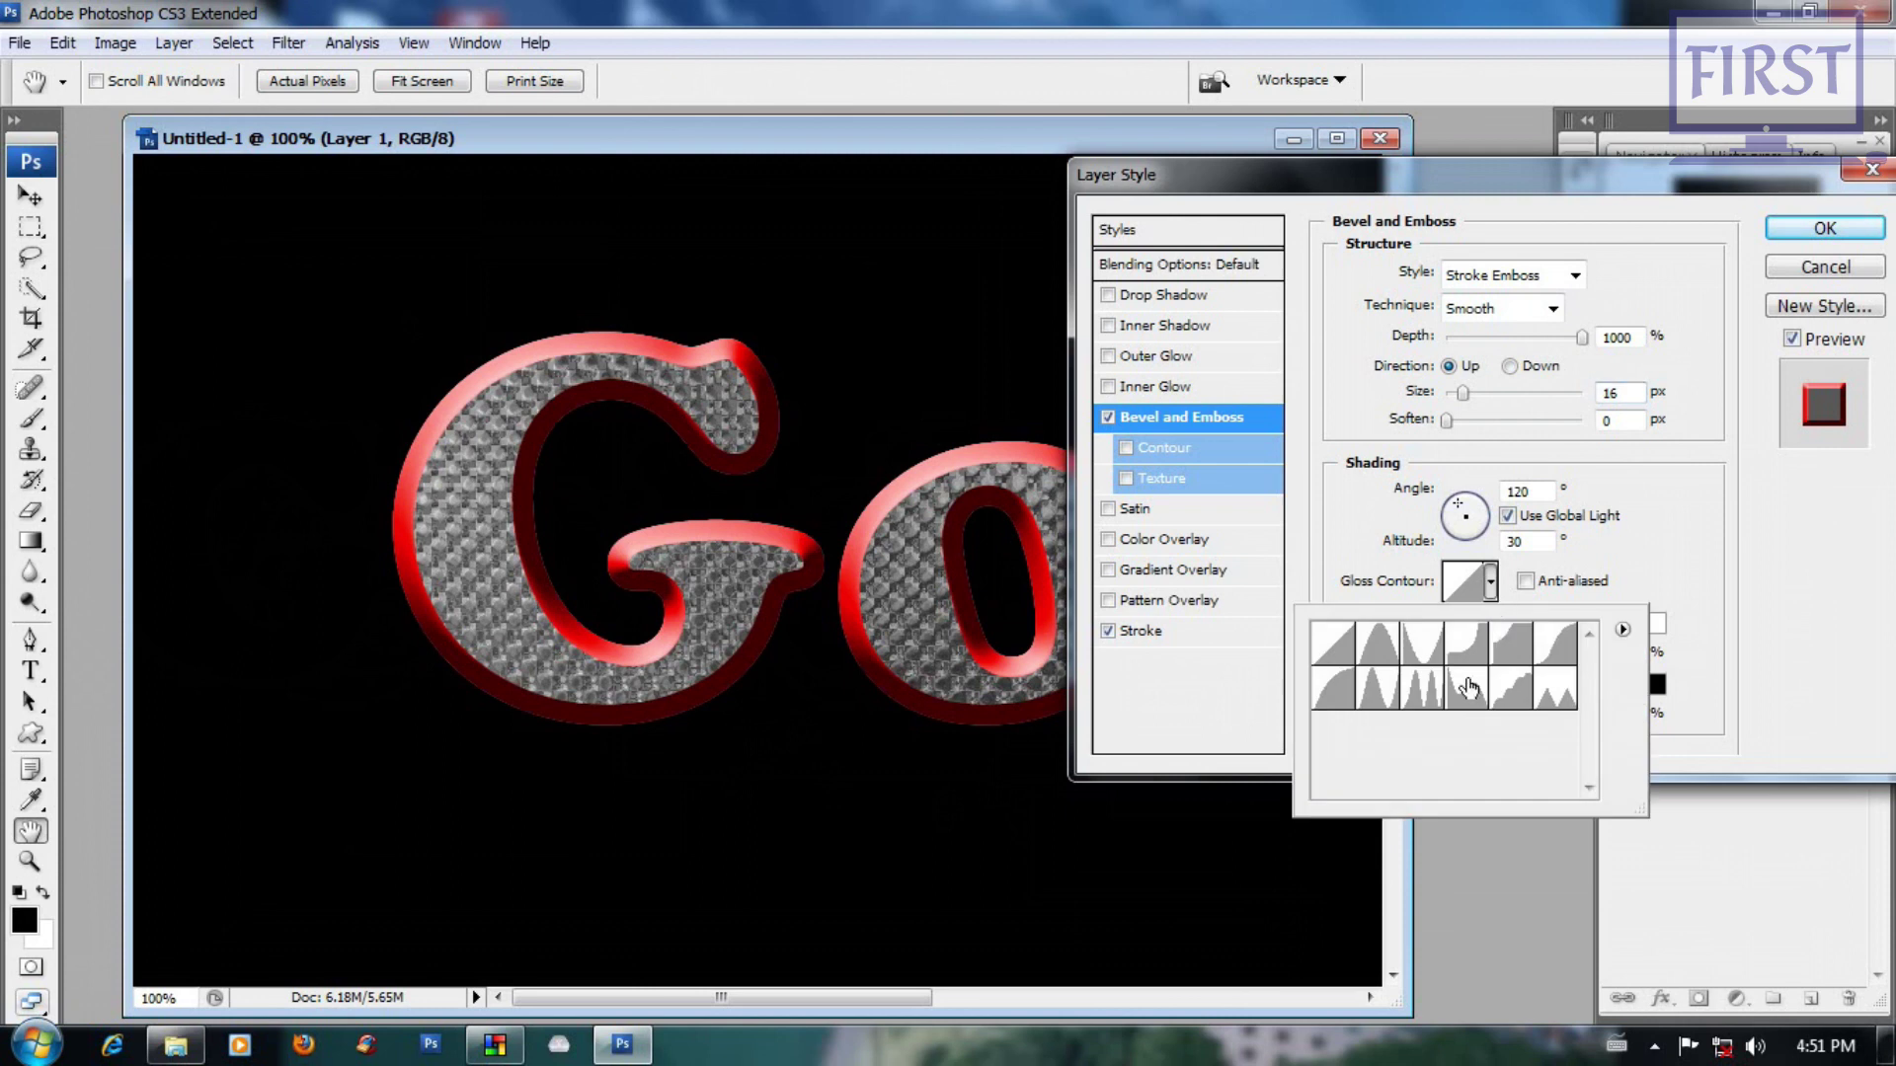
click(1430, 699)
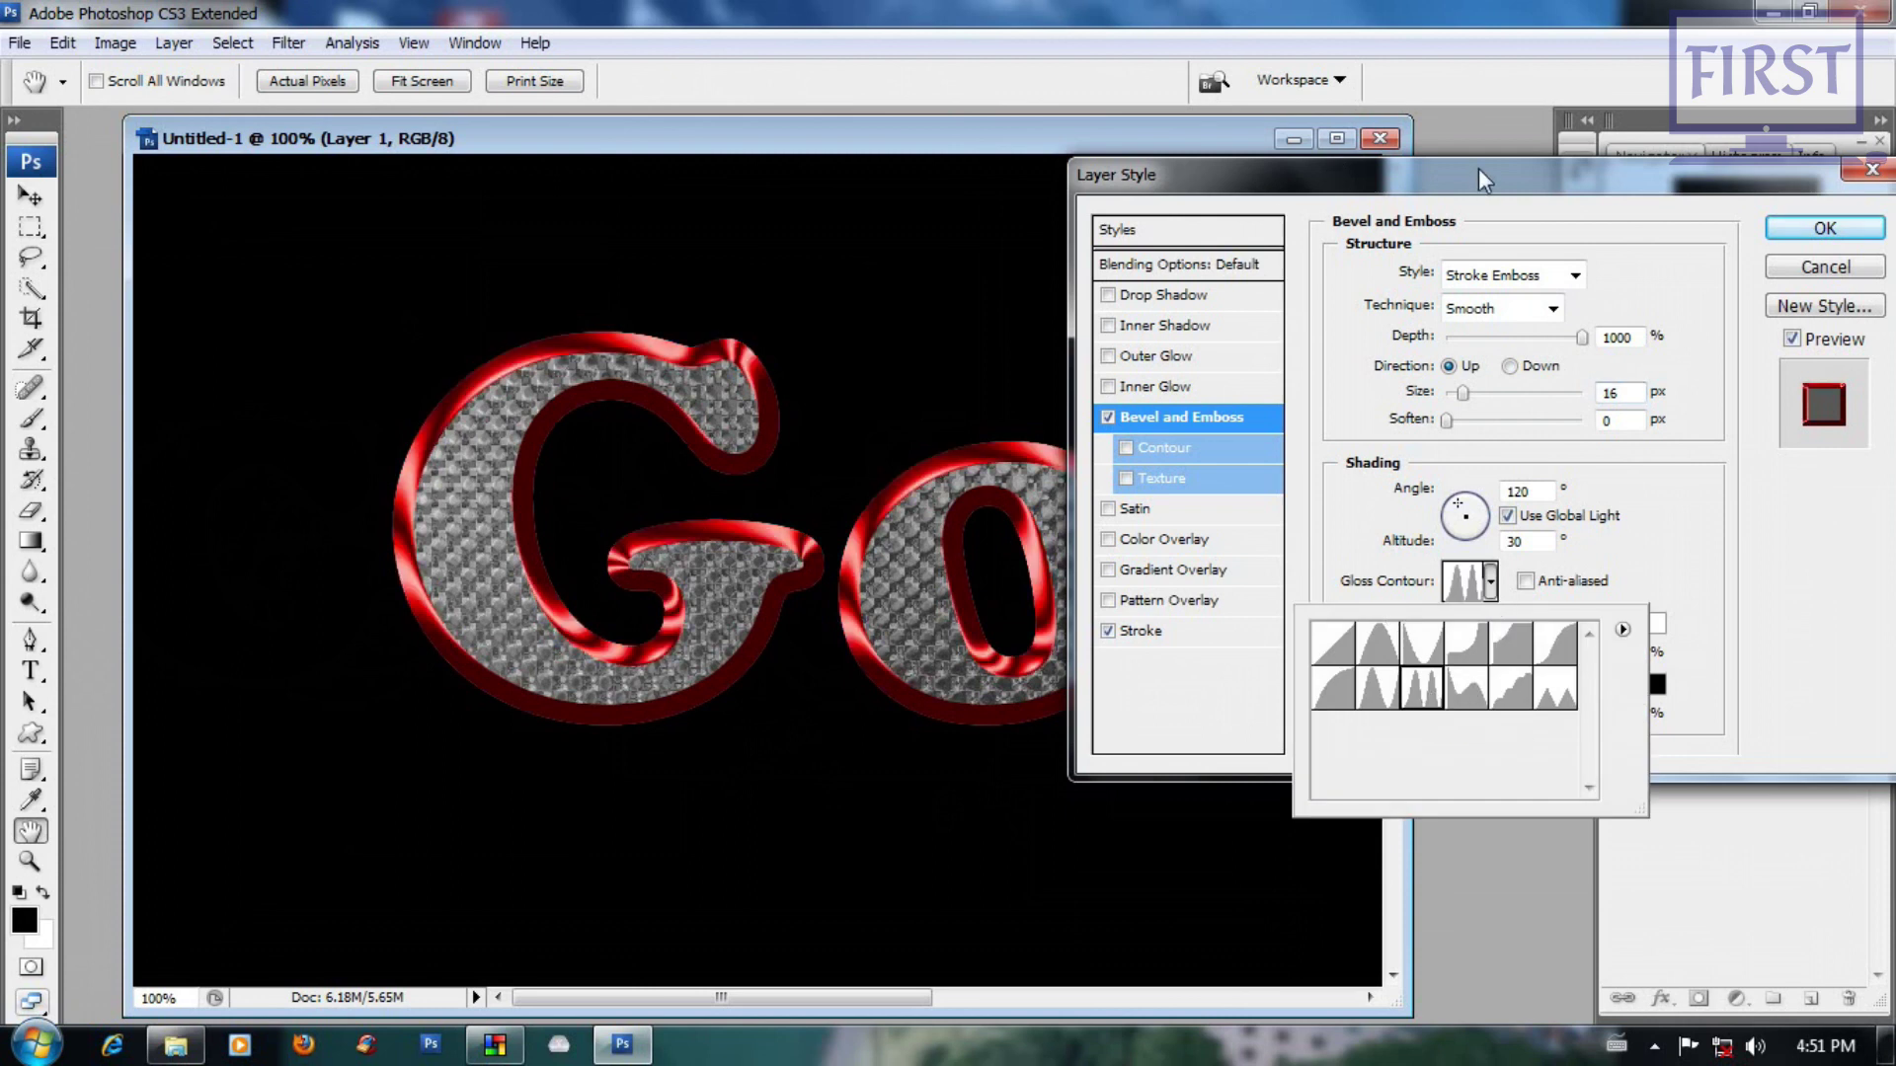
mouse_move(1565, 178)
mouse_down()
mouse_move(1575, 518)
mouse_move(1361, 1022)
mouse_move(1428, 210)
mouse_up()
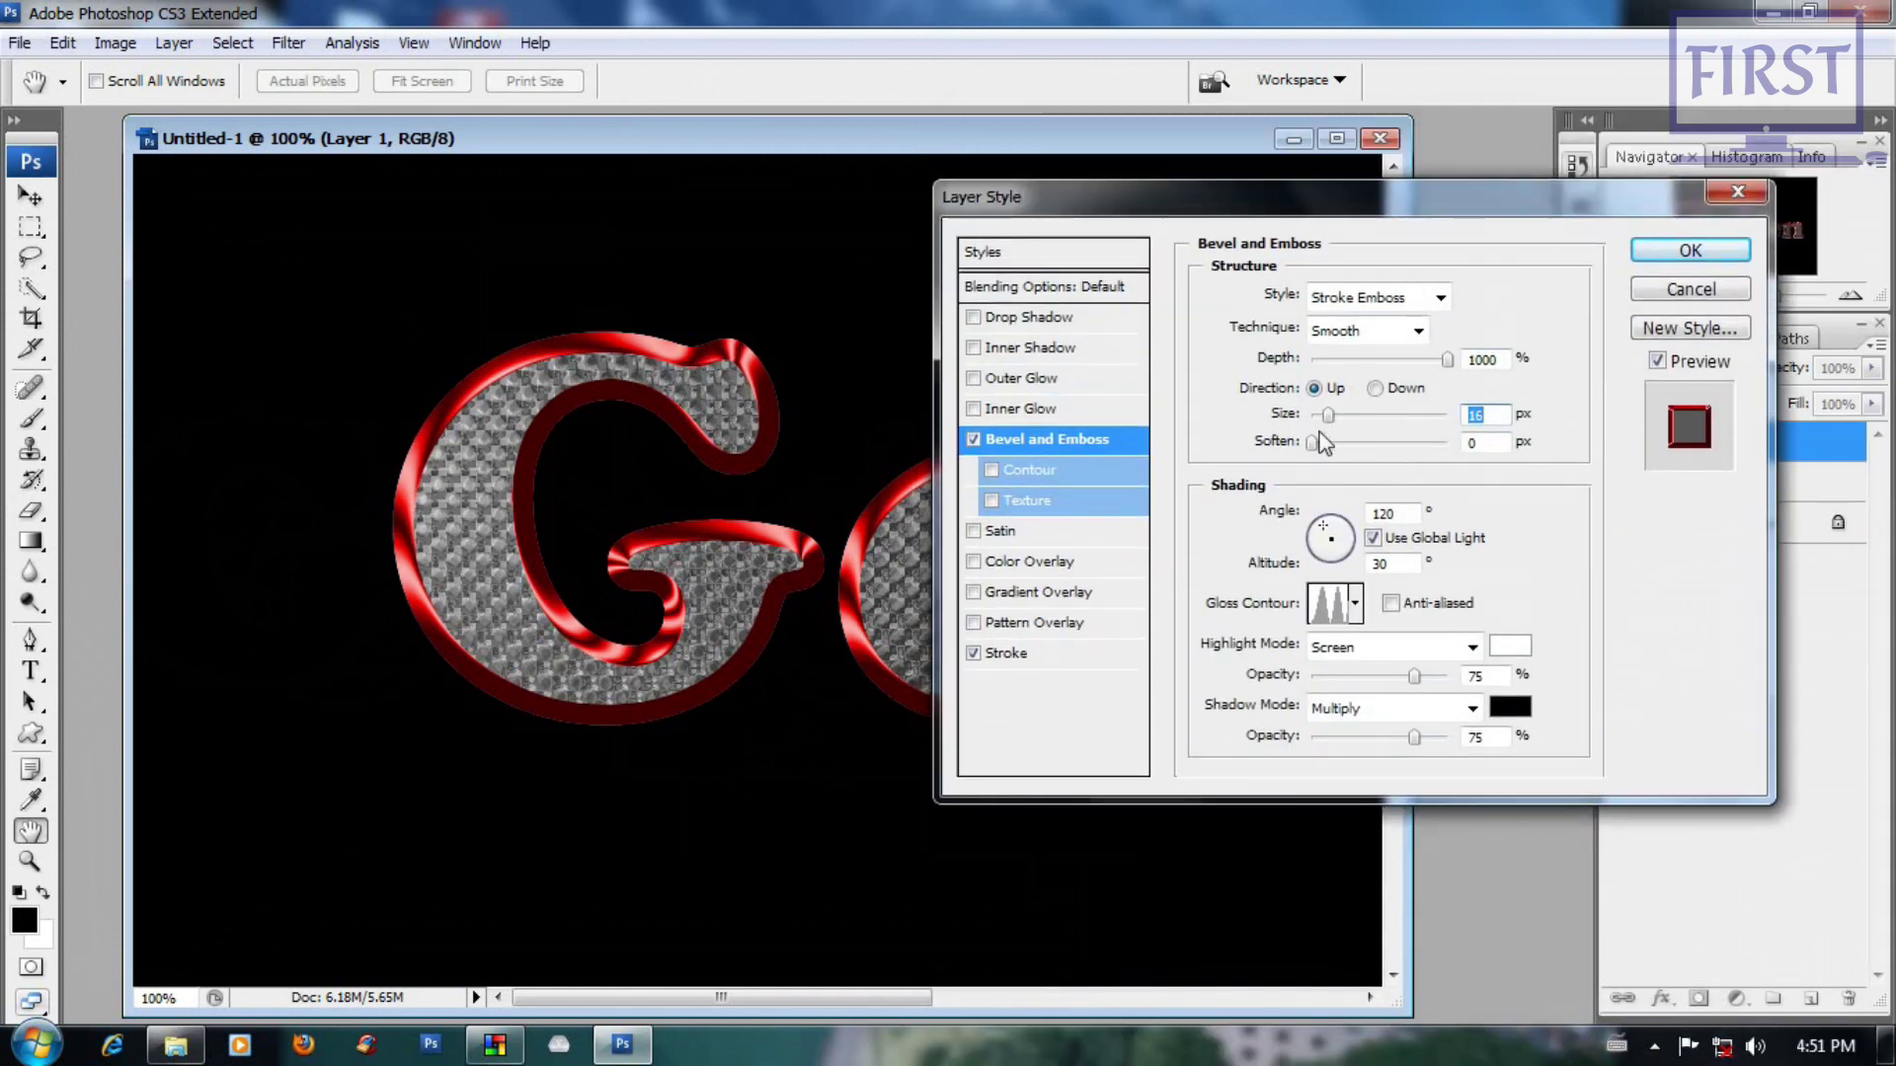
Step: Narrow the bevel size to 9 px and apply the layer style
drag(1327, 415, 1324, 417)
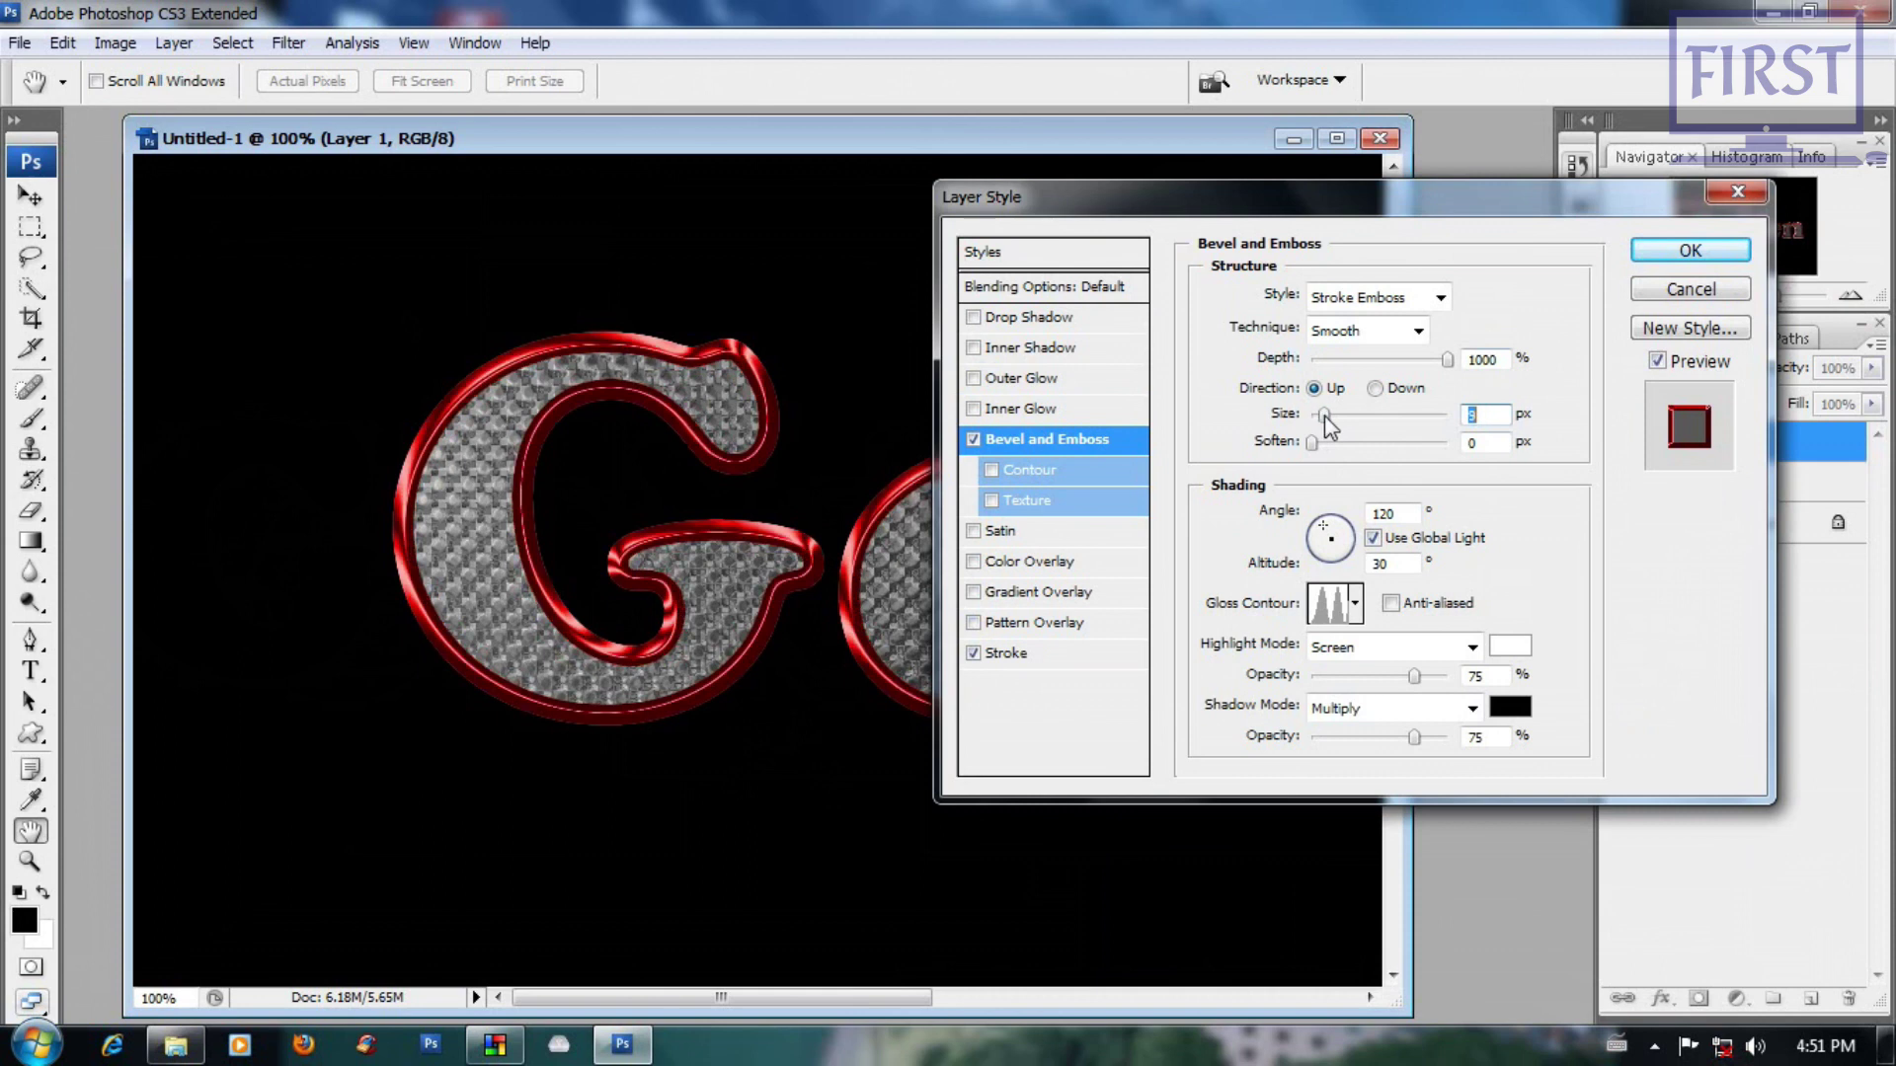
click(1682, 253)
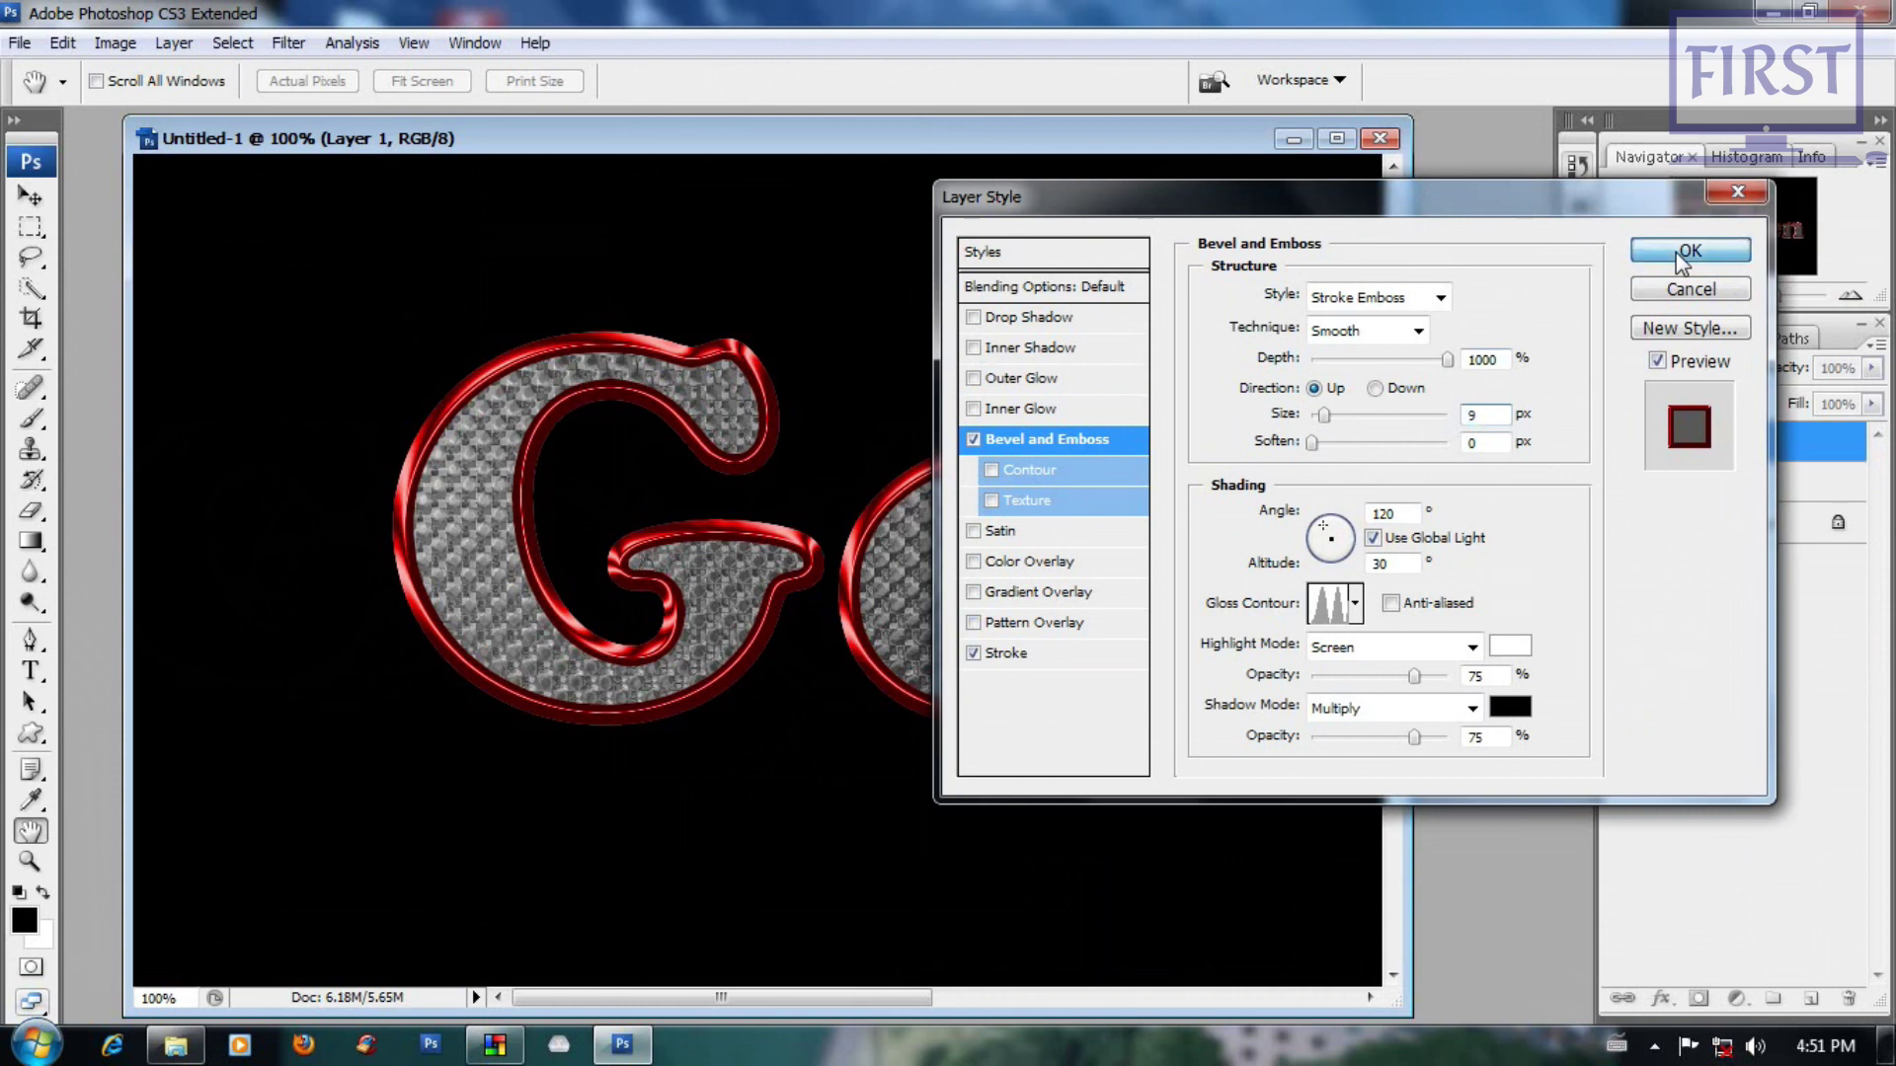
key(v)
key(ctrl+0)
scroll(966, 698, up, 1)
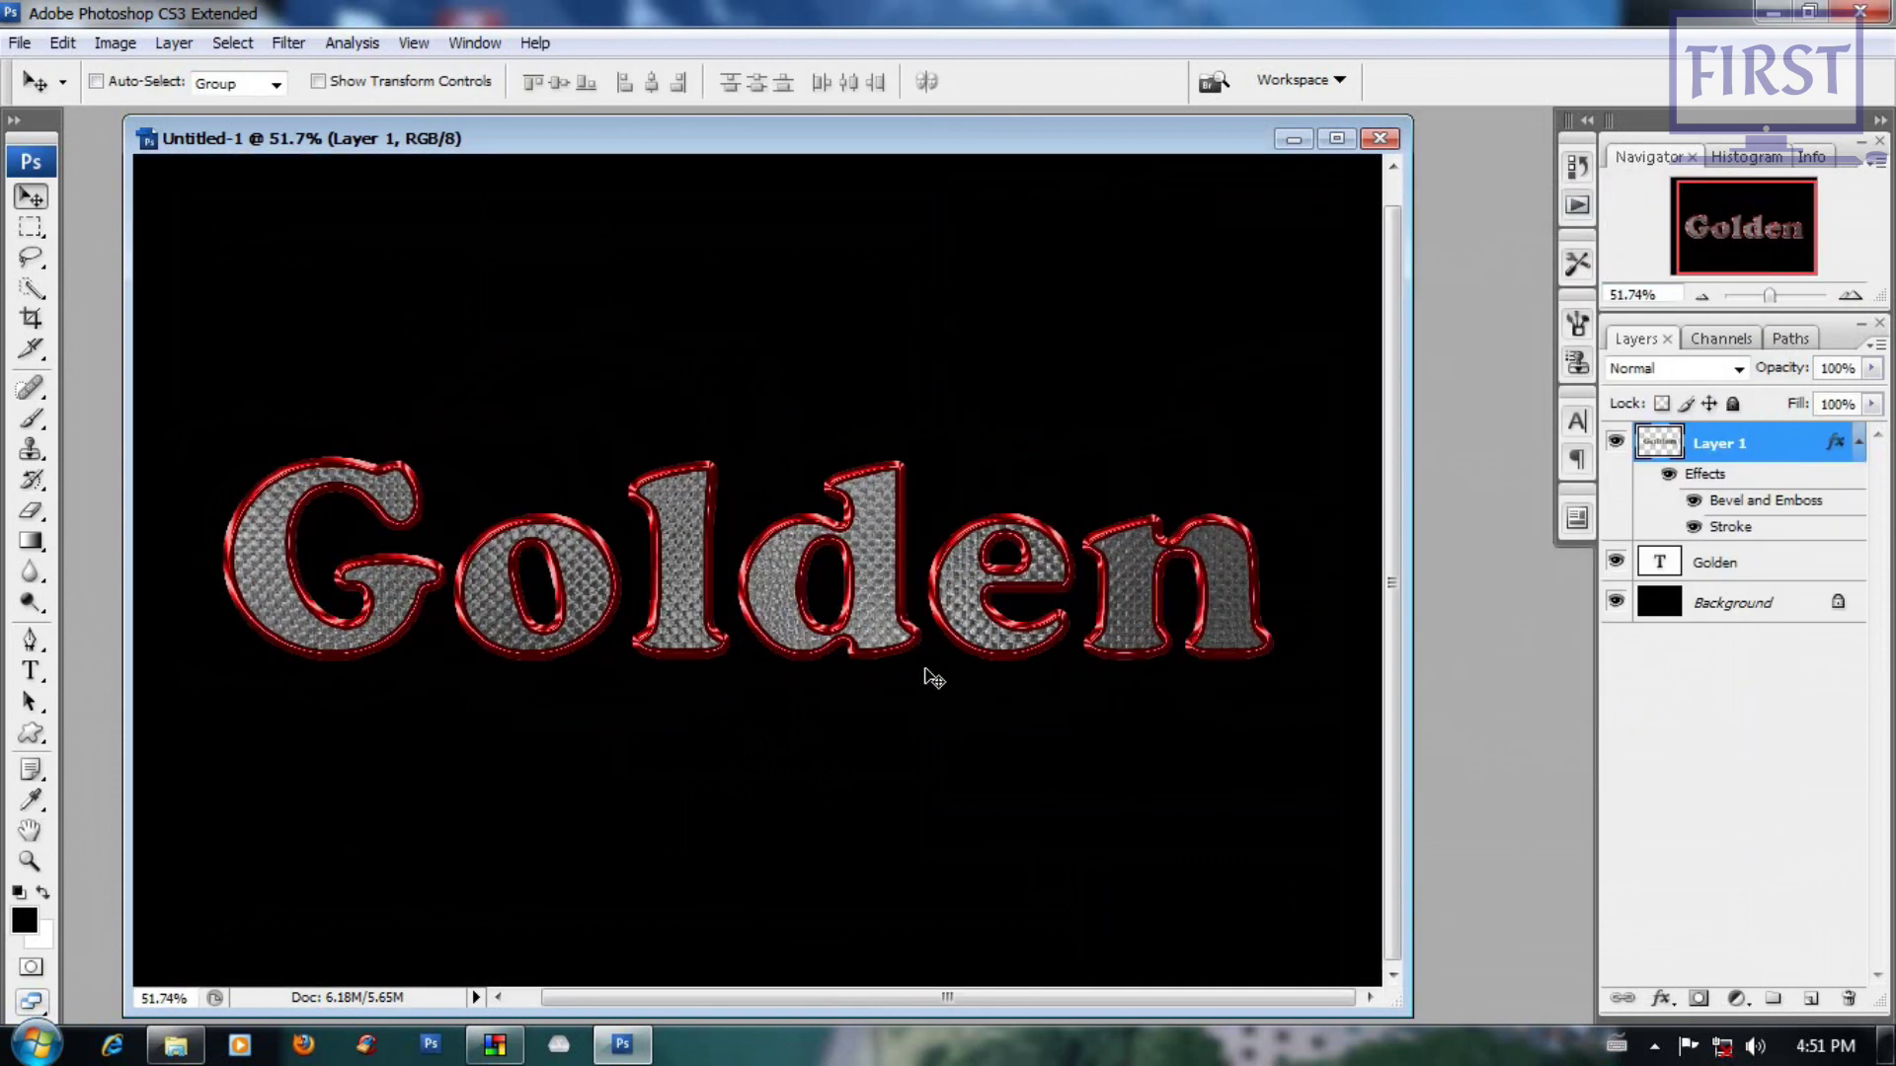
Step: Split Layer 1's effects into separate layers
scroll(548, 637, up, 1)
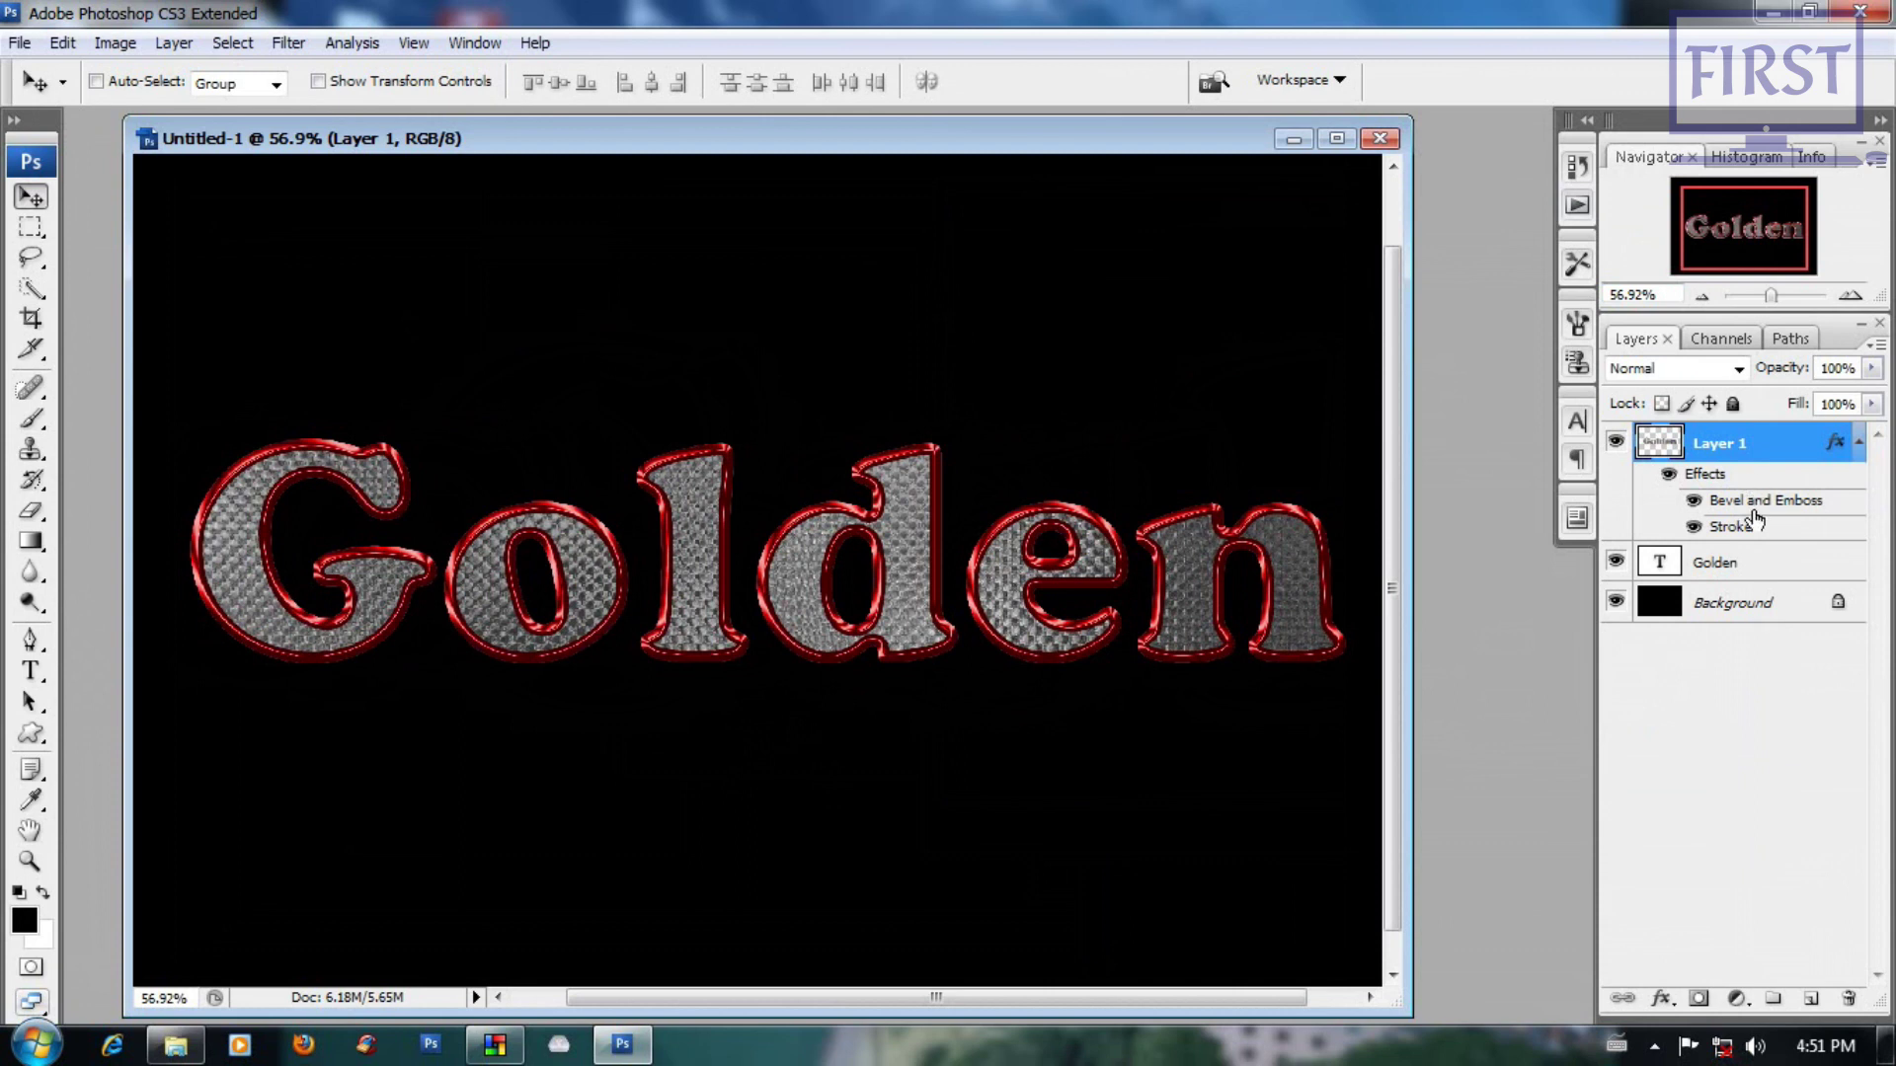
click(170, 50)
mouse_move(363, 192)
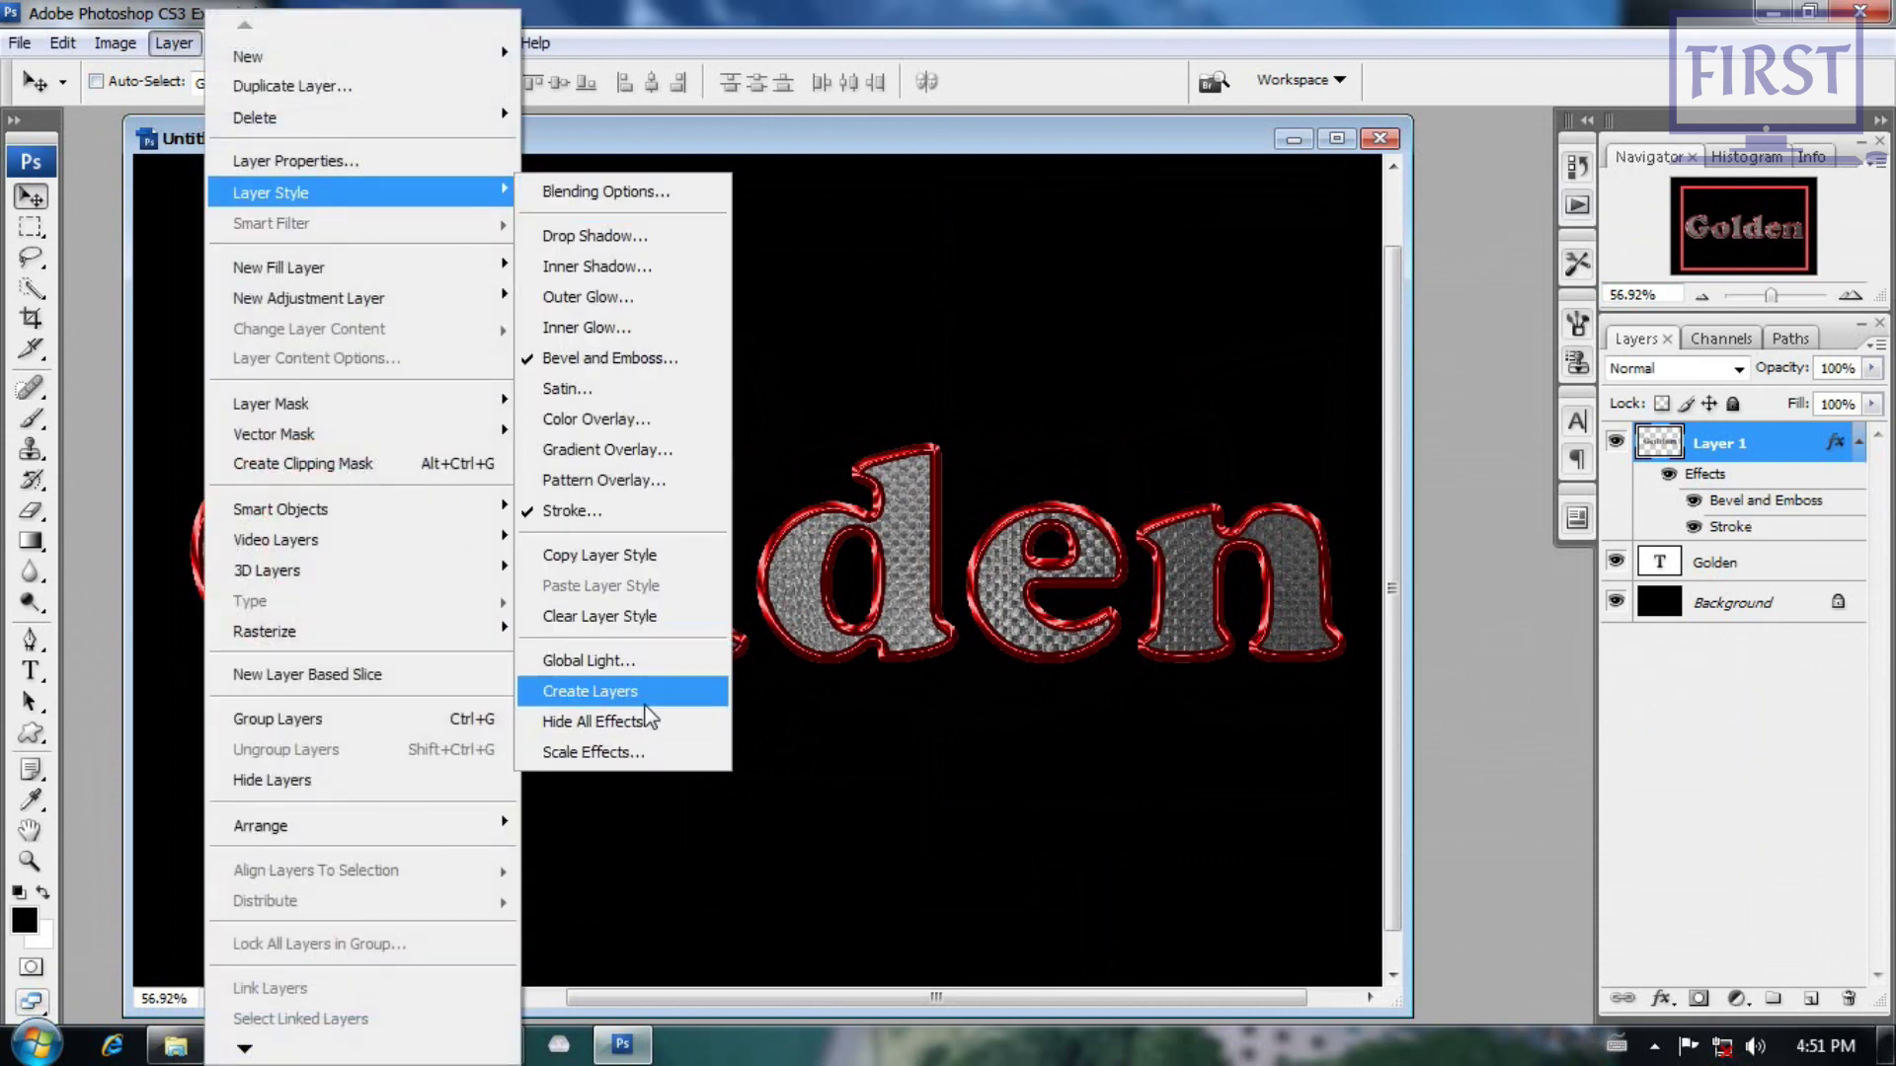
click(642, 692)
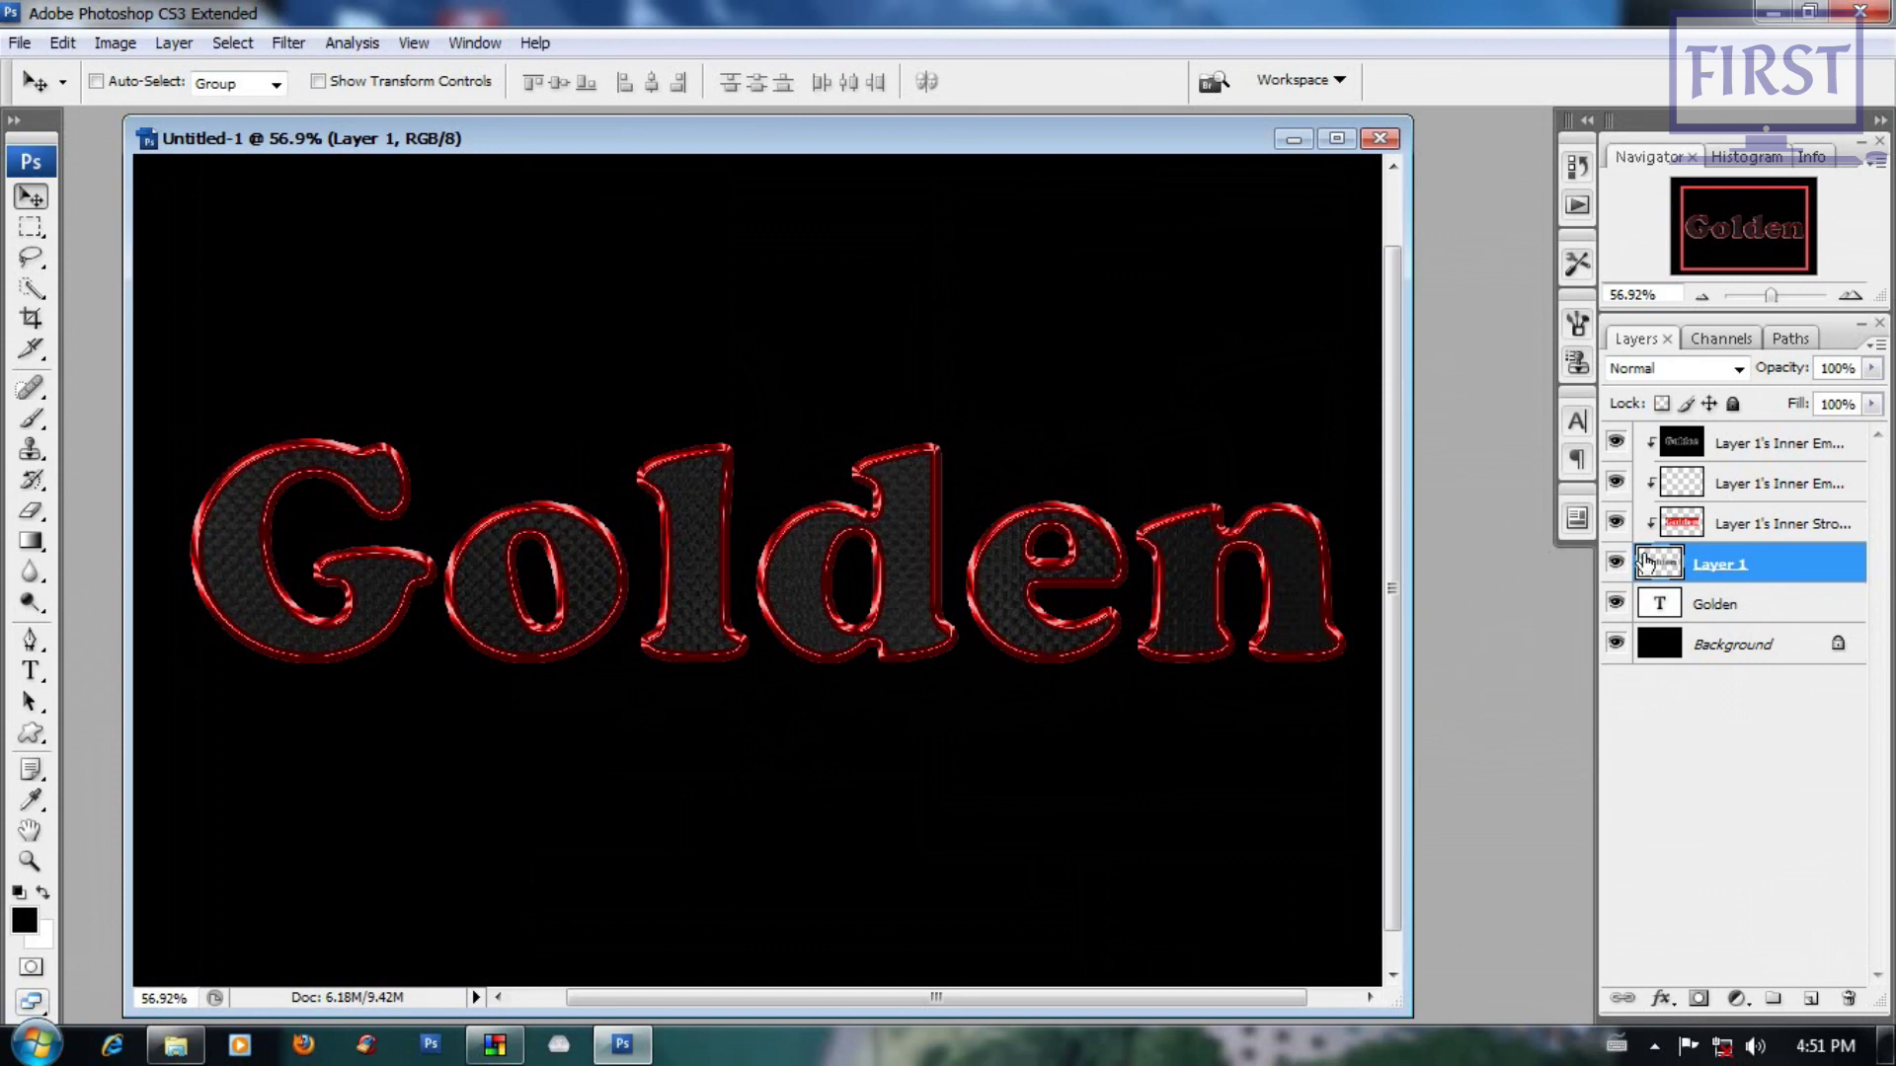
Step: Select the Inner Stroke and two Inner Emboss layers and choose Merge Layers
click(1762, 524)
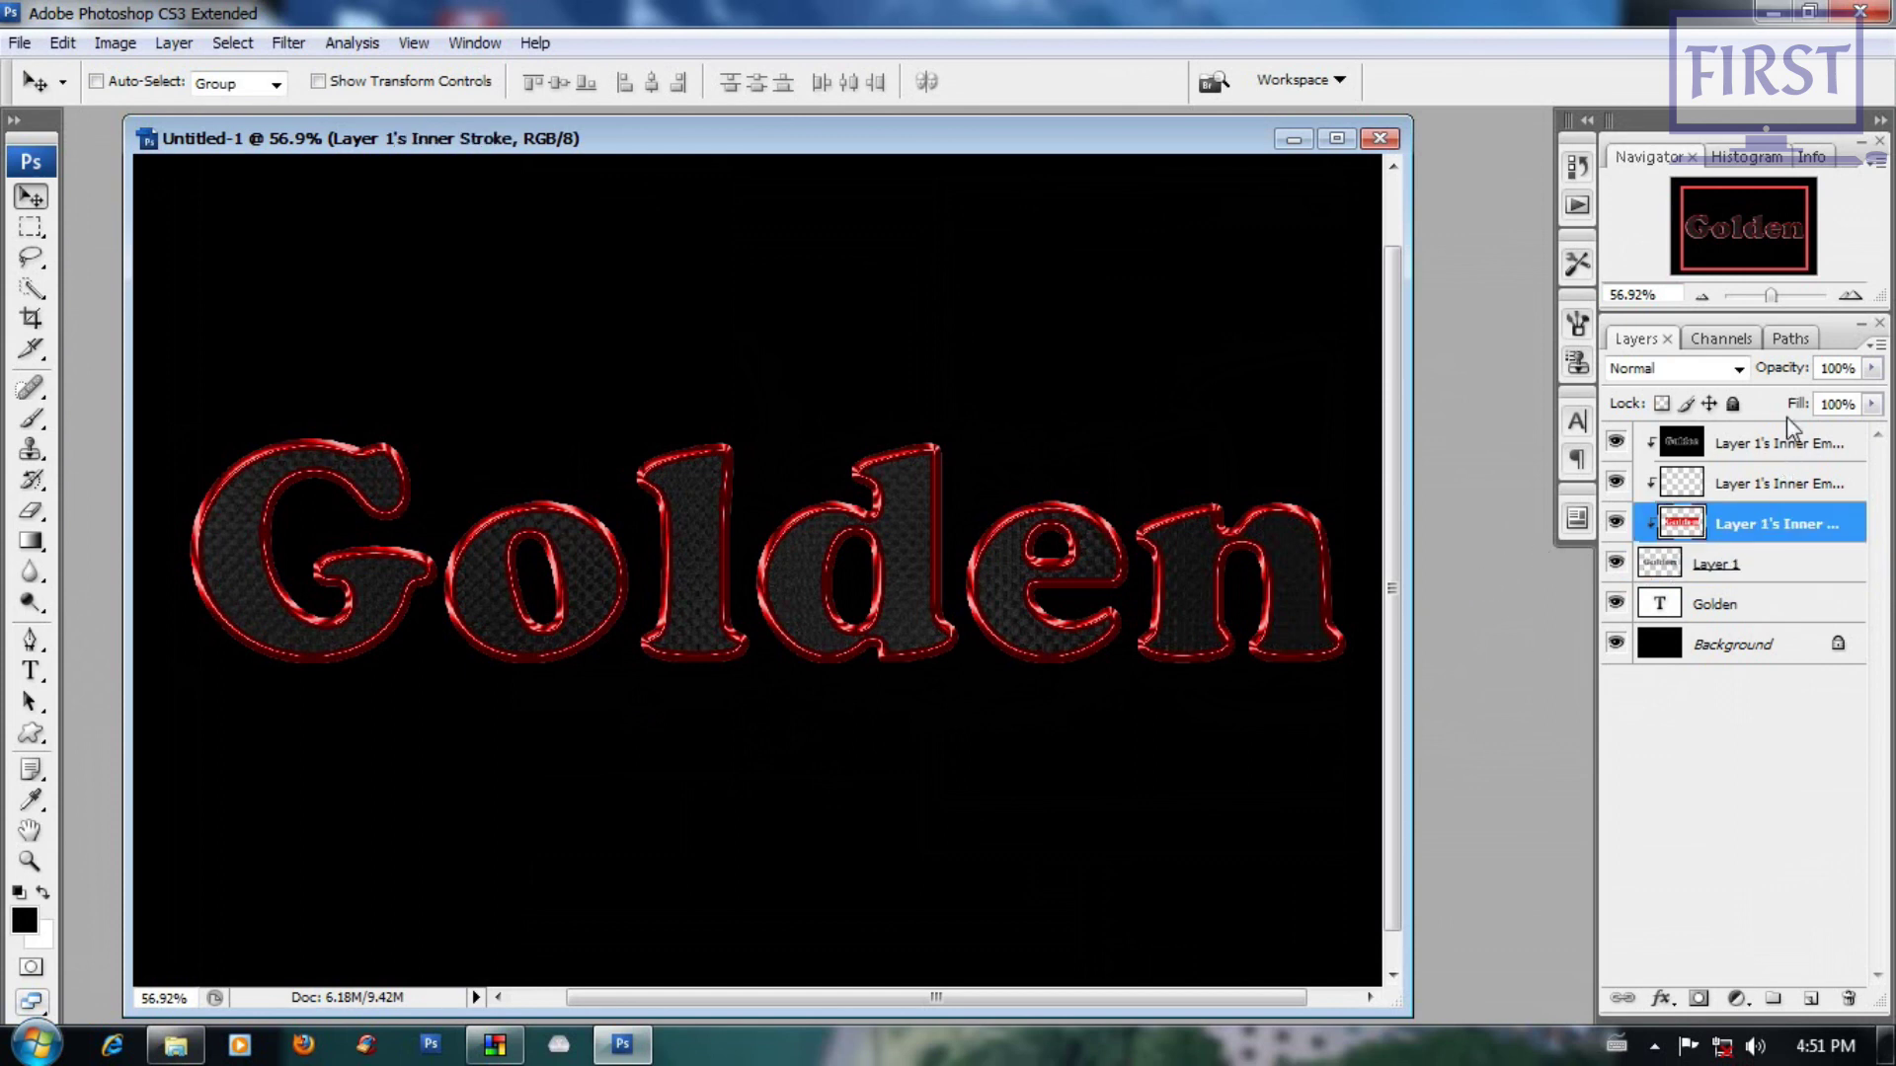
ctrl+click(1760, 450)
ctrl+click(1757, 489)
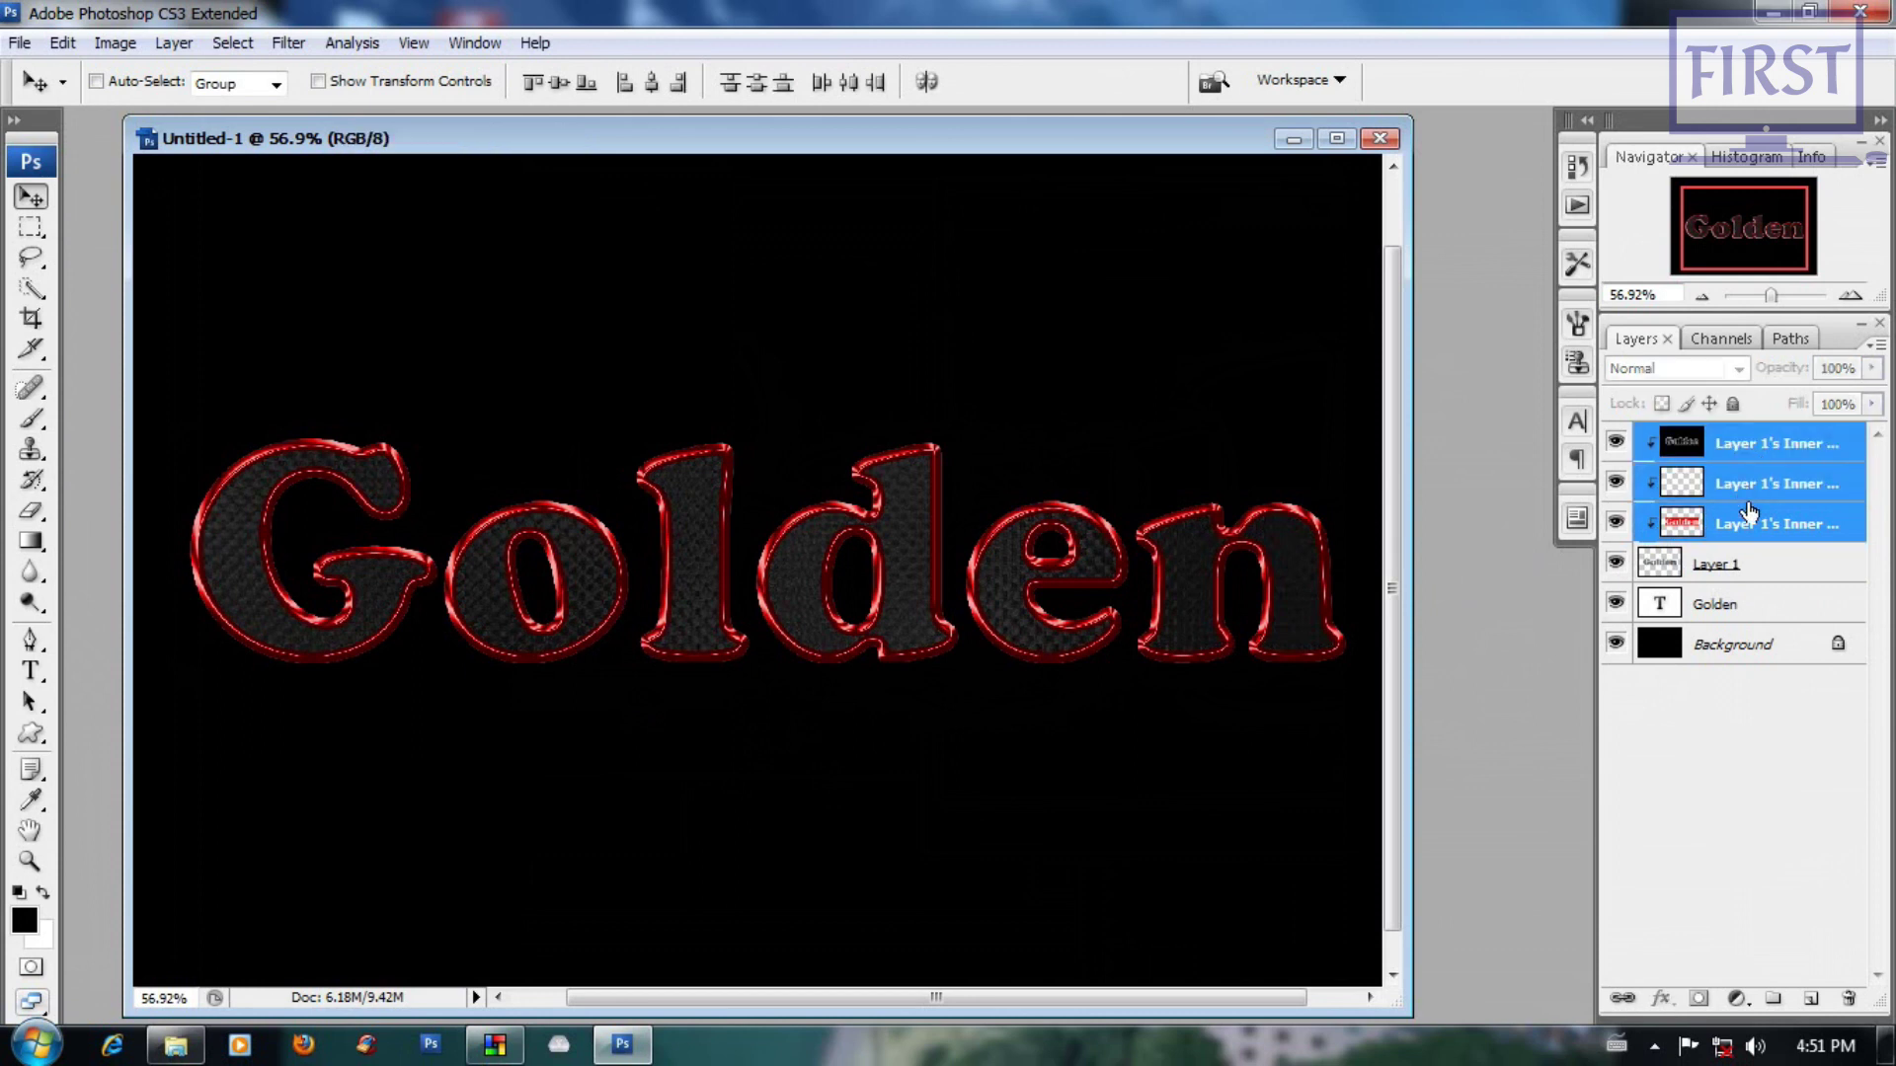
right_click(1755, 523)
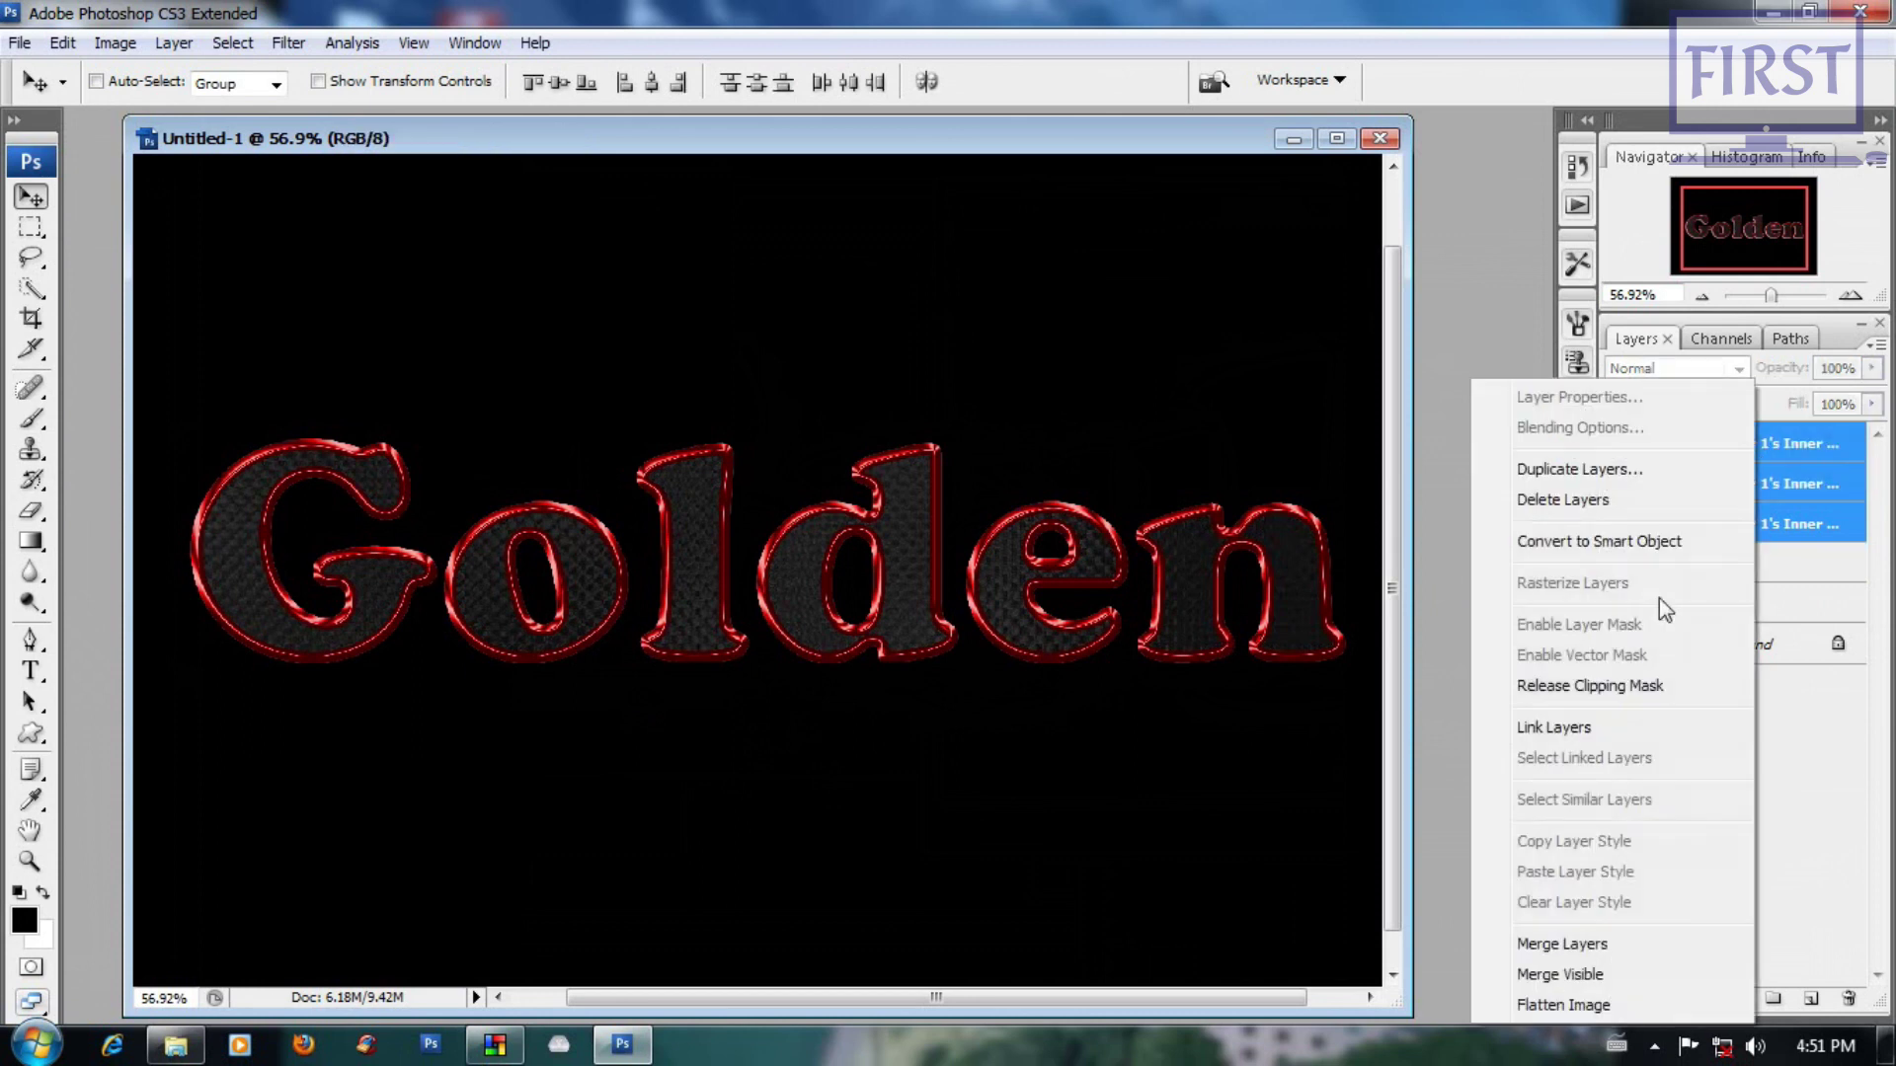
click(1601, 946)
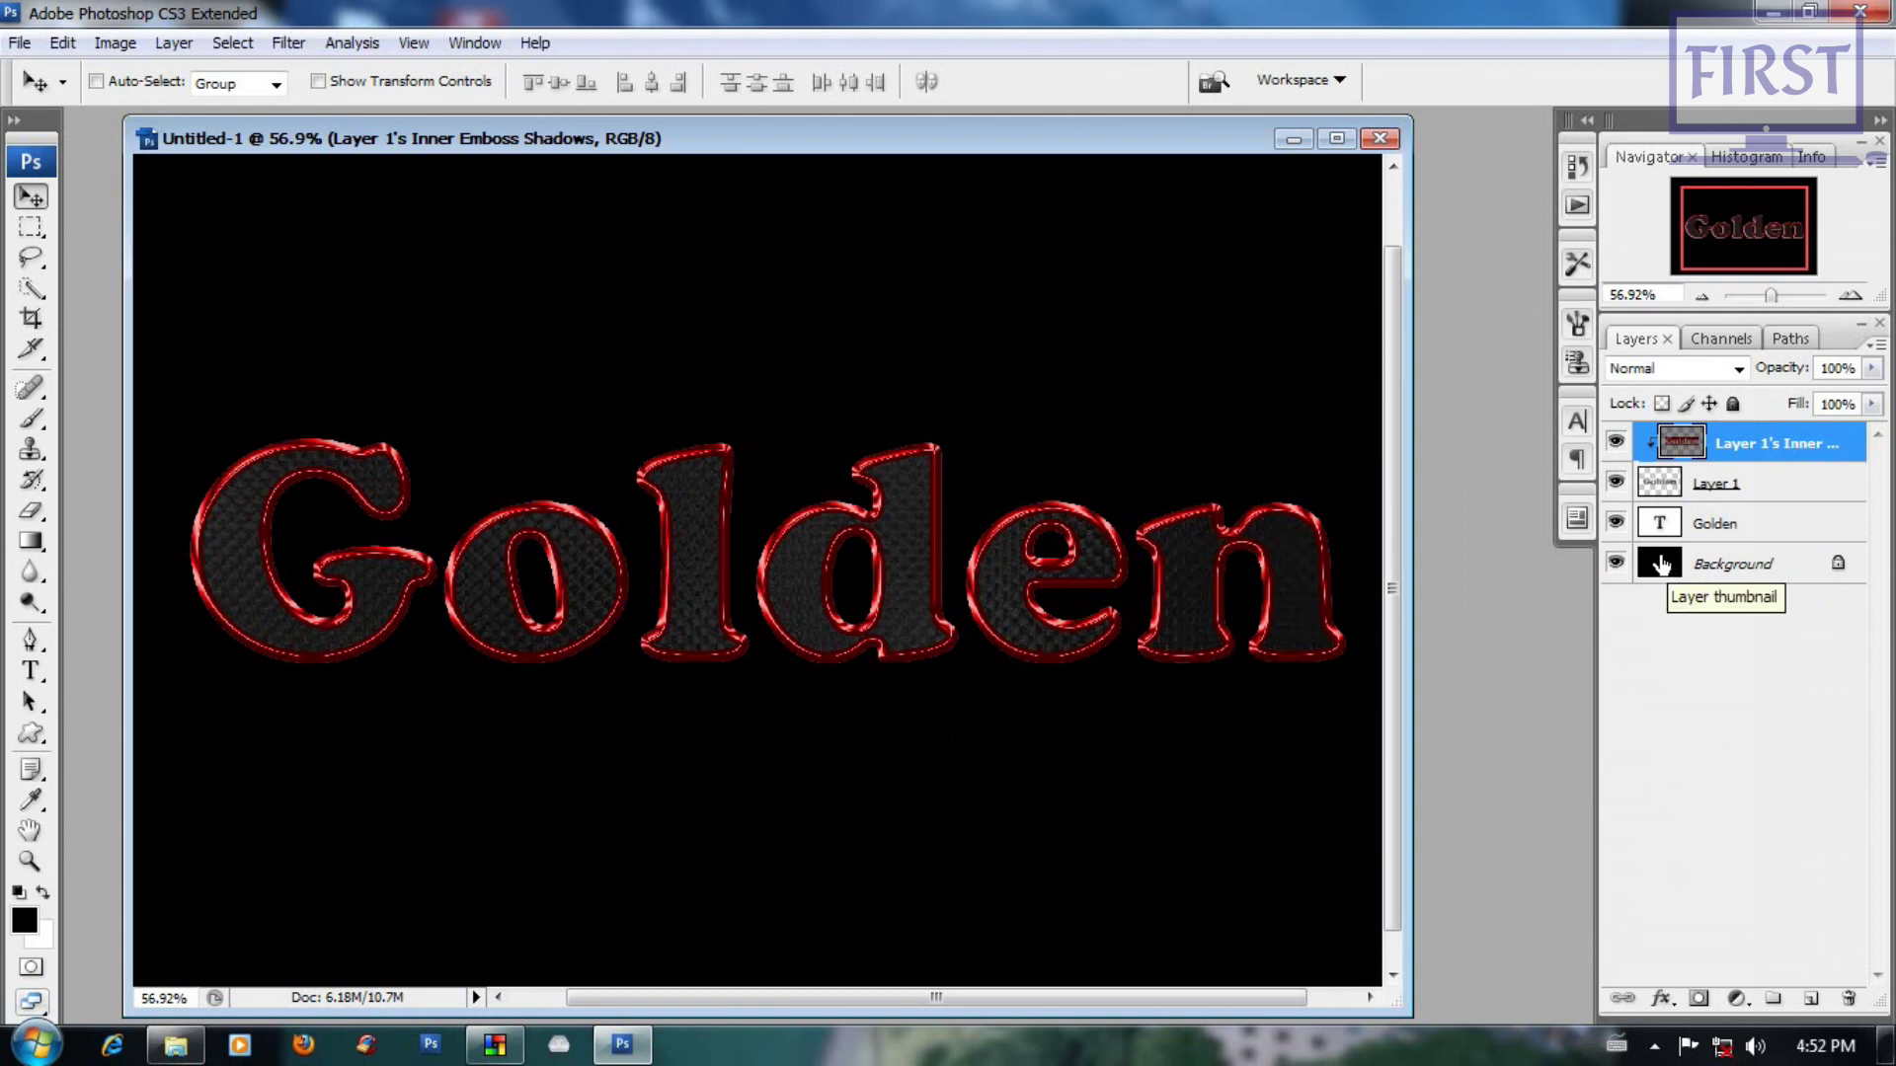
Step: Select Layer 1 and try a lighter Levels midtone, then cancel it
click(1762, 497)
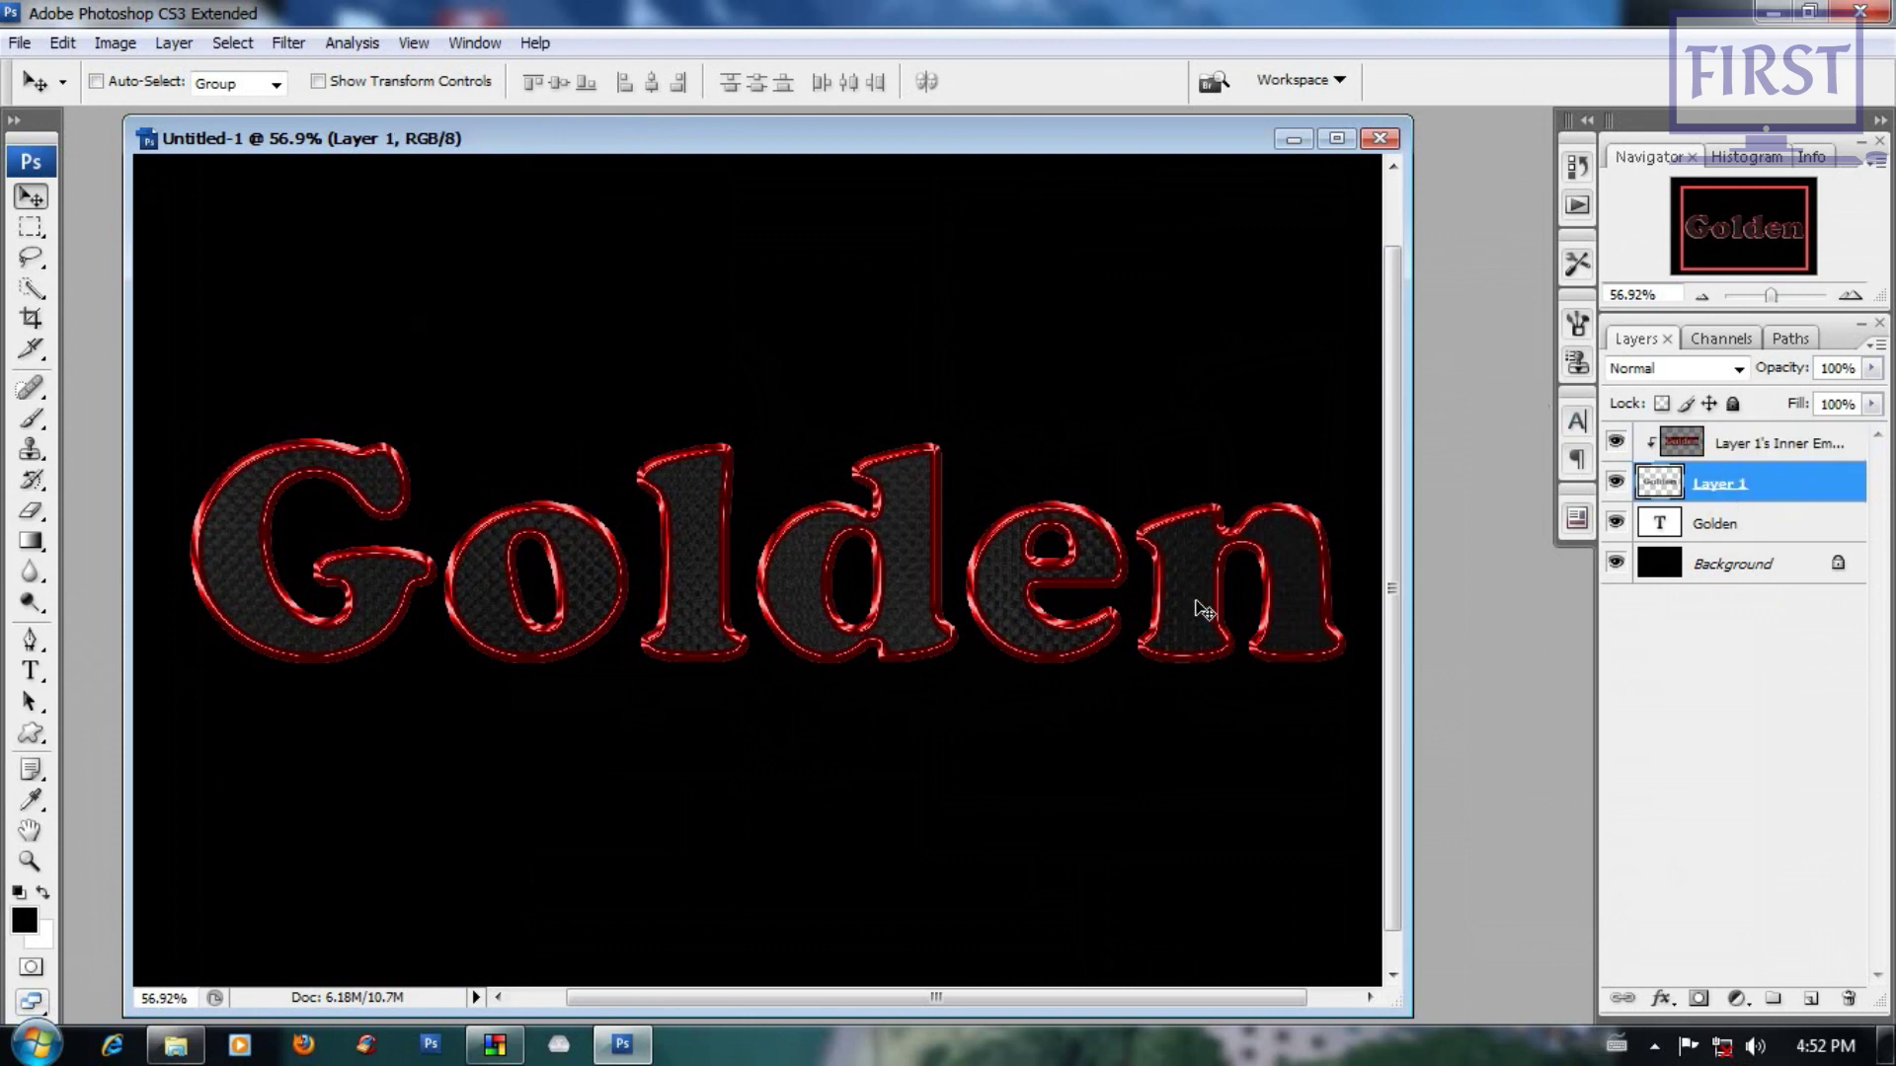
click(131, 46)
click(400, 129)
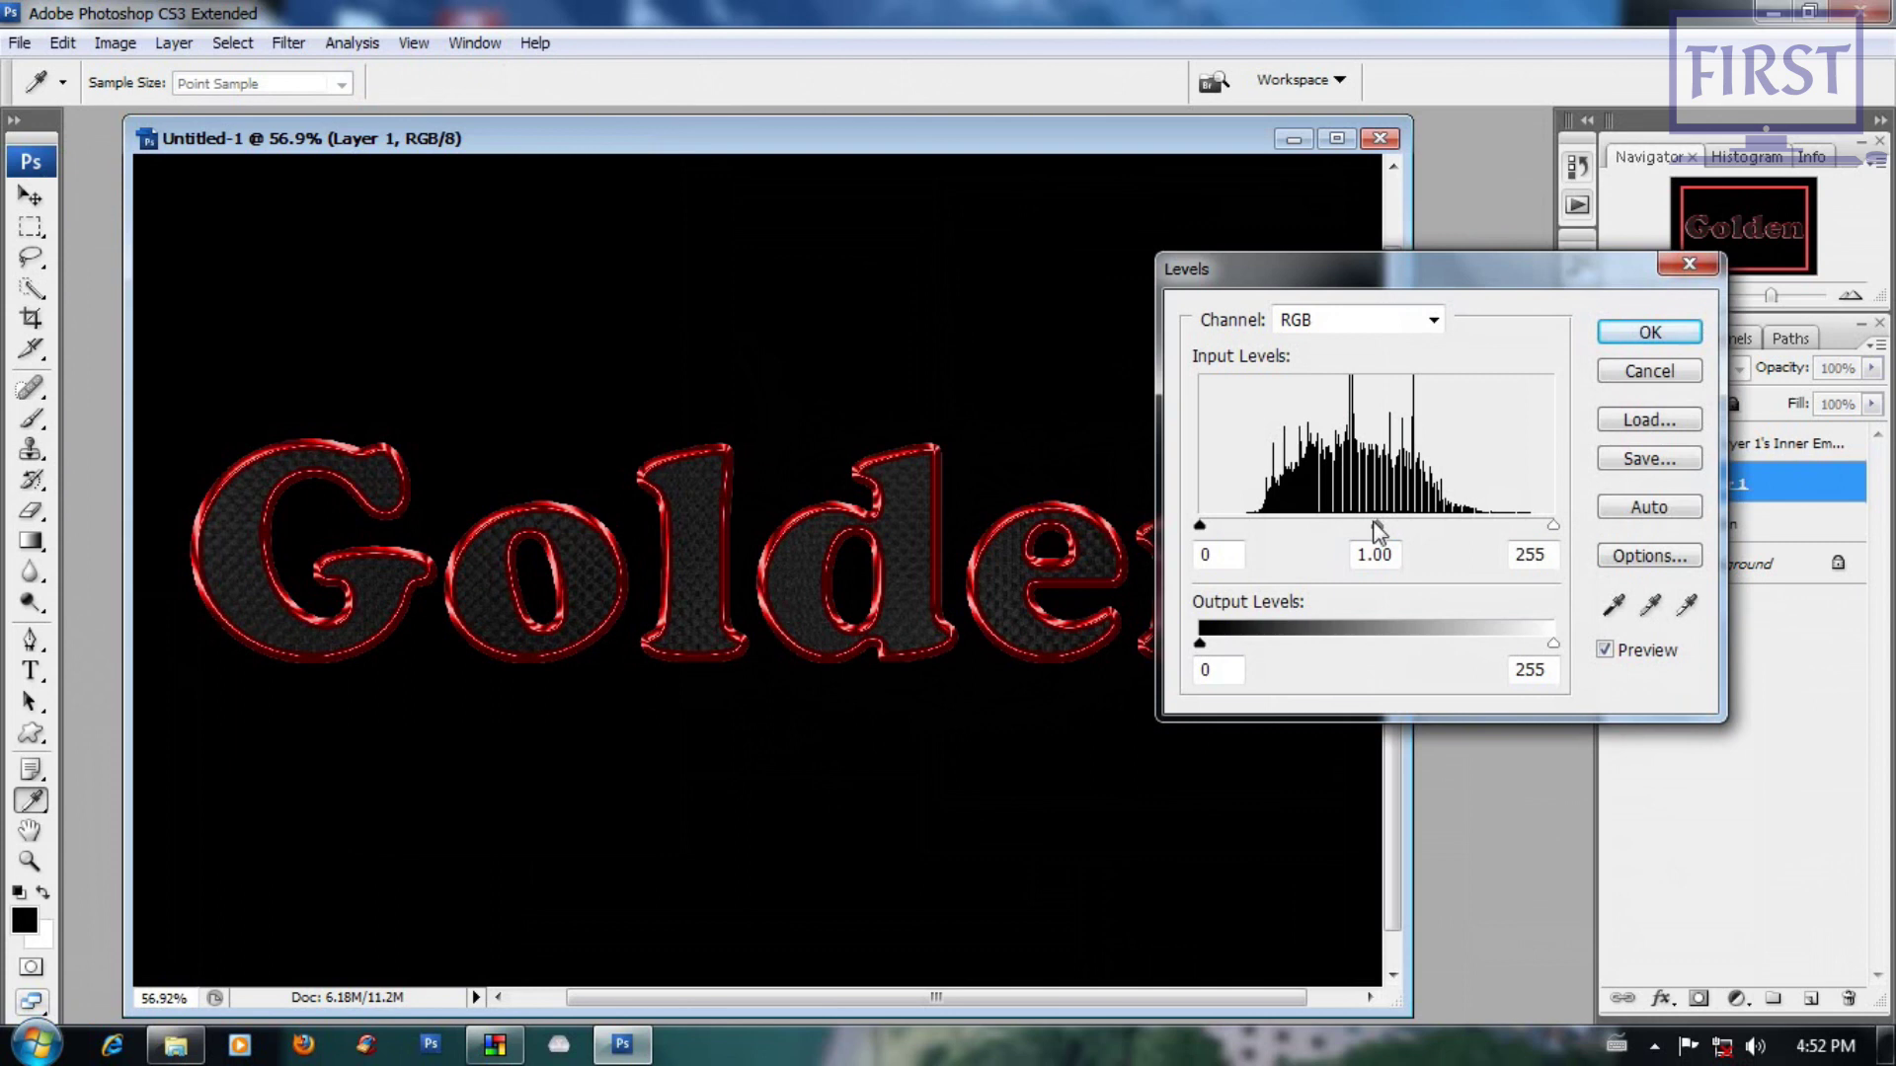
drag(1378, 527, 1337, 527)
click(1664, 377)
Step: Brighten Layer 1 with a Curves adjustment raising the midpoint
click(116, 43)
mouse_move(156, 121)
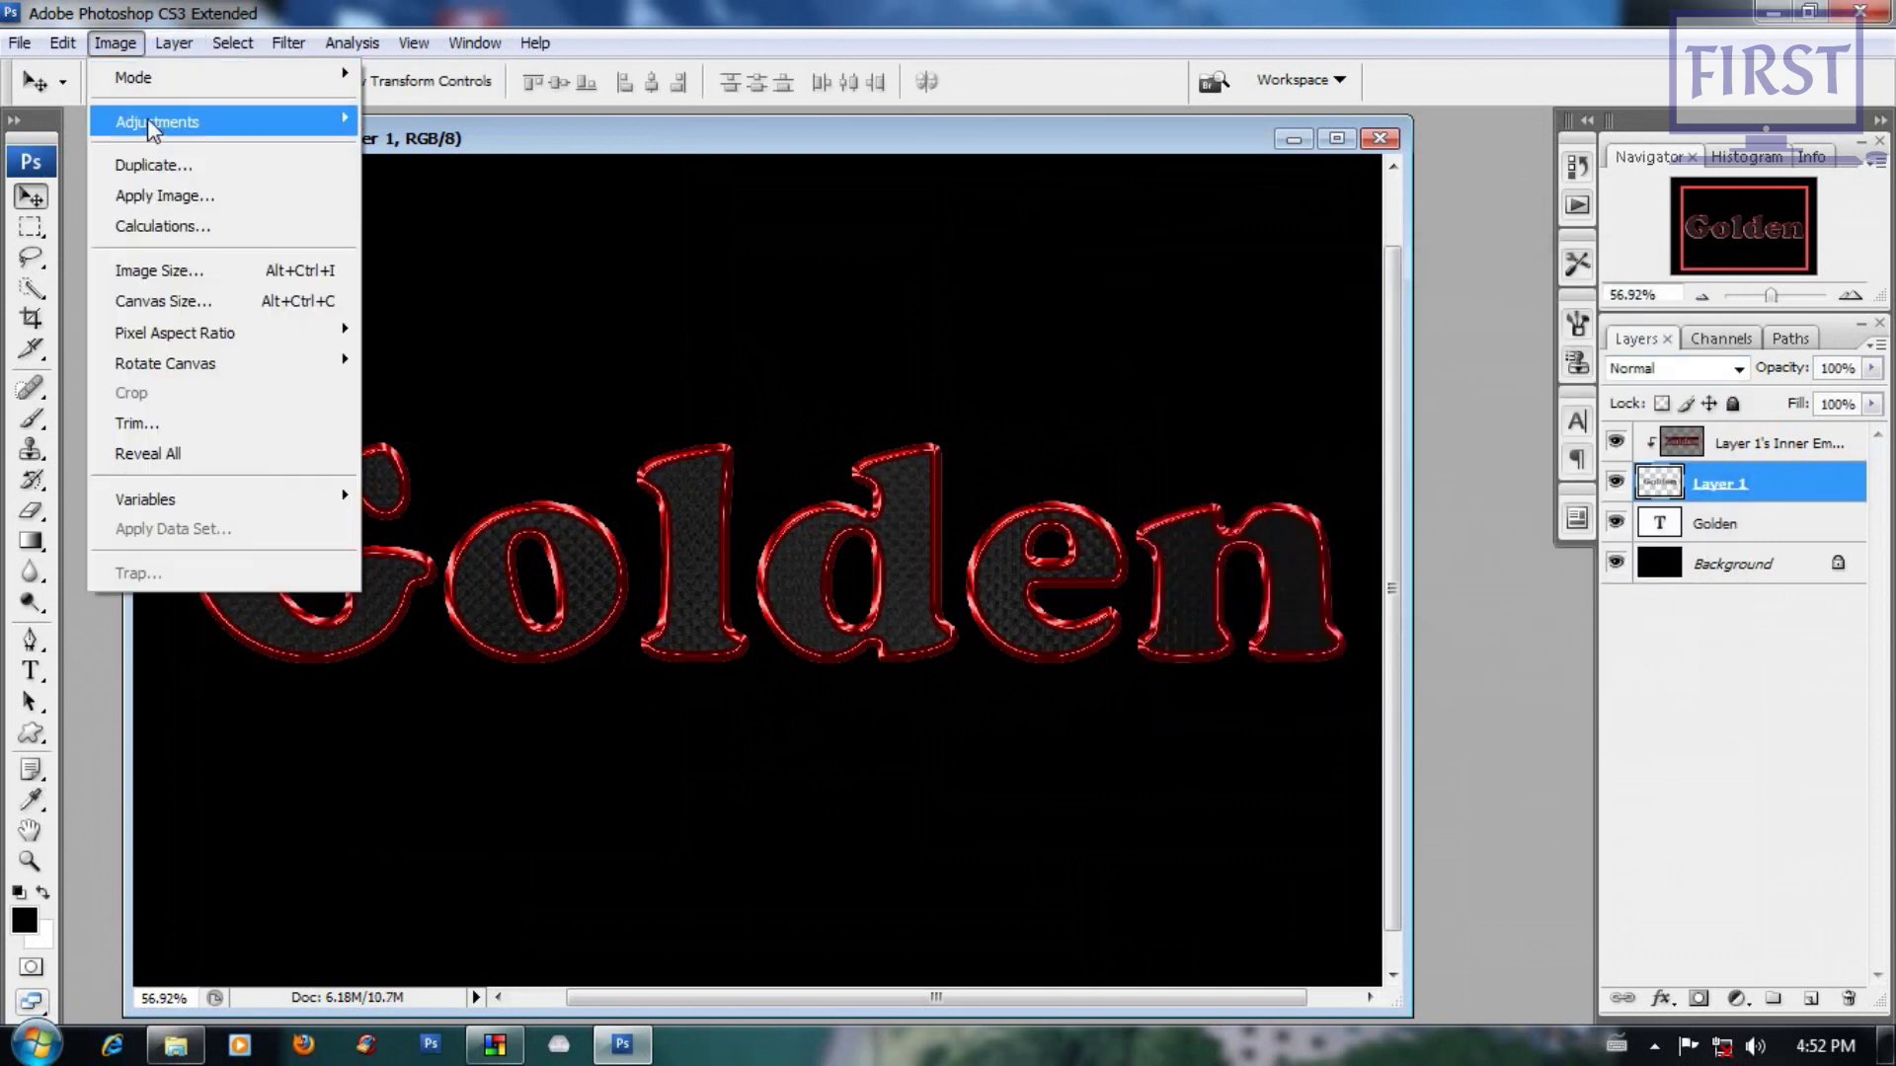
click(474, 250)
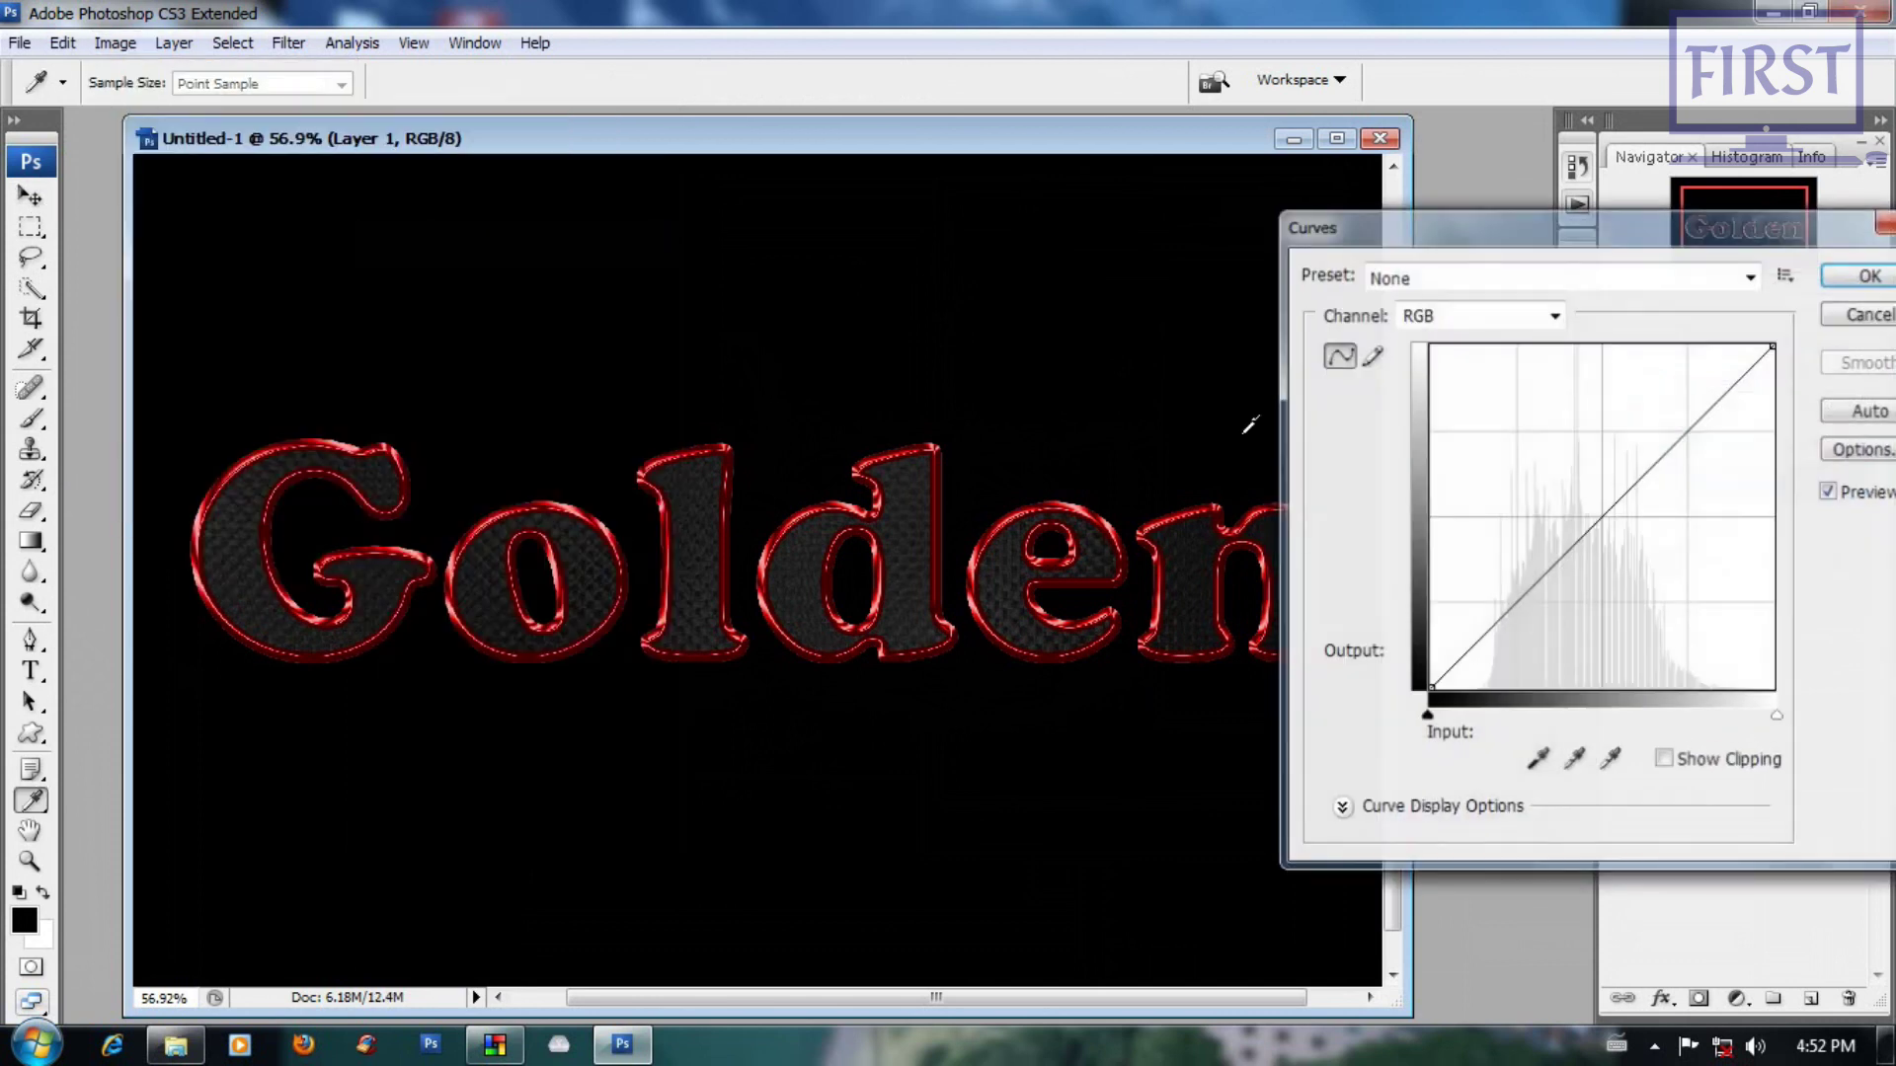
drag(1606, 524, 1574, 497)
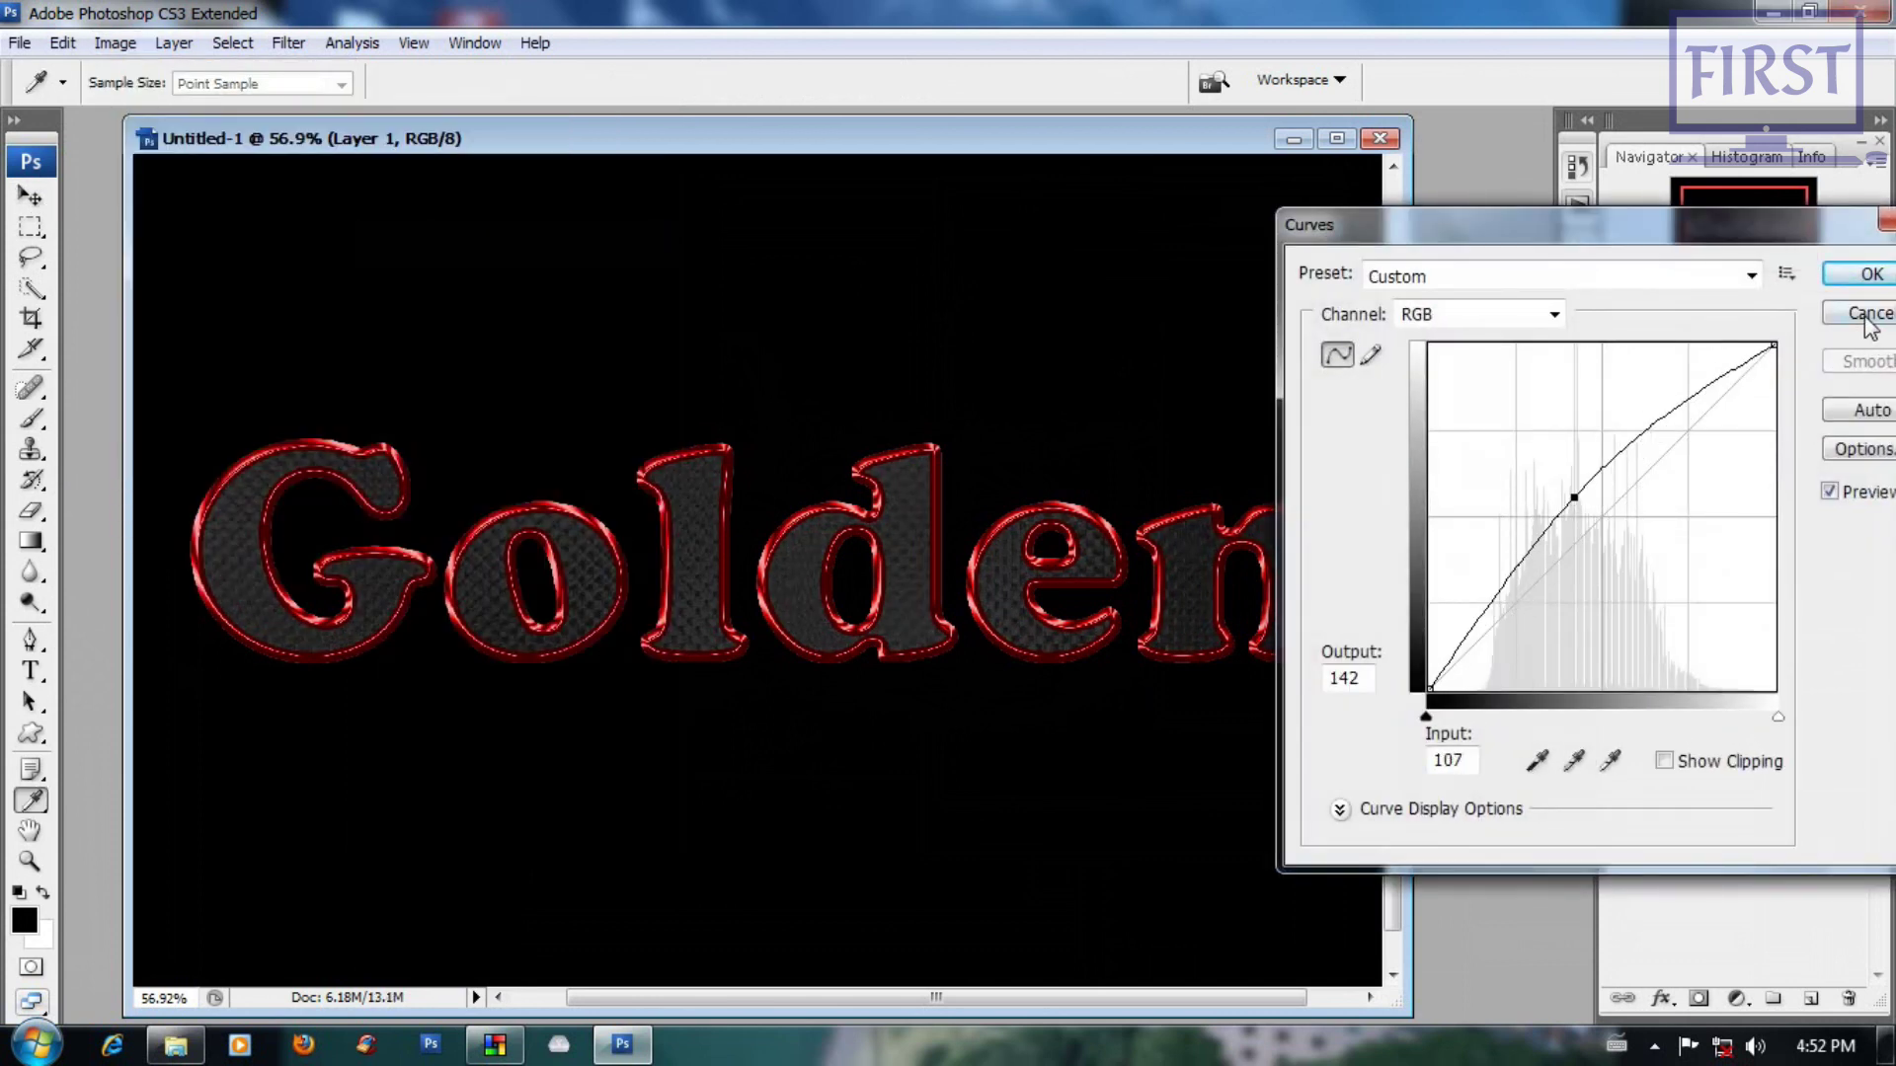
click(1871, 274)
key(v)
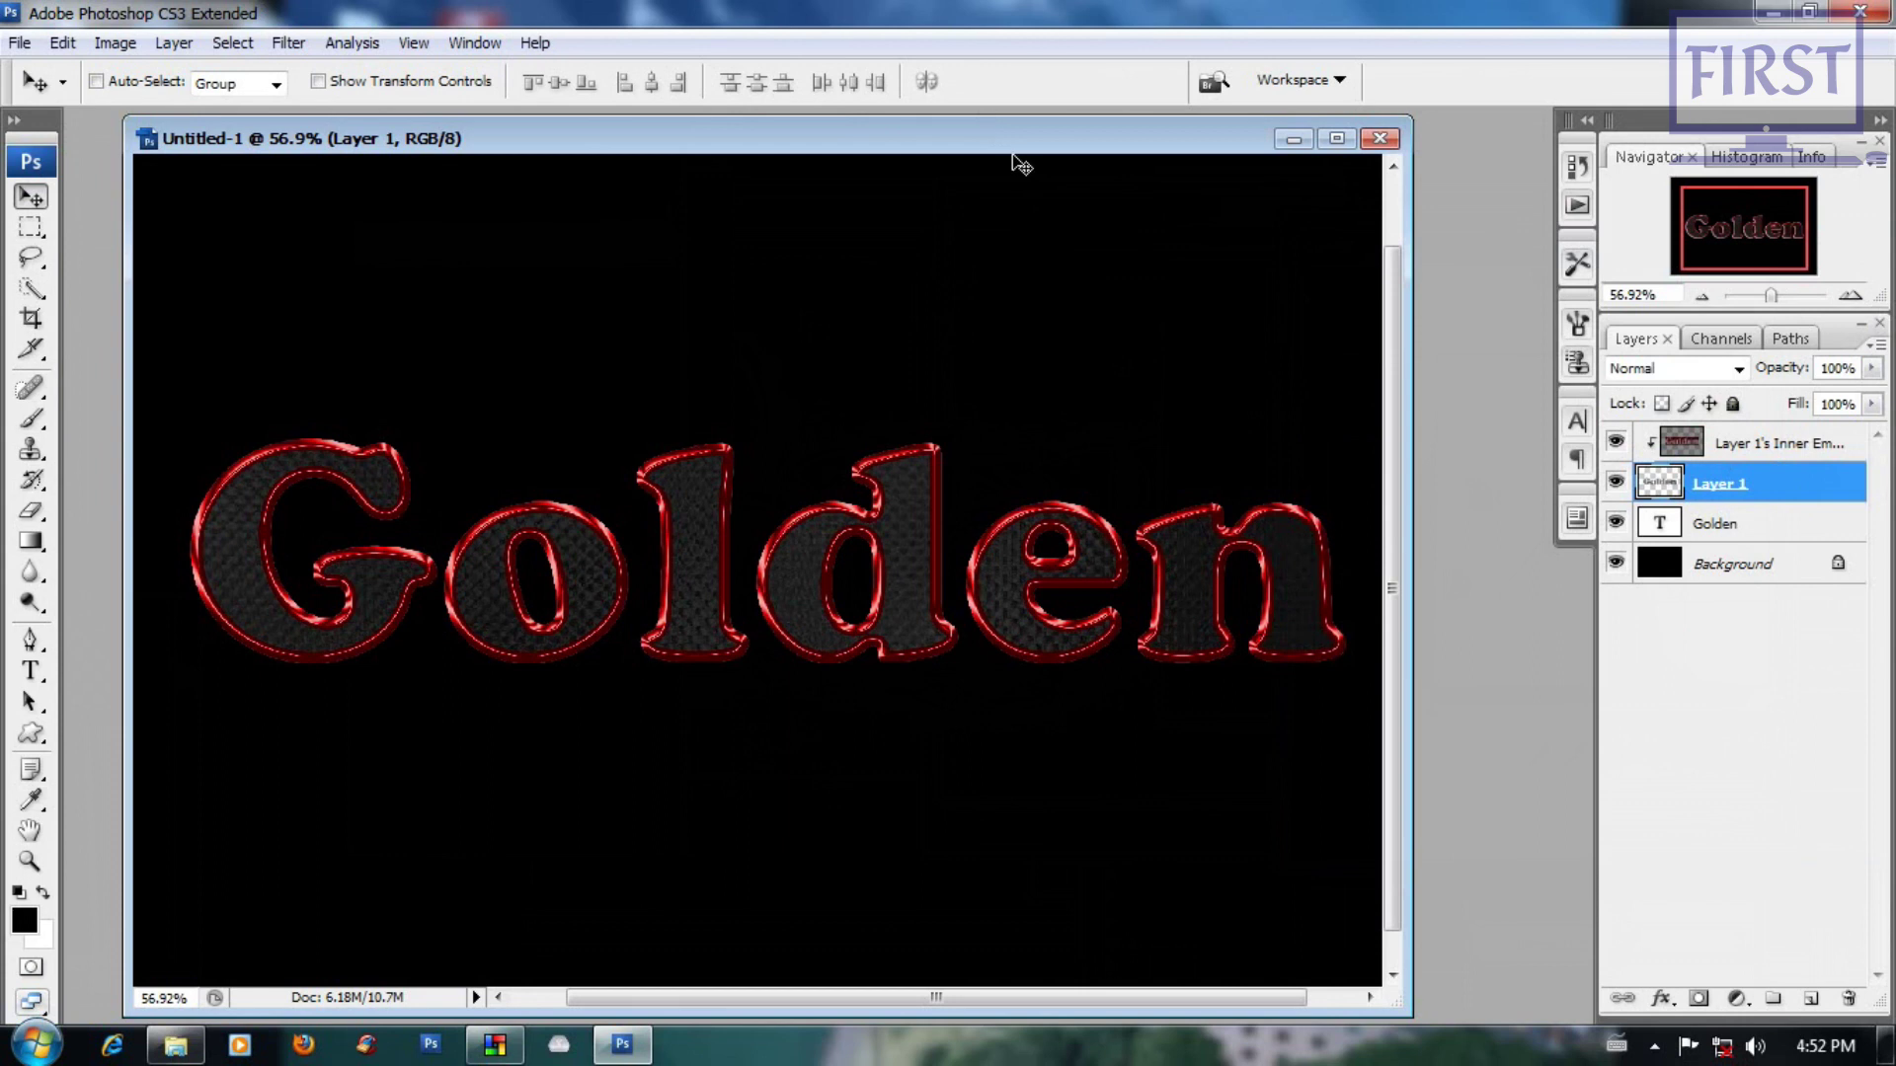
drag(1049, 143, 1066, 144)
Step: Try Levels again with midtone and white-point changes, then discard it
click(114, 42)
mouse_move(157, 121)
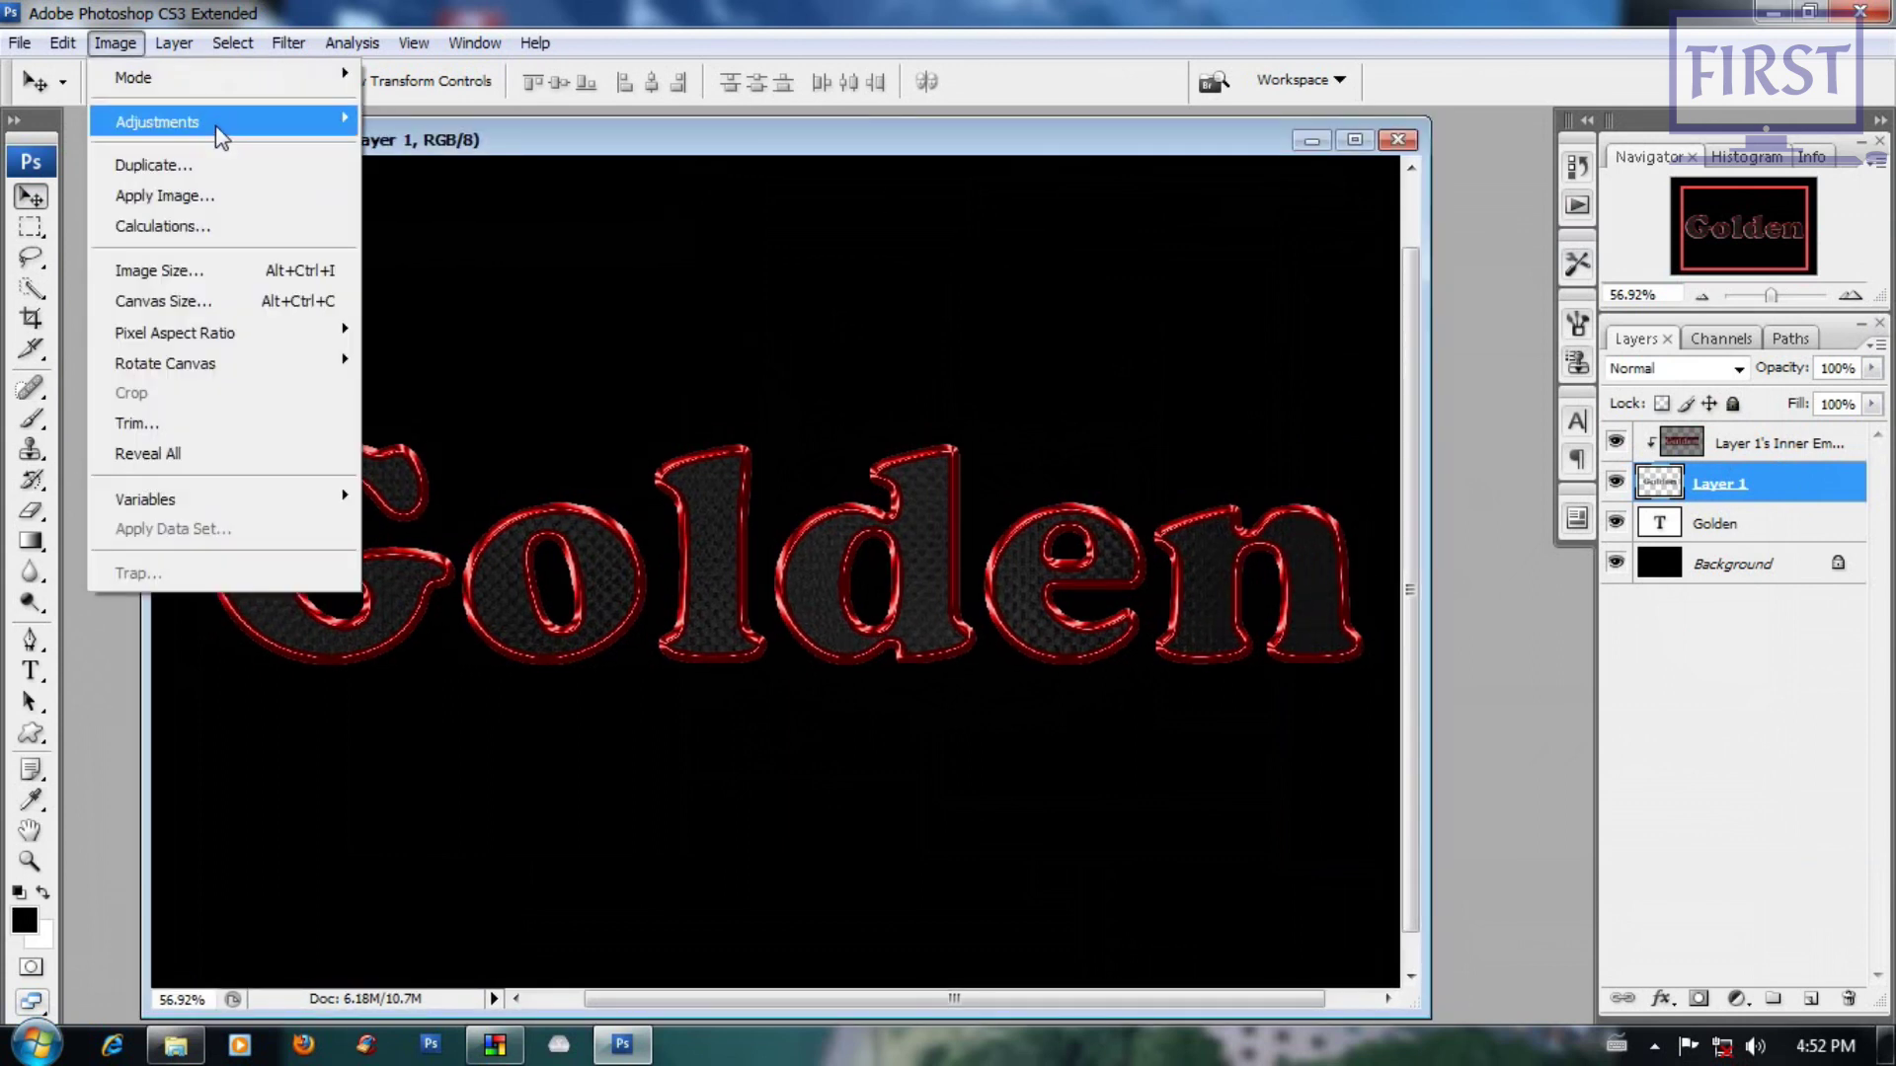
click(455, 130)
mouse_move(1377, 525)
mouse_down()
mouse_move(1547, 531)
mouse_move(1310, 527)
mouse_up()
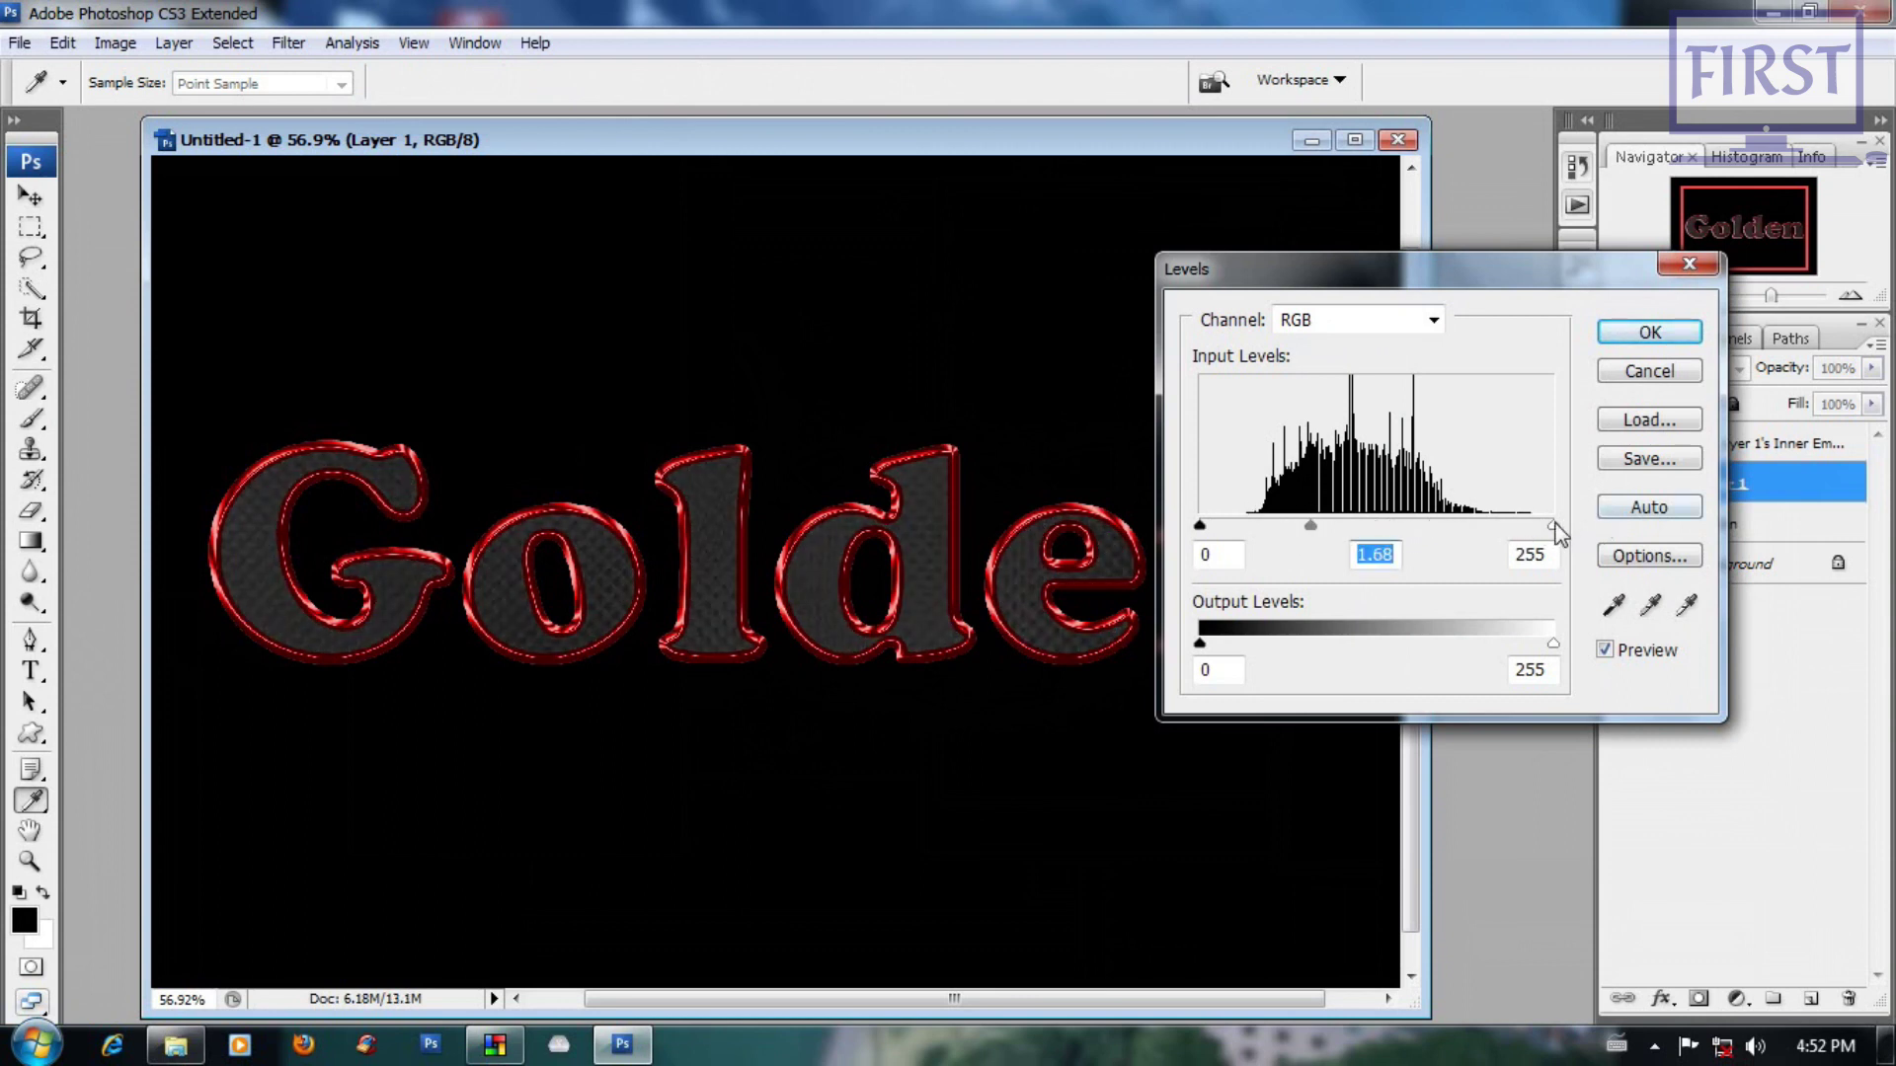
drag(1555, 531, 1416, 526)
click(1649, 371)
key(v)
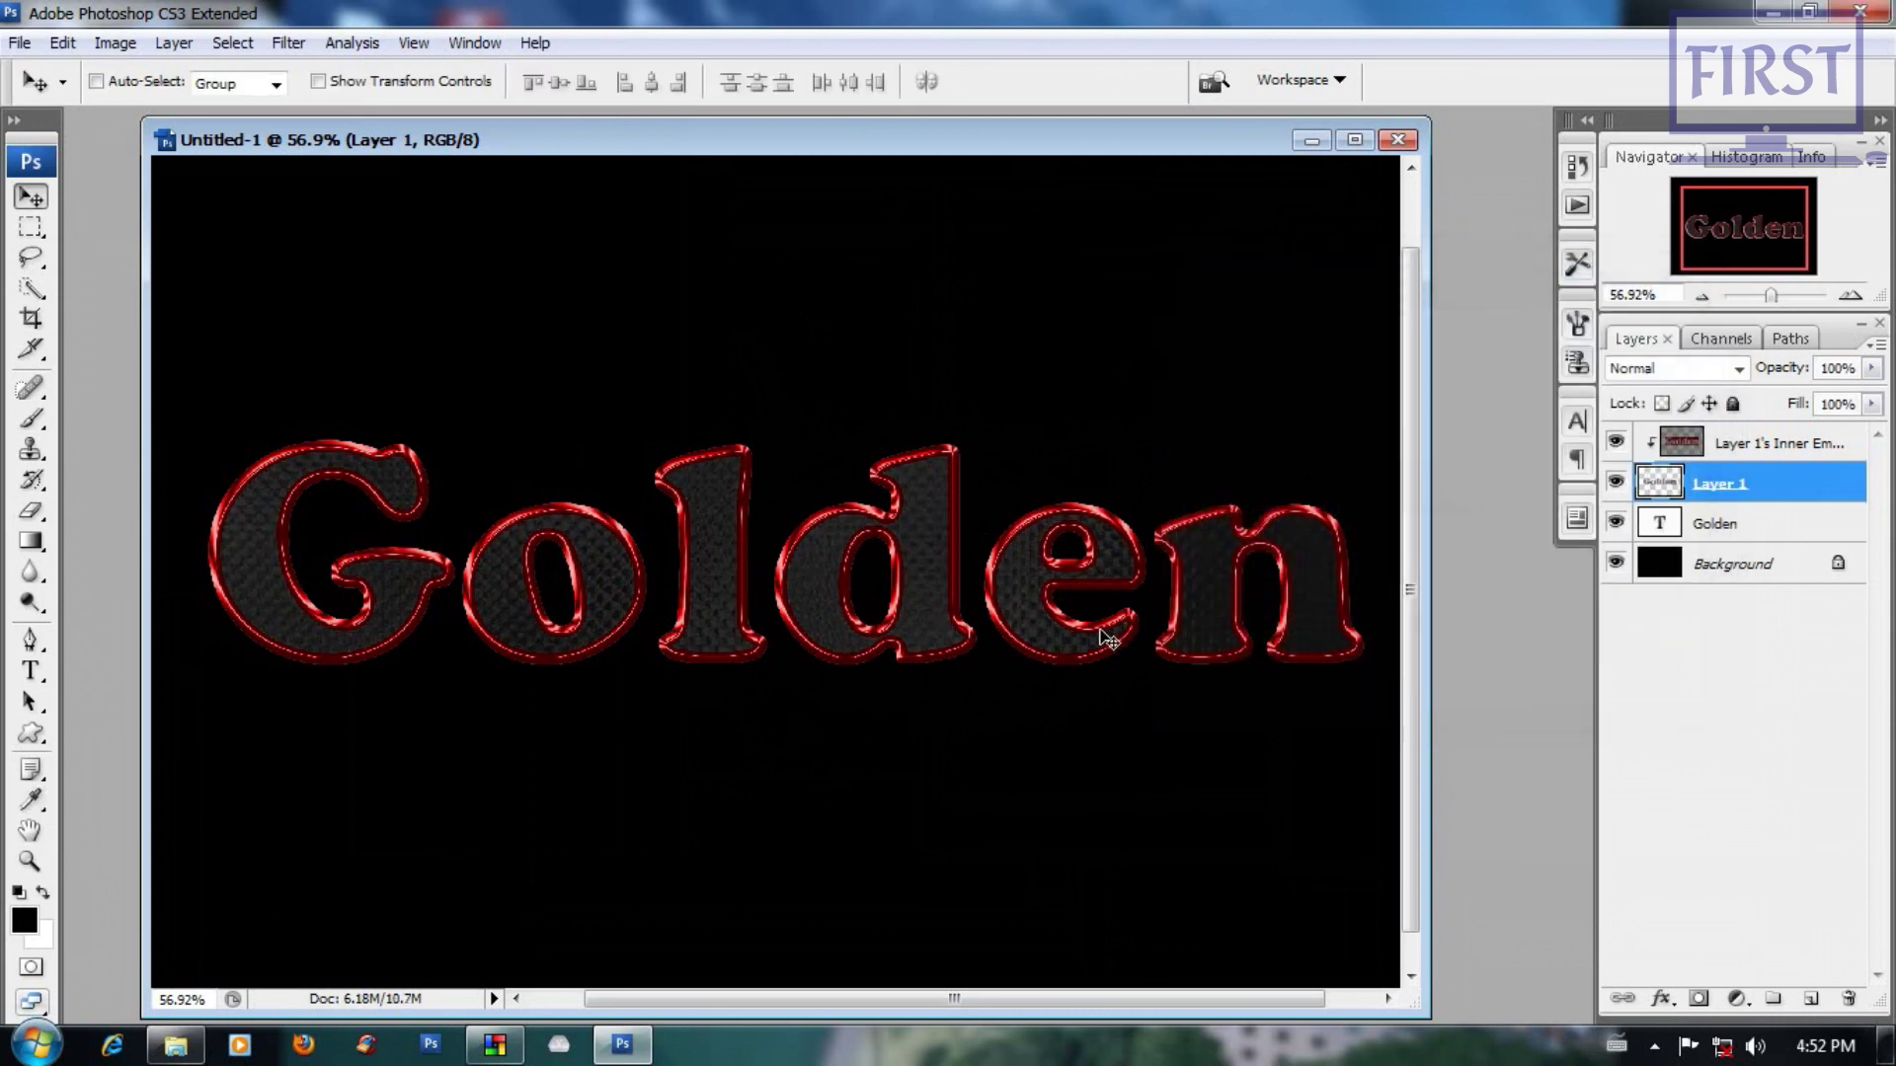
scroll(1066, 583, down, 1)
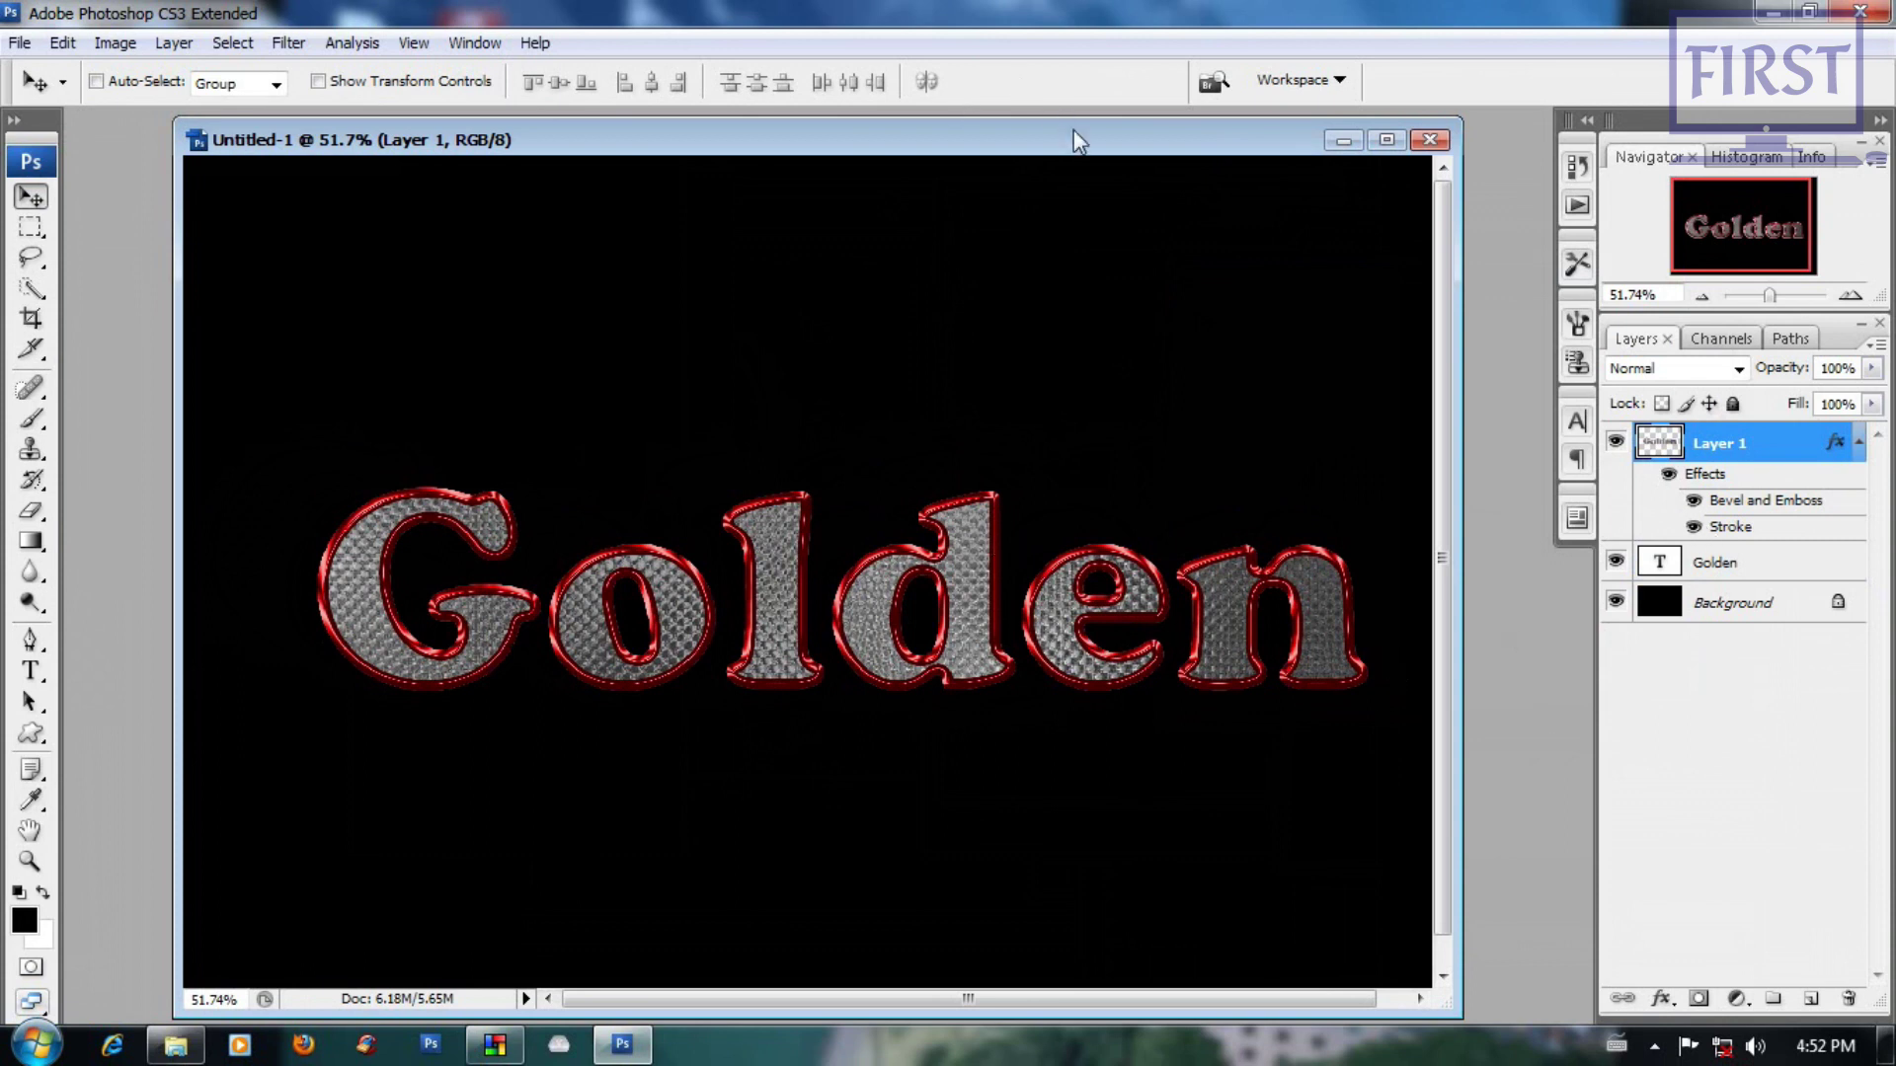
Step: Turn Layer 1's bevel and stroke effects into separate layers with Create Layers
drag(1081, 140, 1061, 141)
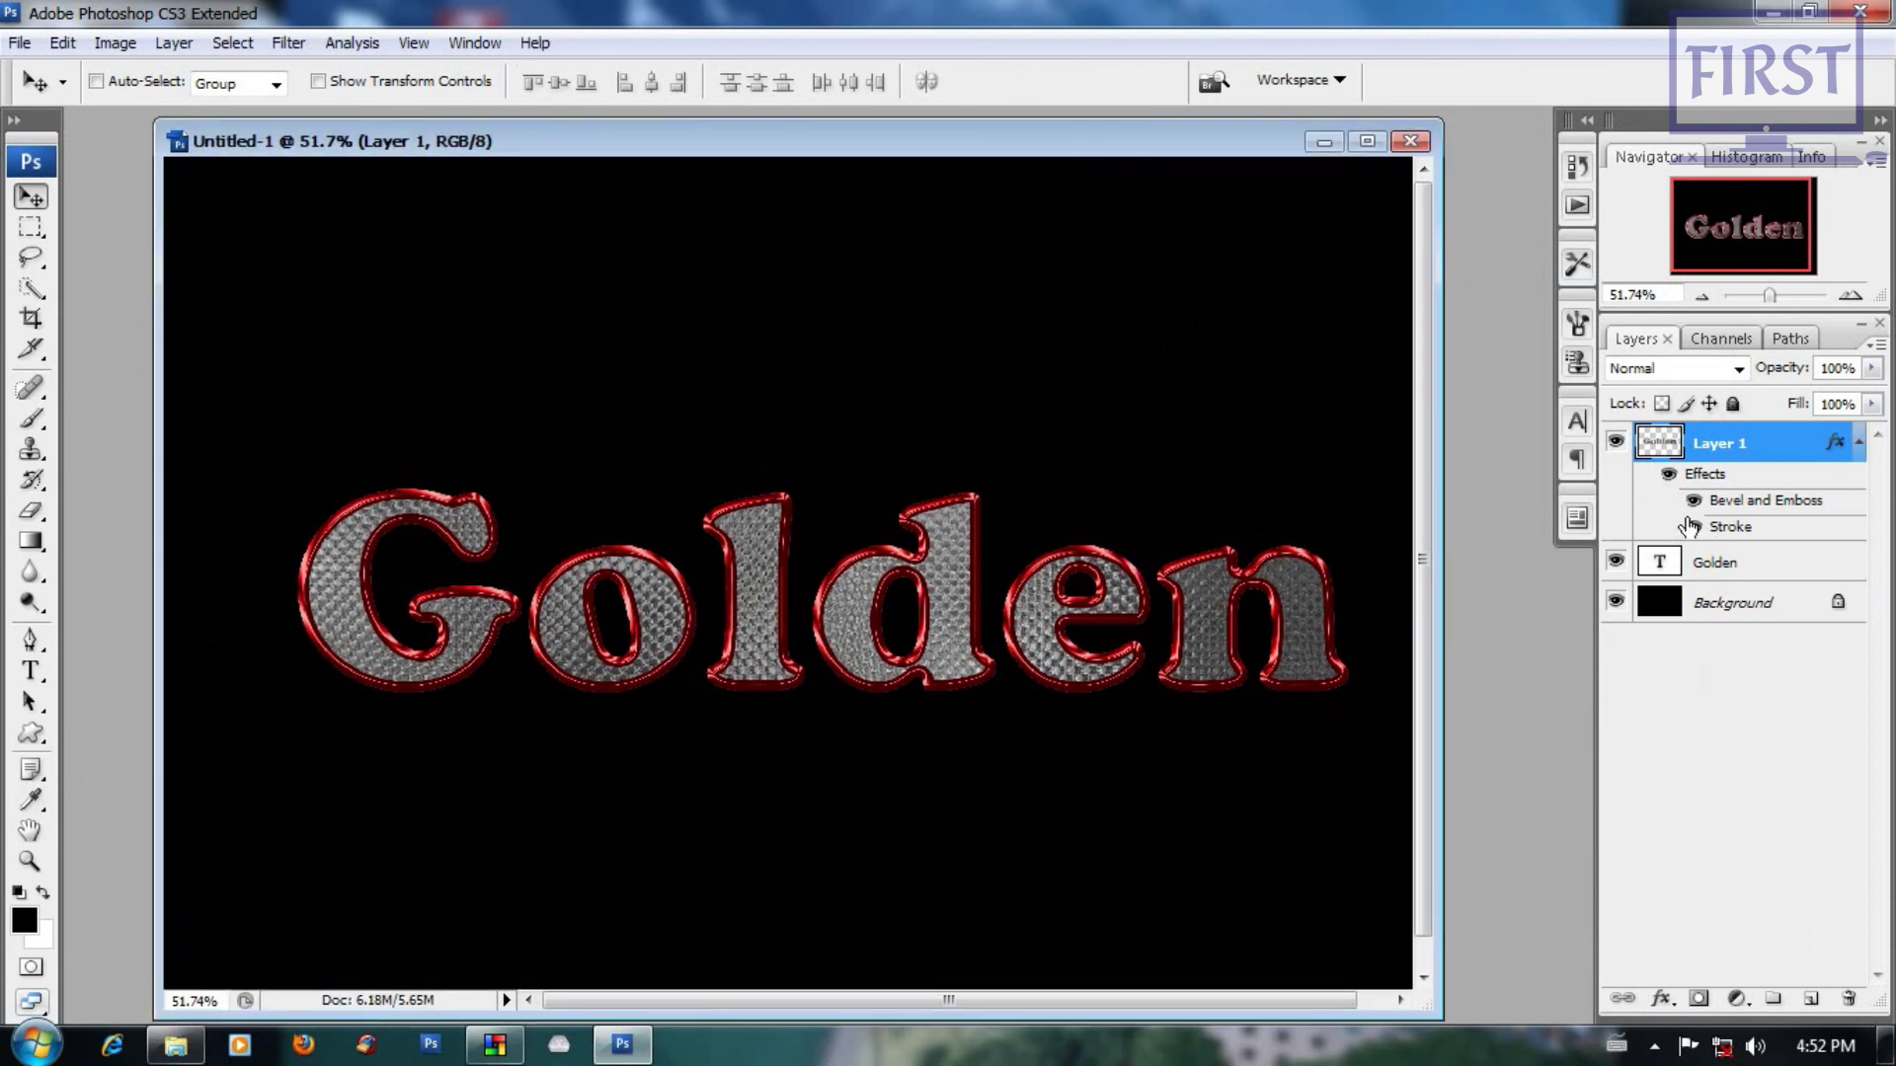
right_click(1722, 477)
click(1571, 945)
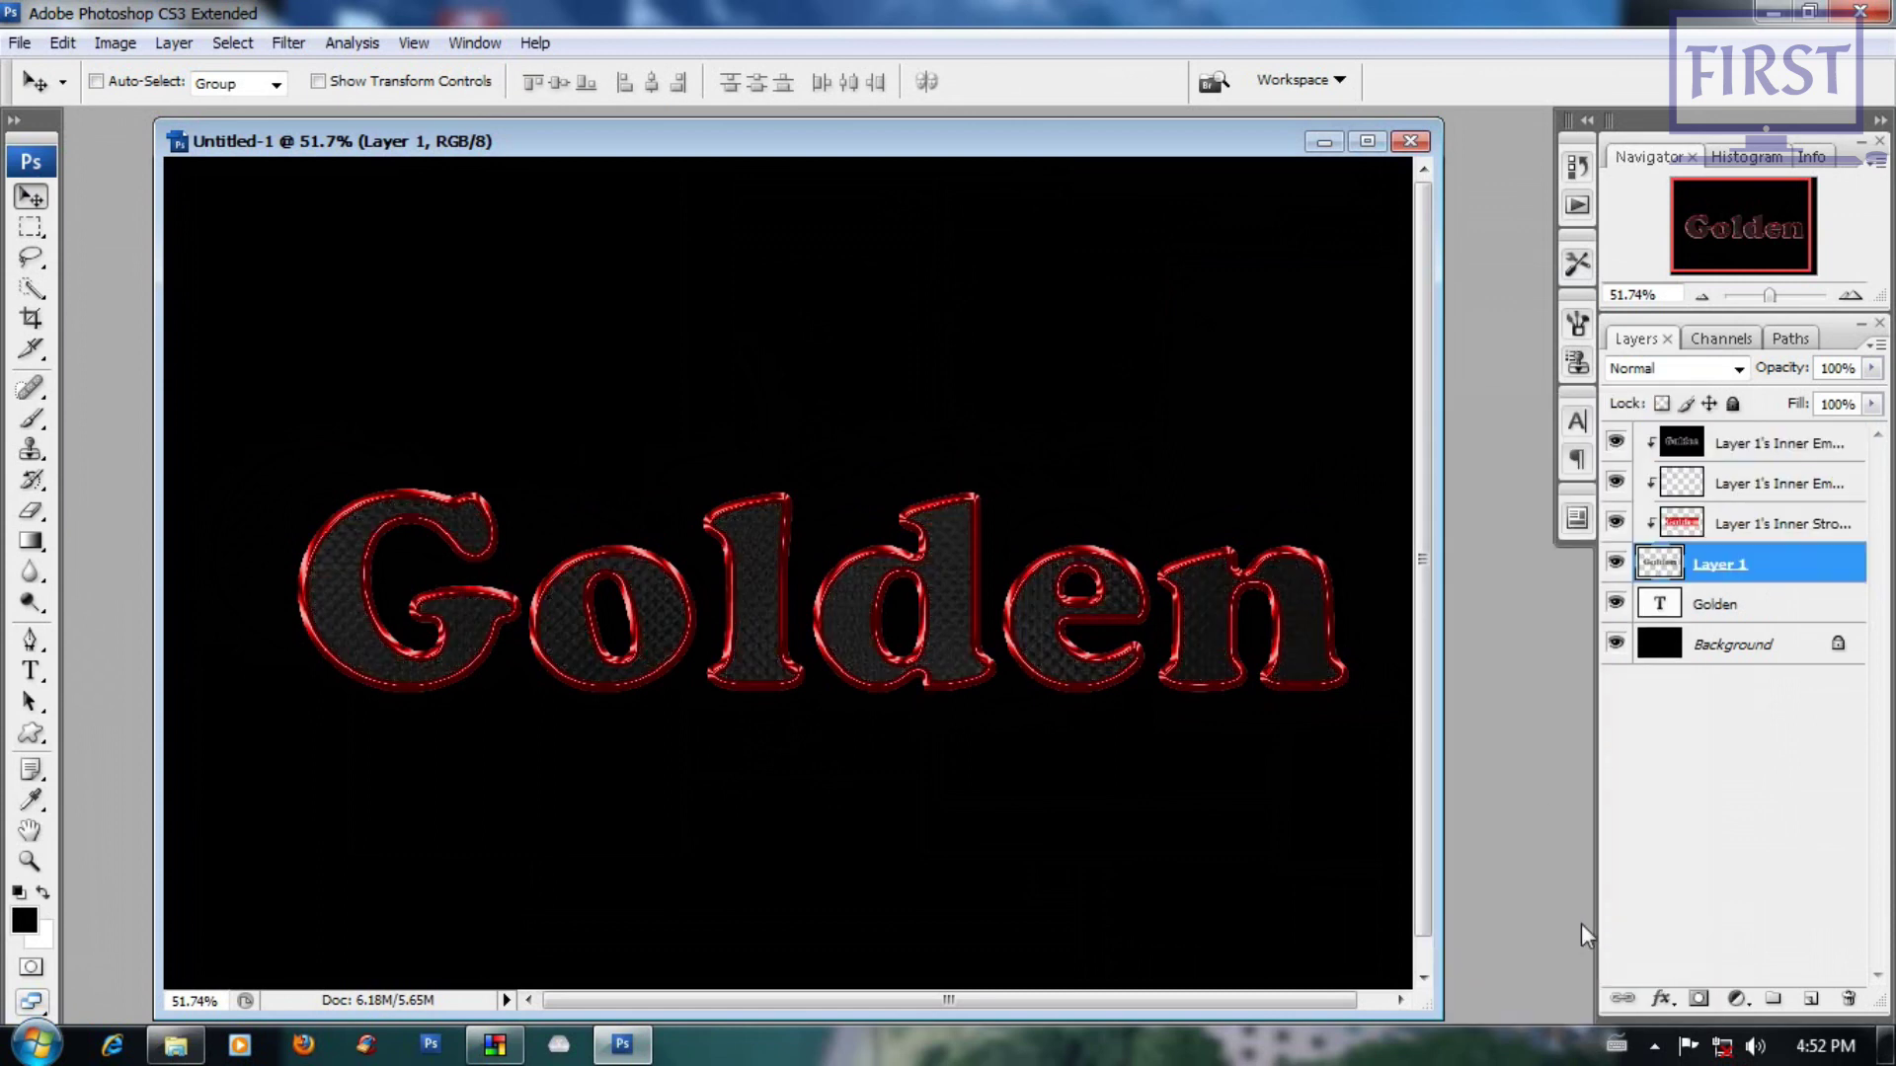
Step: Merge the Inner Stroke and two Inner Emboss layers into one layer
click(1797, 516)
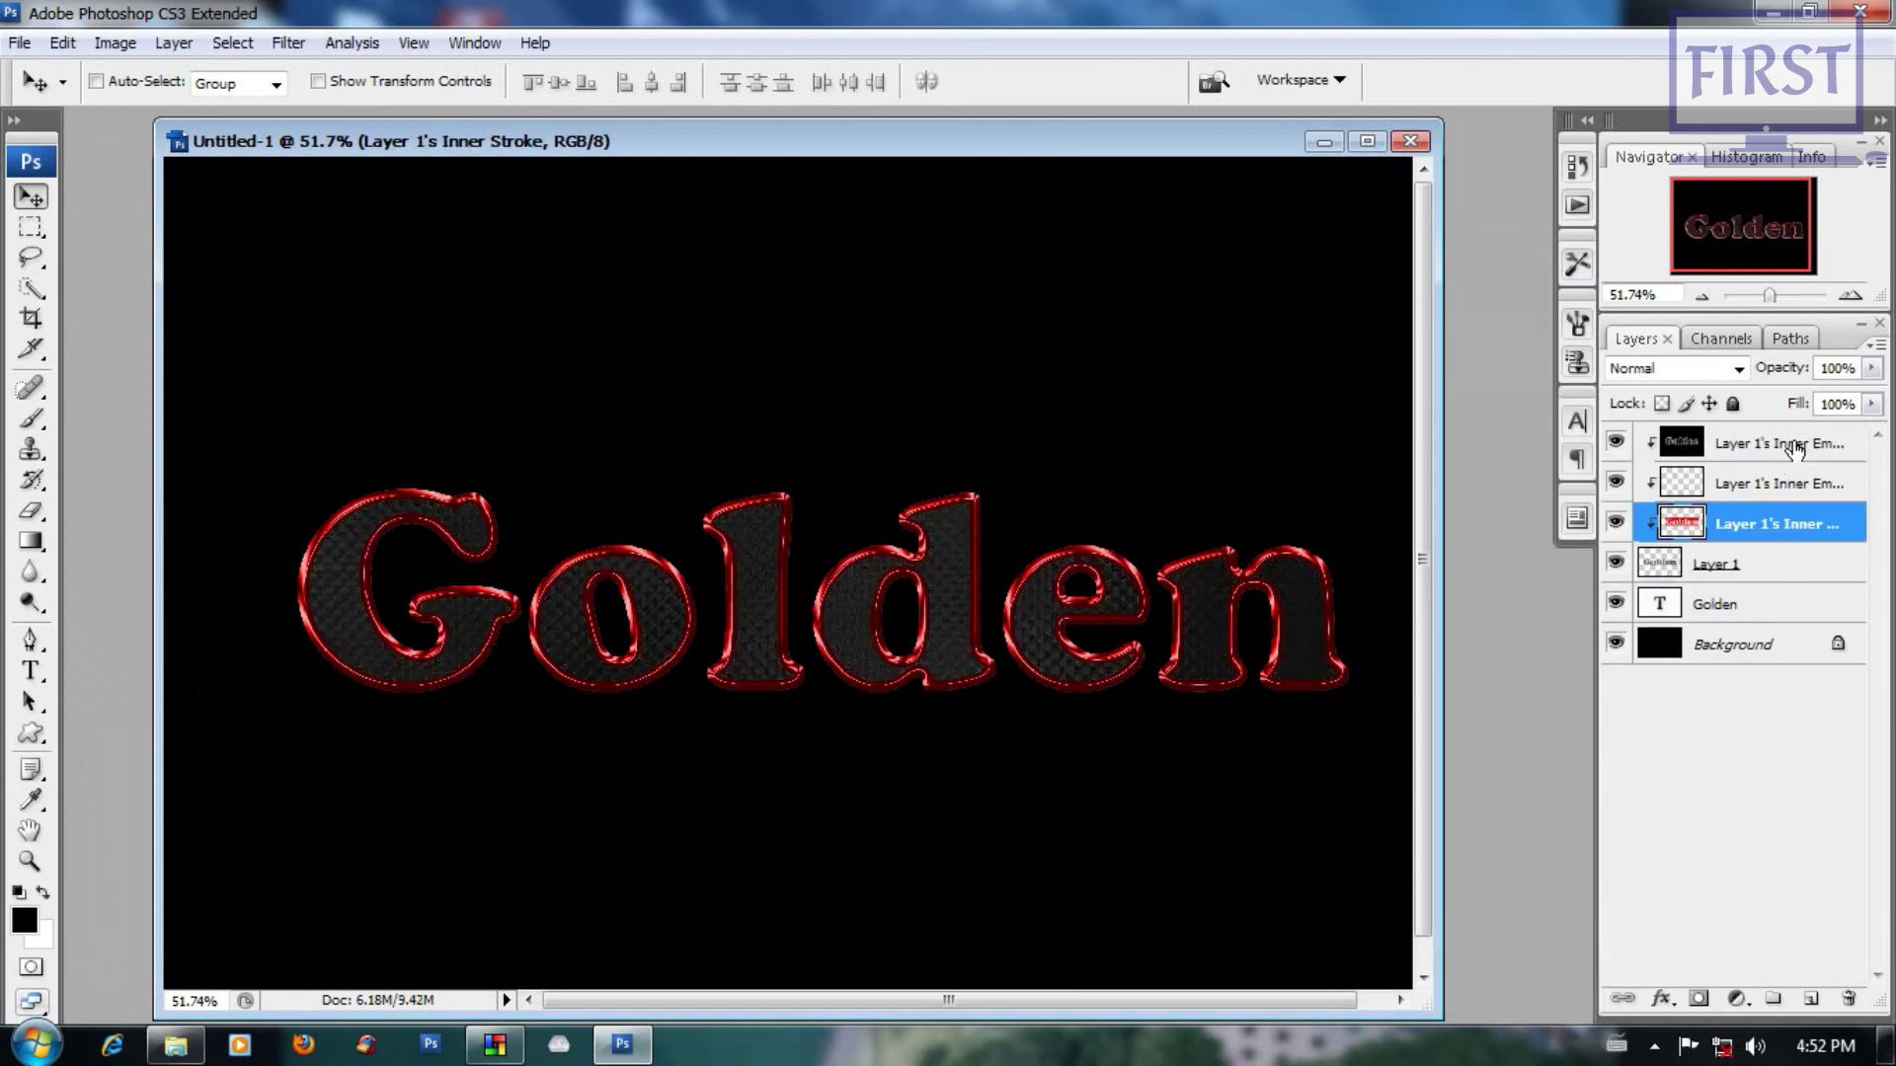
ctrl+click(1794, 450)
ctrl+click(1792, 489)
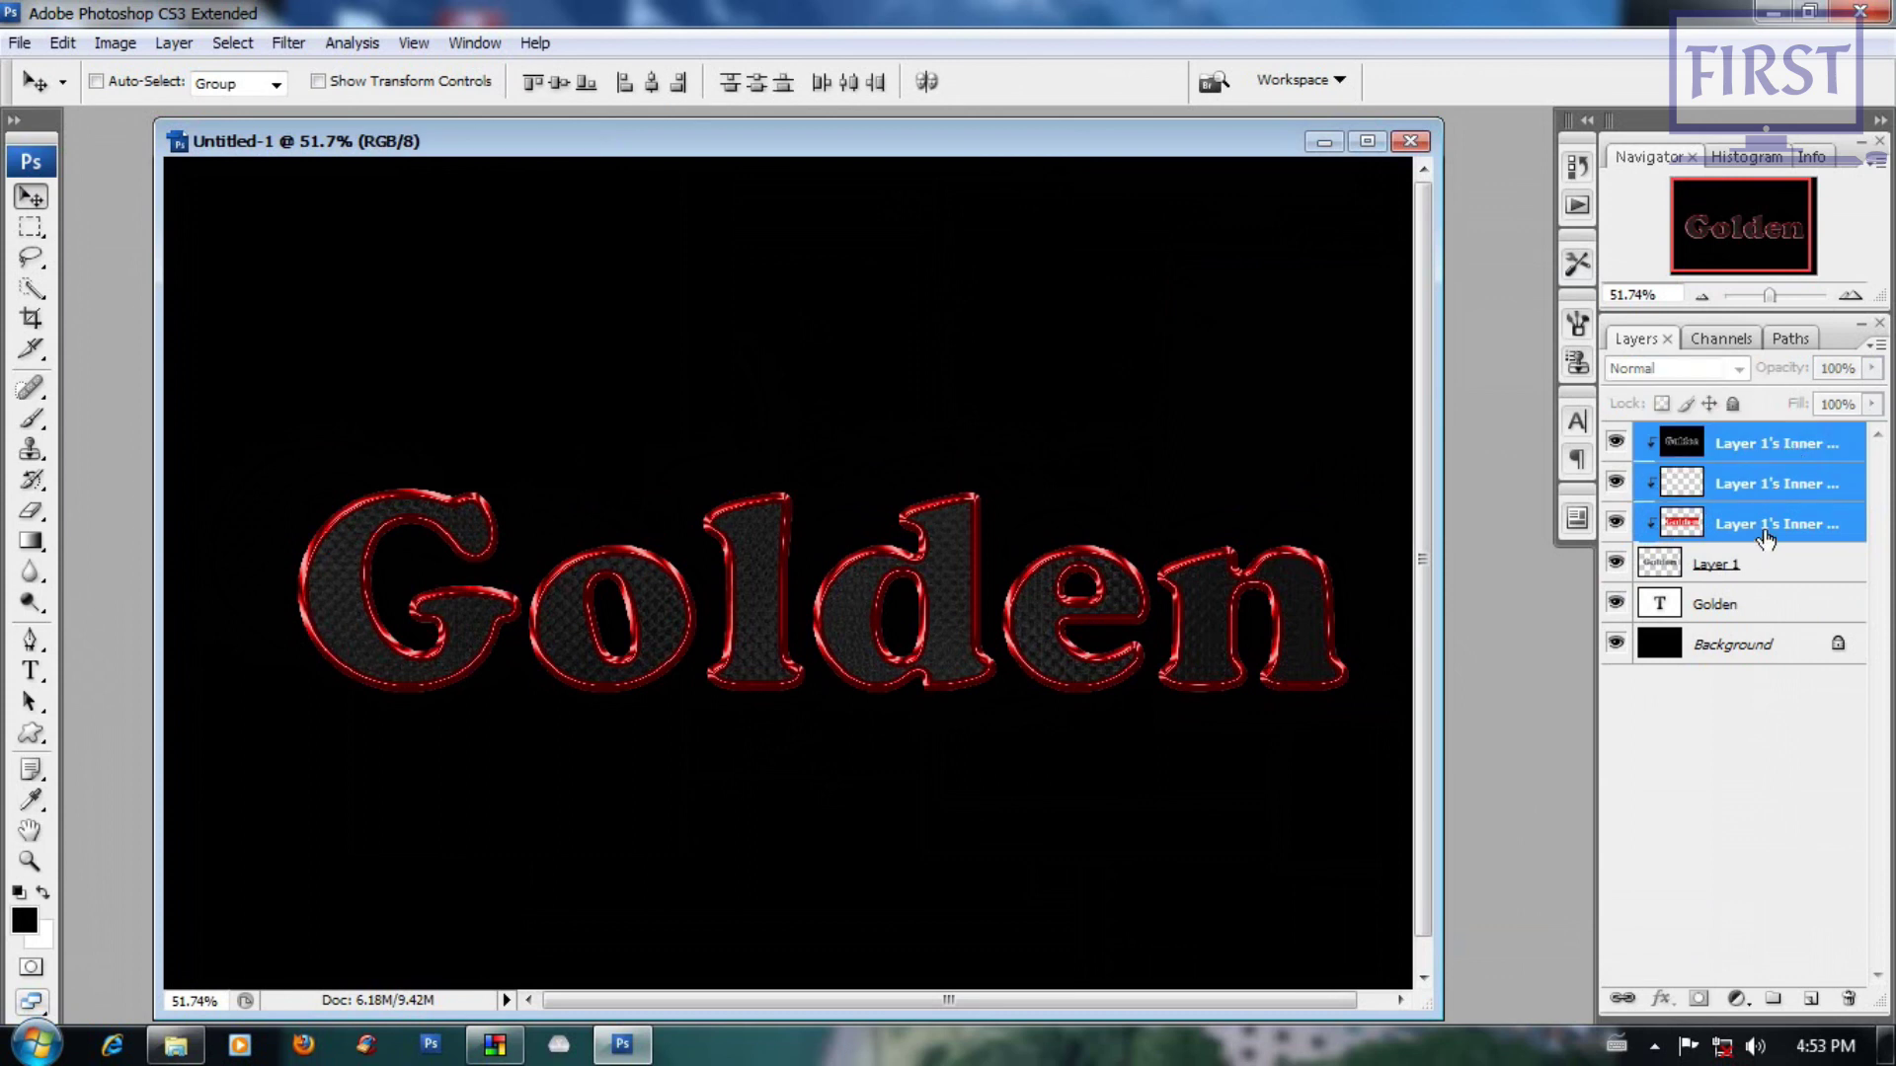
right_click(1769, 534)
click(1595, 945)
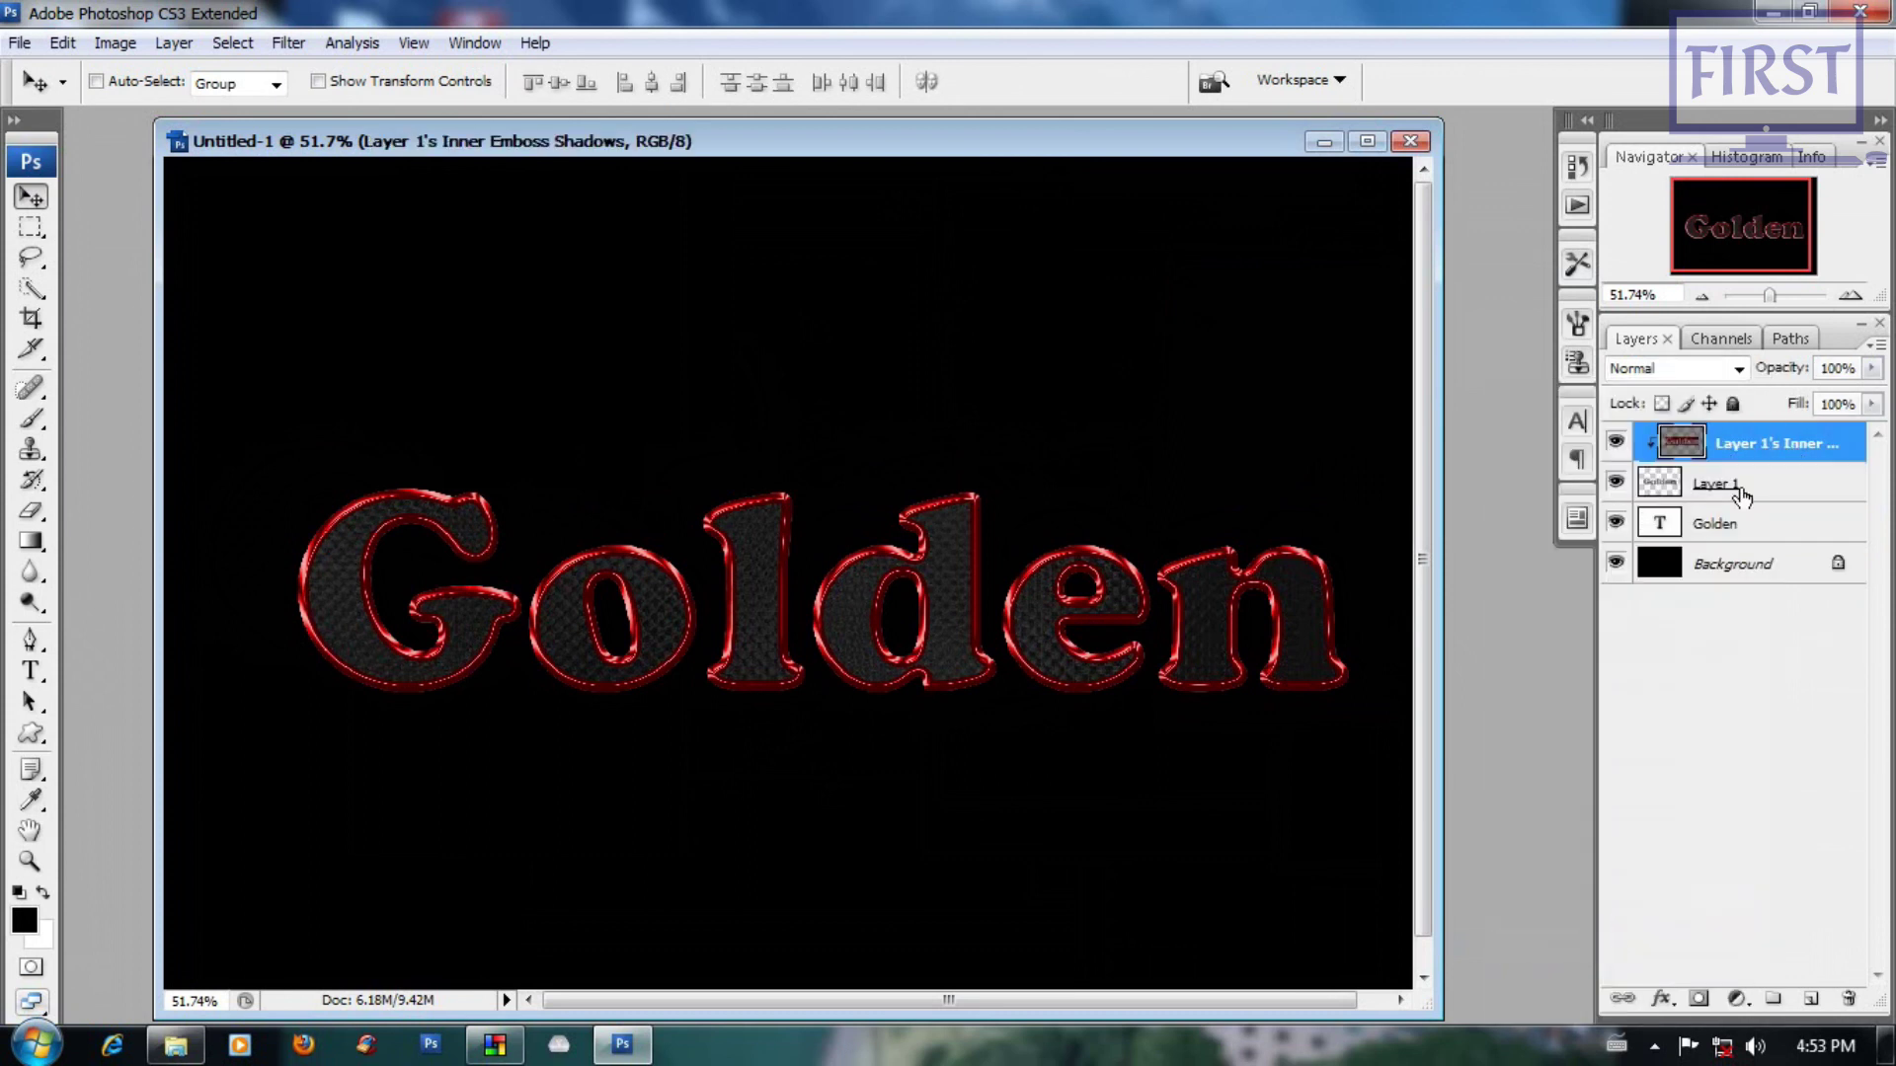
click(118, 45)
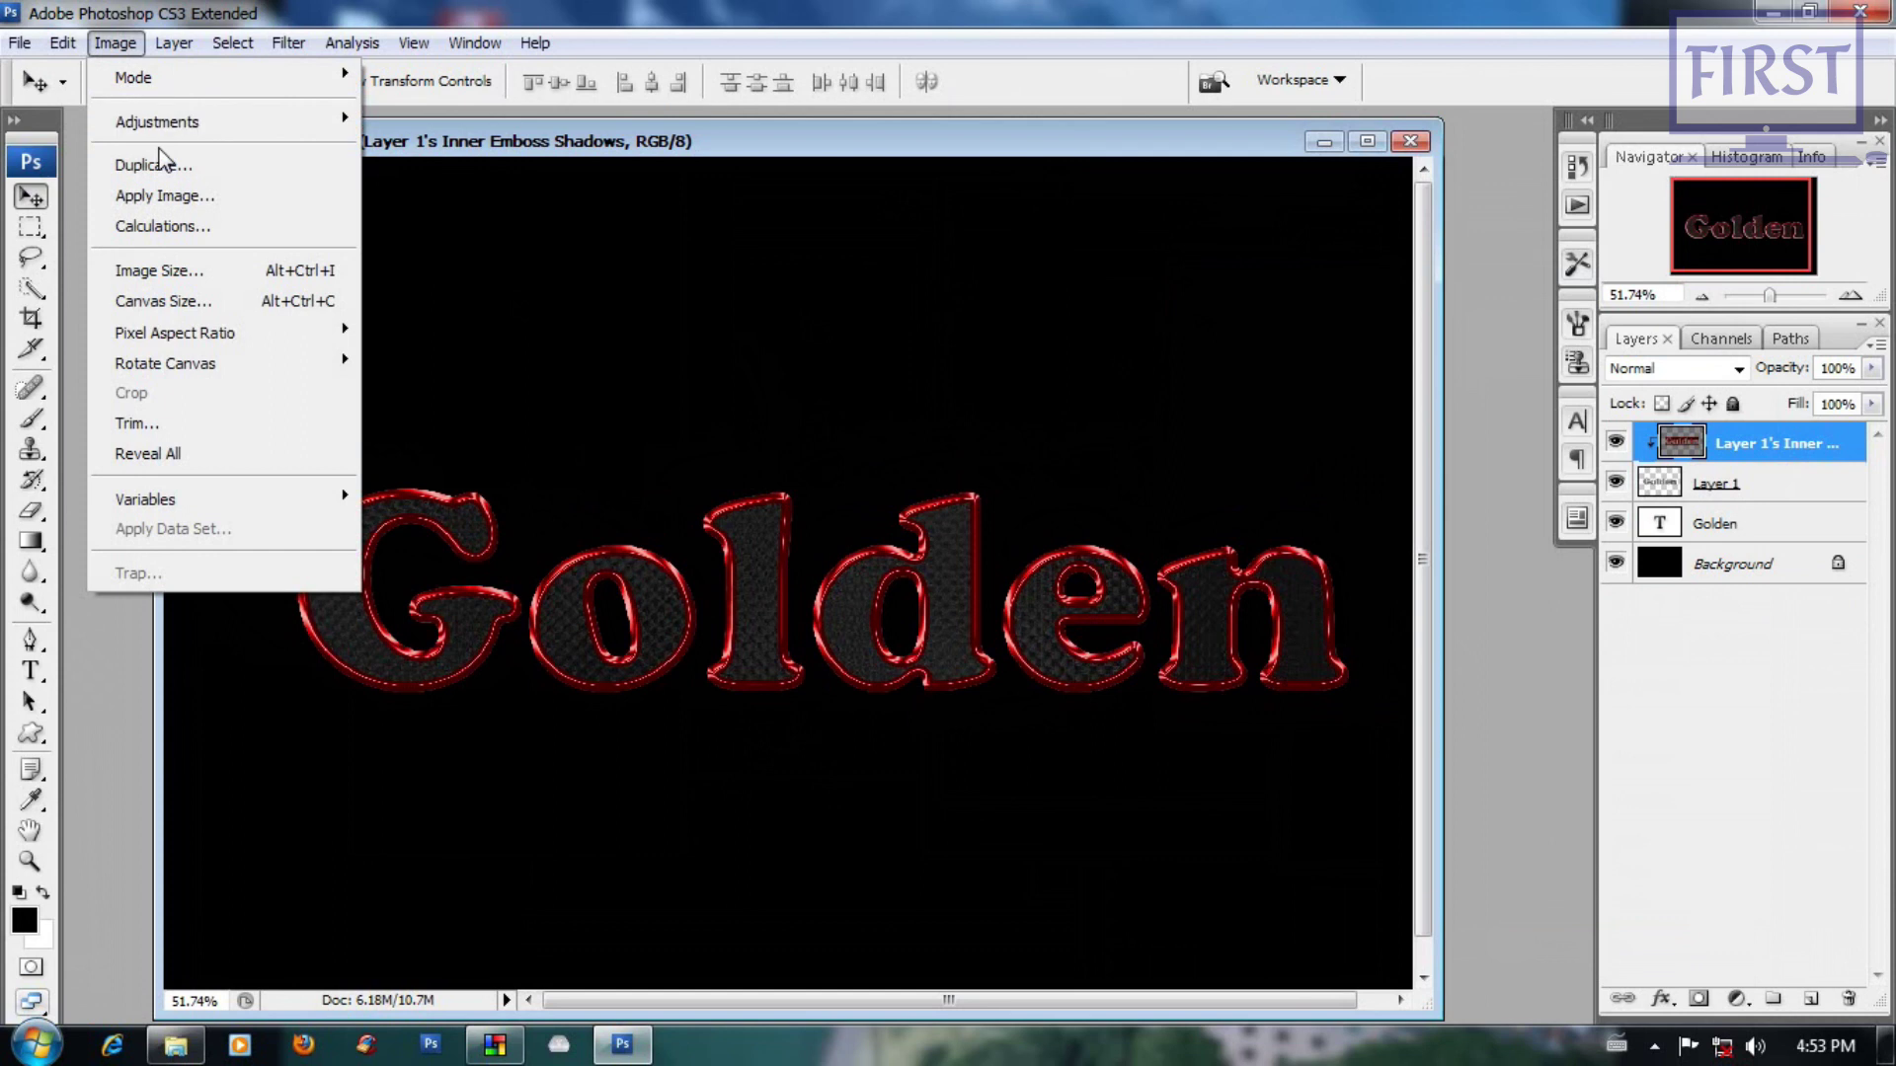
Step: Apply a Hue/Saturation hue shift of about +37 to turn the red outline gold
mouse_move(157, 122)
click(534, 379)
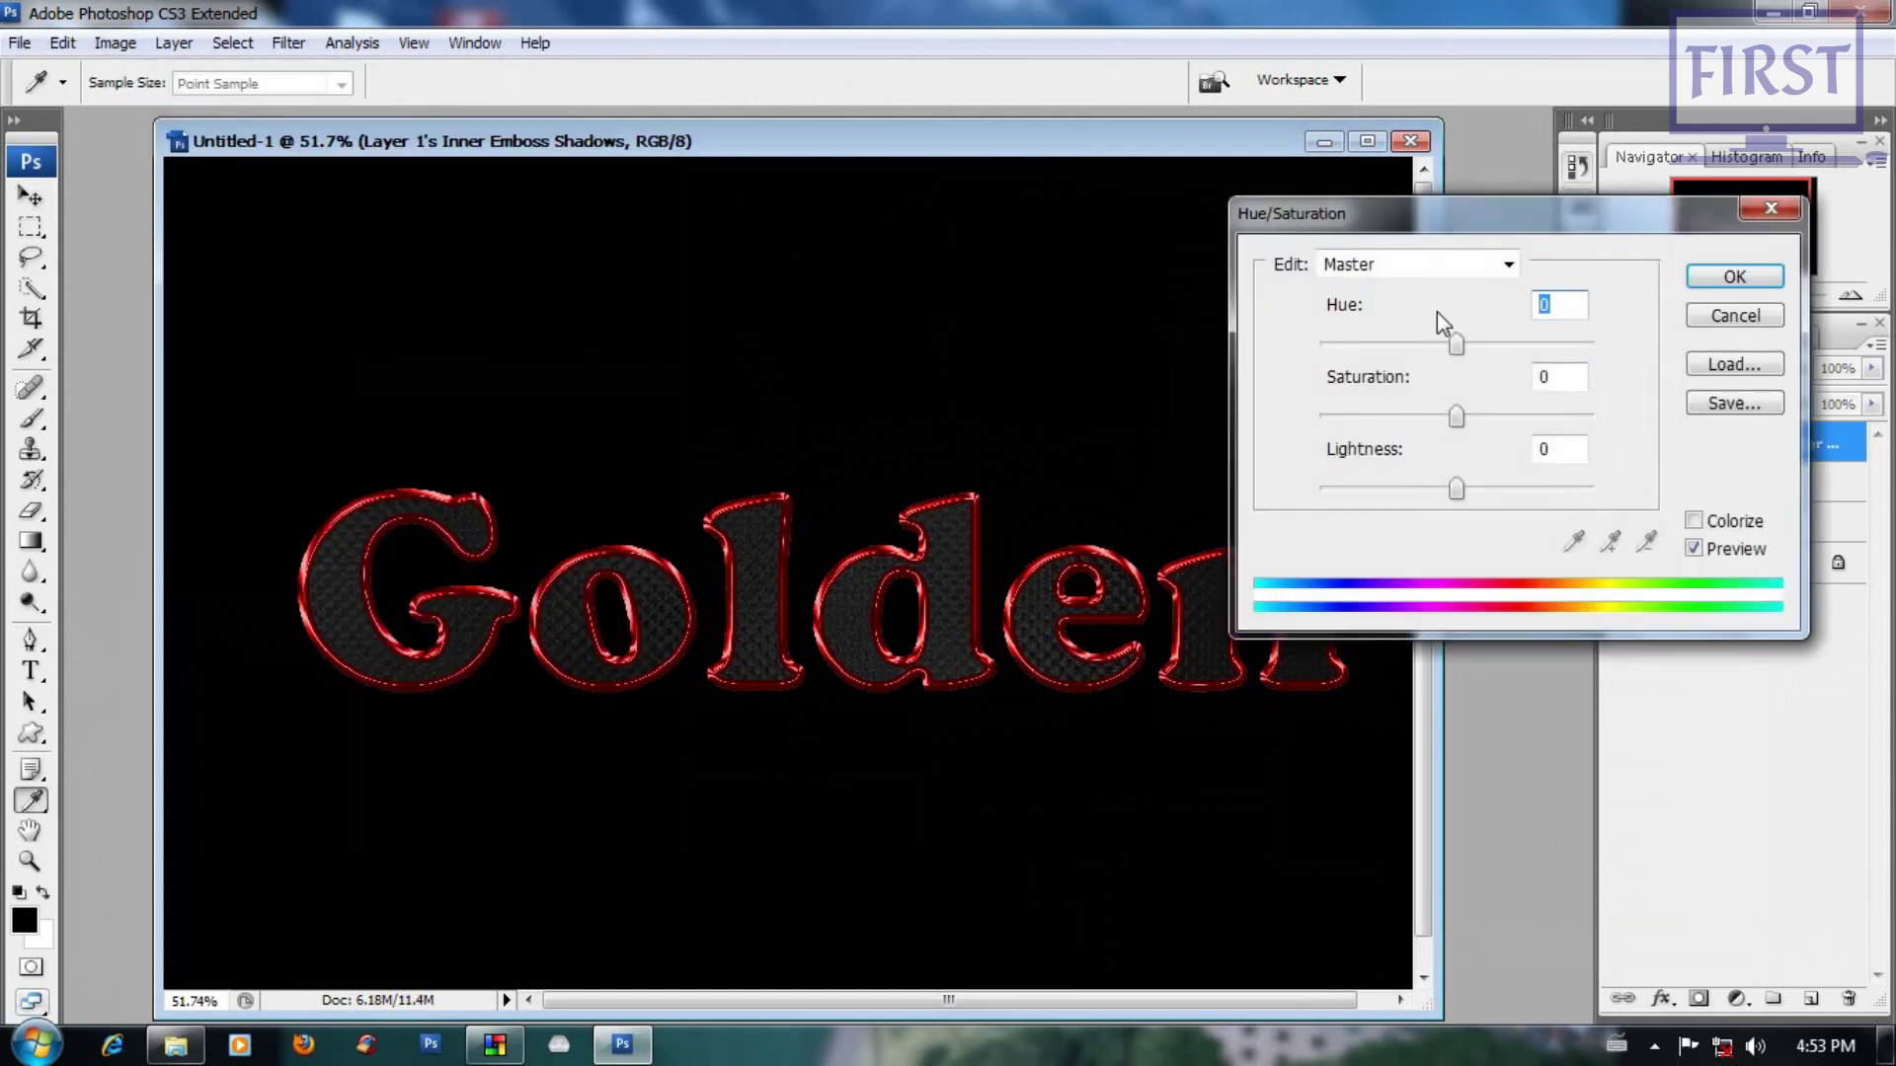
drag(1456, 344, 1515, 344)
drag(1616, 228, 1558, 285)
double_click(1528, 368)
key(Down)
key(Down)
key(Down)
key(Up)
key(Up)
key(Up)
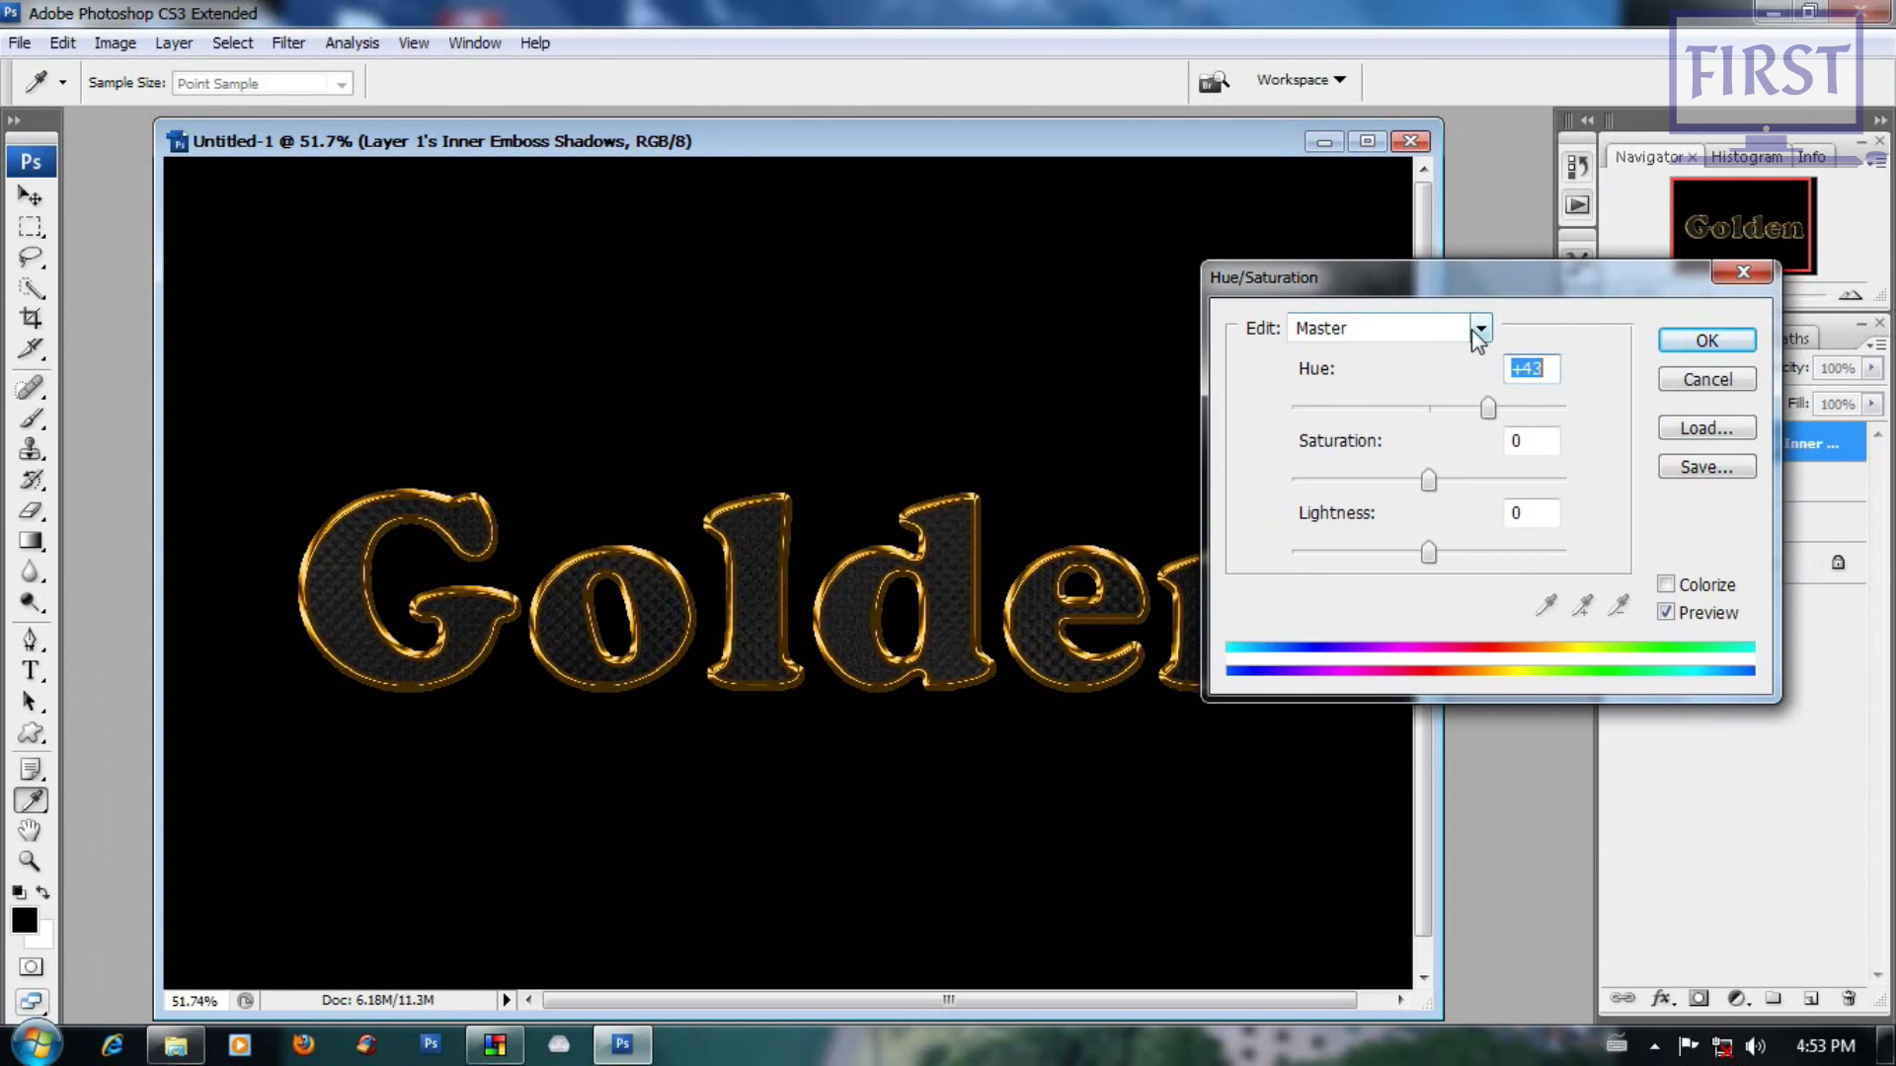
key(Down)
key(Down)
key(Down)
key(Down)
key(Down)
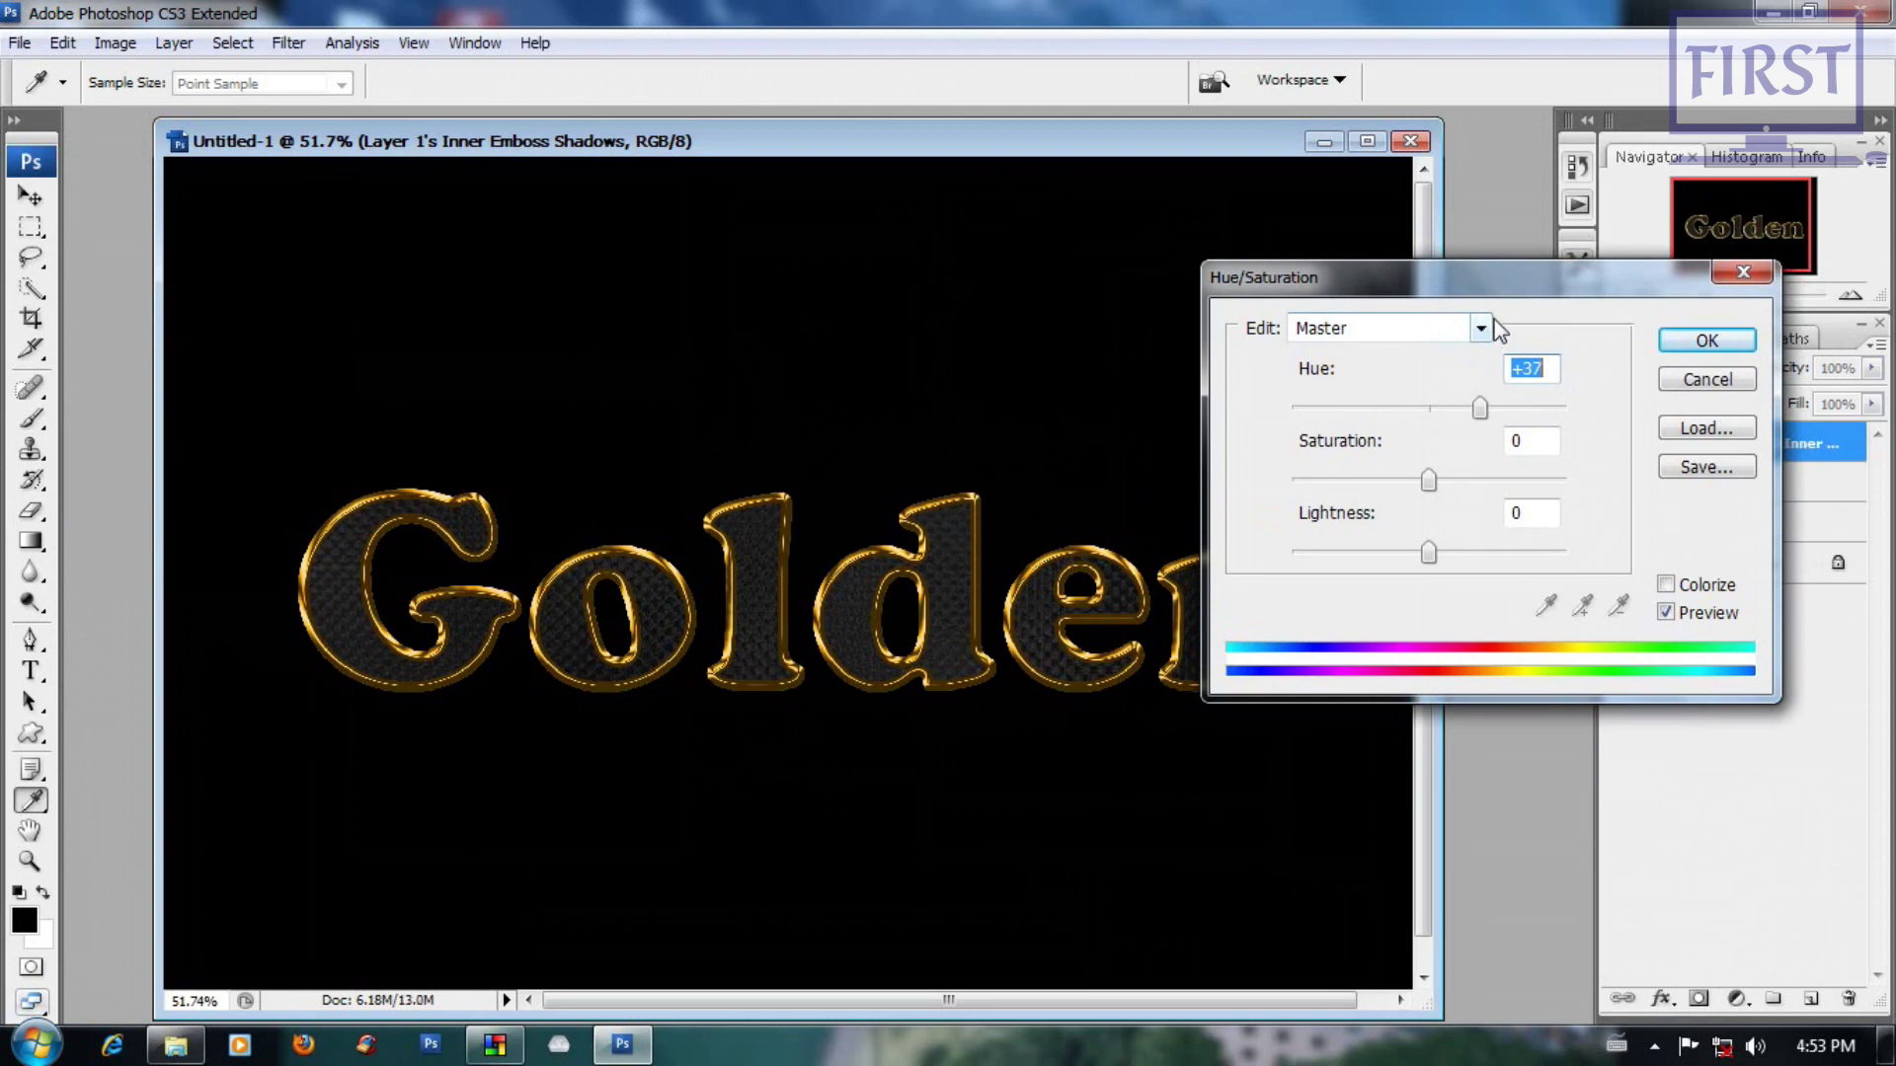
click(1707, 344)
Step: Zoom and pan to inspect the gold outlines, then select Layer 1
scroll(1076, 580, up, 3)
scroll(537, 685, down, 2)
scroll(572, 563, up, 1)
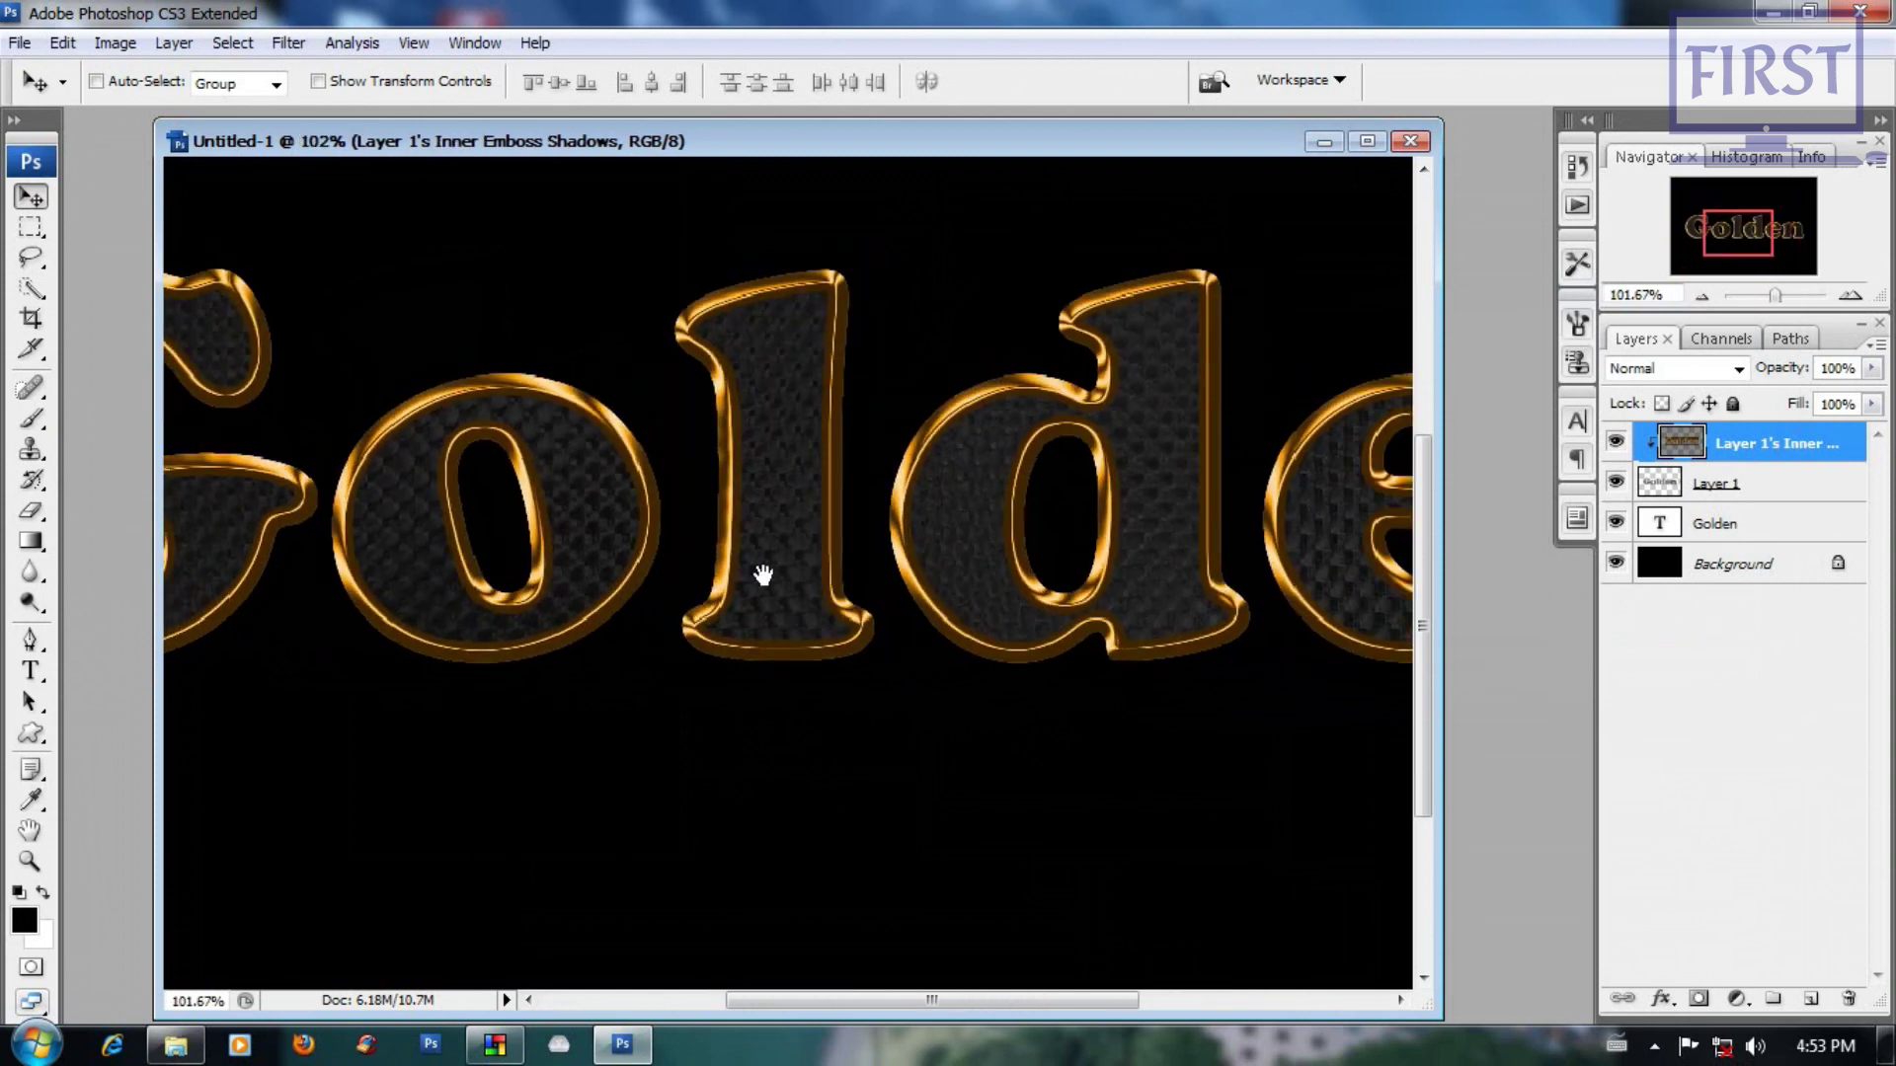
scroll(572, 563, up, 1)
drag(1104, 601, 1039, 580)
scroll(1039, 581, down, 1)
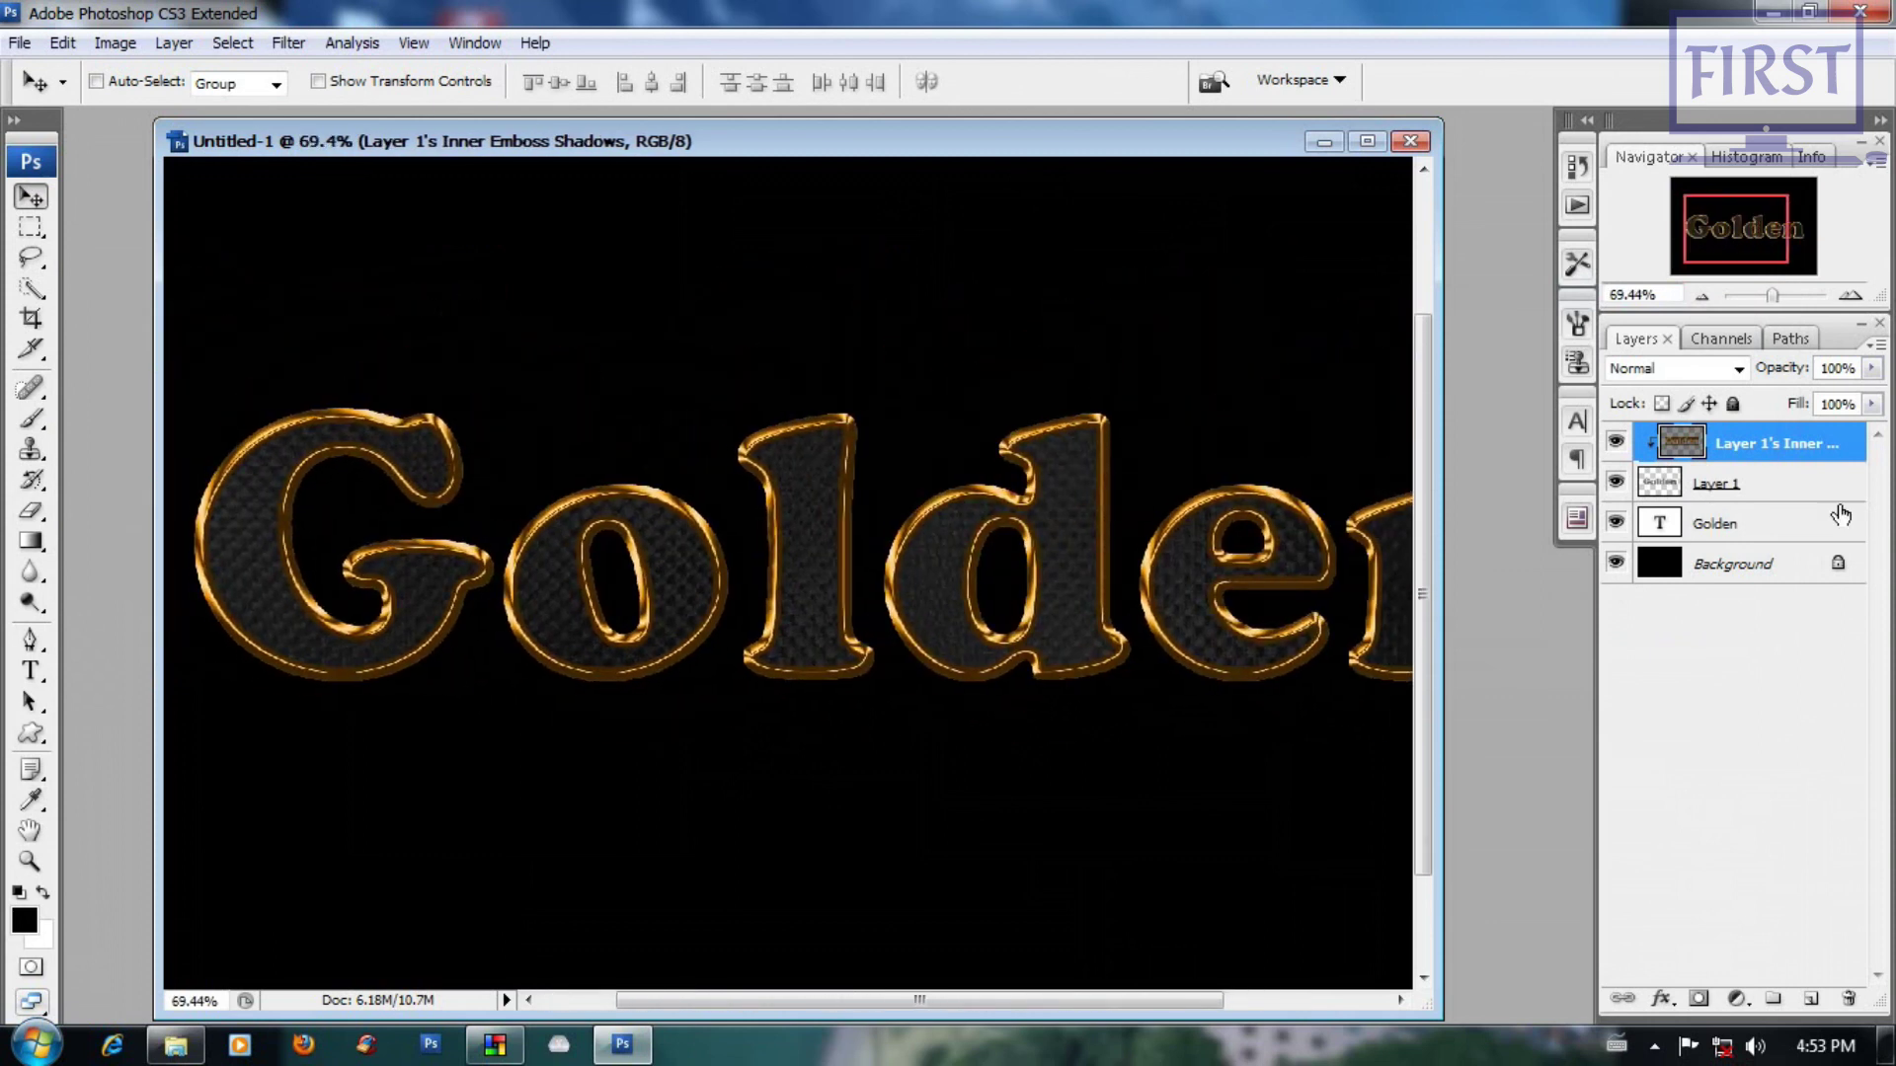
click(1764, 491)
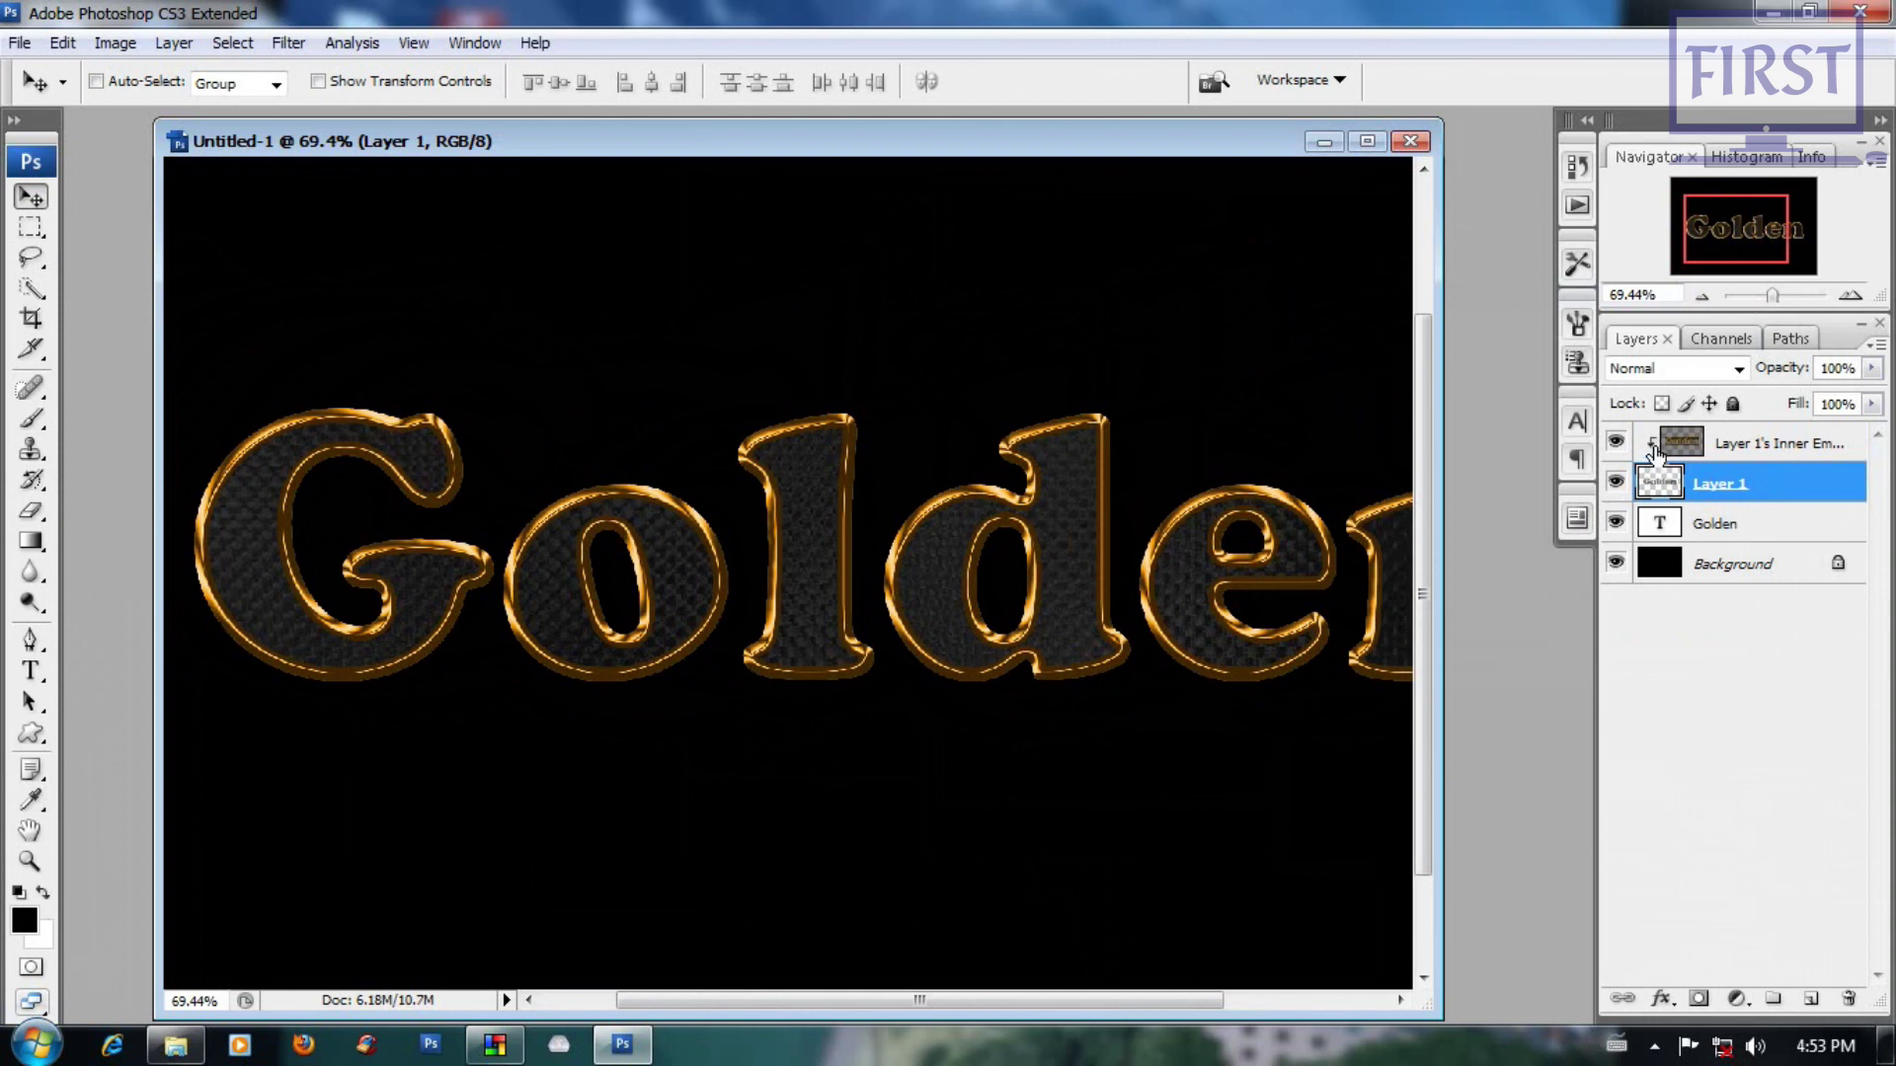
click(1739, 460)
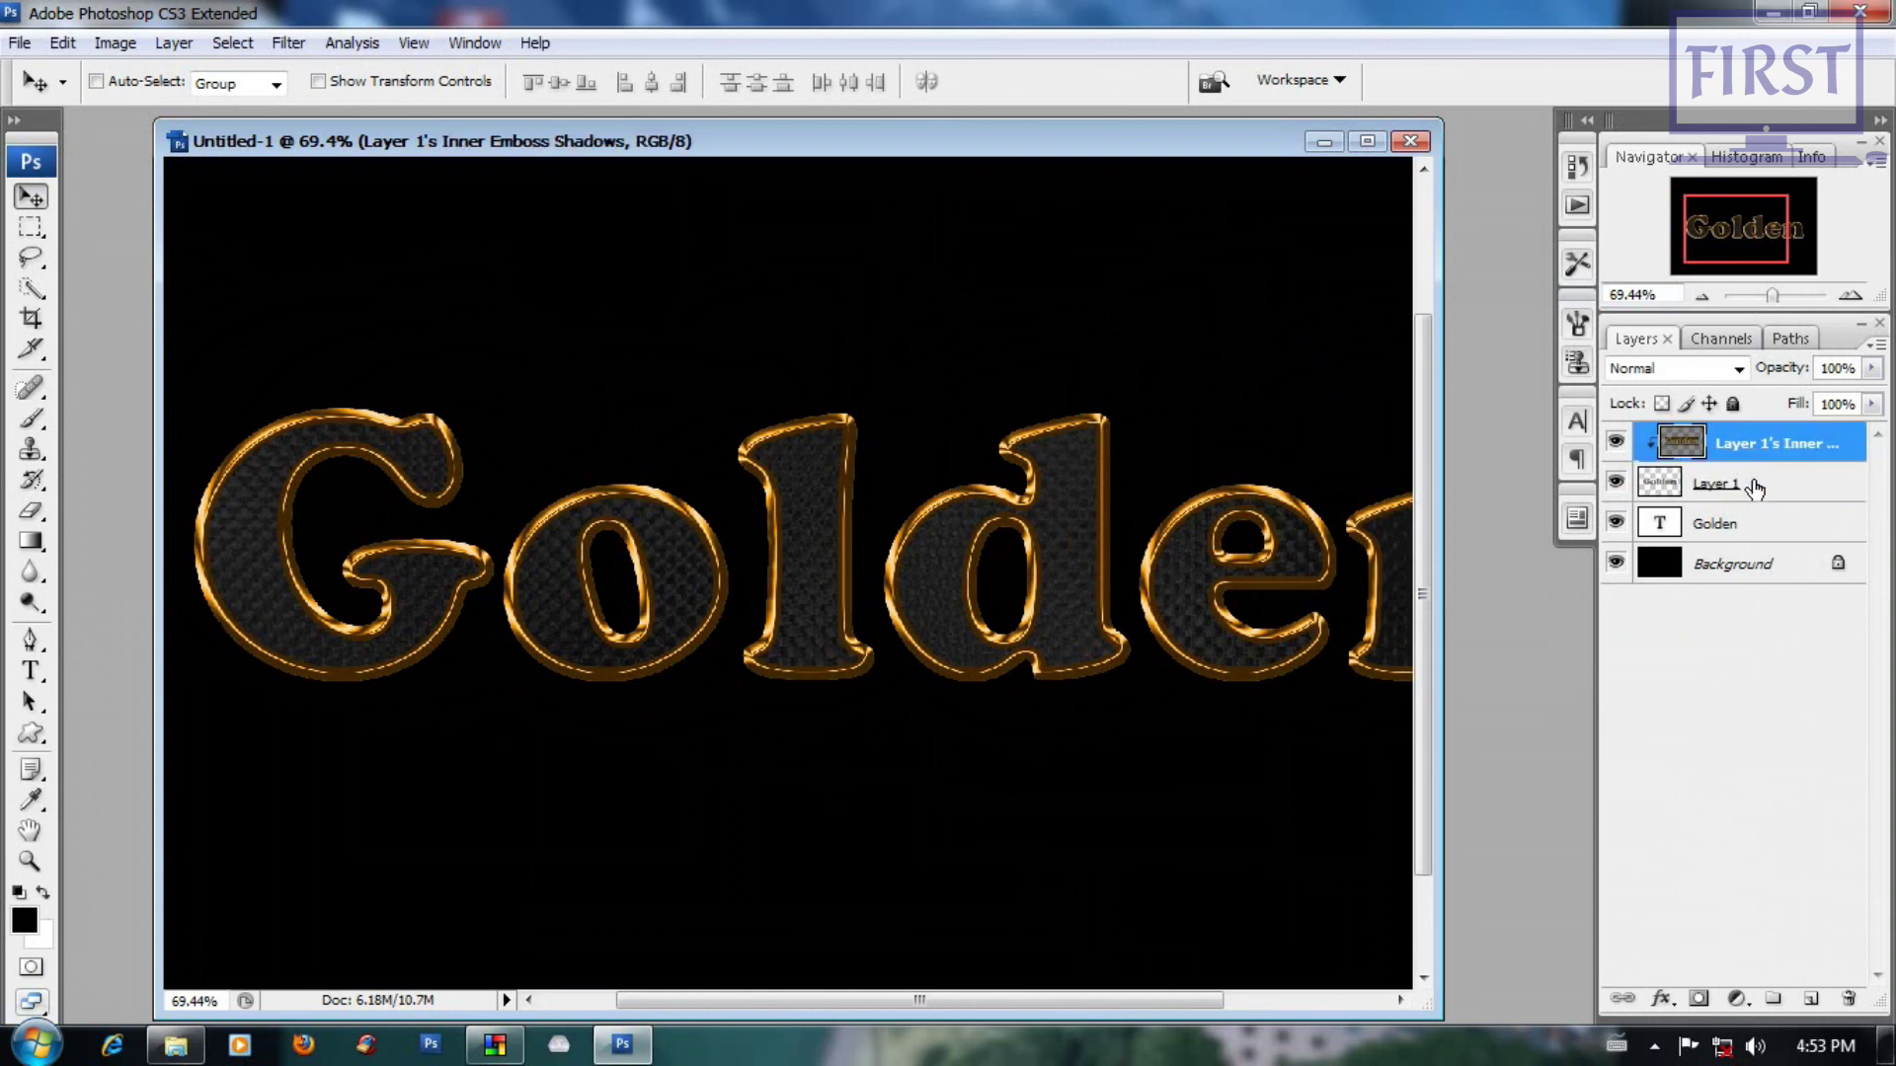
click(1753, 488)
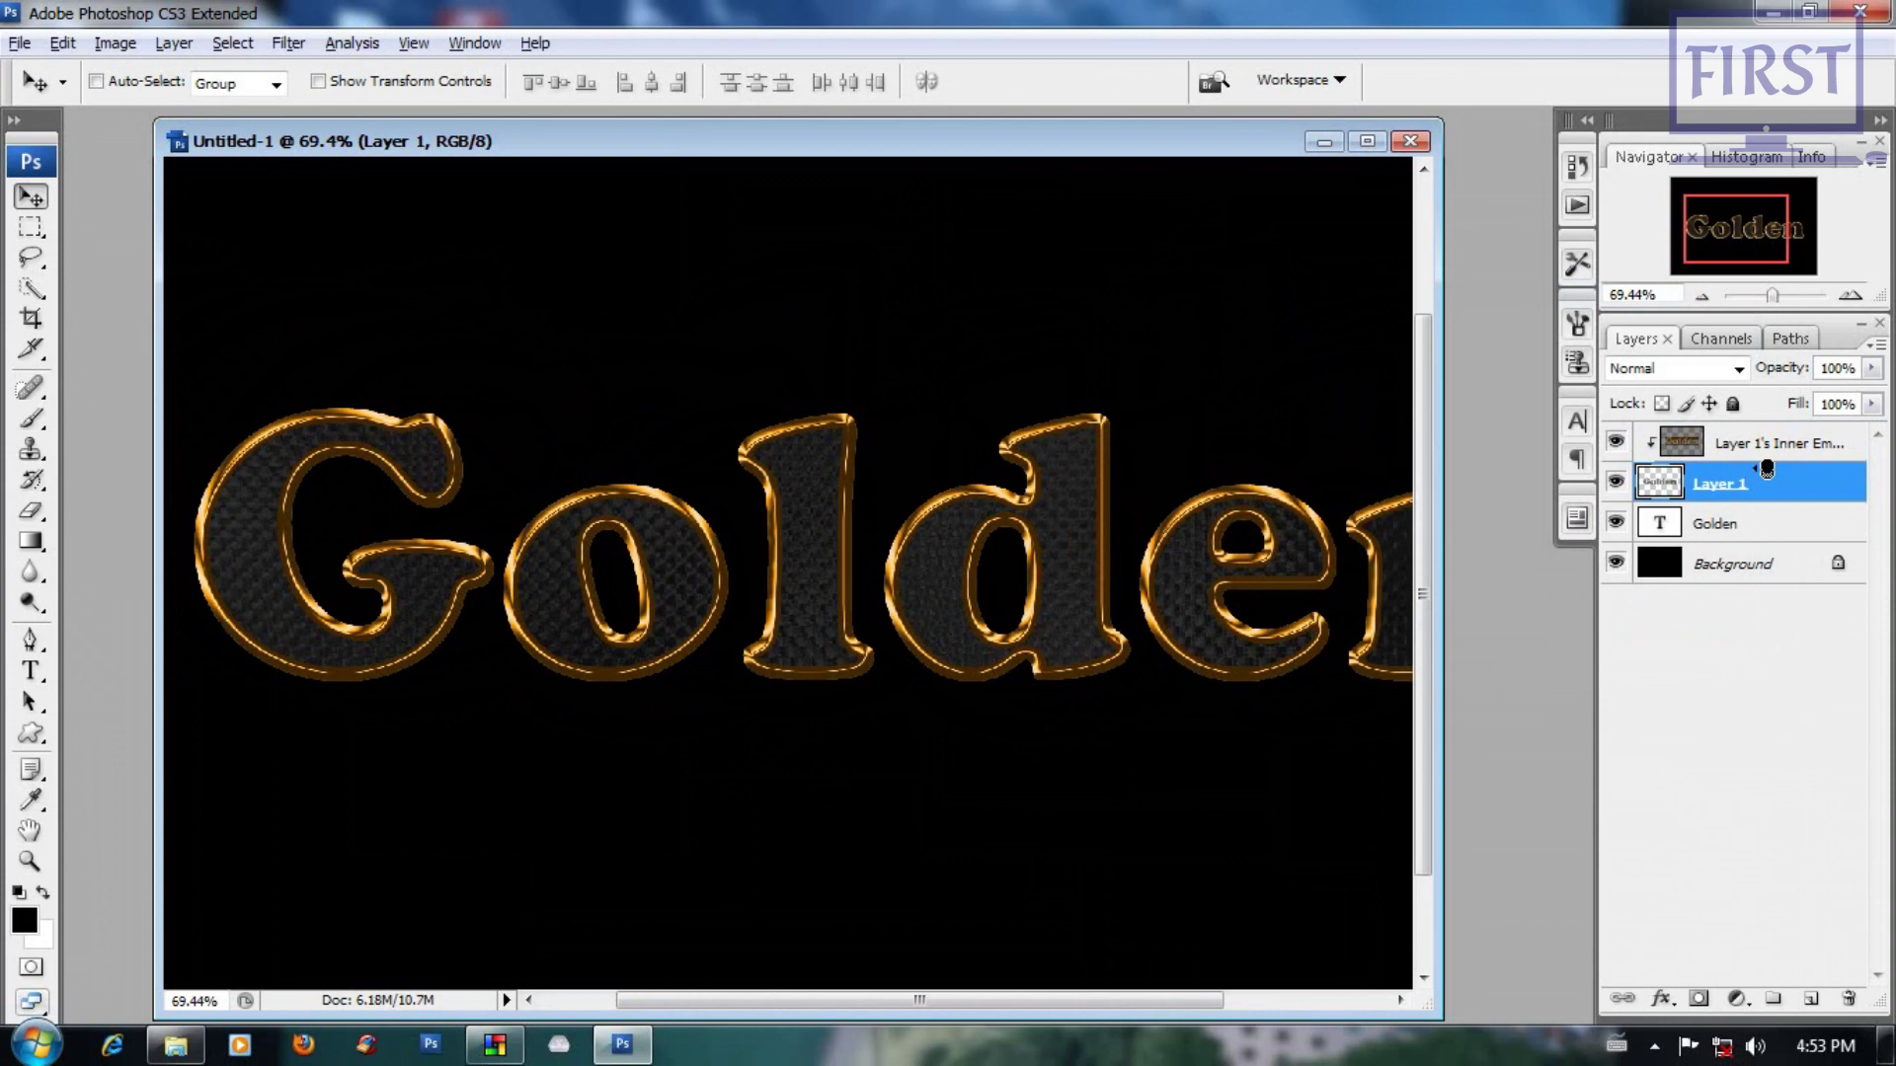
alt+click(1766, 464)
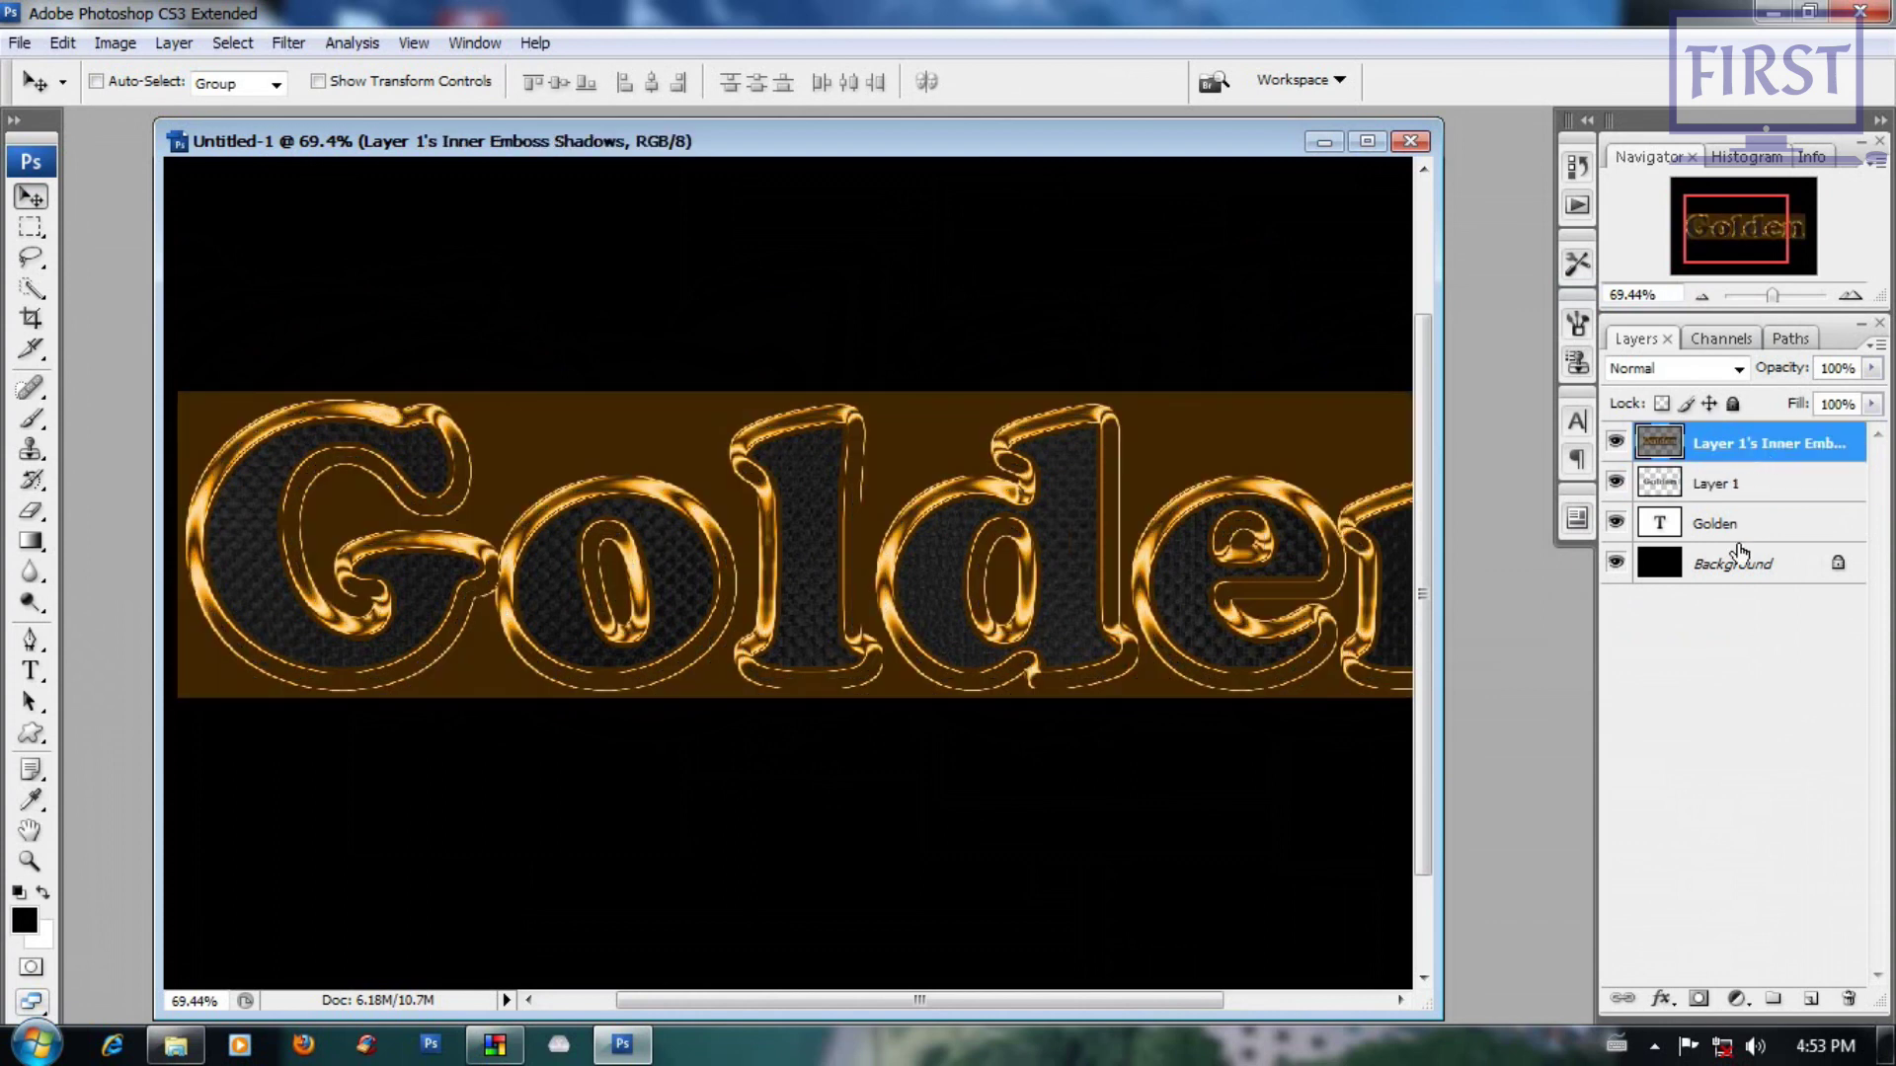
alt+click(1762, 463)
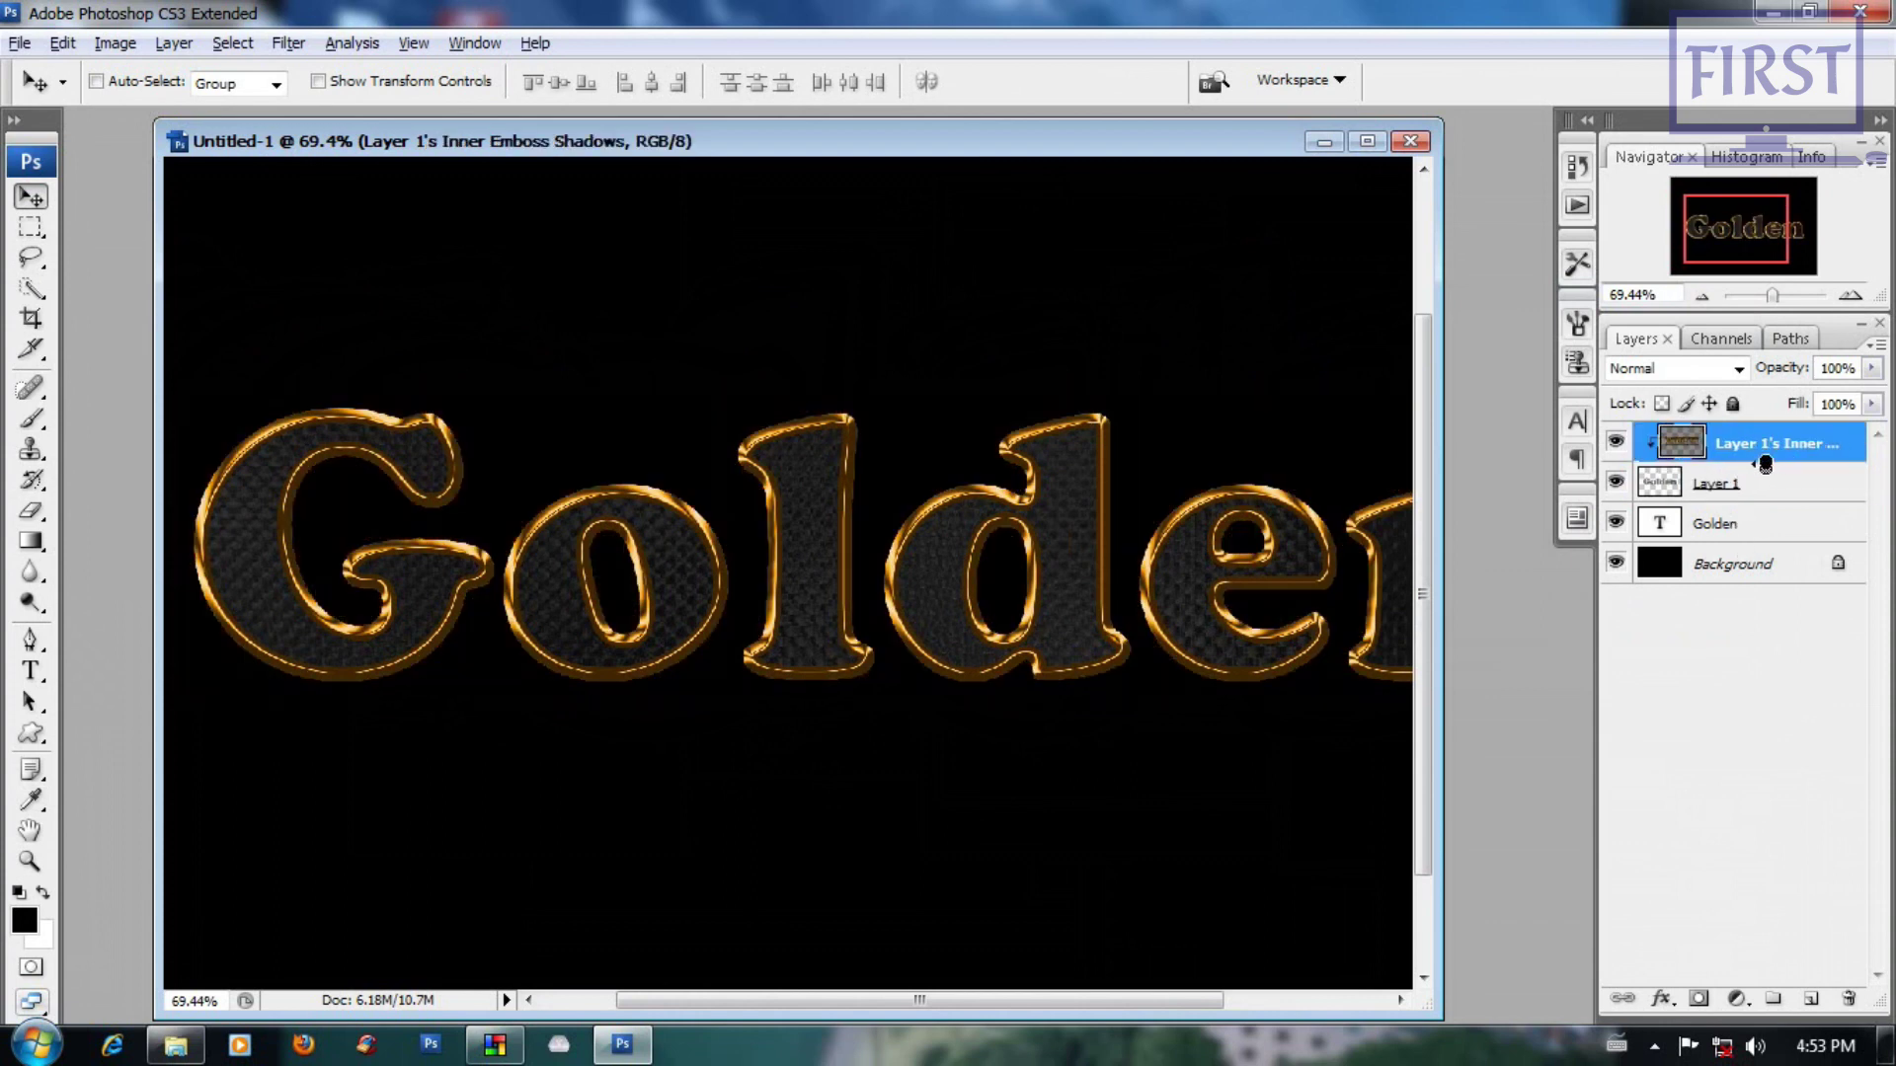
click(1678, 491)
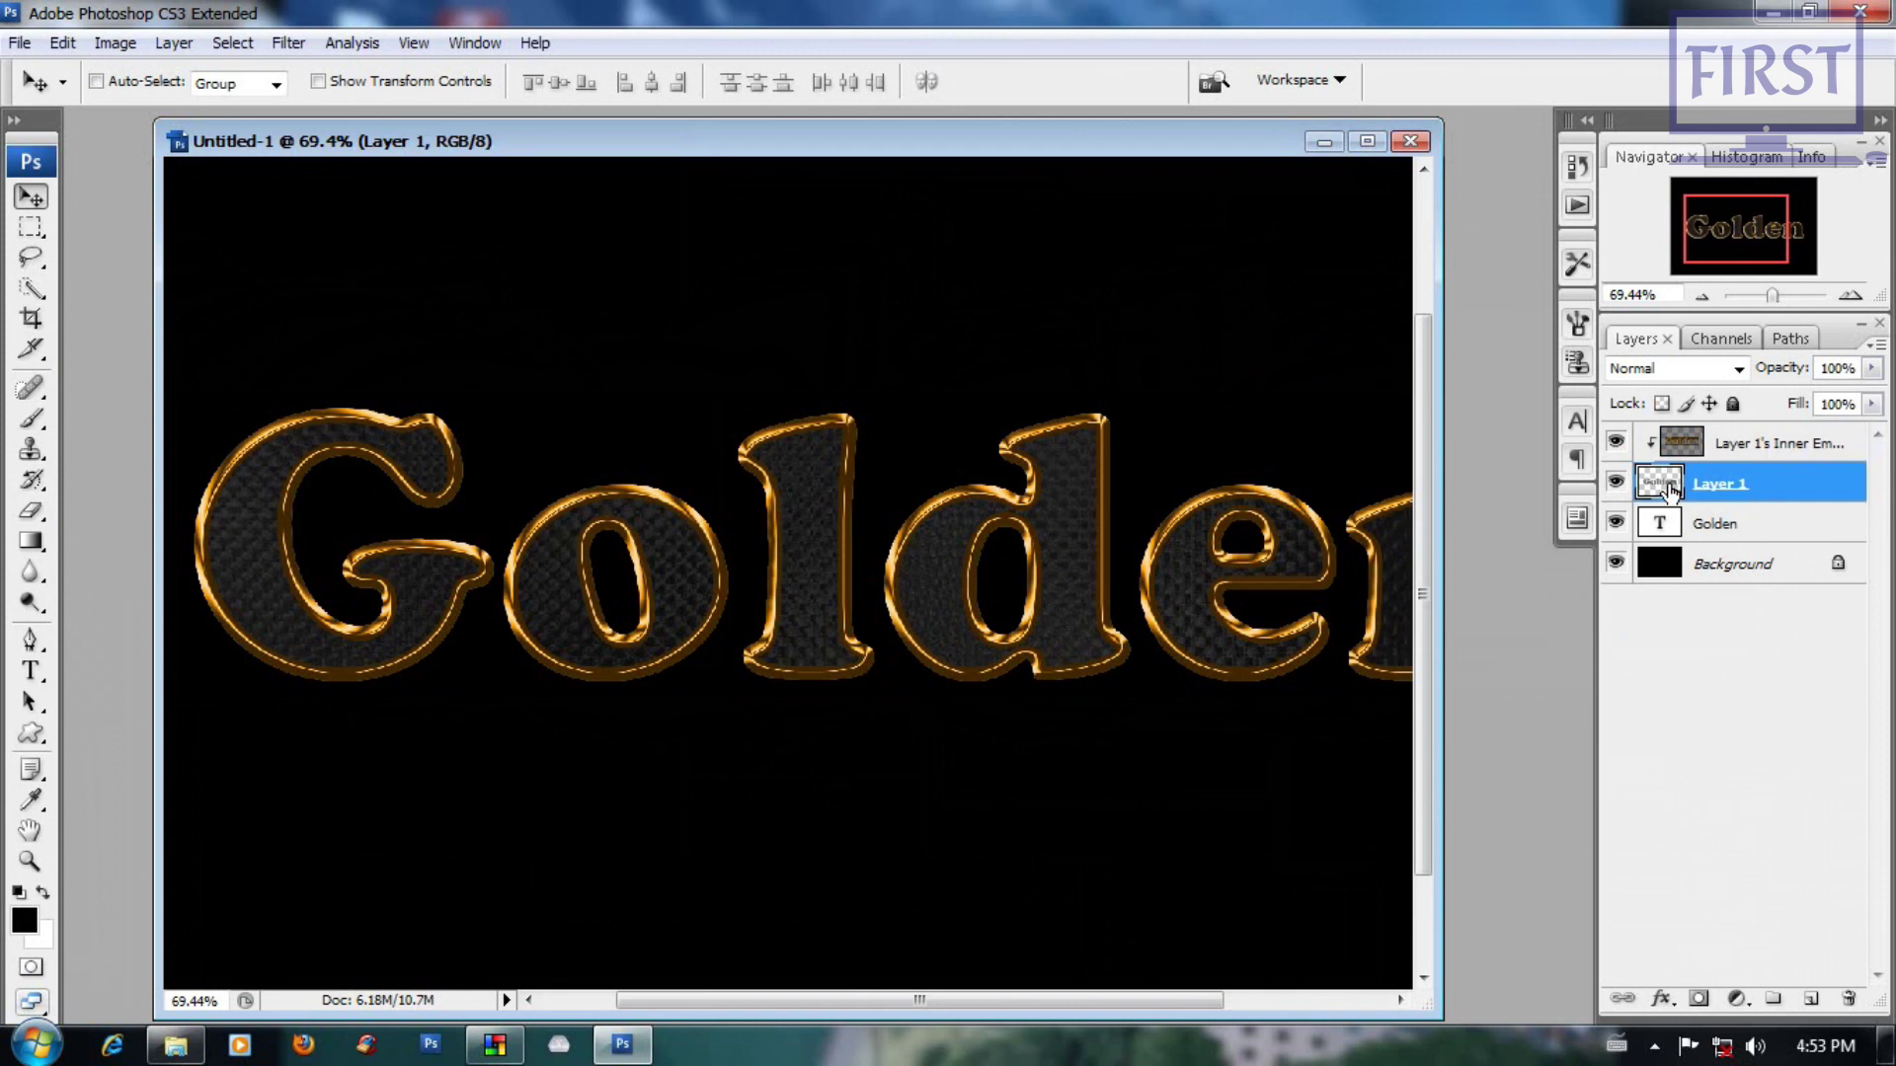
Step: Load the letter shapes as a selection and raise the Levels midtone to 2.05
ctrl+click(1665, 491)
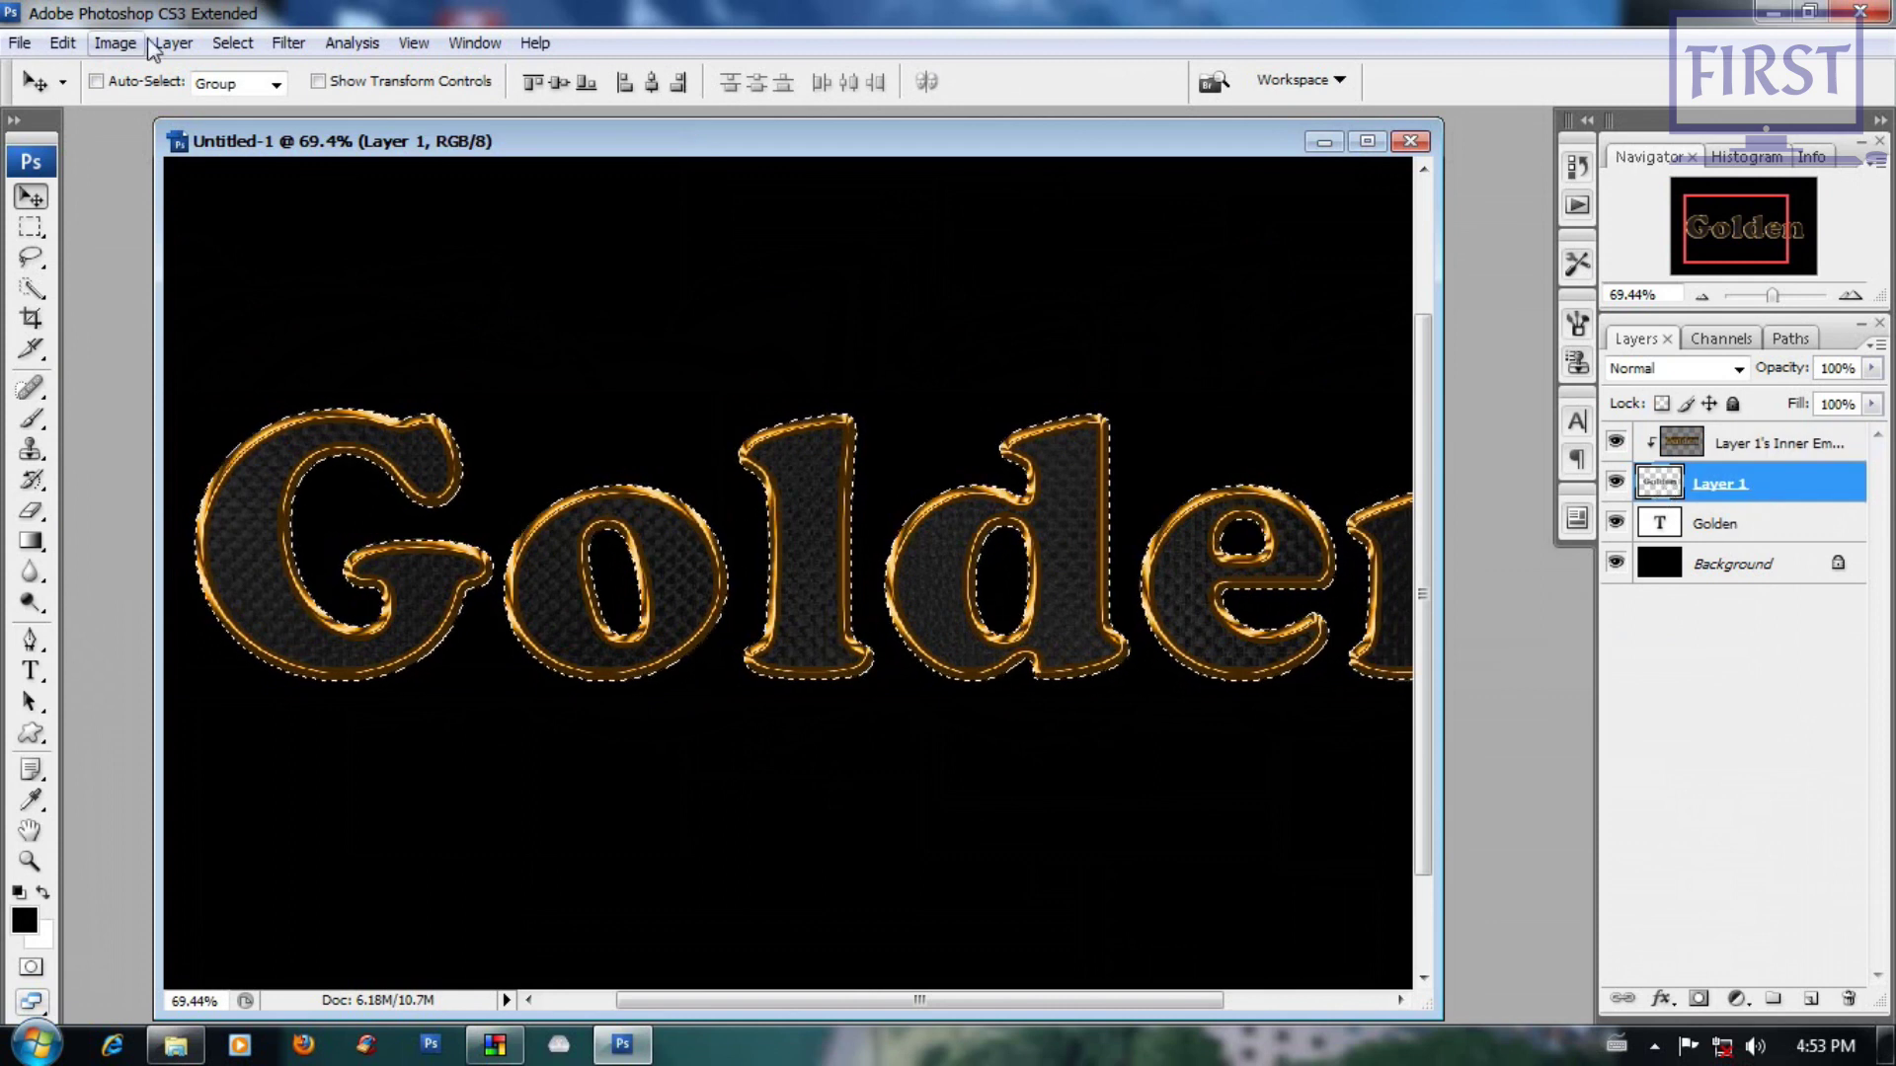
click(116, 44)
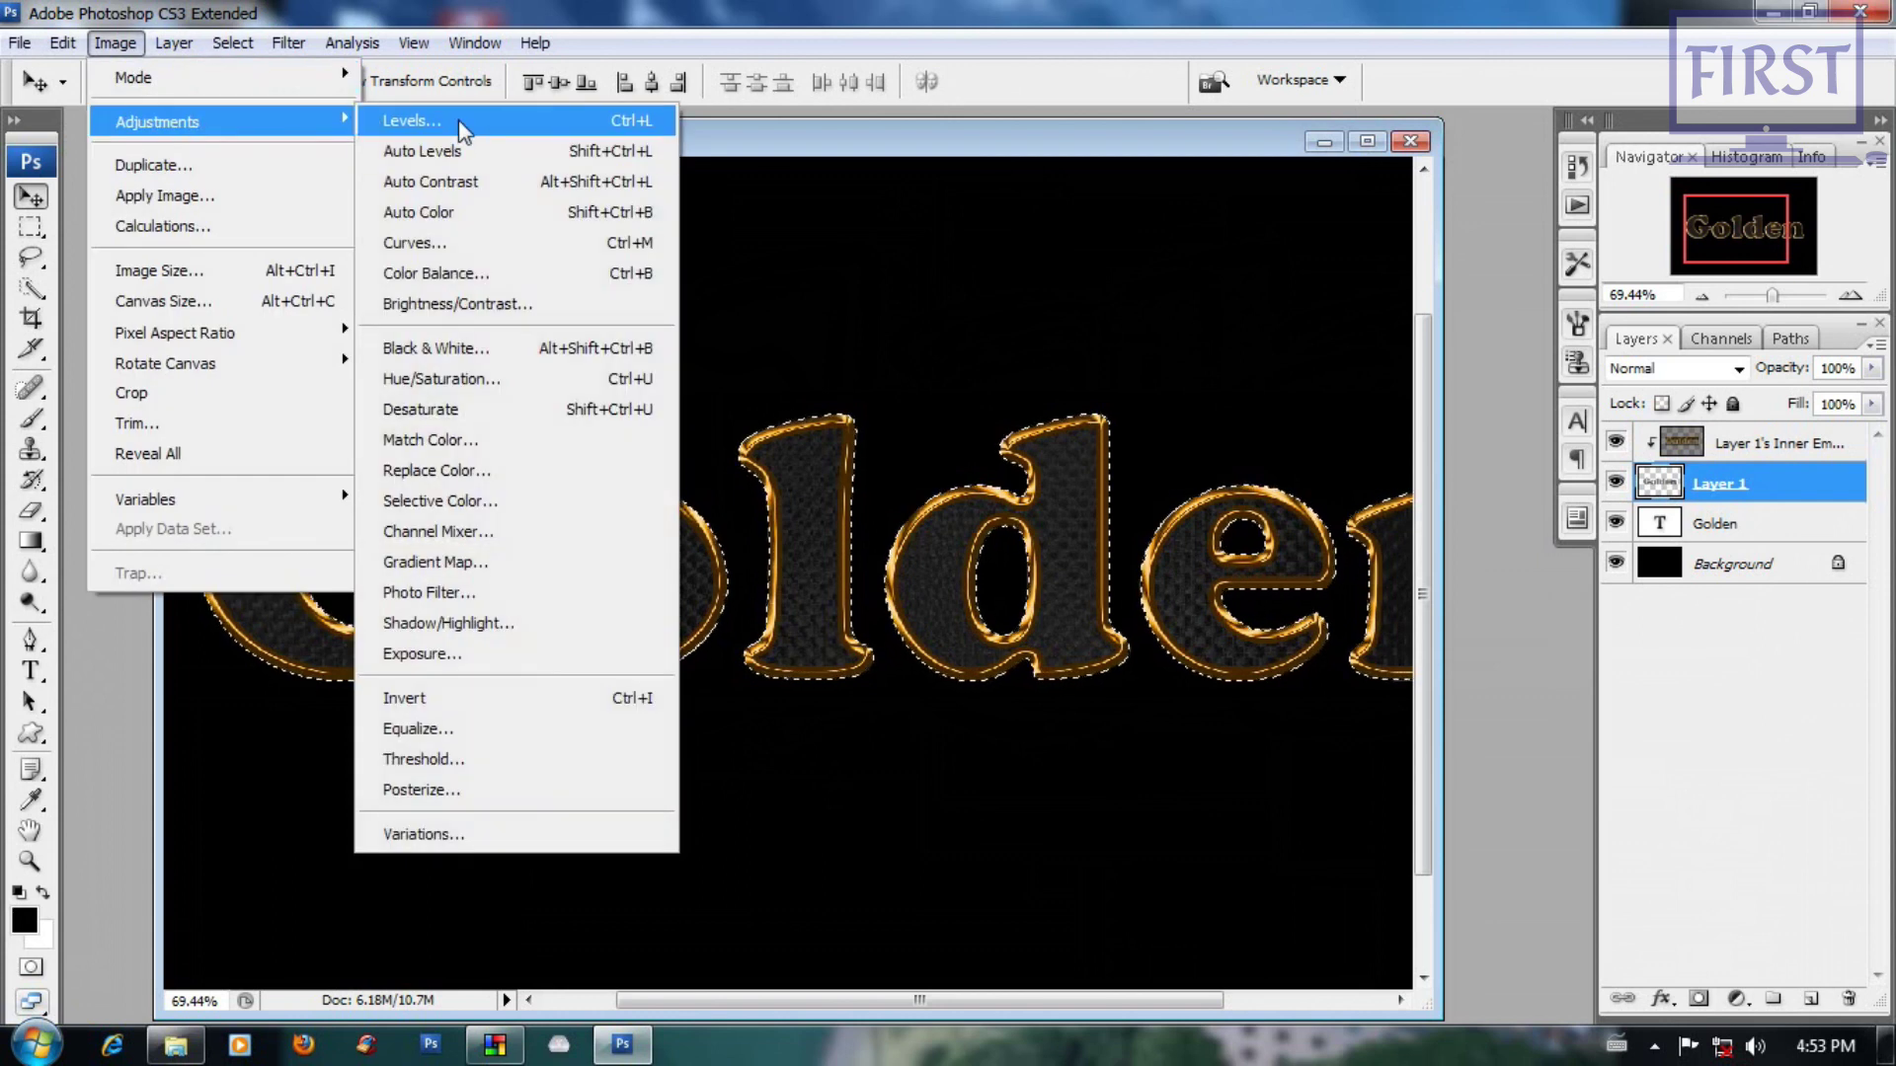
mouse_move(157, 122)
click(425, 120)
mouse_move(1376, 525)
mouse_down()
mouse_move(1157, 520)
mouse_move(1285, 526)
mouse_up()
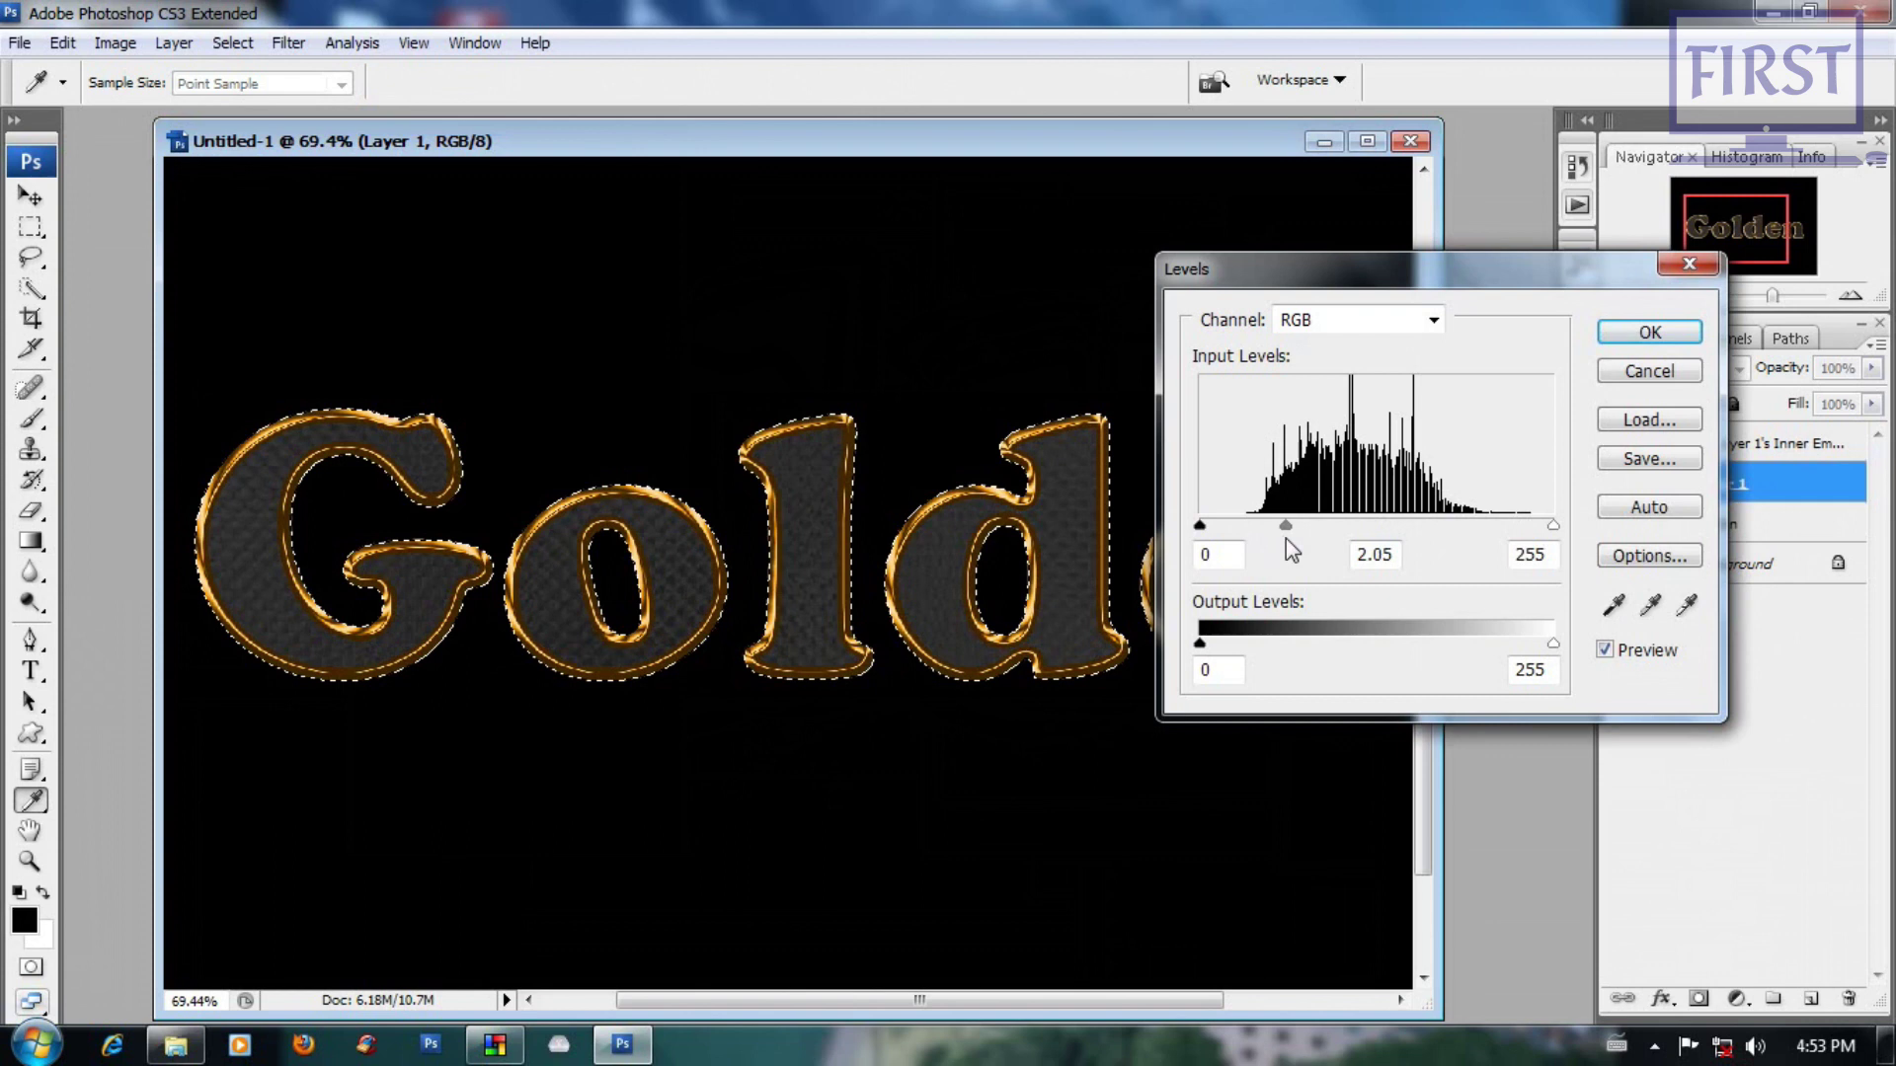
click(1648, 332)
key(v)
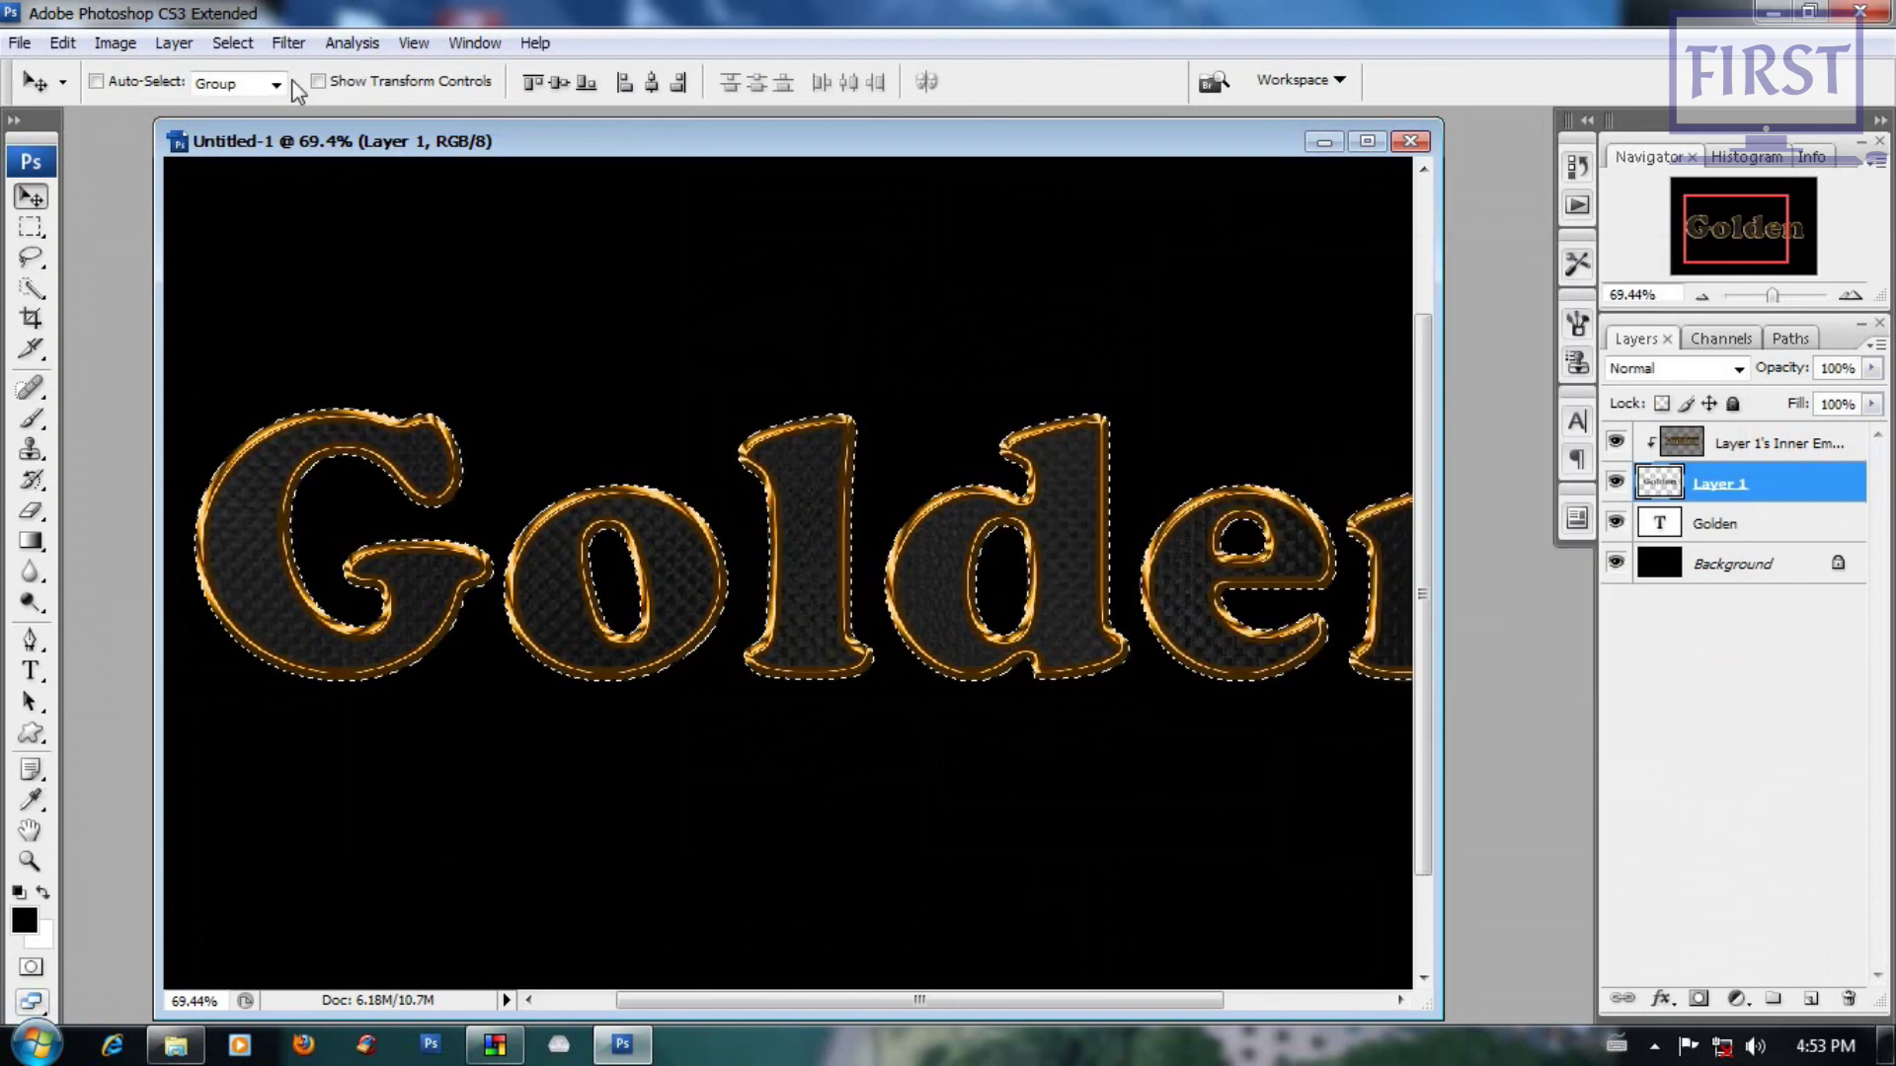
click(197, 44)
mouse_move(115, 44)
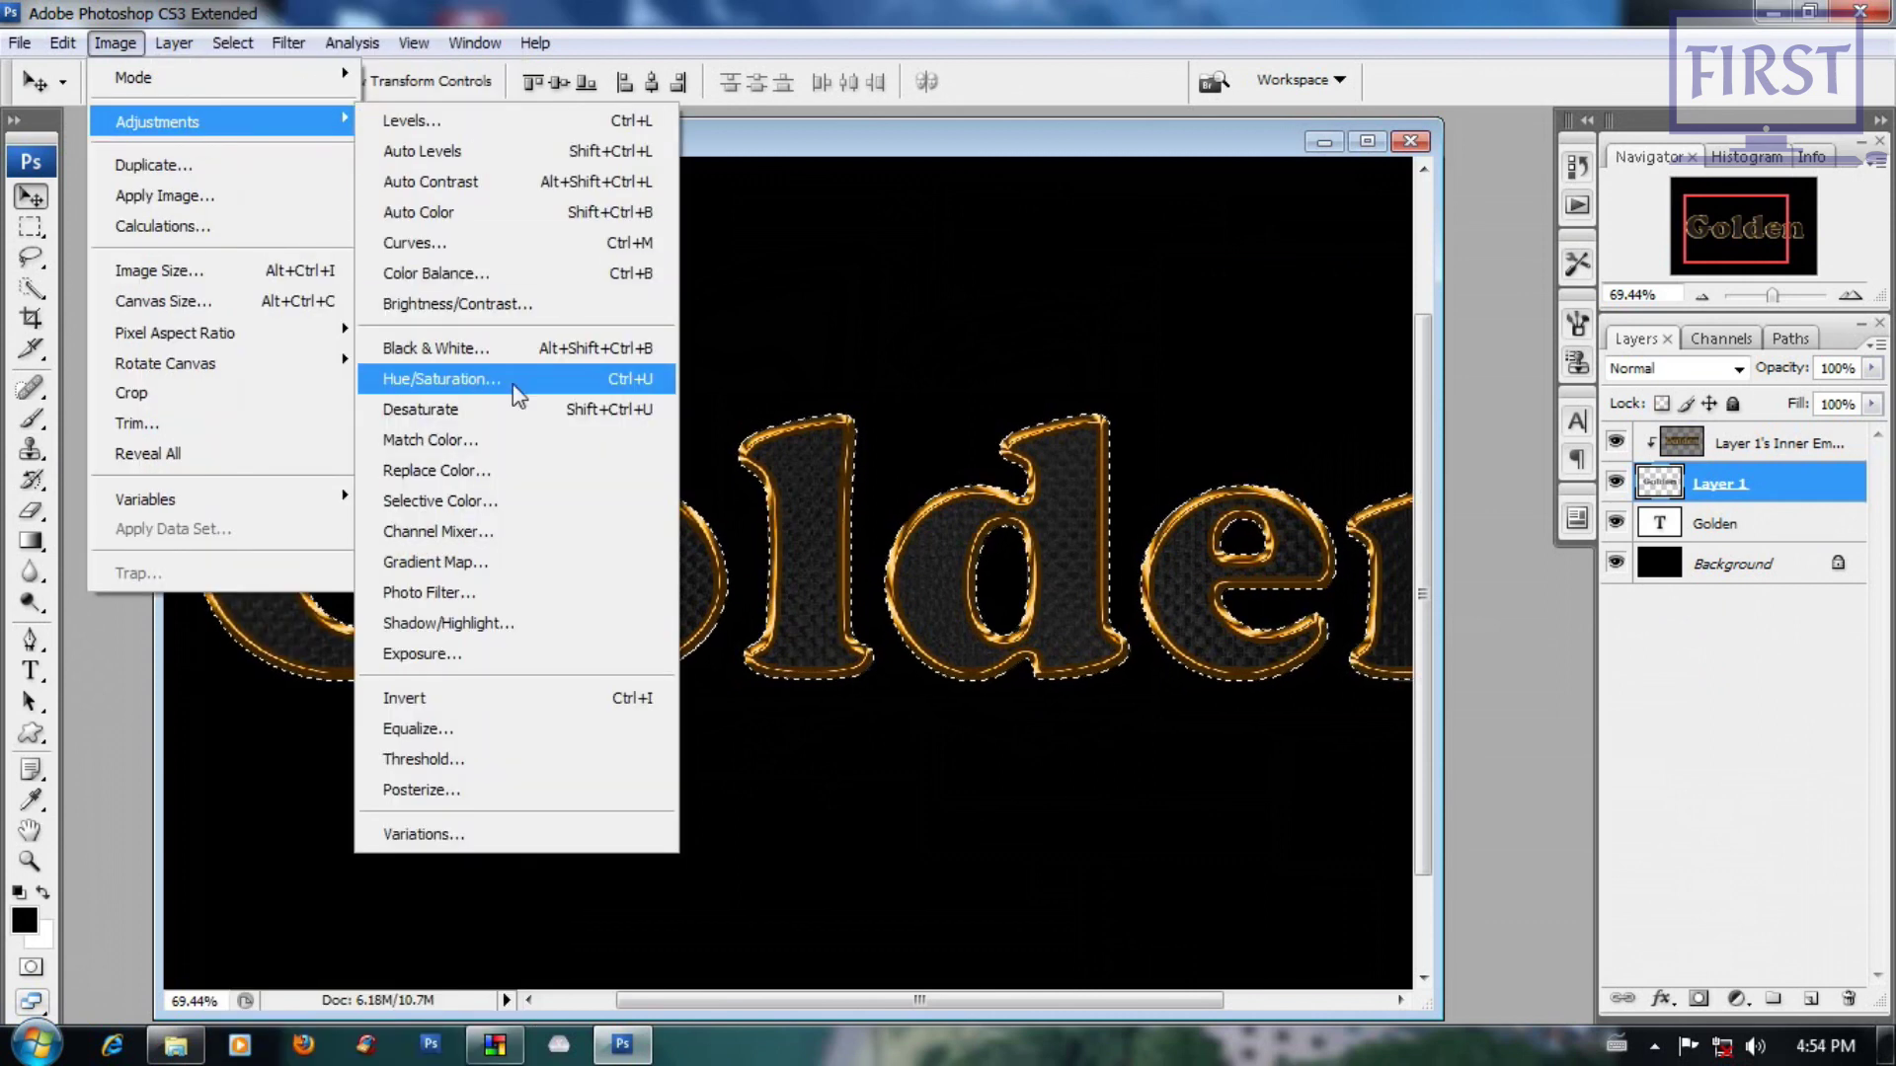
Step: Apply Brightness/Contrast with brightness +21 and contrast +100 to the letter fill
click(578, 305)
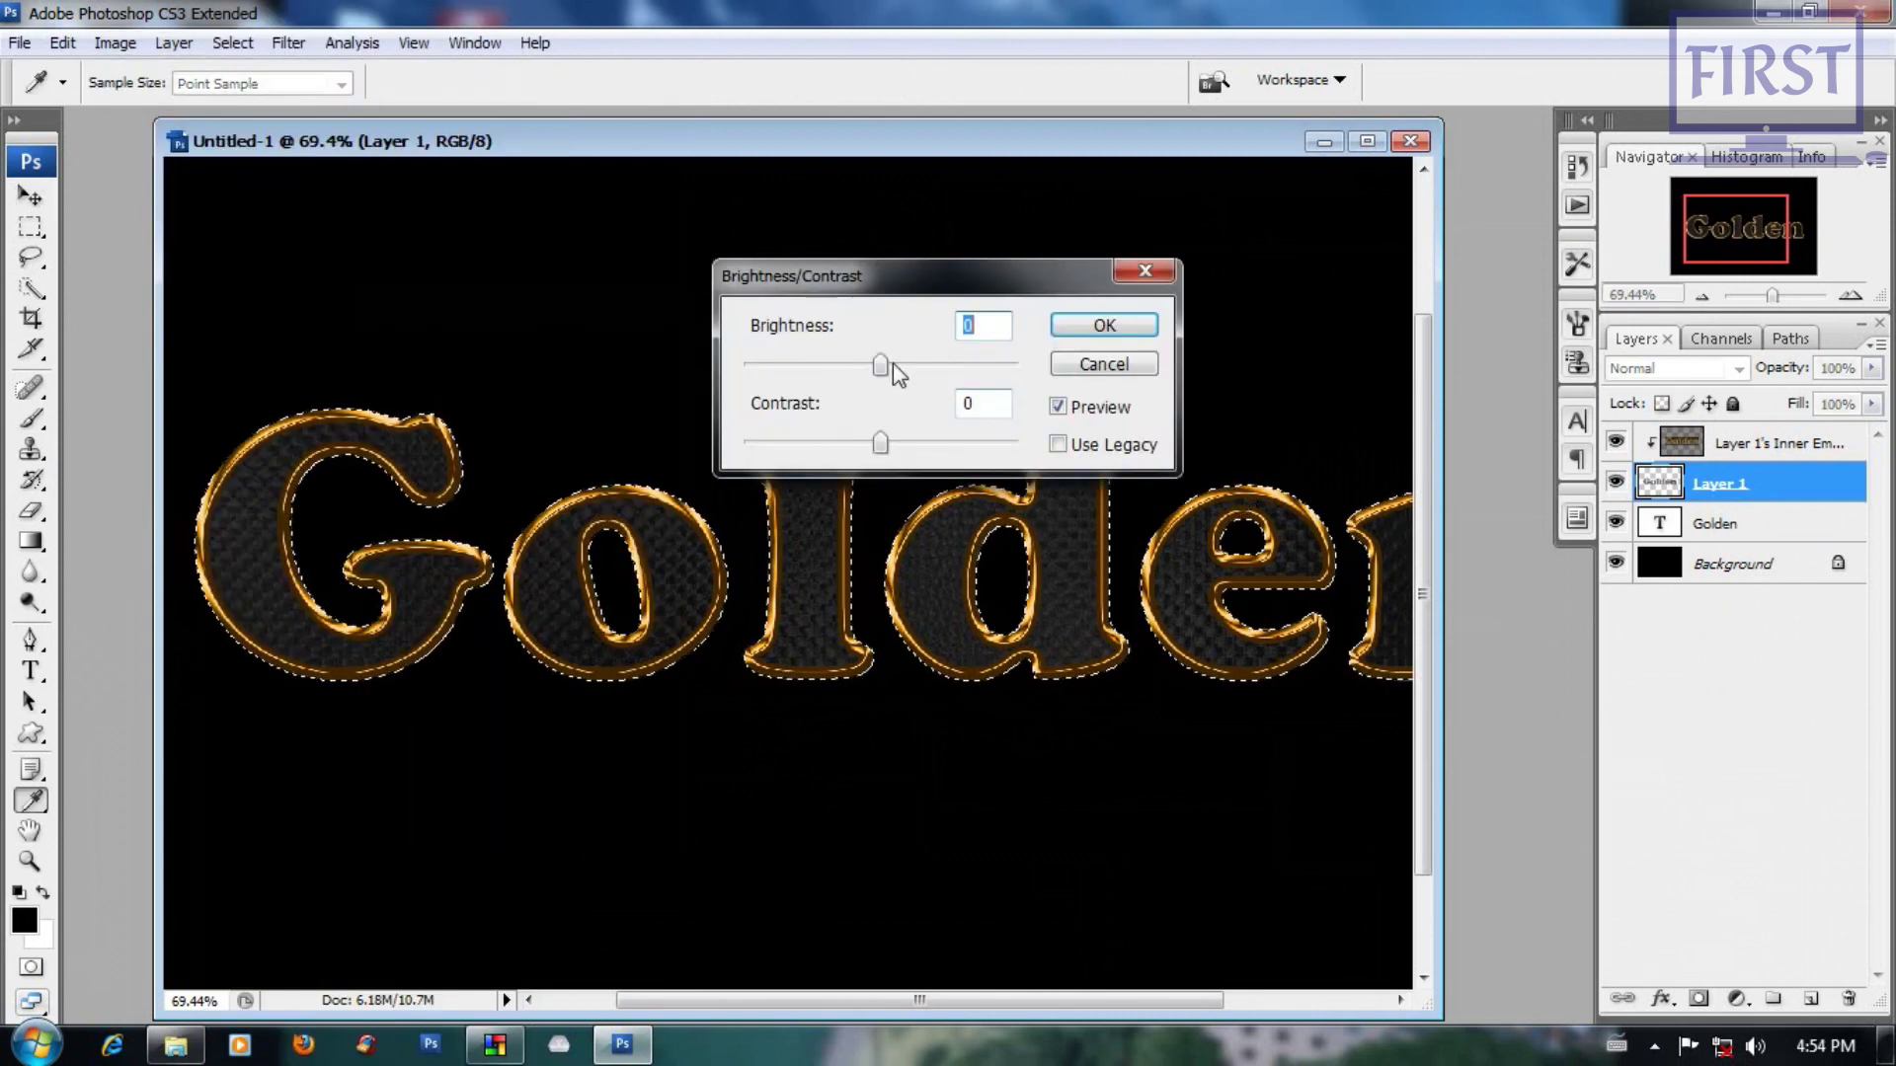
drag(879, 365, 945, 365)
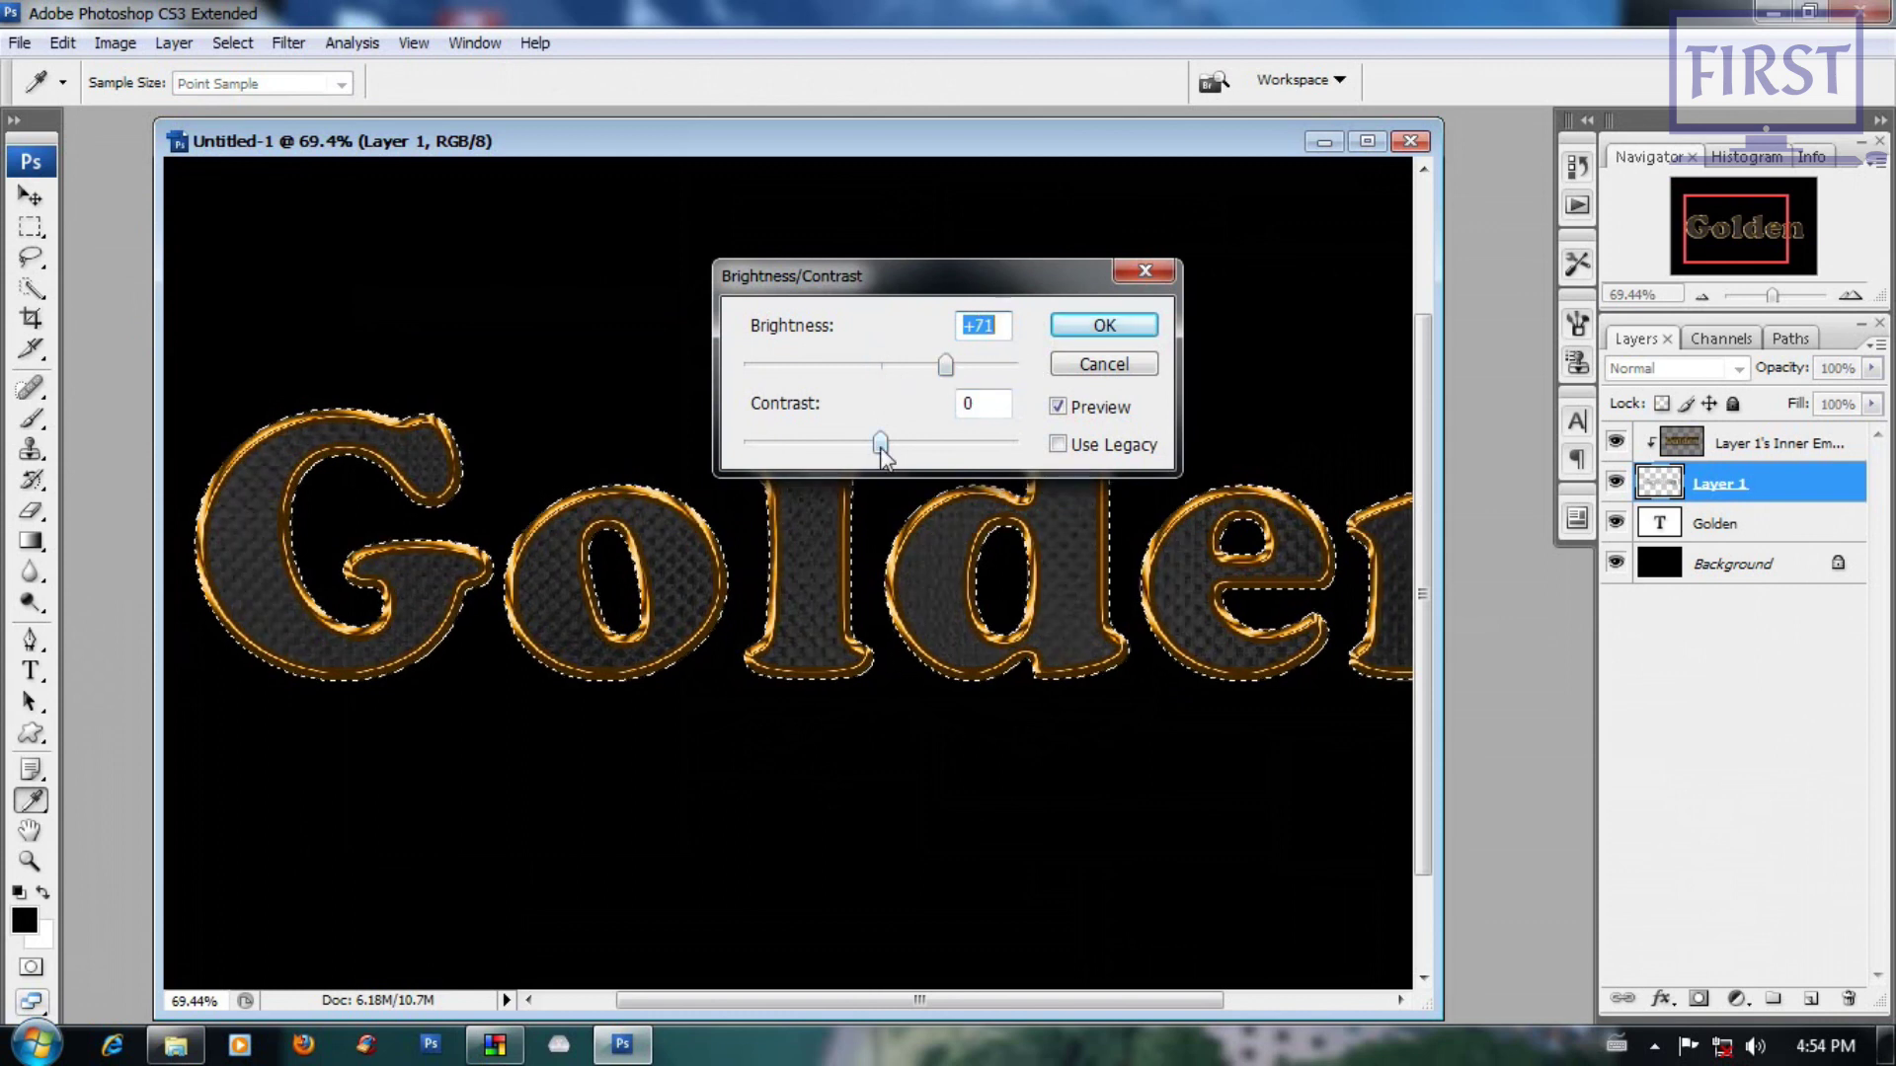
drag(880, 444, 1020, 445)
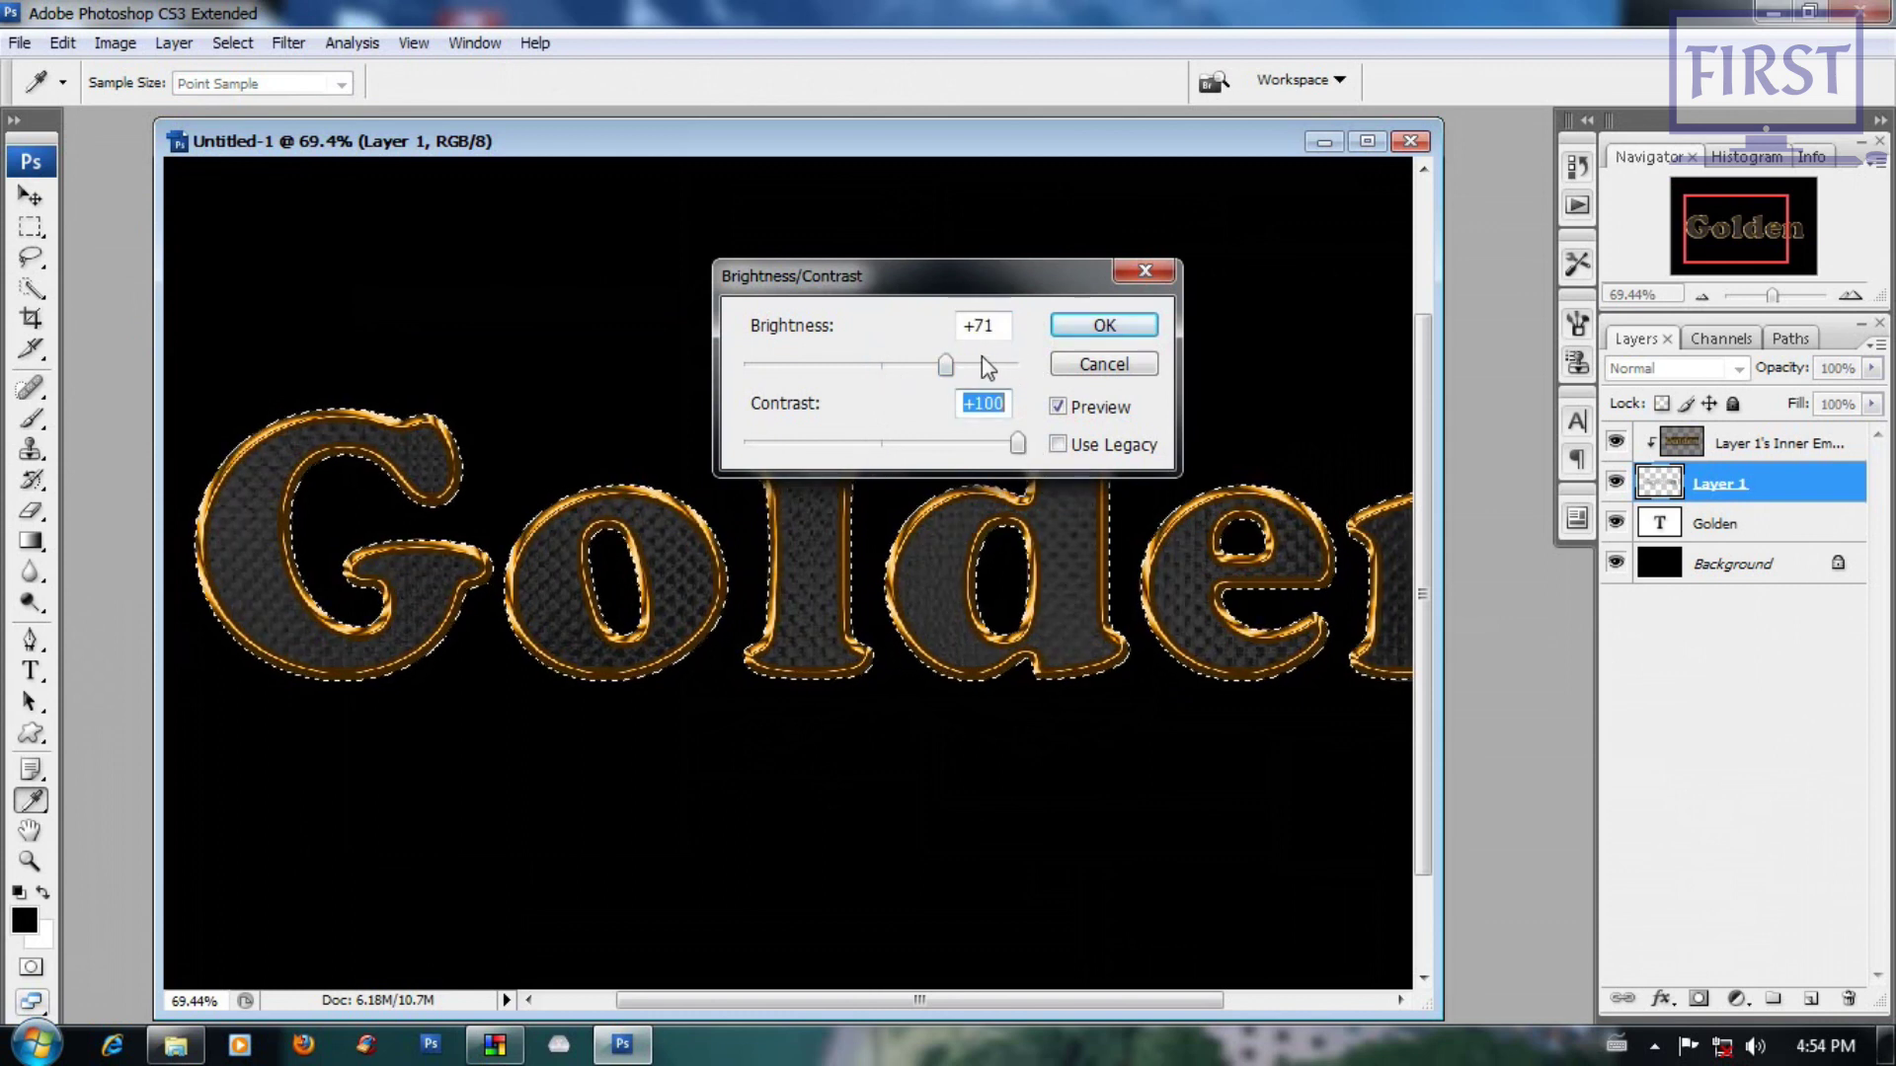
drag(953, 373, 905, 388)
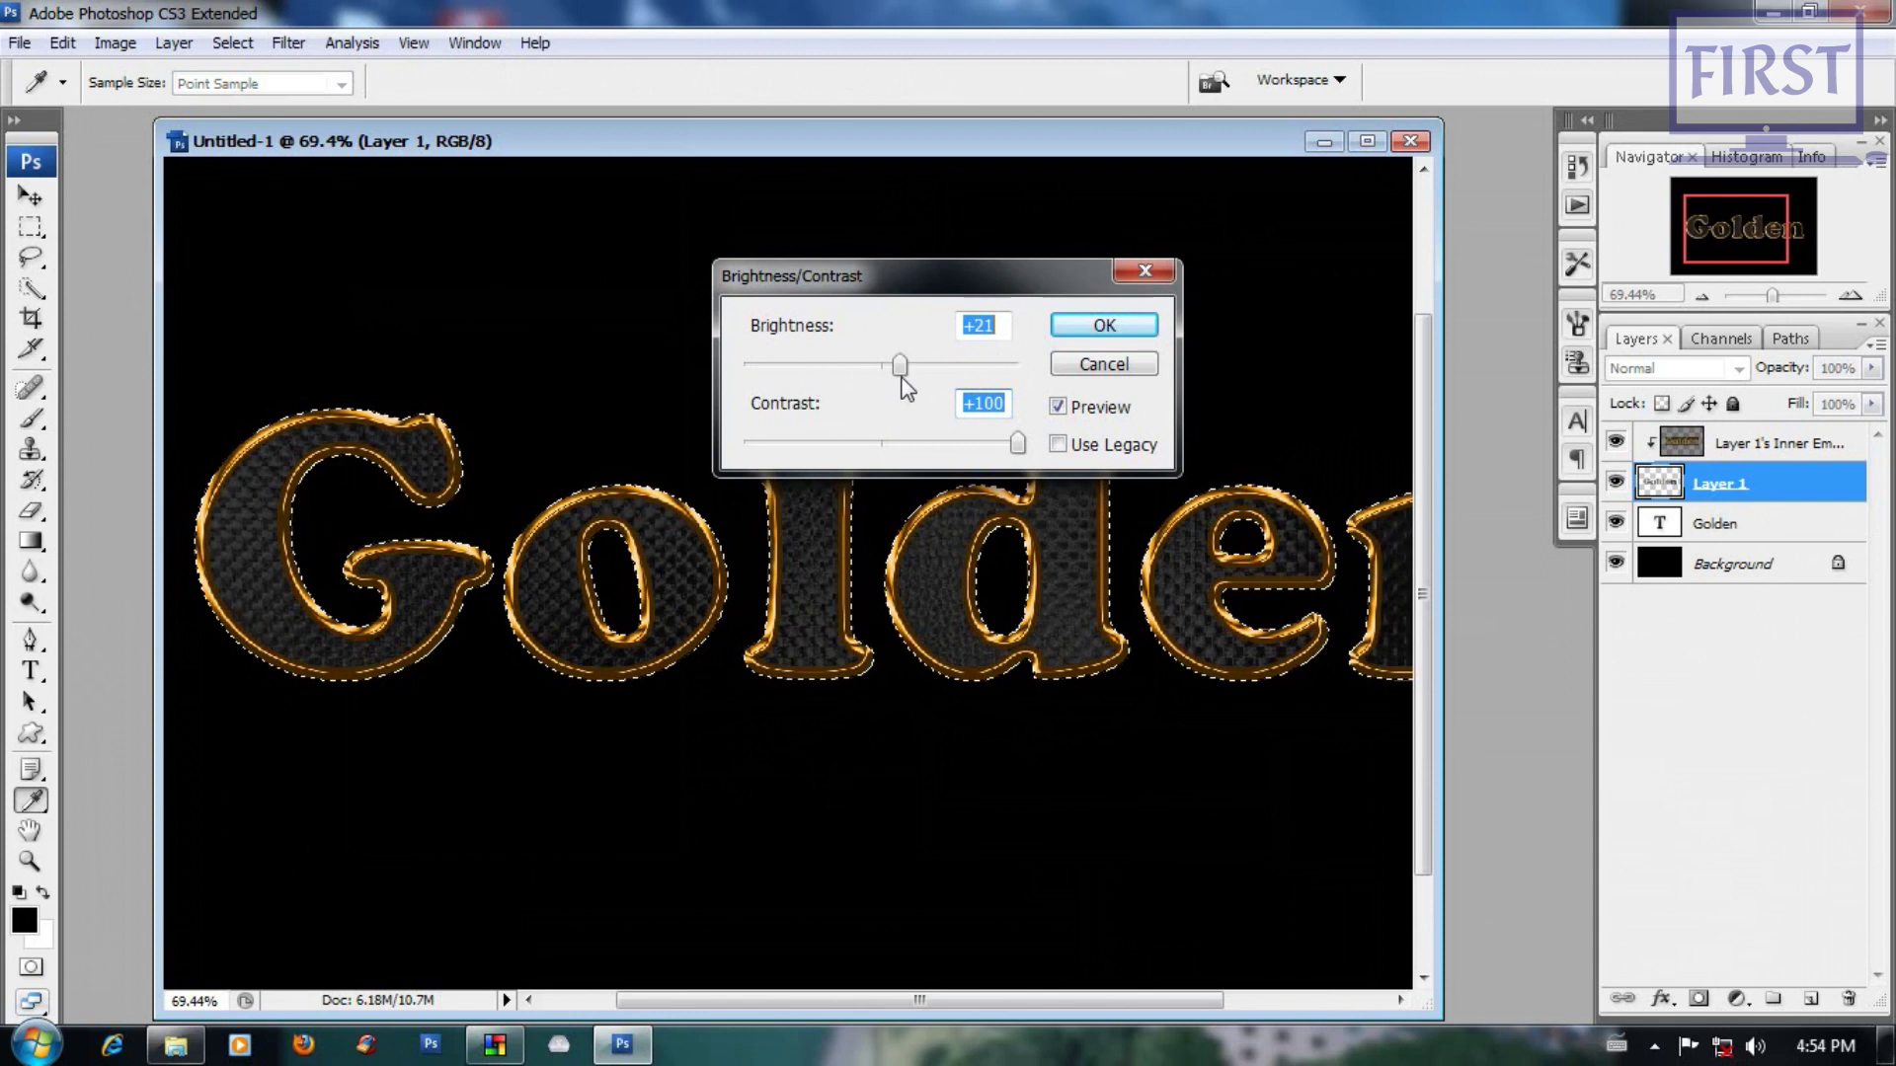
click(1104, 325)
Step: Deselect the Golden letters and fit the whole image in the window
key(v)
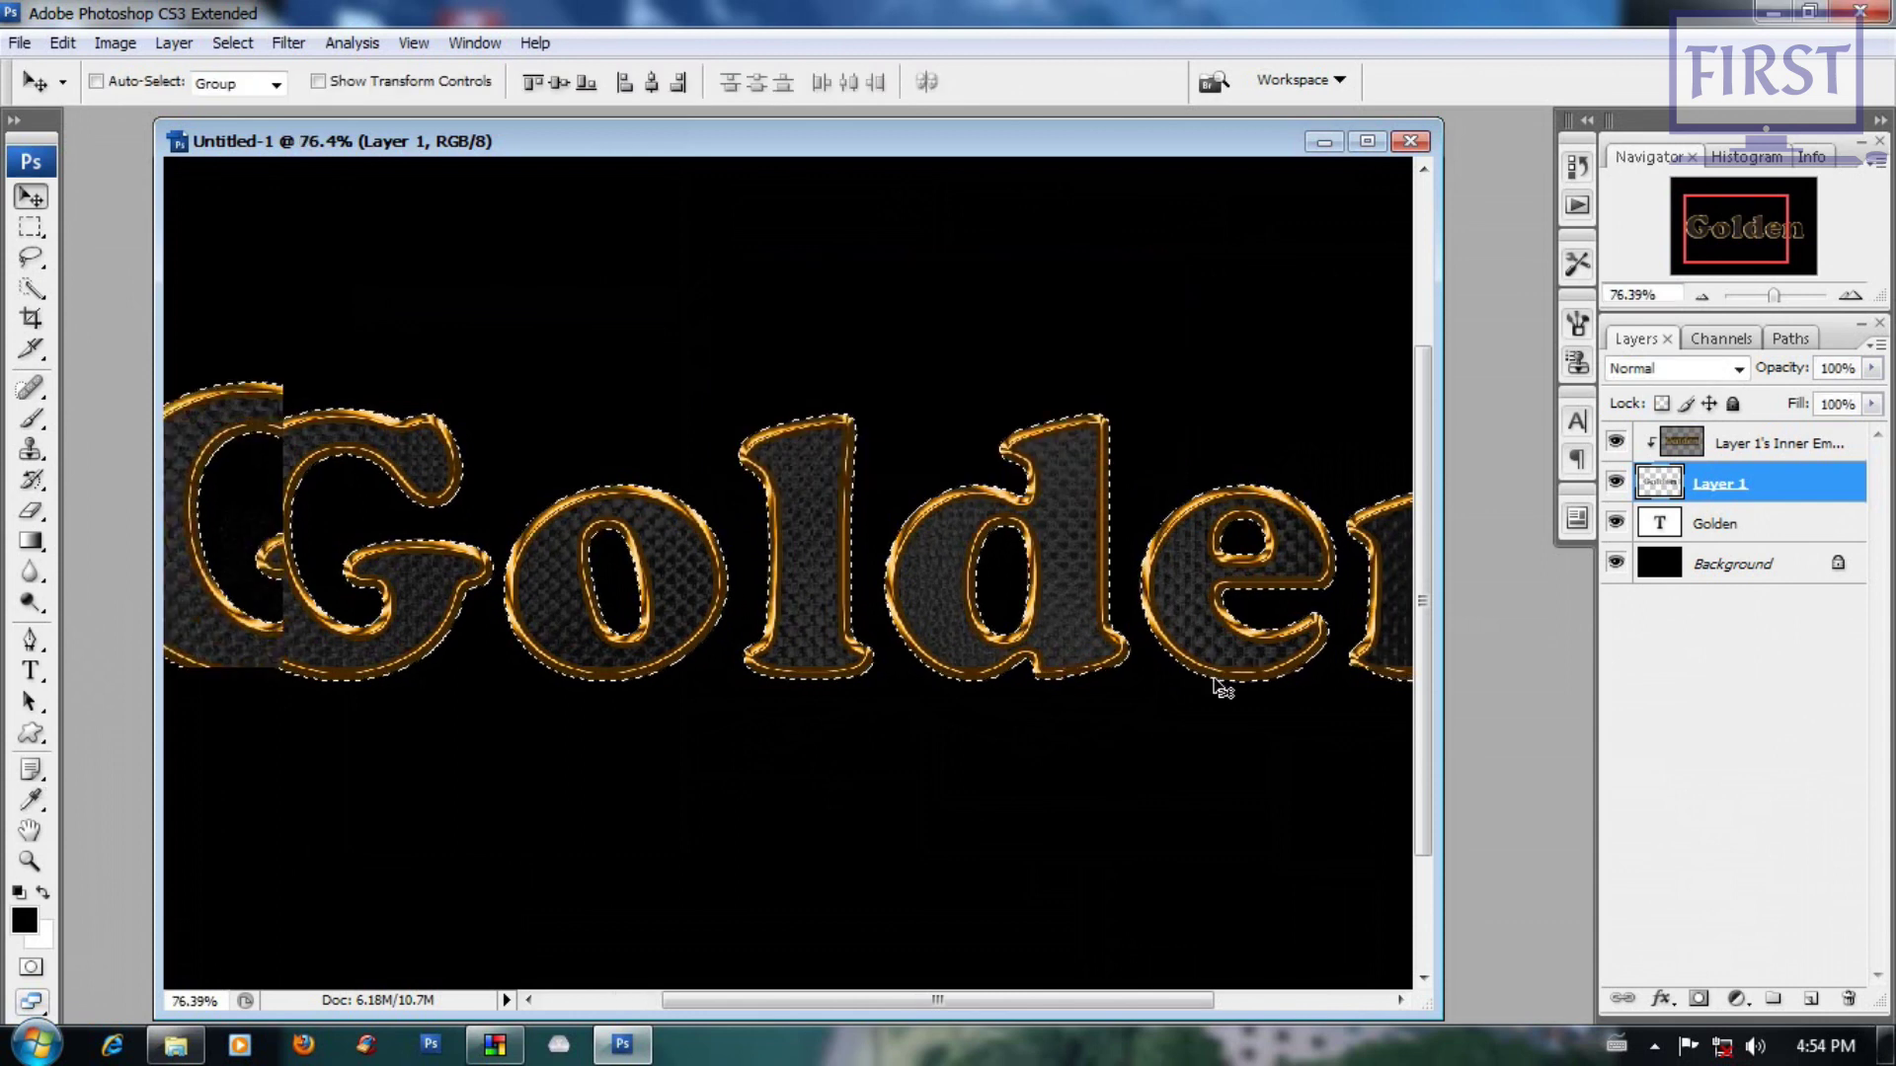
key(ctrl+0)
key(ctrl+0)
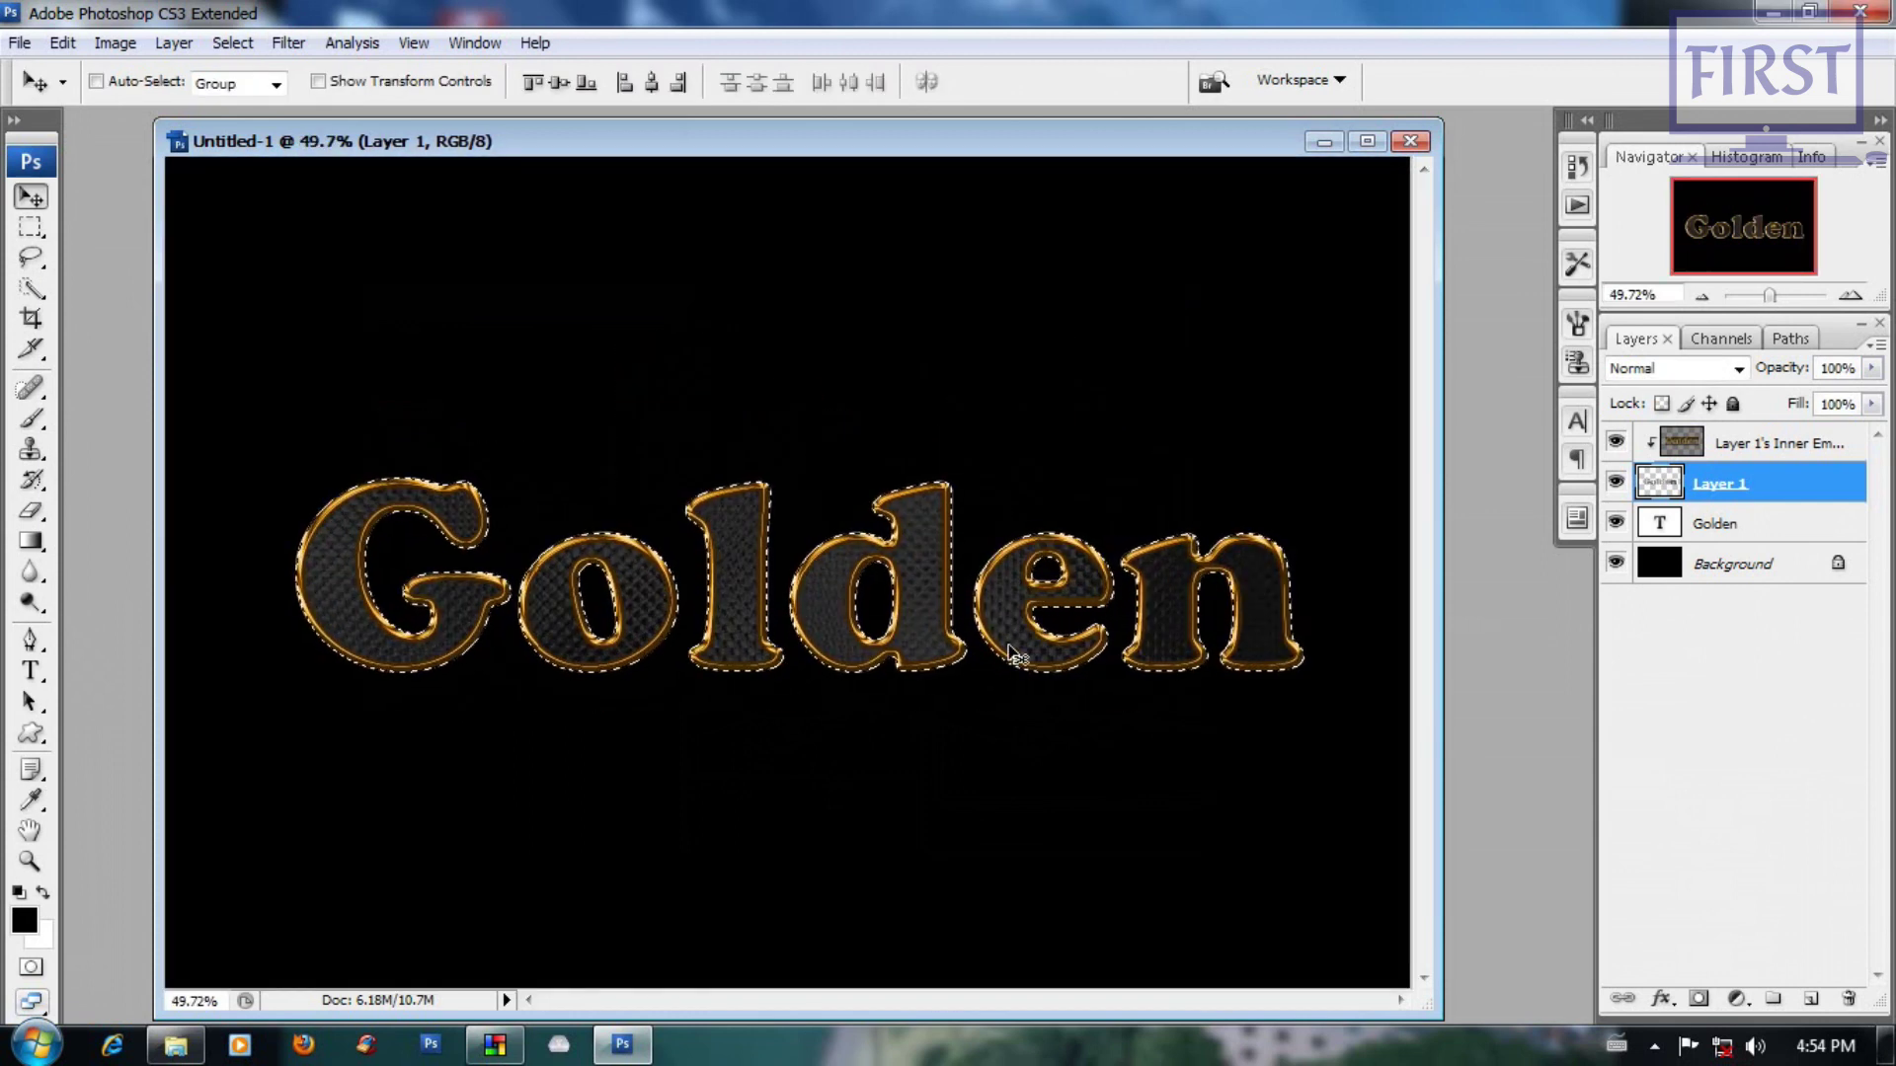
key(ctrl+d)
alt+scroll(1001, 652, up, 2)
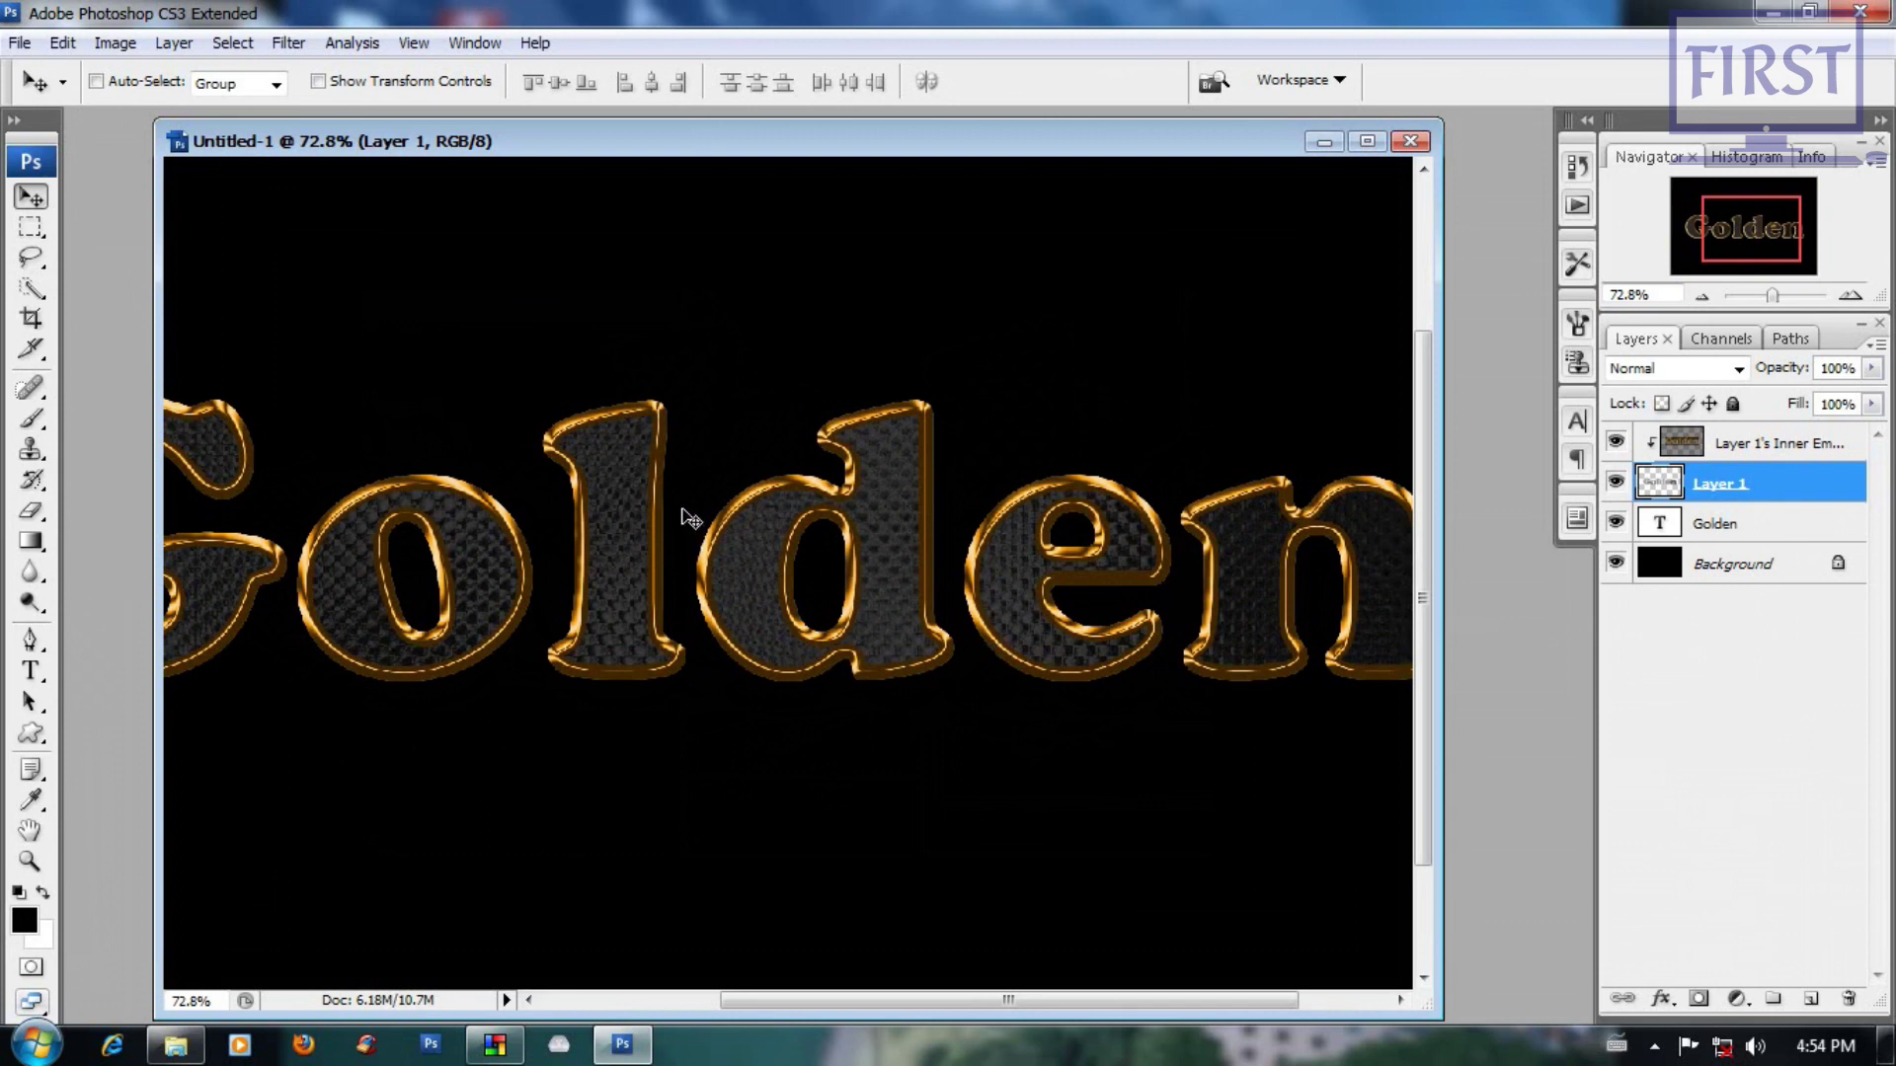
scroll(691, 520, down, 1)
scroll(710, 593, down, 1)
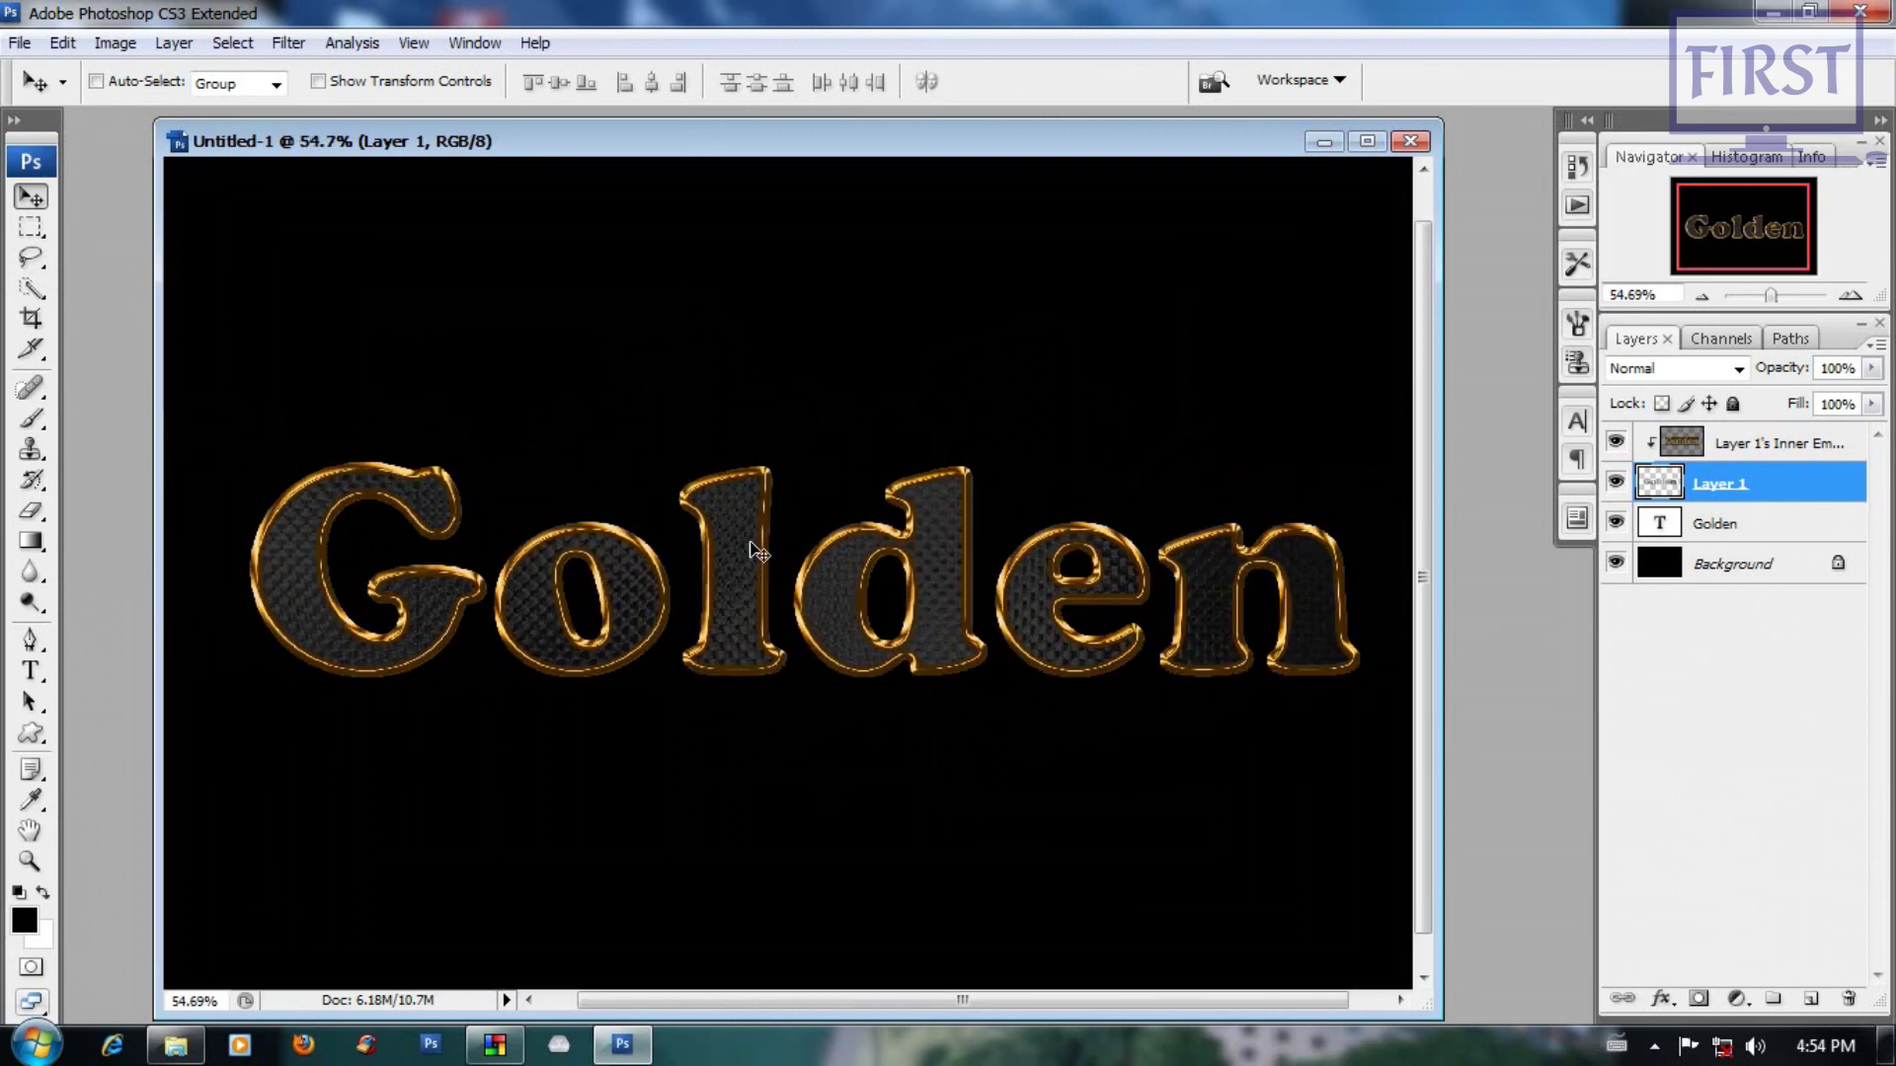
key(ctrl+0)
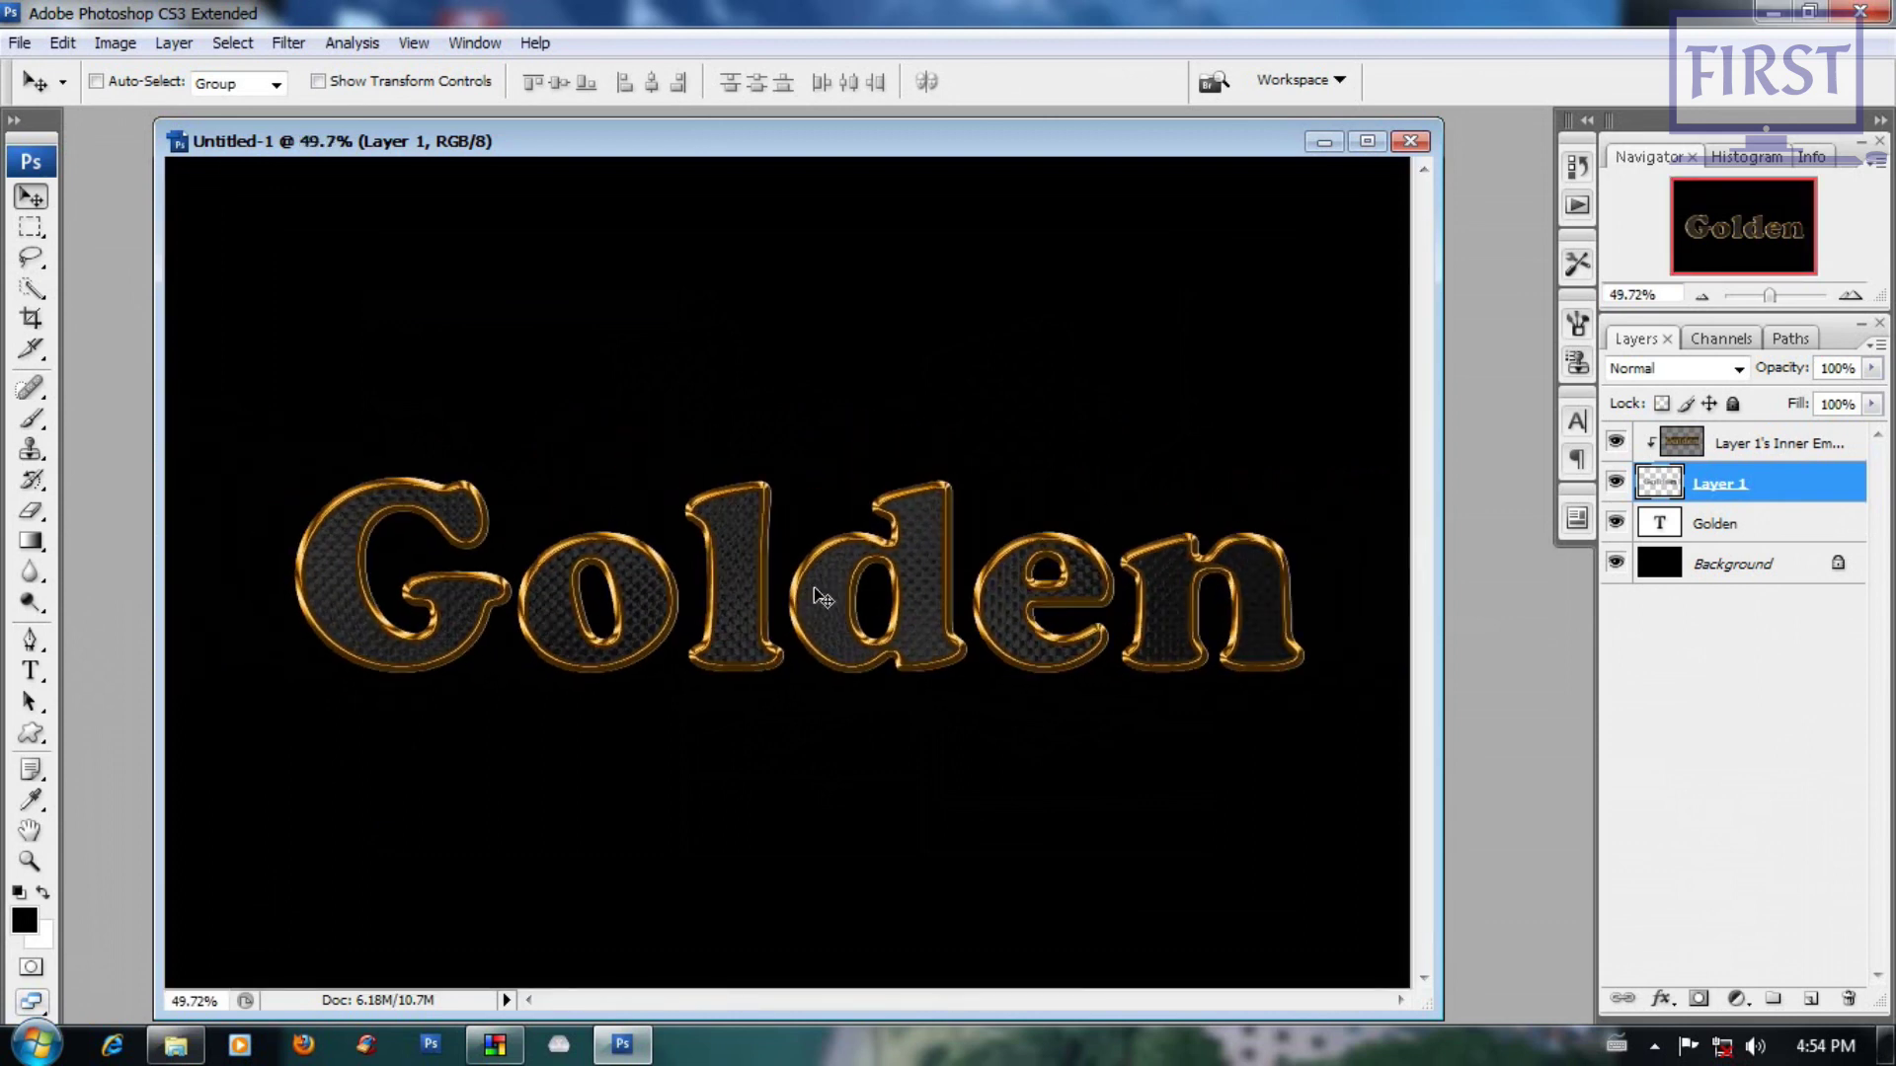
Step: Zoom in and out to inspect the Golden text, then reload the letter shapes as a selection
alt+scroll(1145, 711, up, 1)
alt+scroll(1138, 713, up, 1)
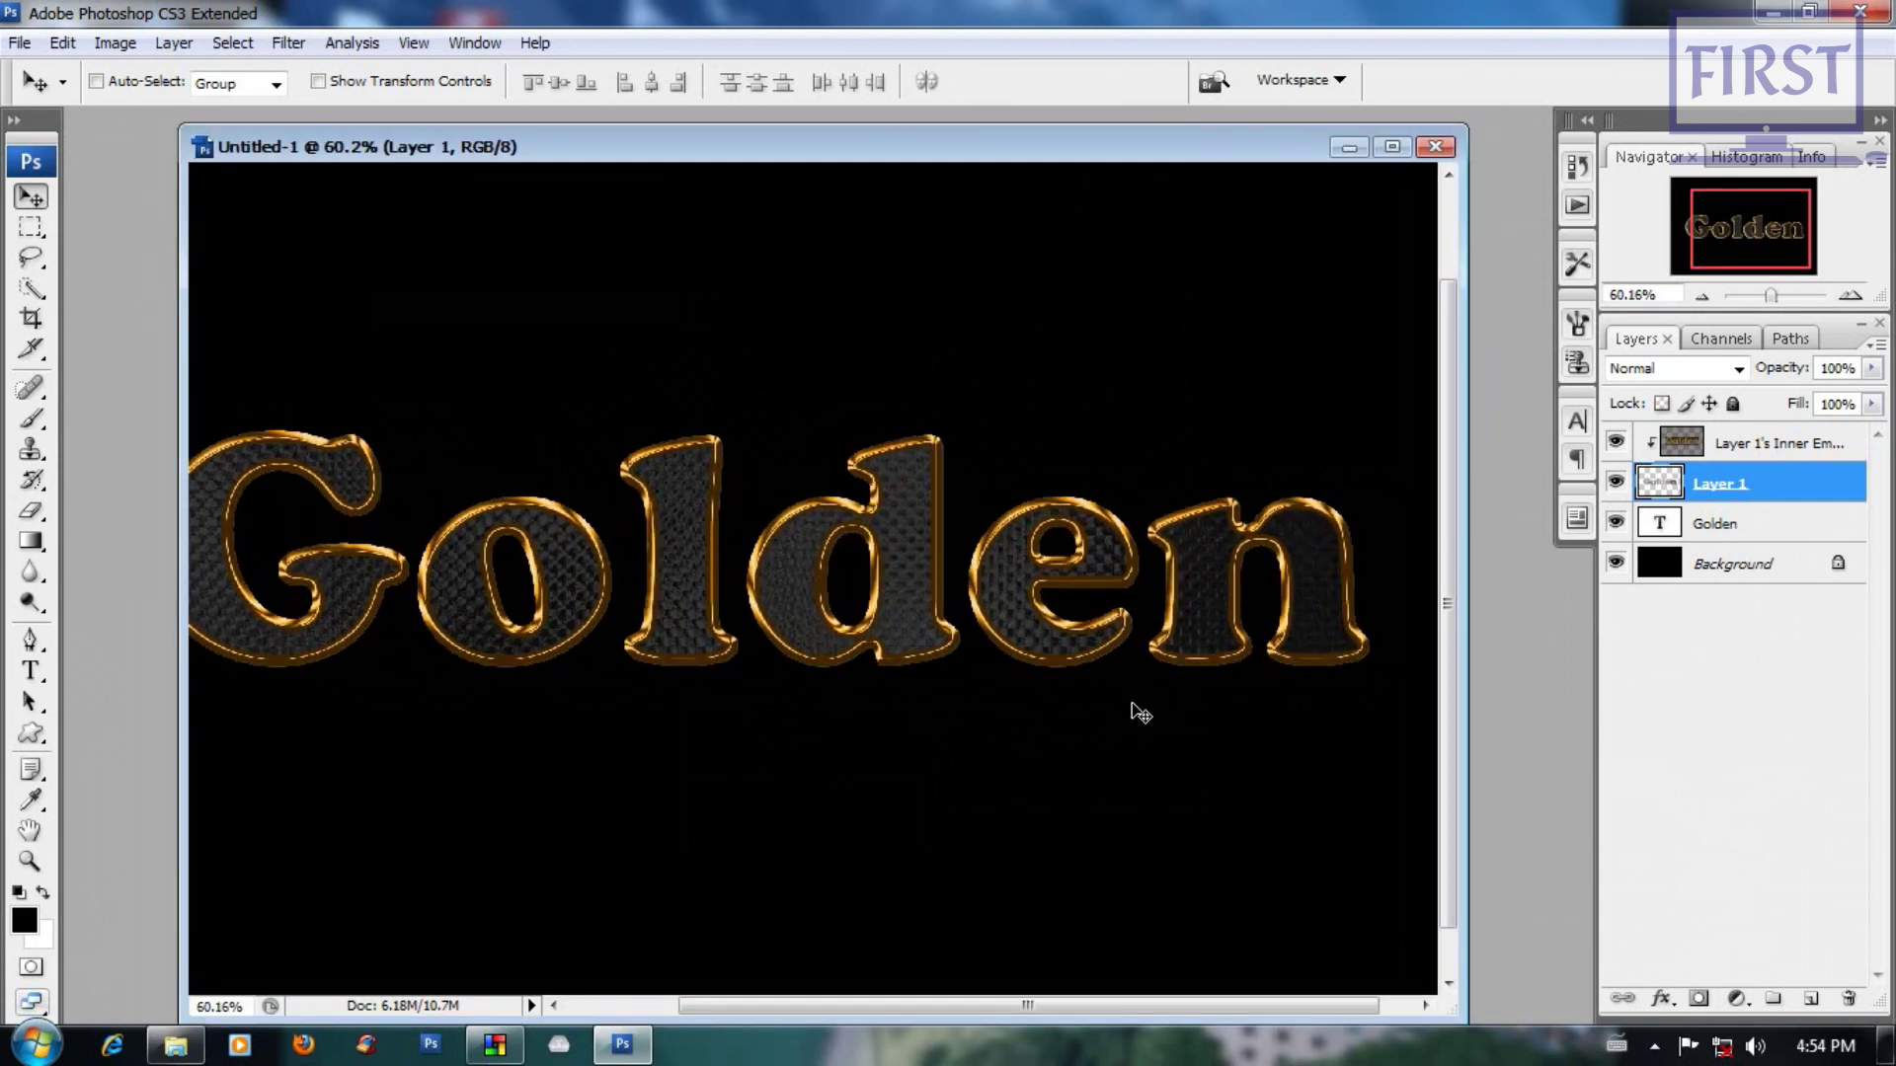
scroll(987, 684, down, 2)
alt+scroll(832, 674, up, 1)
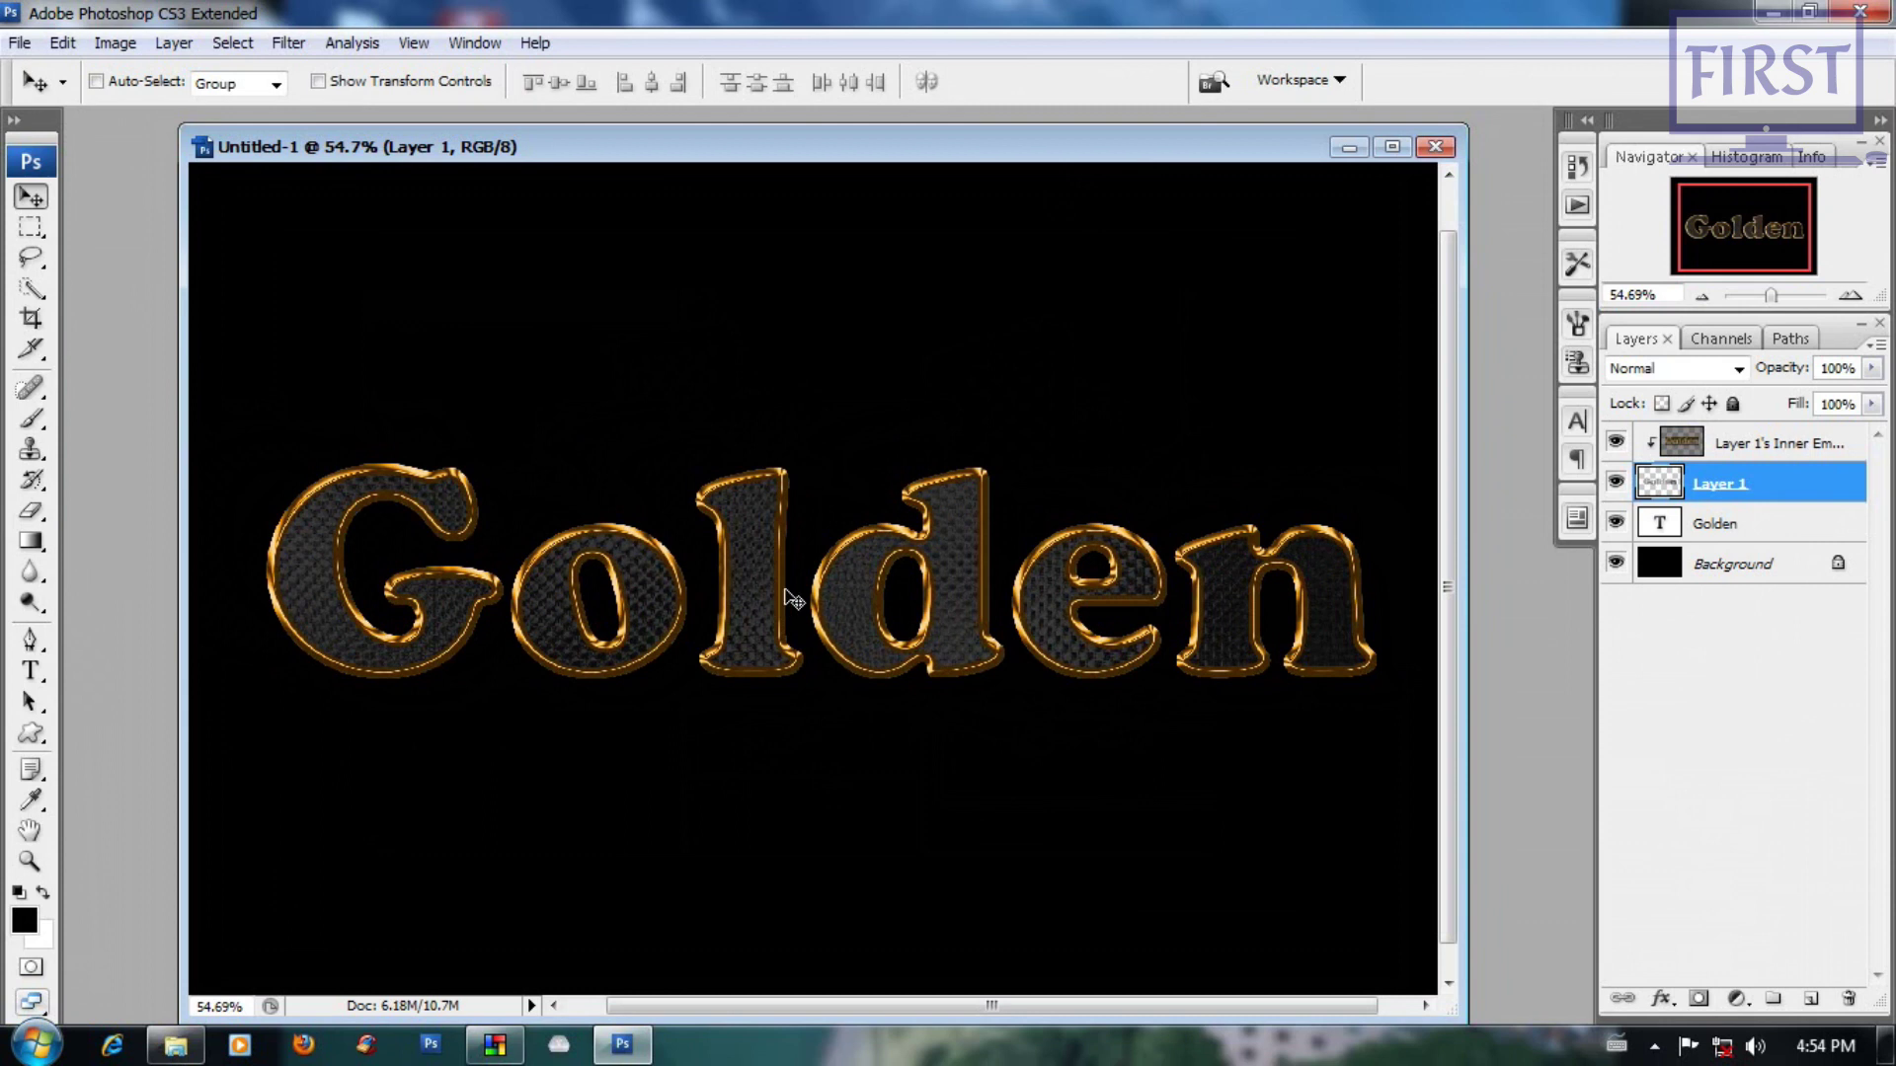
alt+scroll(787, 605, up, 1)
alt+scroll(1113, 233, down, 3)
alt+scroll(898, 753, up, 1)
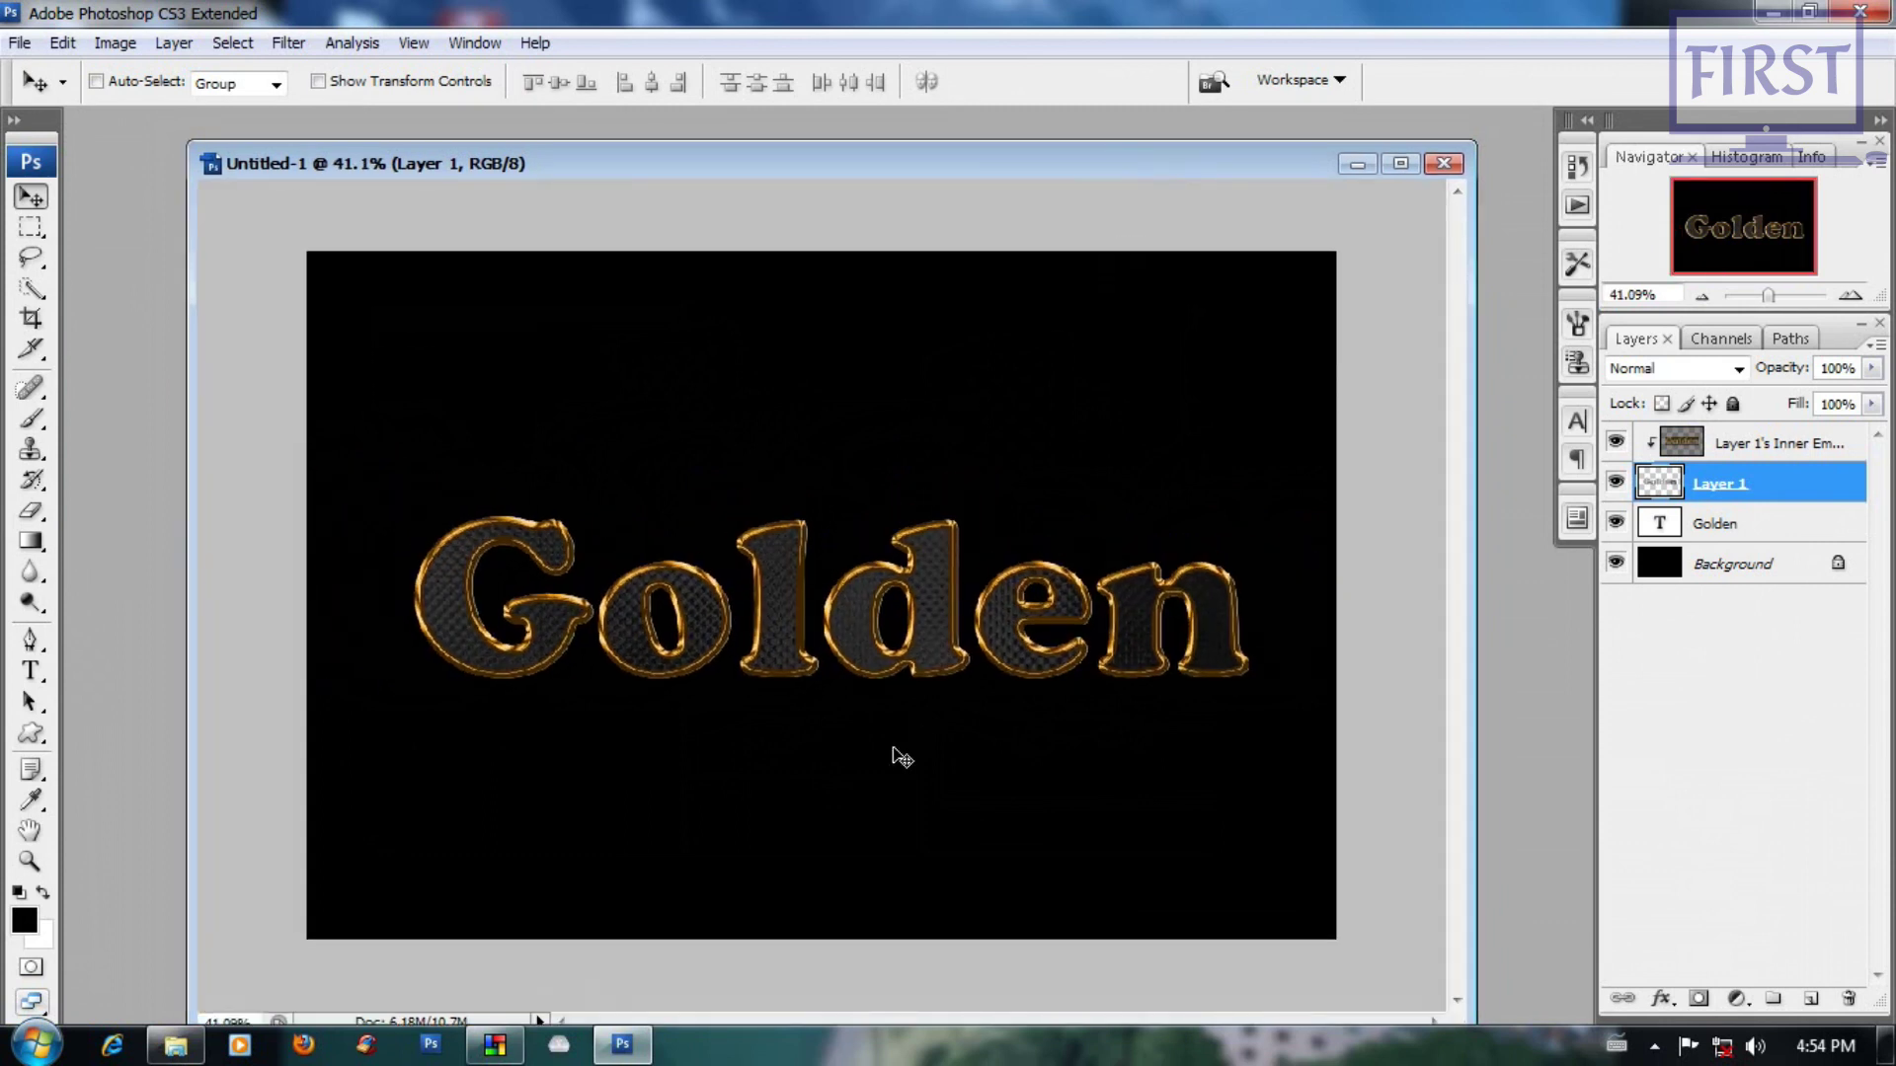
alt+scroll(889, 699, up, 1)
alt+scroll(834, 711, up, 1)
alt+scroll(839, 716, up, 1)
alt+scroll(838, 716, down, 2)
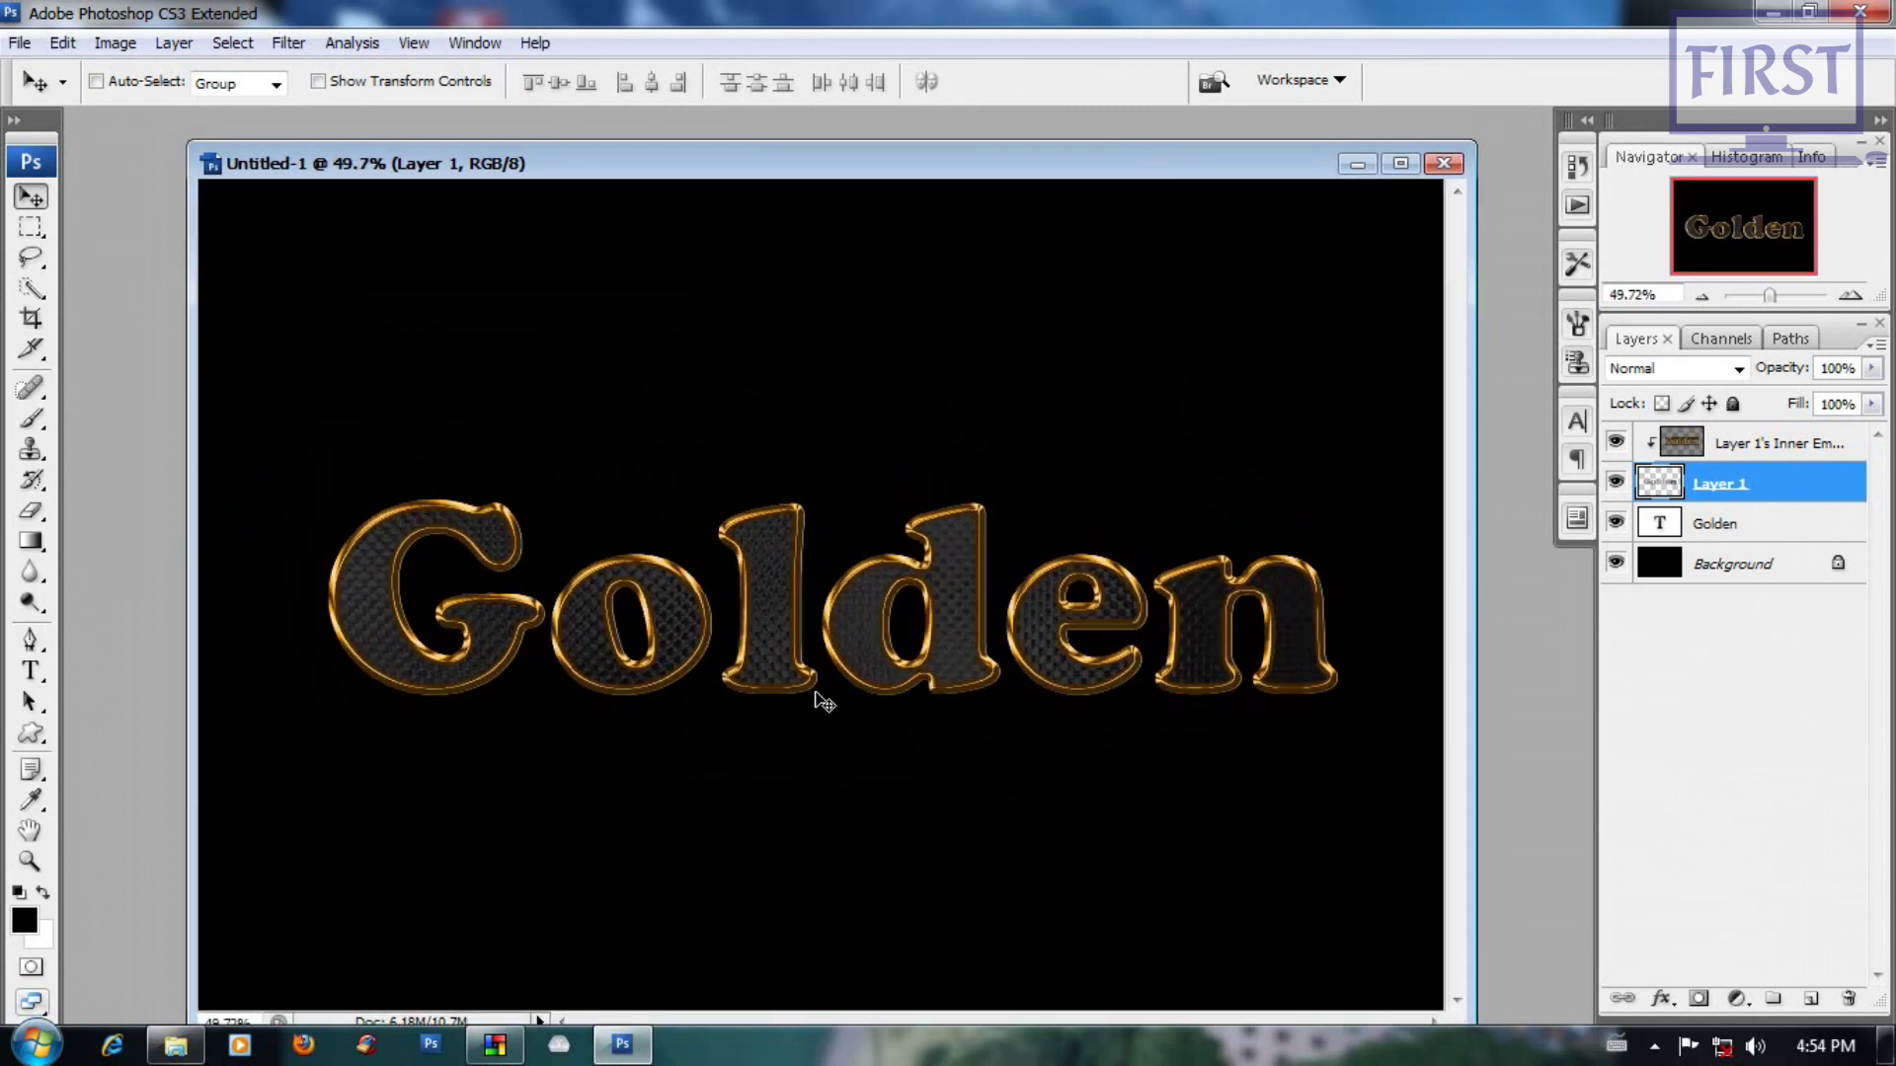
alt+scroll(817, 703, up, 1)
alt+scroll(787, 618, down, 1)
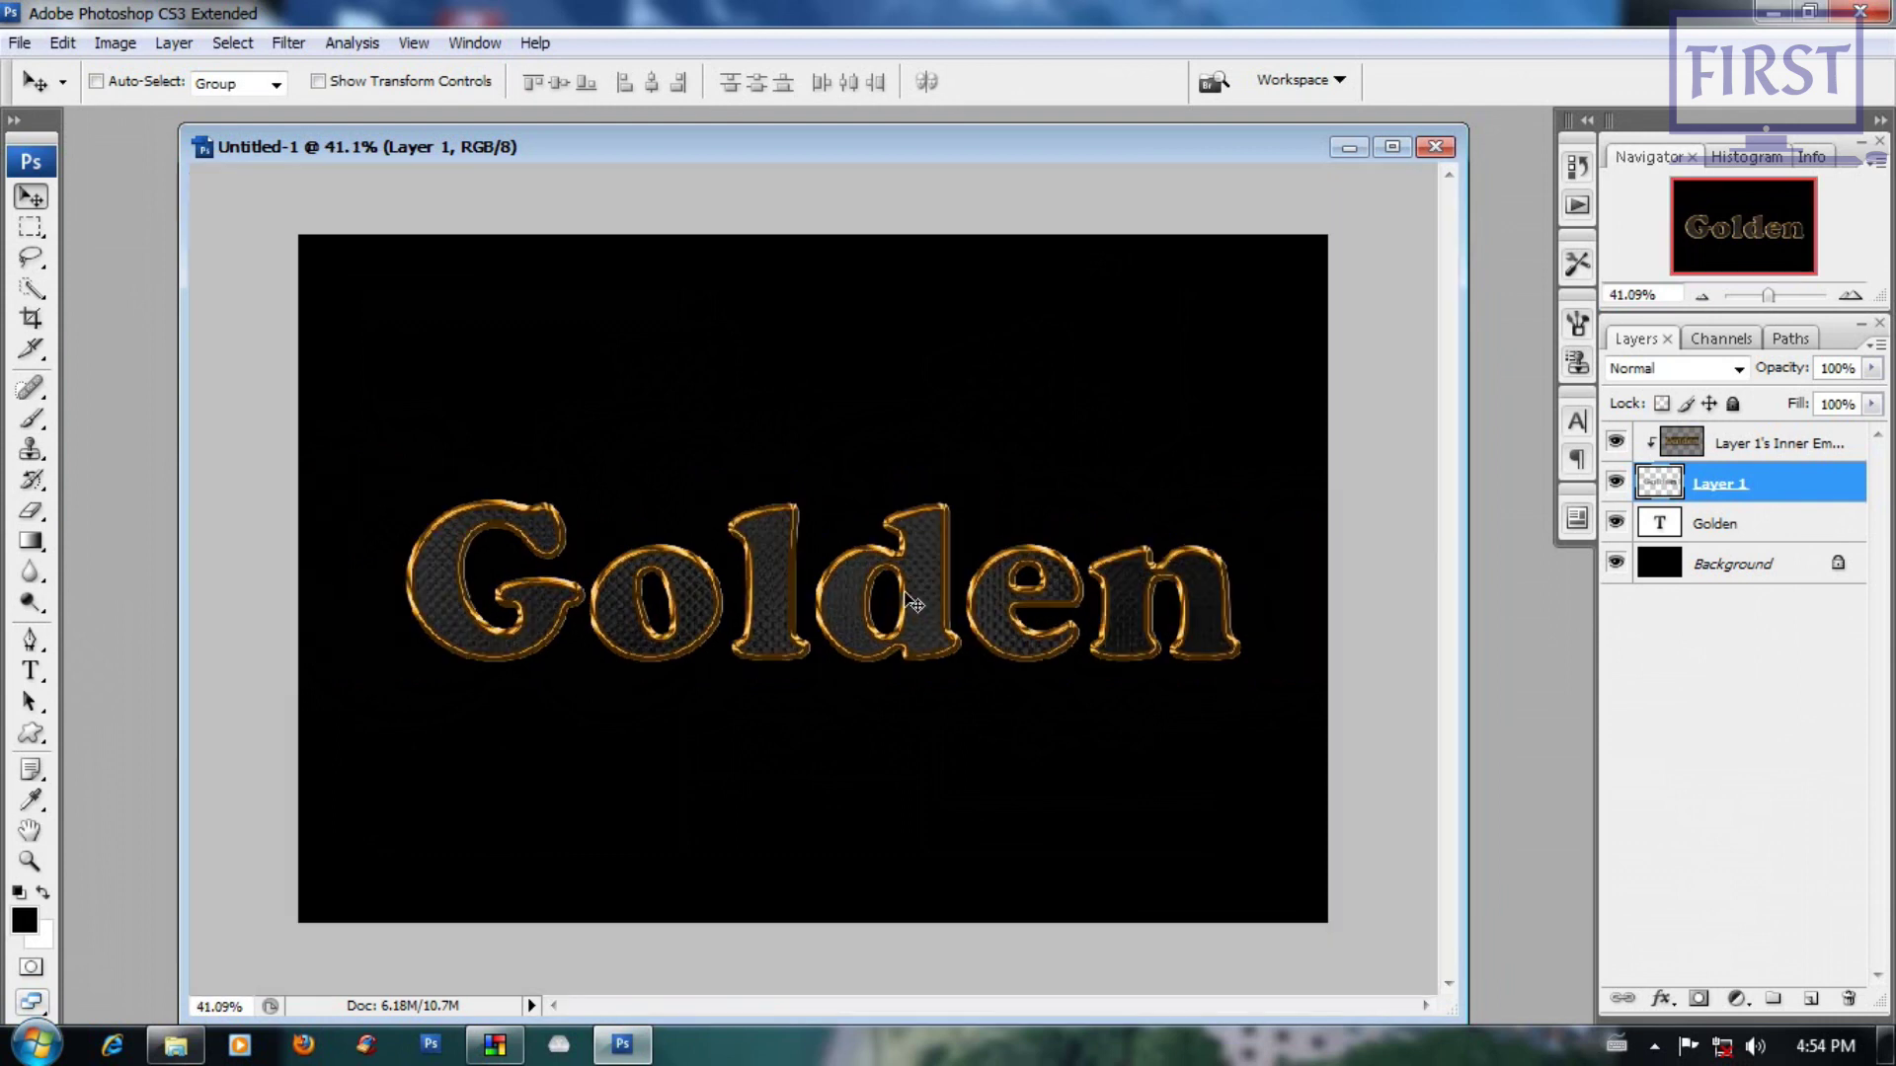
drag(1152, 158, 1145, 178)
alt+scroll(889, 693, up, 1)
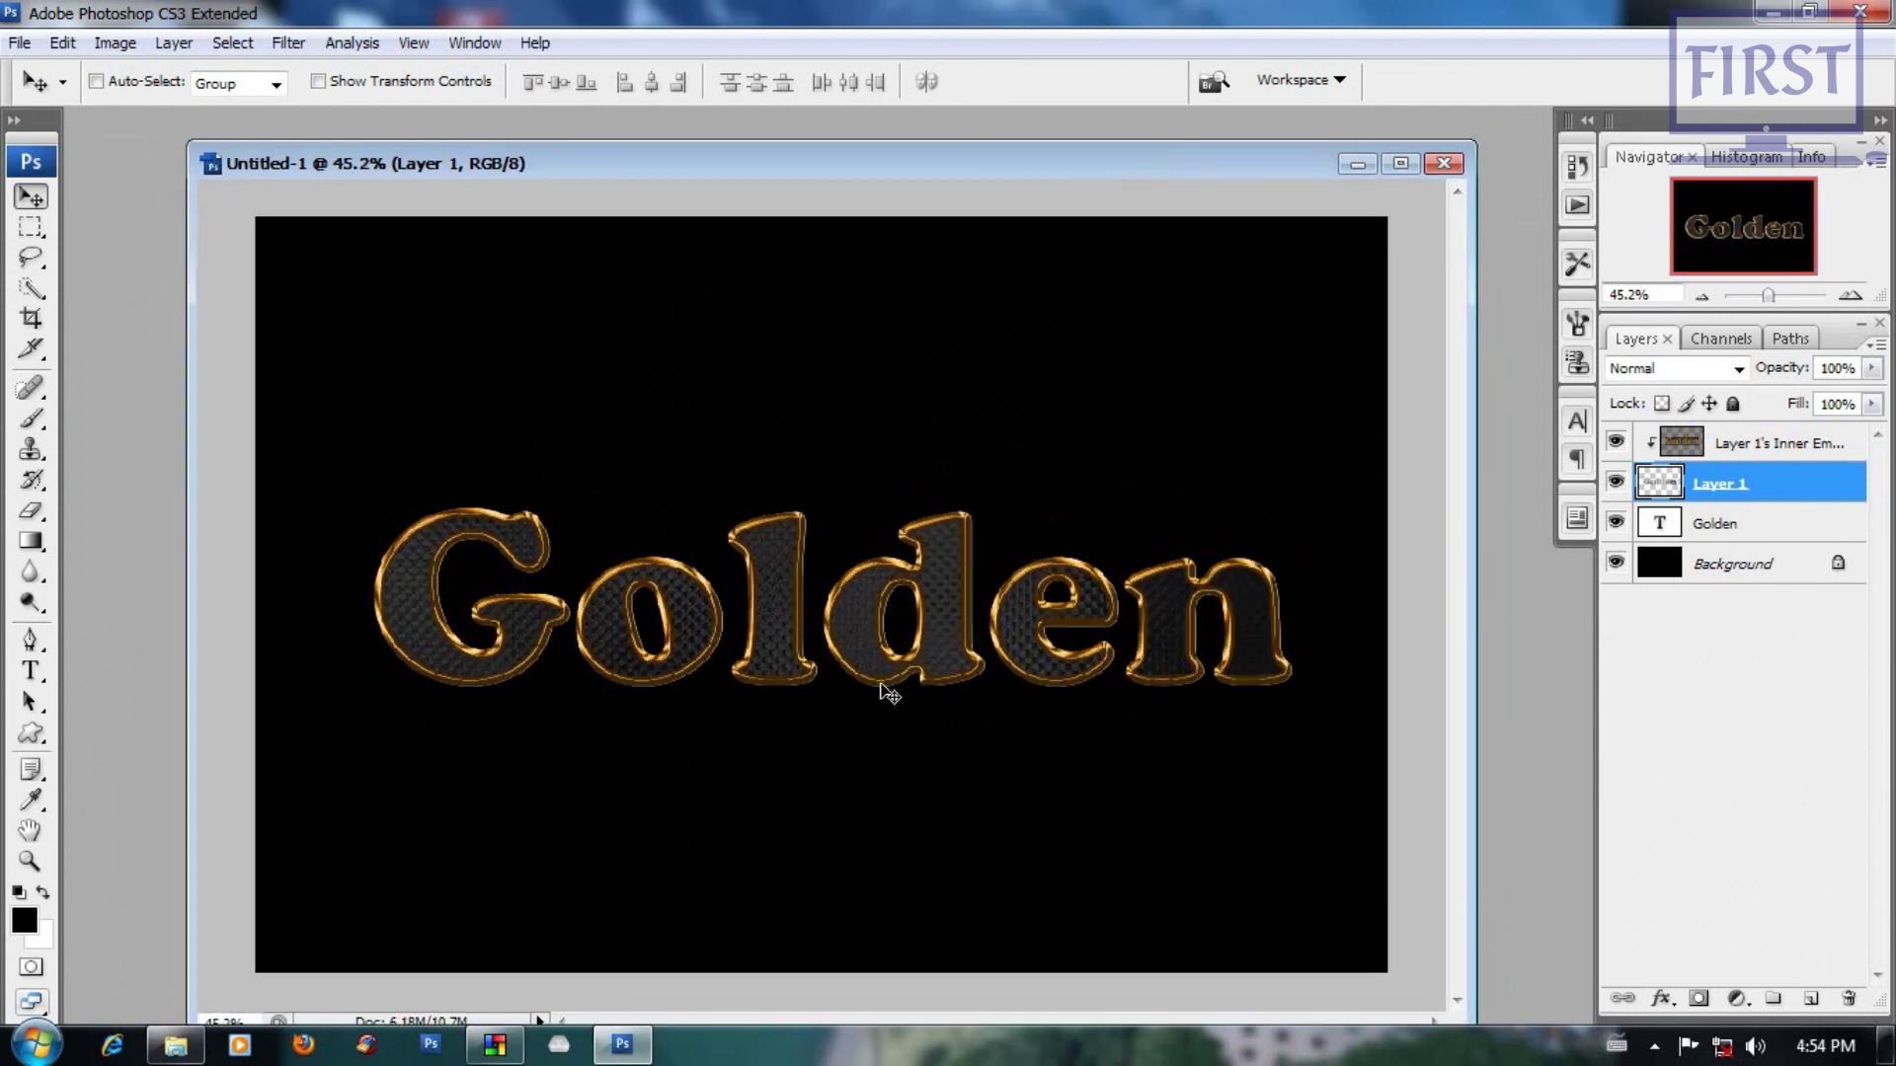
alt+scroll(839, 716, up, 1)
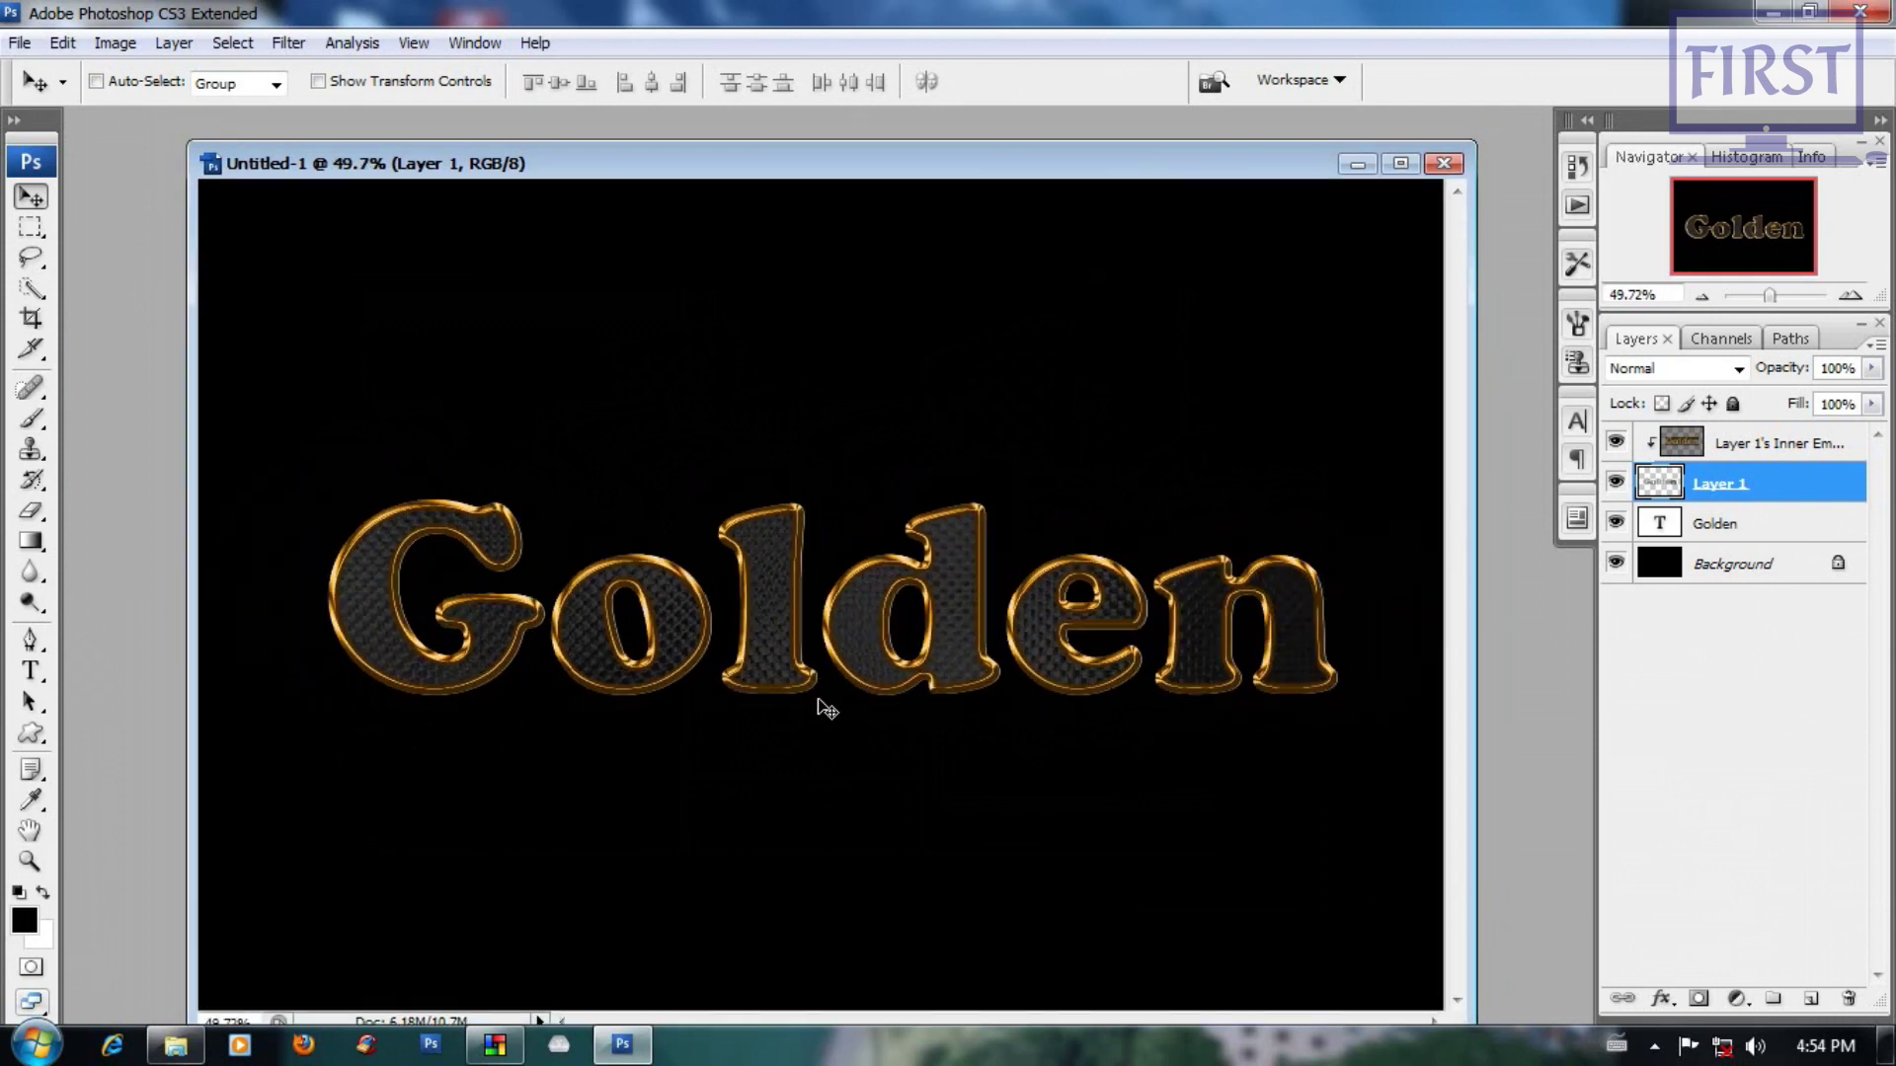
alt+scroll(963, 719, up, 1)
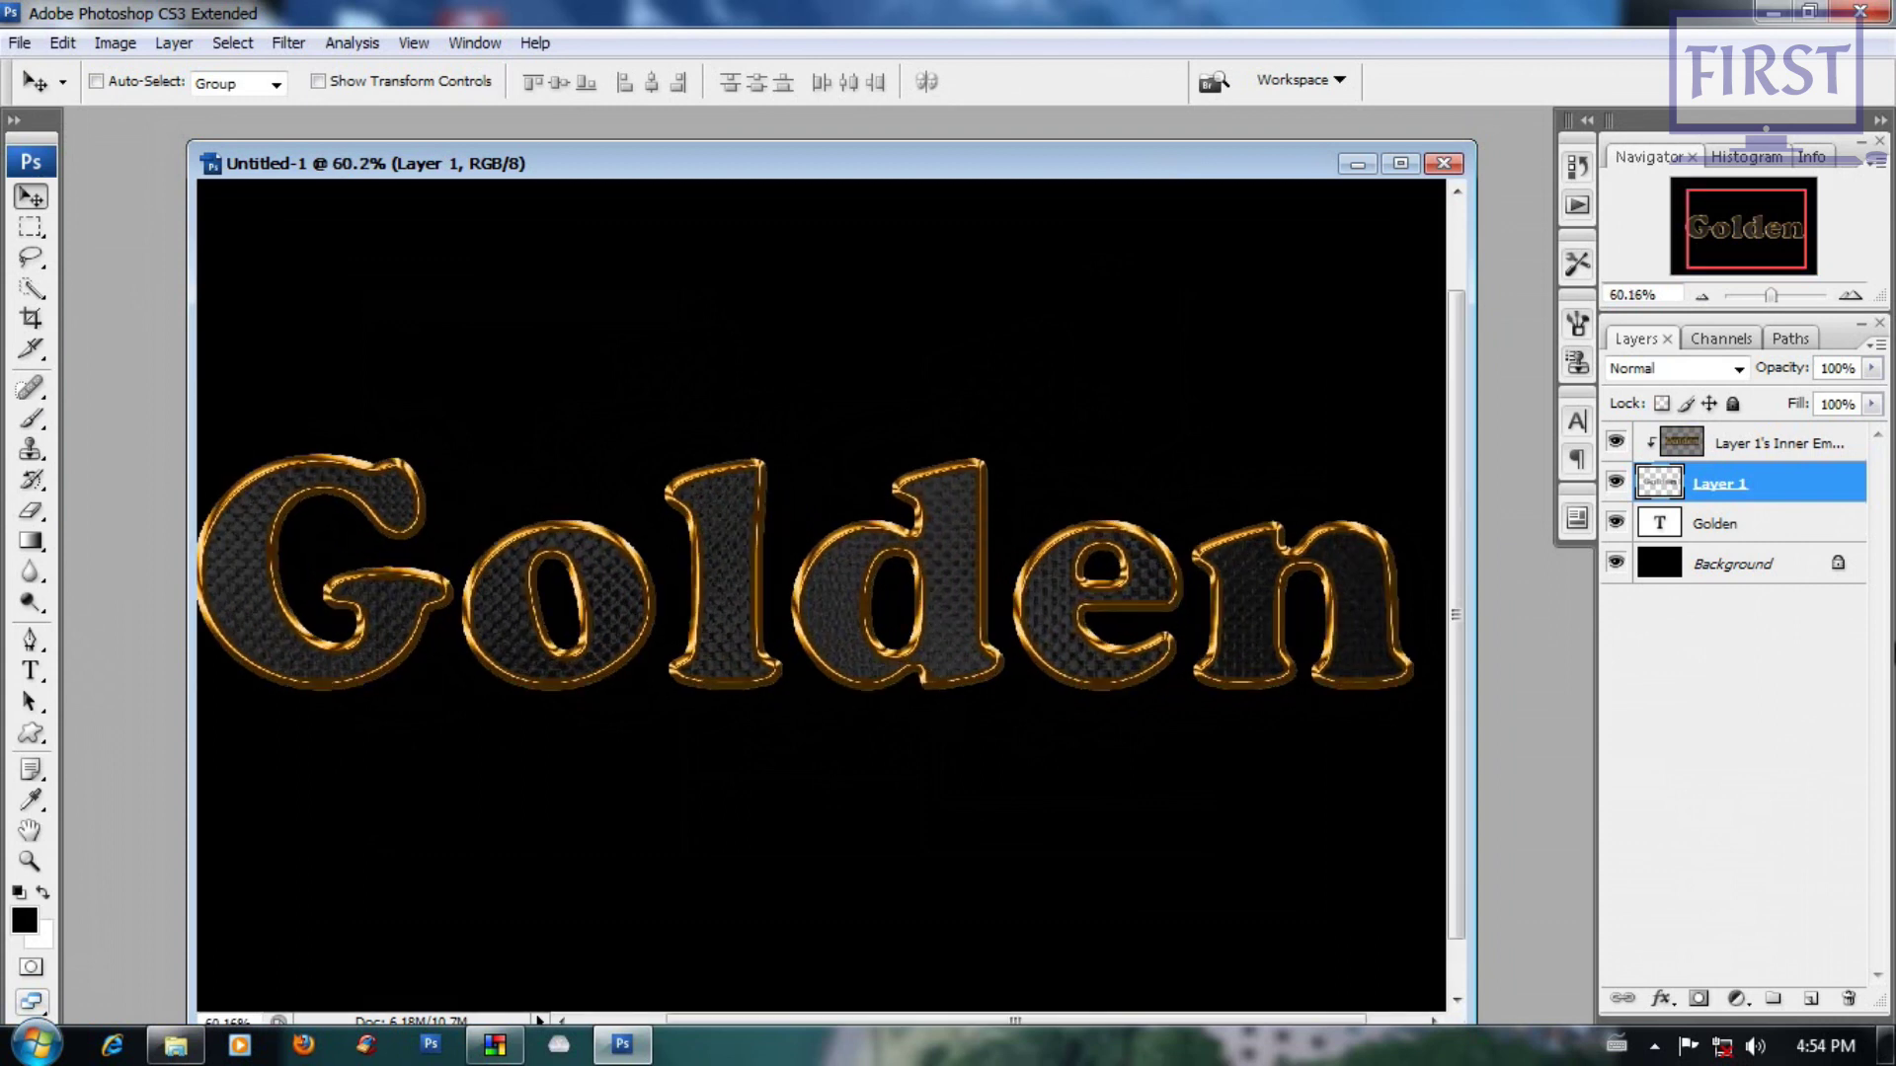
alt+scroll(820, 593, down, 1)
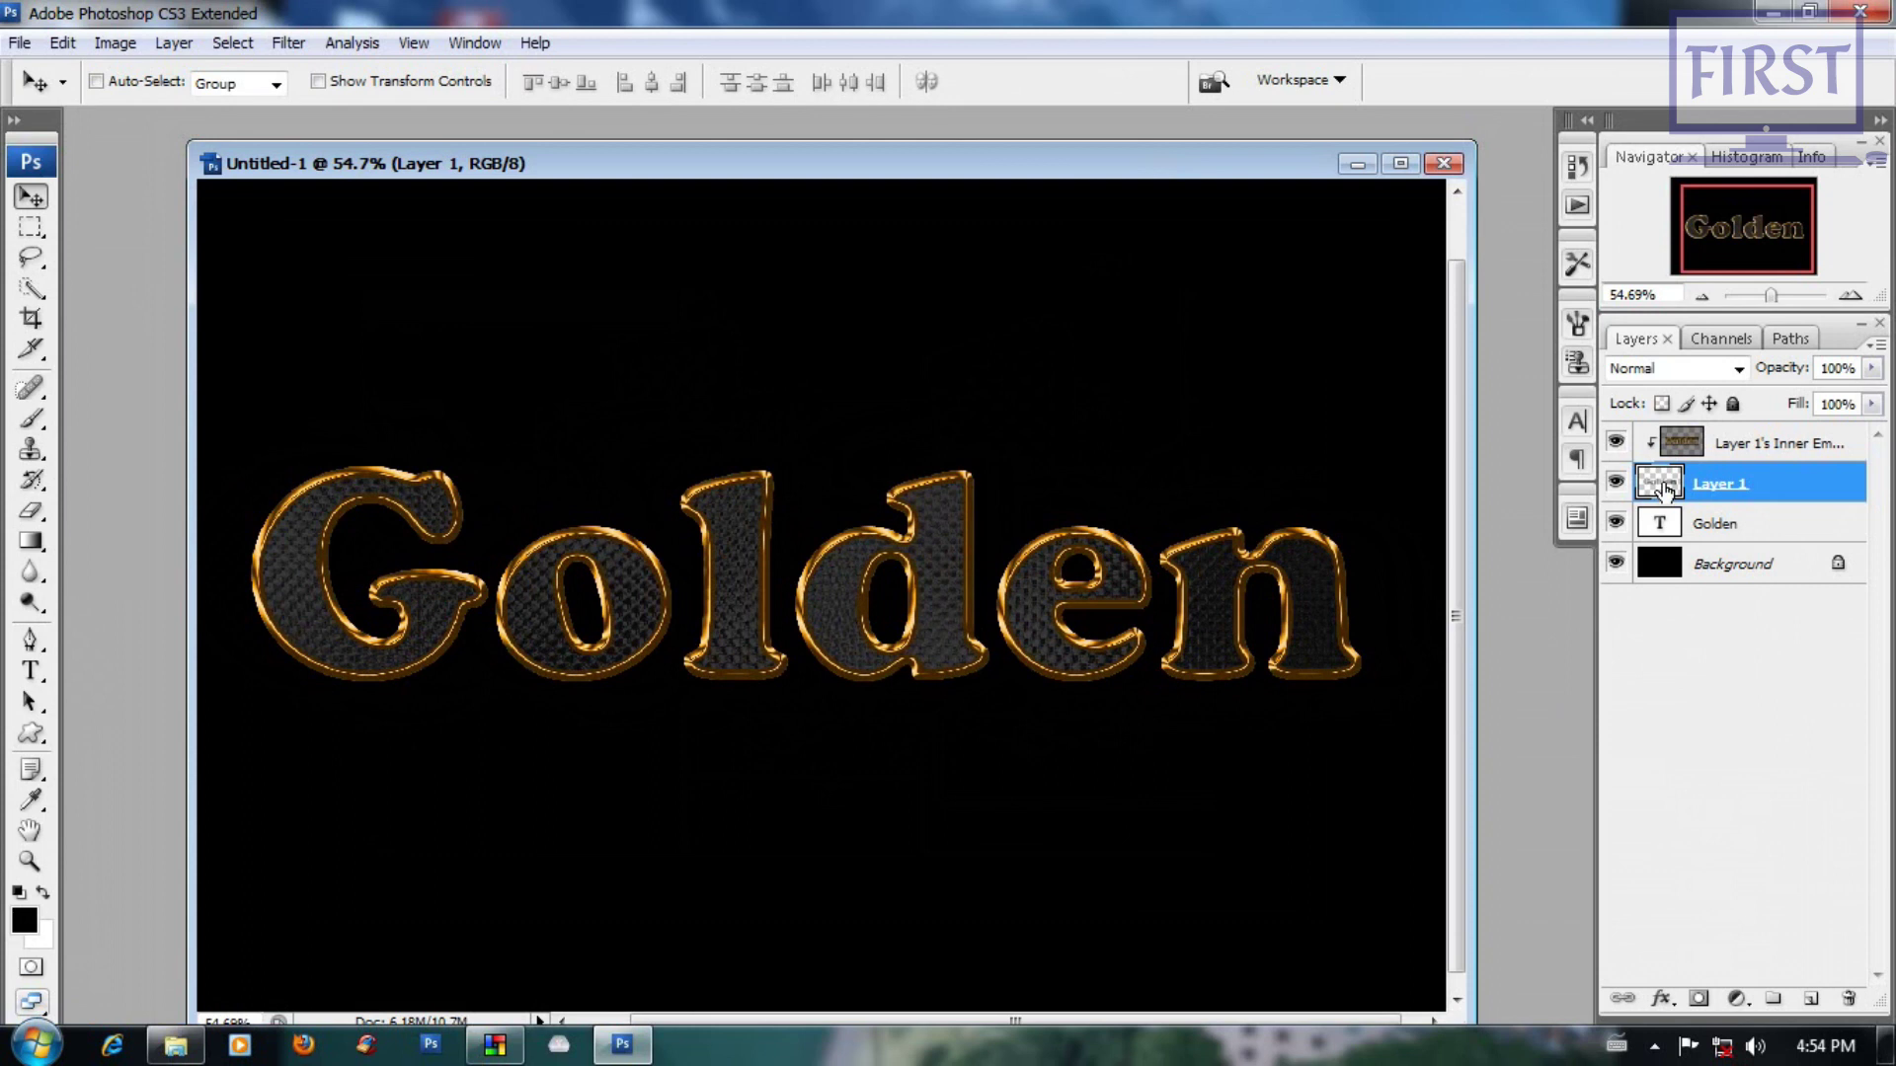
ctrl+click(1665, 488)
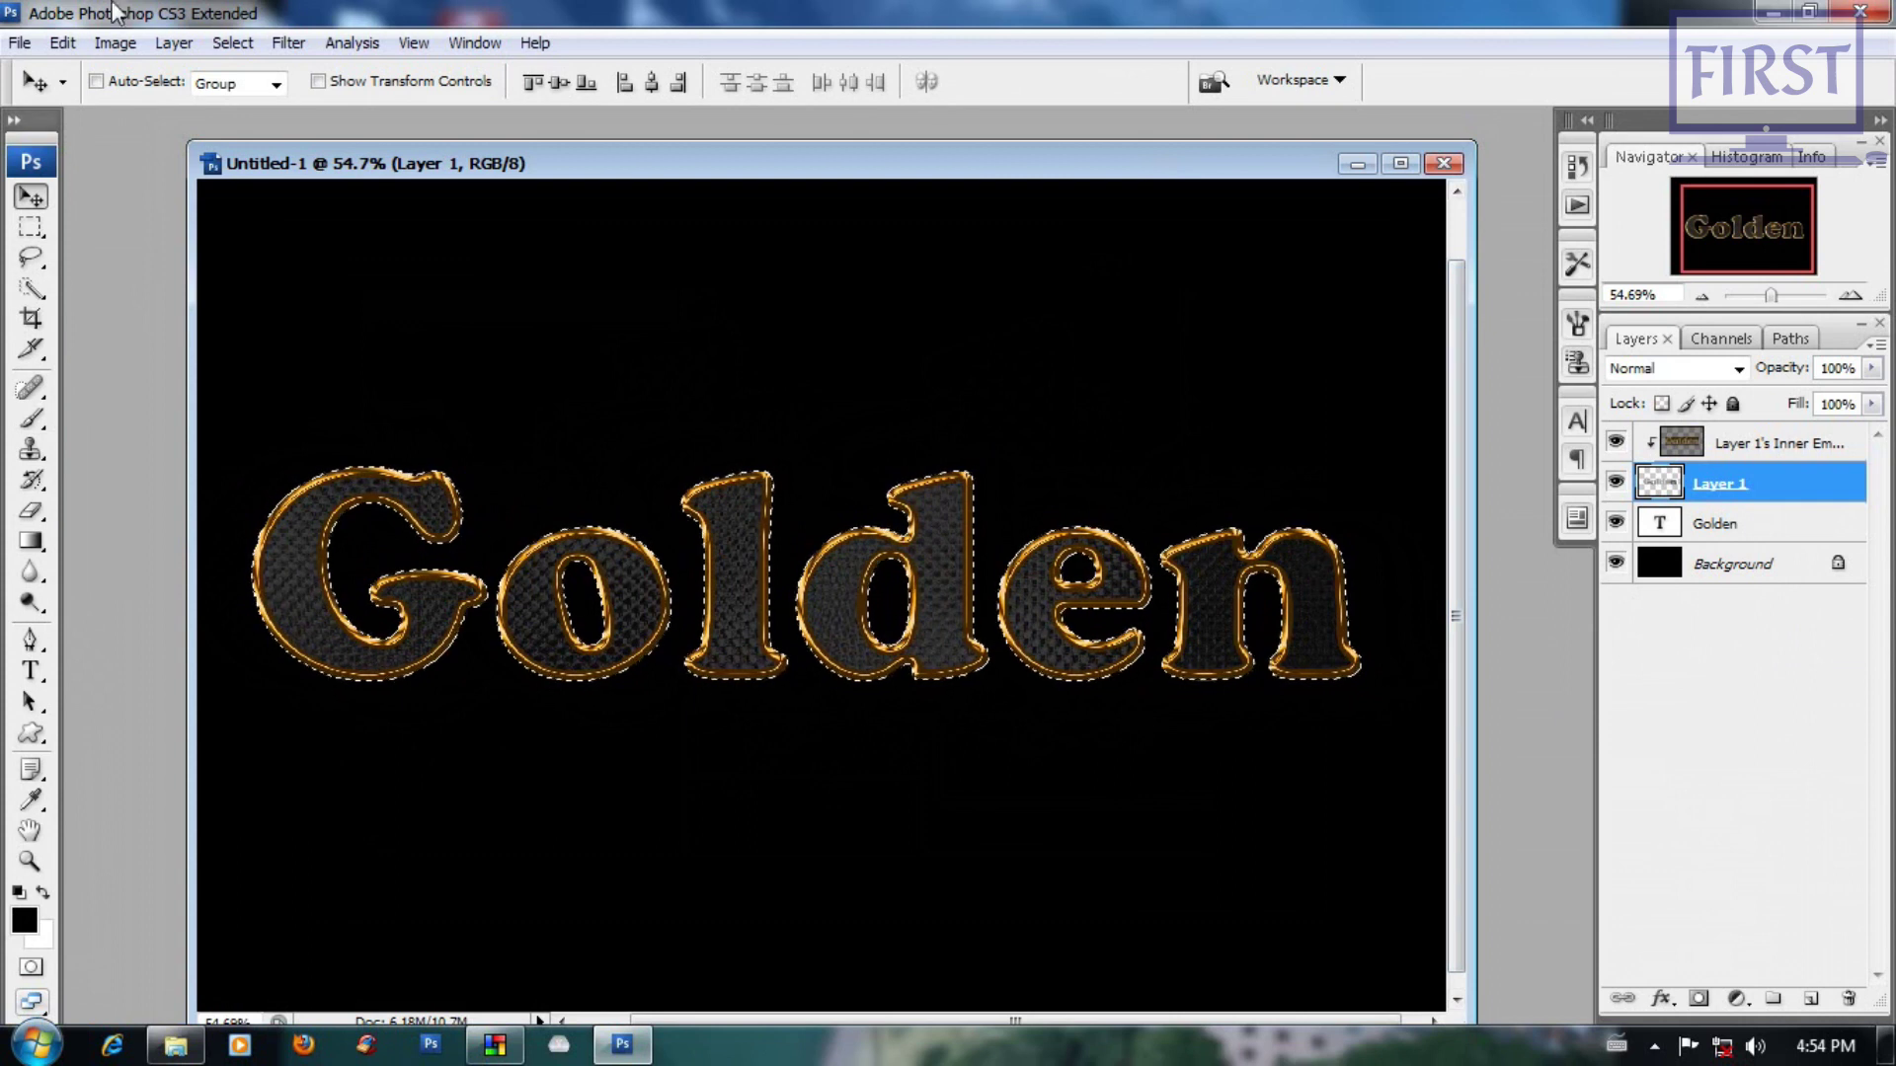
Step: Render Clouds, apply Glass with Distortion 20 and Tiny Lens, then select Inner Emboss Shadows
click(290, 45)
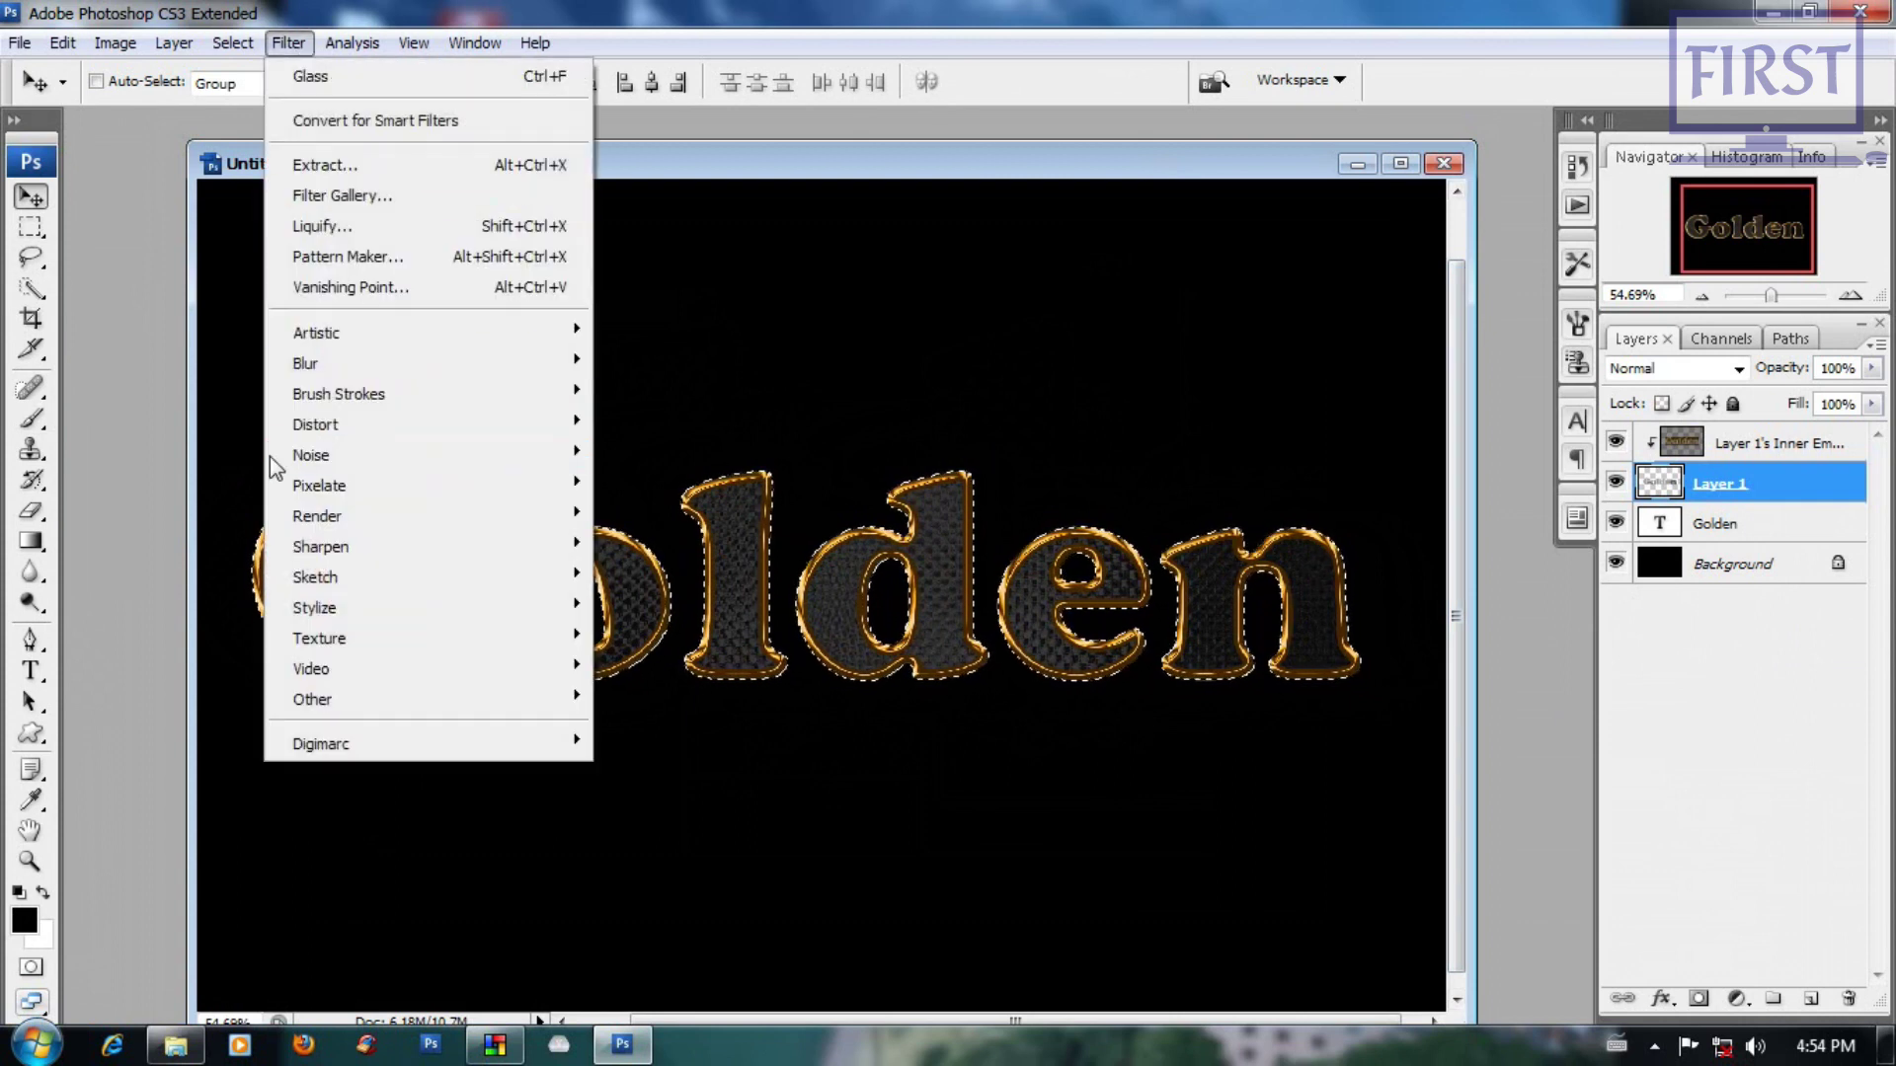
mouse_move(411, 515)
click(632, 516)
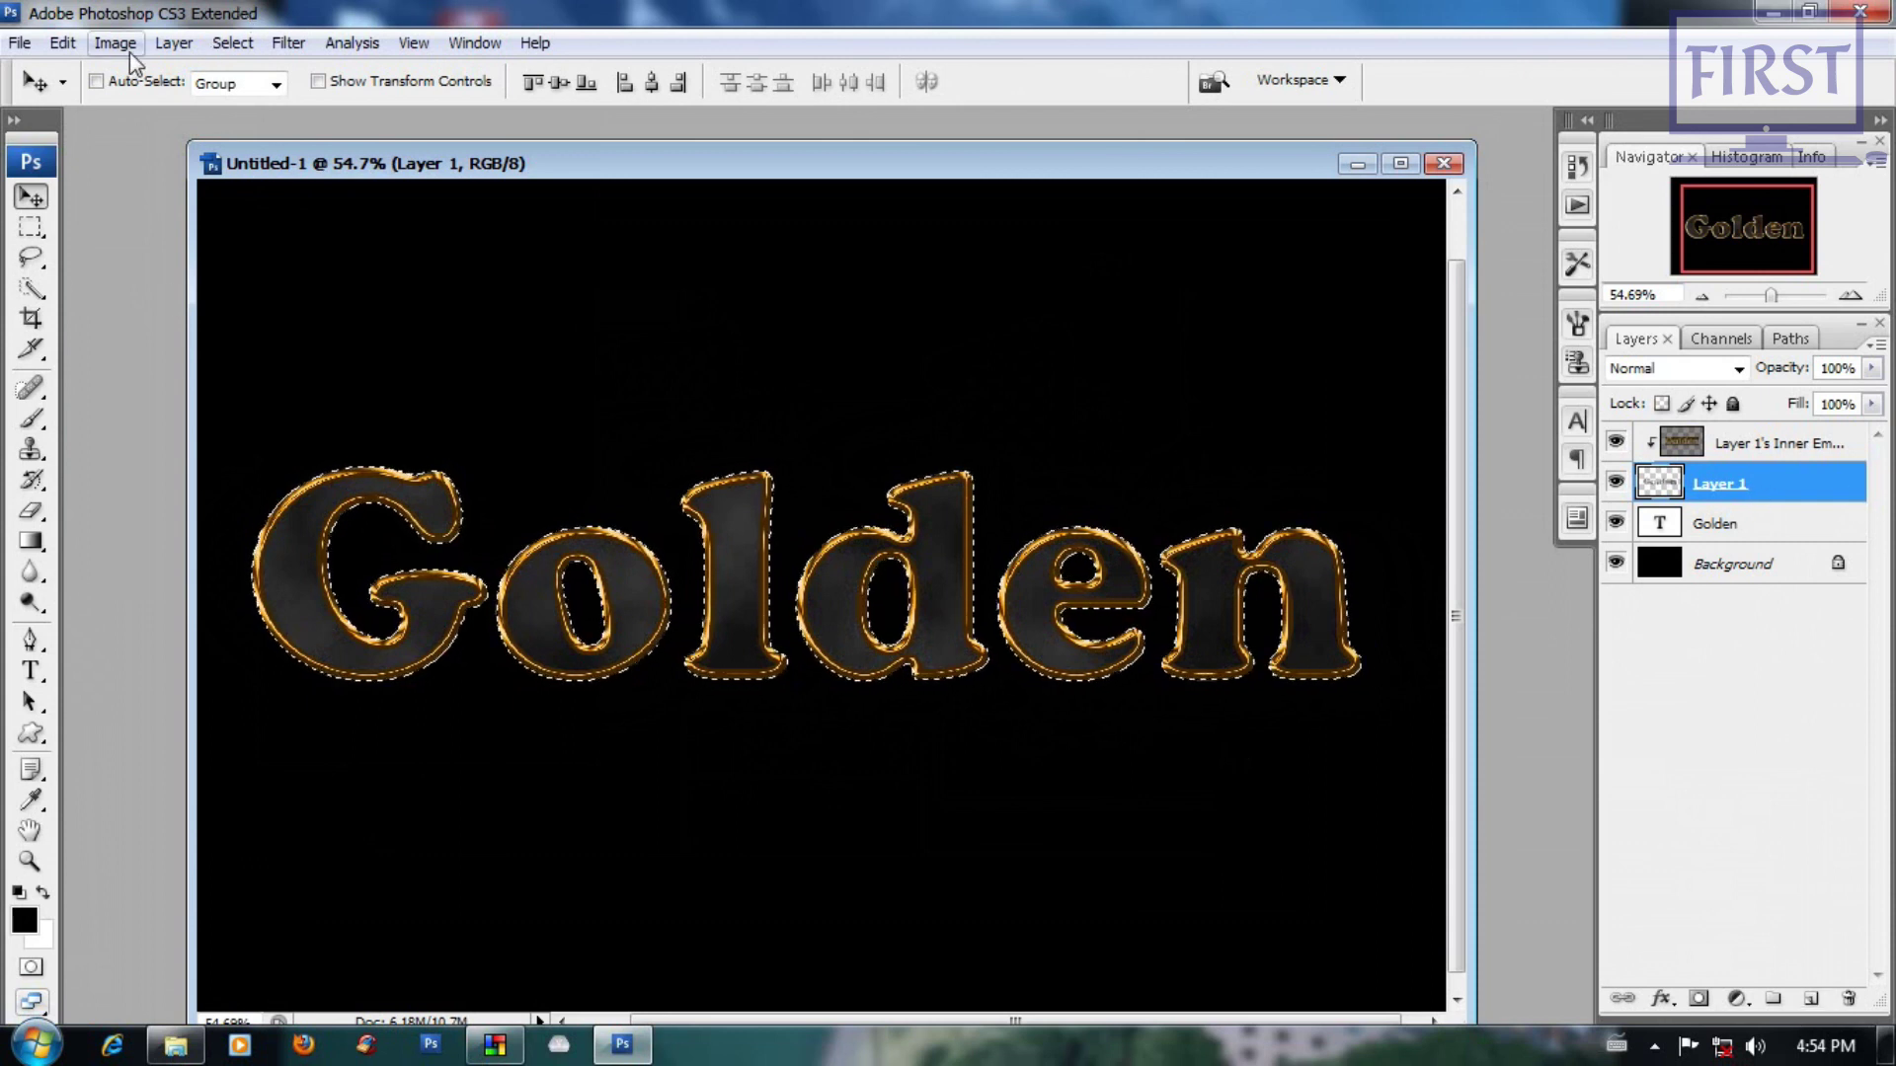
click(288, 43)
mouse_move(316, 425)
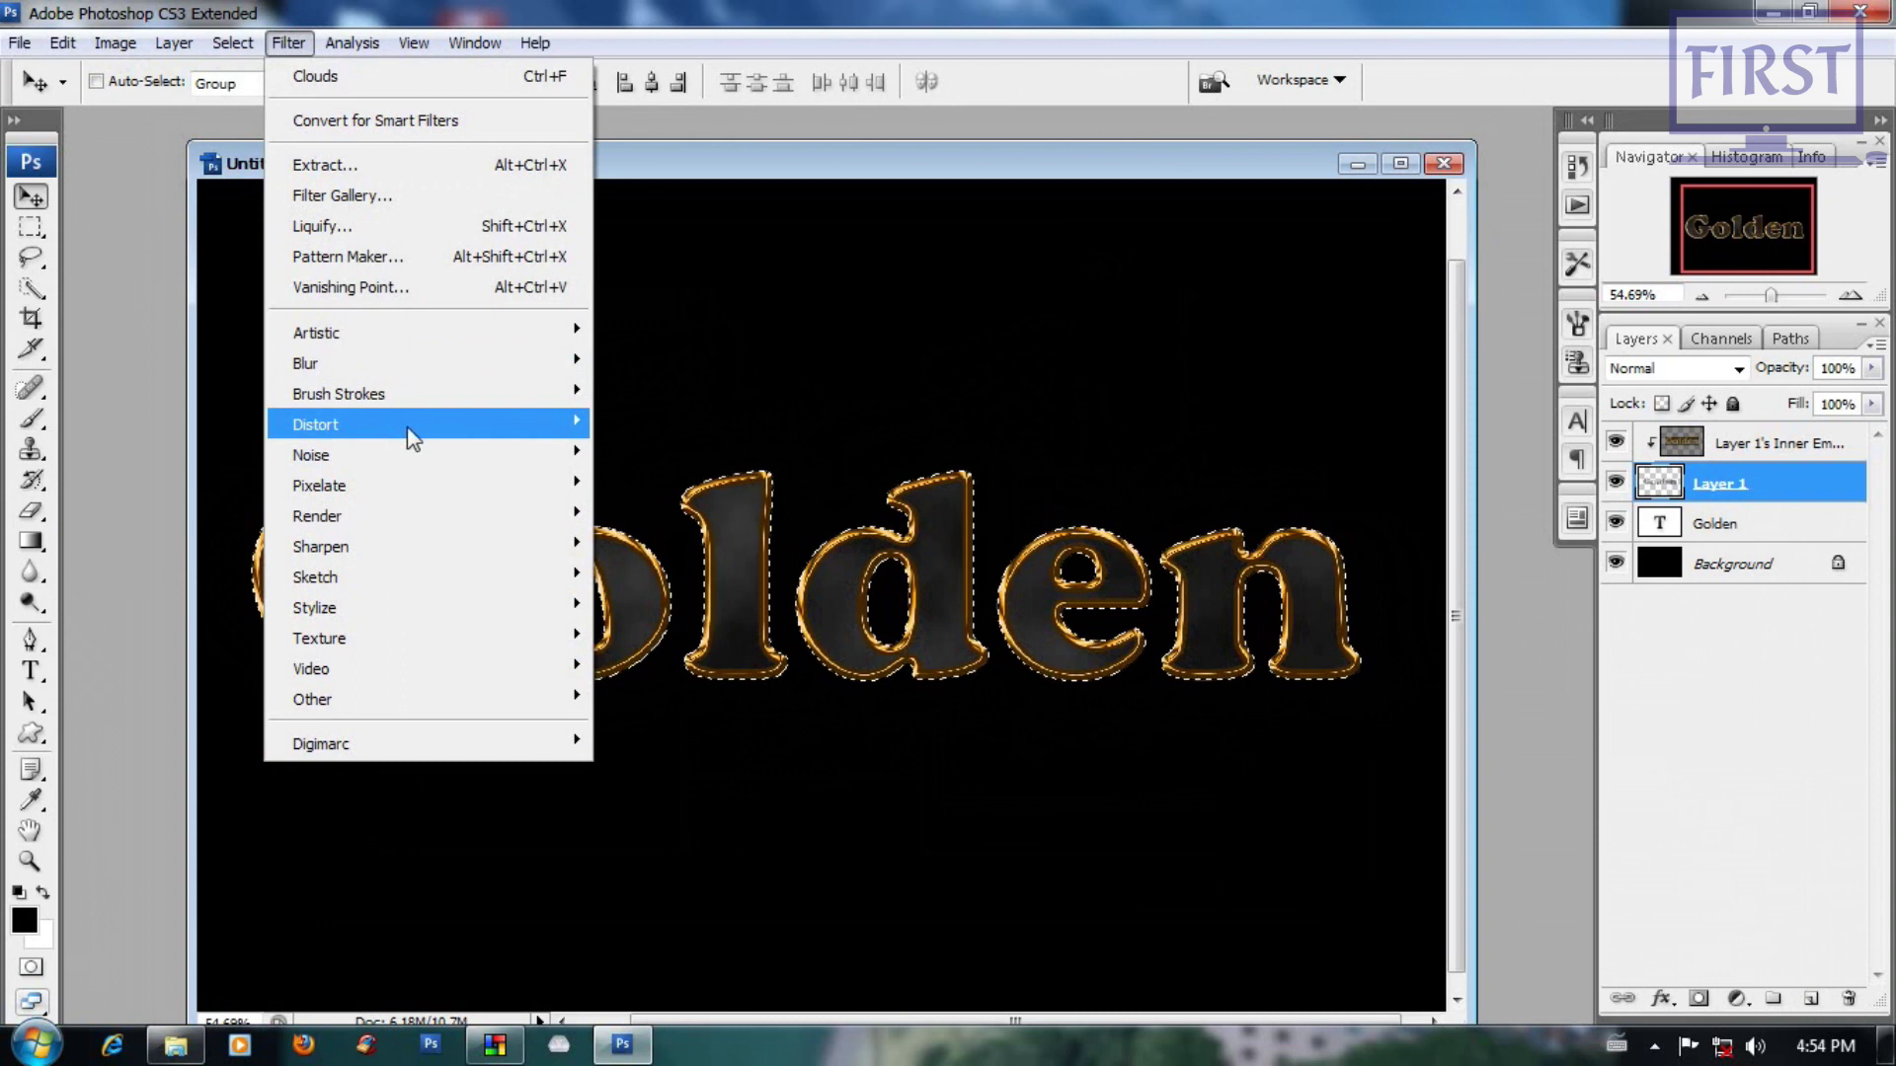
click(683, 486)
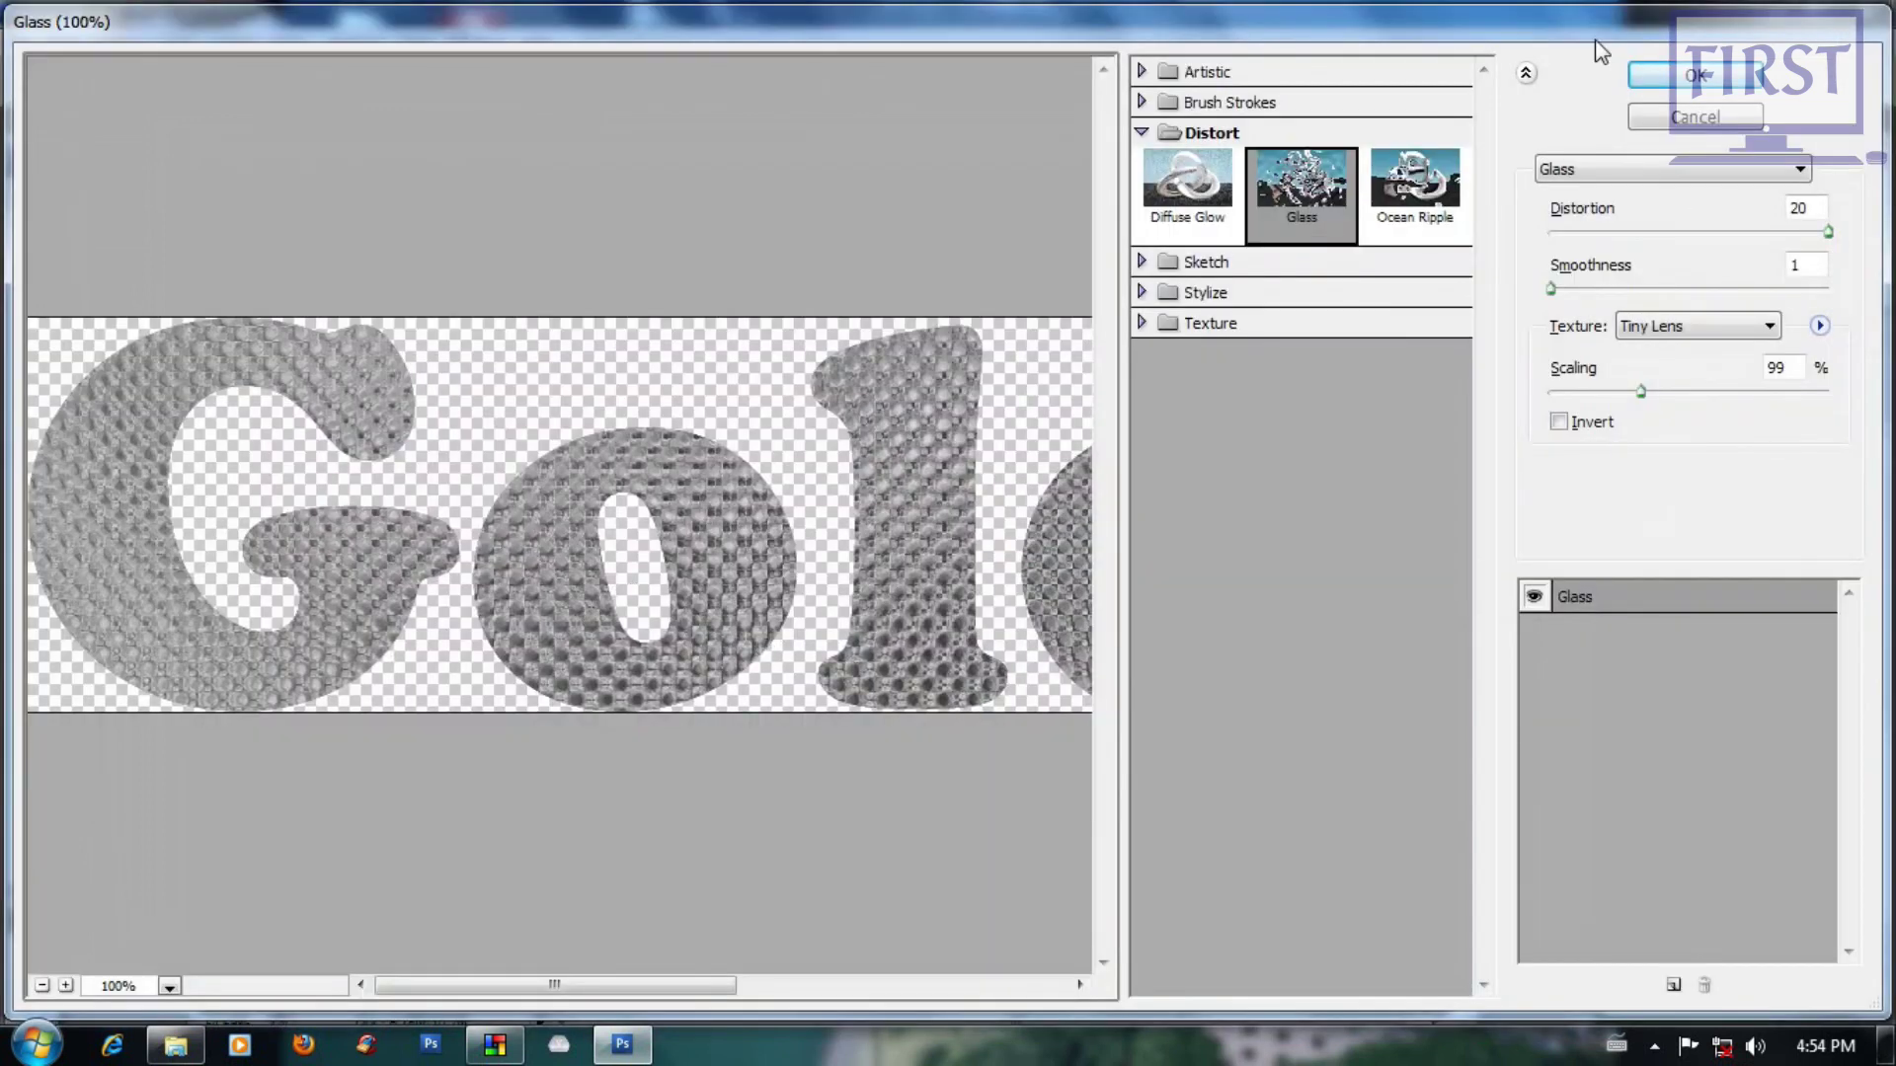
click(1697, 79)
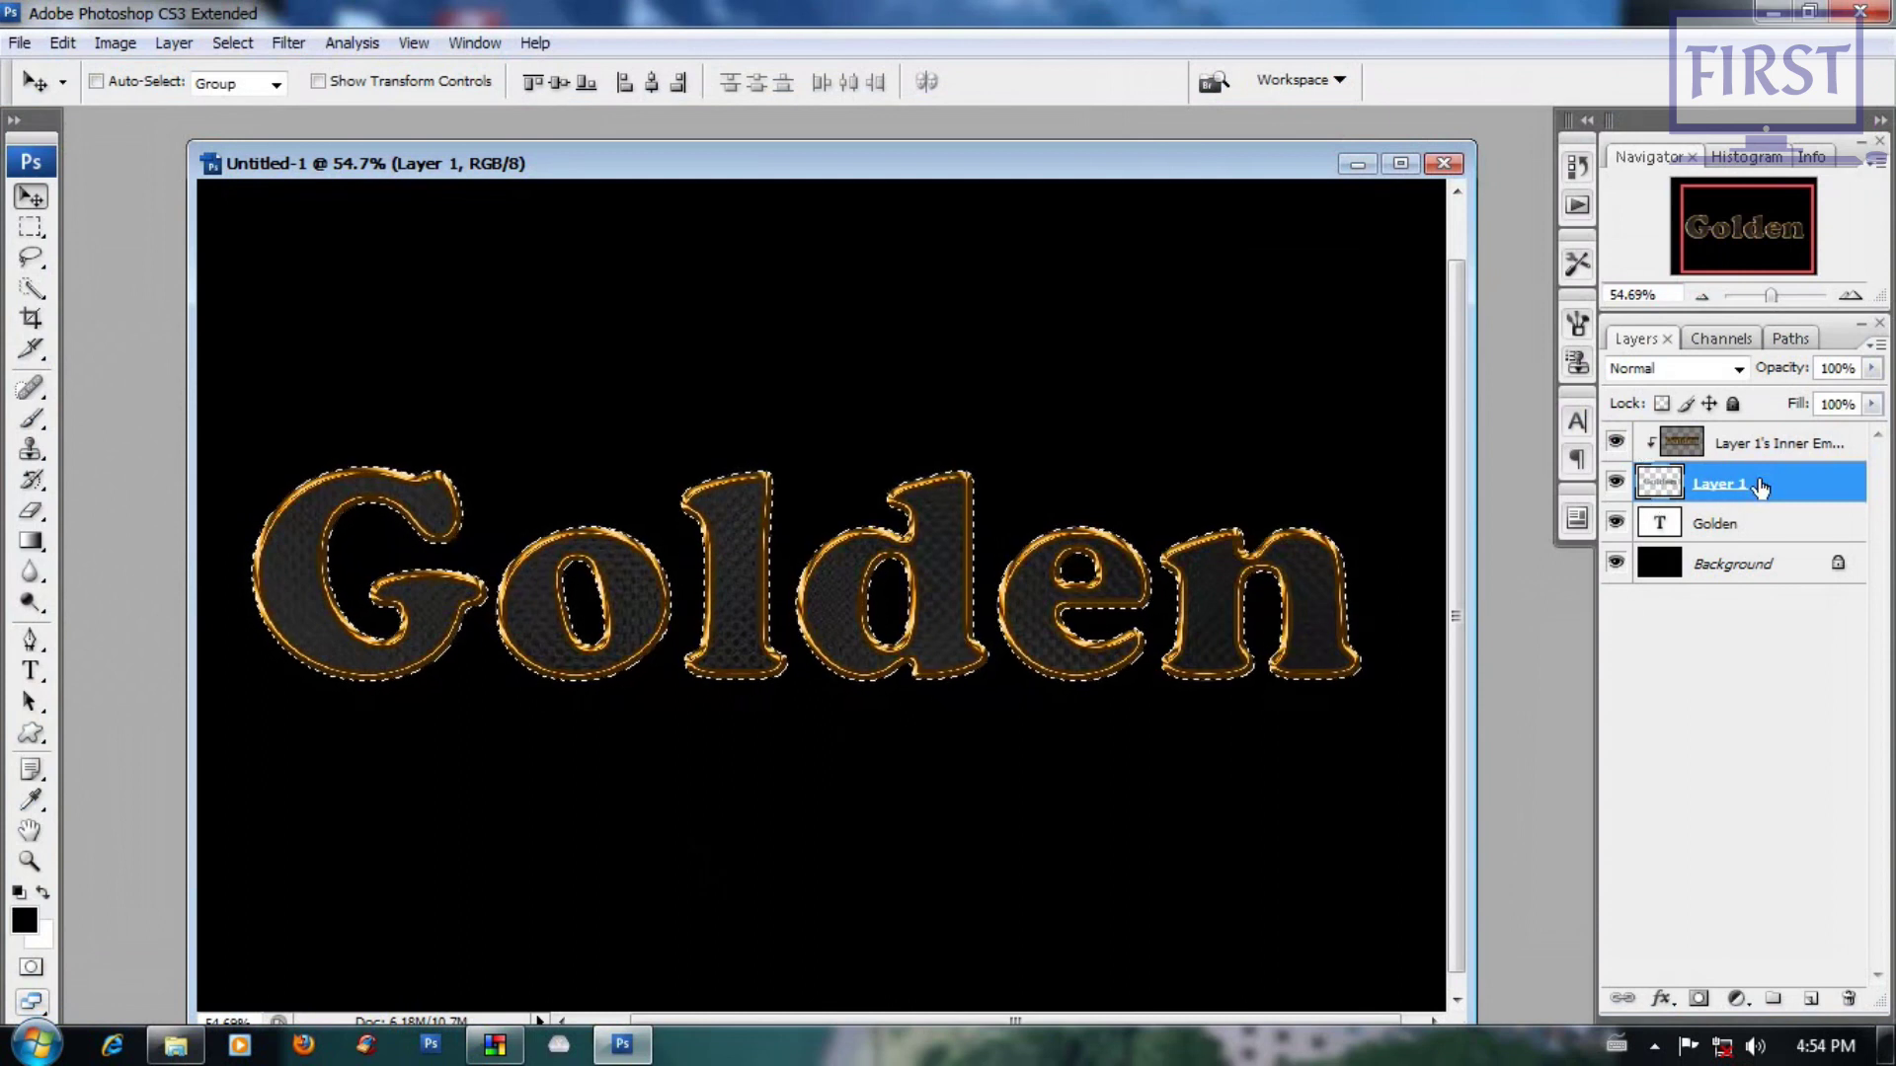
click(1788, 444)
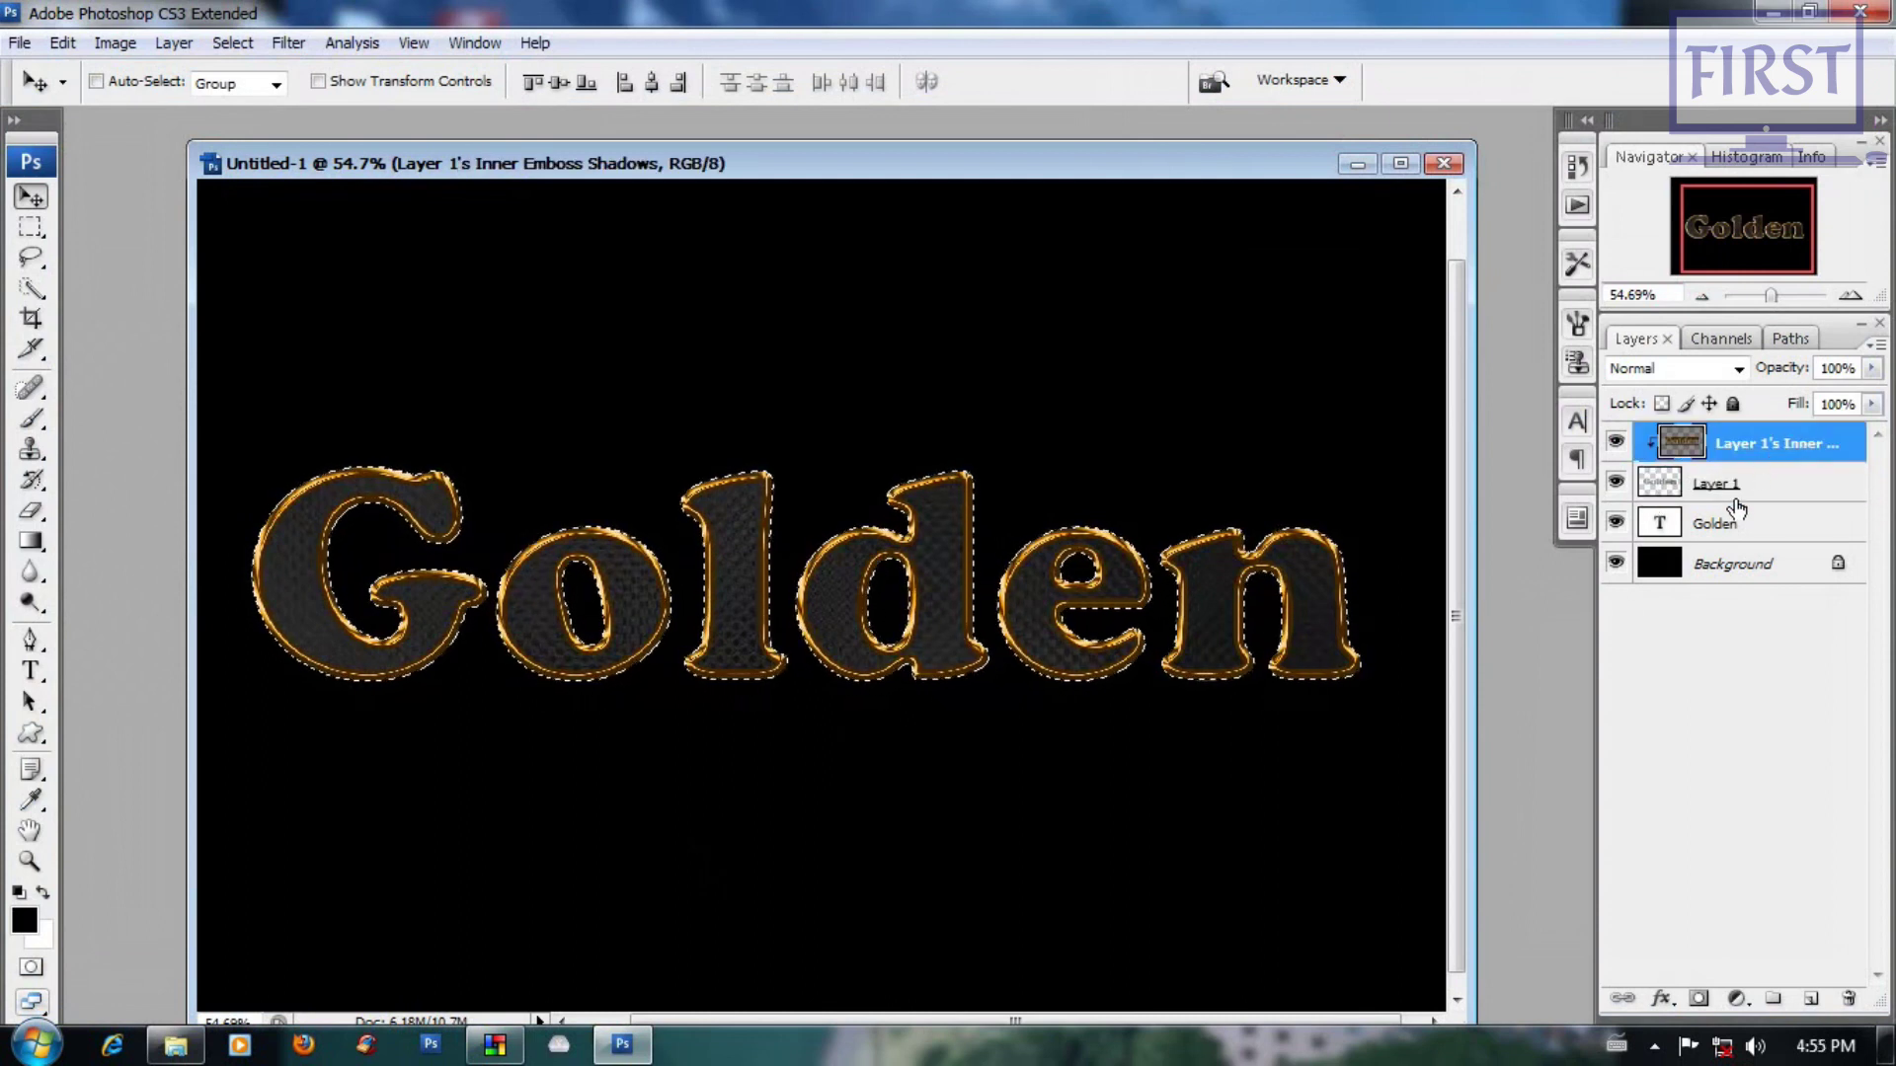
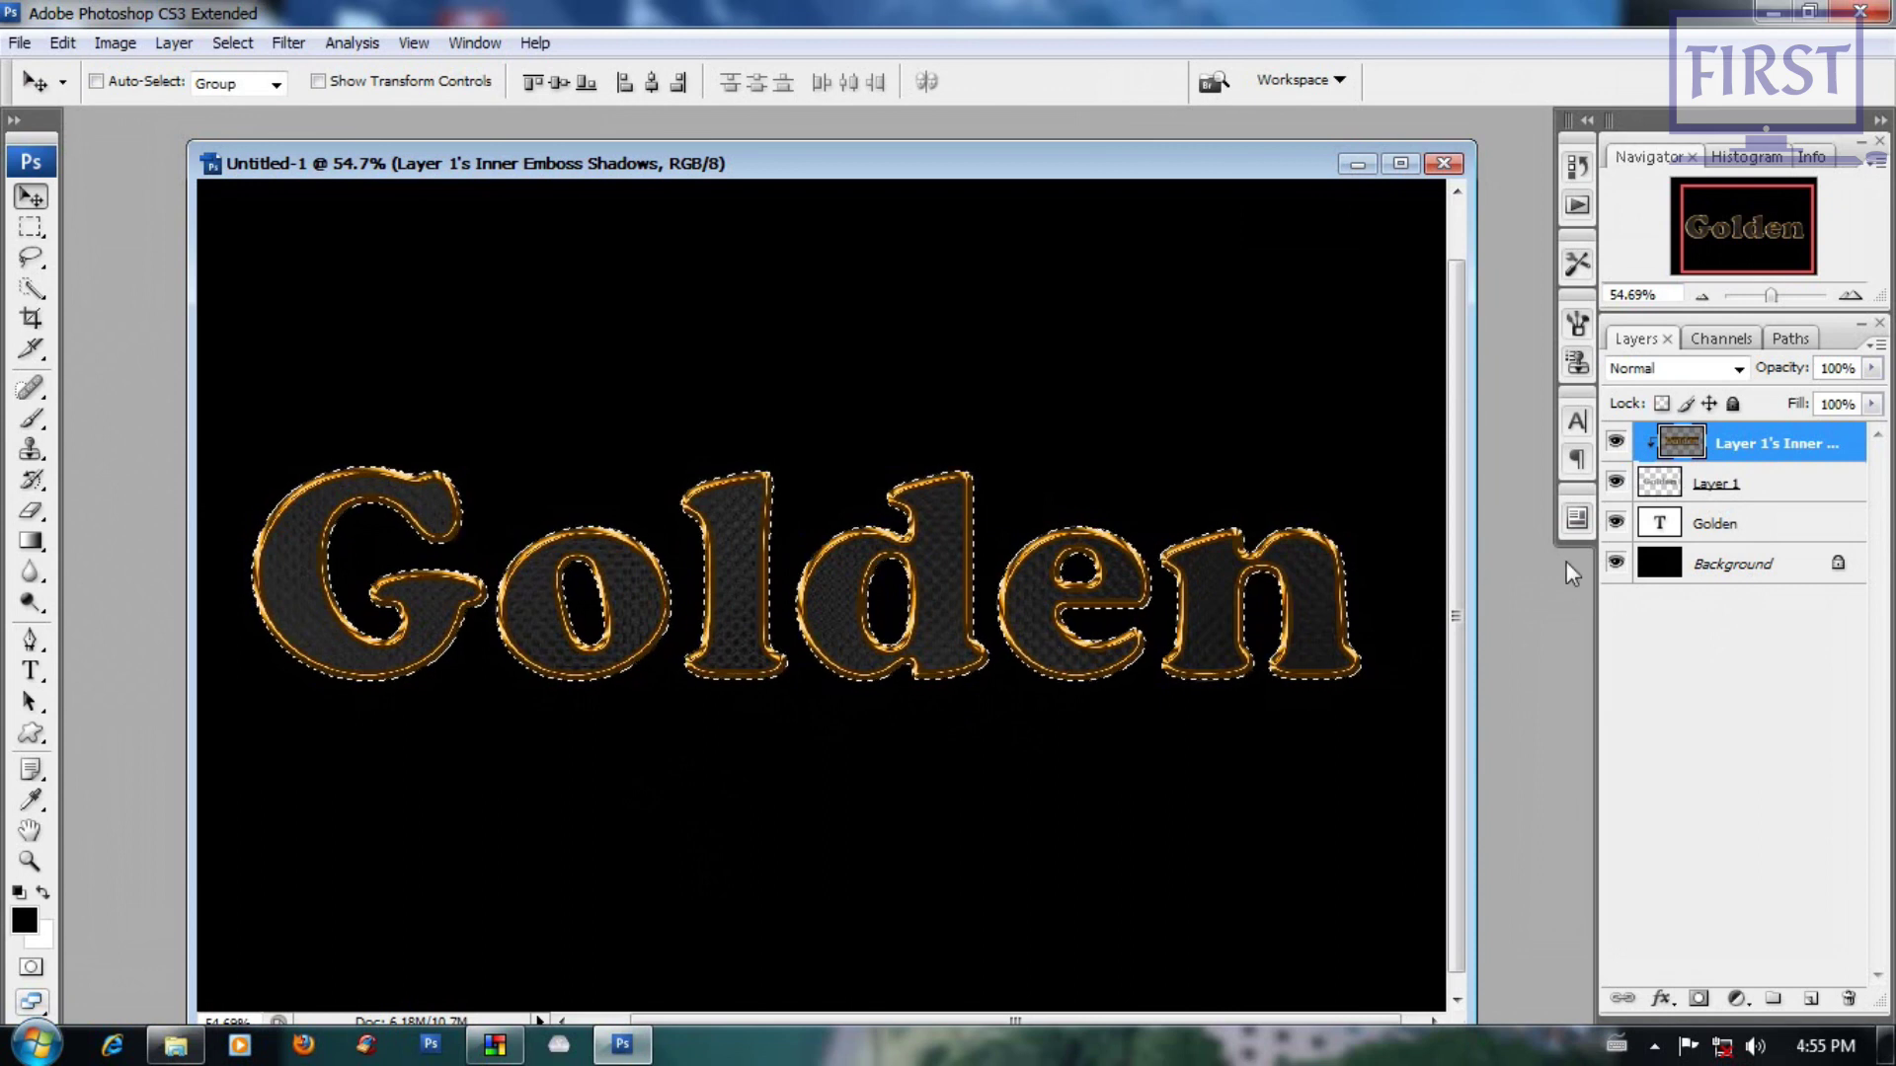
Step: Clip the Inner Emboss shadows layer to Layer 1
click(1723, 486)
click(1767, 446)
click(1769, 482)
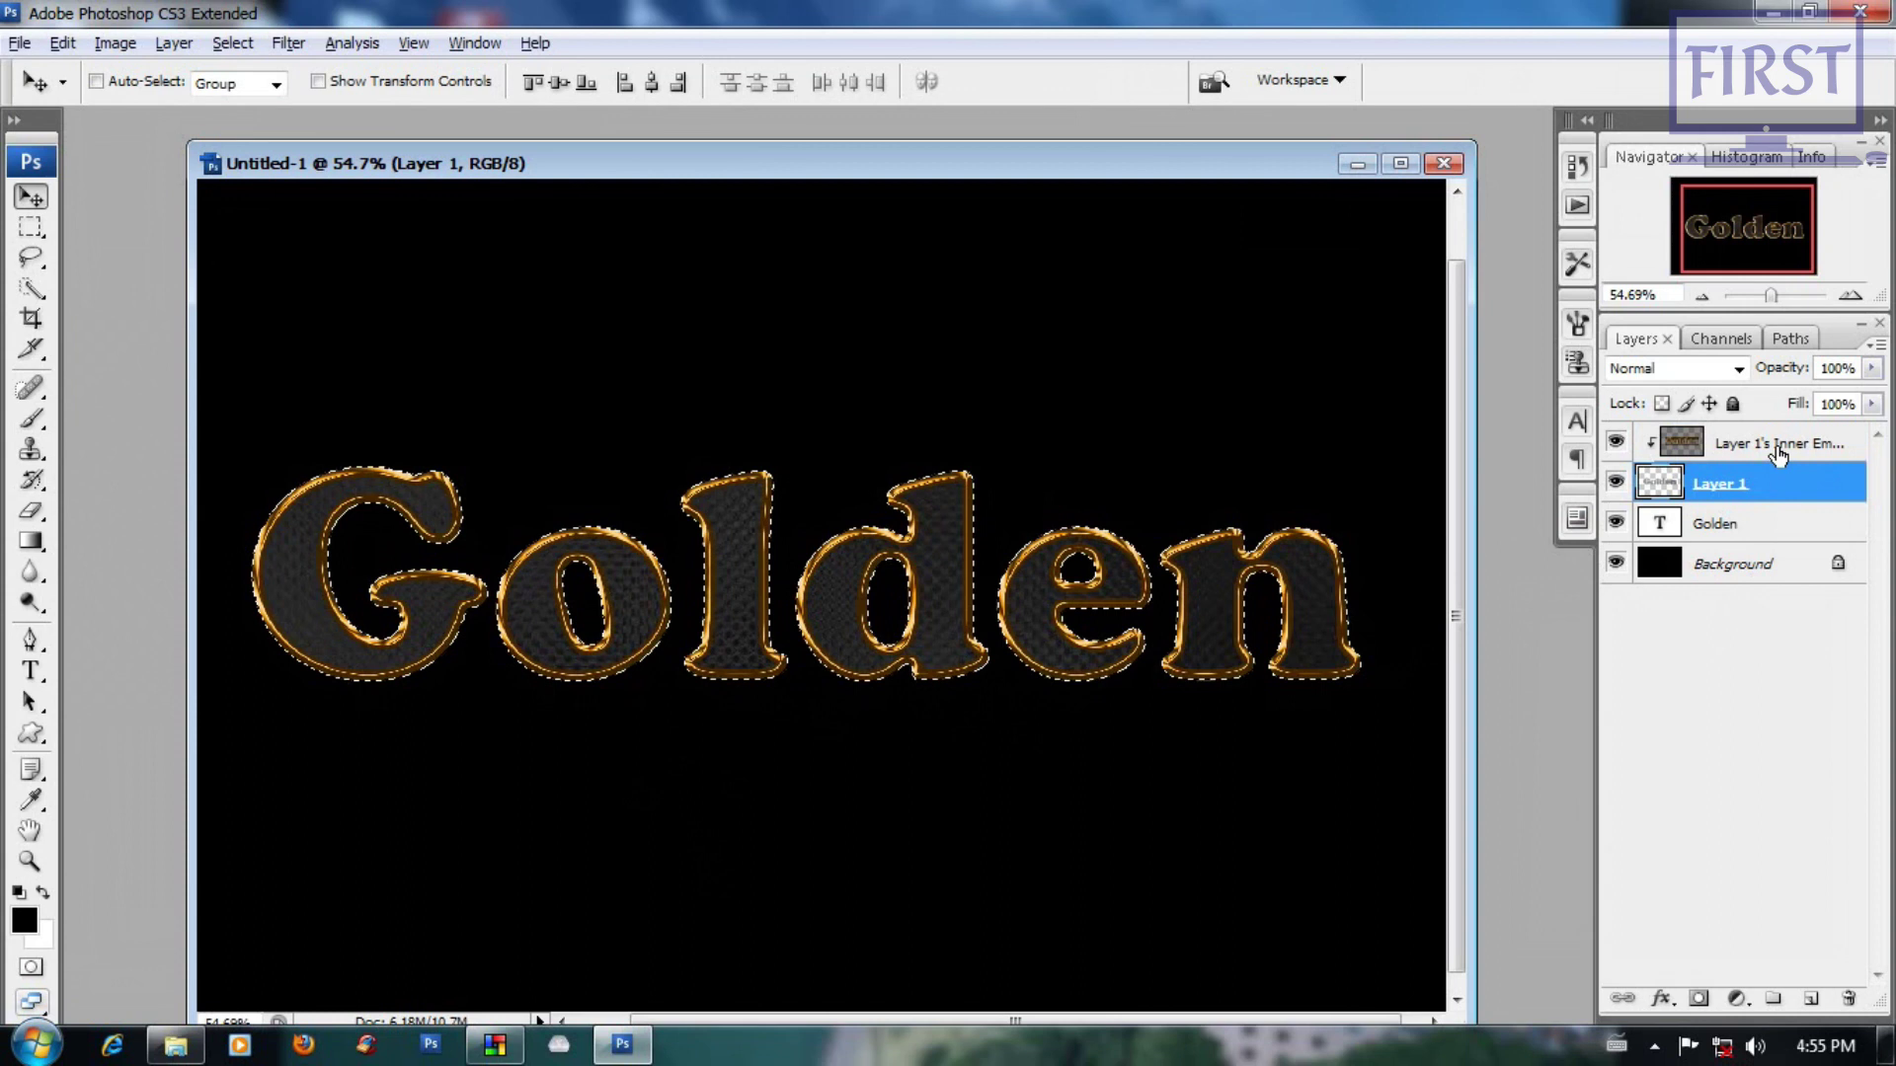
click(1775, 446)
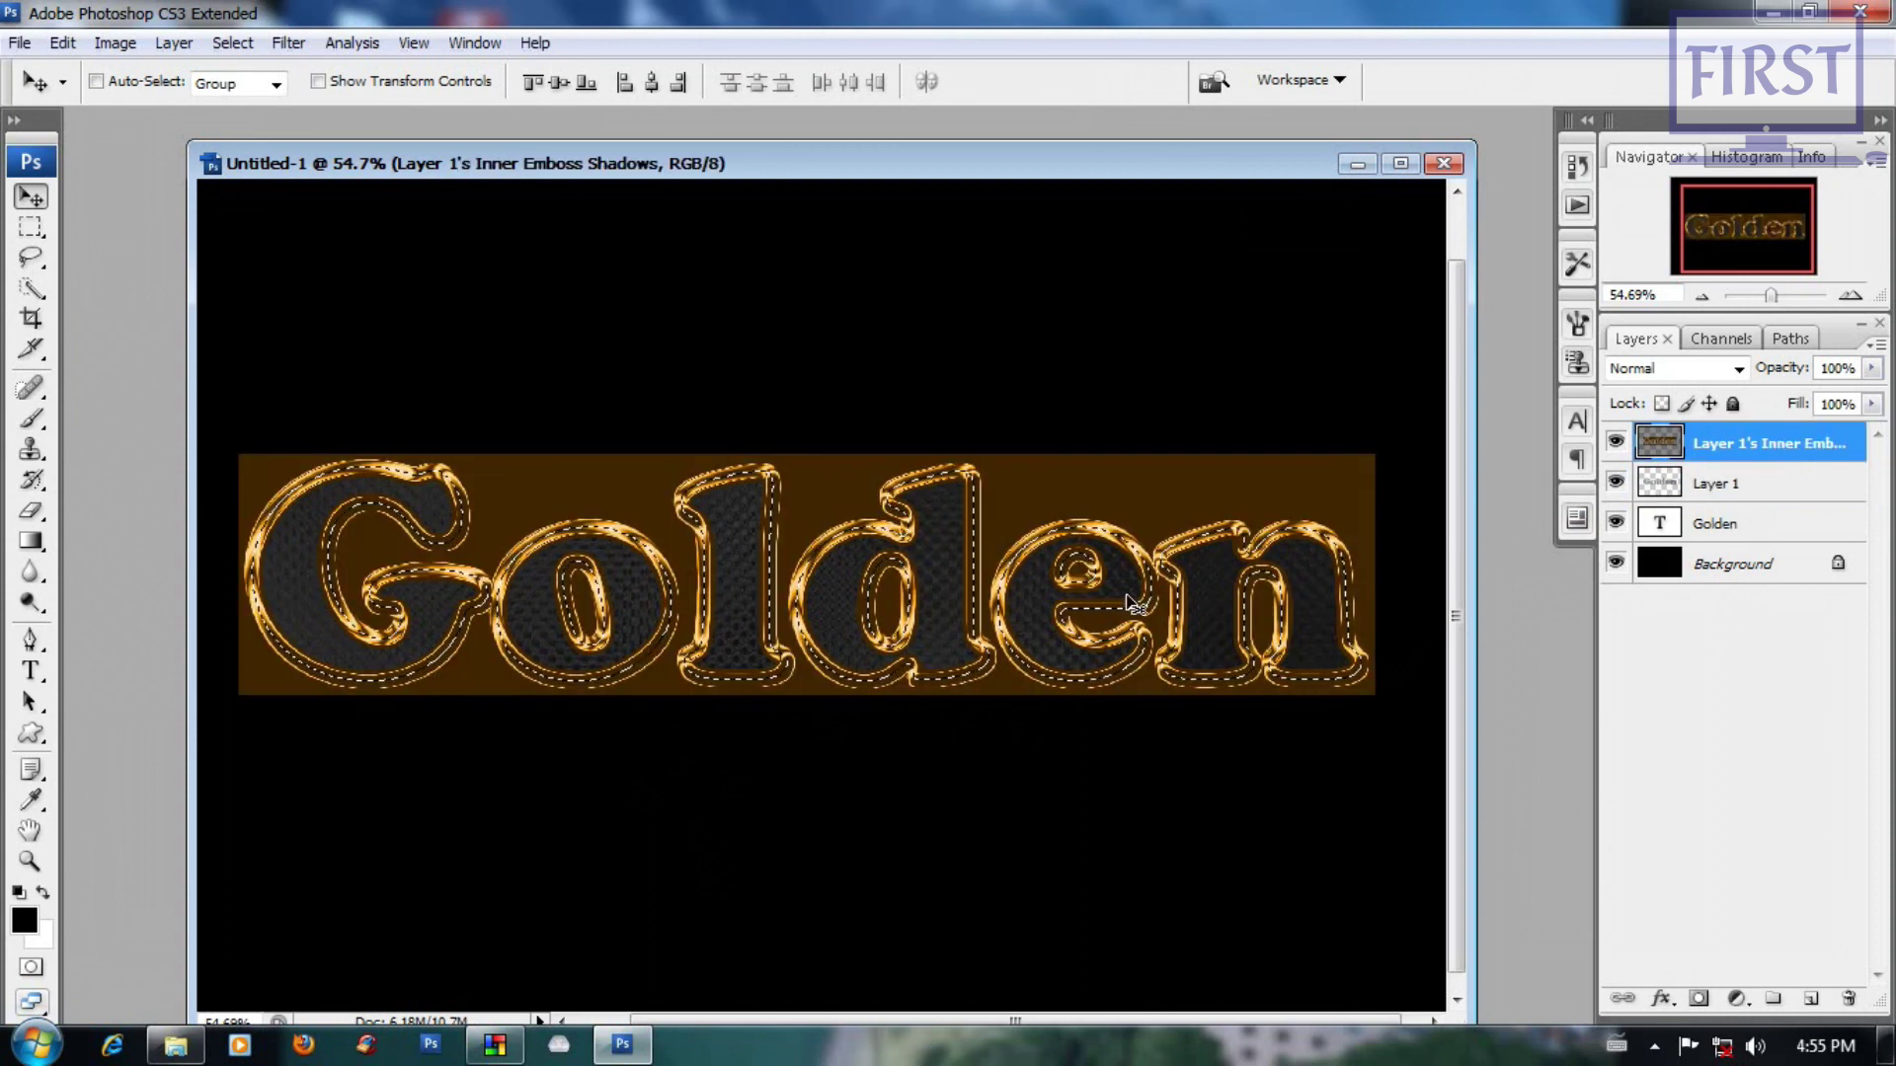
alt+click(1748, 462)
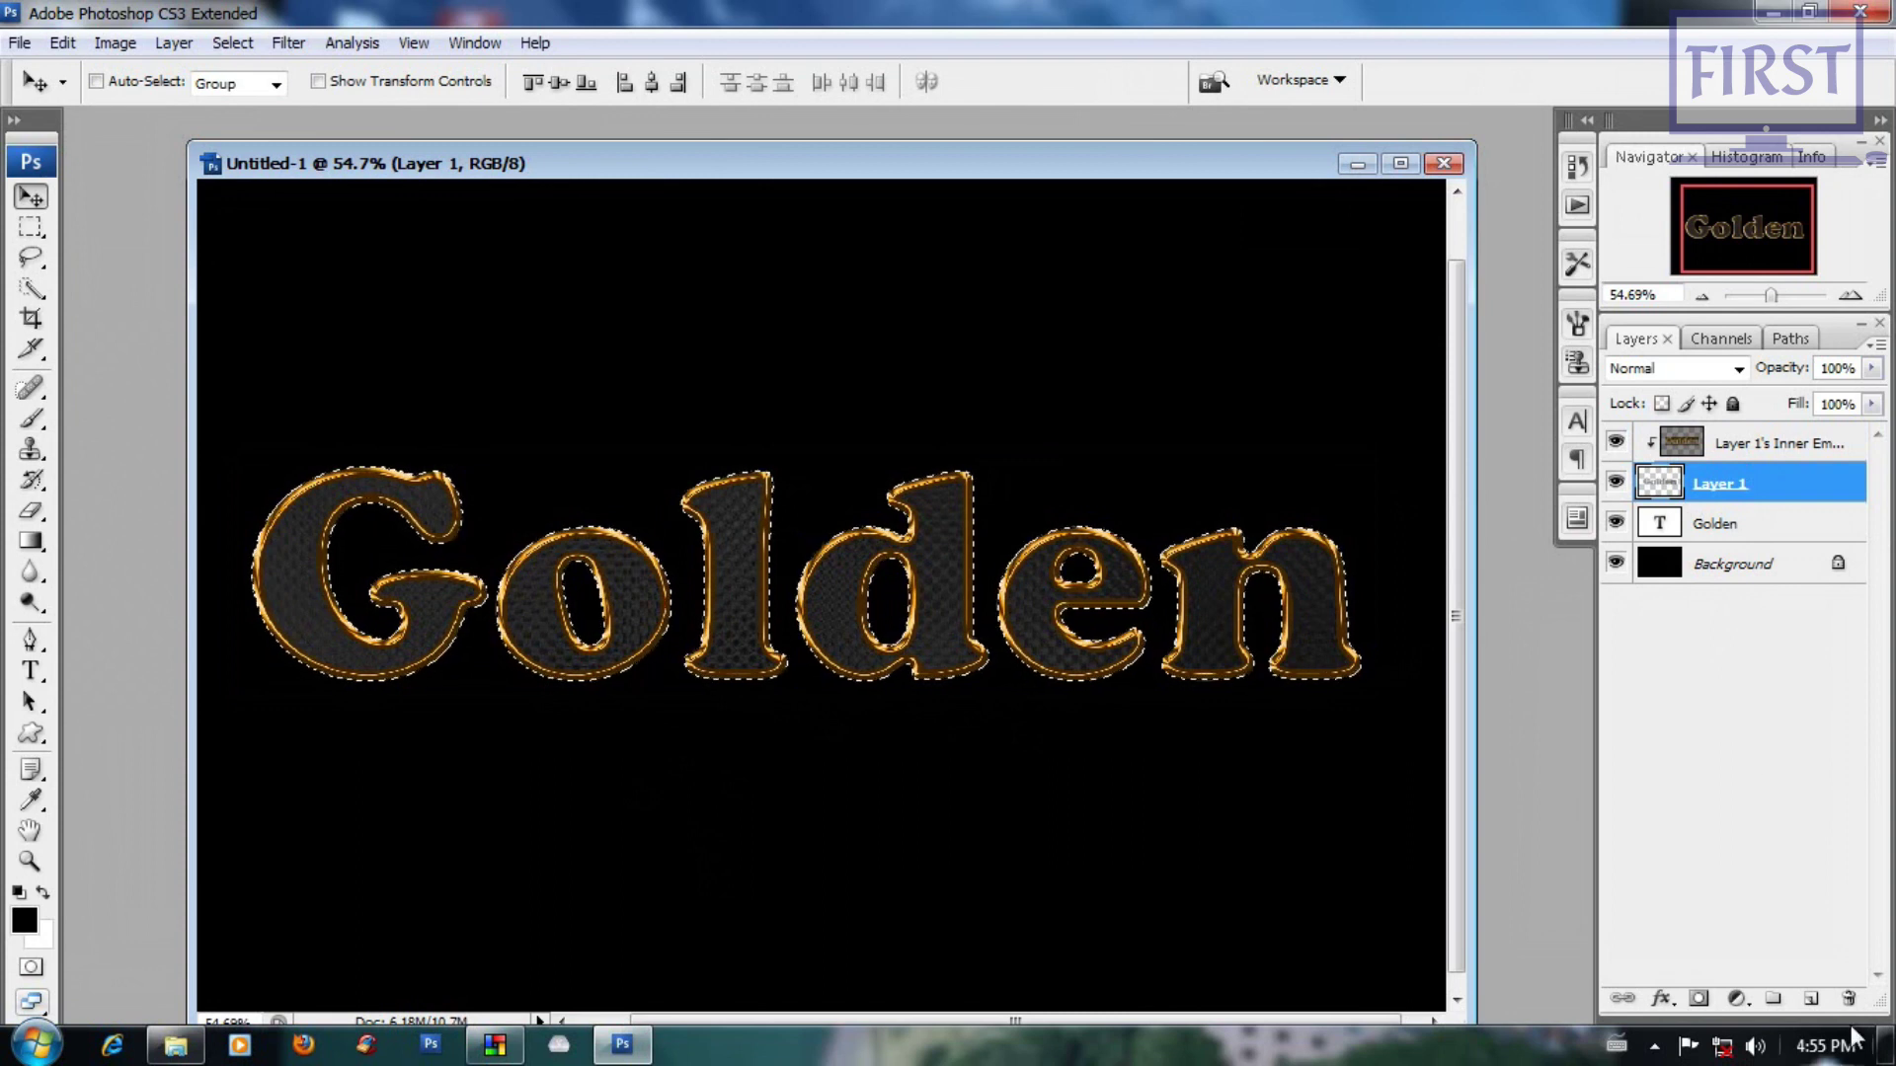
Step: Try a Levels adjustment darkening the lettering's midtones, then cancel it and zoom out
click(1735, 998)
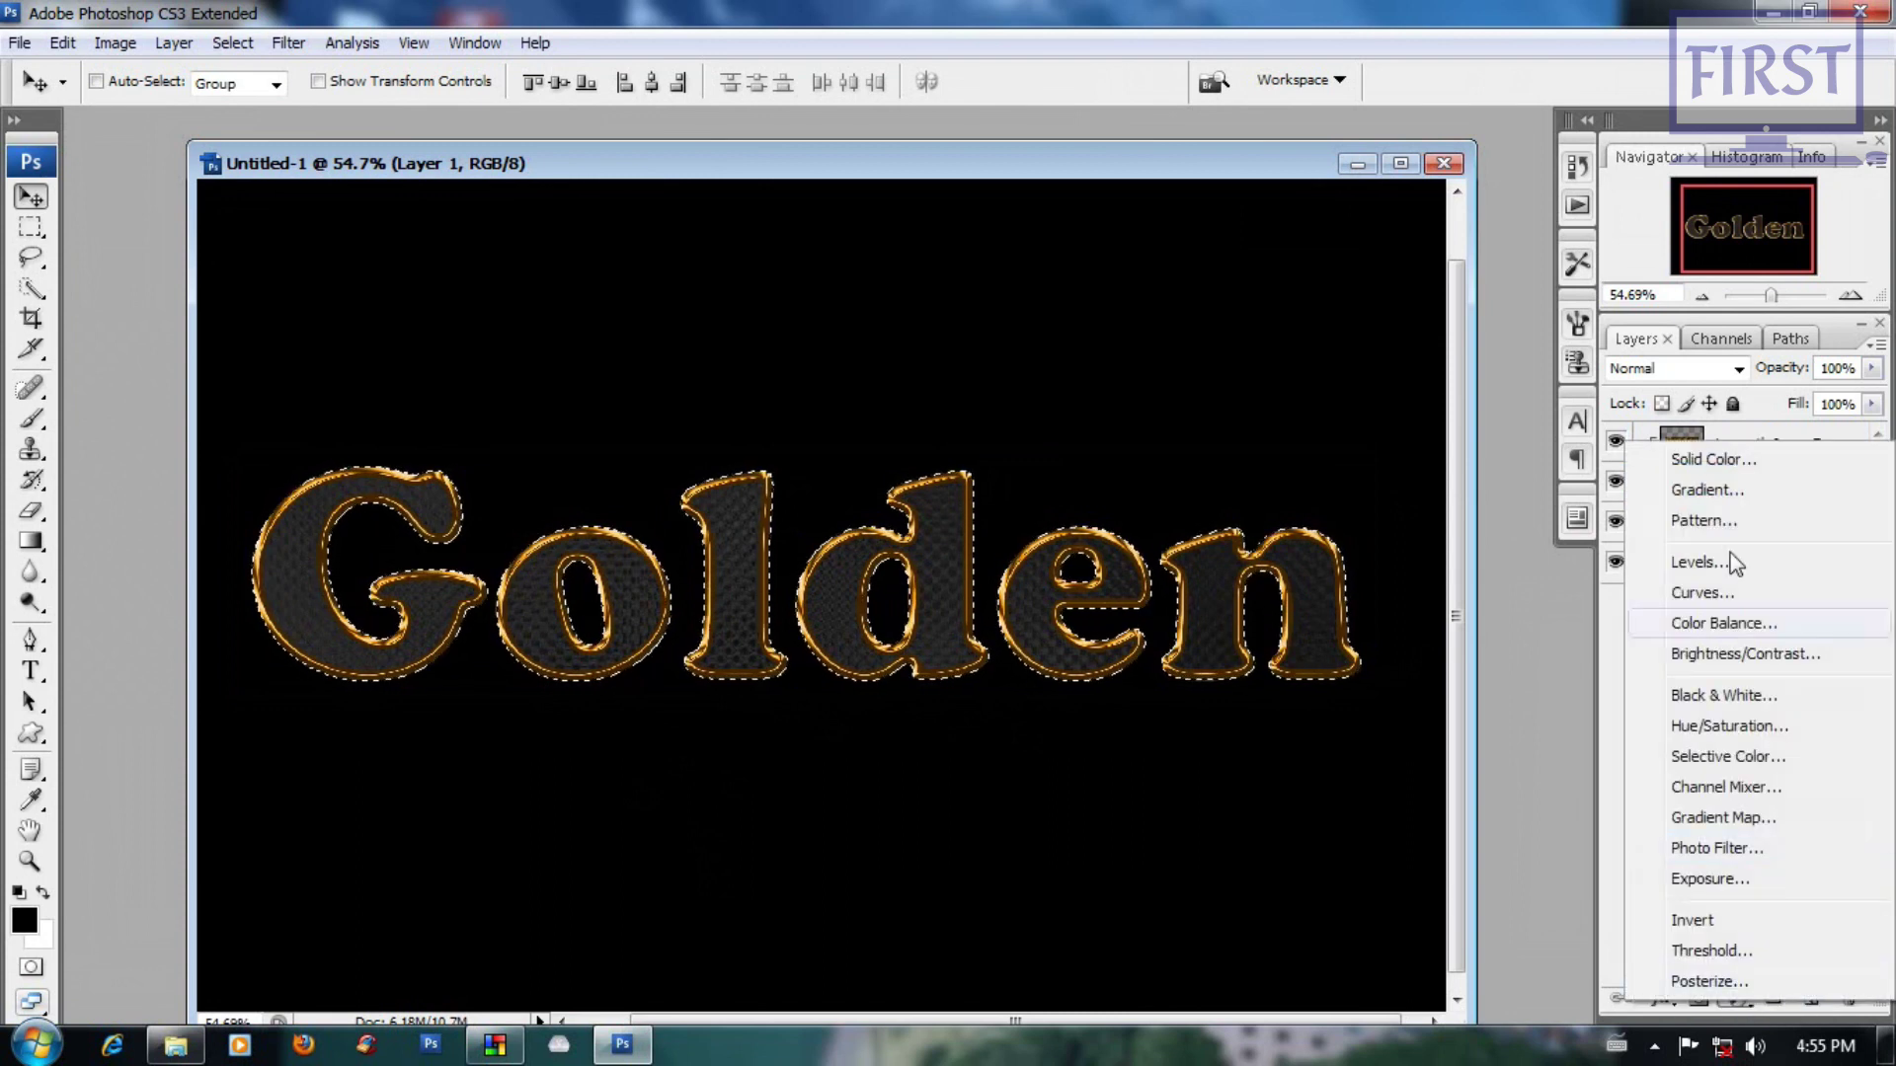
click(1703, 562)
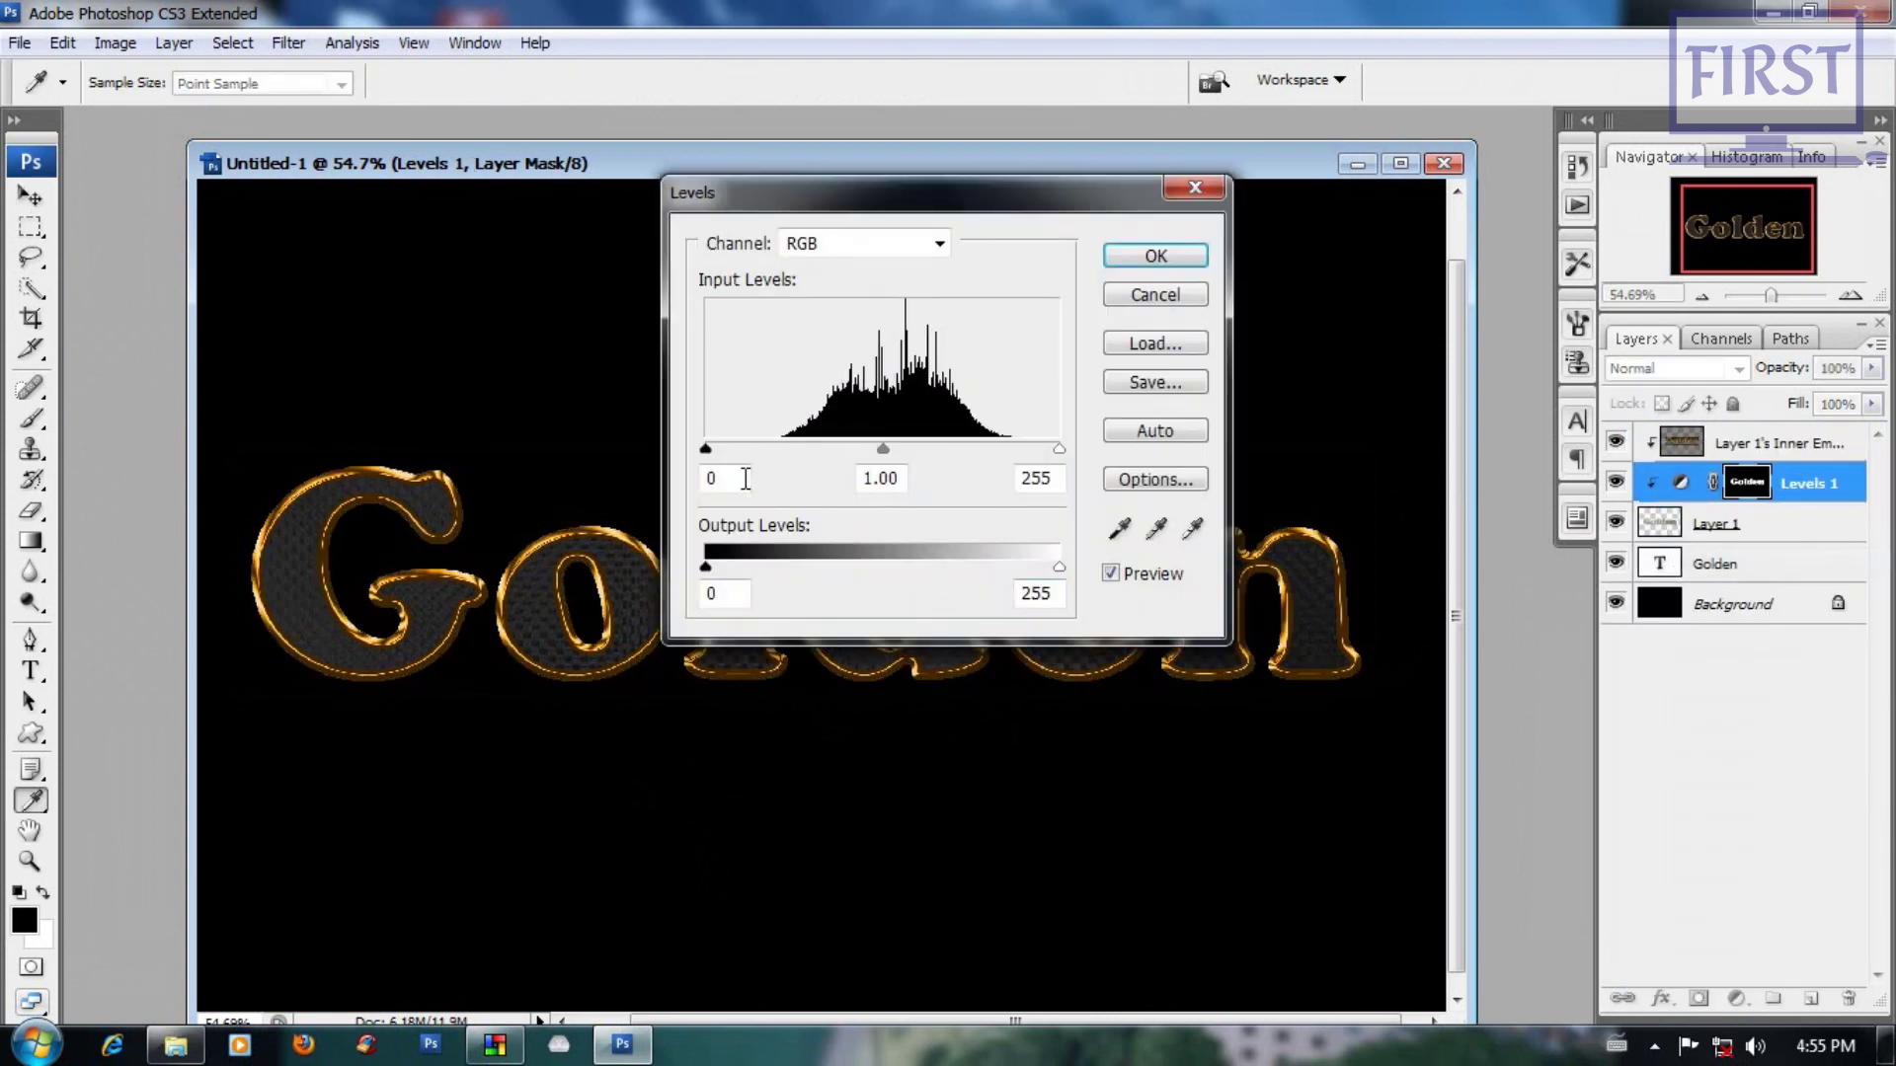
drag(880, 449, 976, 449)
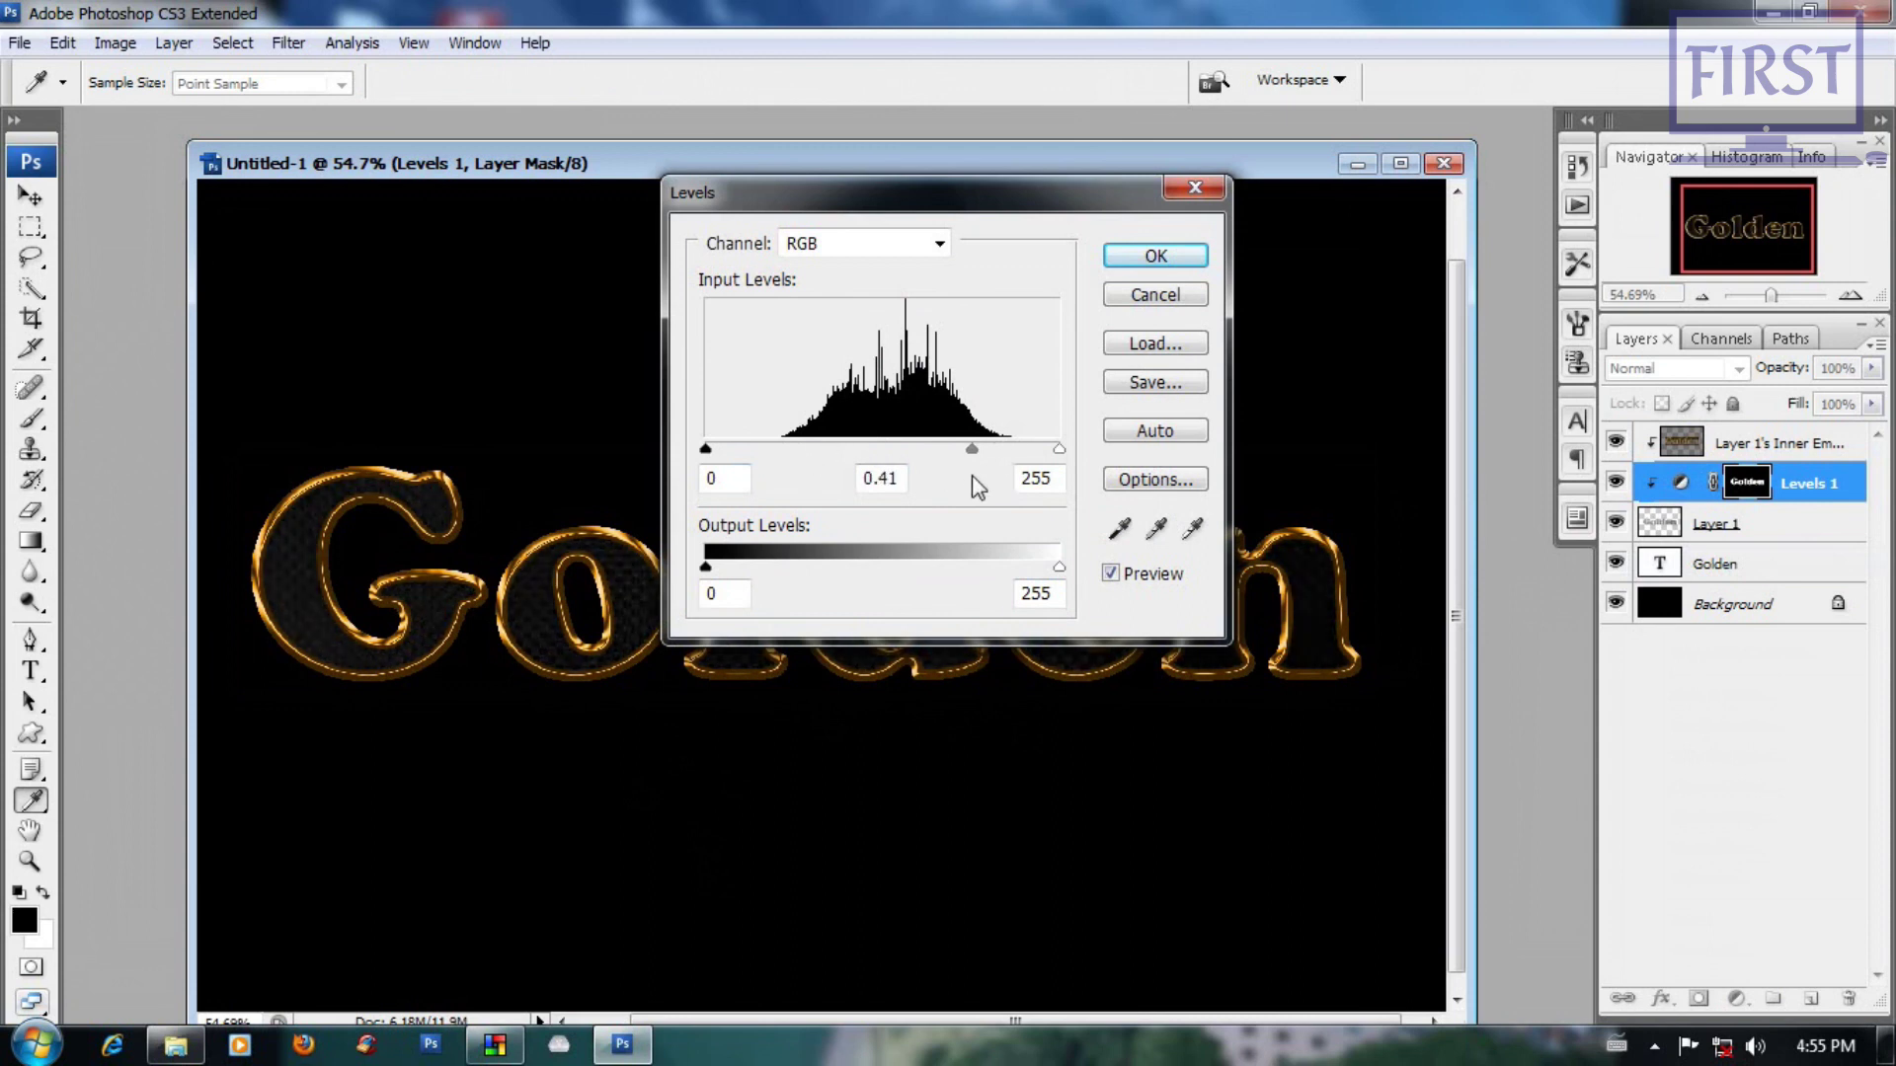
click(1153, 294)
key(v)
key(ctrl+minus)
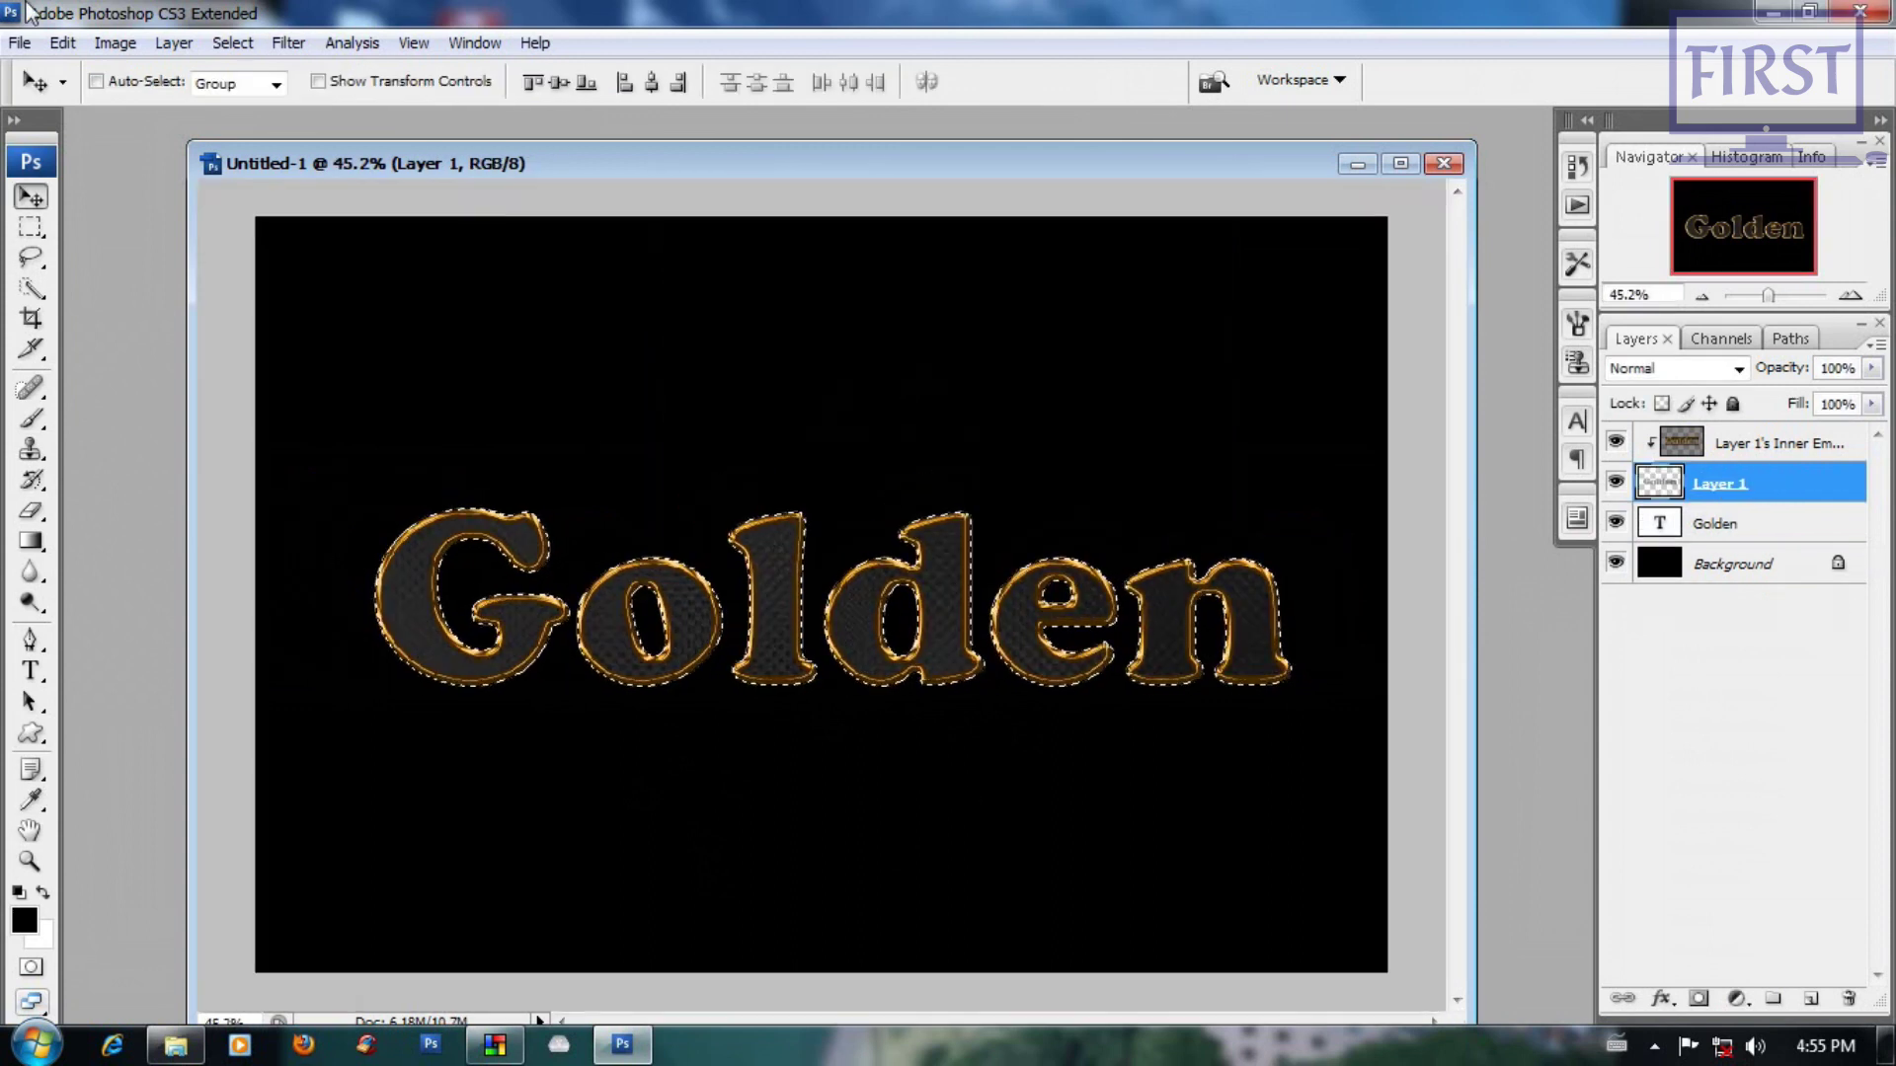
Step: Clear the selection around the Golden lettering and nudge the document window
click(233, 43)
click(271, 105)
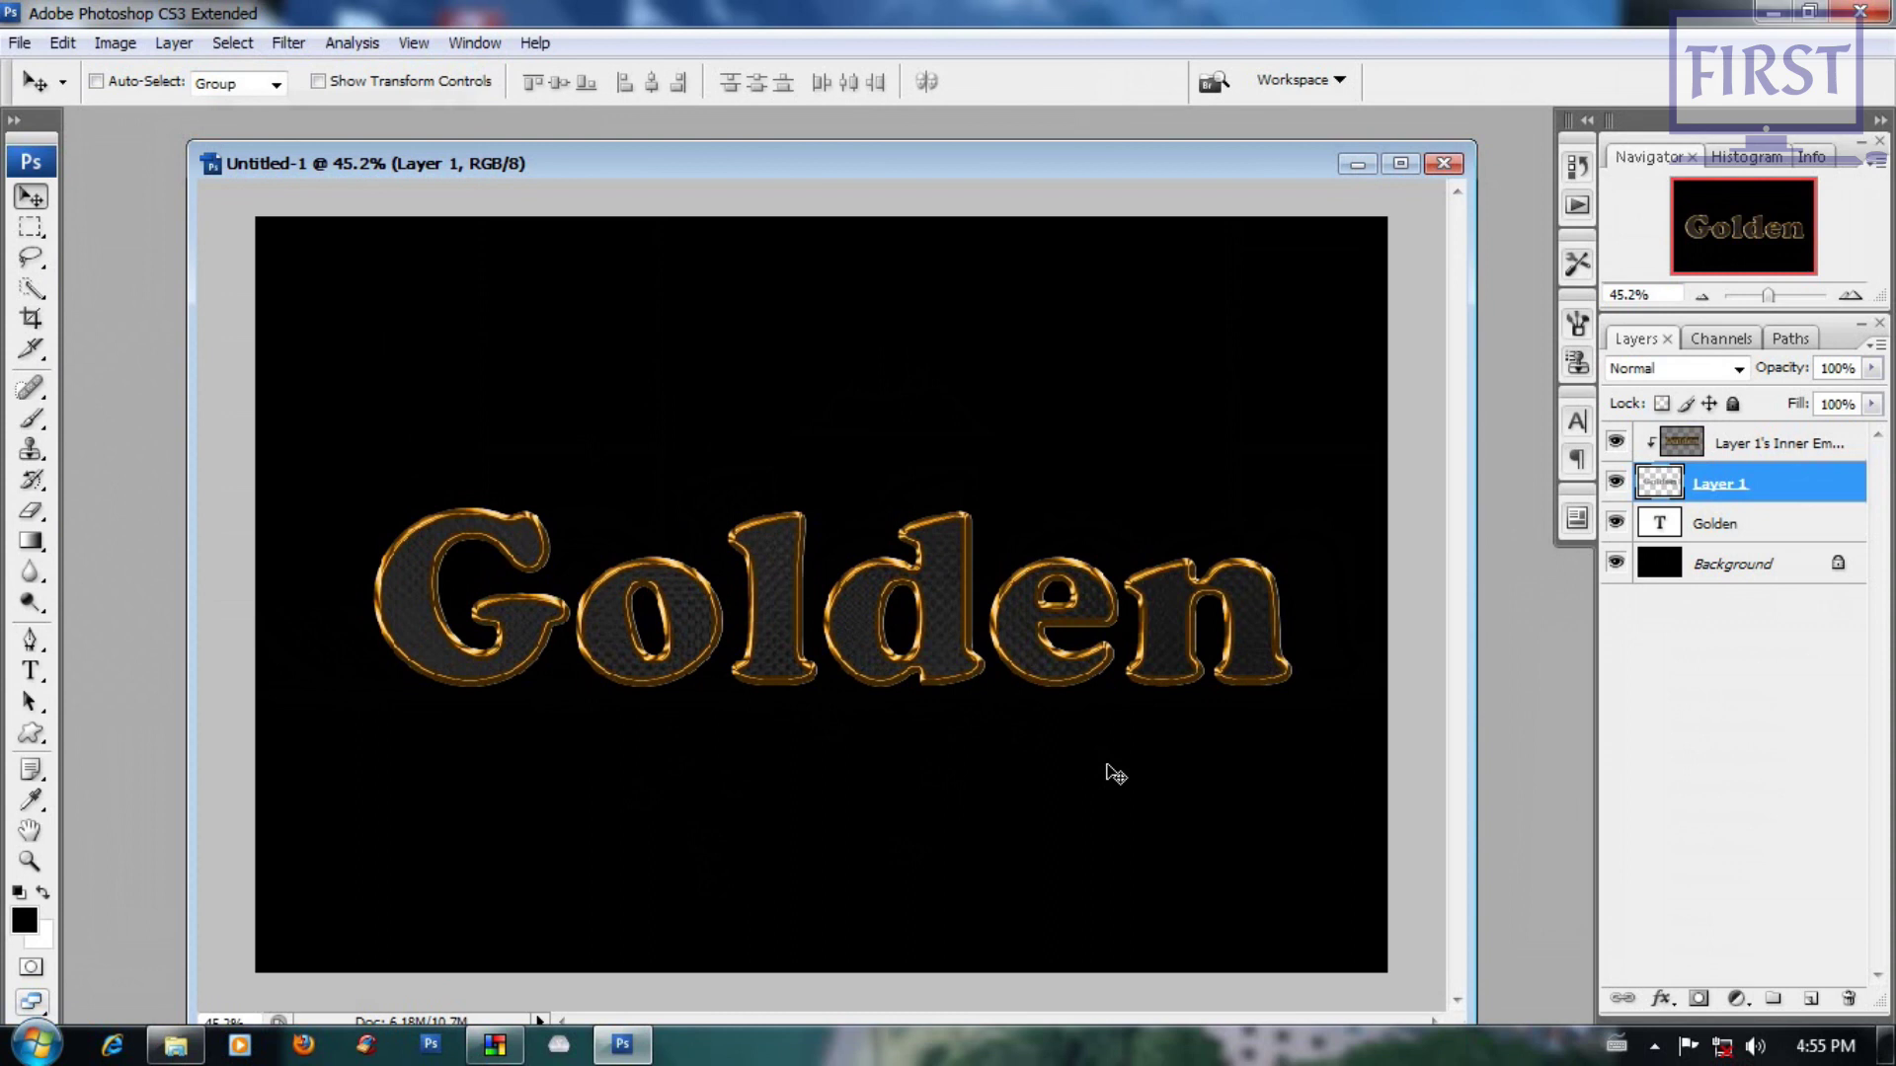
scroll(1007, 649, up, 3)
scroll(671, 608, down, 5)
scroll(651, 660, up, 2)
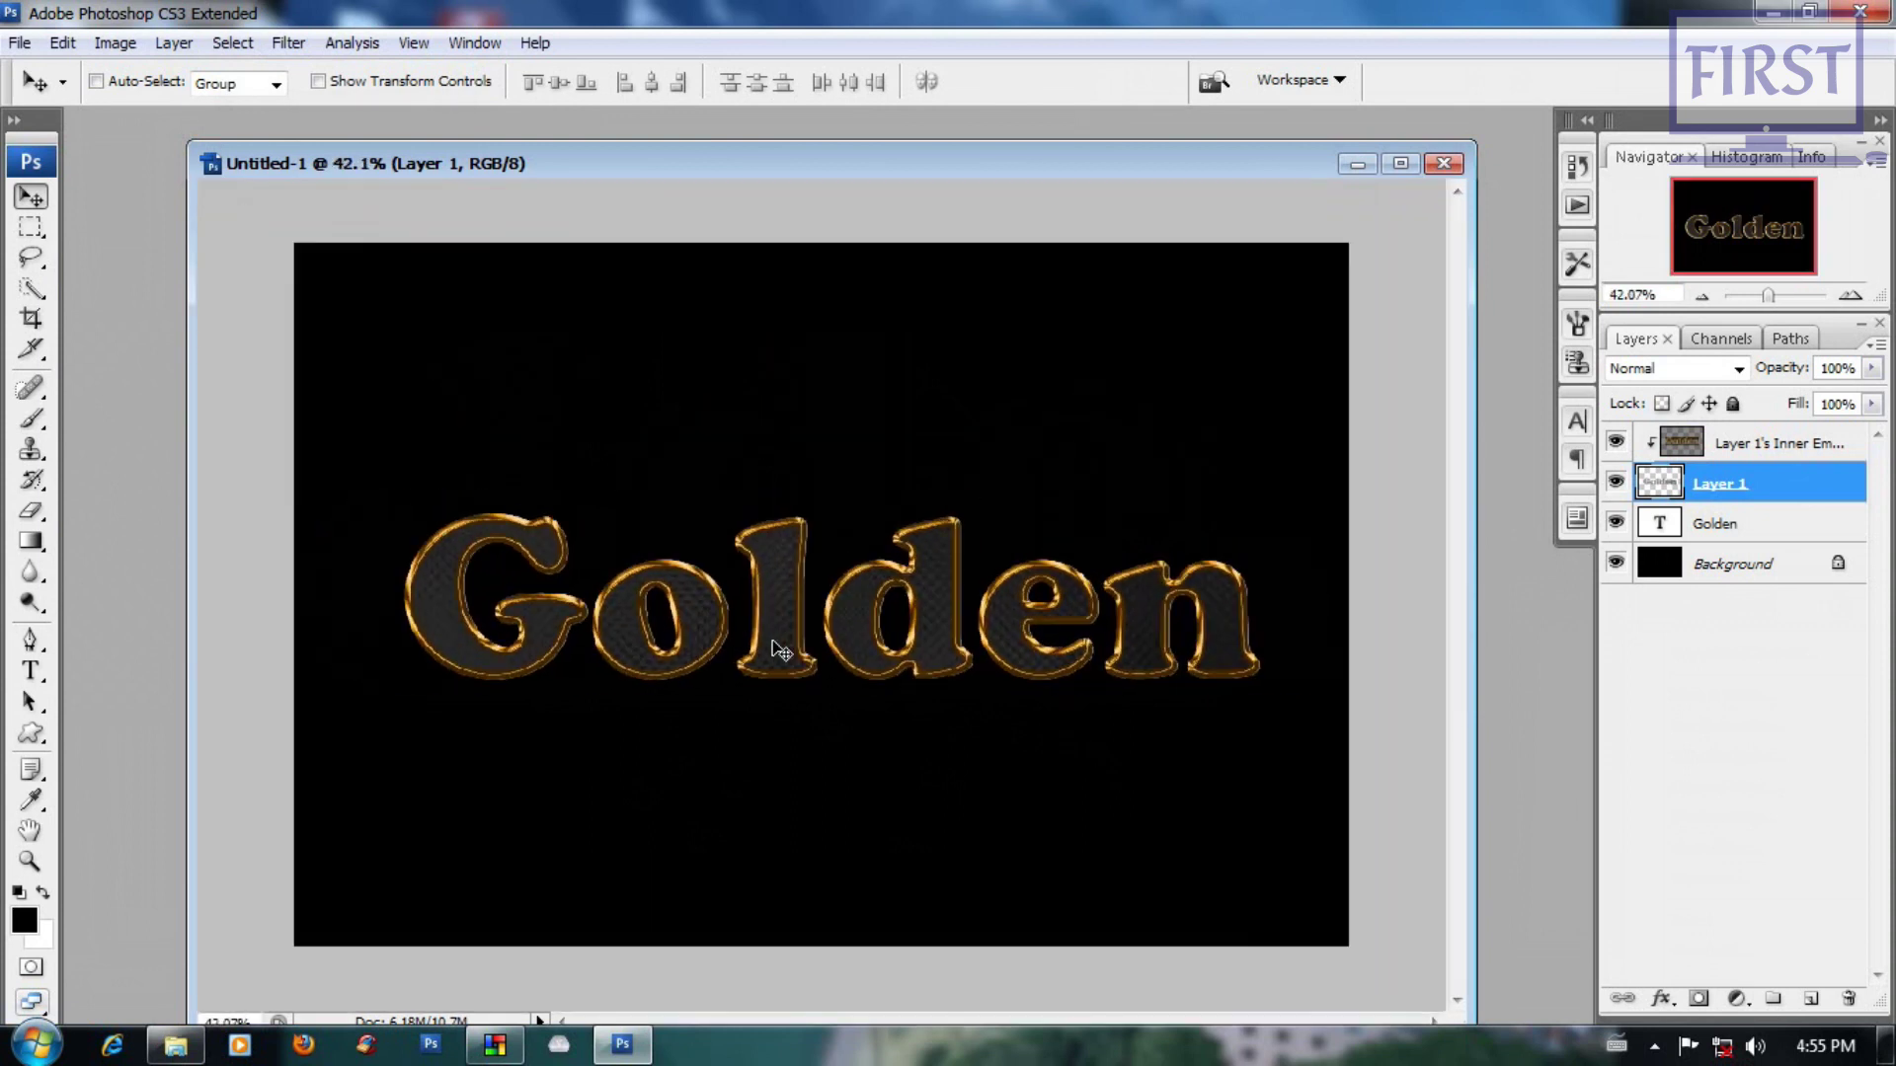
scroll(783, 652, up, 1)
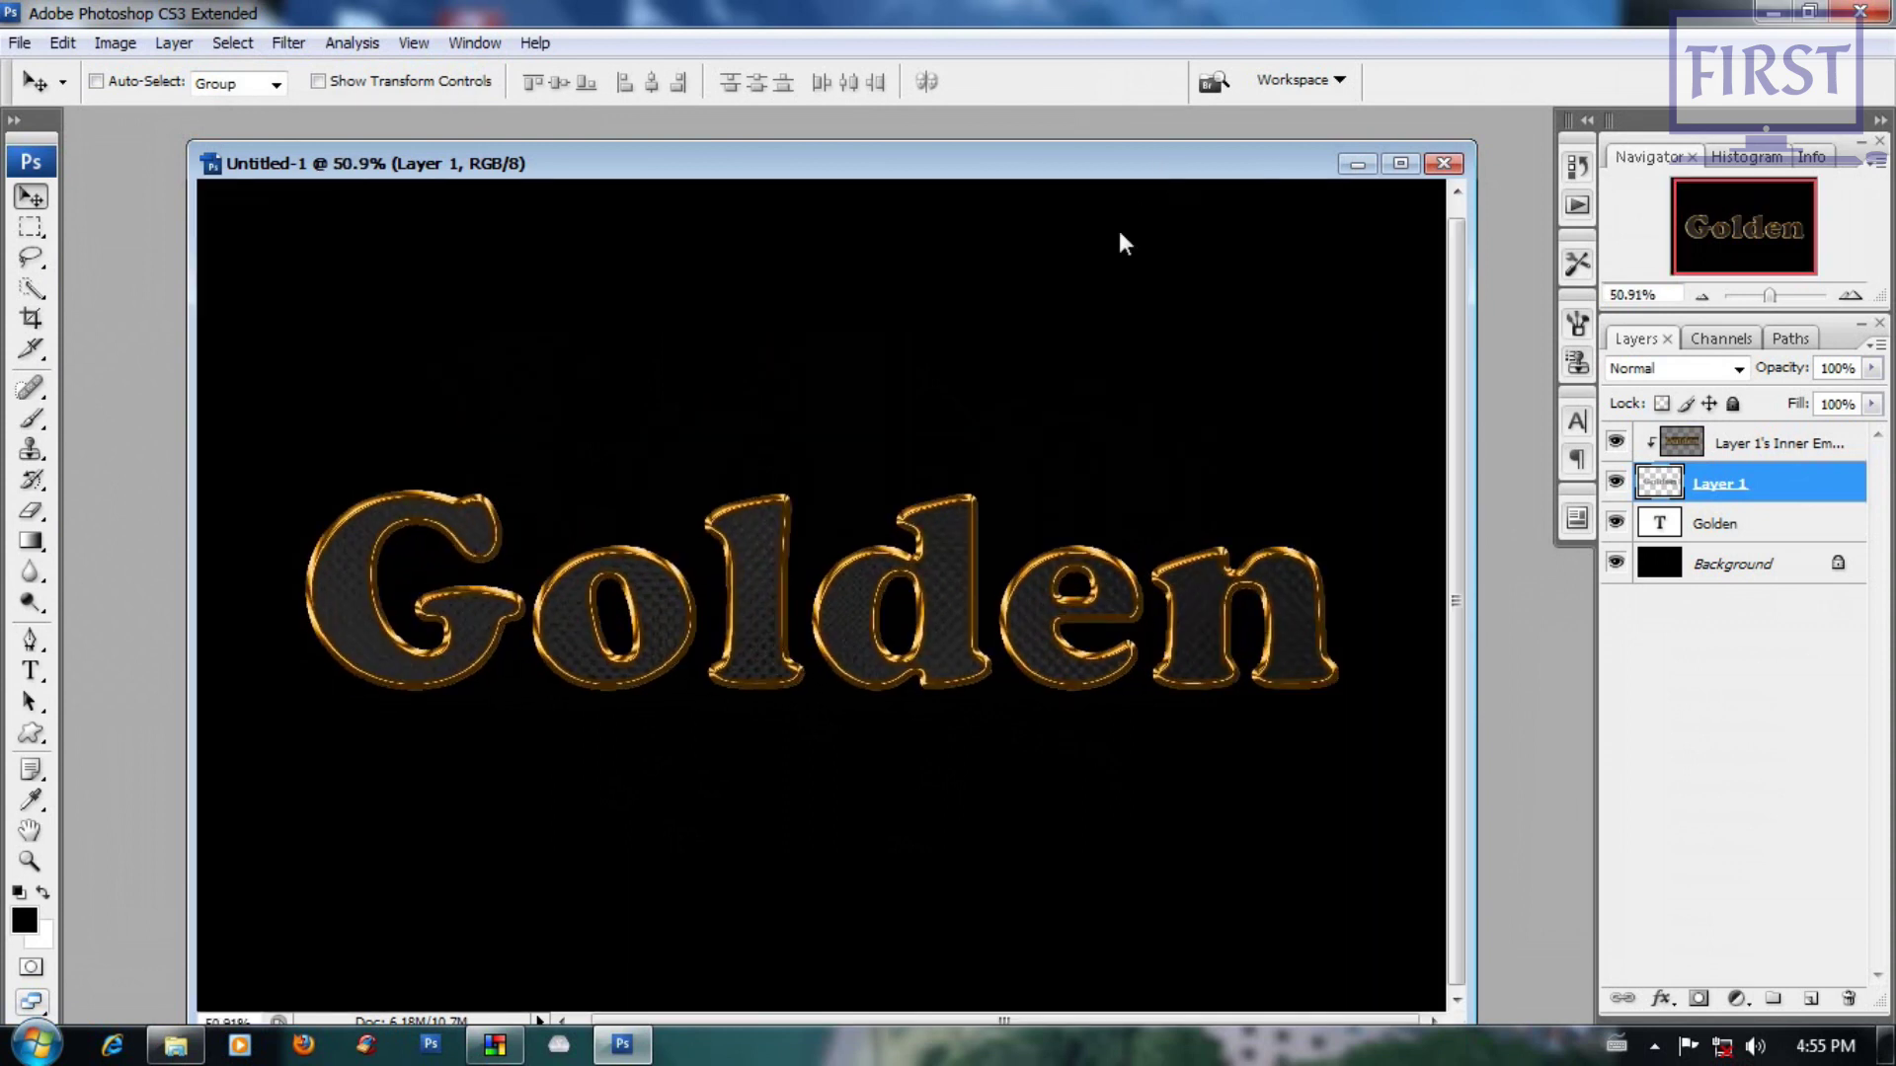
drag(1172, 164, 1197, 167)
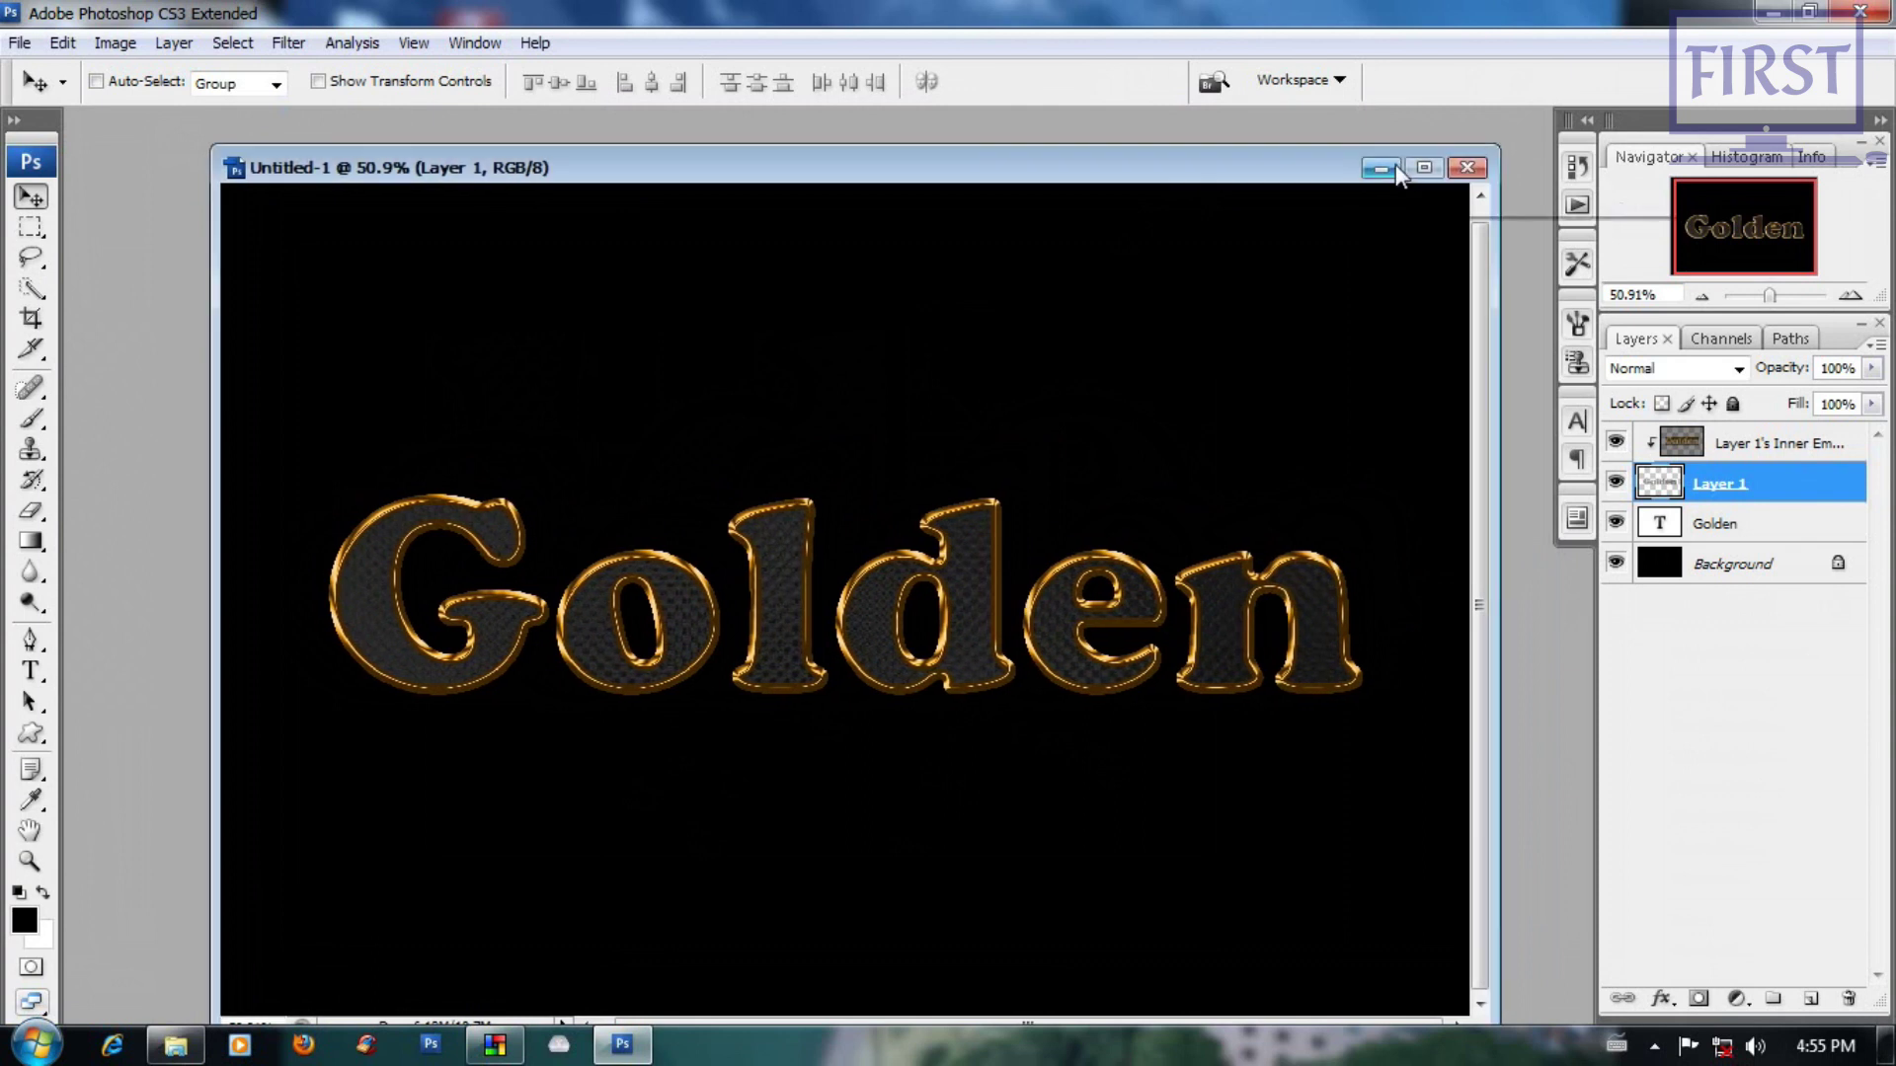
scroll(1220, 640, up, 3)
scroll(1209, 632, down, 1)
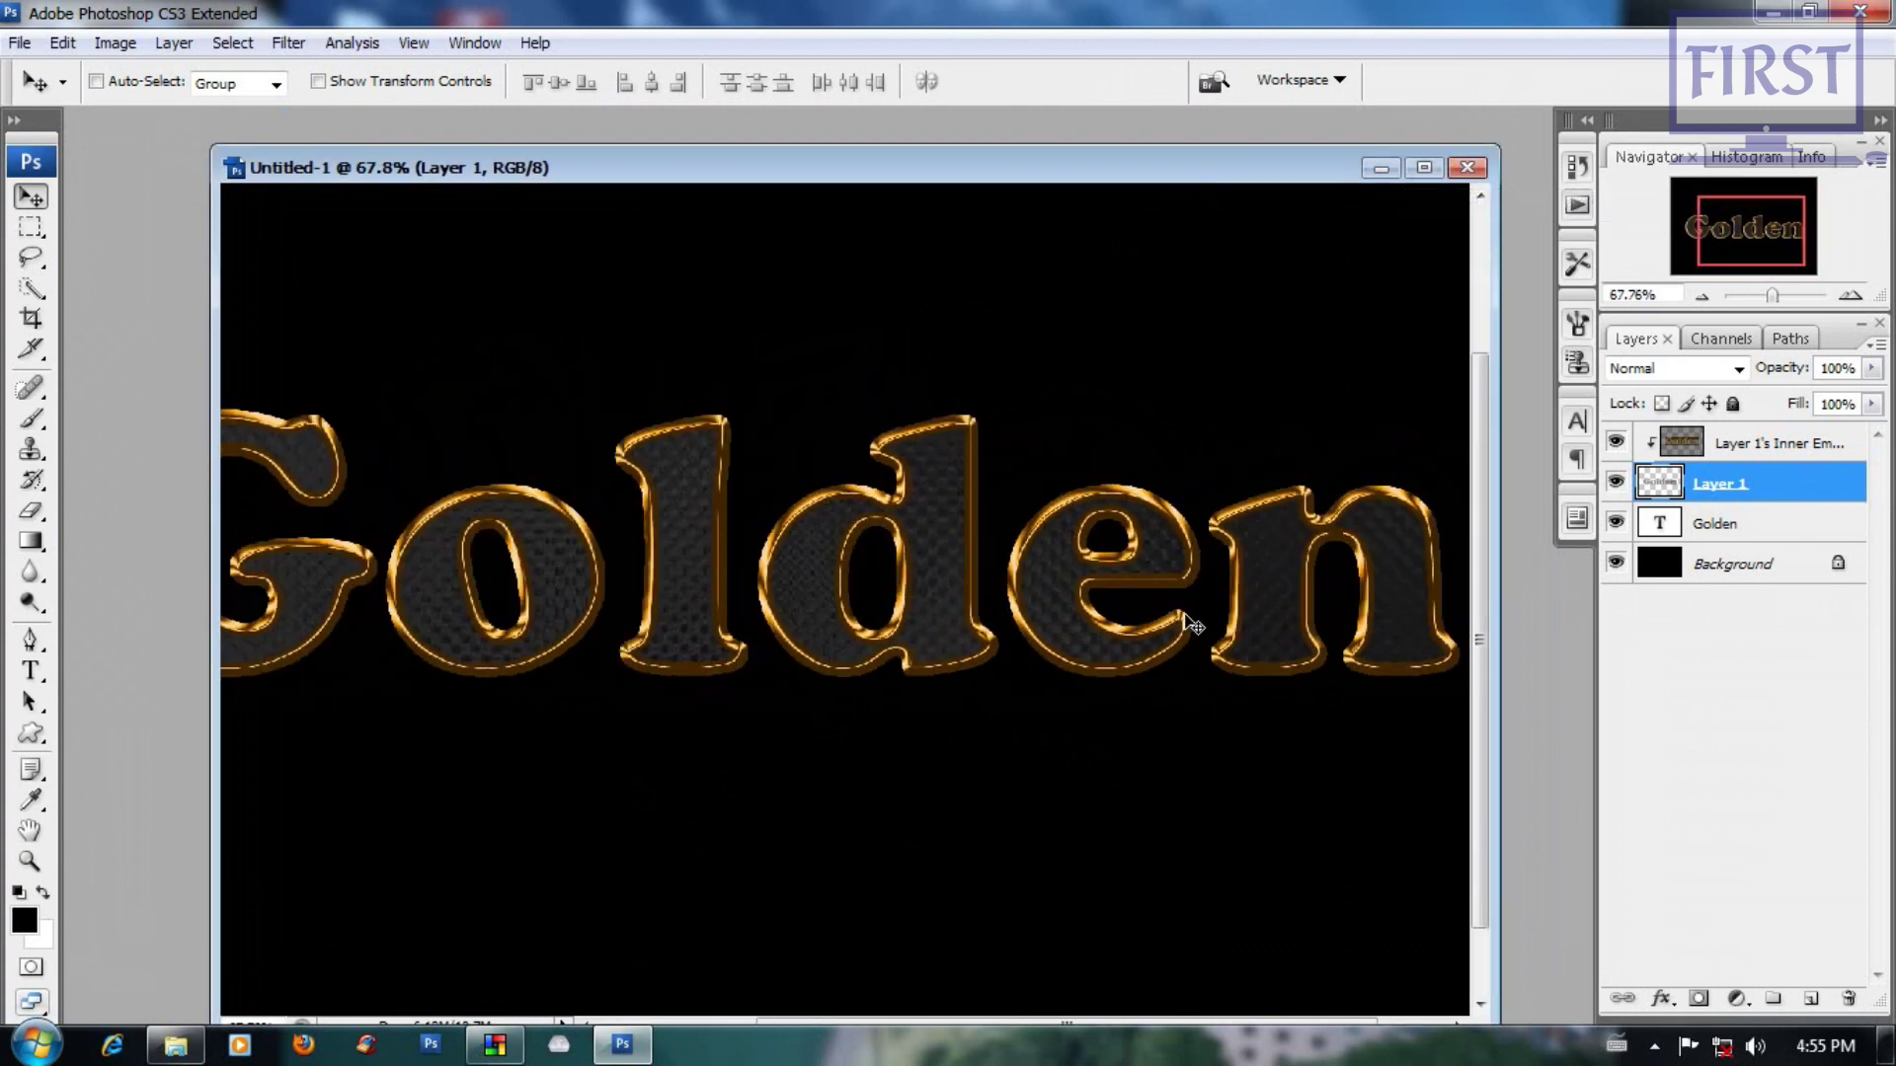
scroll(1209, 632, down, 2)
click(22, 43)
click(50, 85)
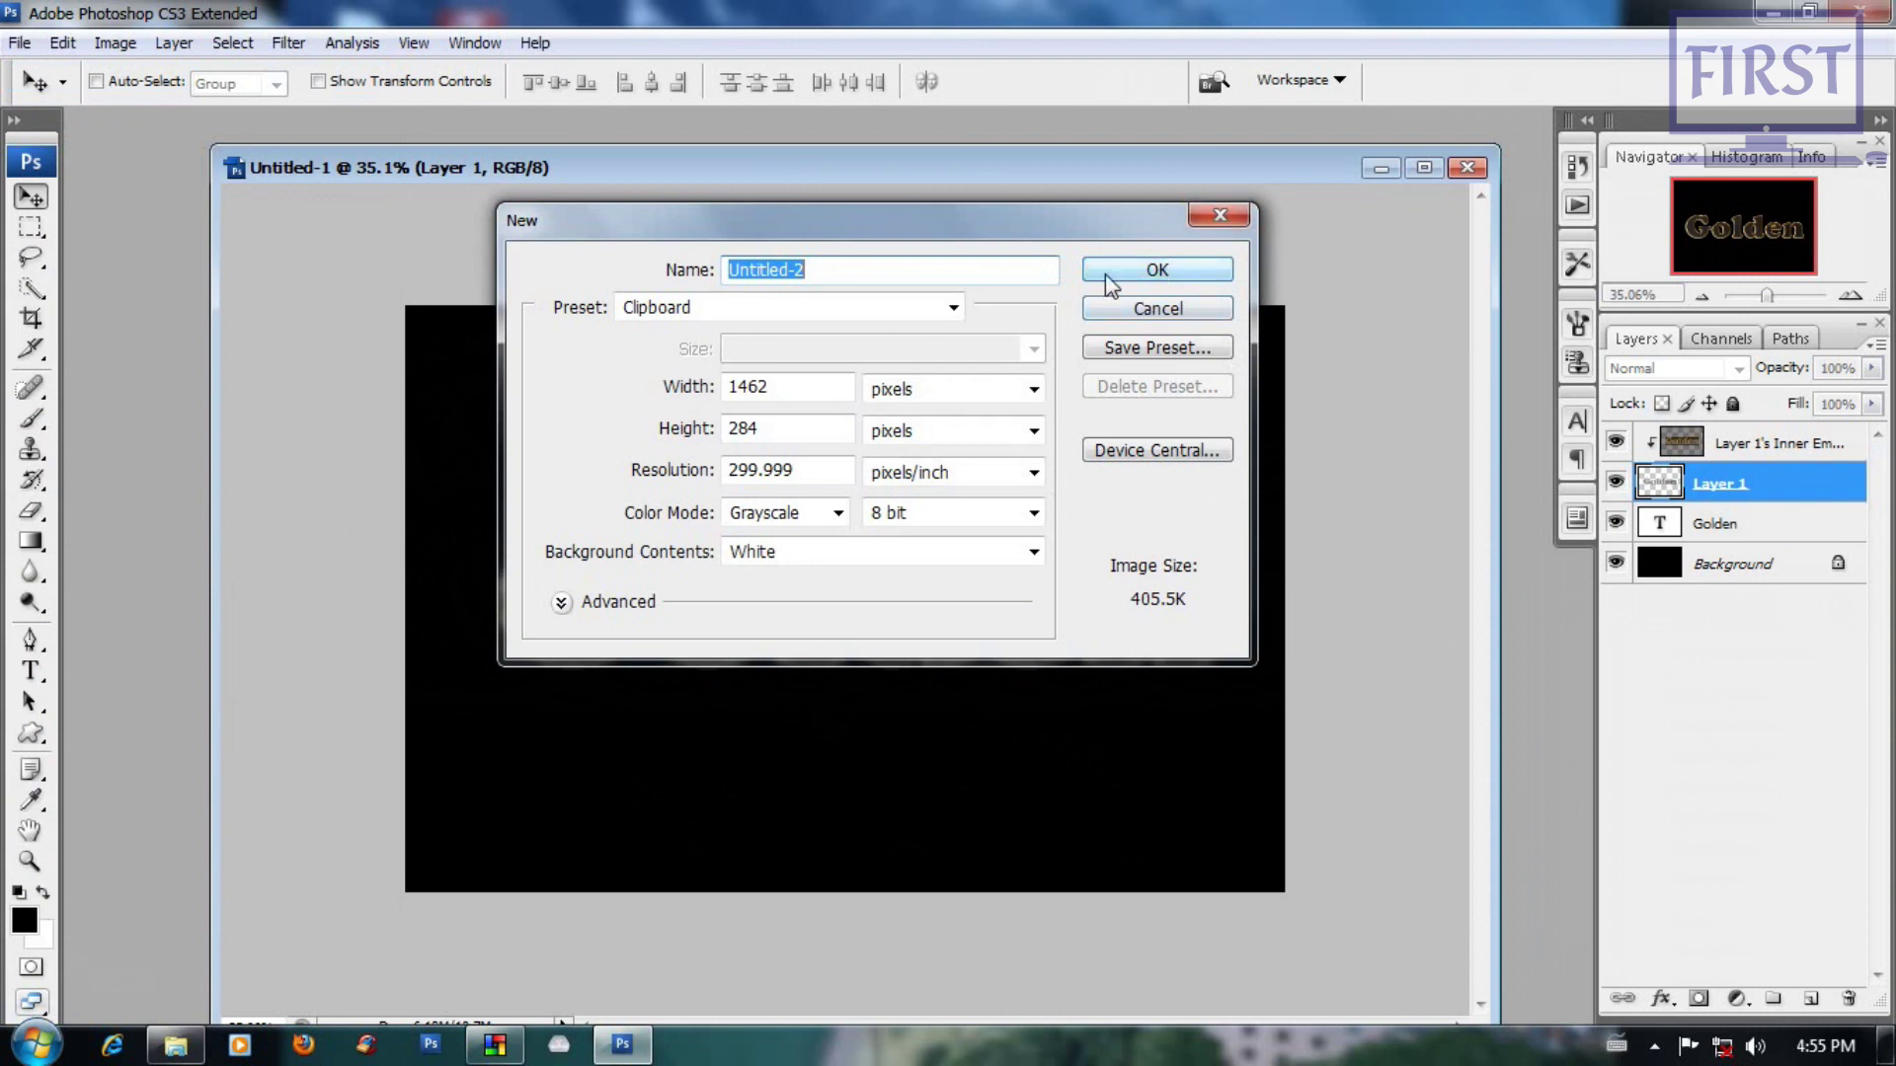
Step: Create a new Photo-preset grayscale document and fill it with black
click(951, 318)
click(839, 441)
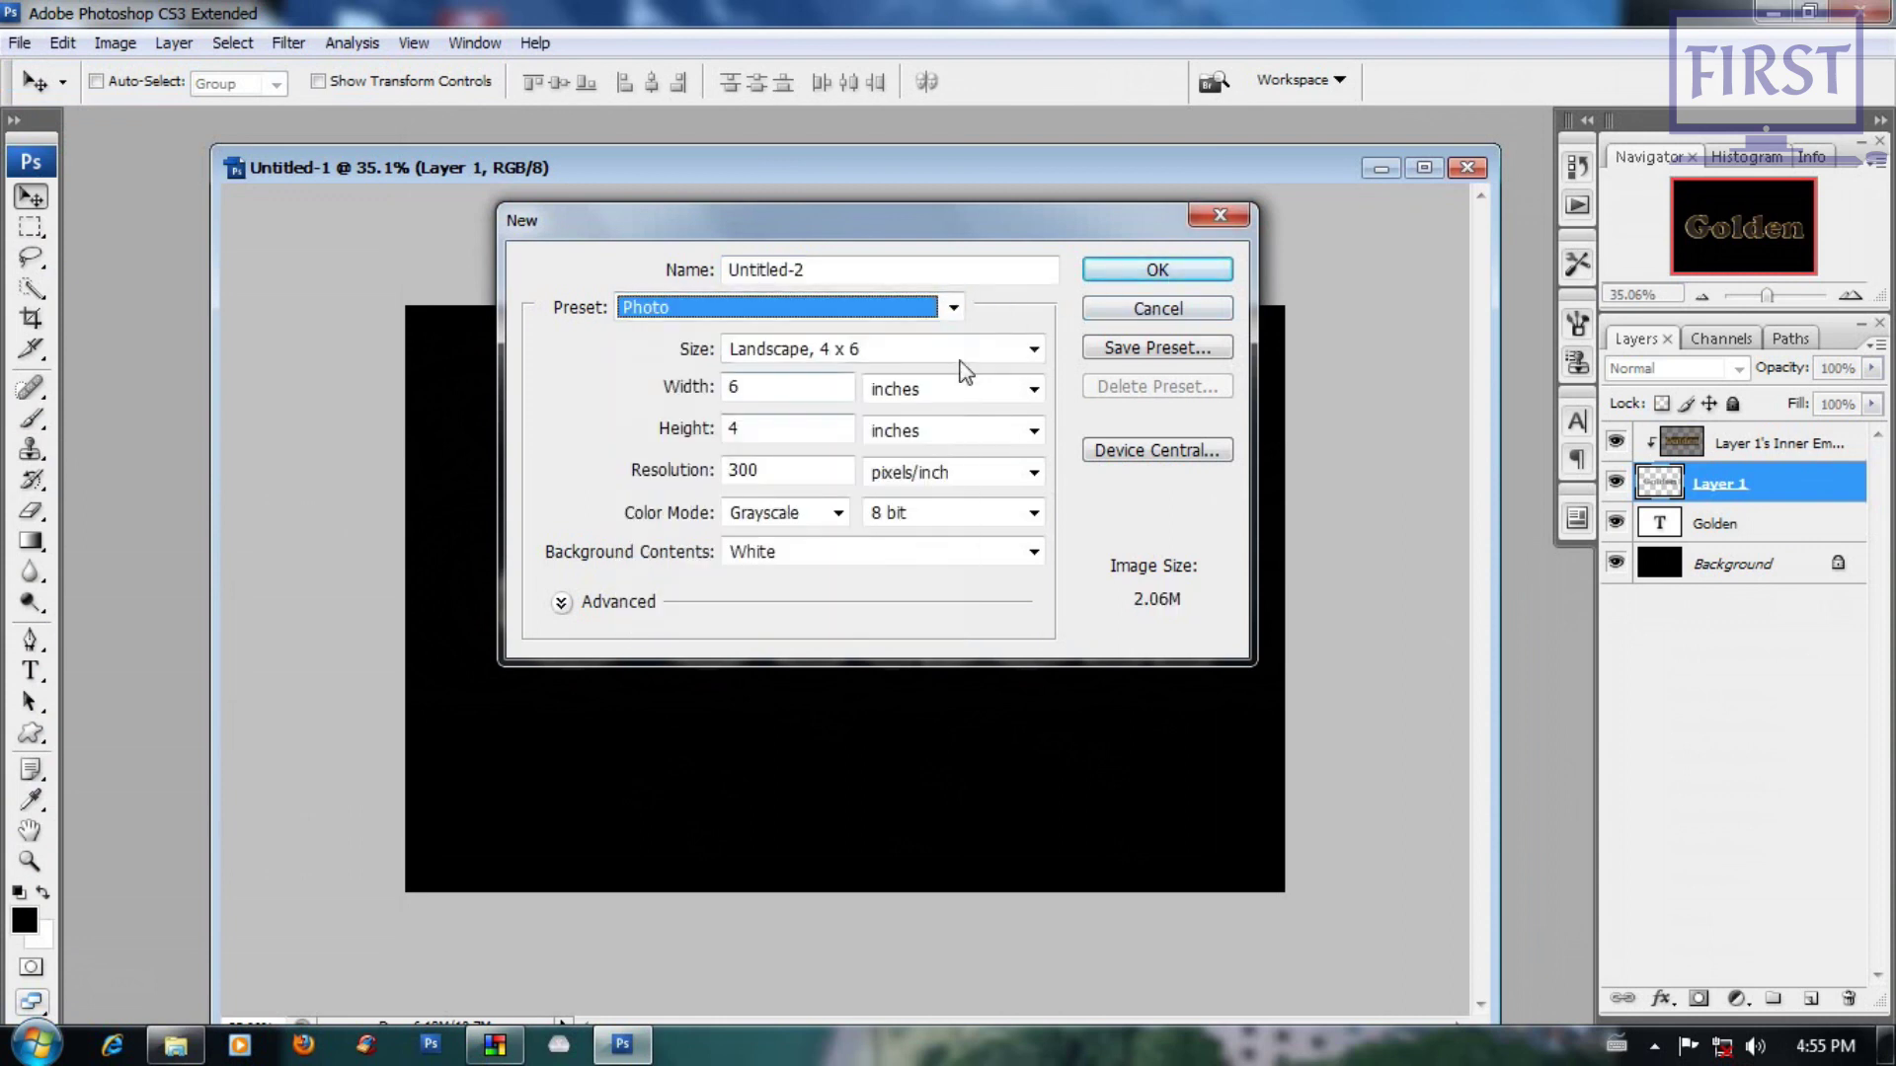
click(1157, 271)
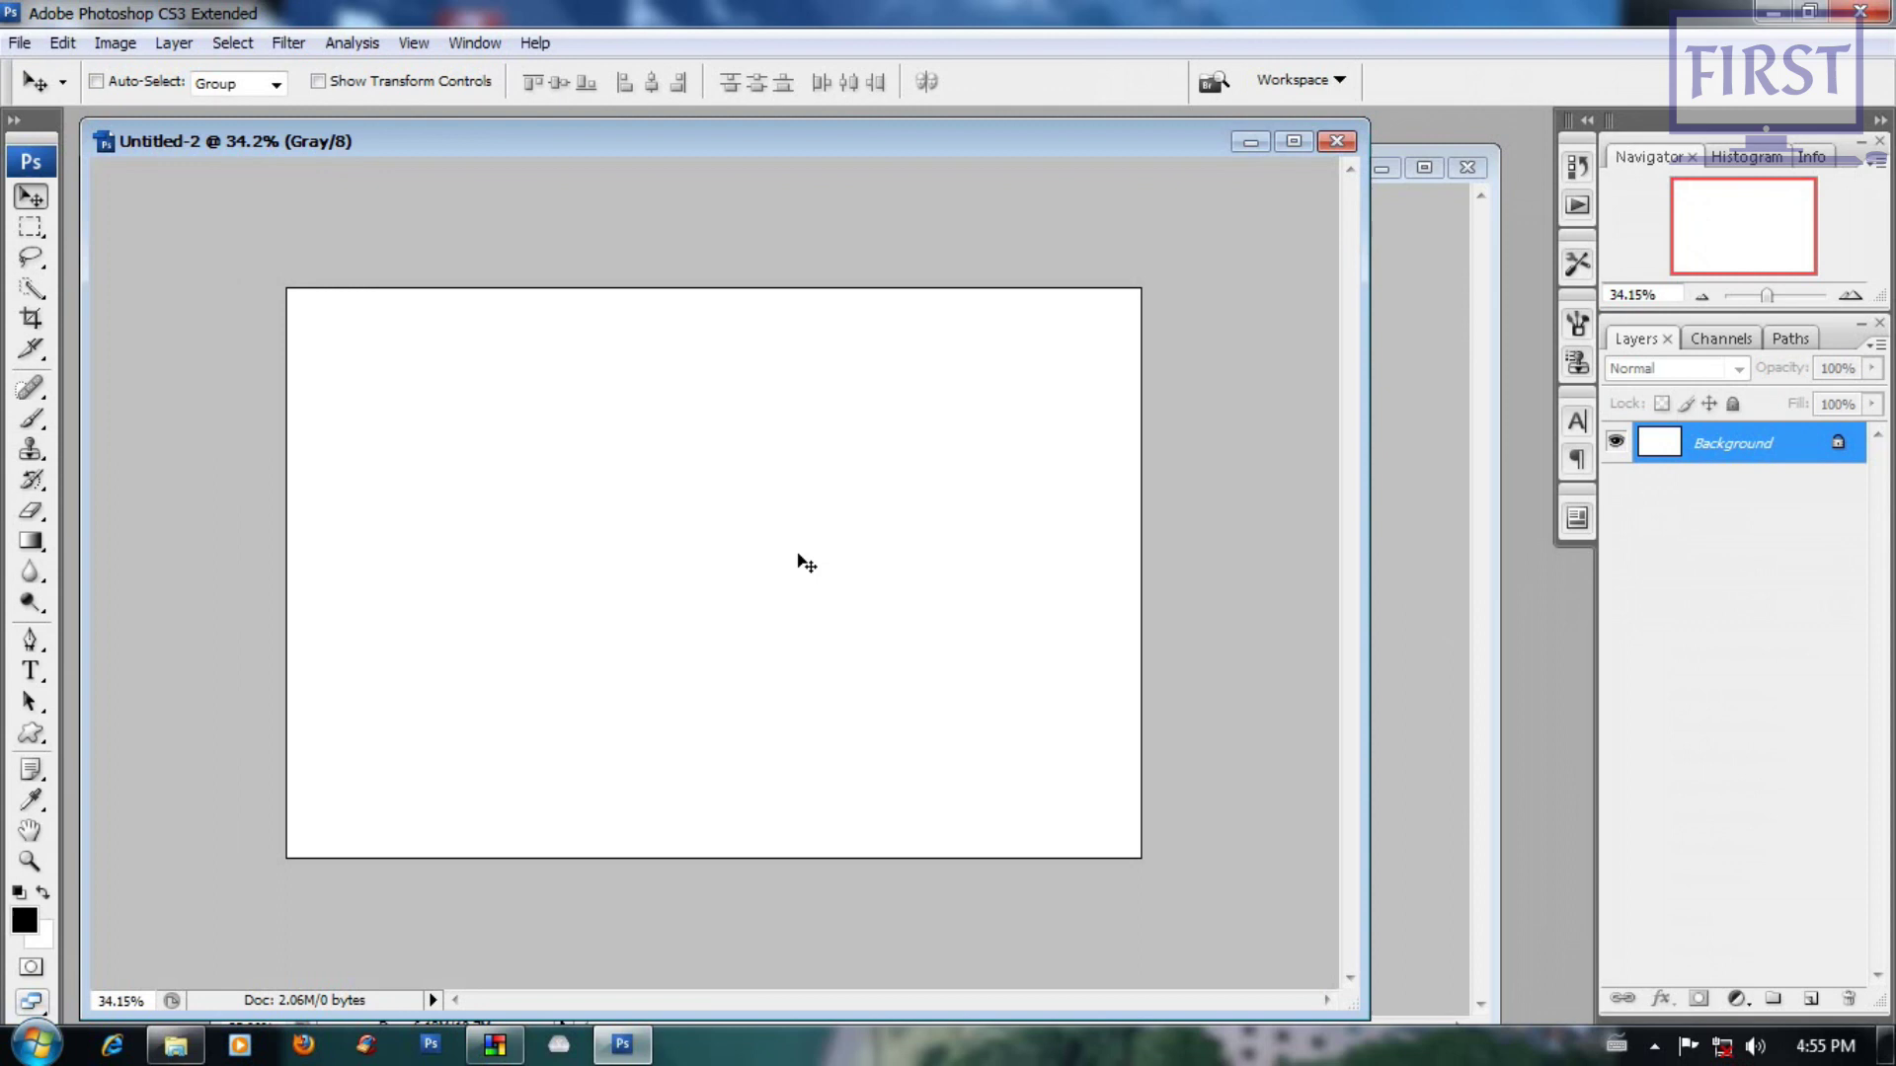
key(alt+BackSpace)
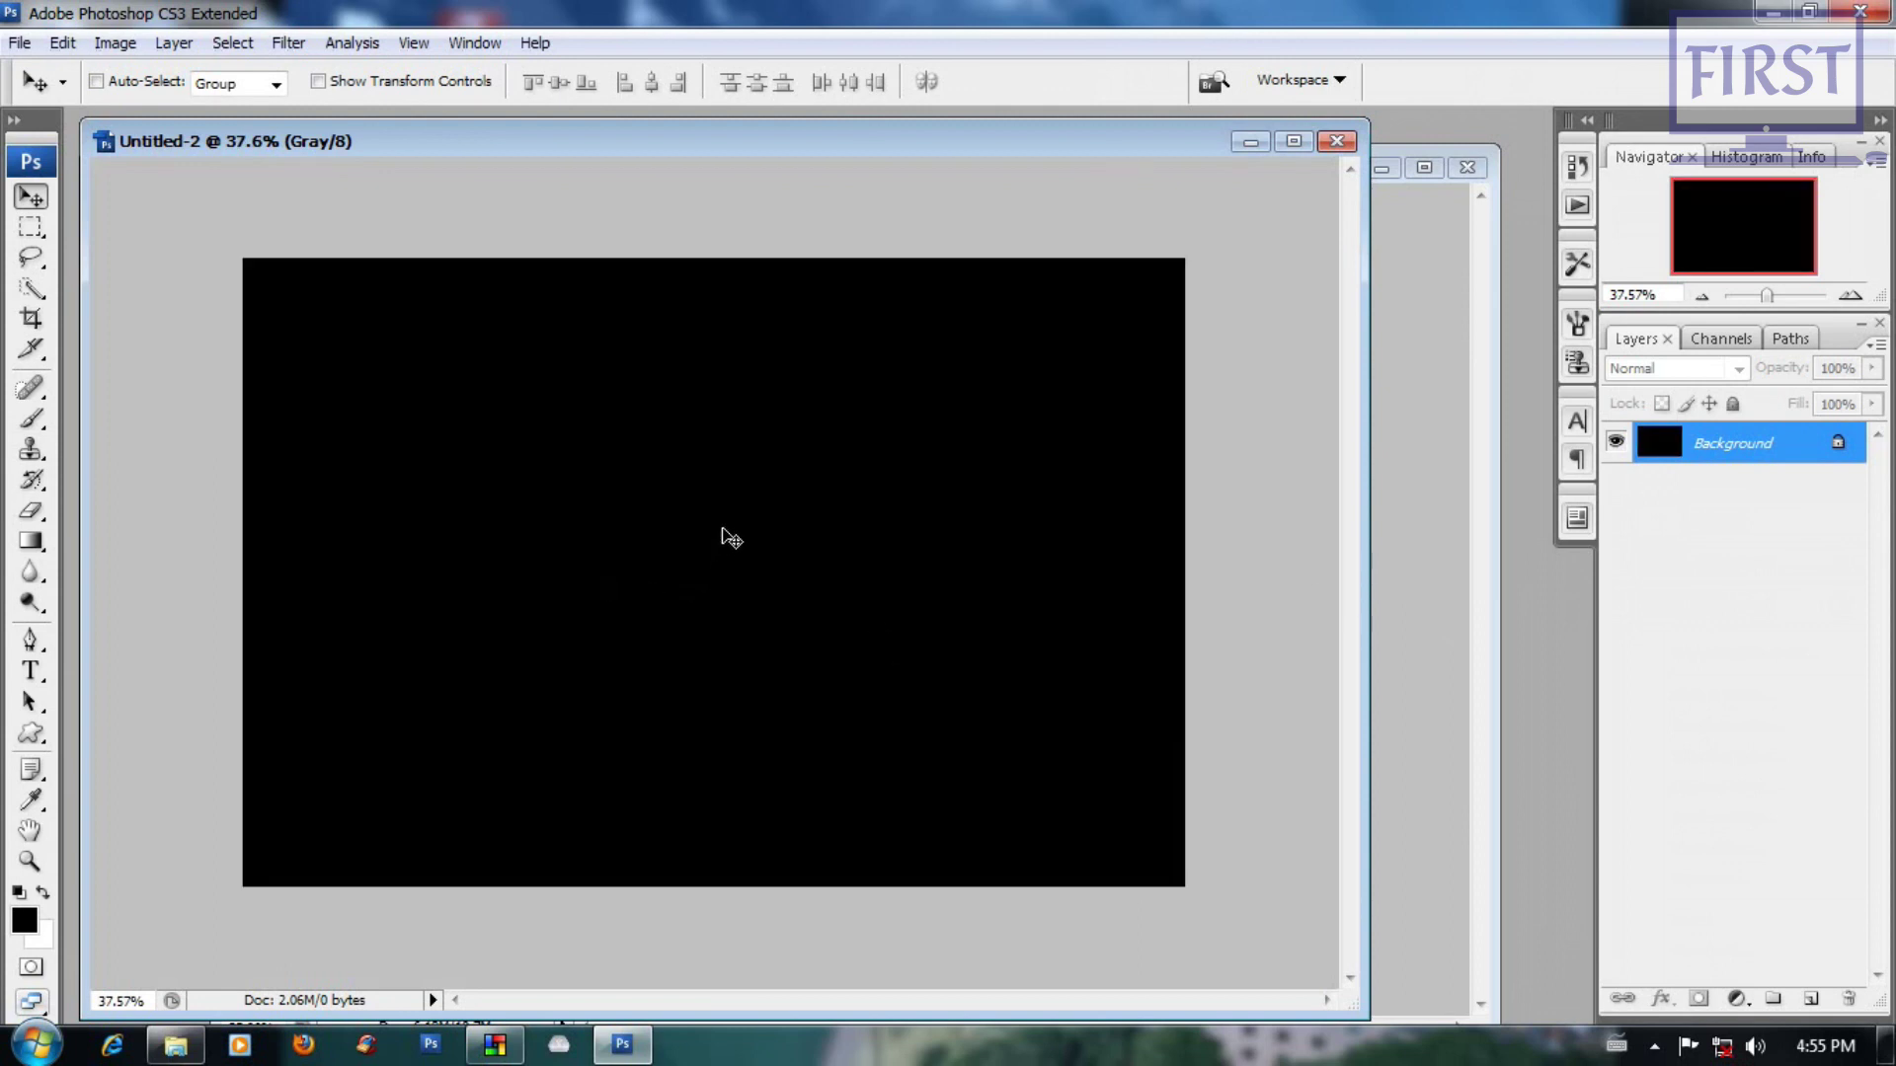
Step: Type GOLD near the canvas centre and set the text colour to white (ffffff)
key(t)
click(685, 614)
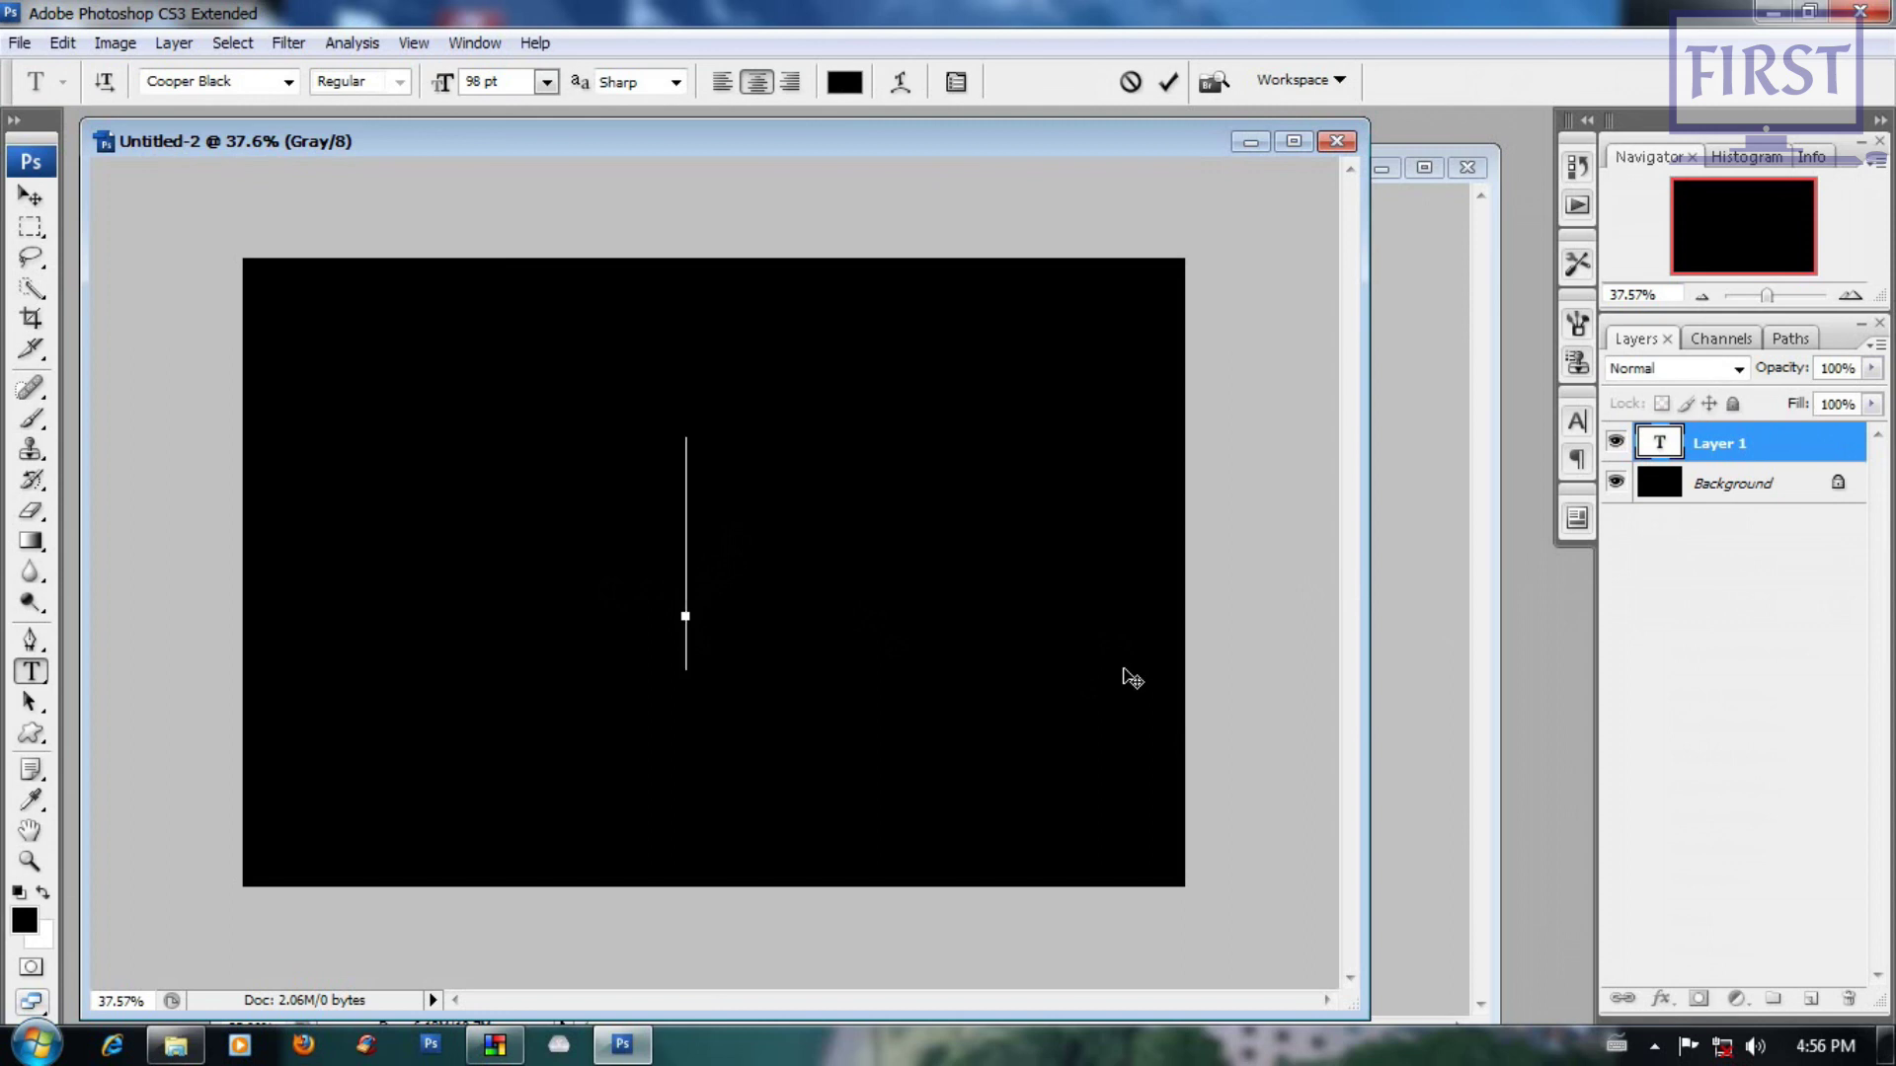
text(TEXT)
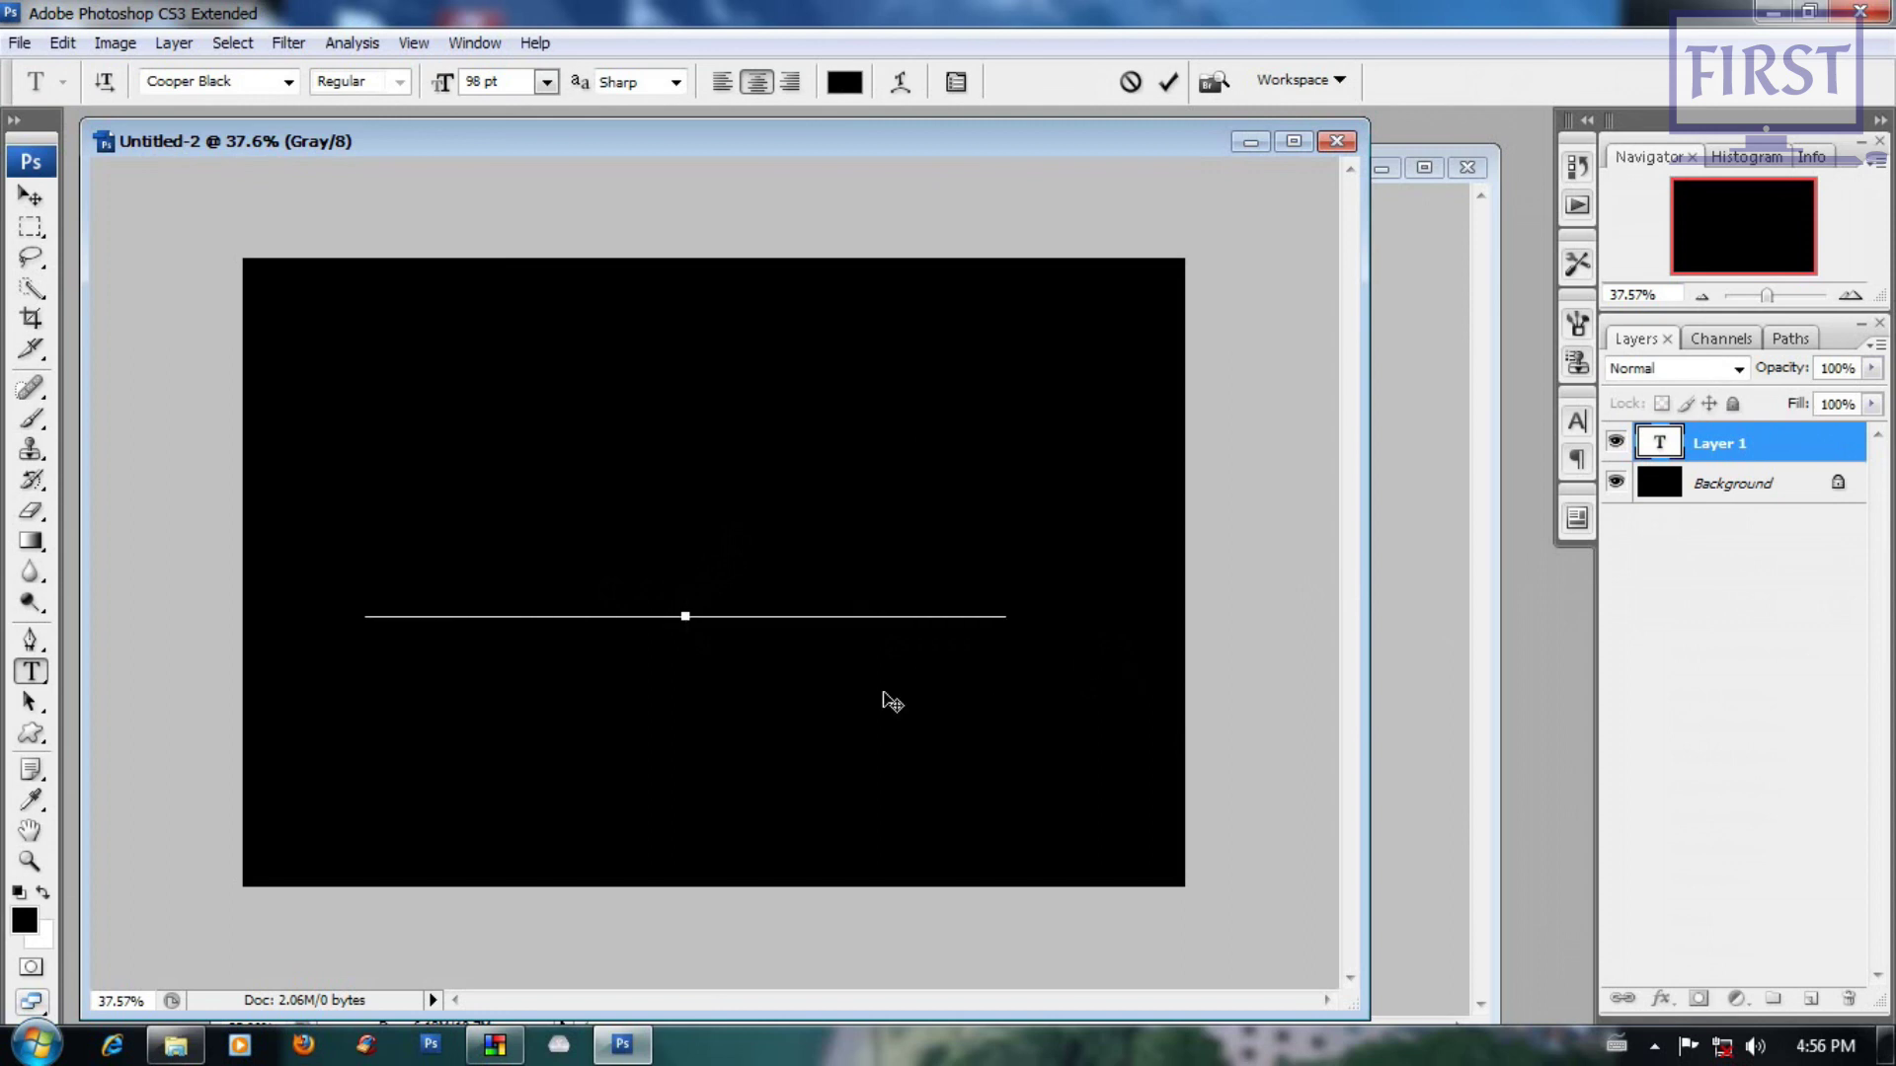
key(ctrl+a)
click(844, 82)
text(ffffff)
click(1224, 228)
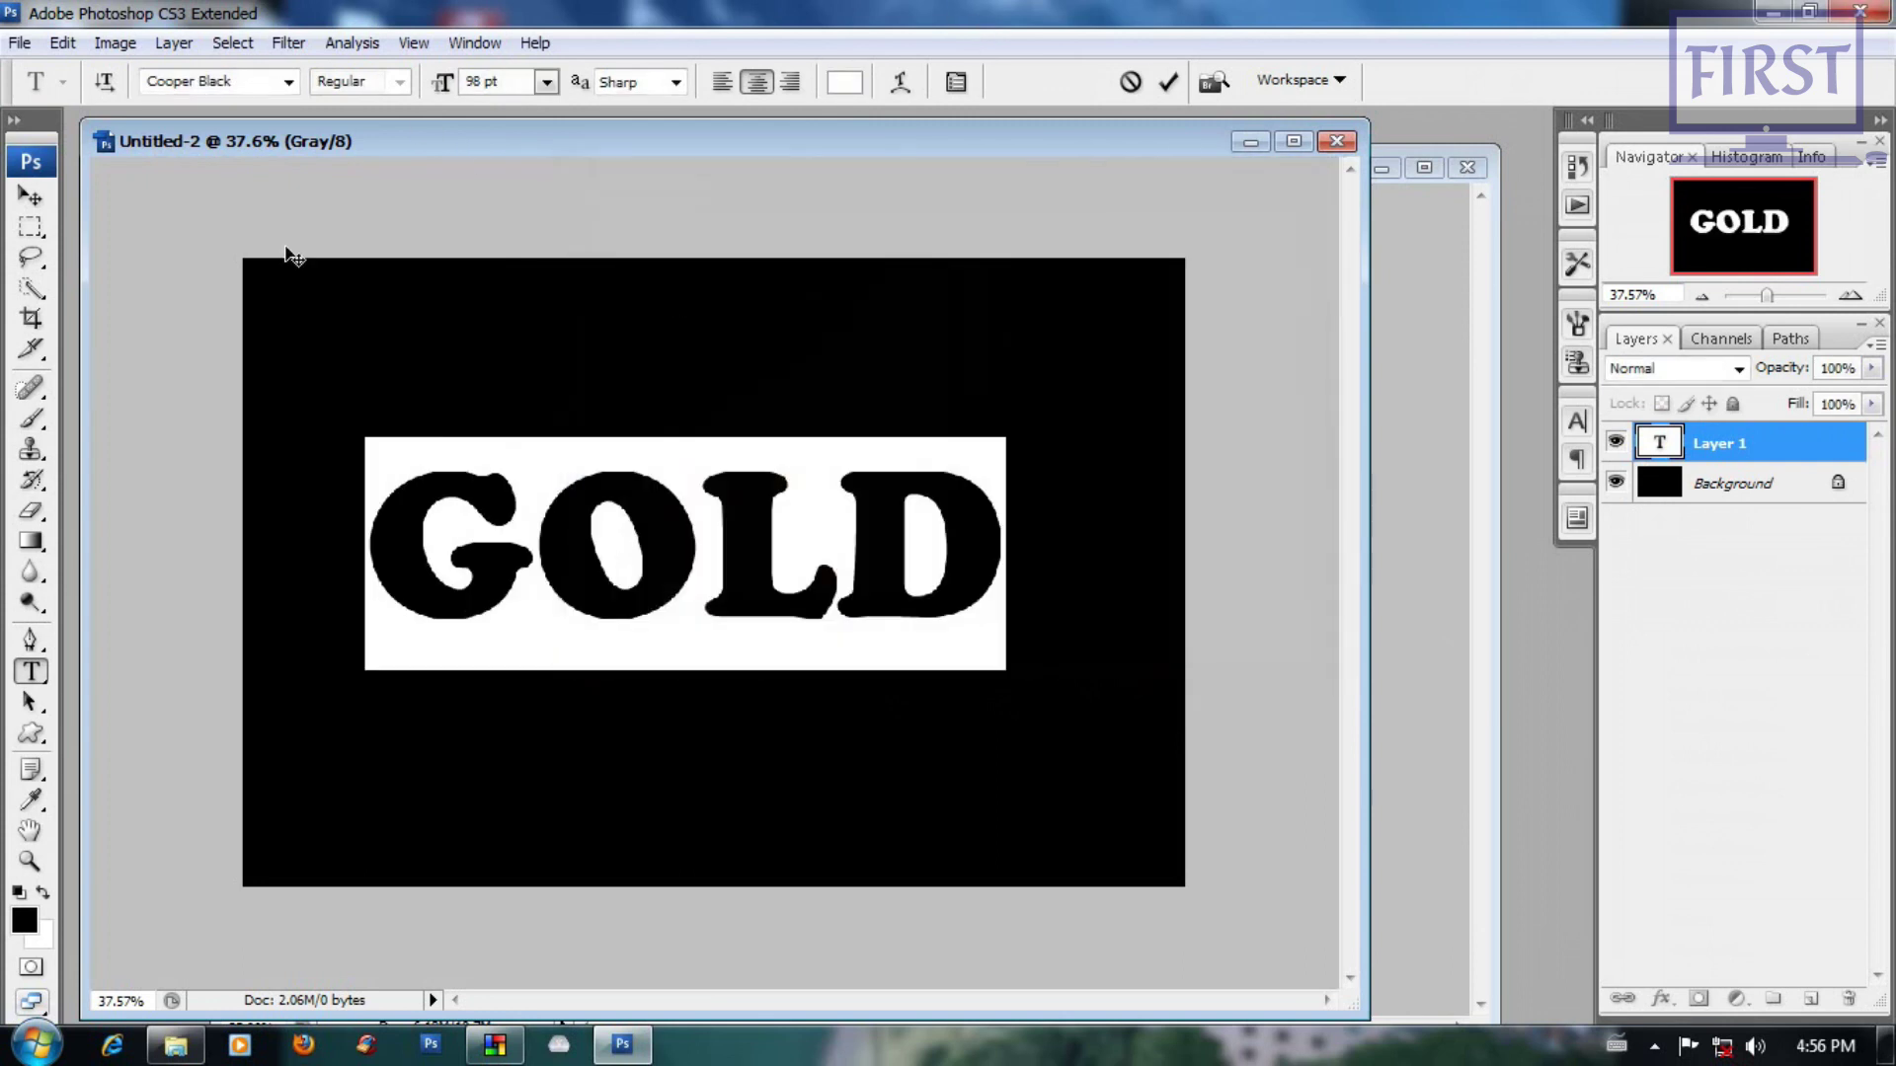
Step: Commit the GOLD text and move it right and down to centre it
click(31, 197)
drag(793, 633, 855, 650)
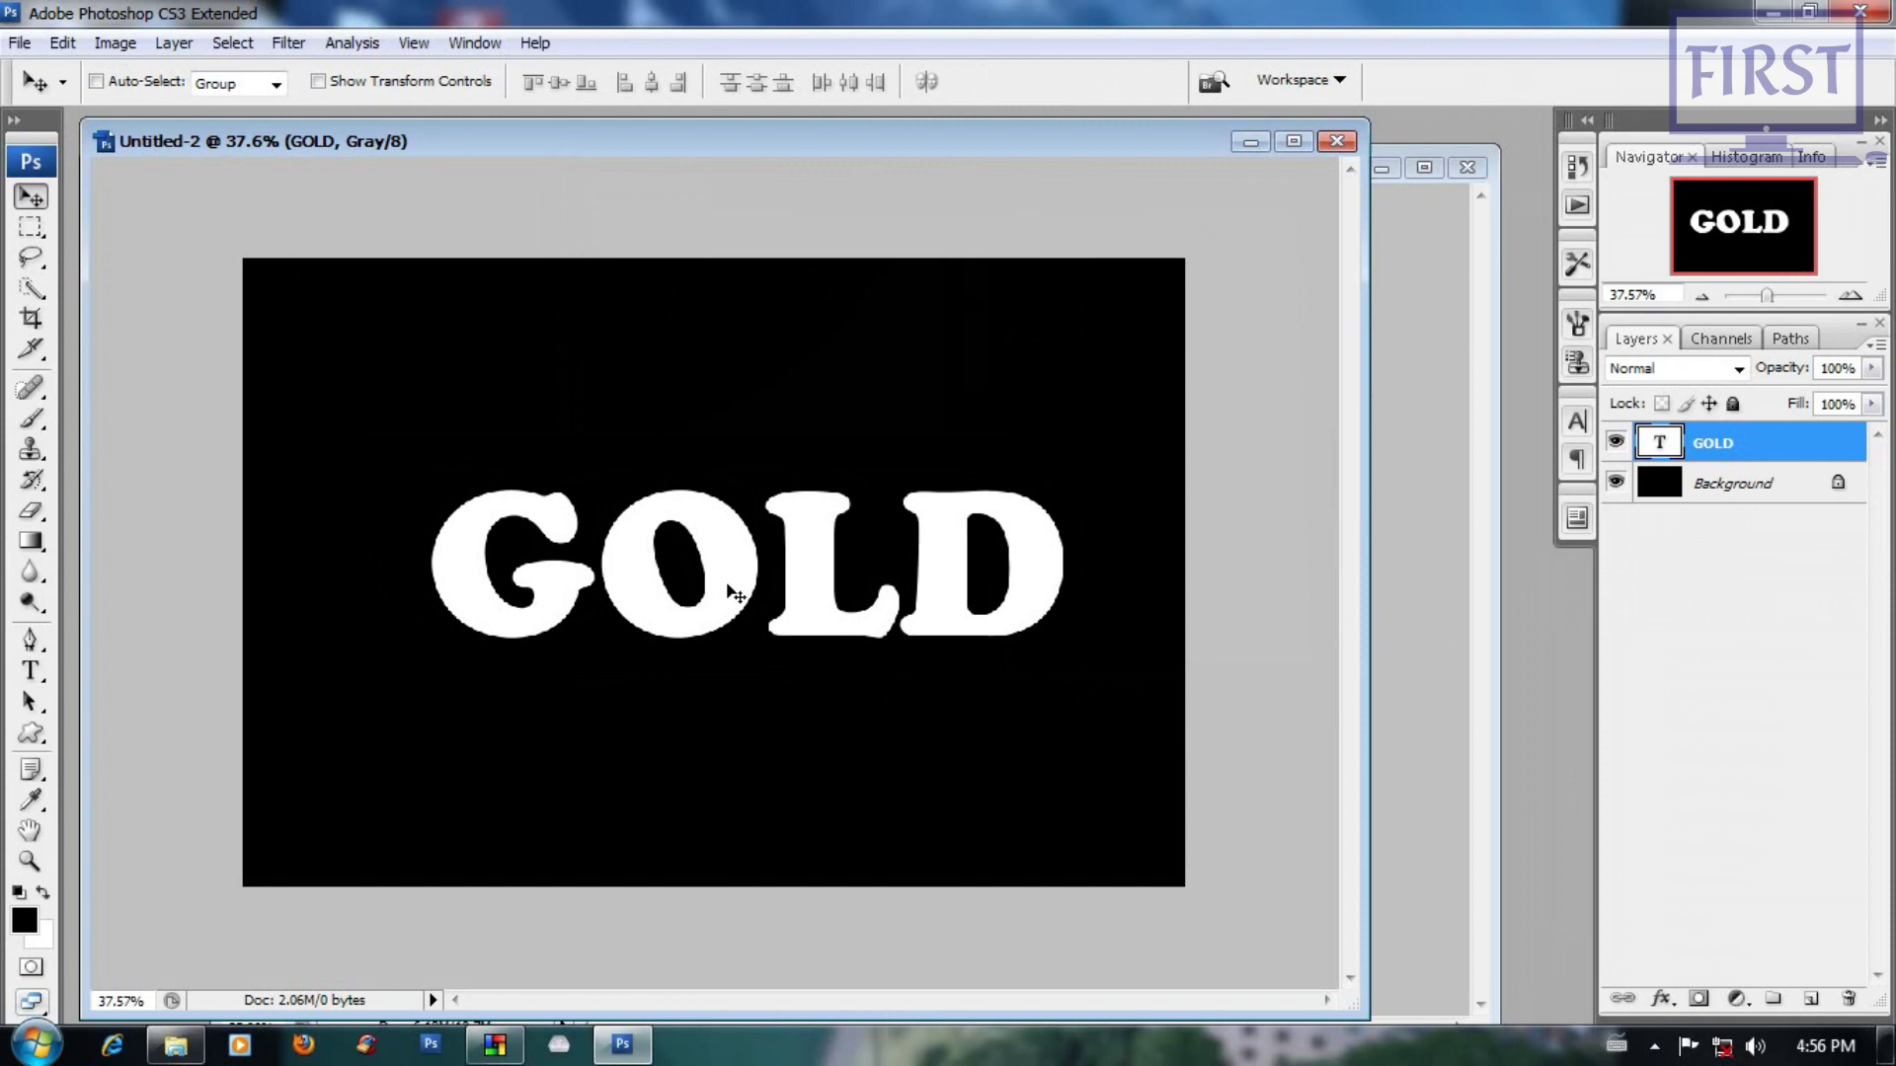
ctrl+click(1668, 454)
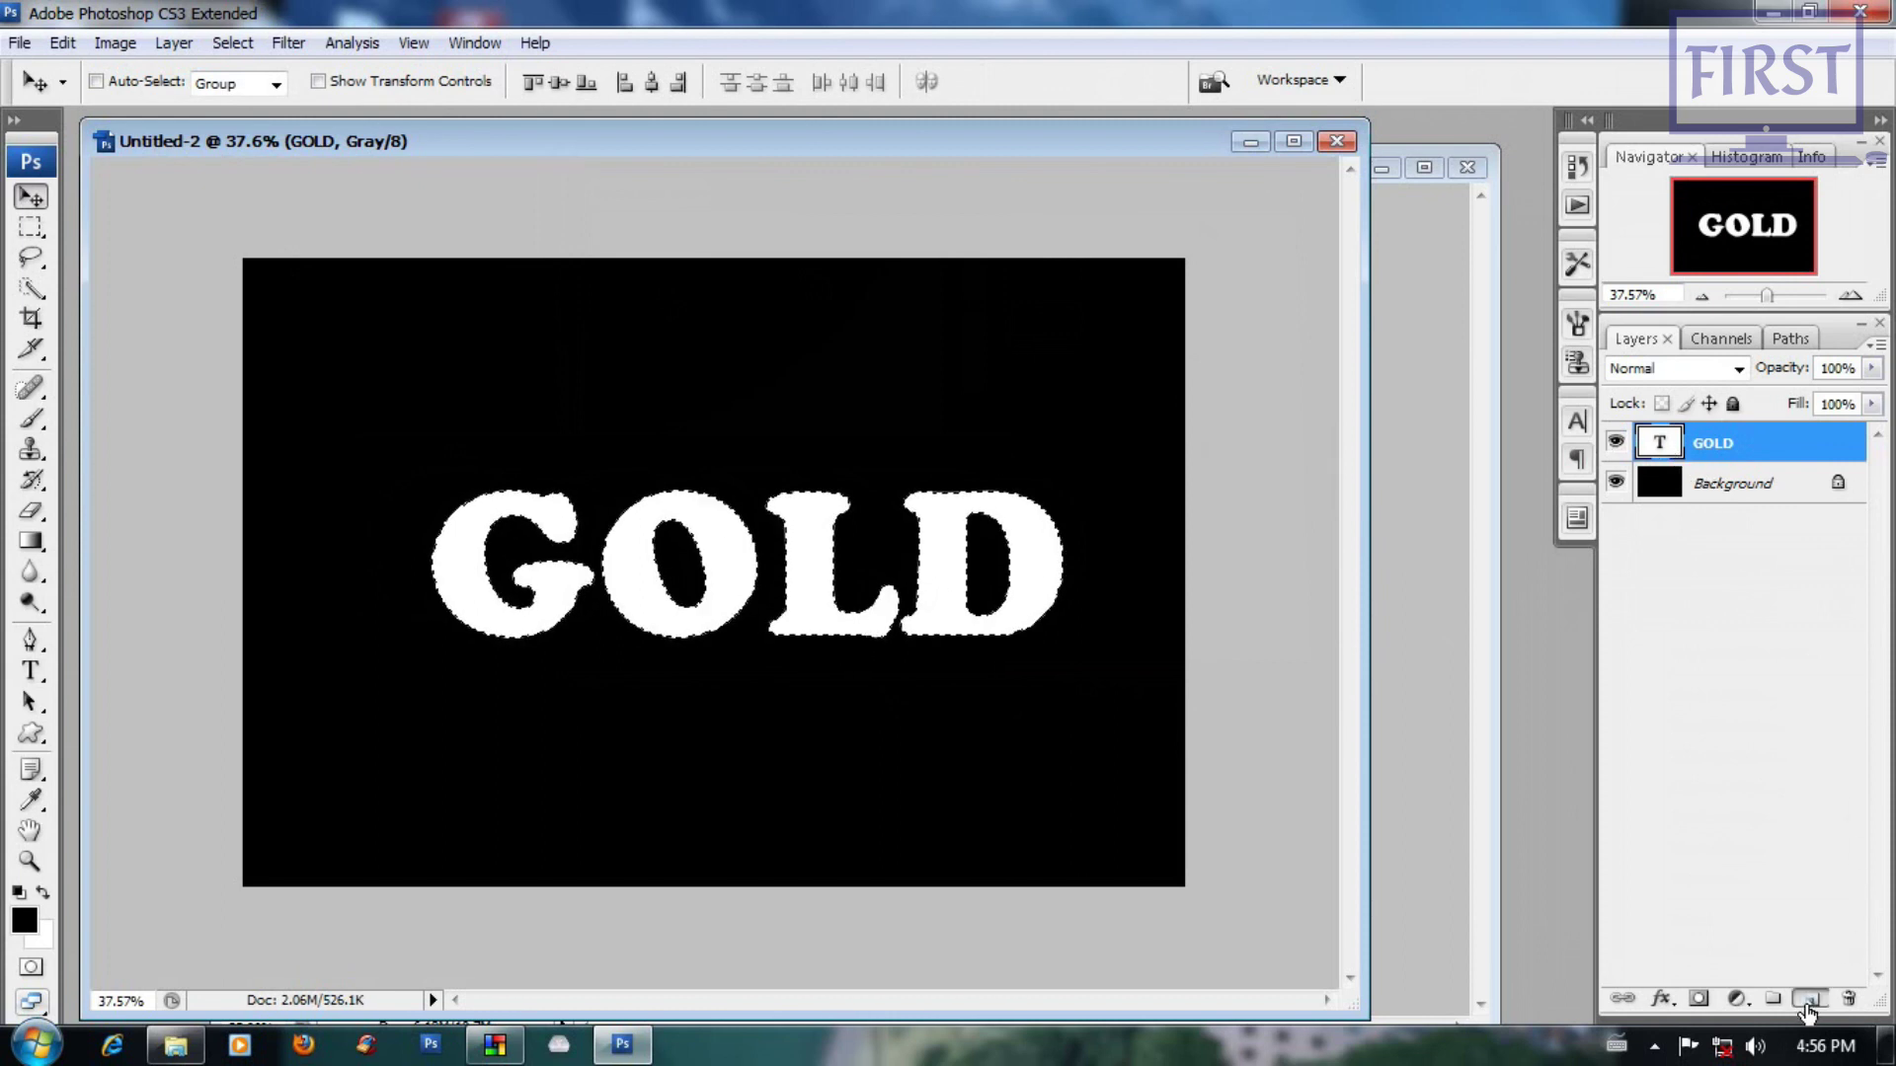
Step: On a new layer, fill the GOLD letters with clouds and a Tiny Lens Glass distortion
click(1810, 998)
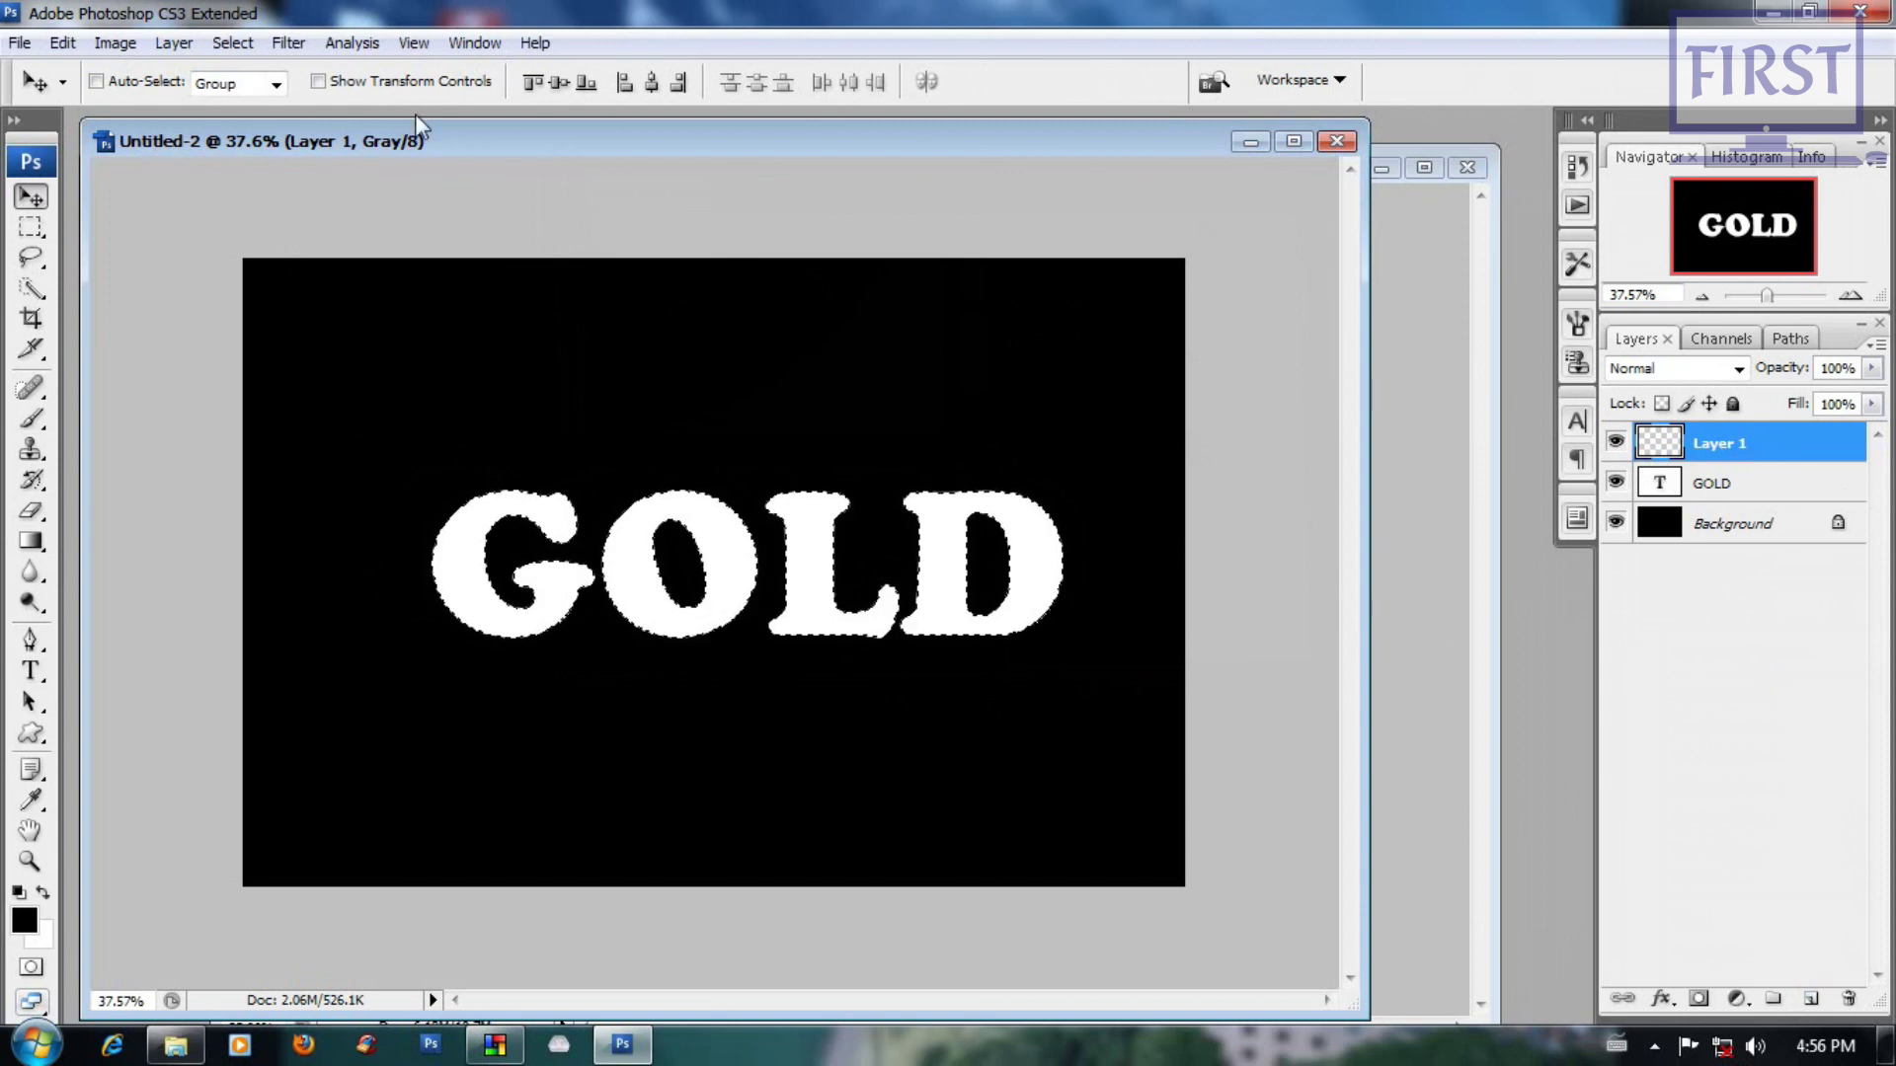
click(293, 44)
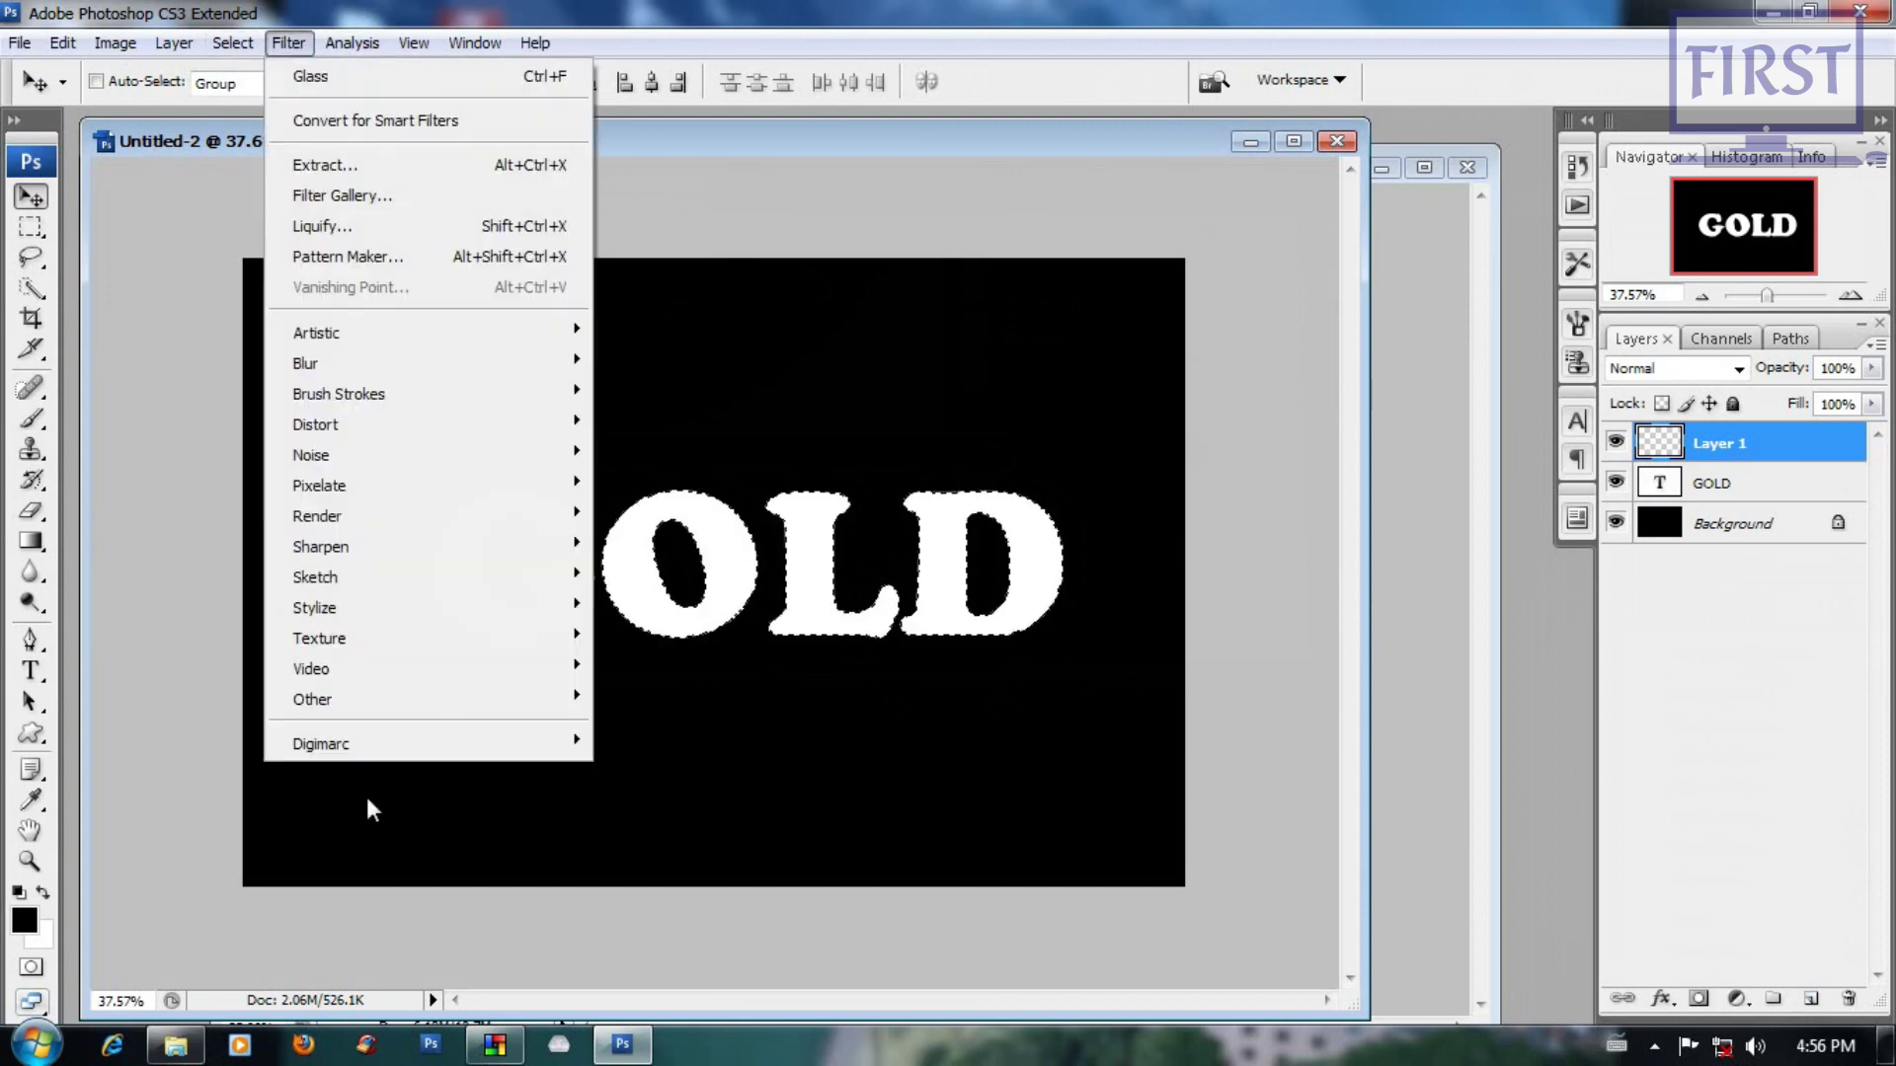
click(639, 518)
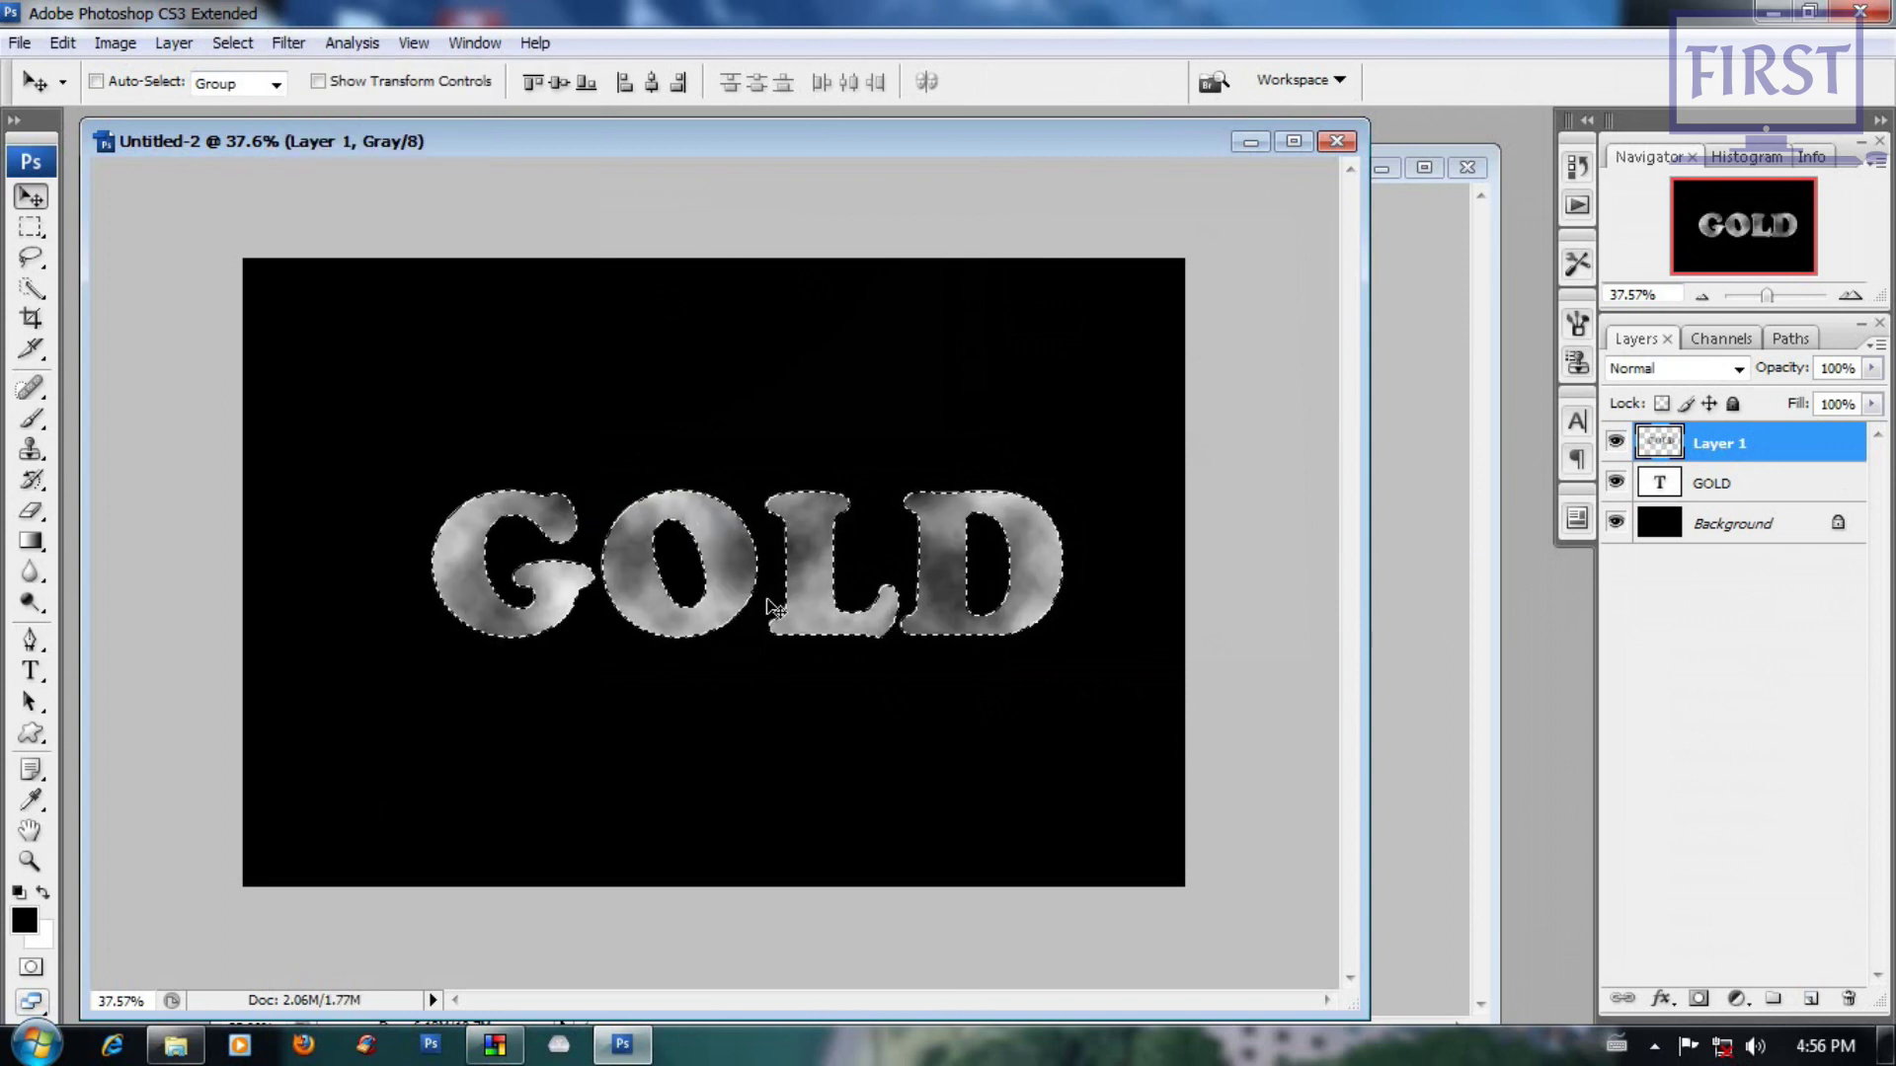
click(288, 43)
mouse_move(316, 423)
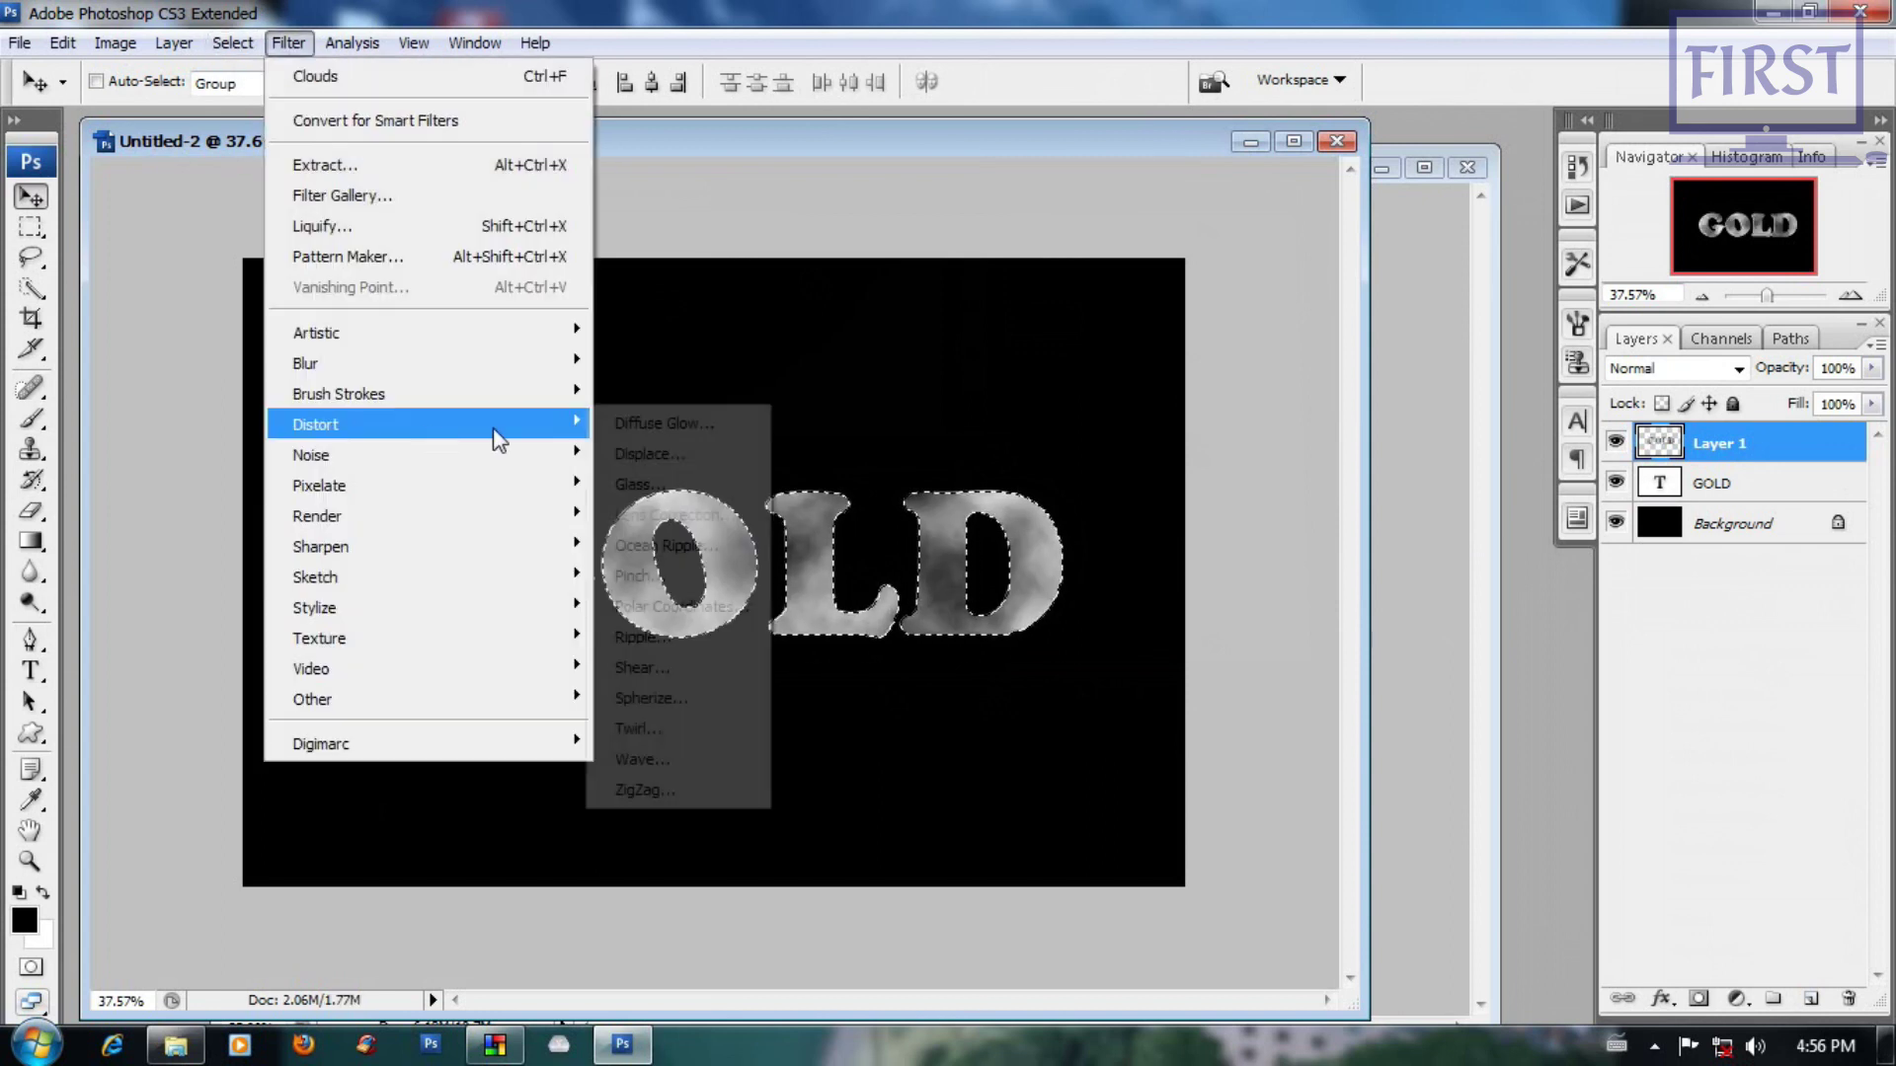
click(640, 485)
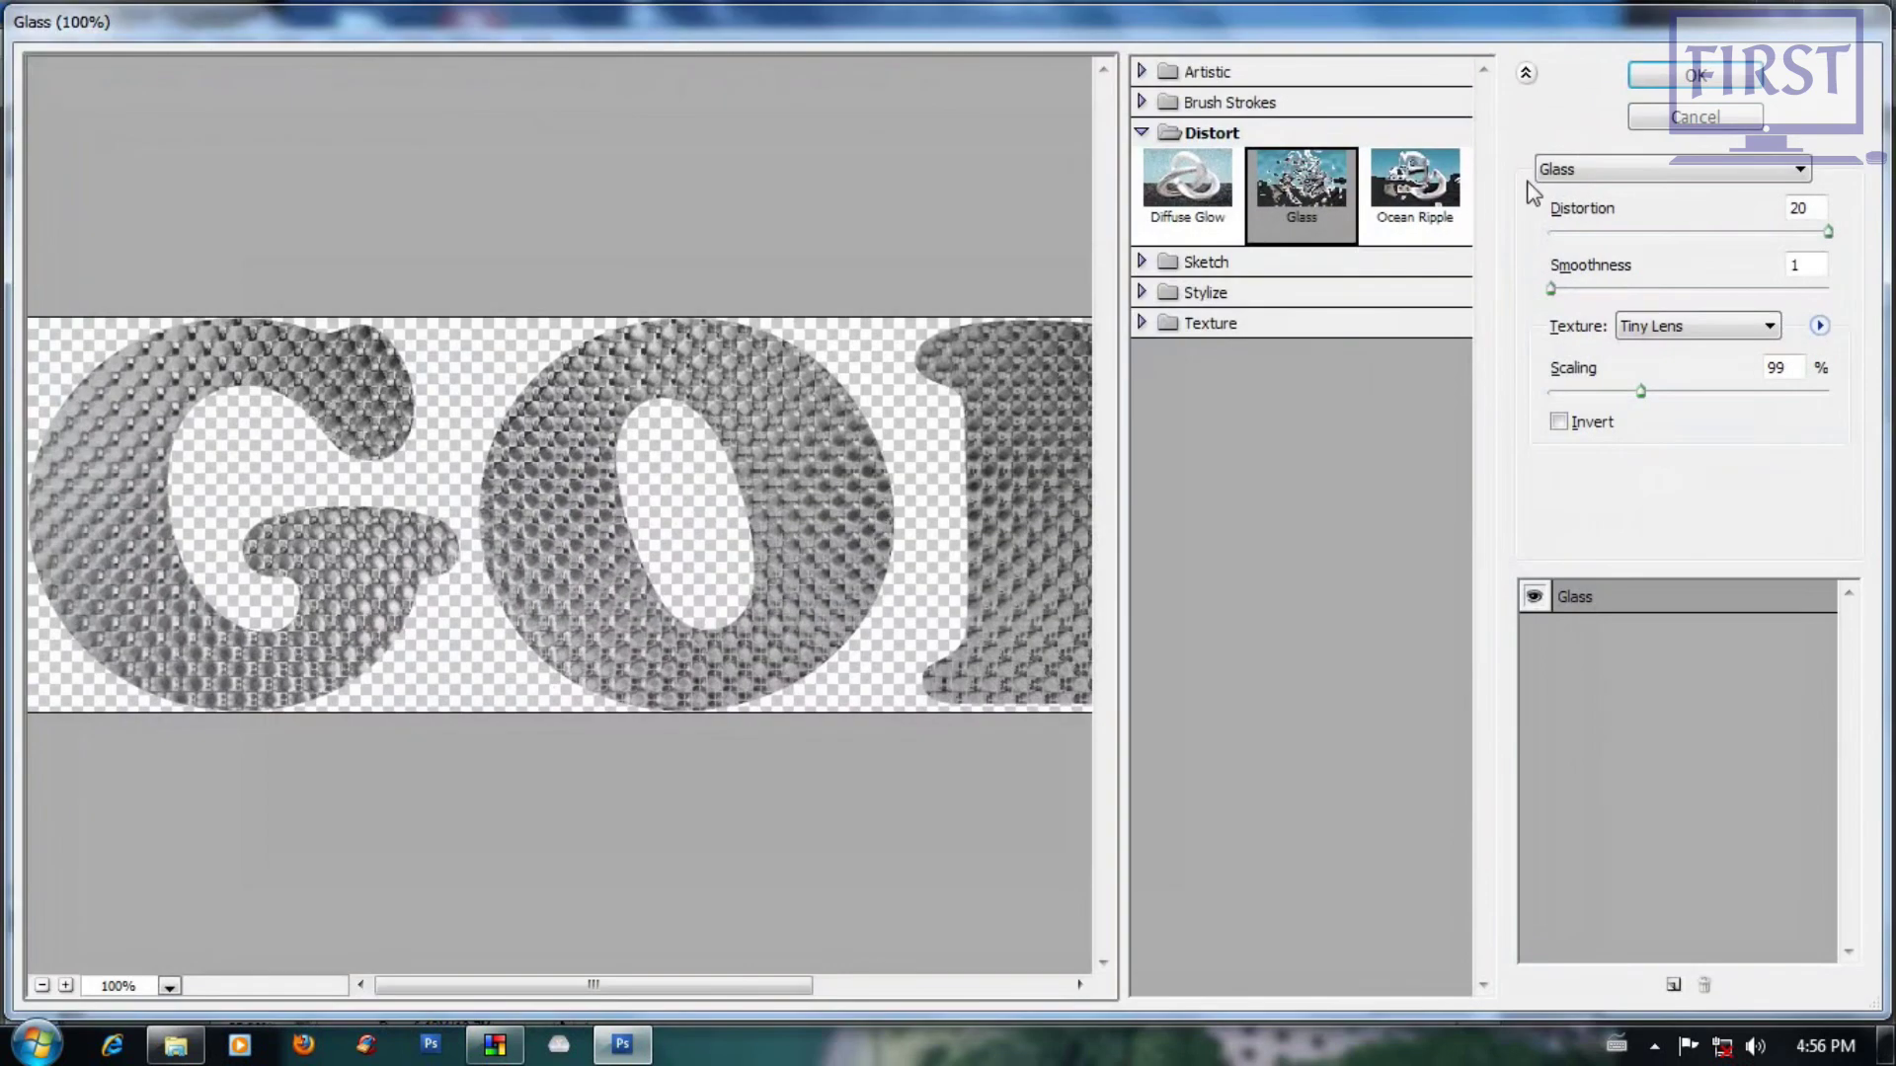
click(1663, 79)
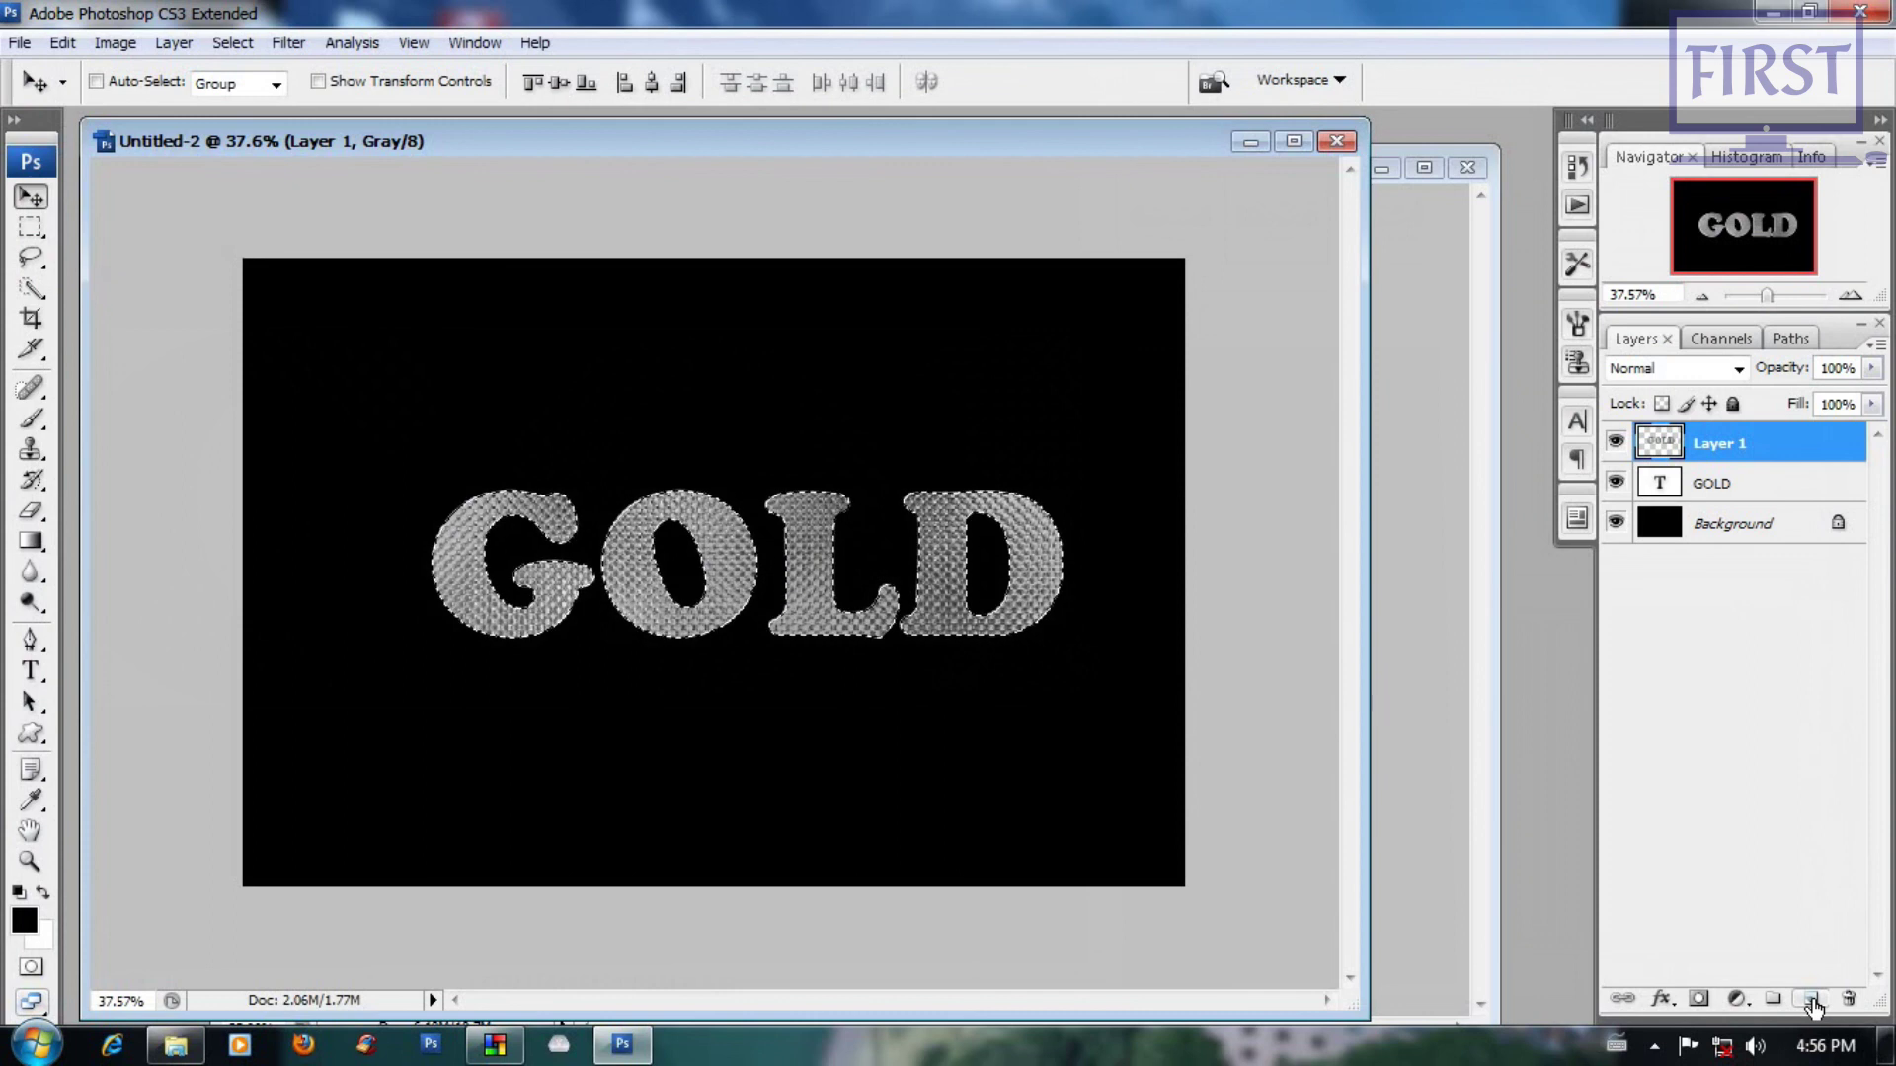
click(1812, 1003)
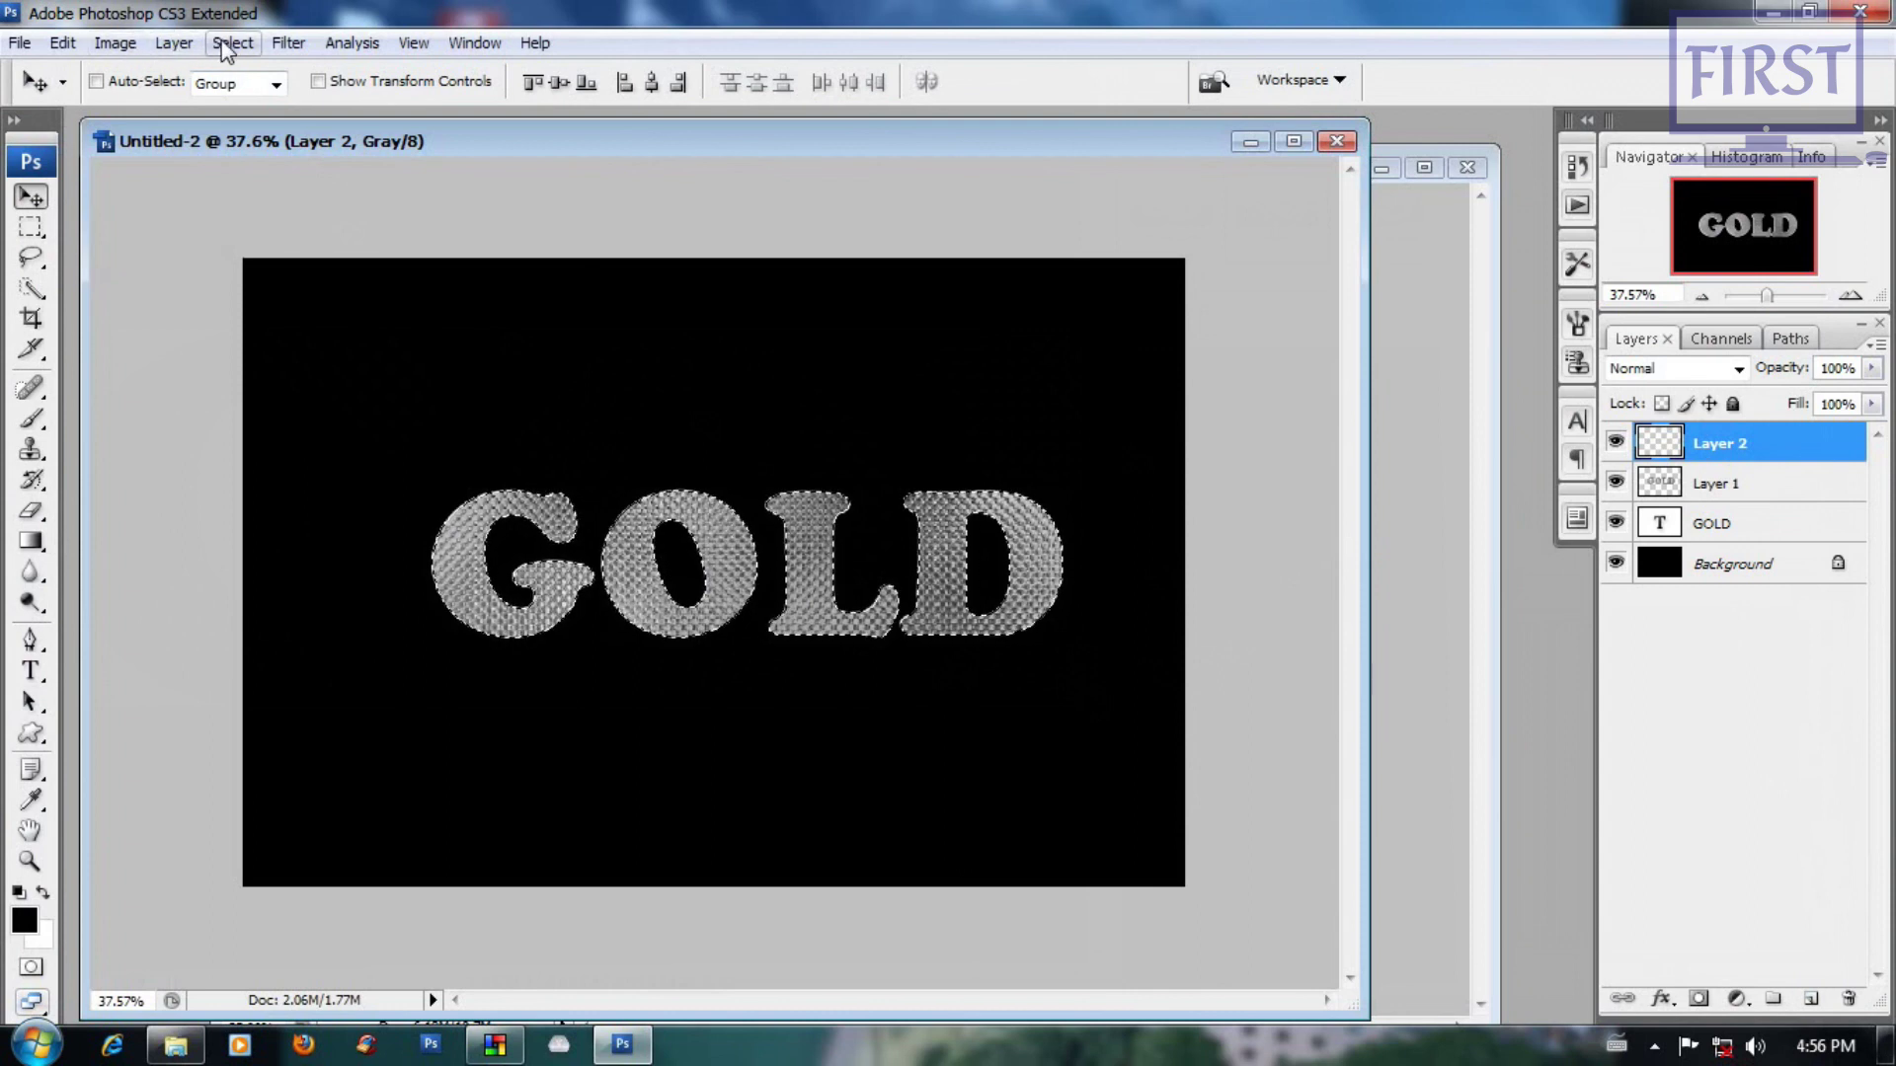
Step: Stroke the GOLD letter selection on Layer 2 with a 20 px red outline
click(64, 44)
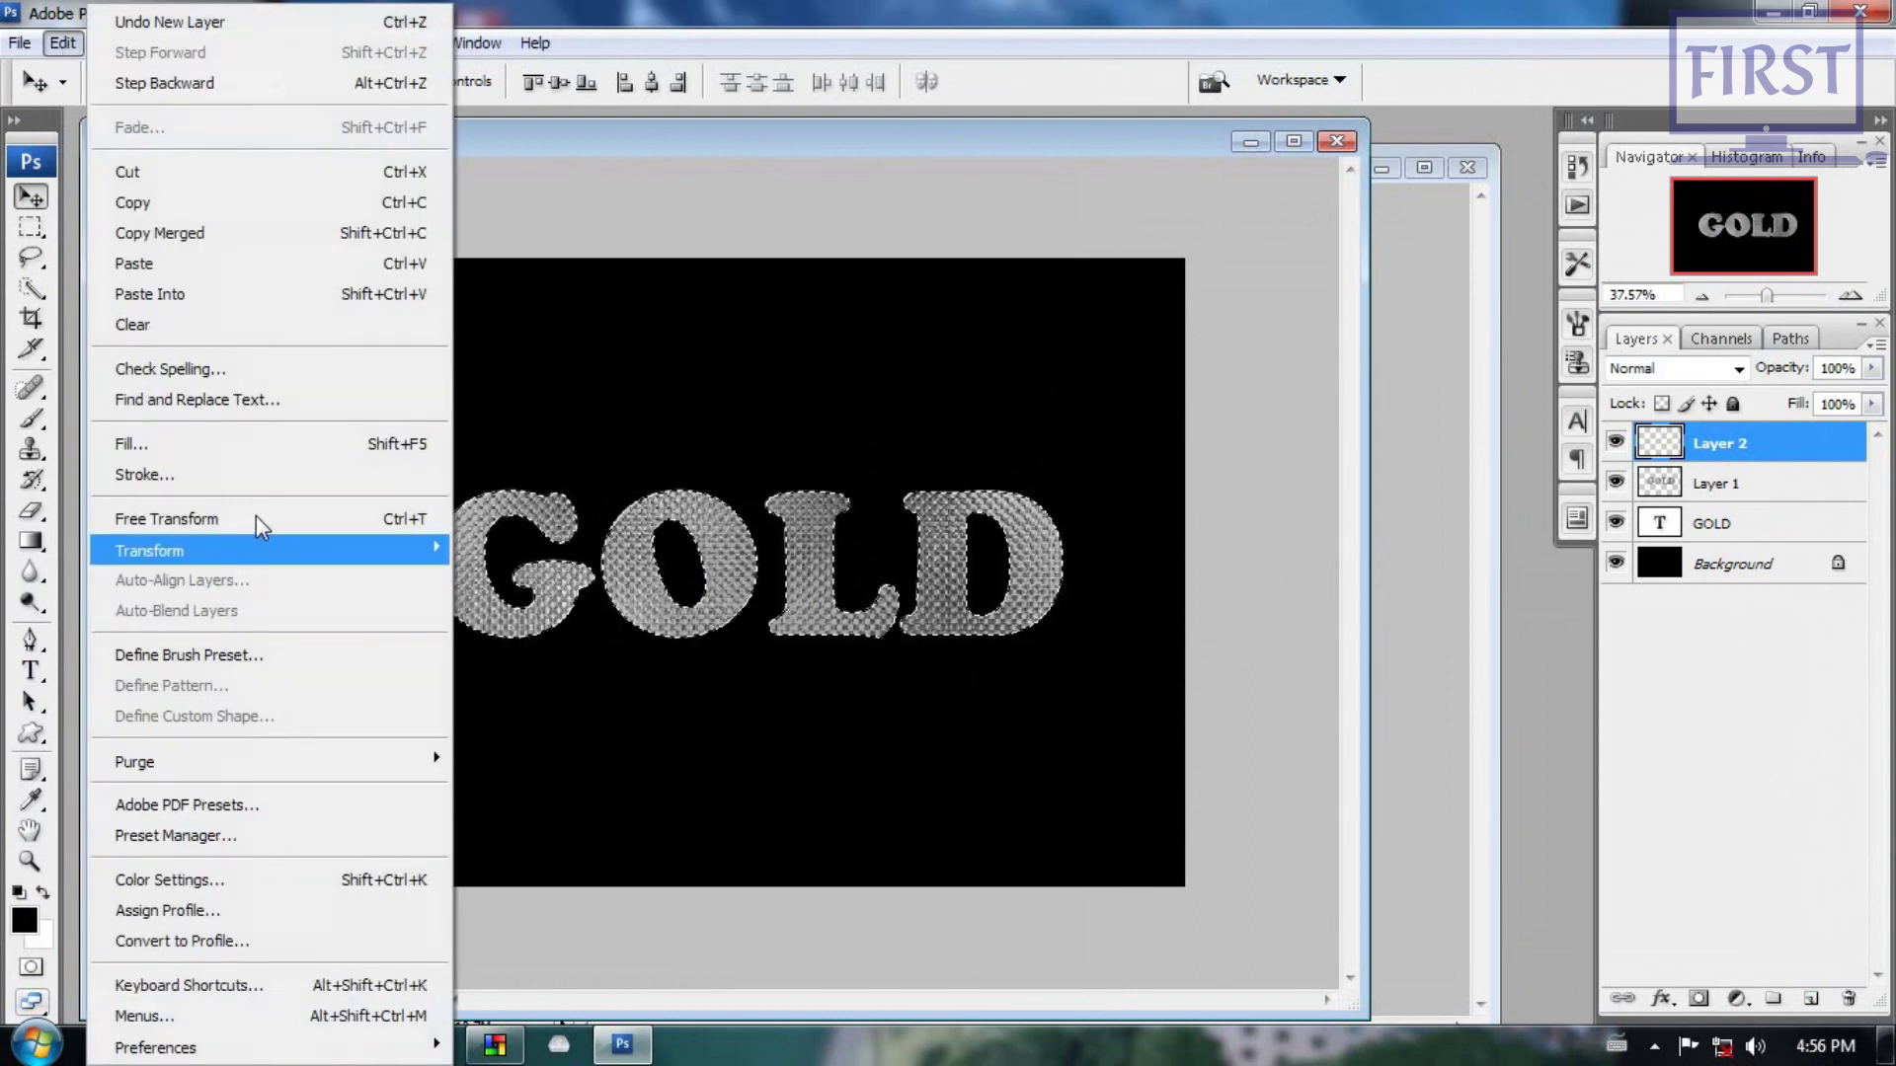
click(307, 488)
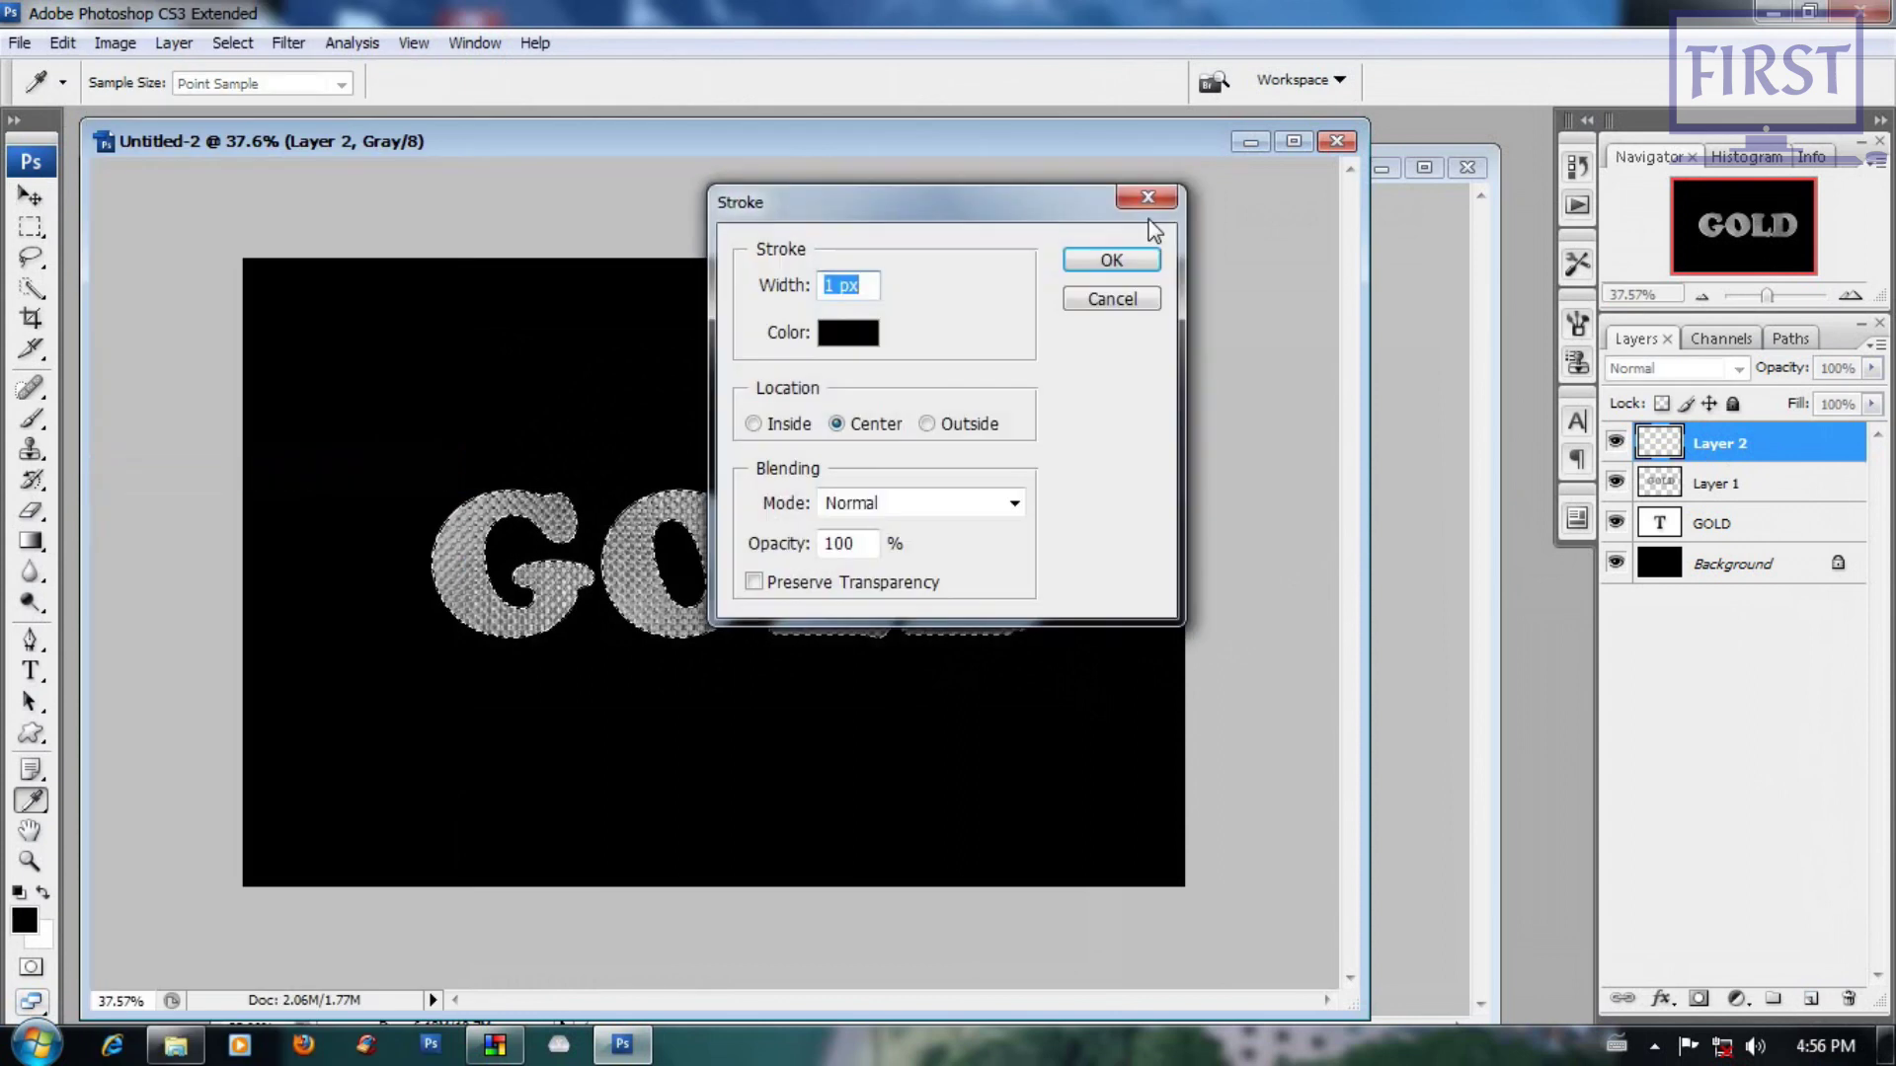
drag(1057, 210, 1498, 193)
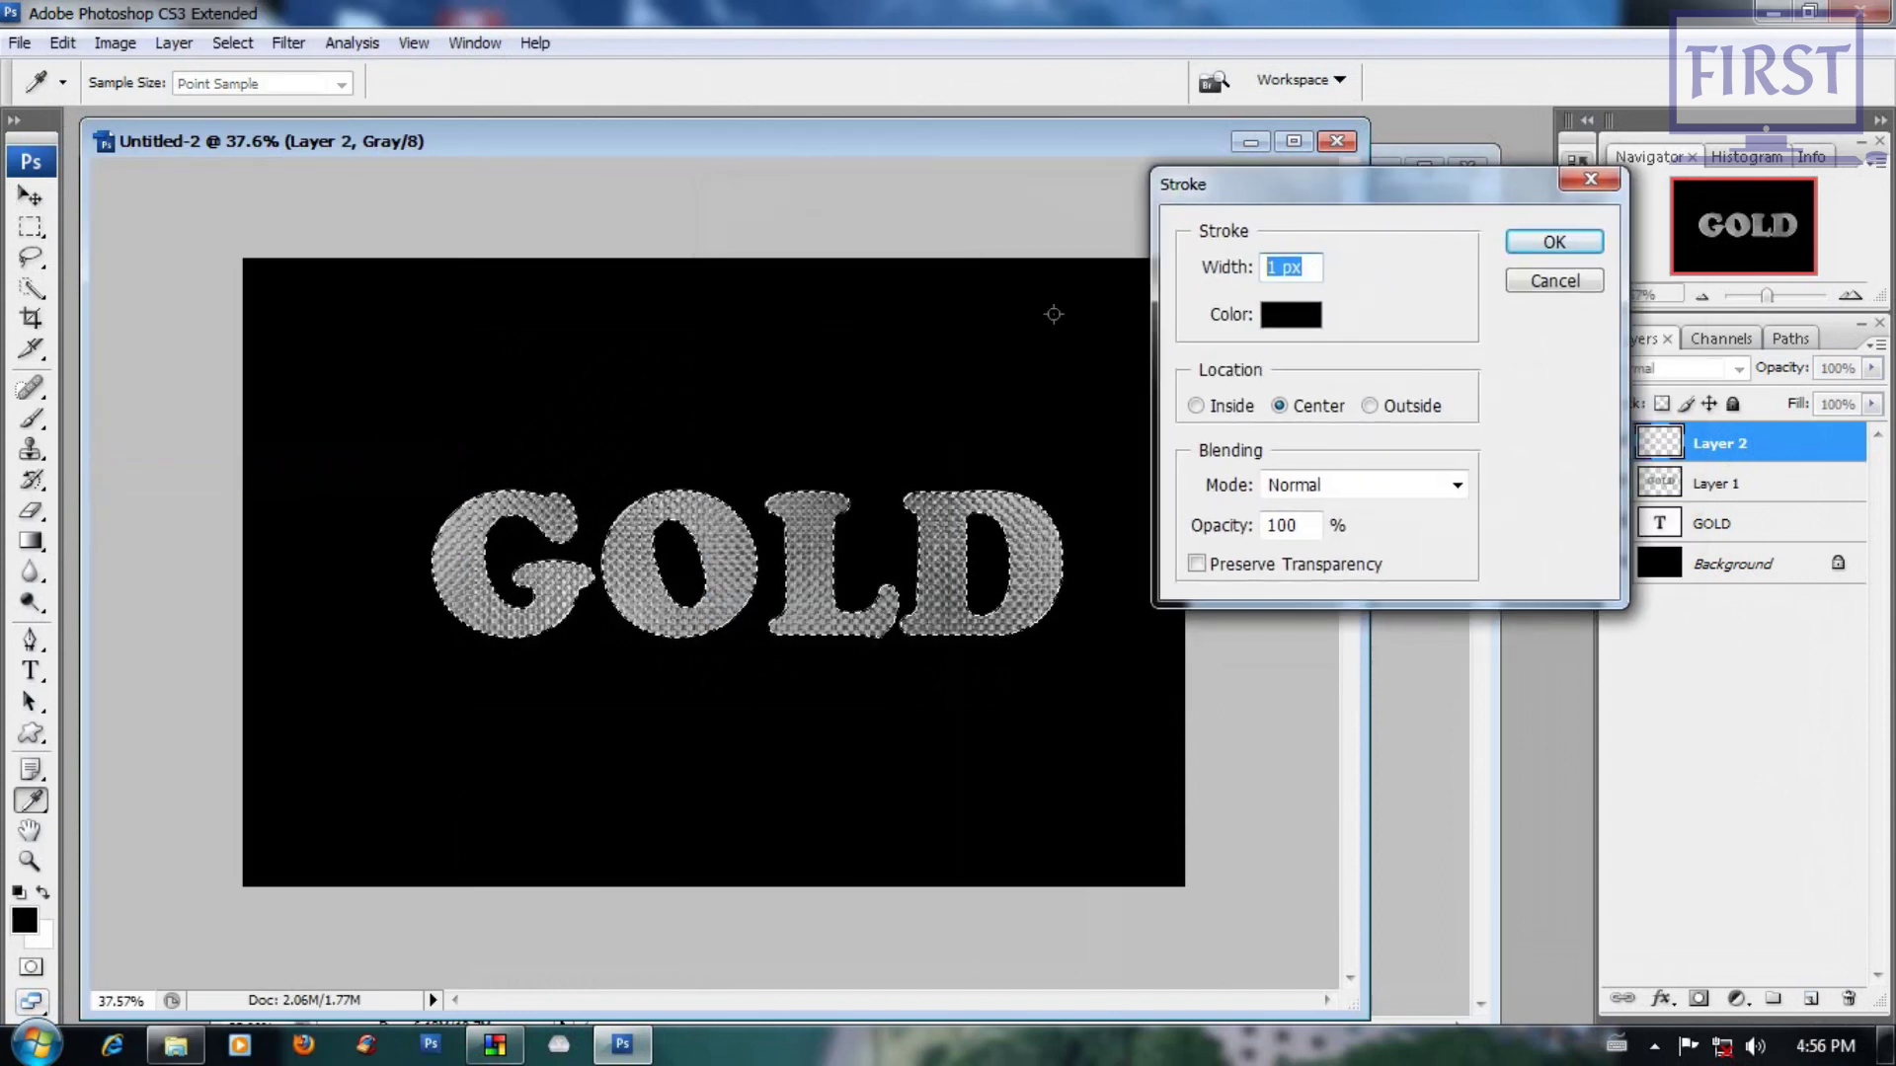
text(20)
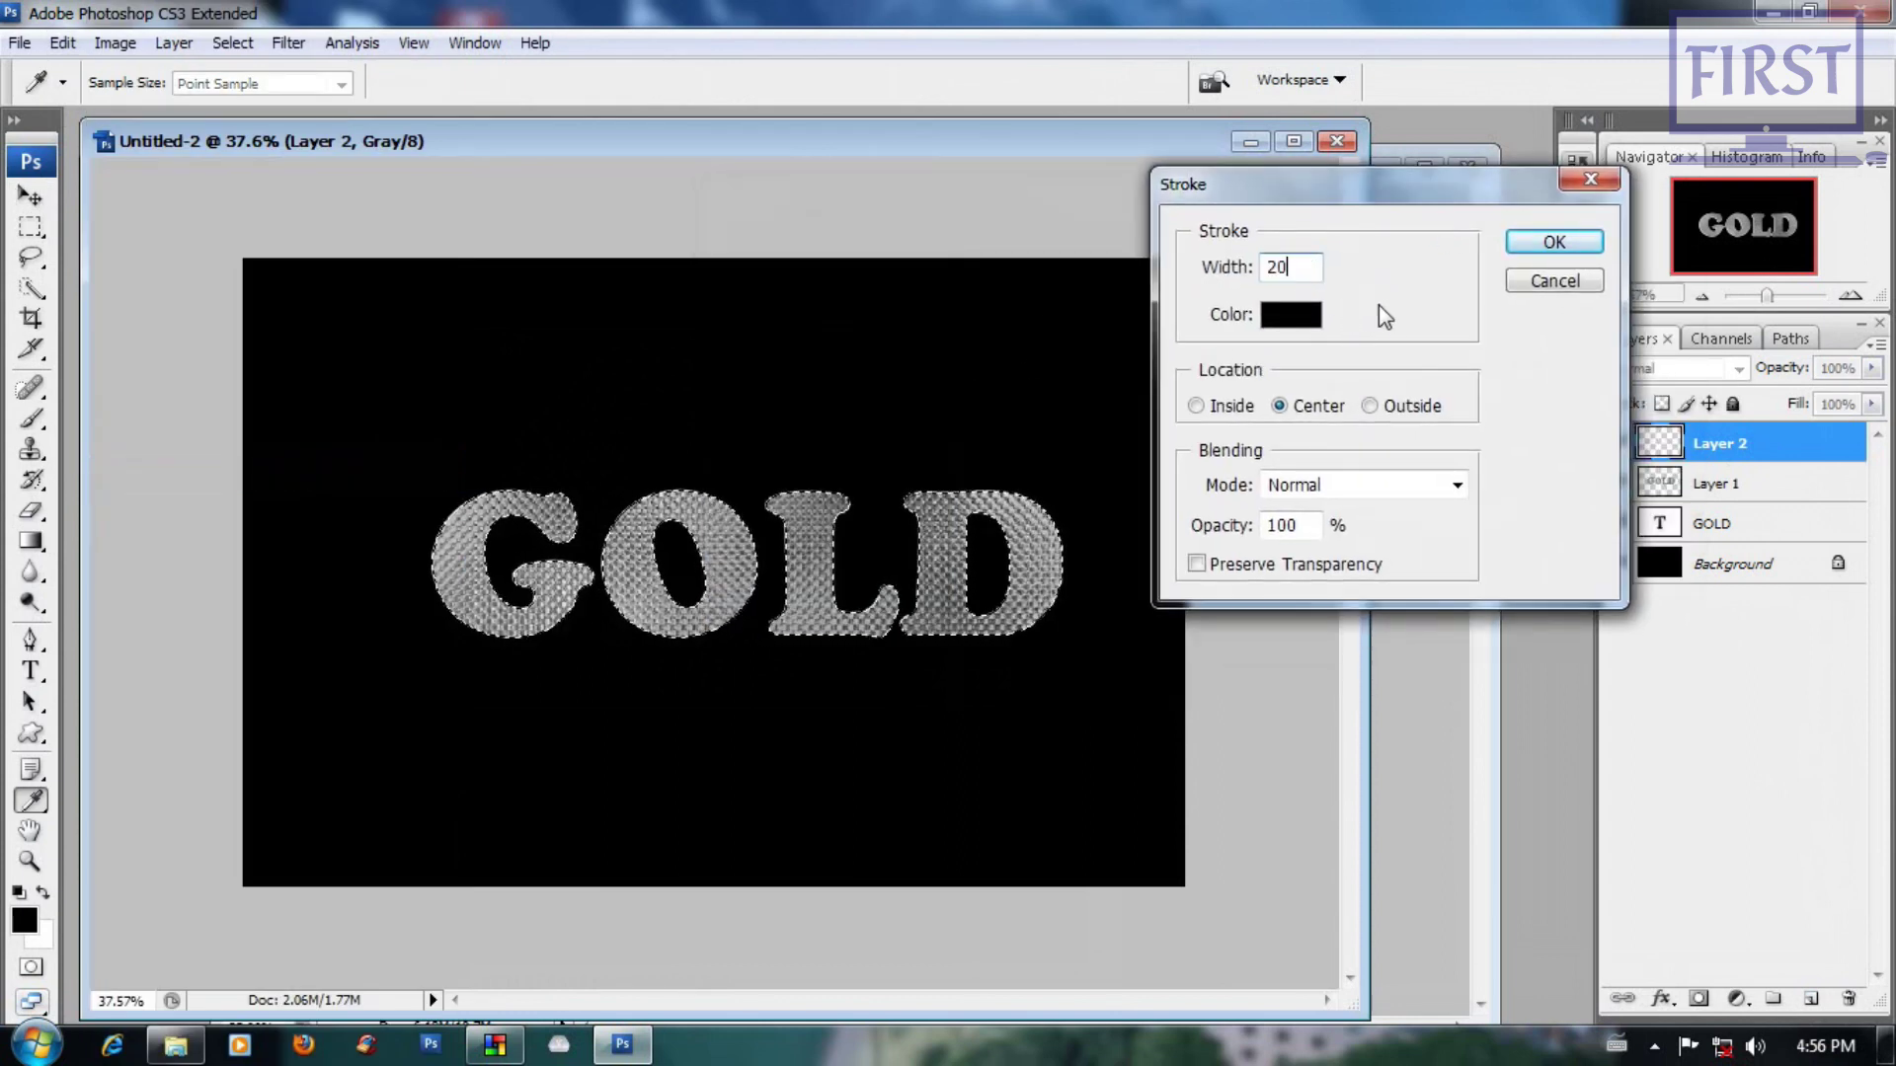
drag(1347, 199, 1323, 200)
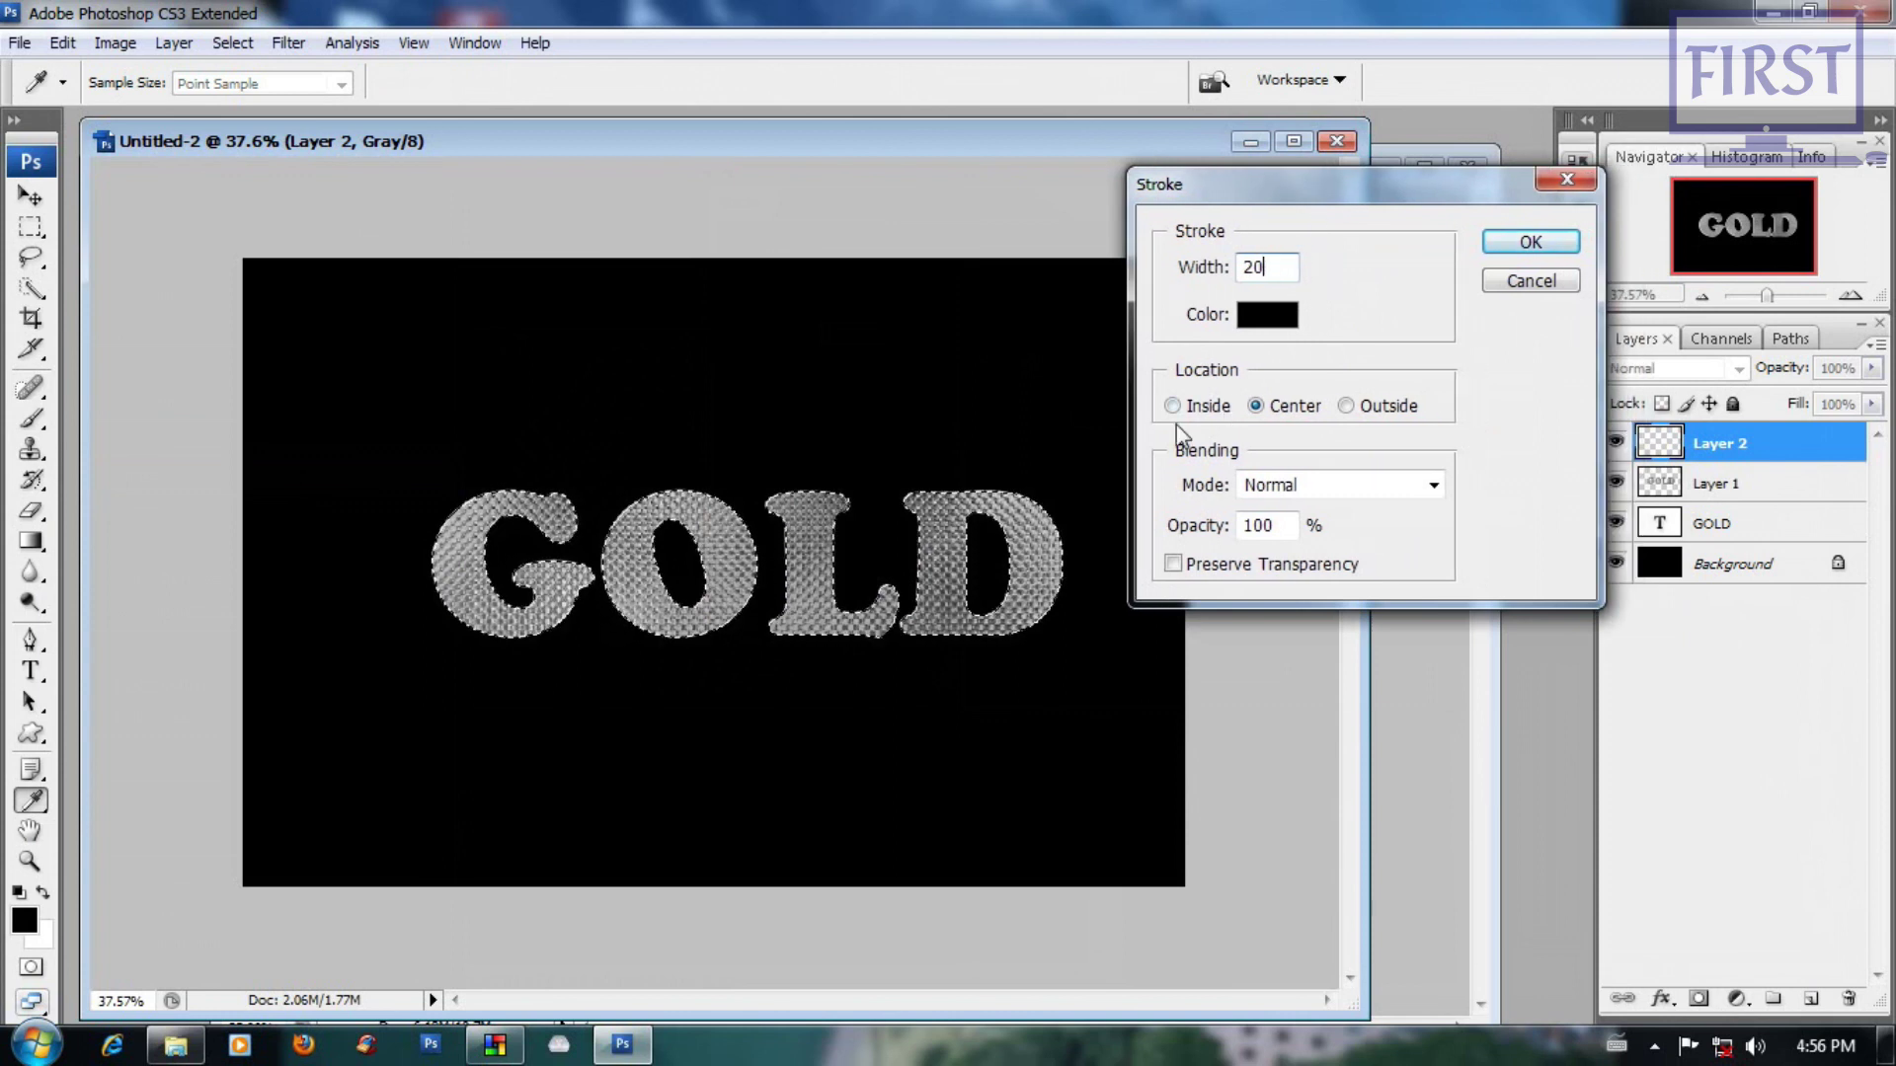
click(1260, 294)
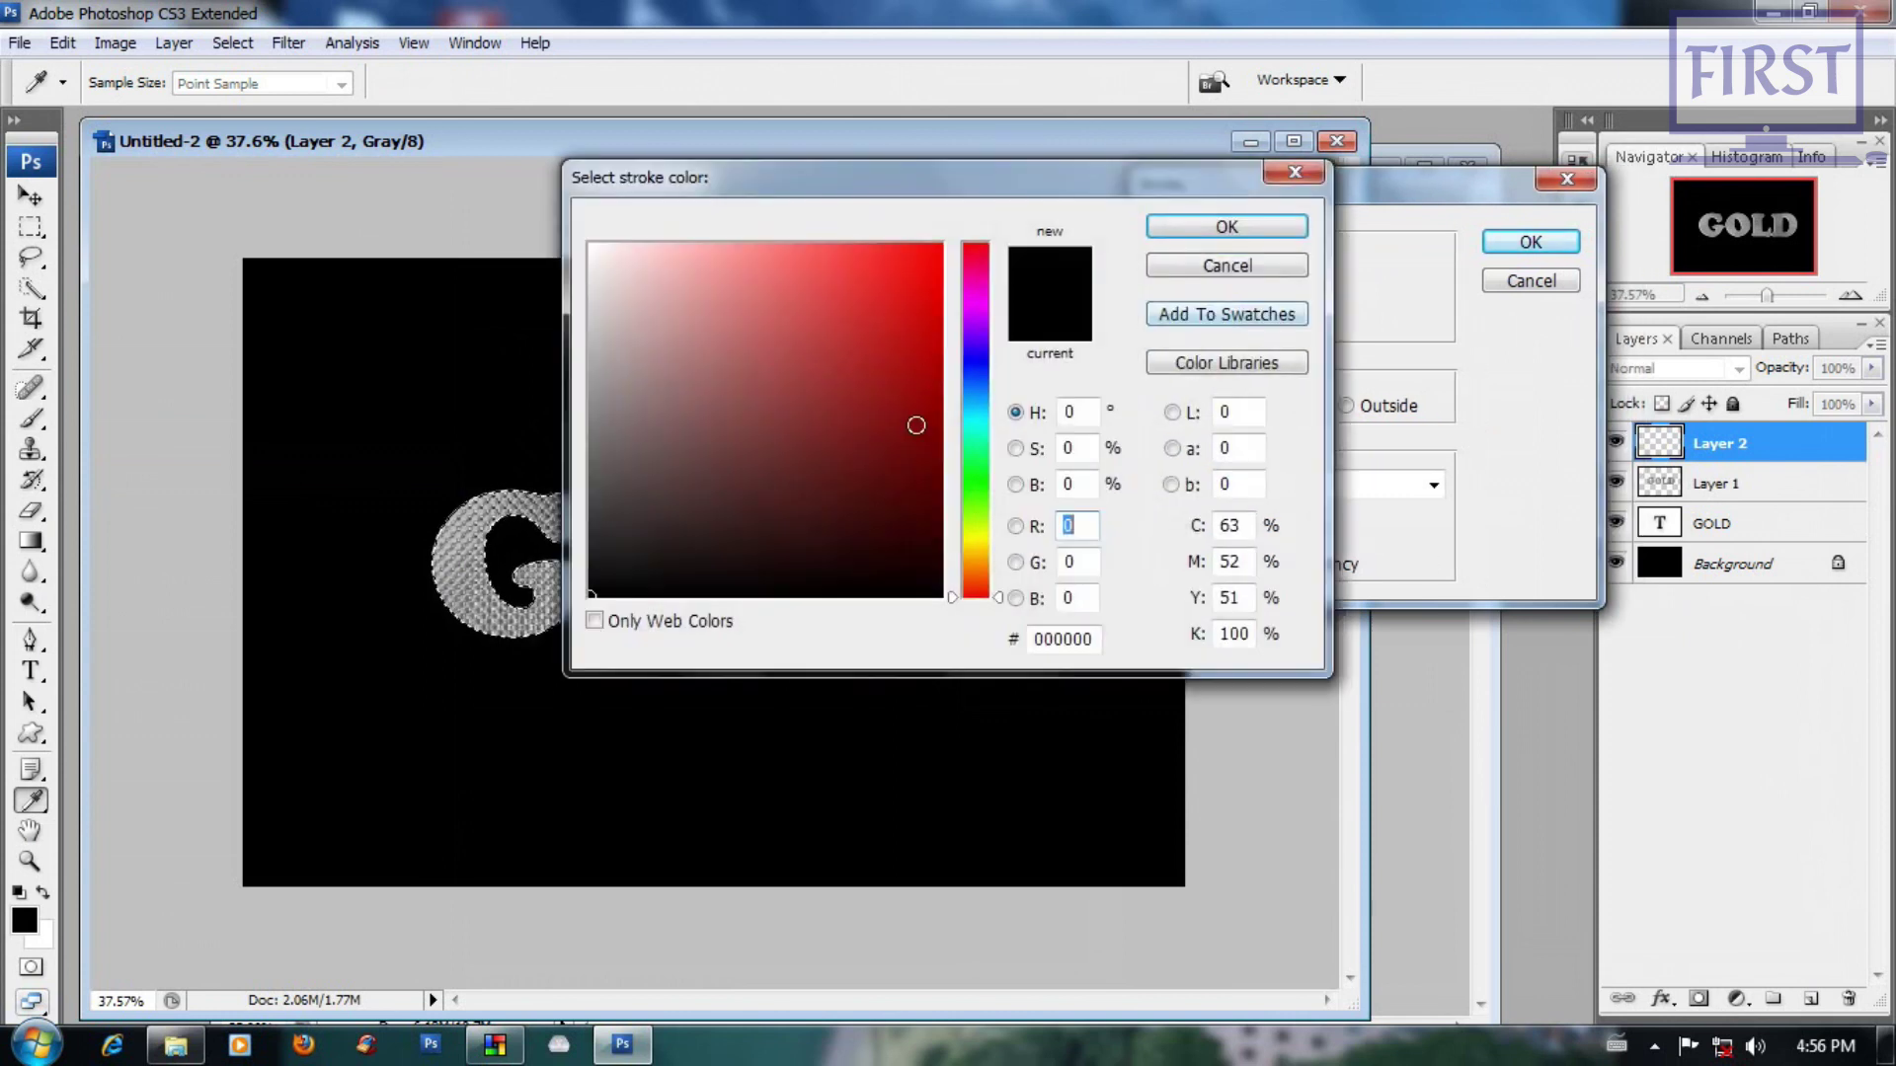
drag(781, 397, 1241, 45)
click(1186, 235)
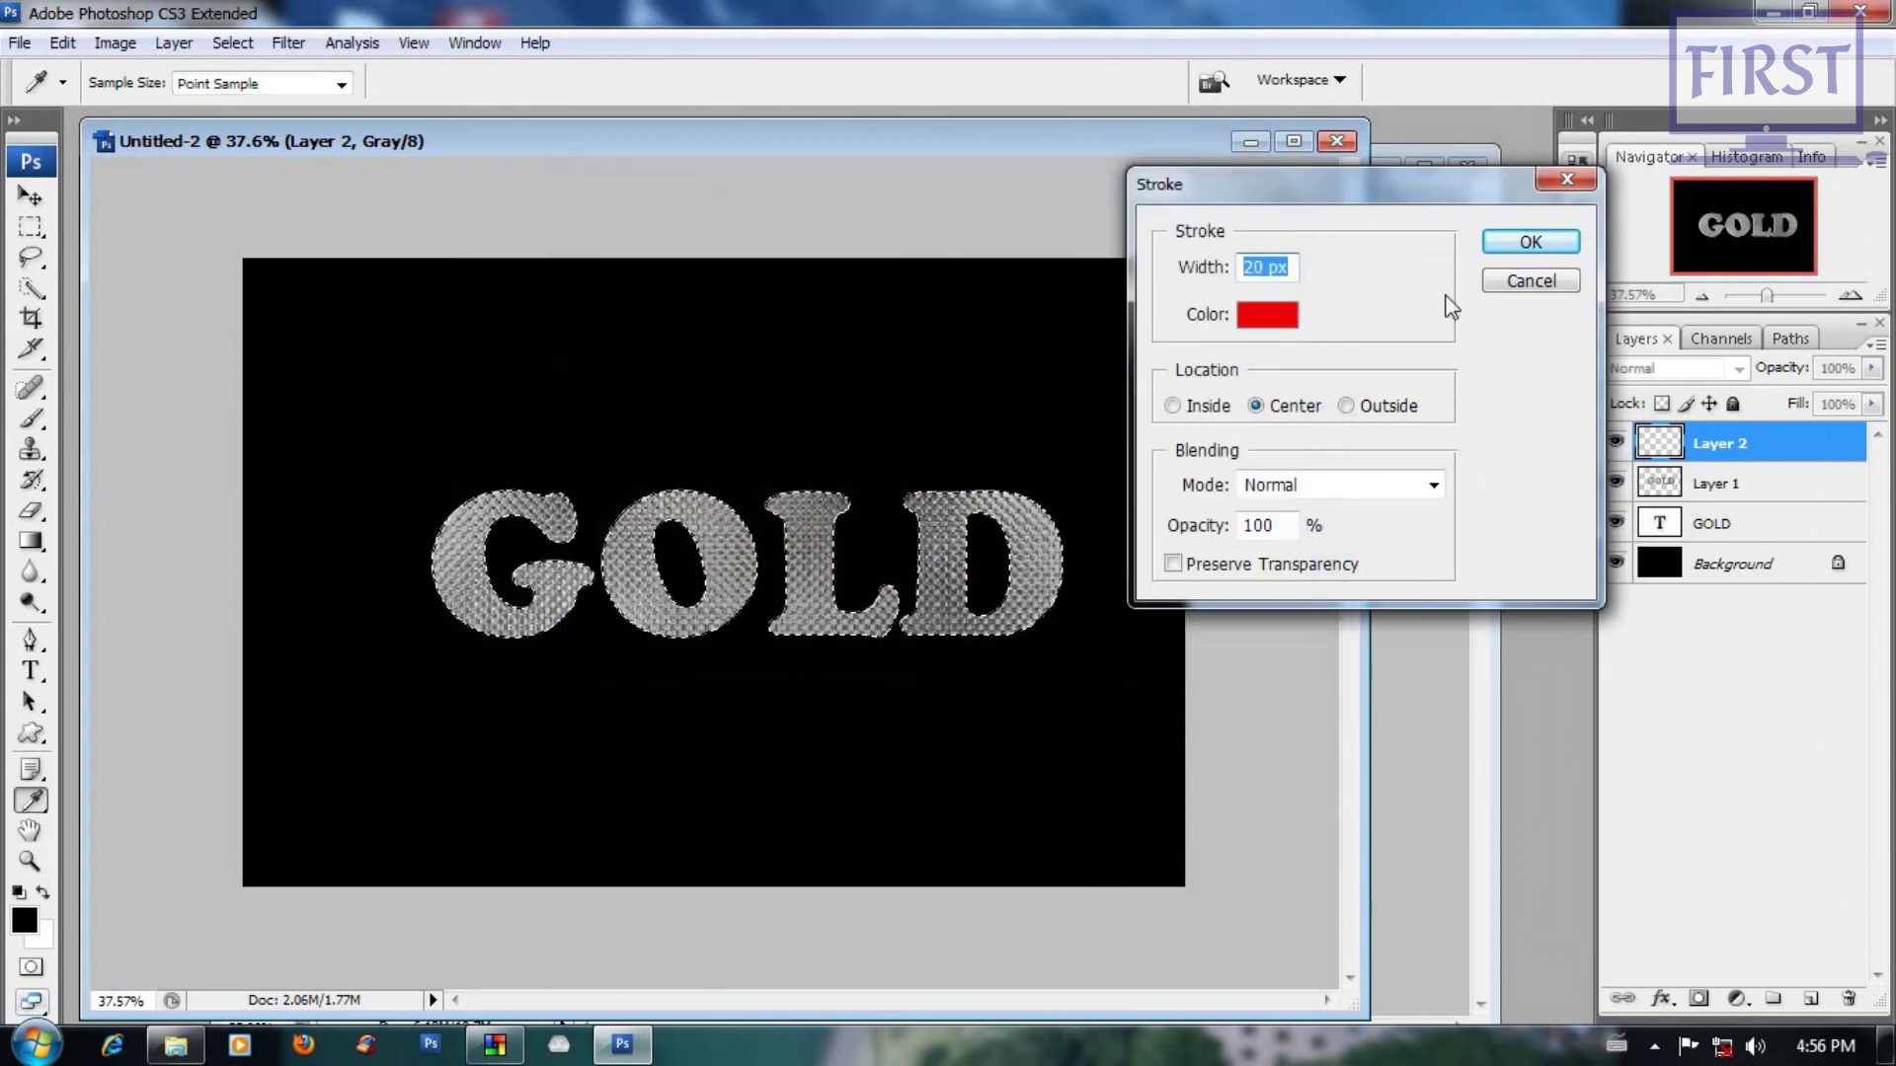
click(1528, 243)
key(v)
scroll(1185, 530, up, 2)
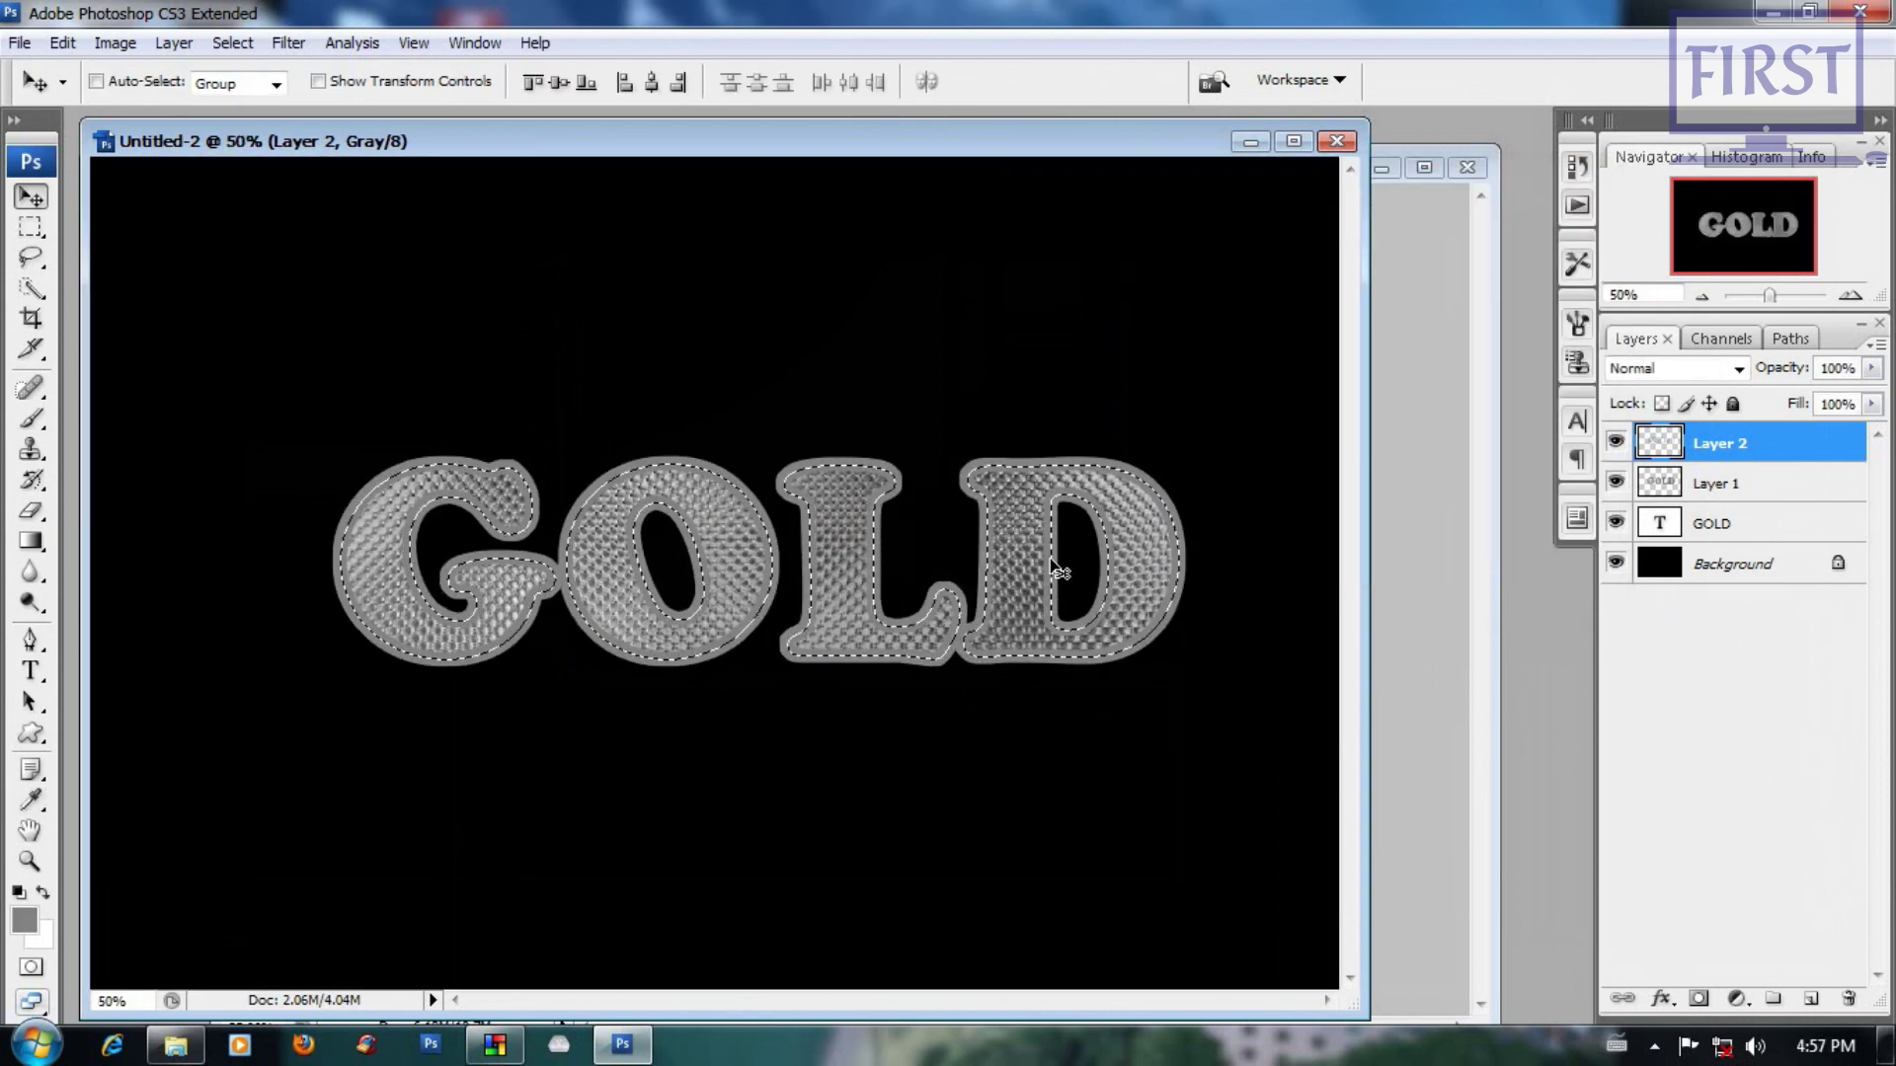
Step: Undo the stroke and delete Layer 2
scroll(1075, 570, up, 1)
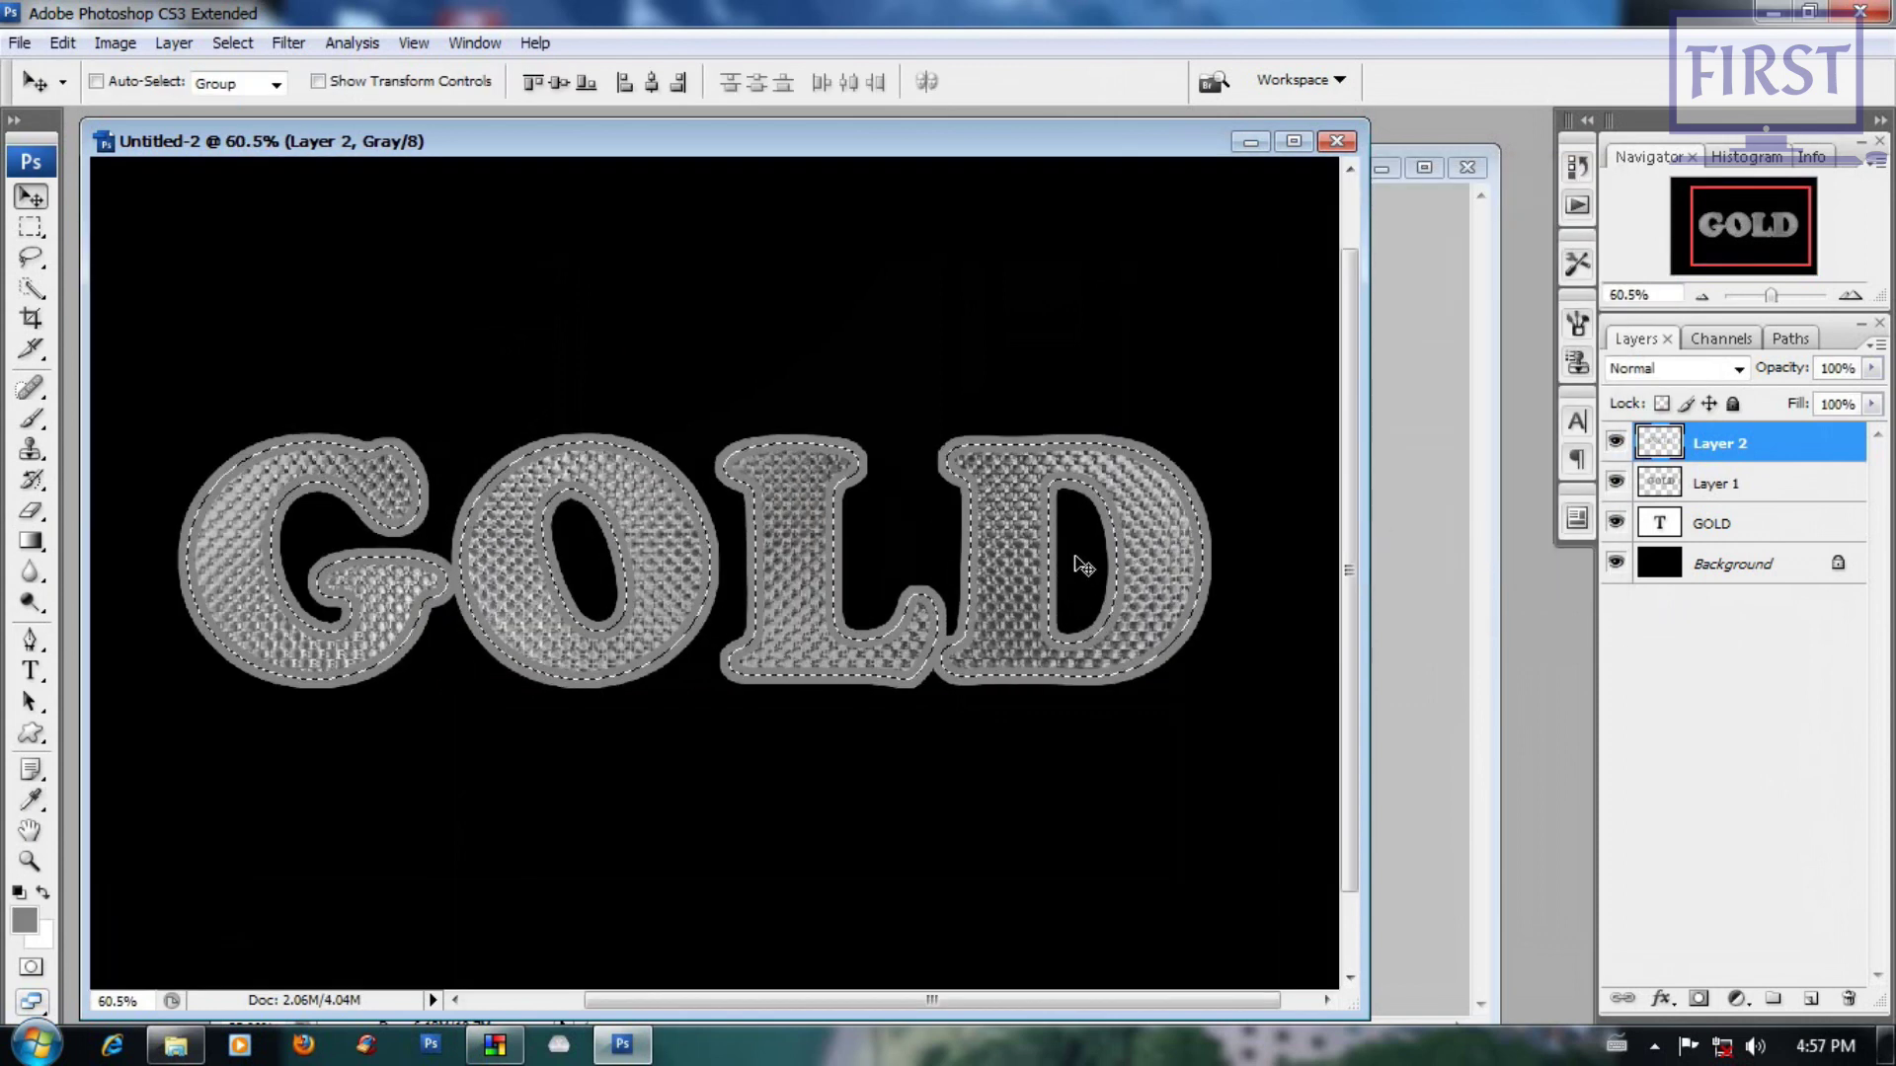
scroll(1081, 568, down, 1)
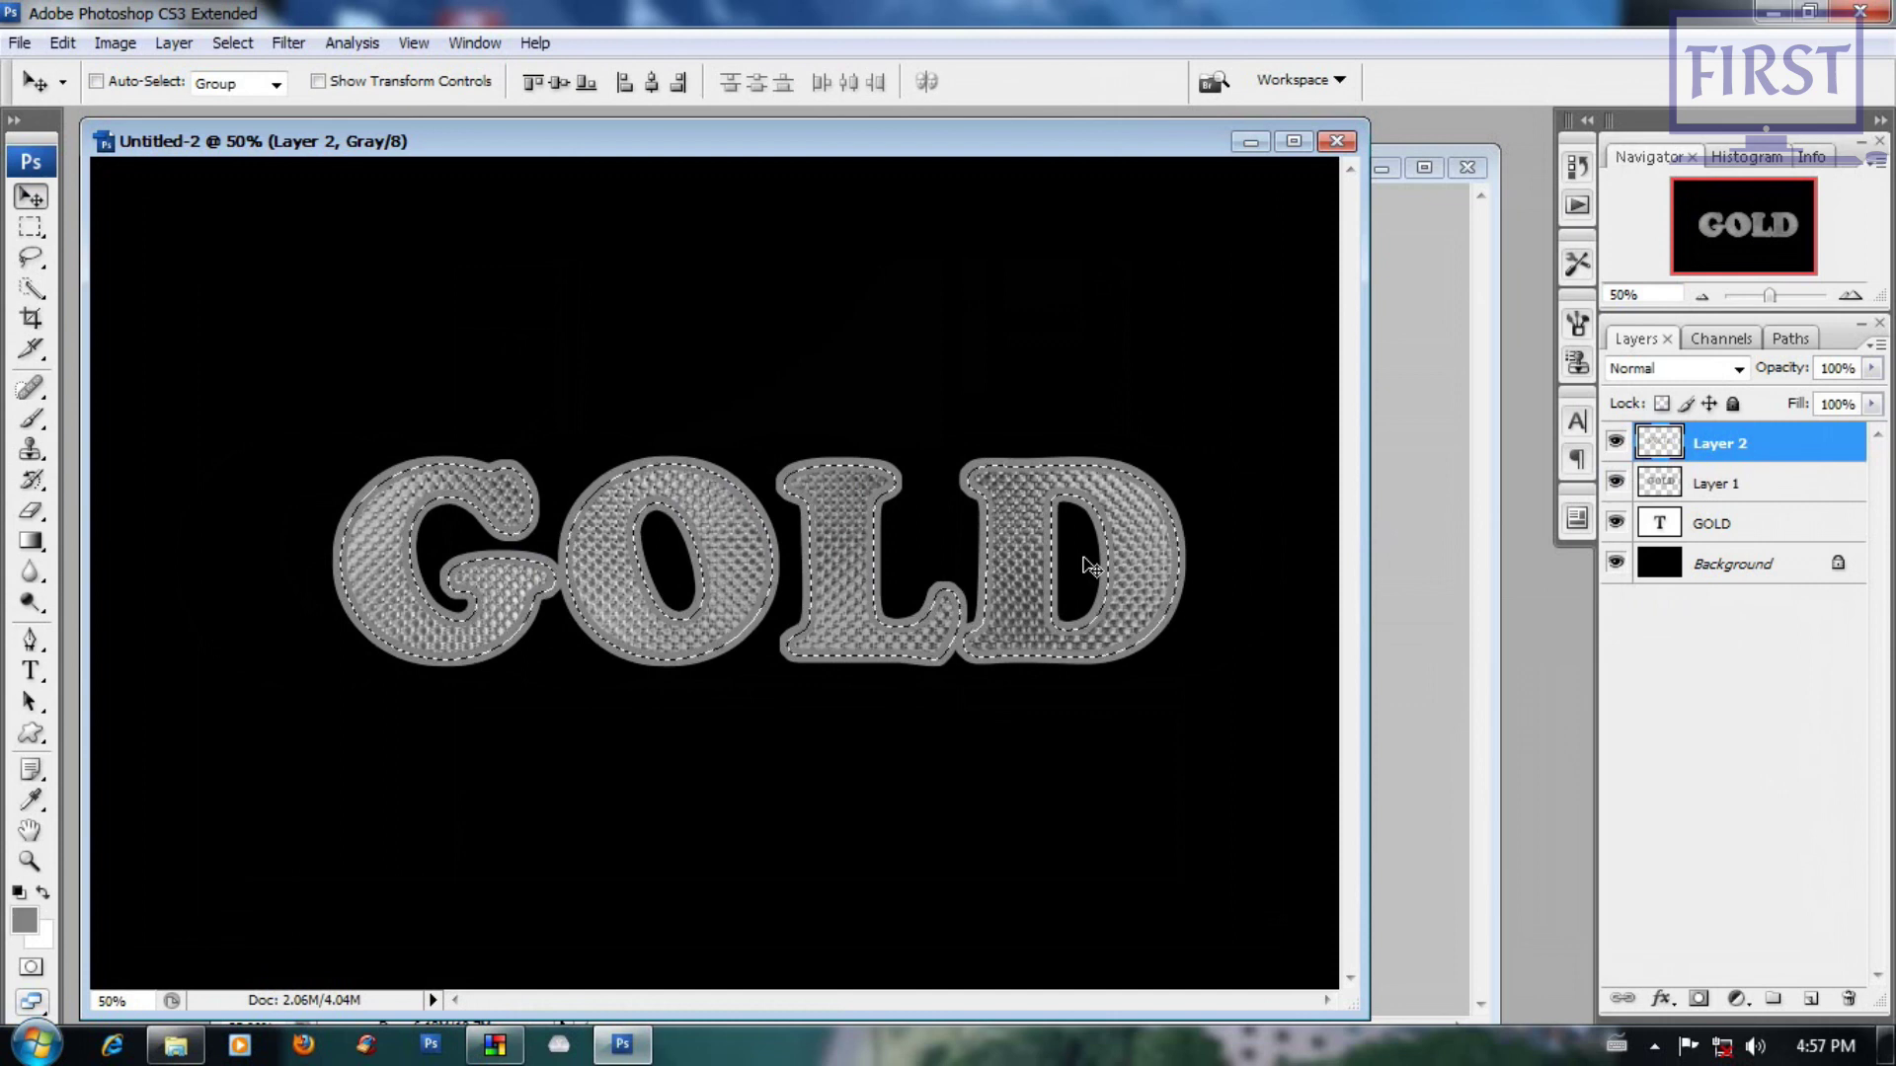
key(ctrl+z)
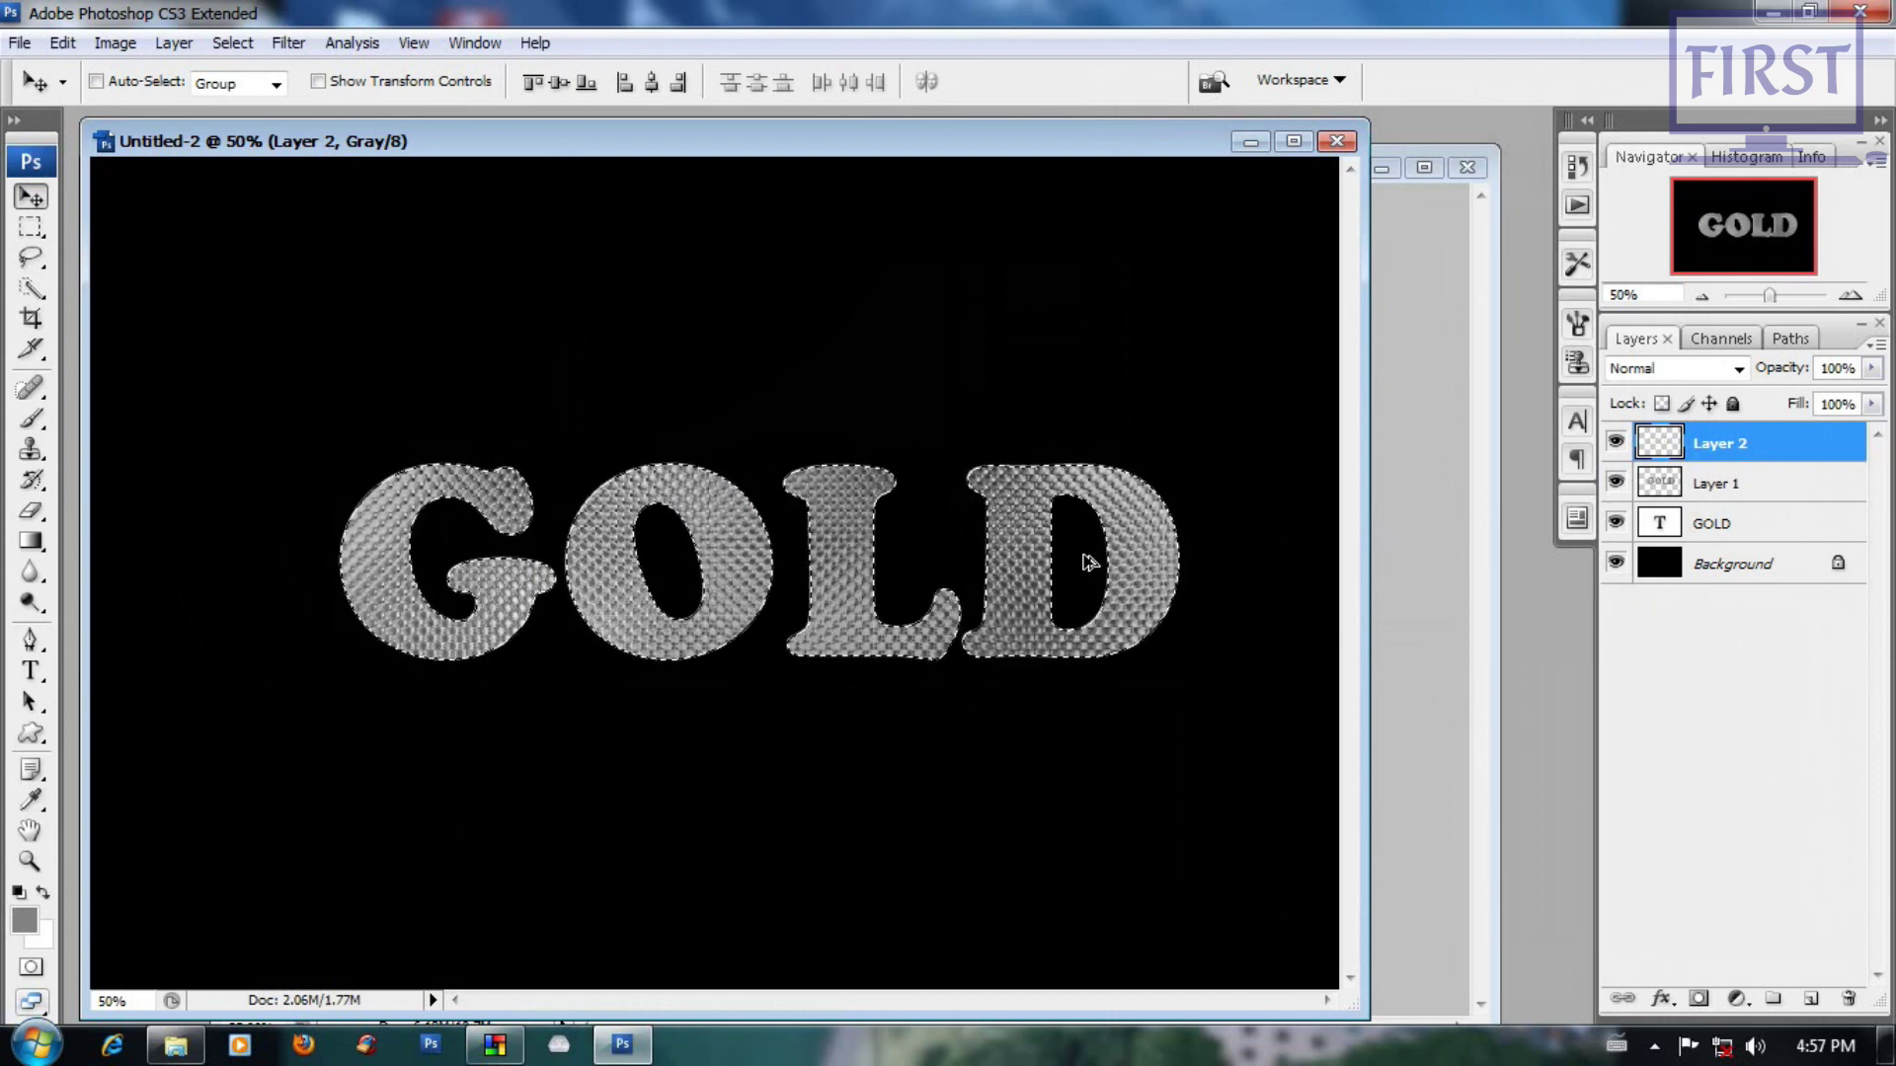
key(ctrl+alt+z)
key(ctrl+alt+z)
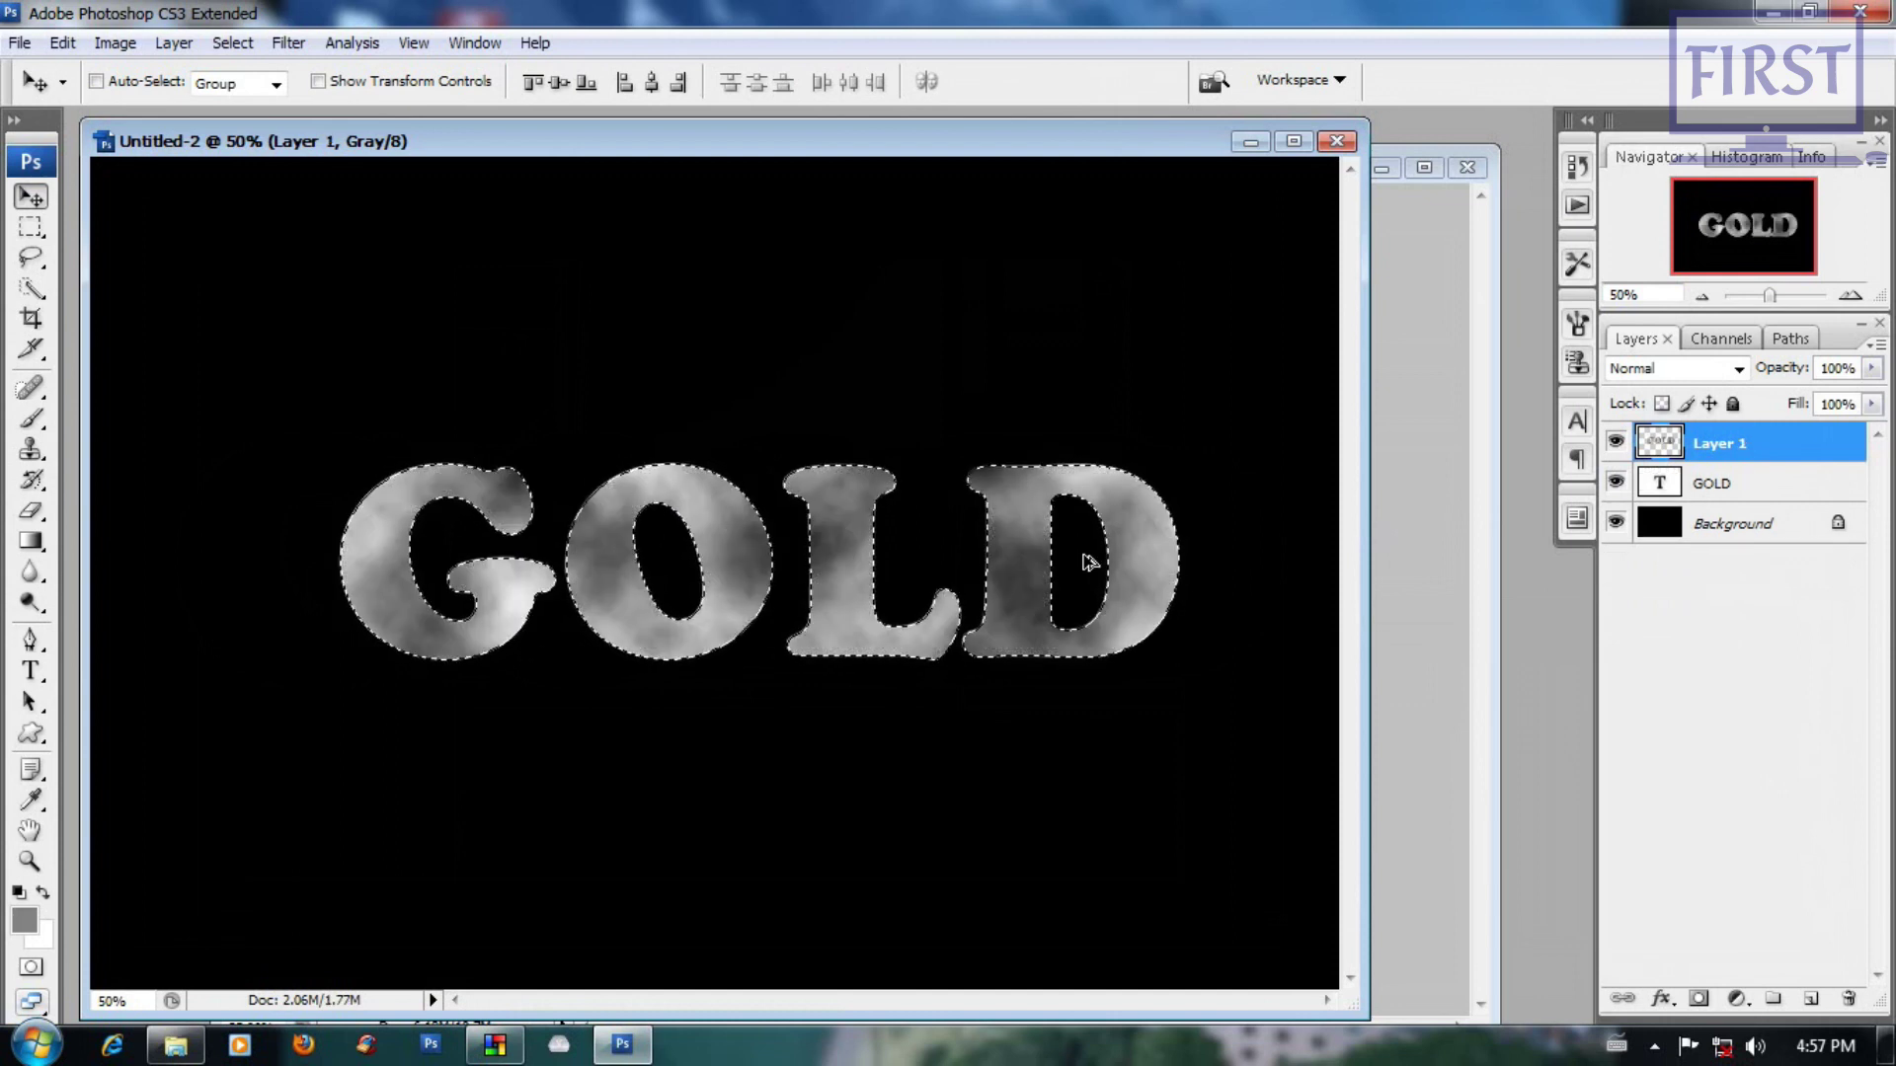
Step: Close Untitled-2 without saving it
drag(978, 142, 1051, 152)
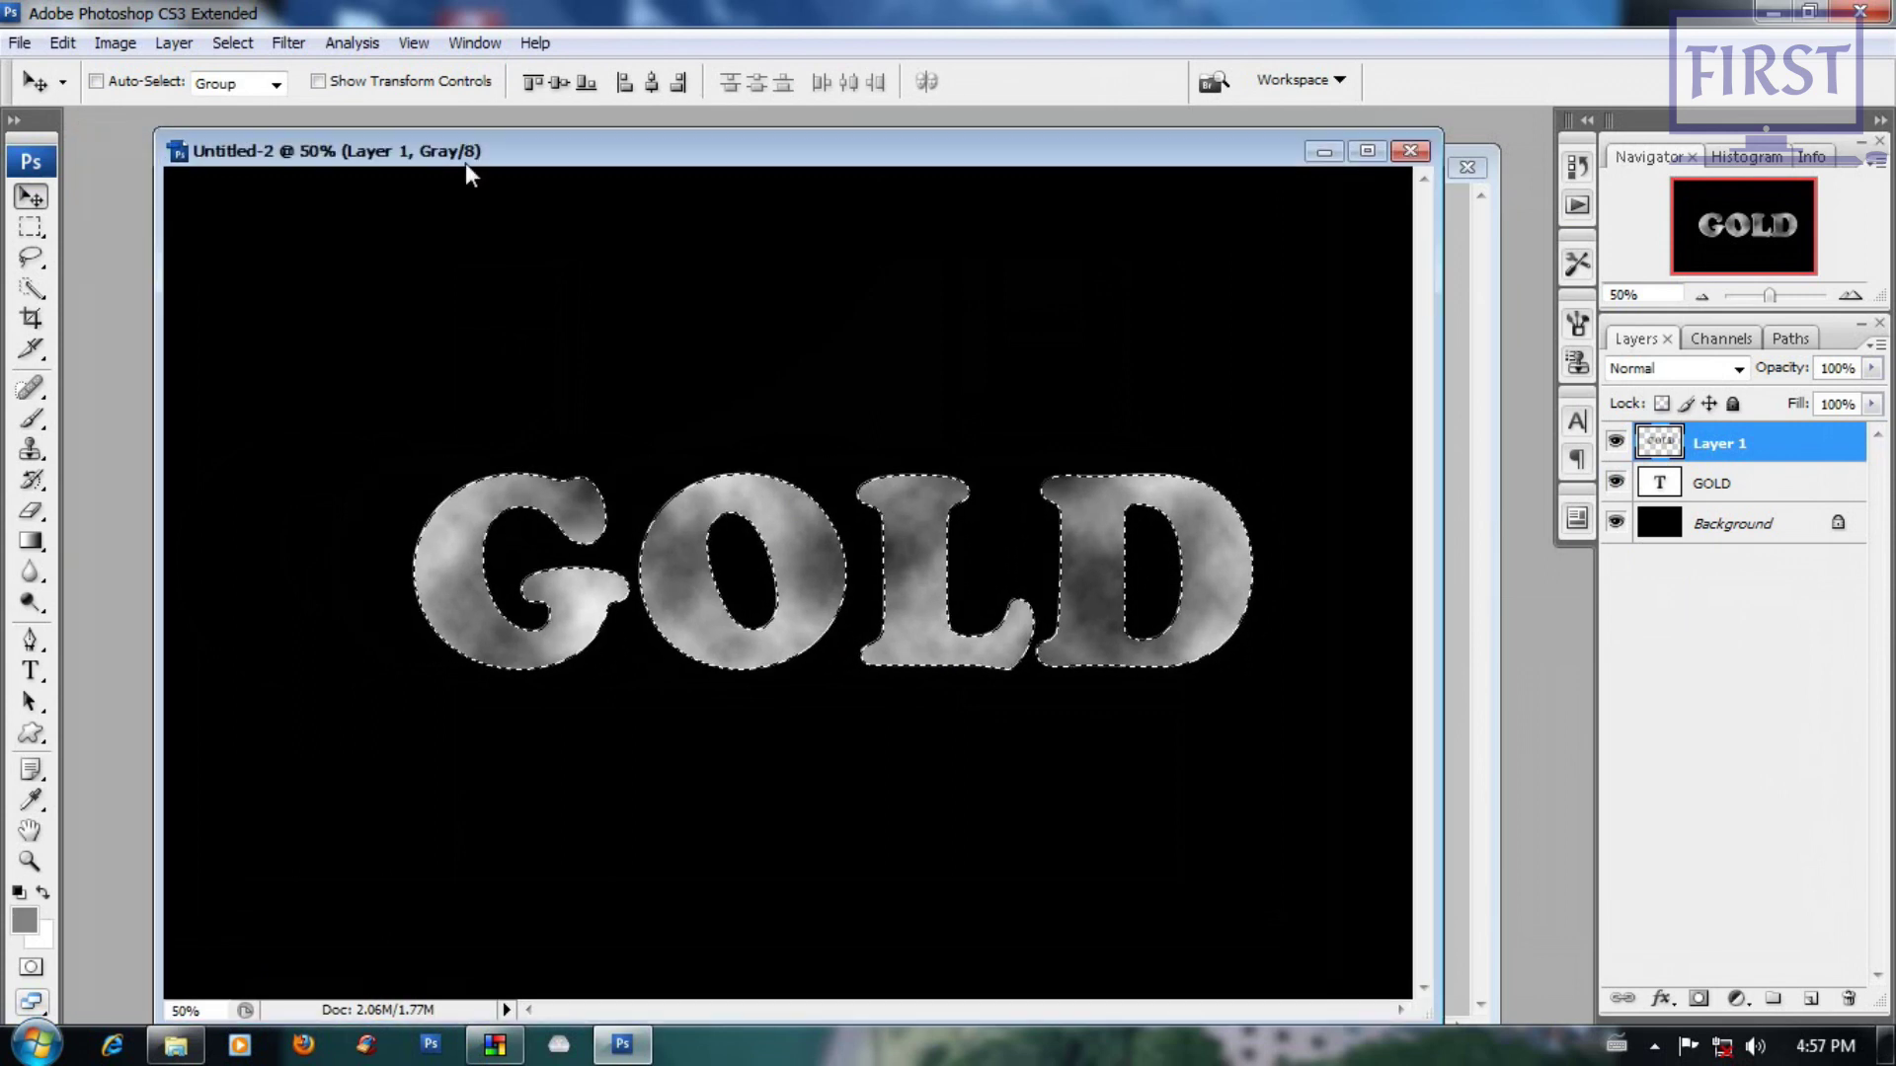
click(1410, 150)
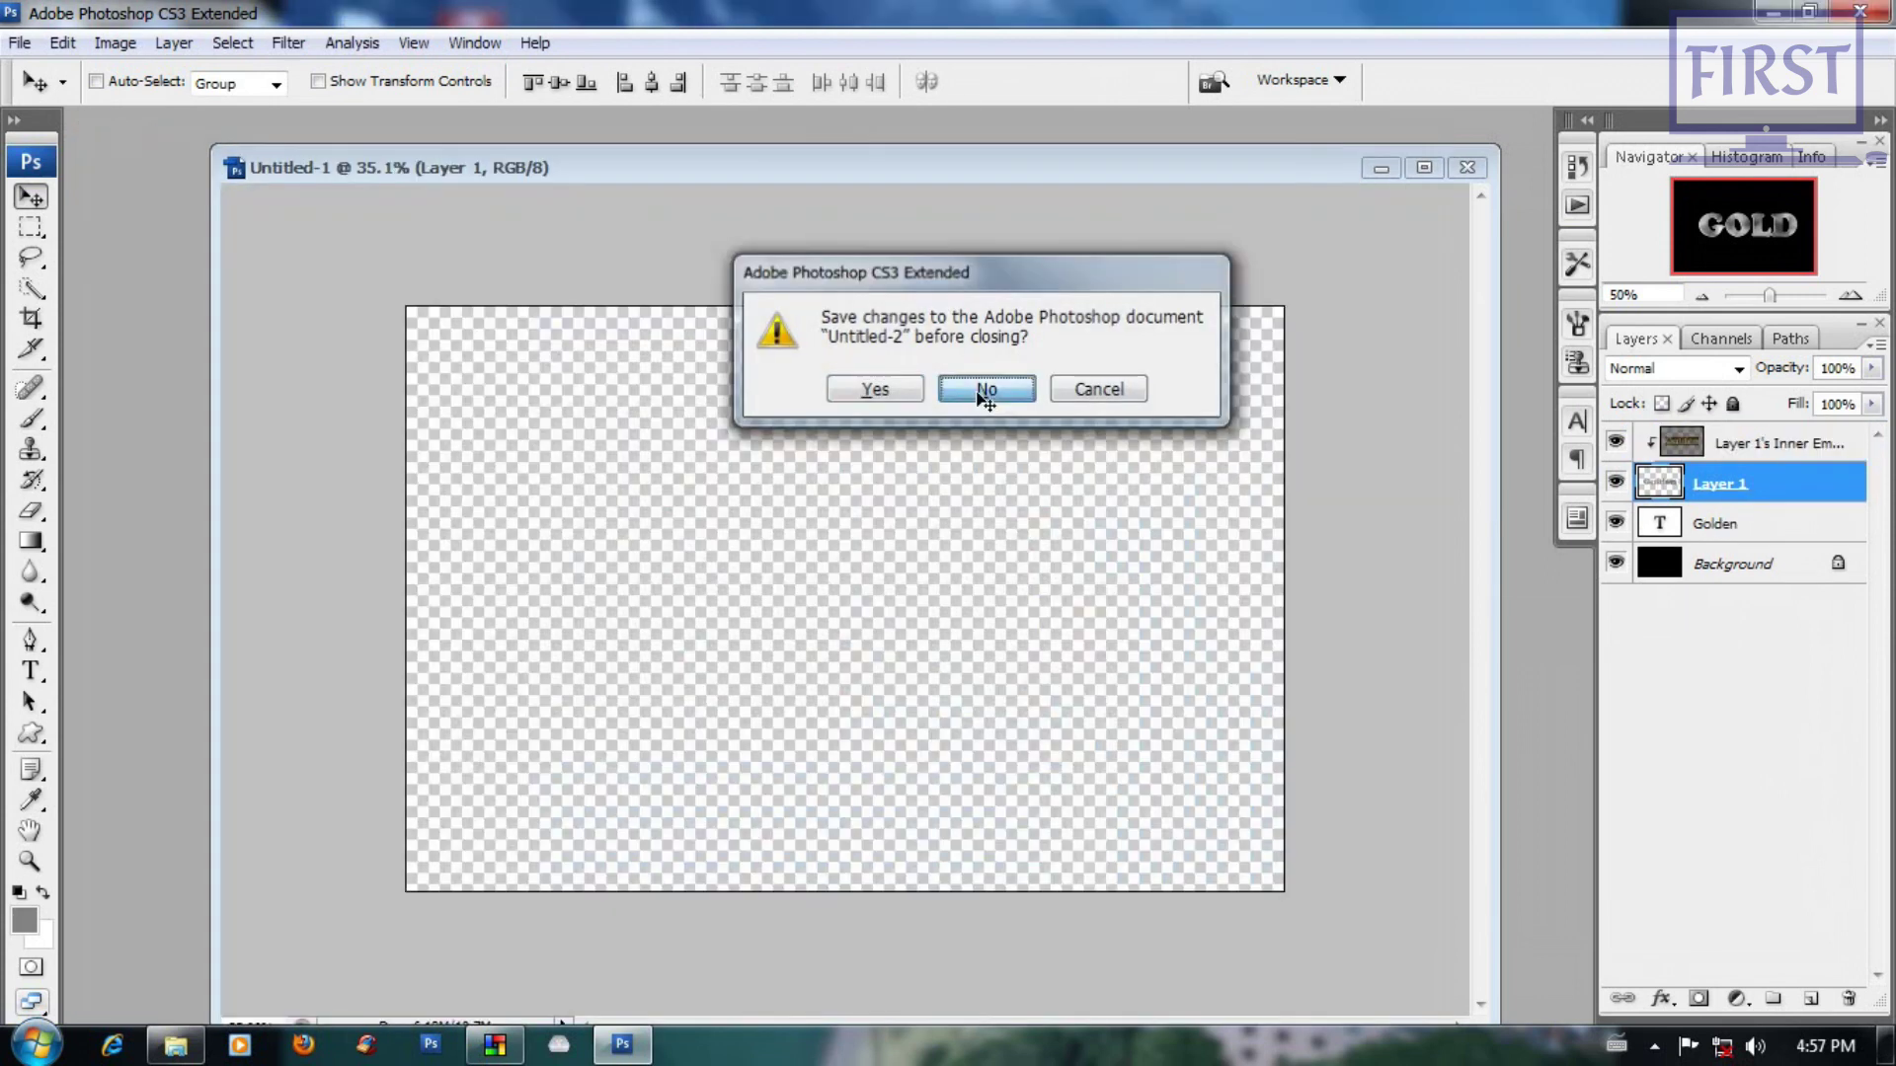
click(982, 390)
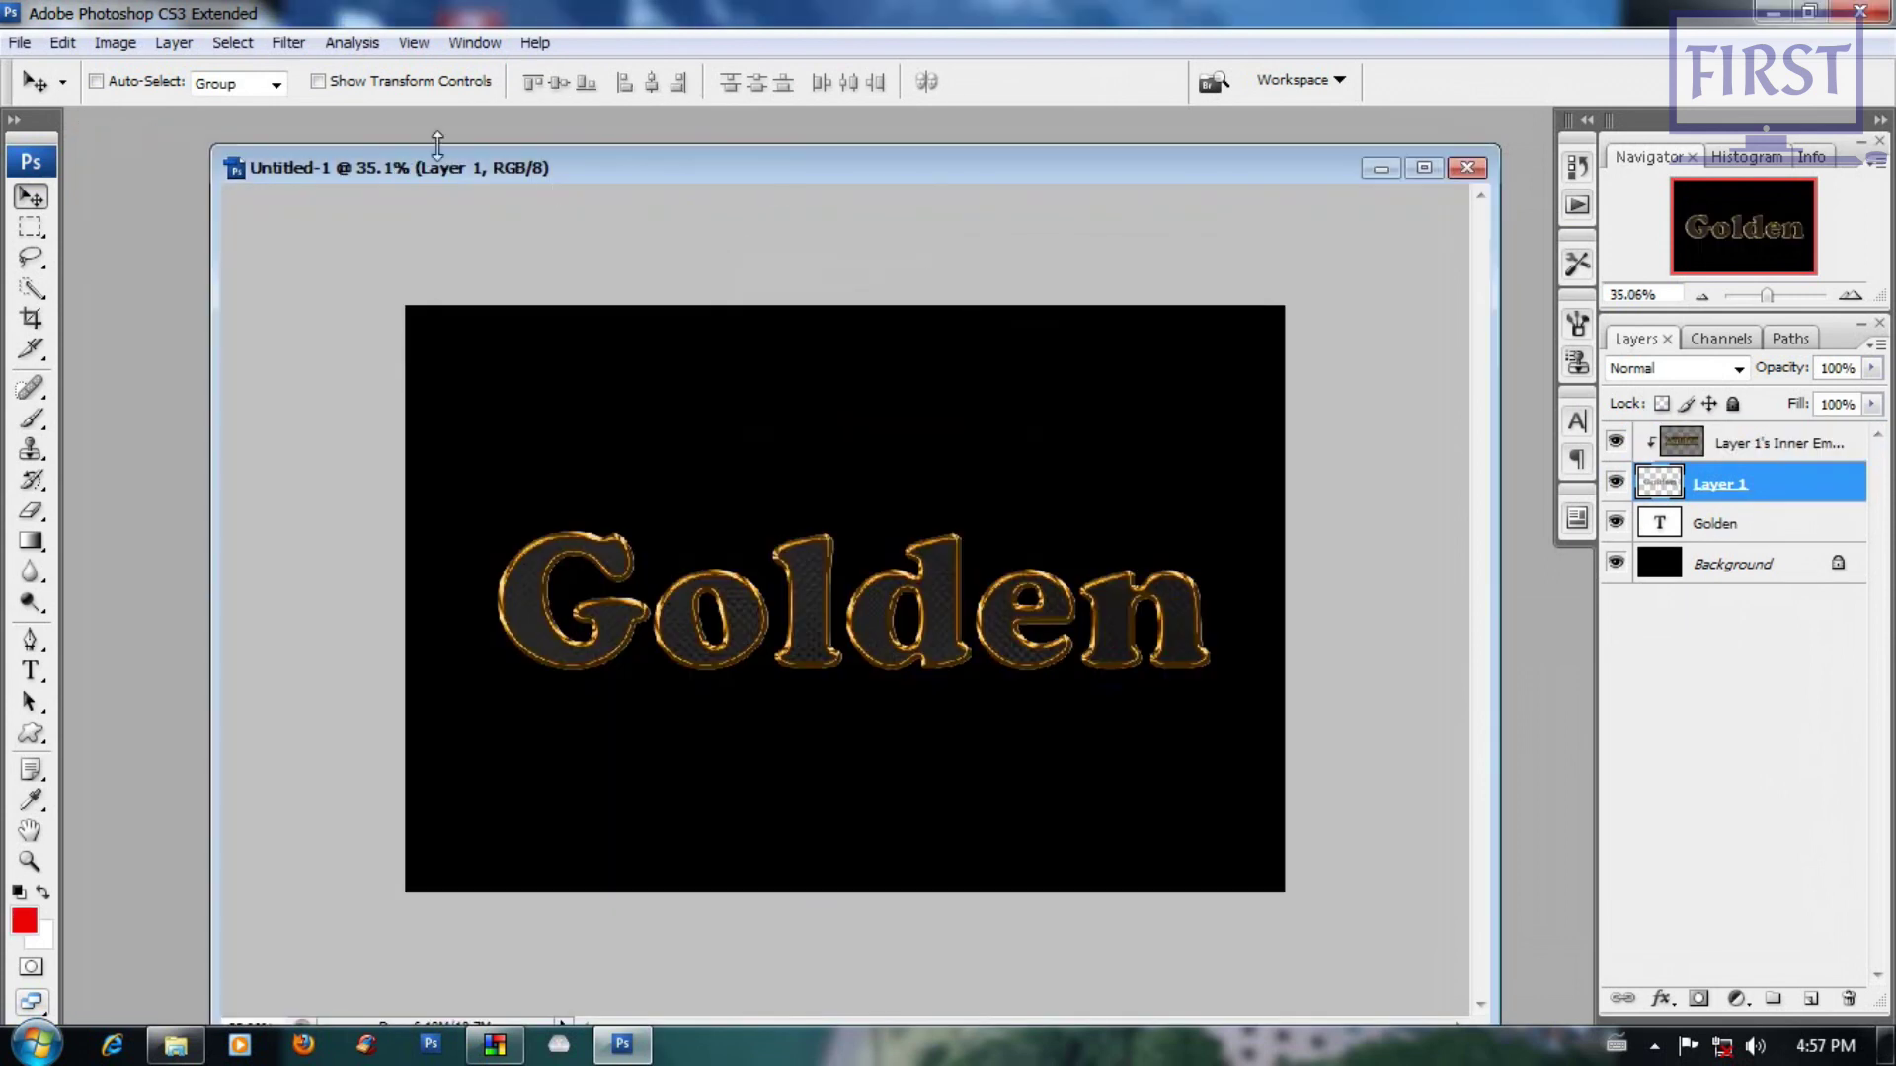
drag(544, 177, 549, 178)
click(22, 45)
Step: Create a new RGB Color document from the 6 × 4 inch Photo preset
click(157, 72)
click(801, 524)
click(812, 580)
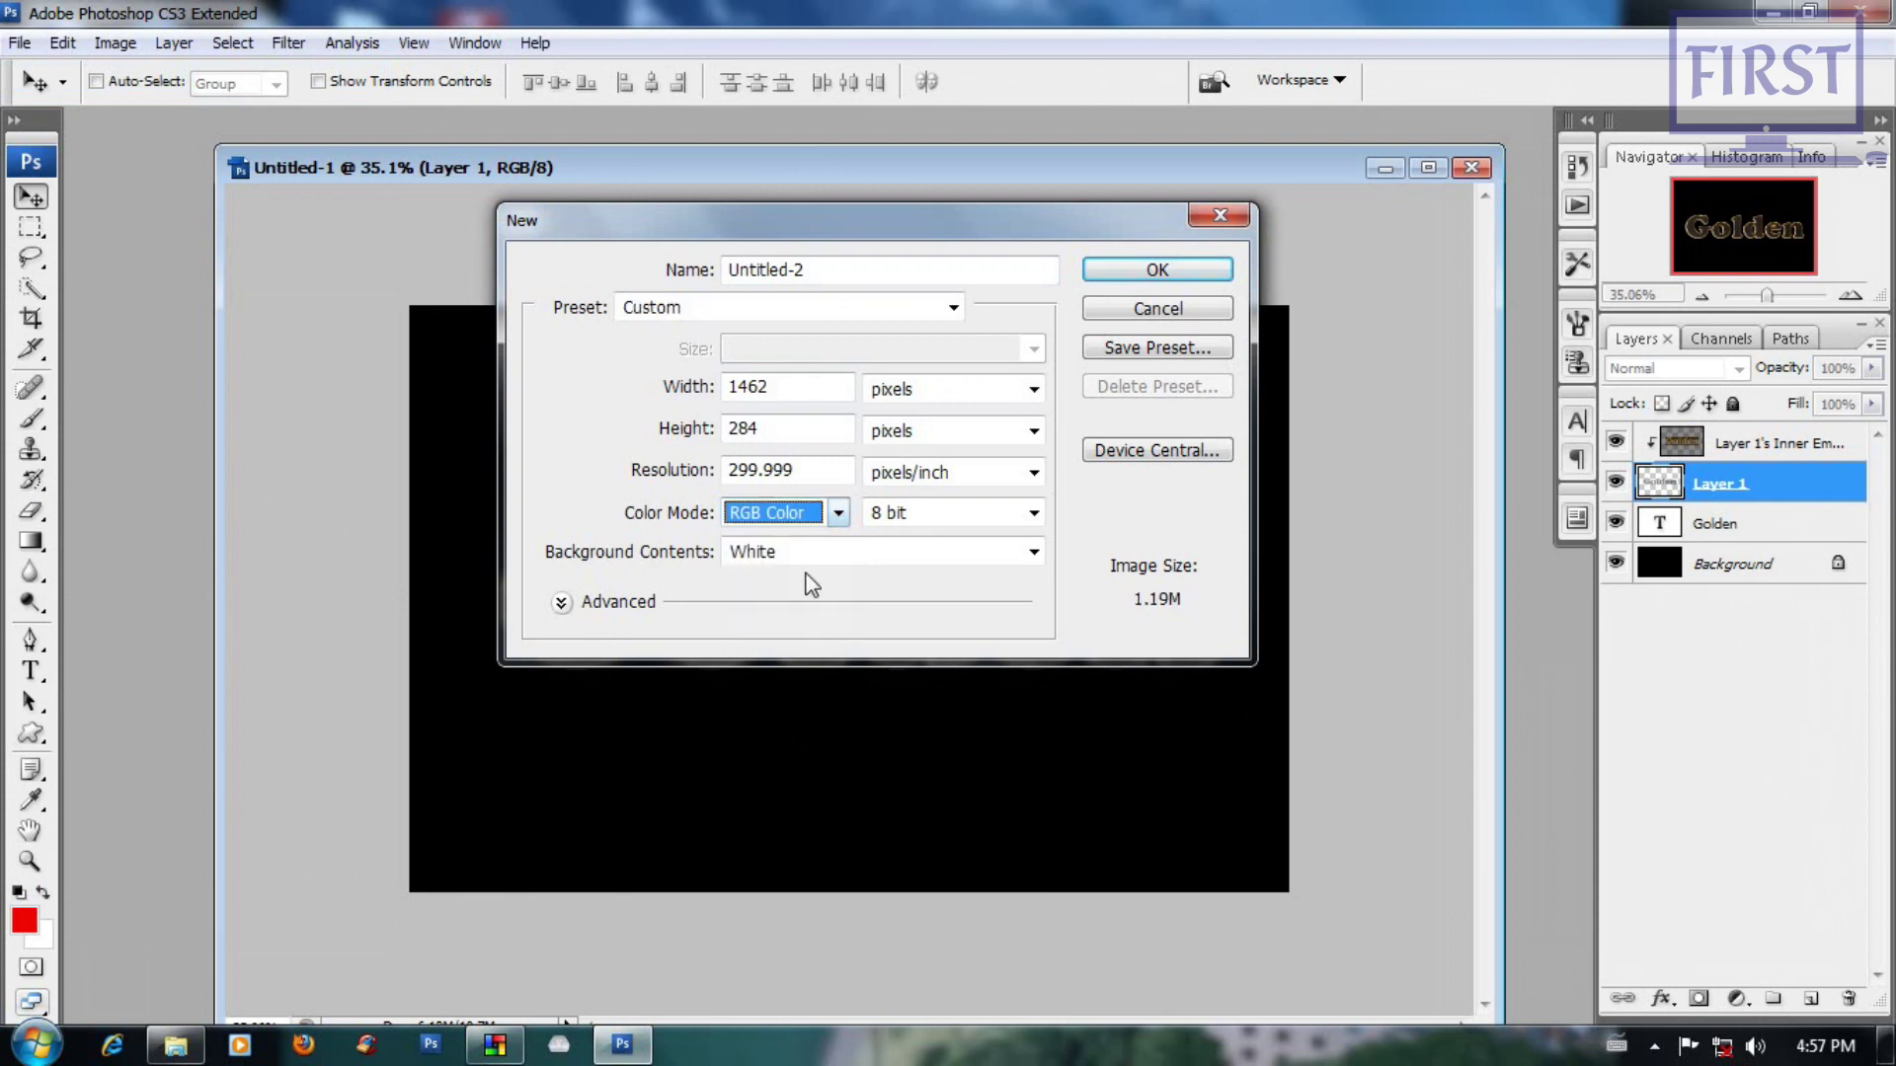
click(920, 302)
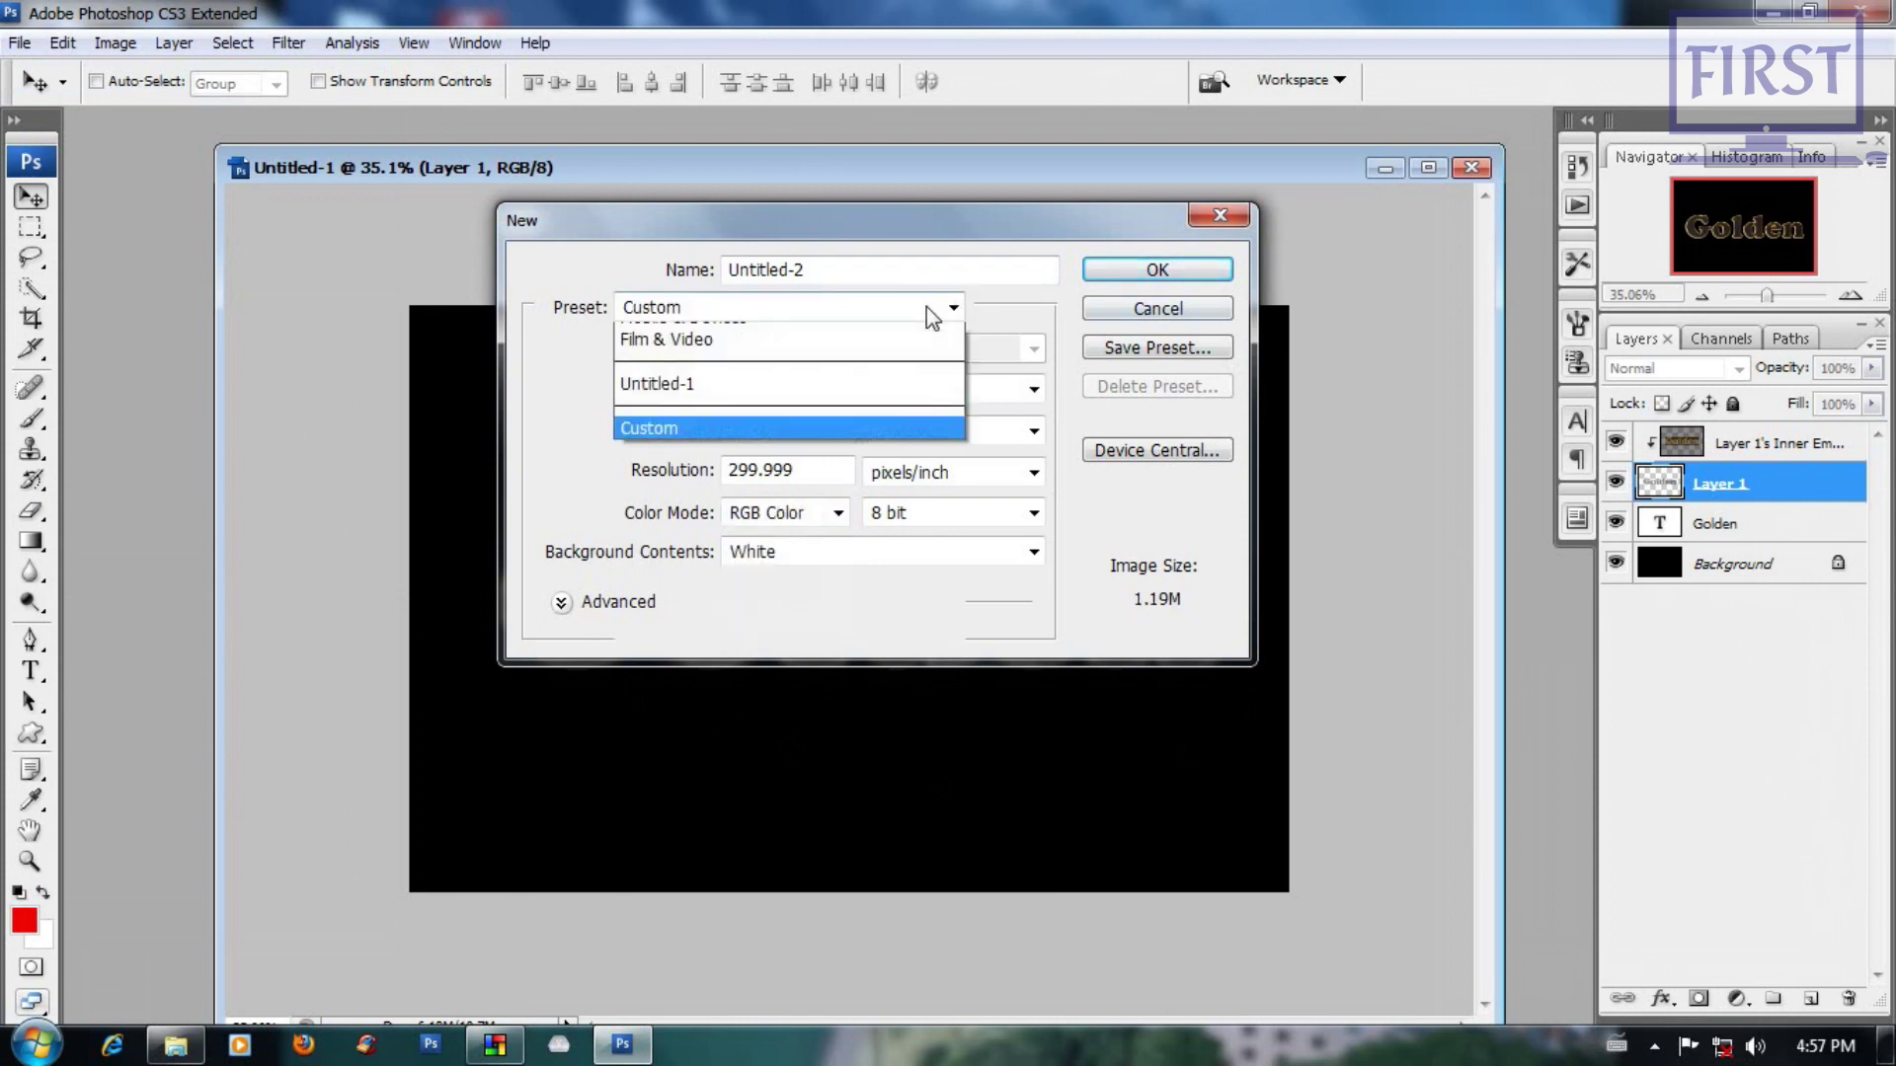
click(724, 446)
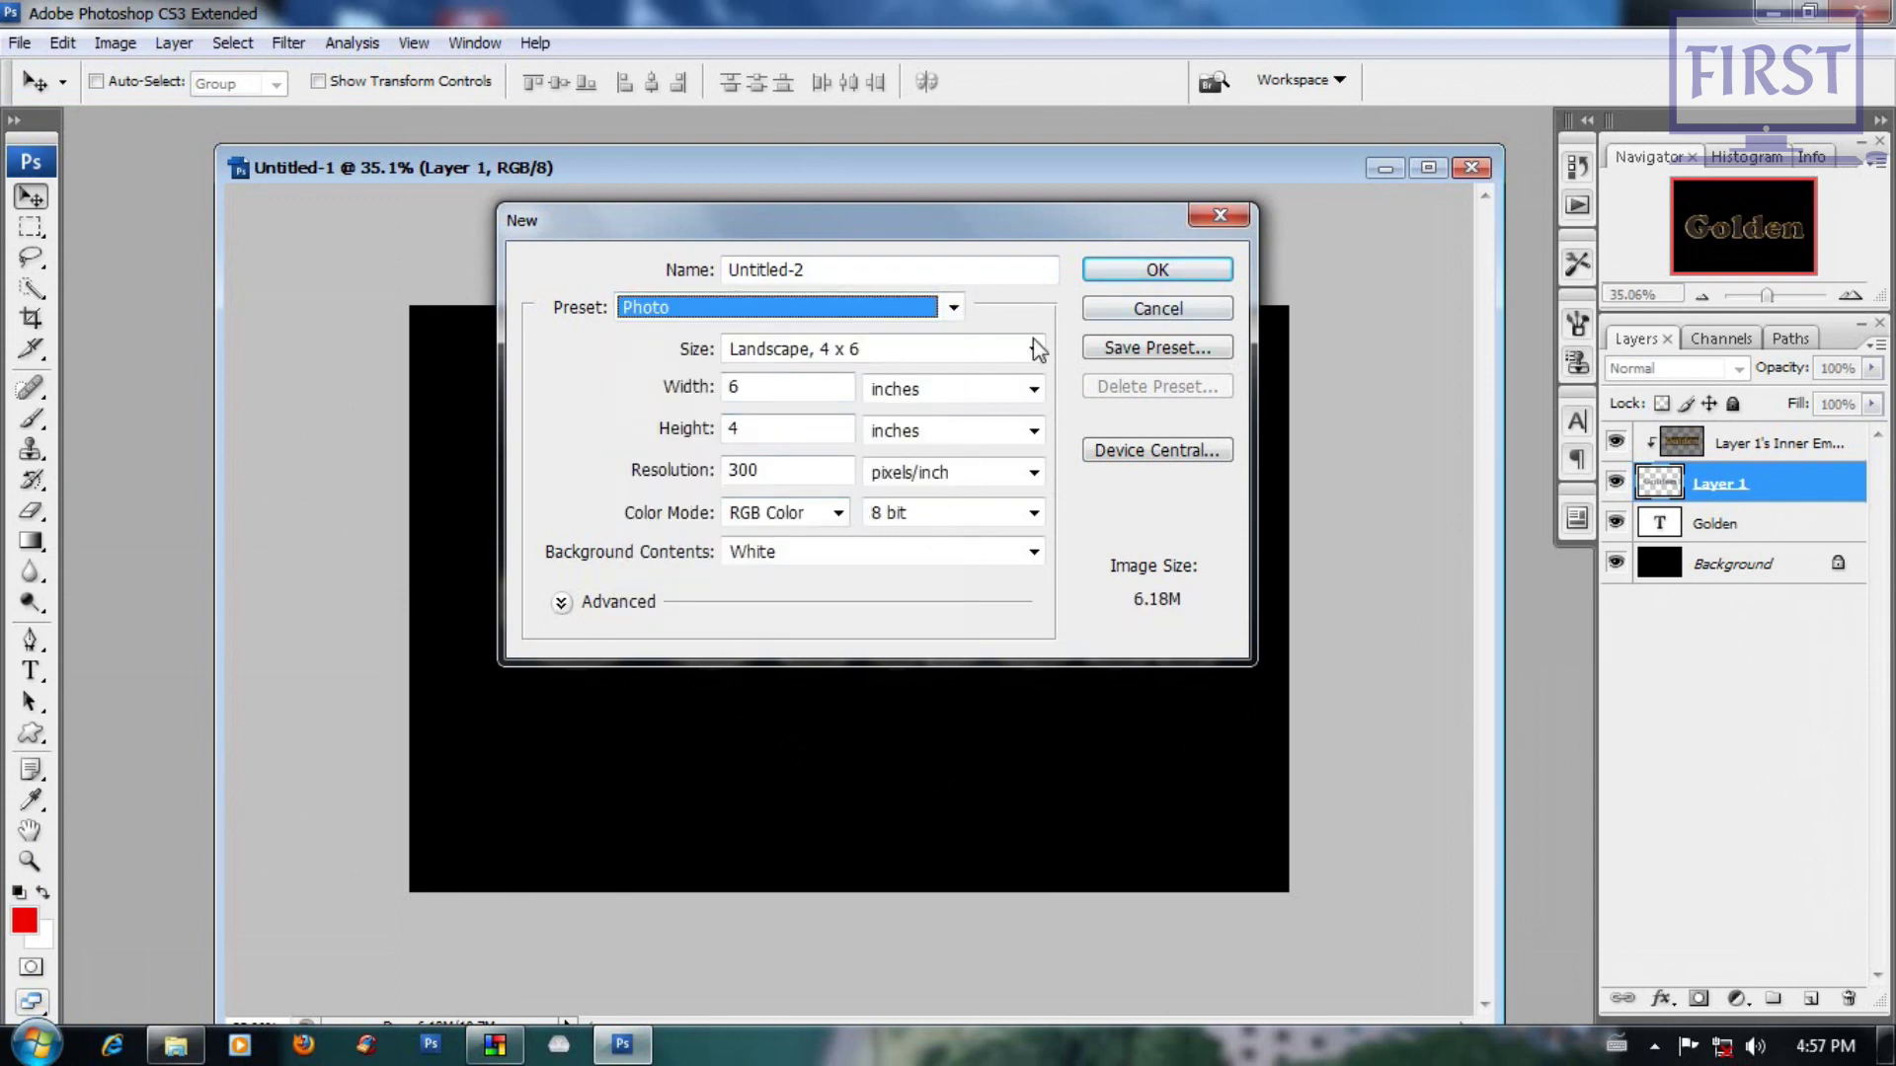
click(1212, 270)
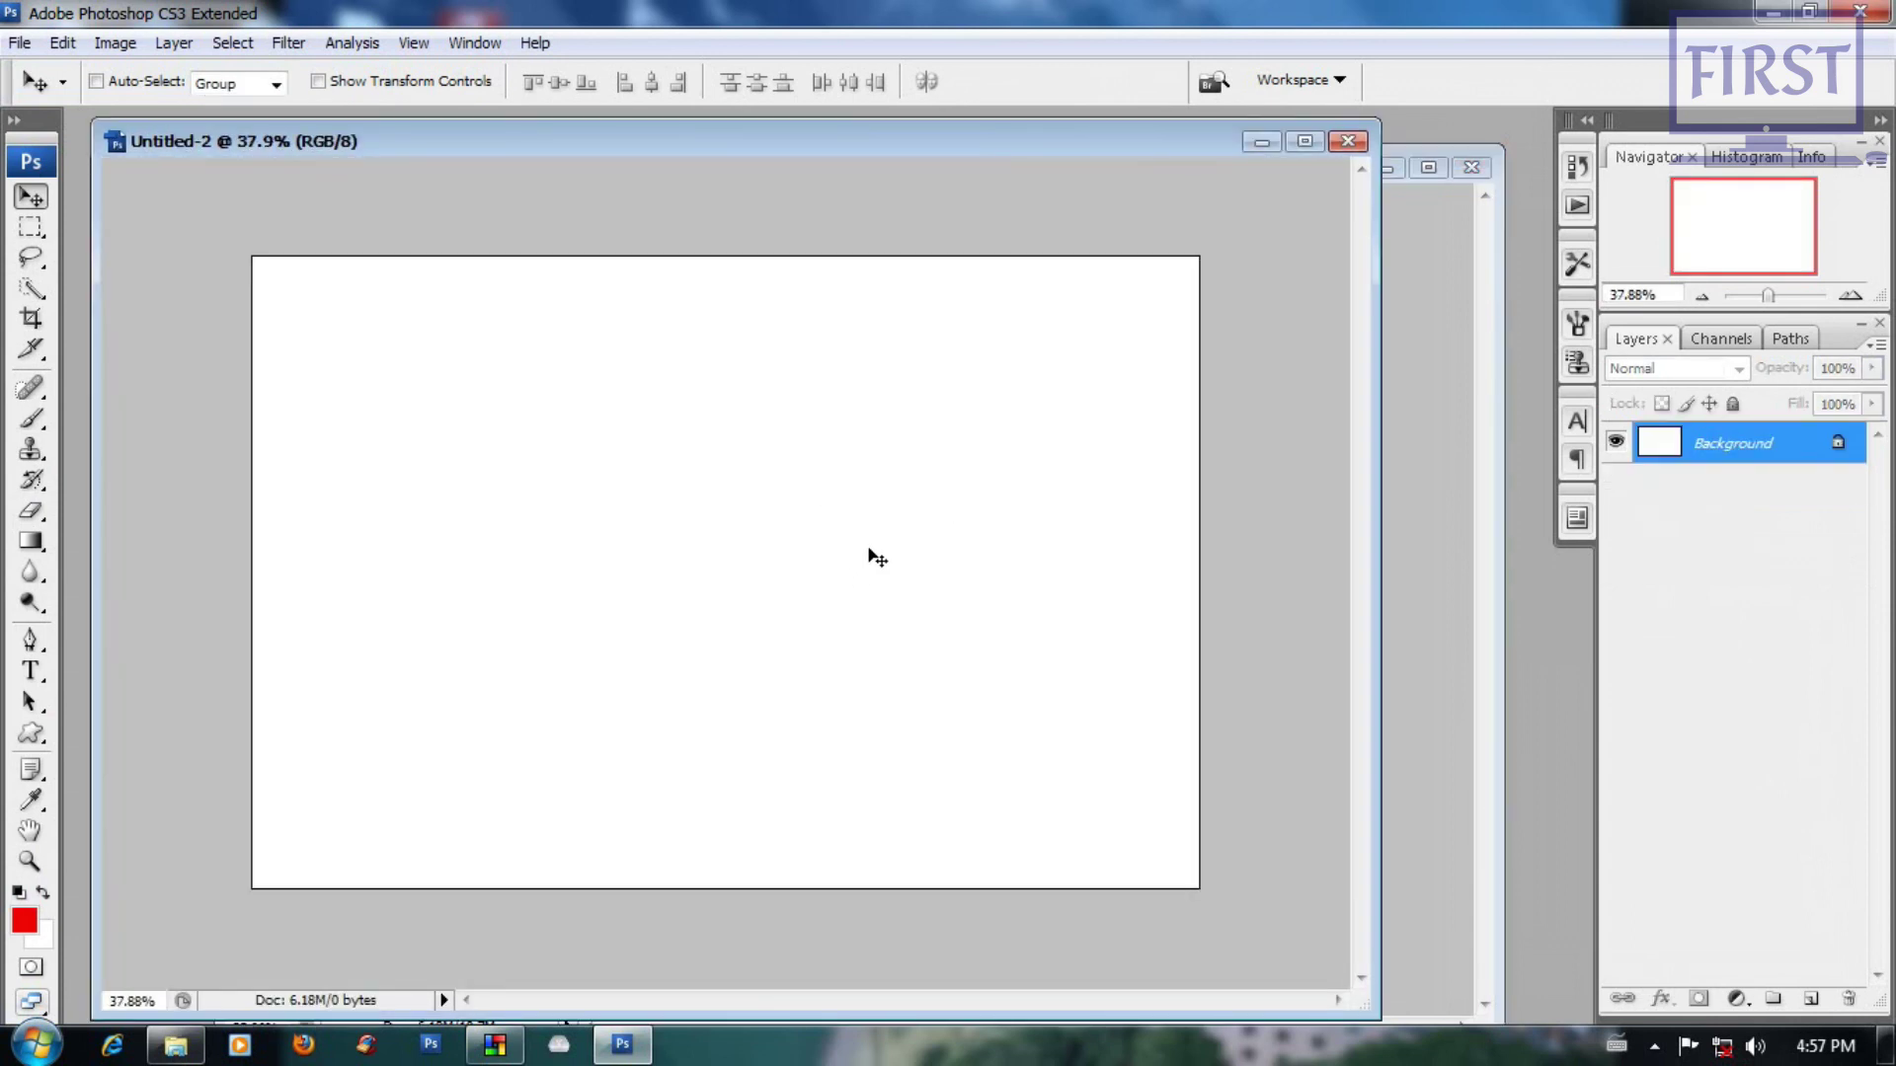
Step: Reset default colours, fill the canvas black, and type GOLD near the centre
key(d)
key(alt+BackSpace)
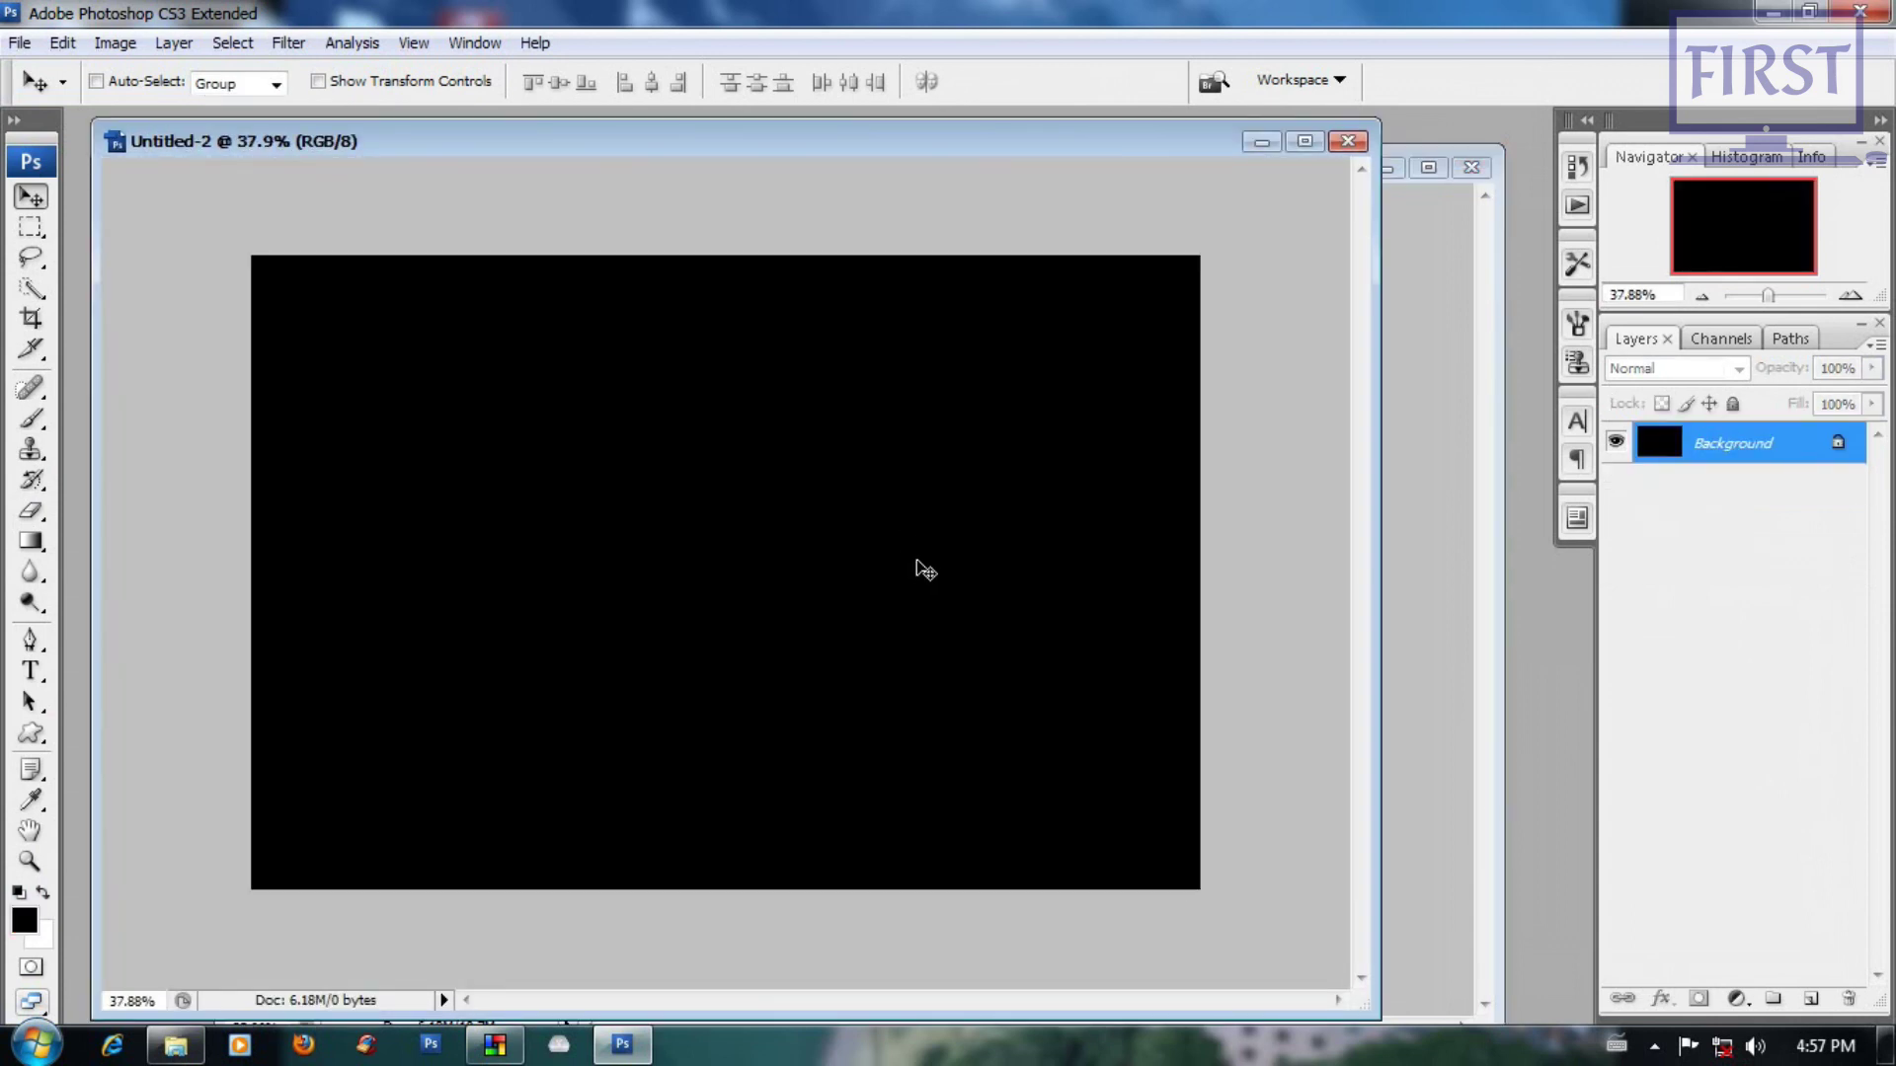
key(t)
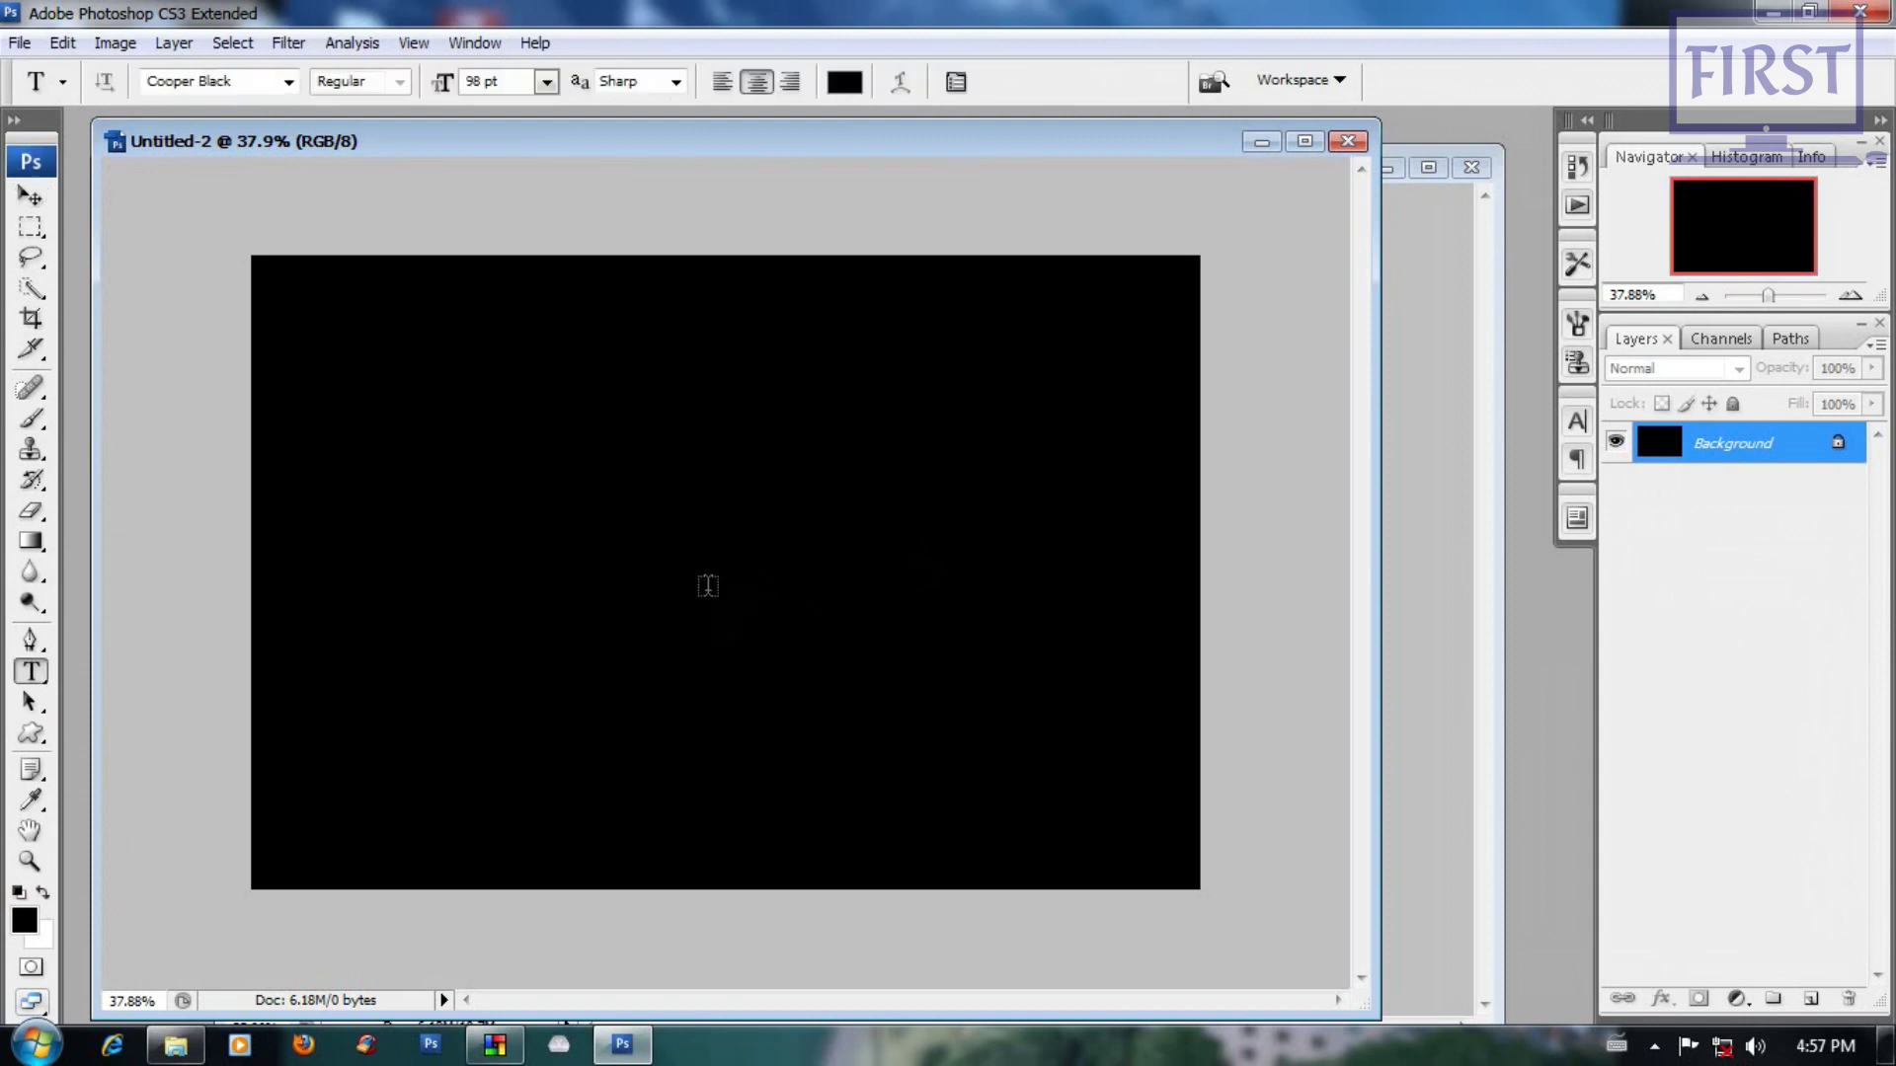
click(708, 585)
text(FIRSTT)
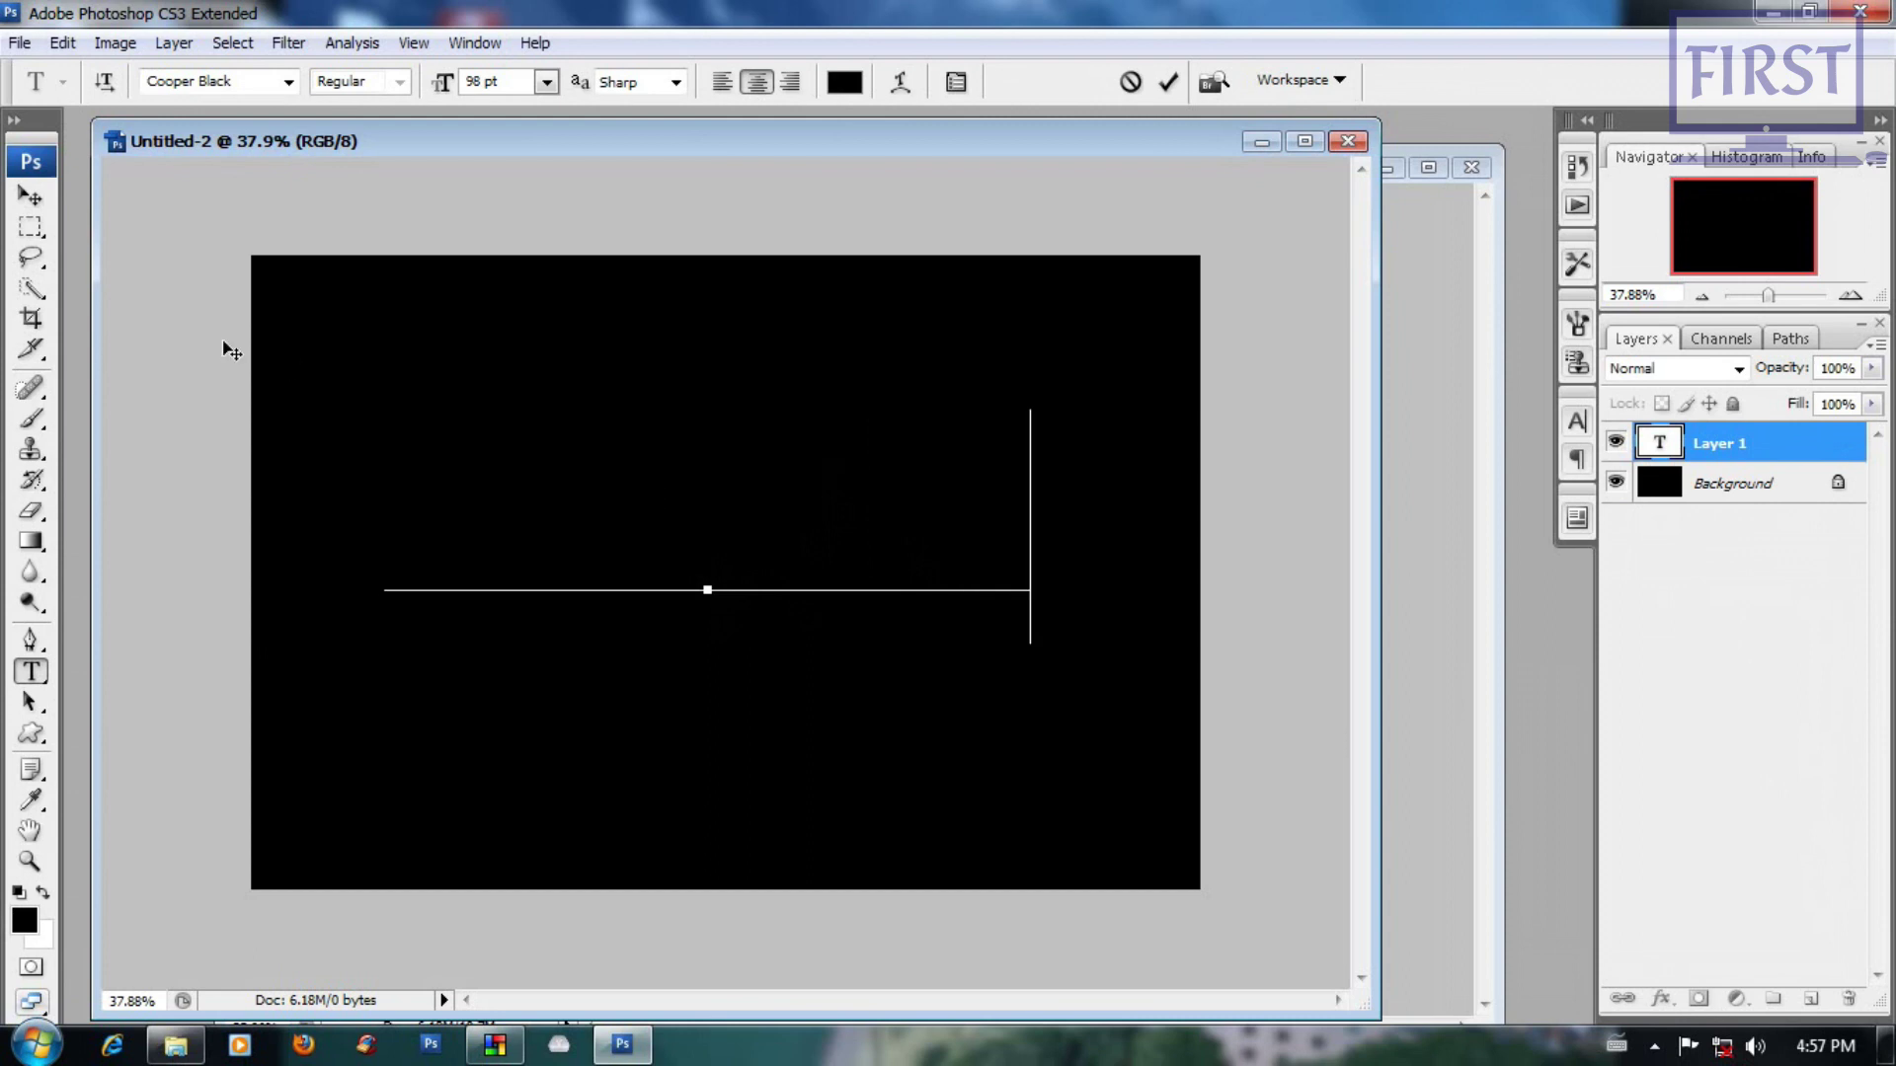
Step: Make the GOLD text white, centre it, and load the letters as a selection
key(ctrl+a)
click(844, 82)
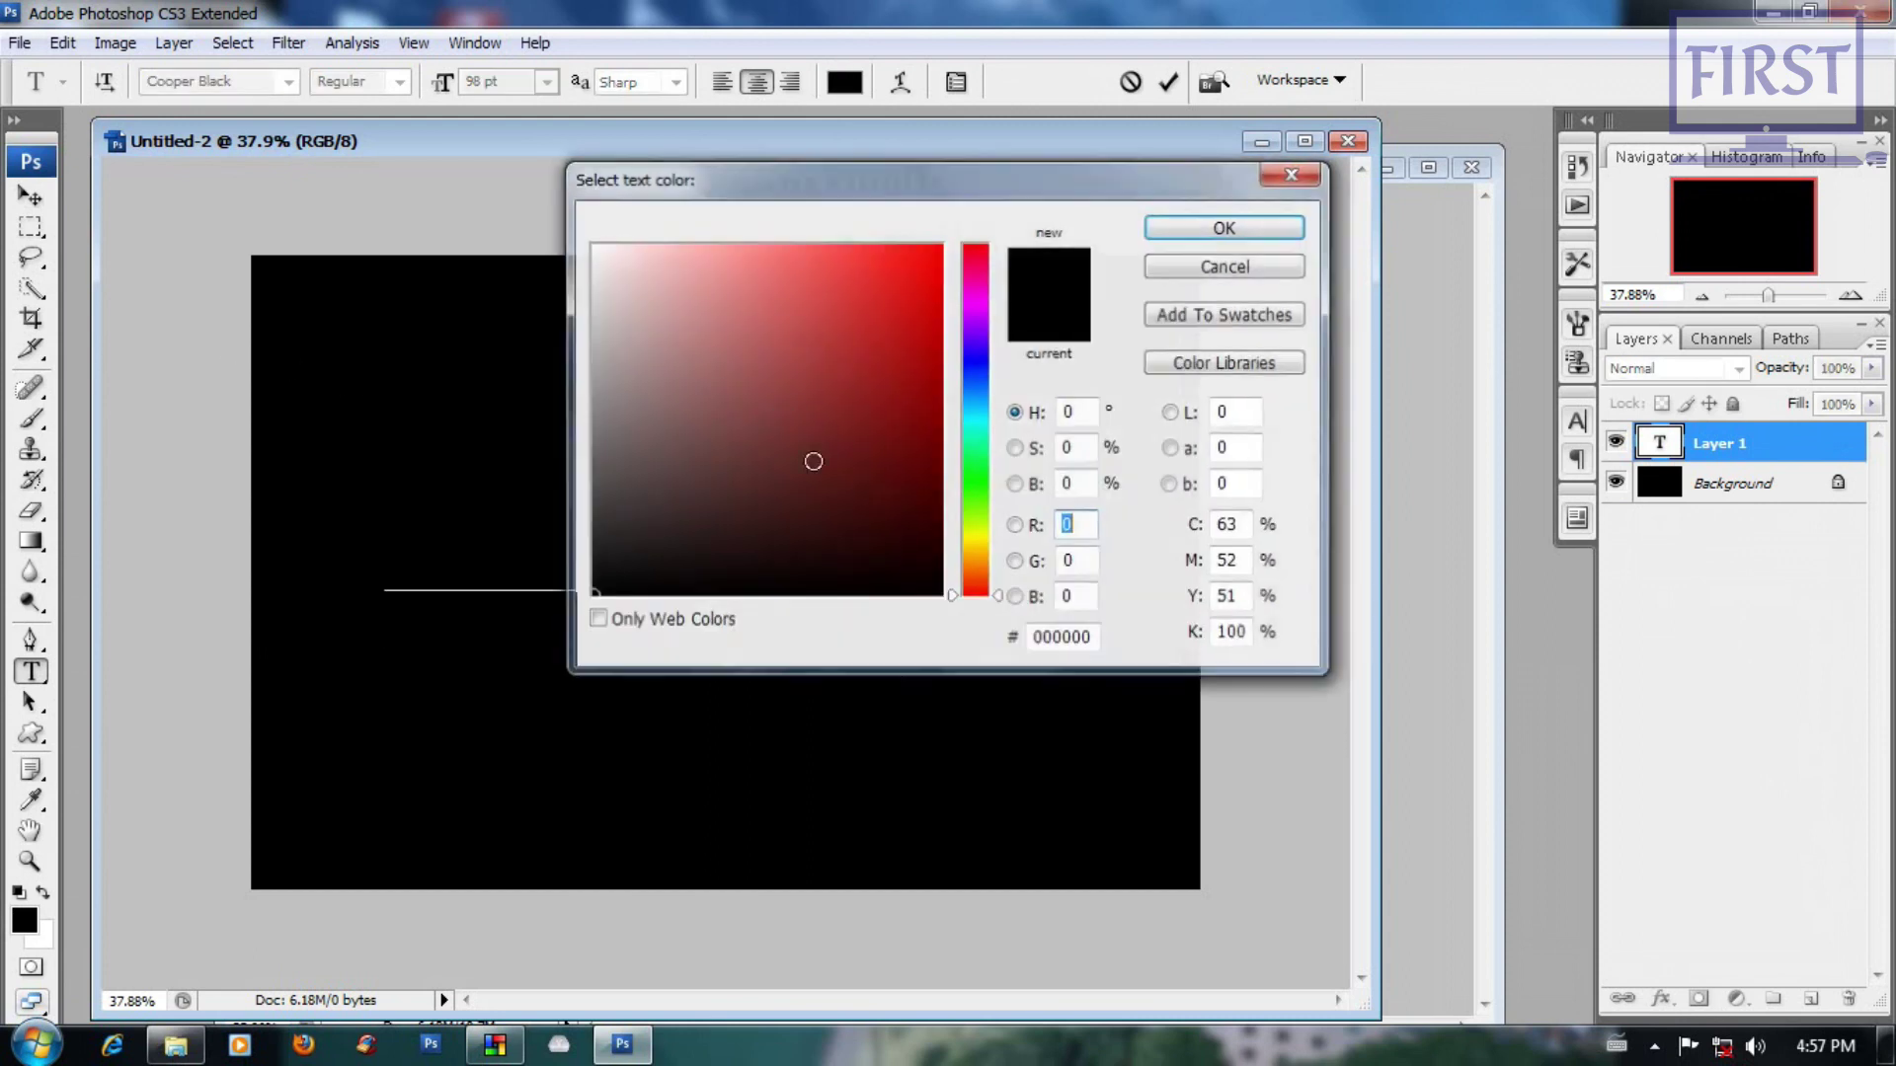
click(592, 245)
click(1223, 225)
click(30, 196)
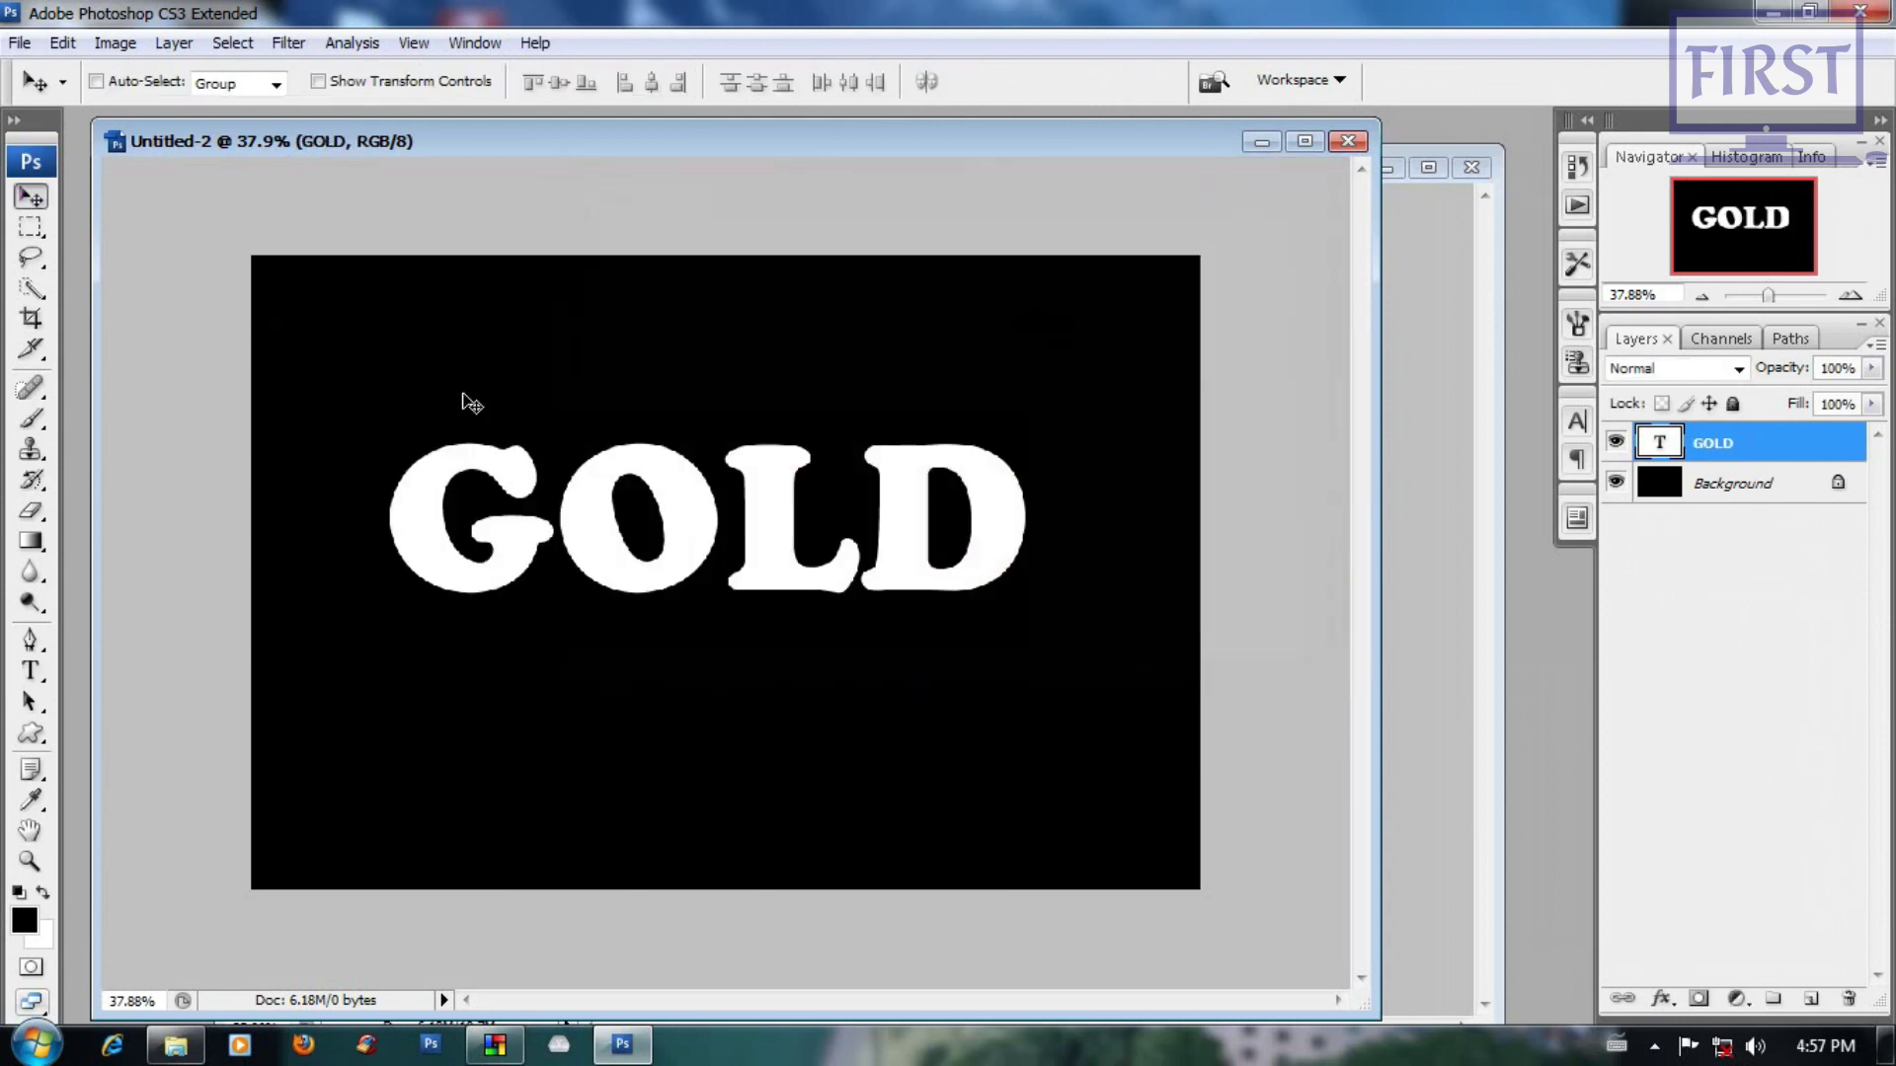
drag(803, 529, 822, 587)
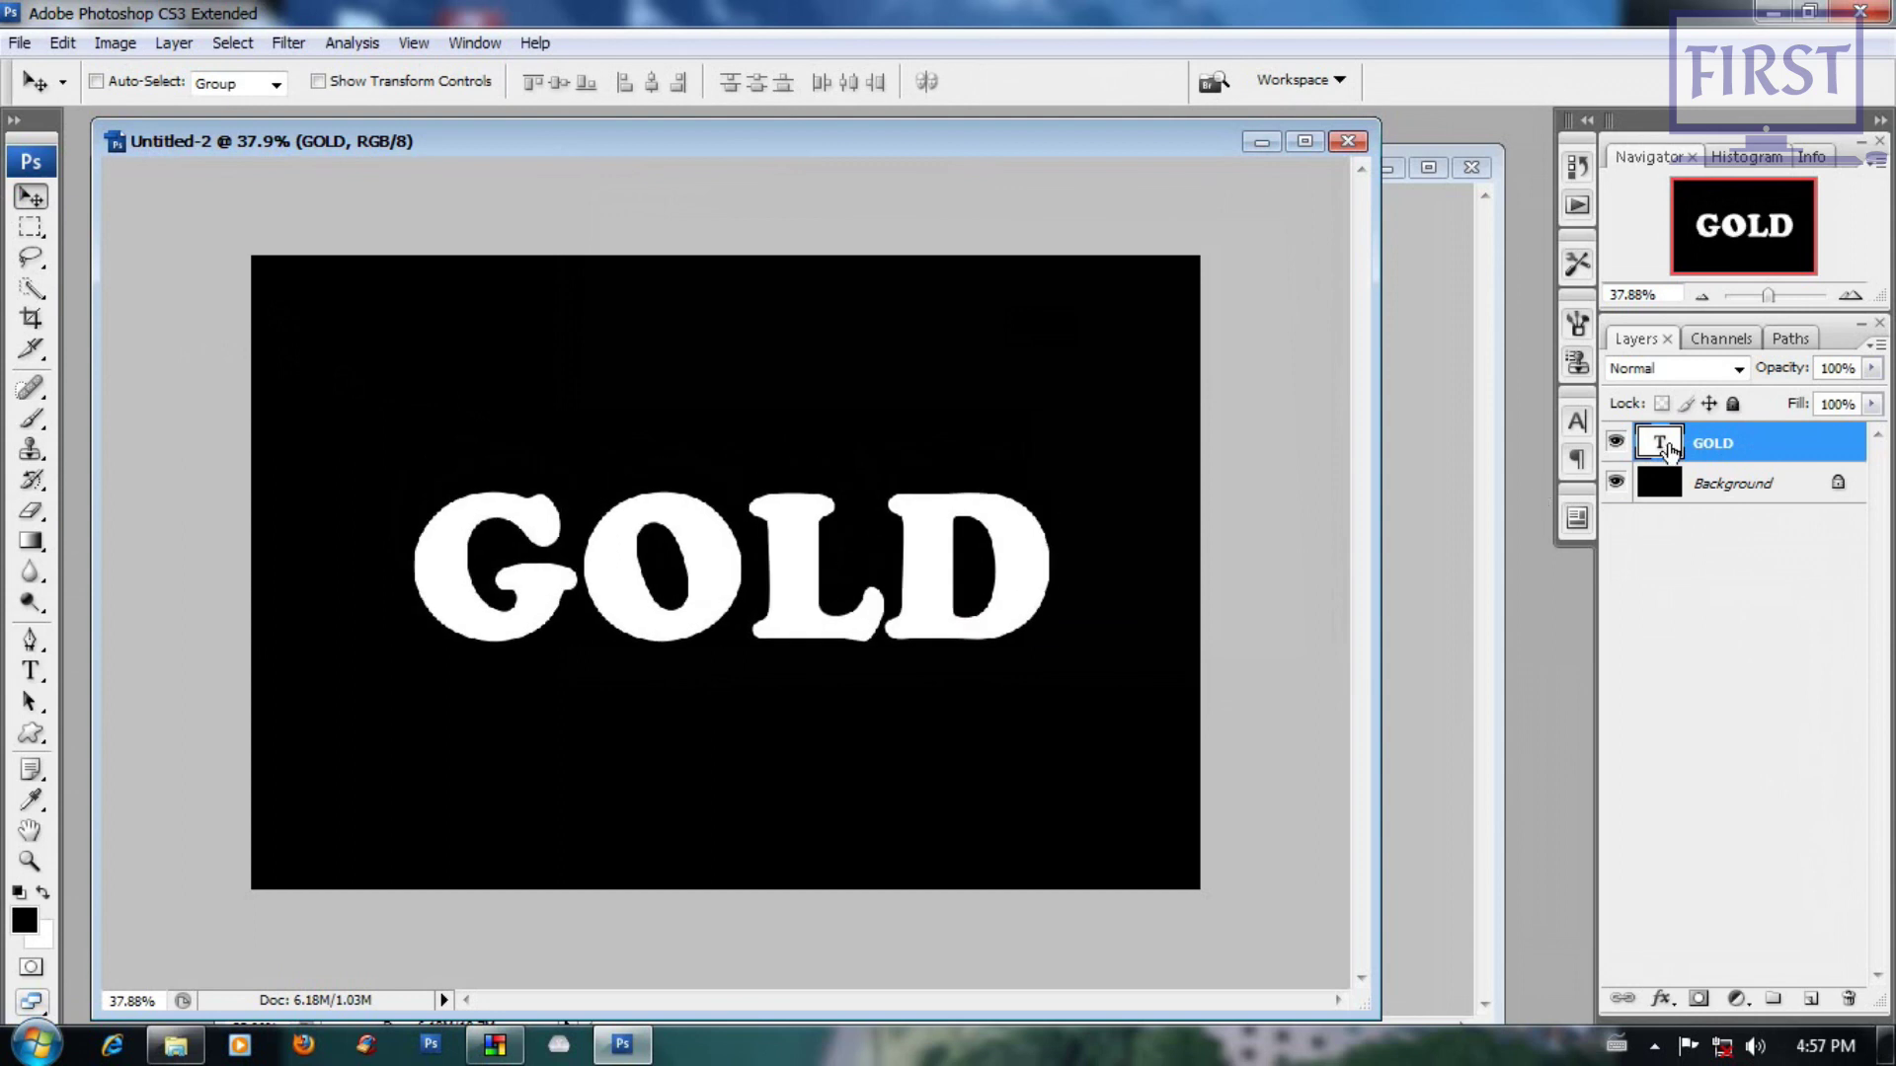
ctrl+click(1664, 443)
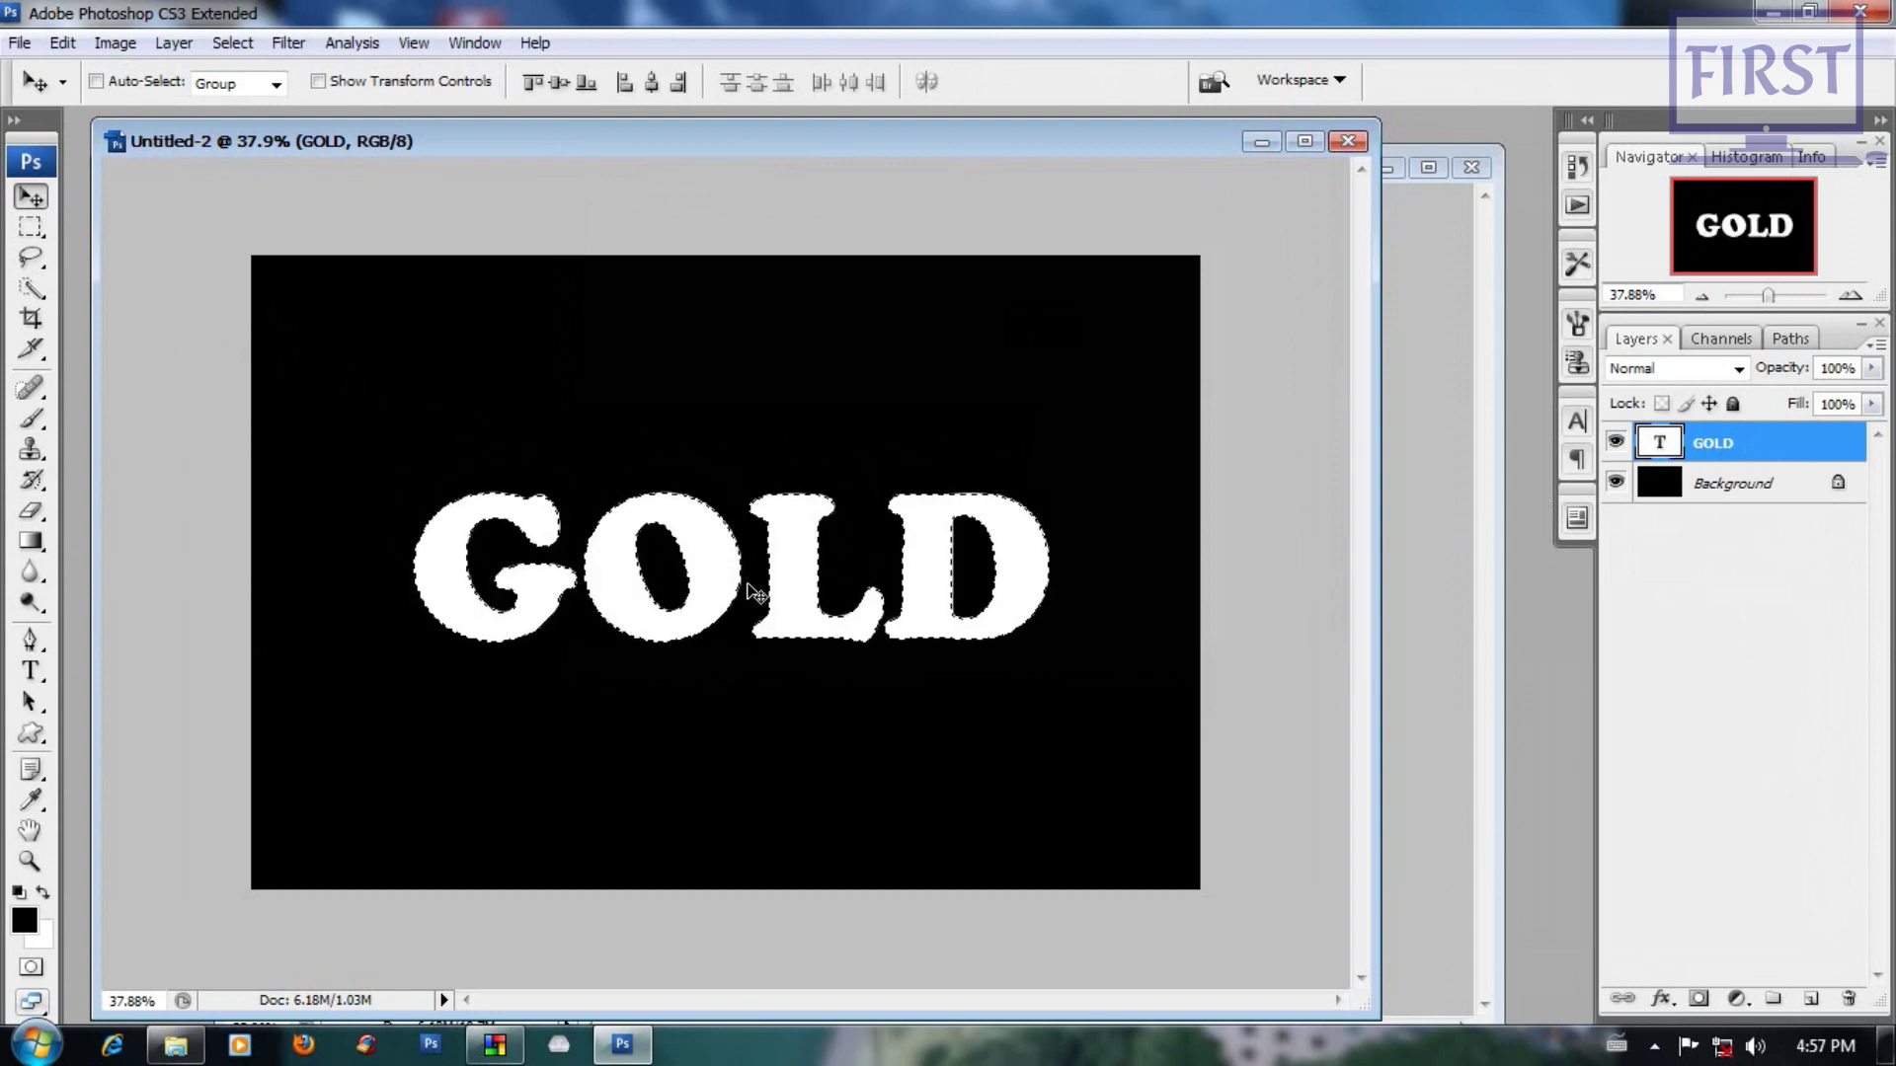
Step: On a new Layer 1, render clouds inside the GOLD selection, reapplying for a different pattern
click(1809, 998)
click(286, 43)
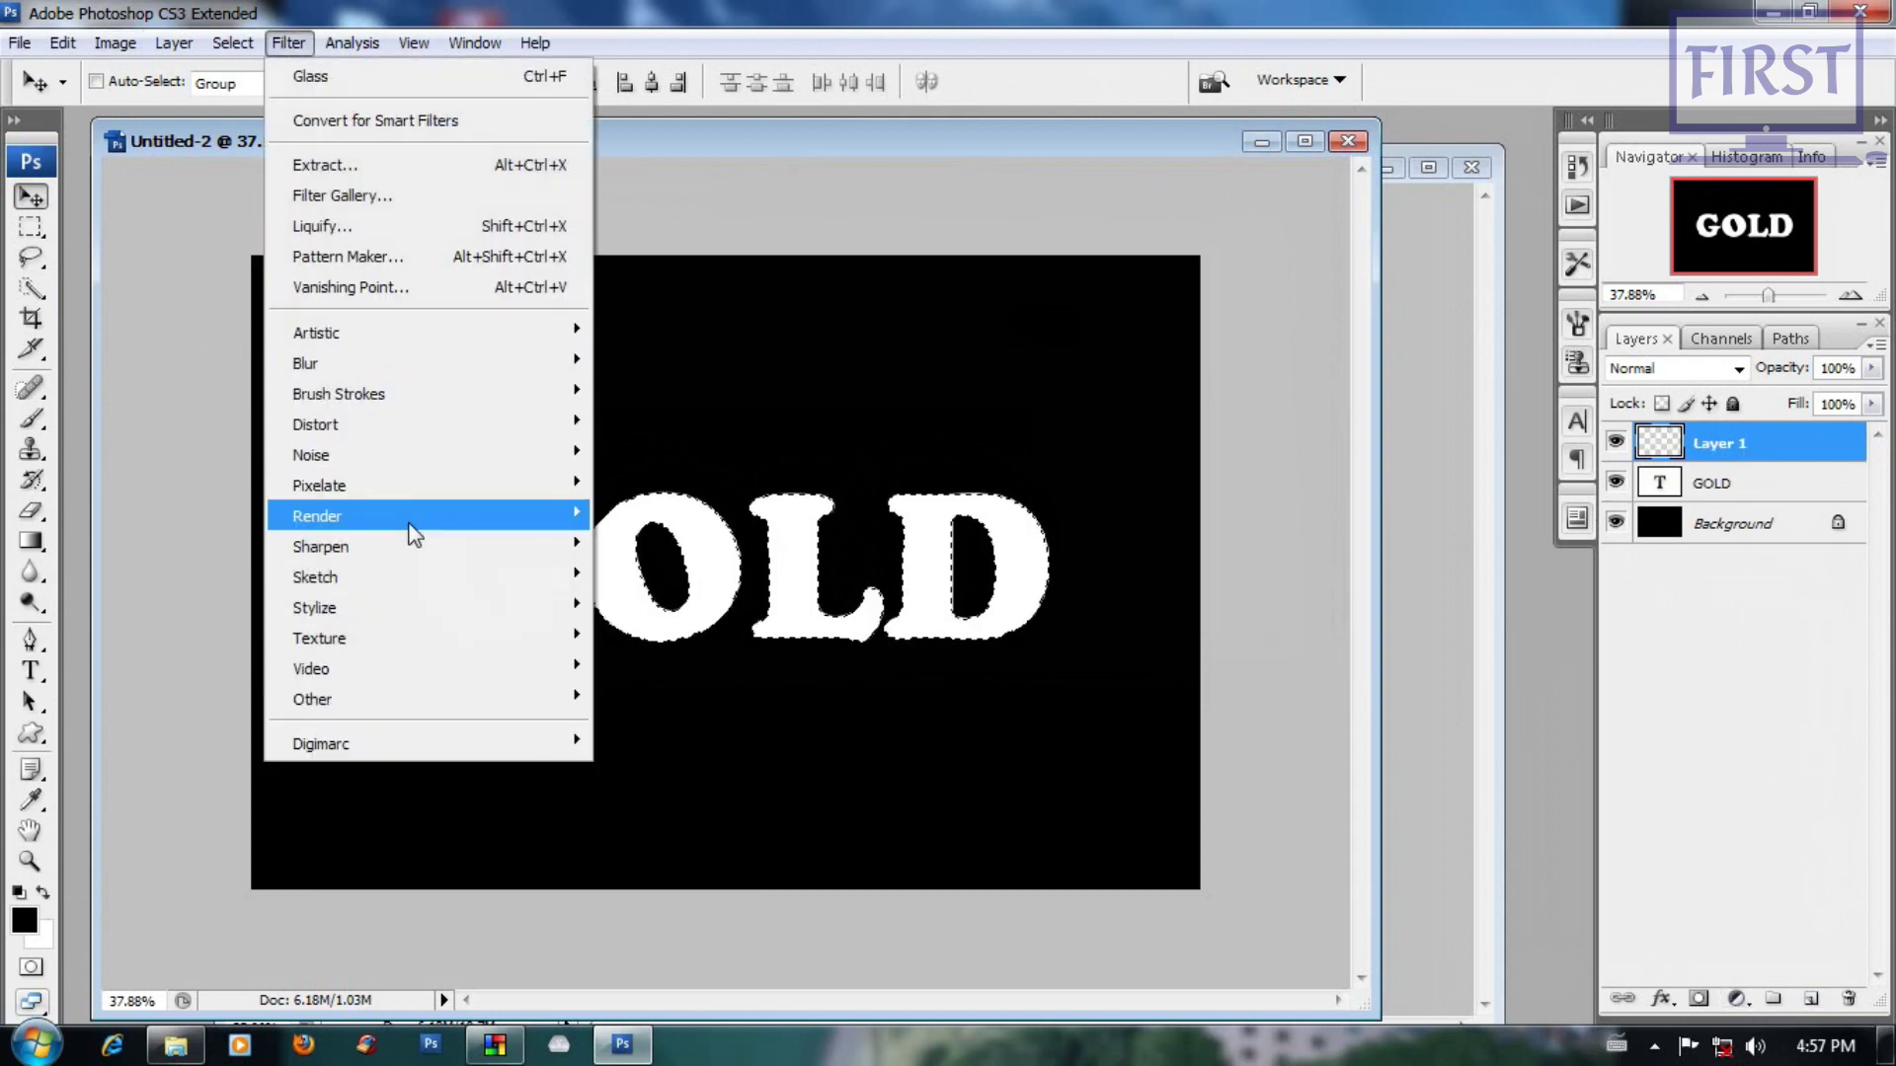
click(637, 514)
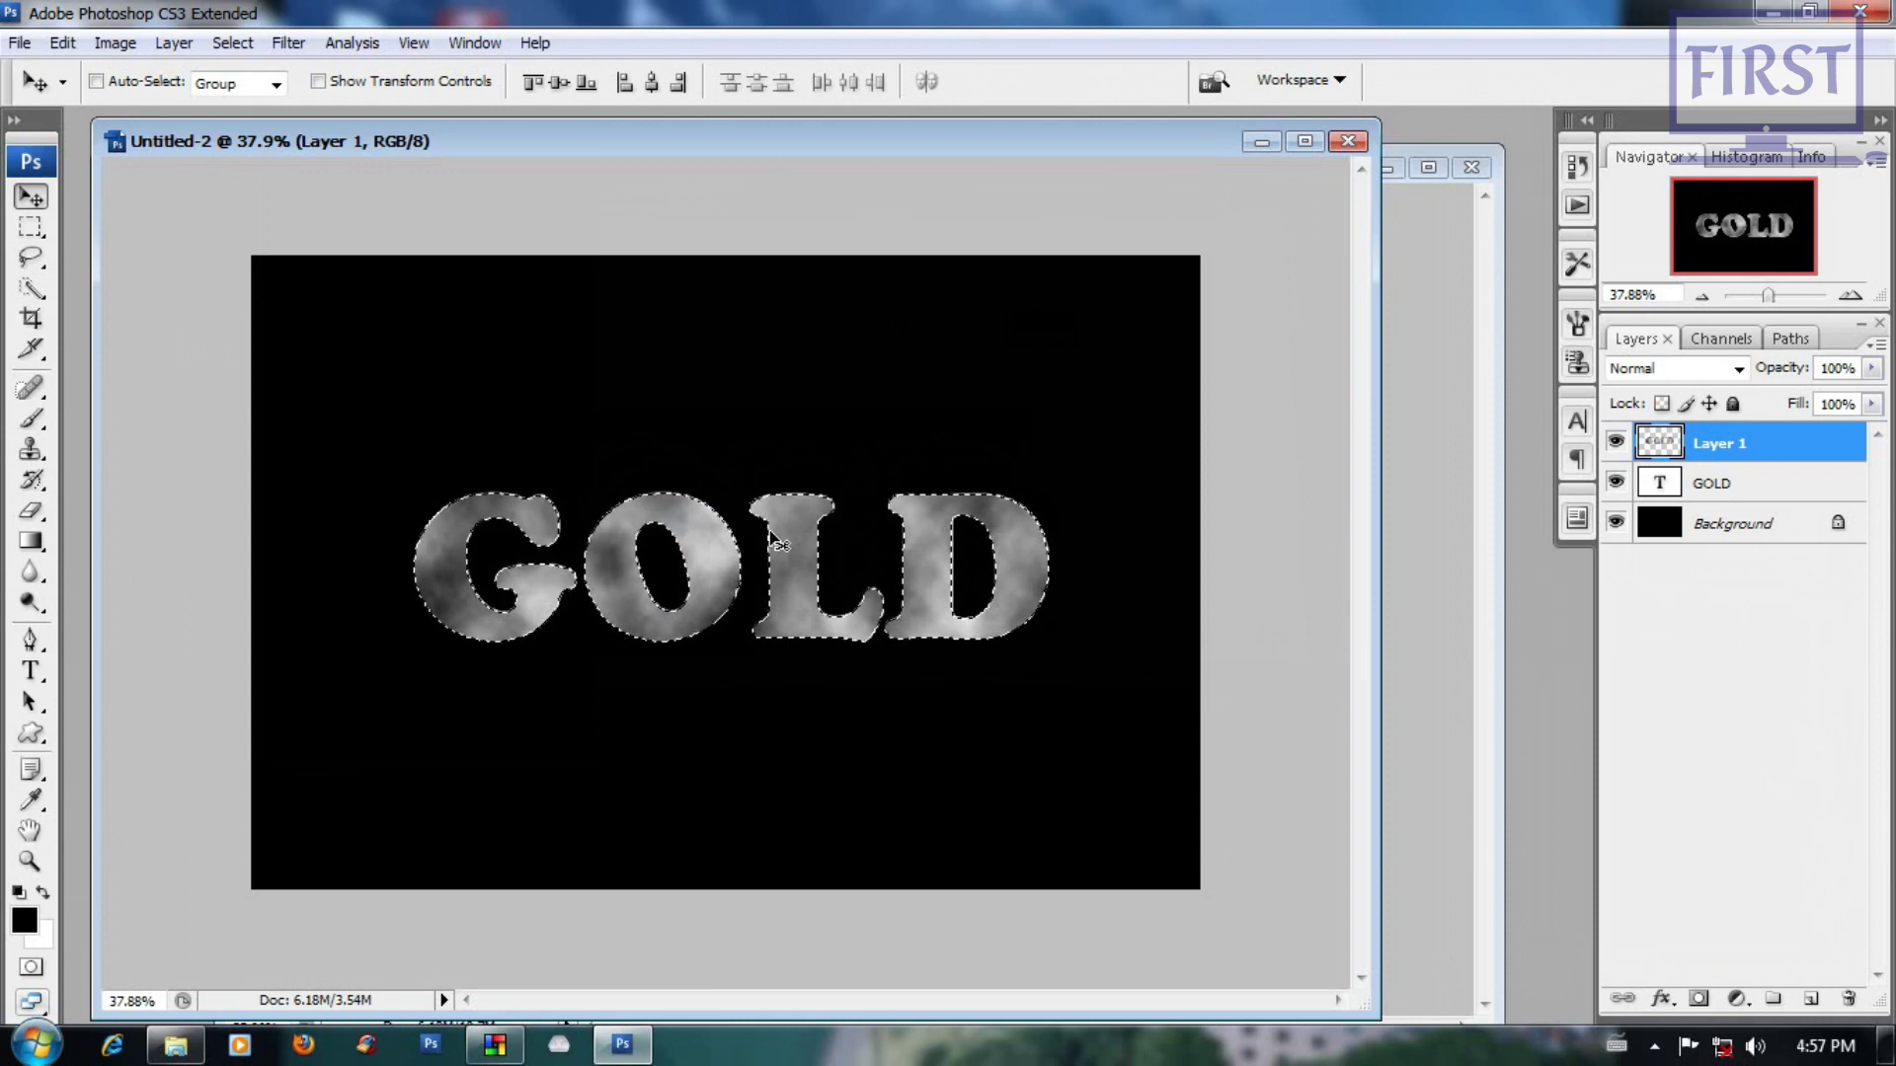
key(ctrl+f)
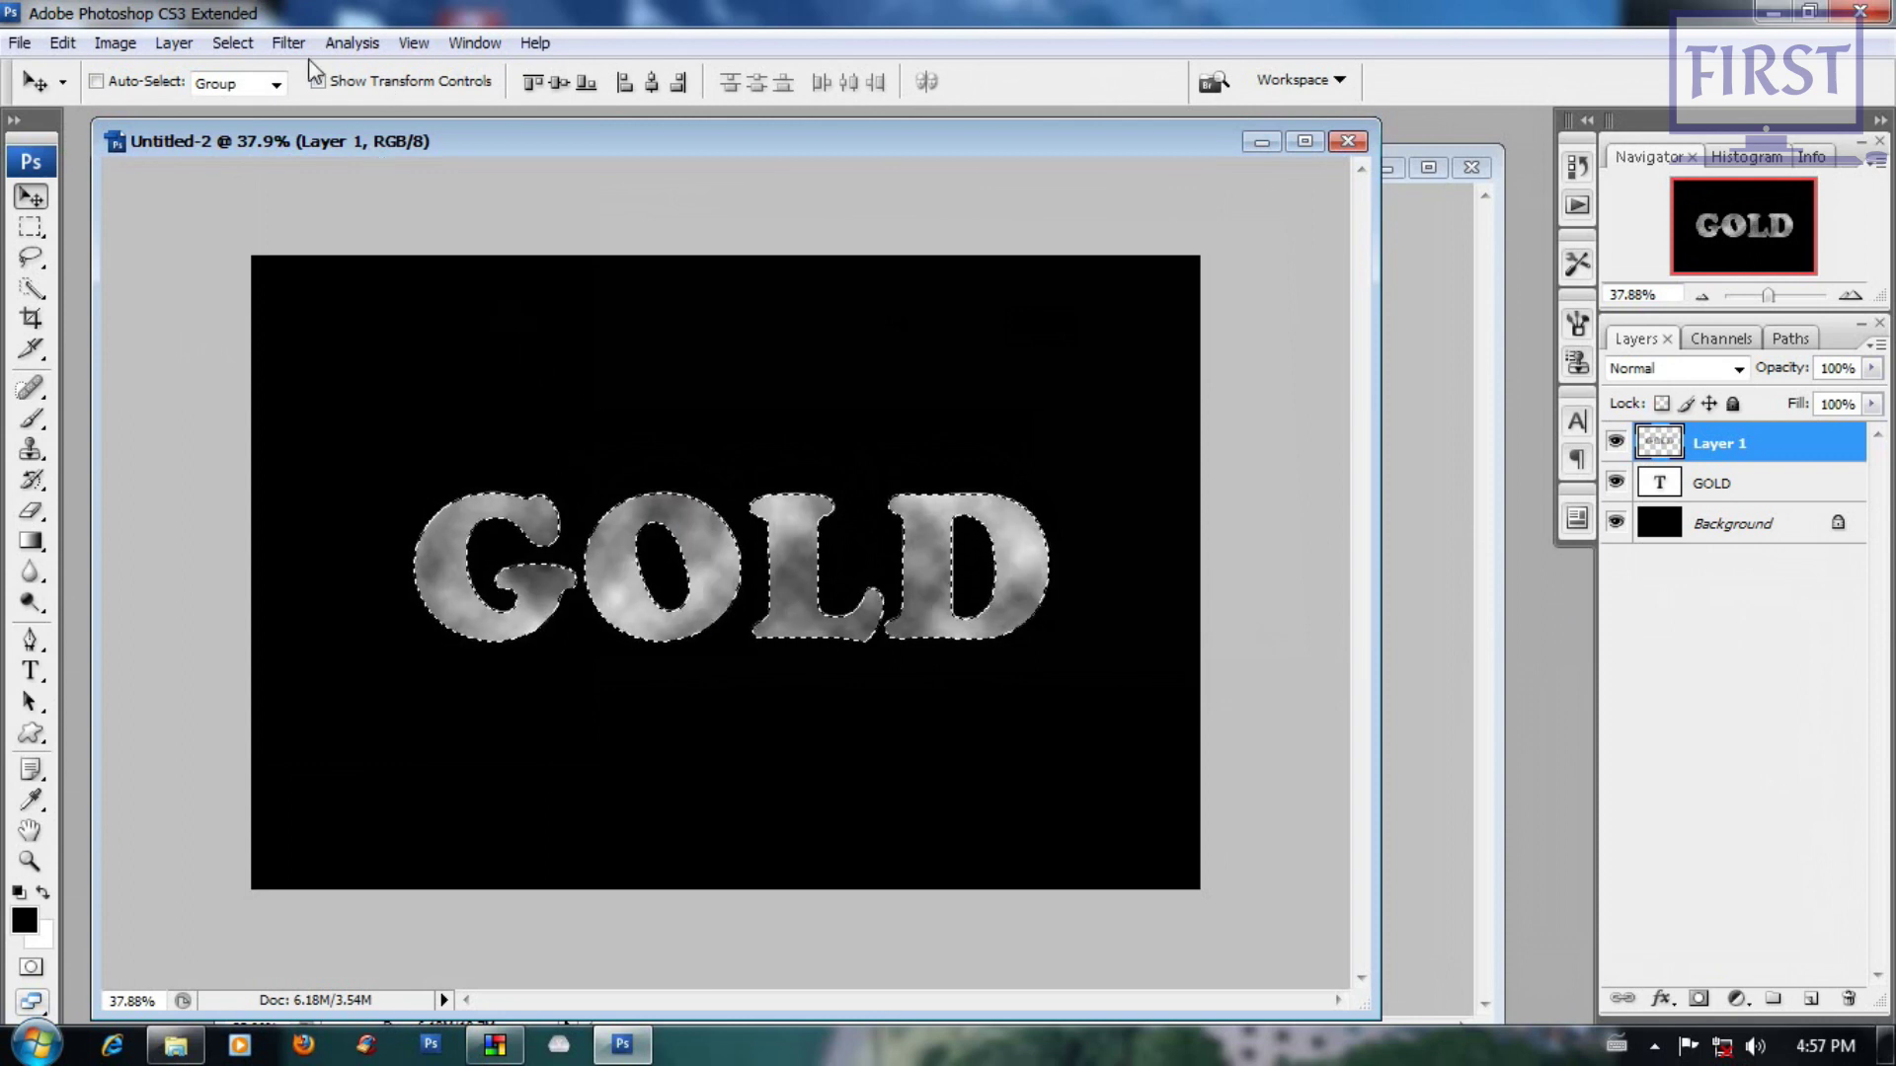
click(289, 43)
click(554, 79)
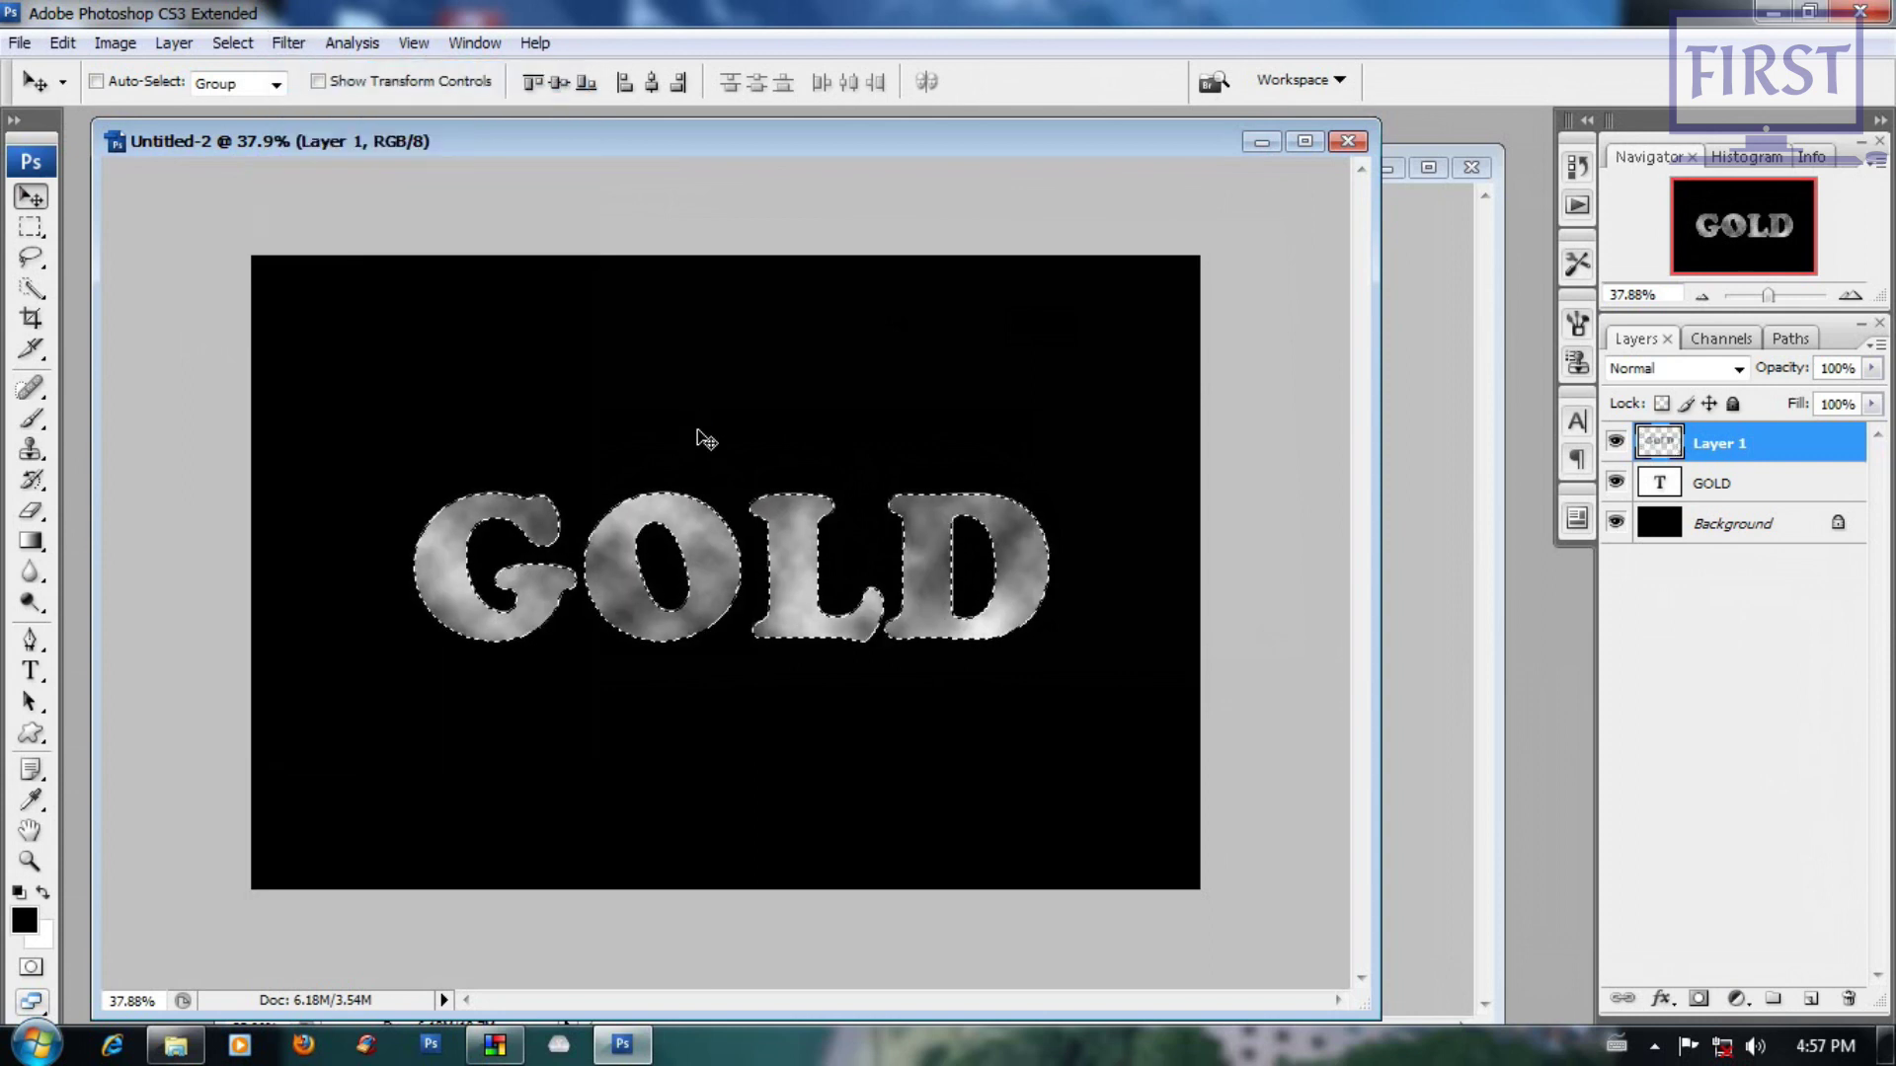
click(288, 45)
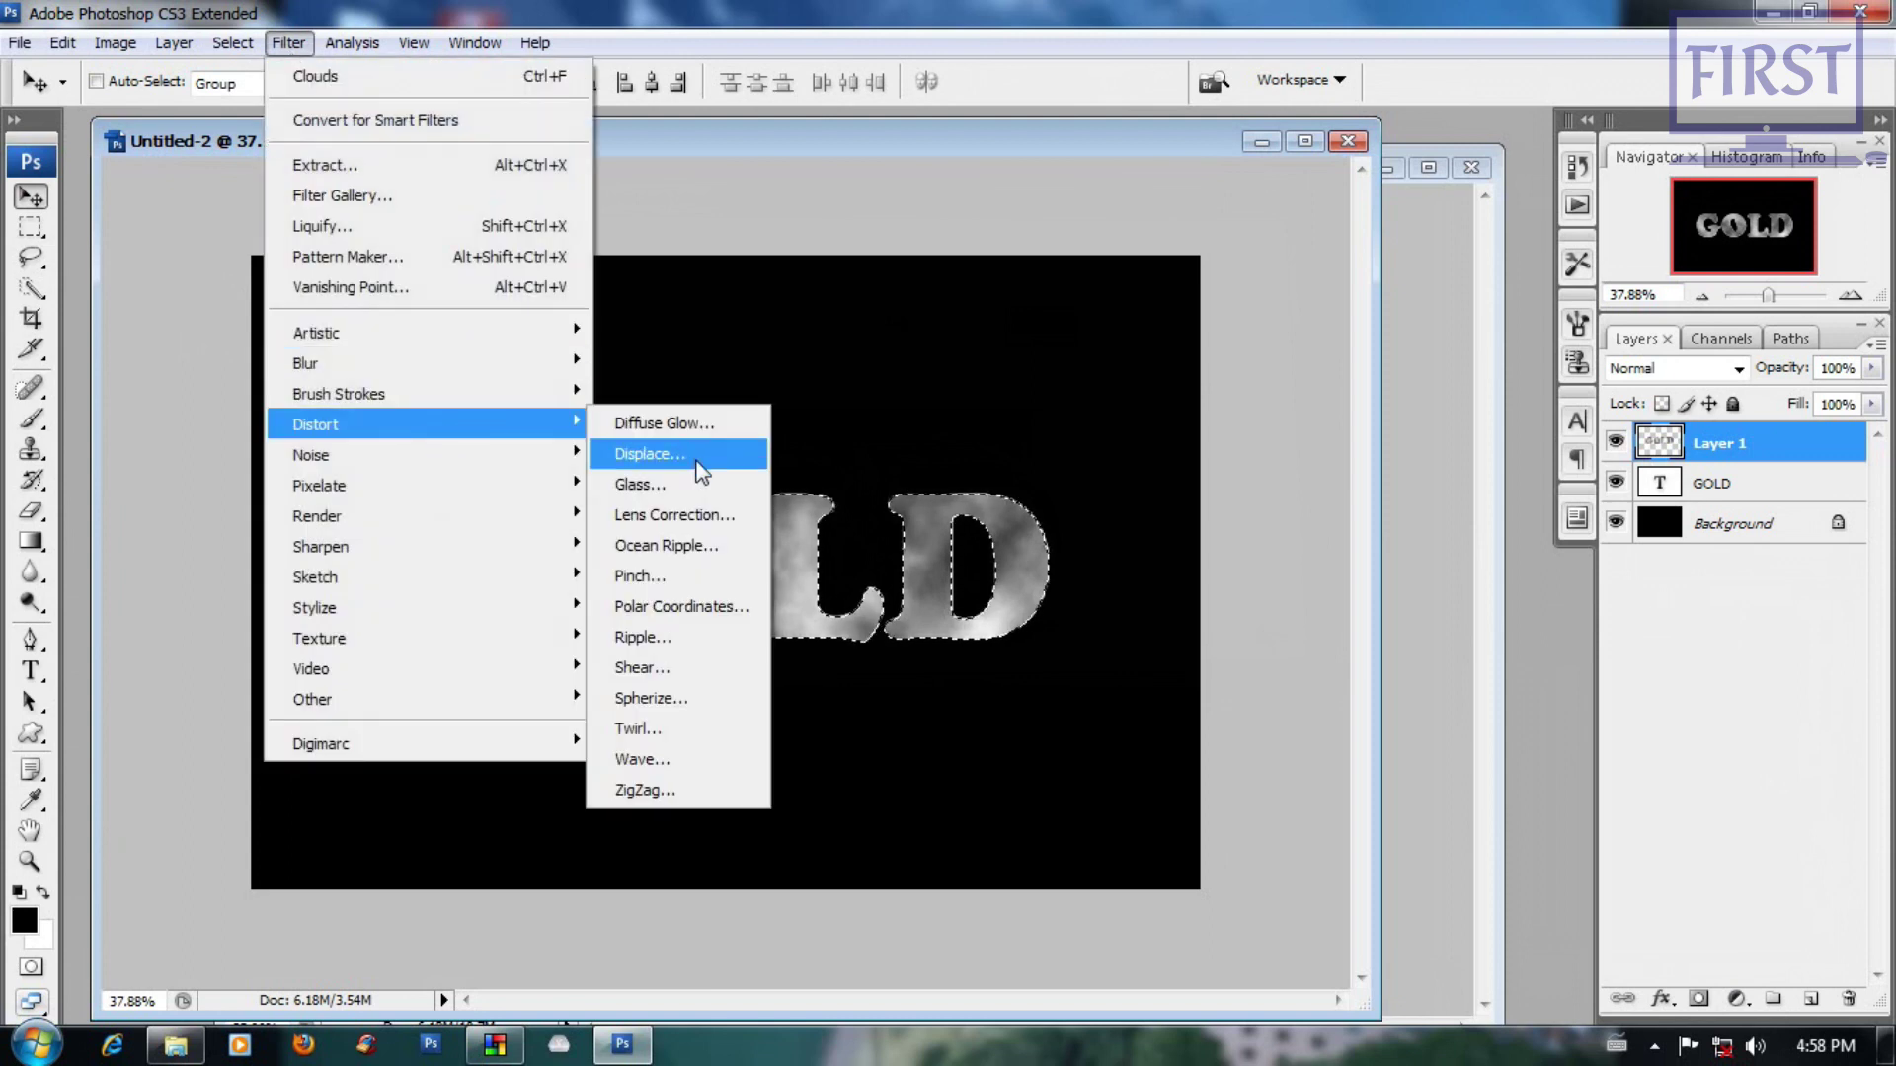
Step: Apply a Glass filter with Tiny Lens texture, Distortion 20, Smoothness 1 and scaling 86
mouse_move(316, 424)
click(636, 484)
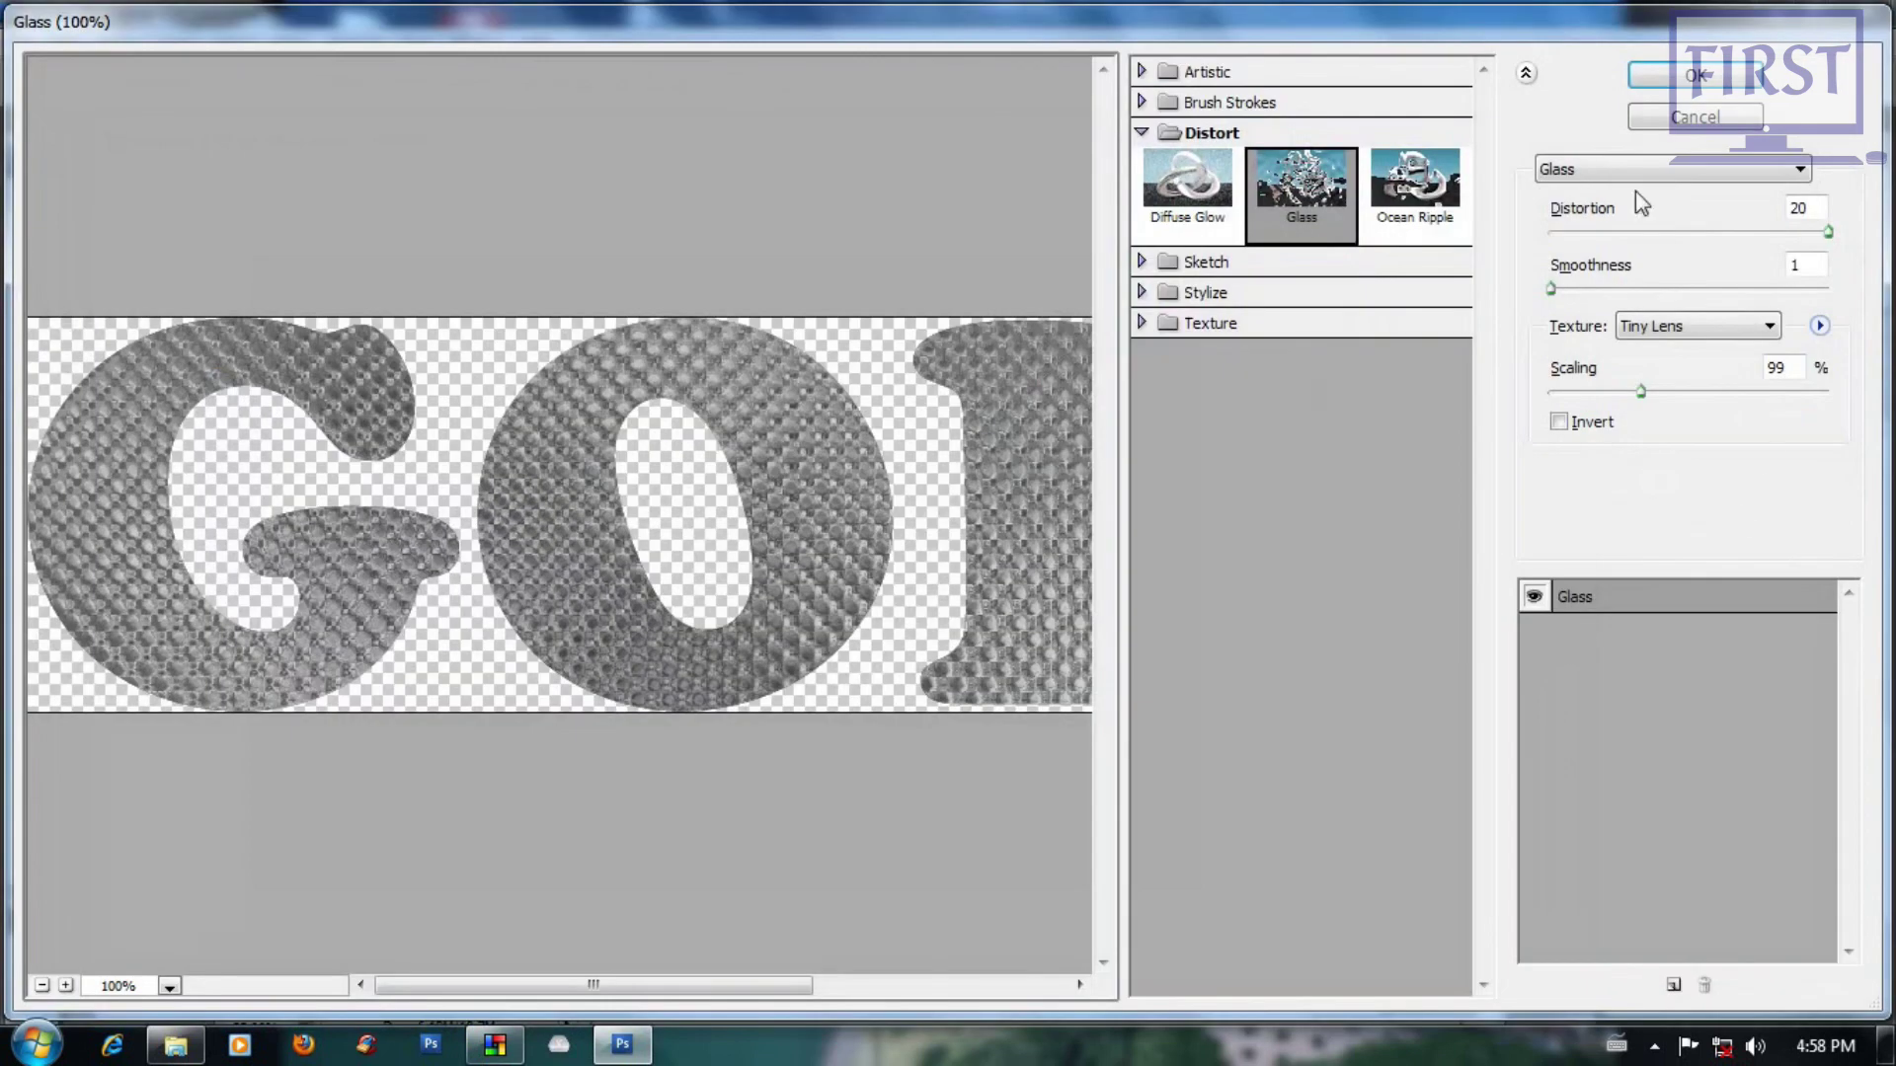
click(1711, 333)
click(1602, 385)
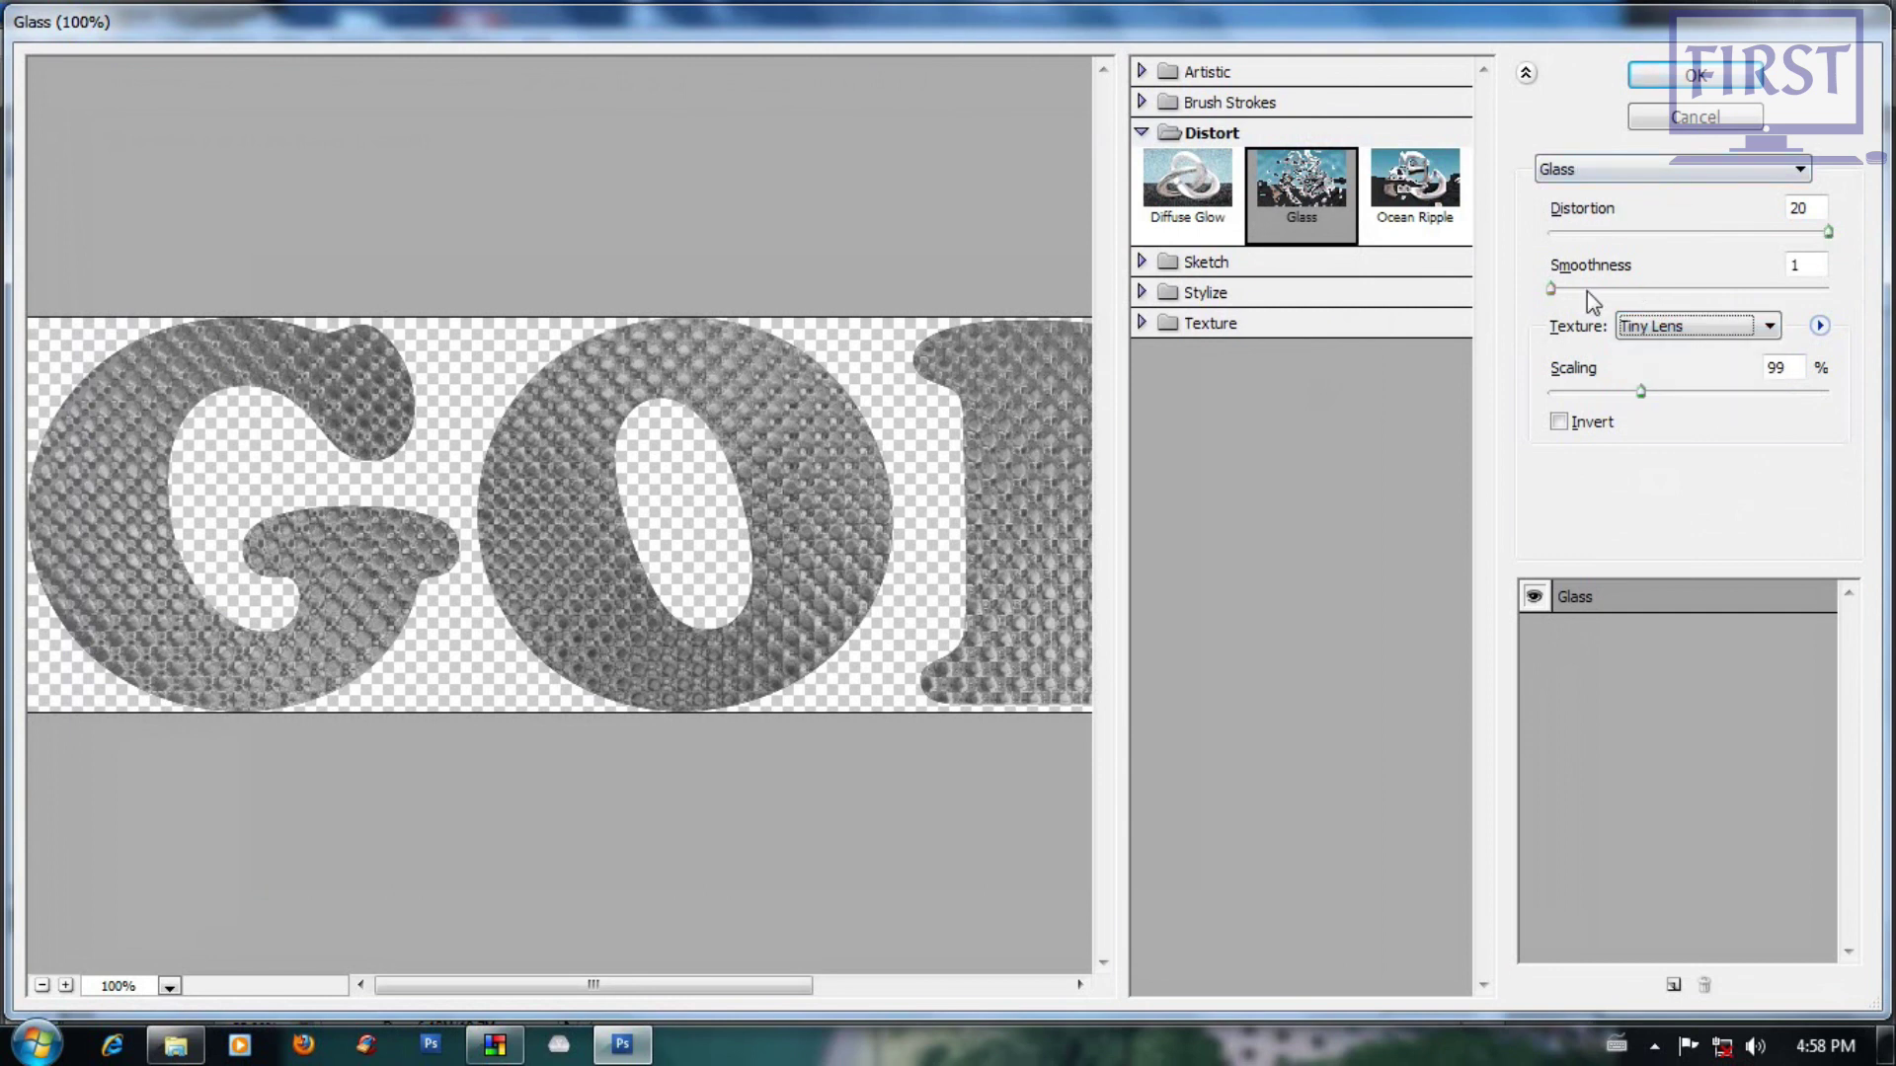
click(1554, 288)
drag(1641, 391, 1617, 391)
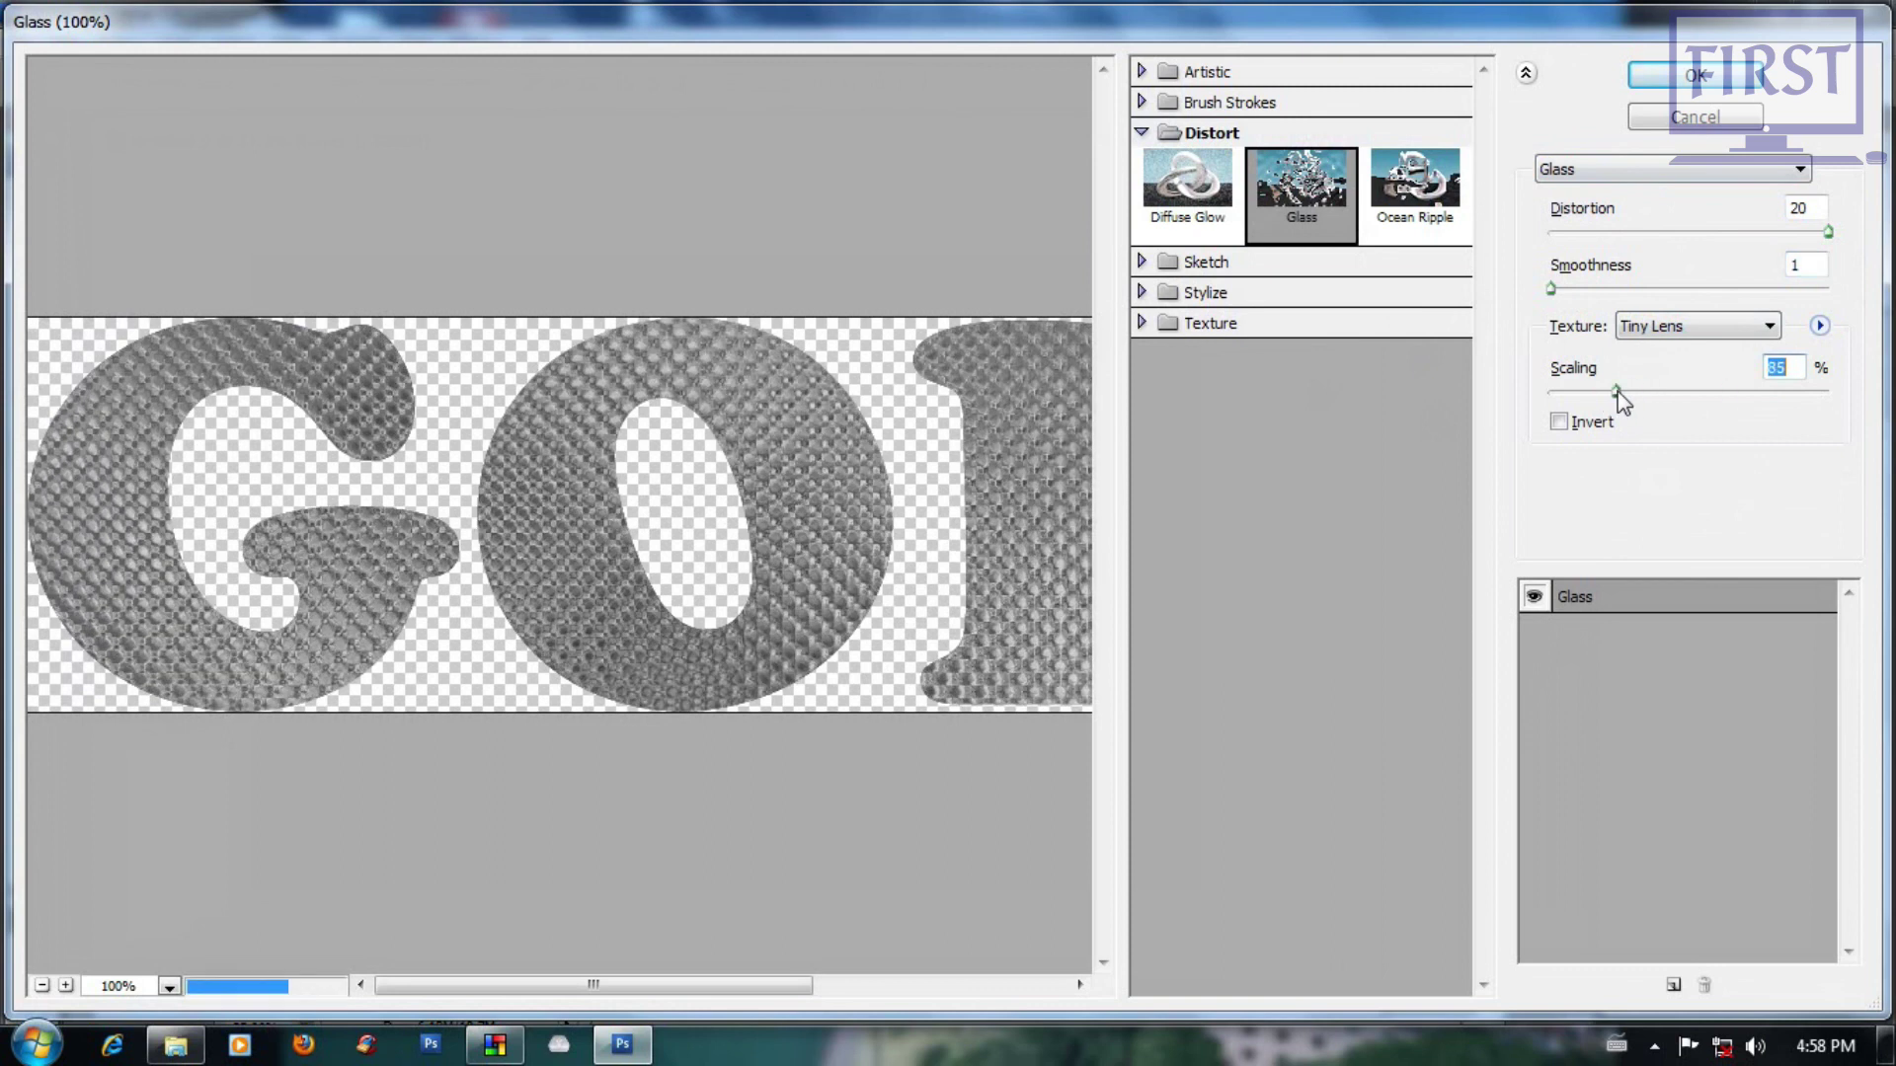
click(1694, 76)
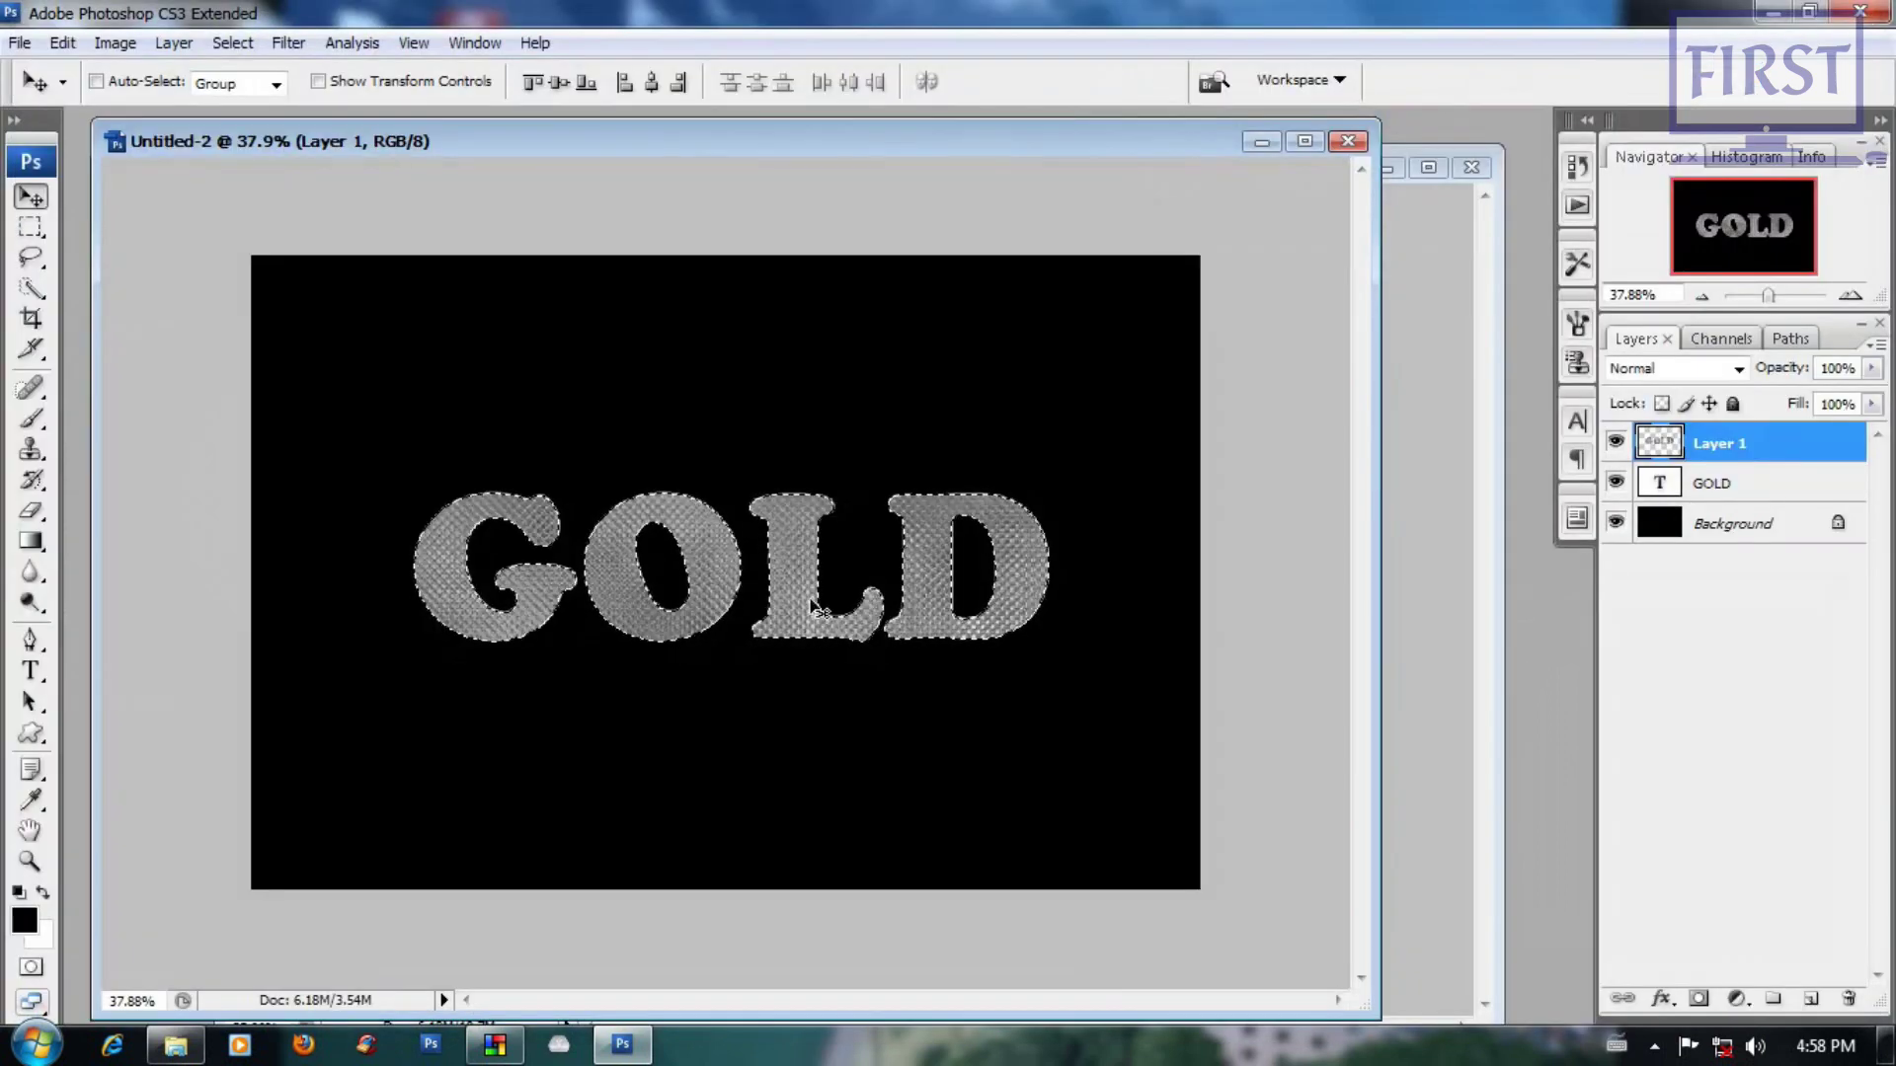
scroll(822, 587, down, 1)
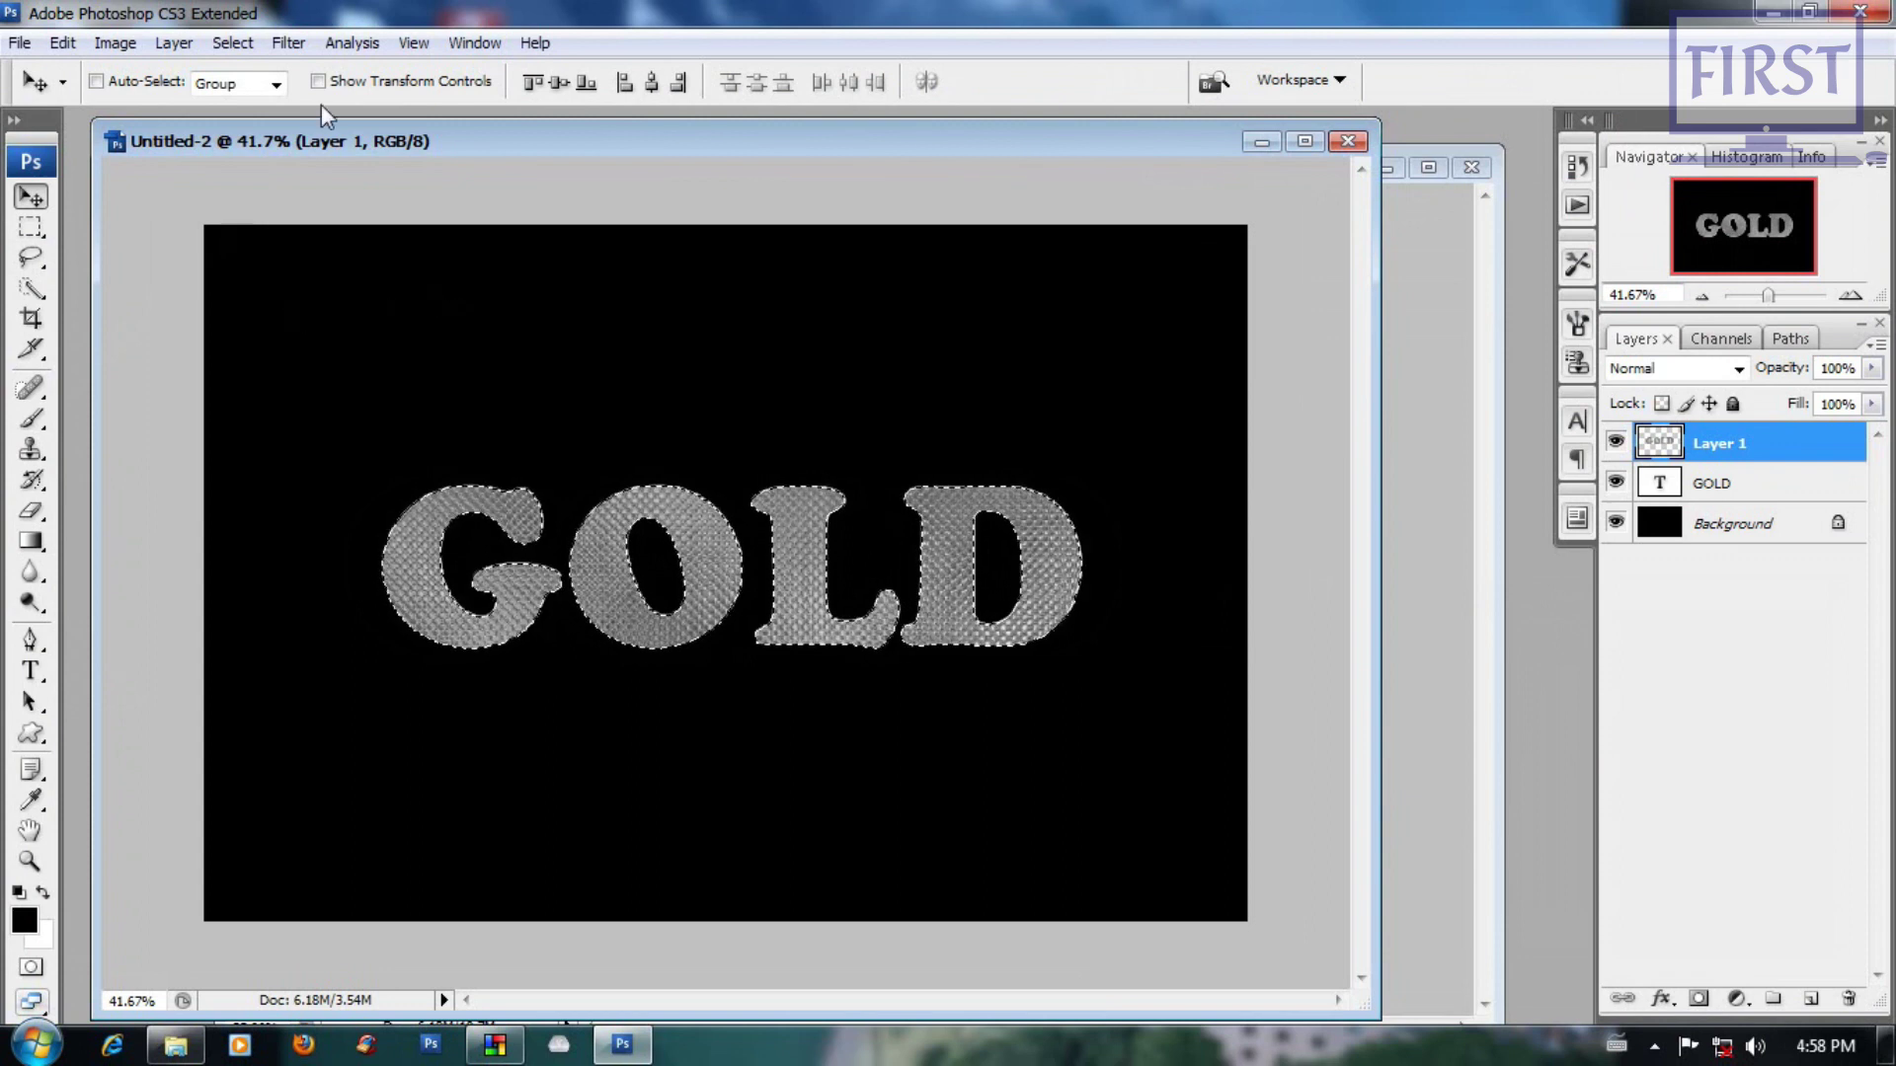
Step: Deselect, then give Layer 1 a centred 21 px red Stroke effect
click(233, 43)
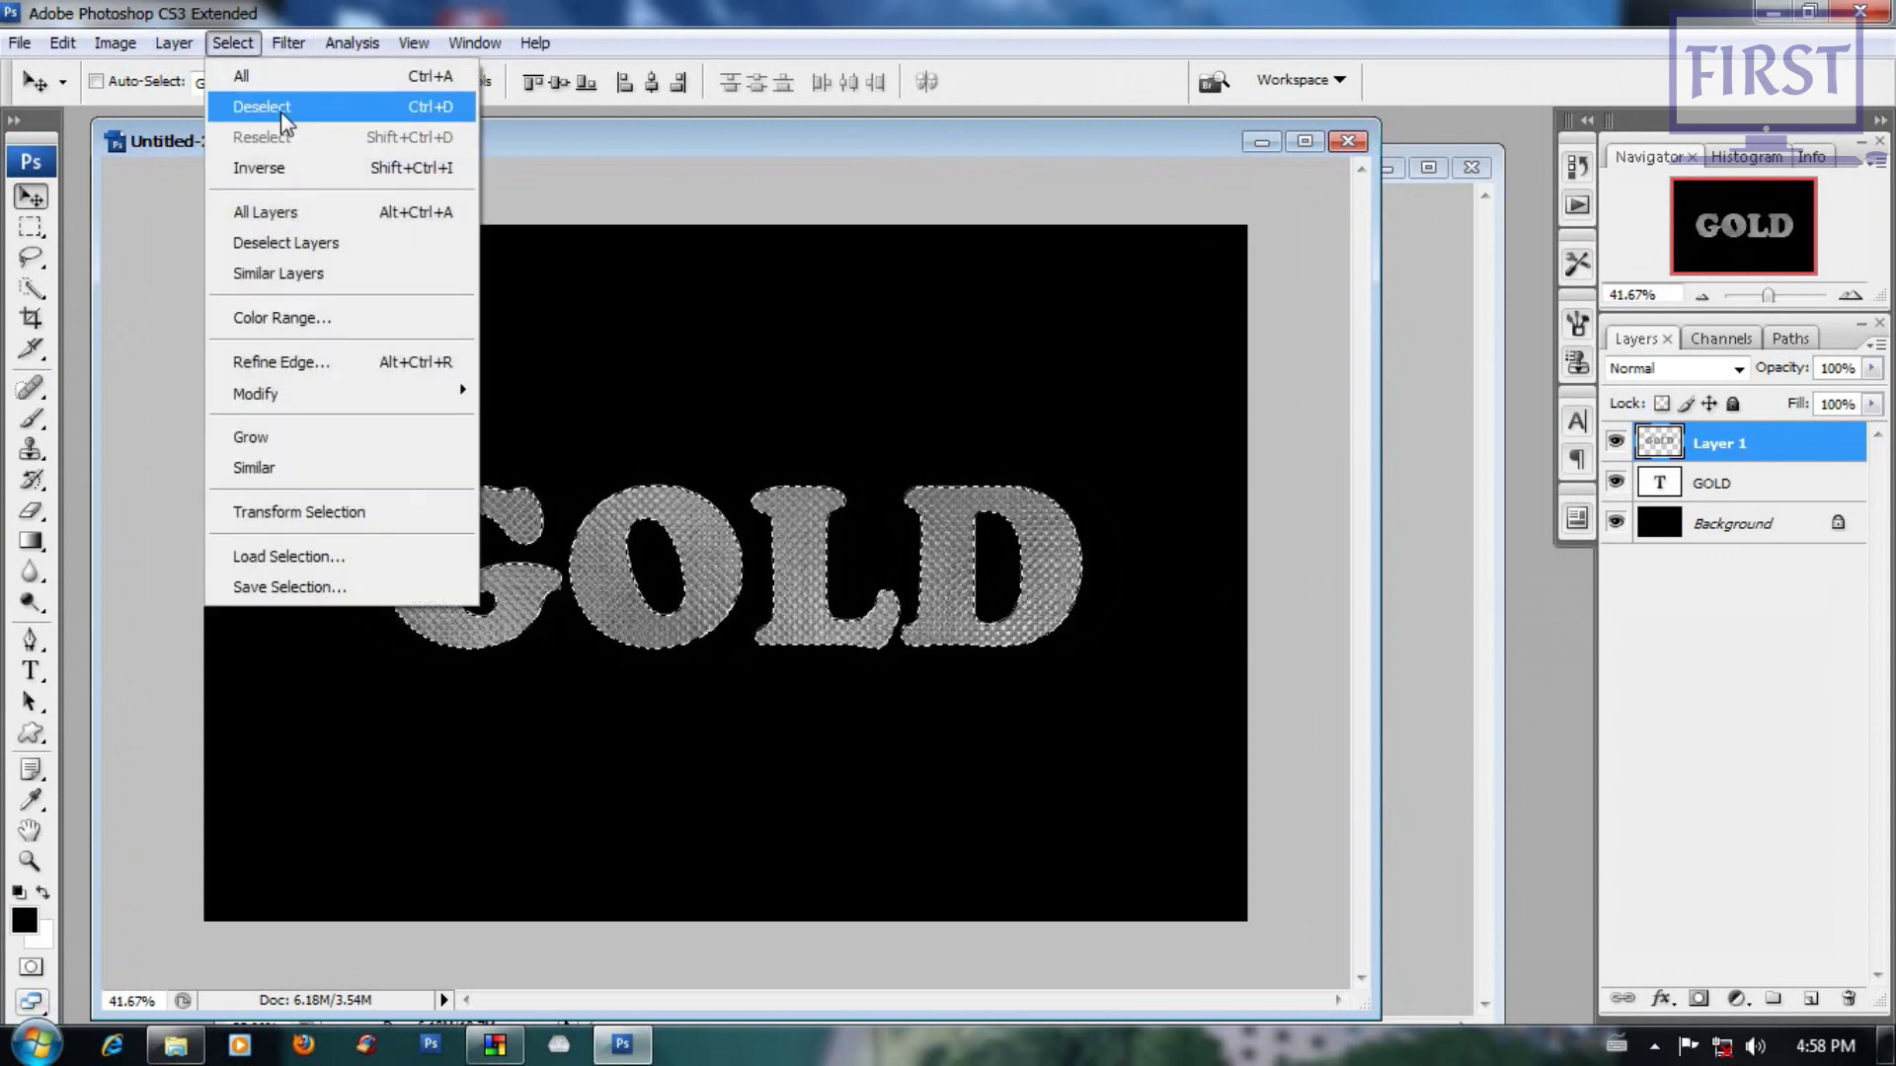
click(281, 111)
double_click(1824, 456)
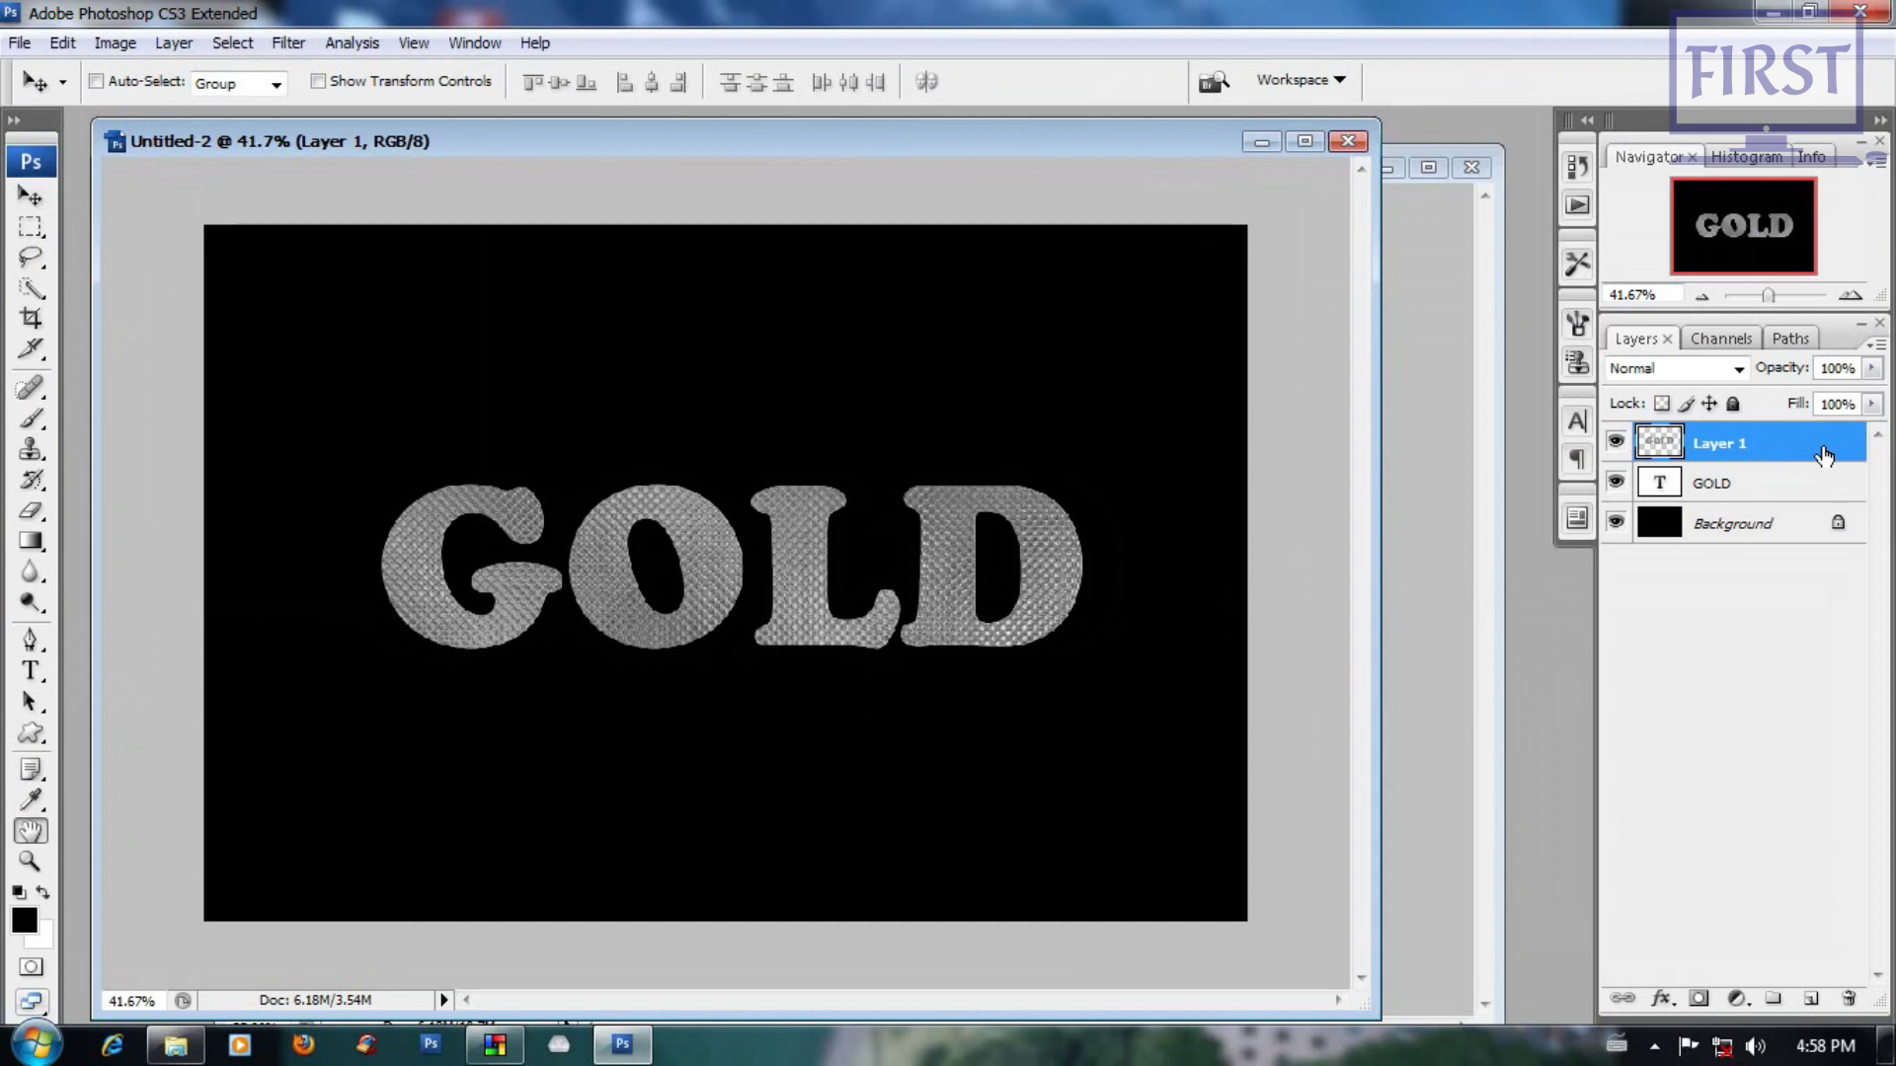
drag(1442, 199, 1511, 178)
click(1159, 637)
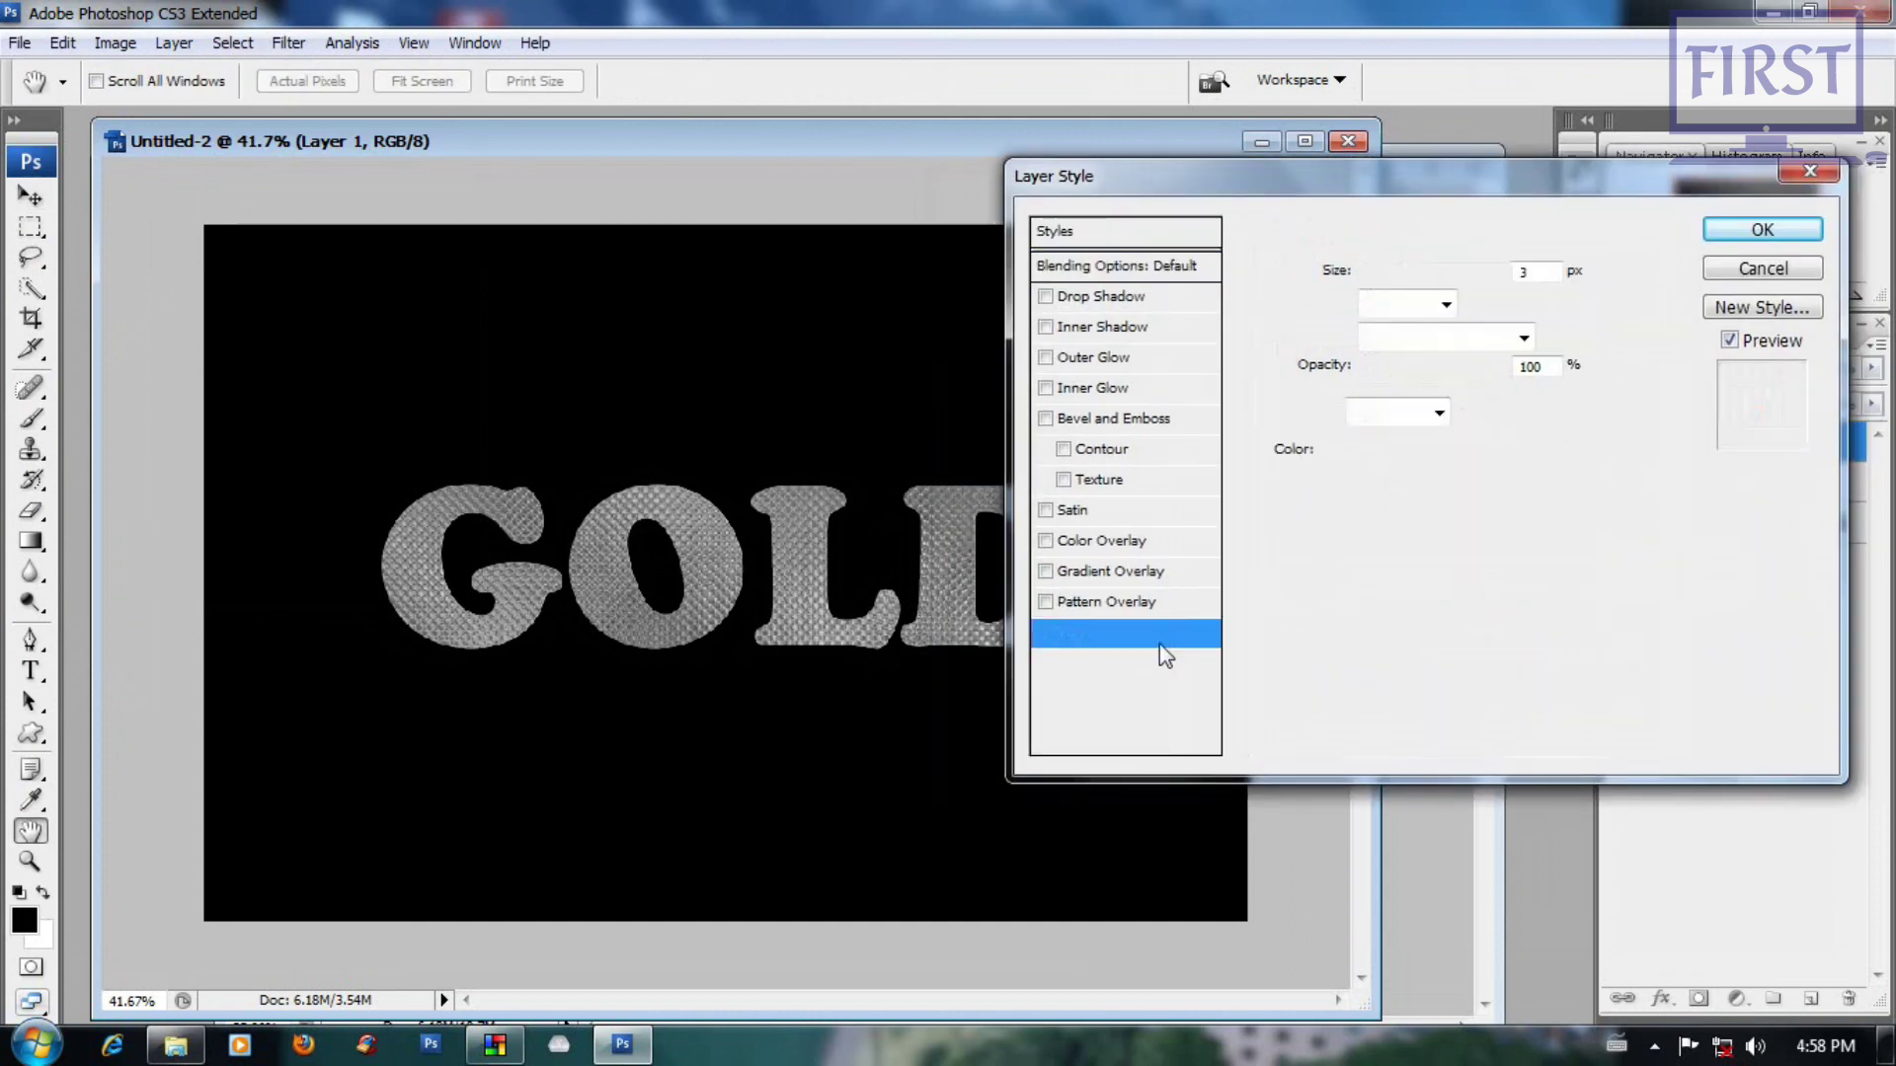
click(1446, 304)
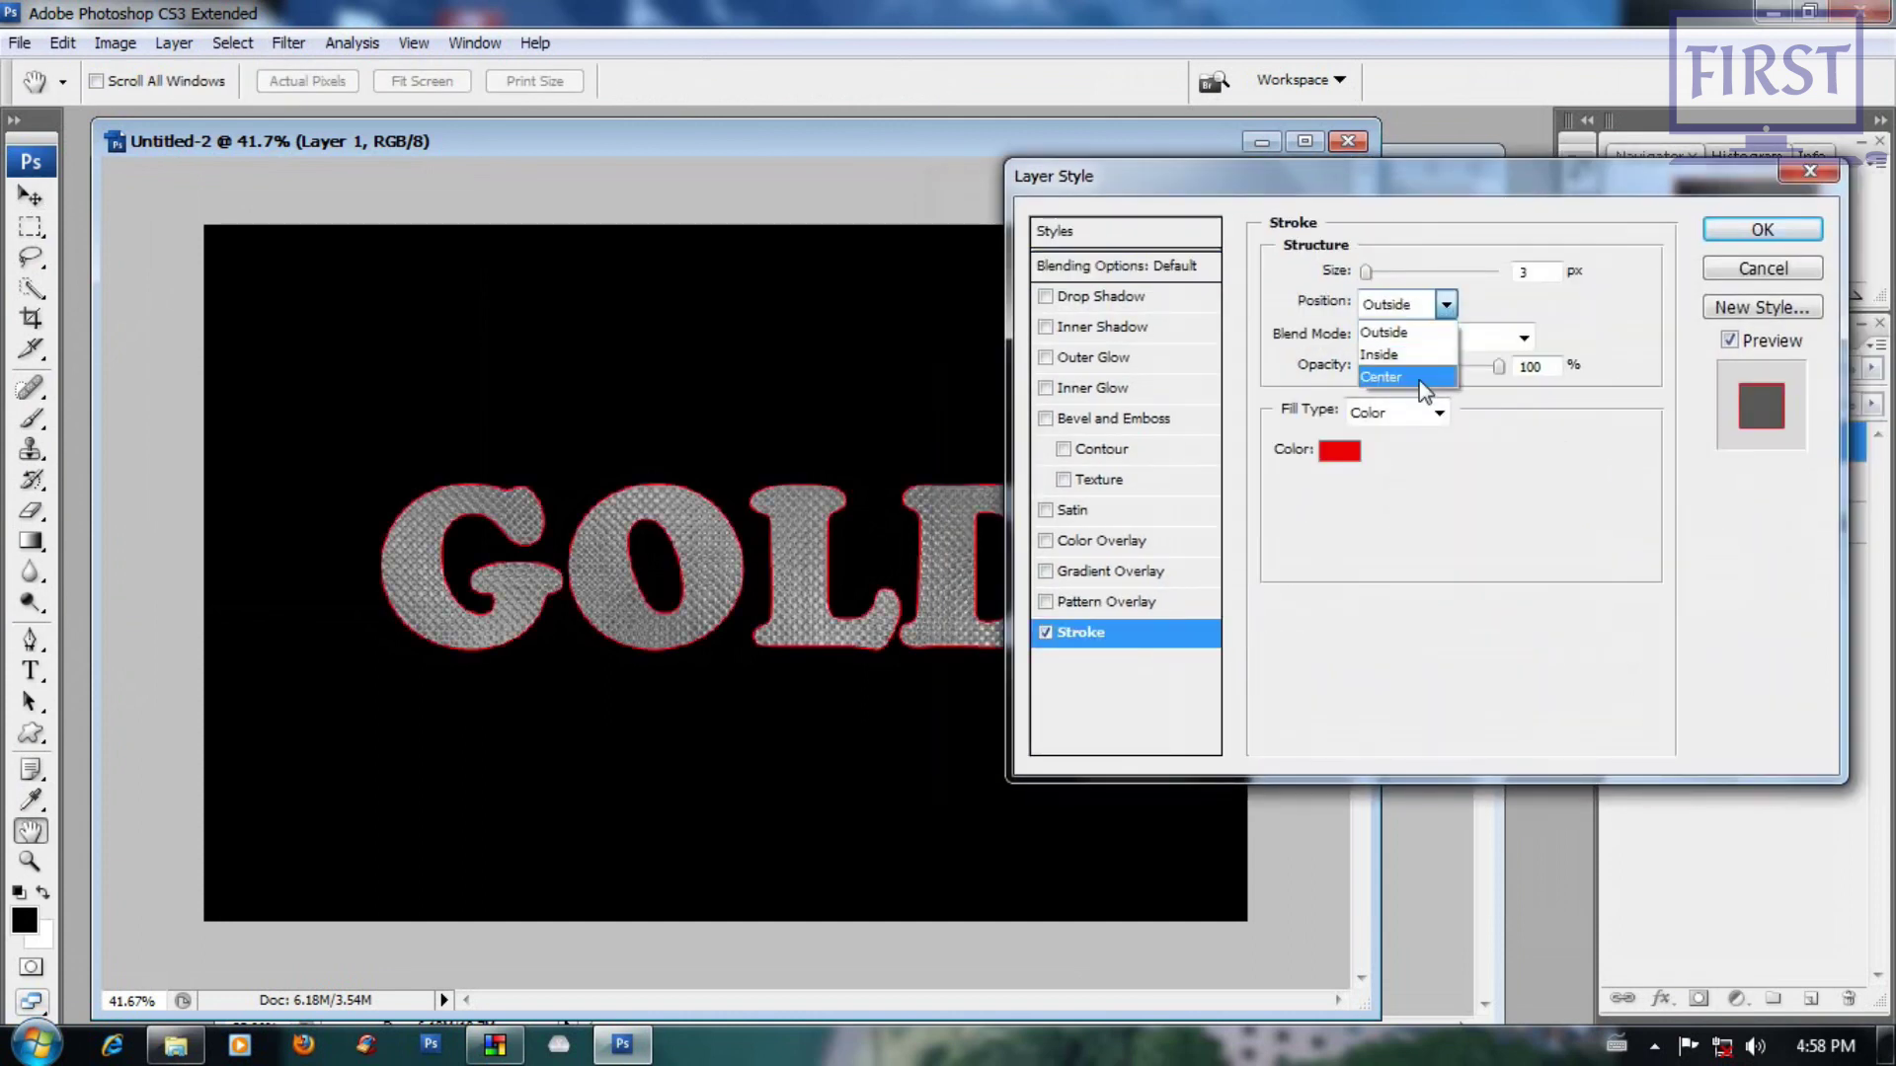
click(1406, 376)
drag(1366, 272, 1372, 273)
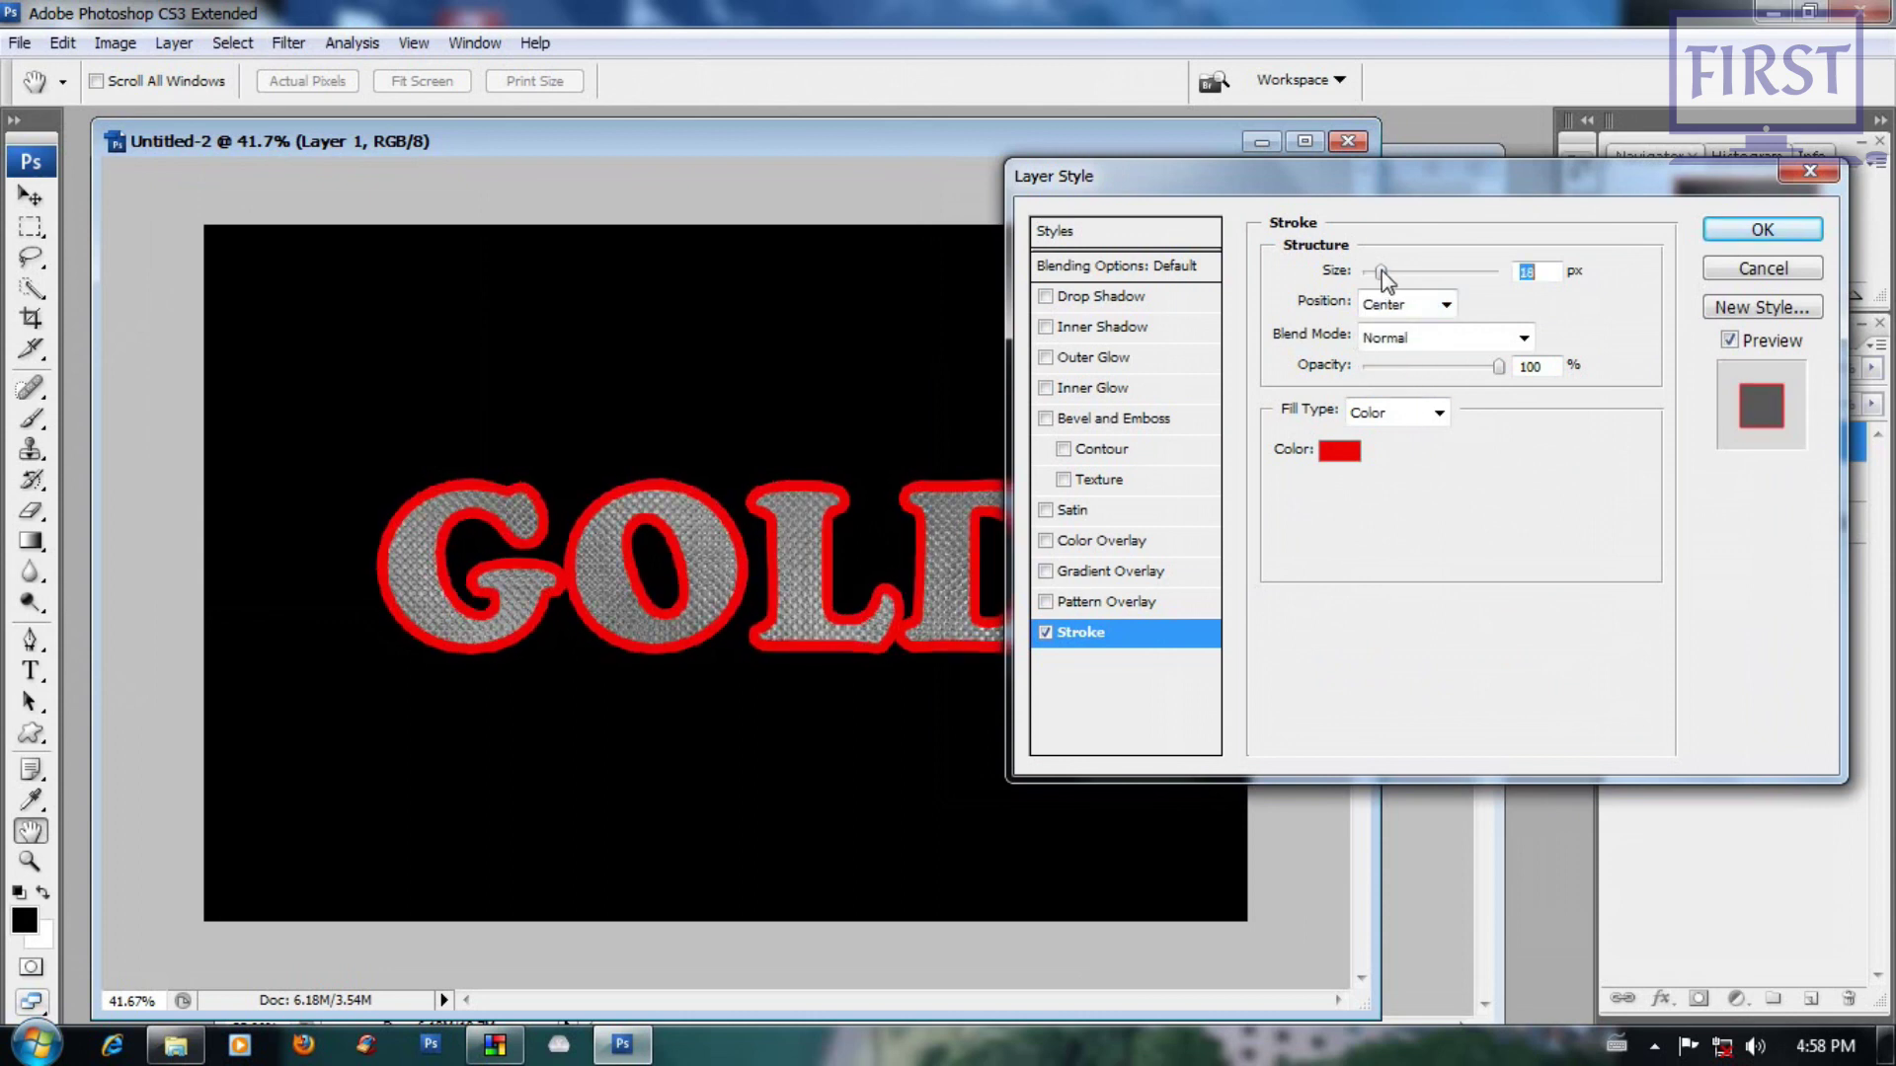
Step: Add a Stroke Emboss bevel with 307% depth and a wider size
click(1176, 422)
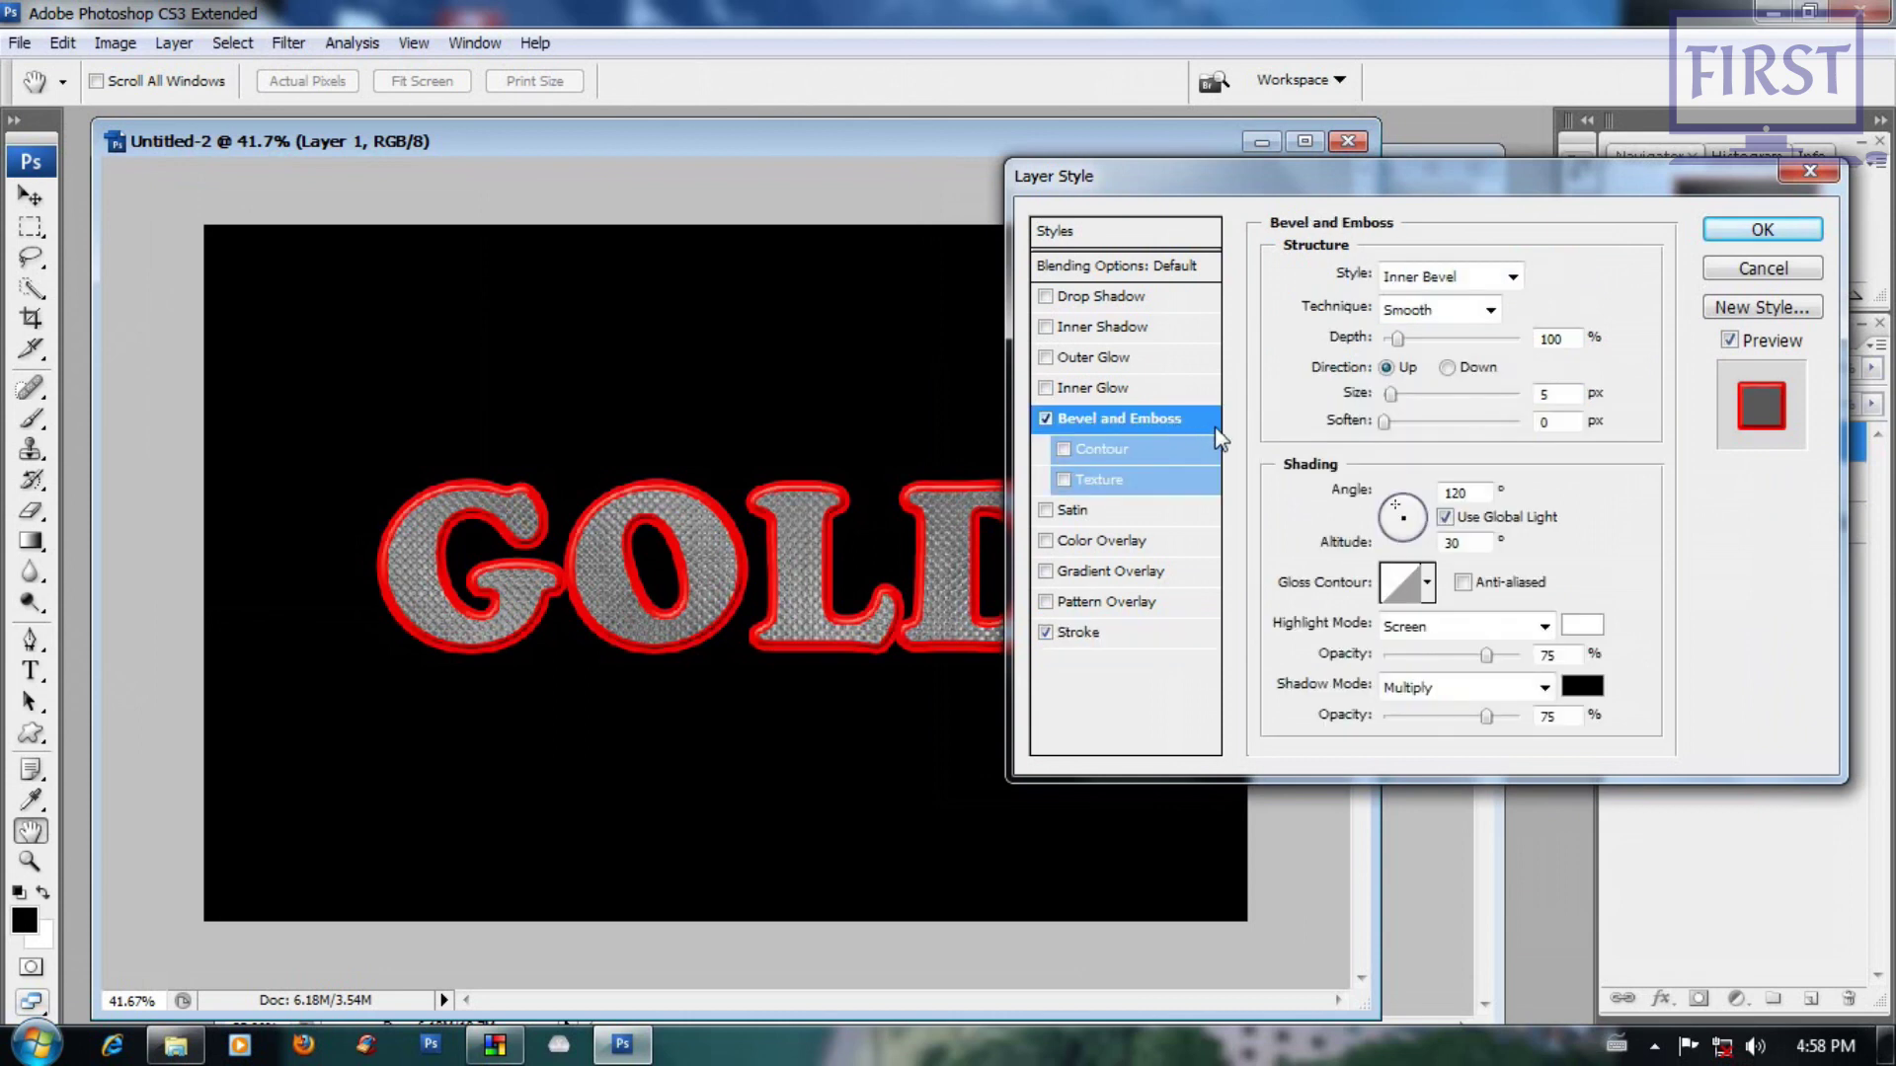
click(1468, 282)
click(1471, 400)
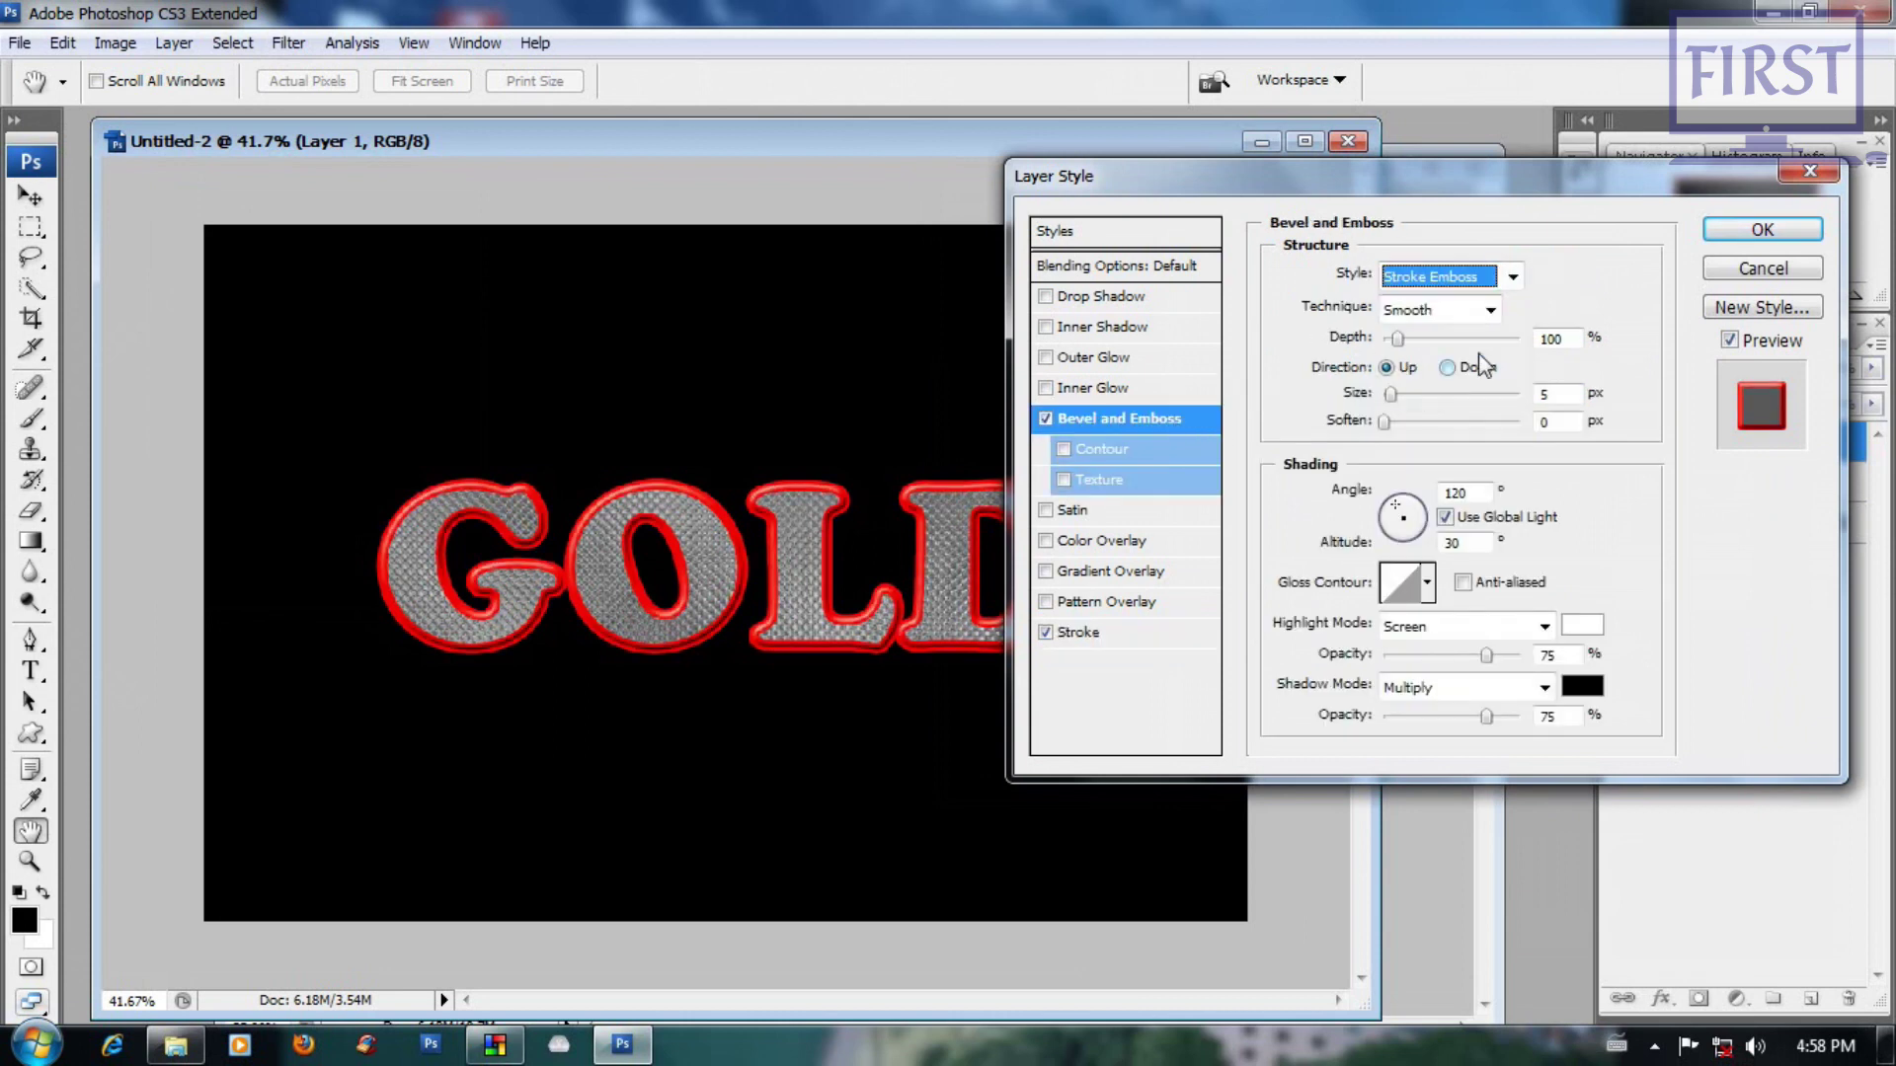
click(1491, 312)
click(1458, 382)
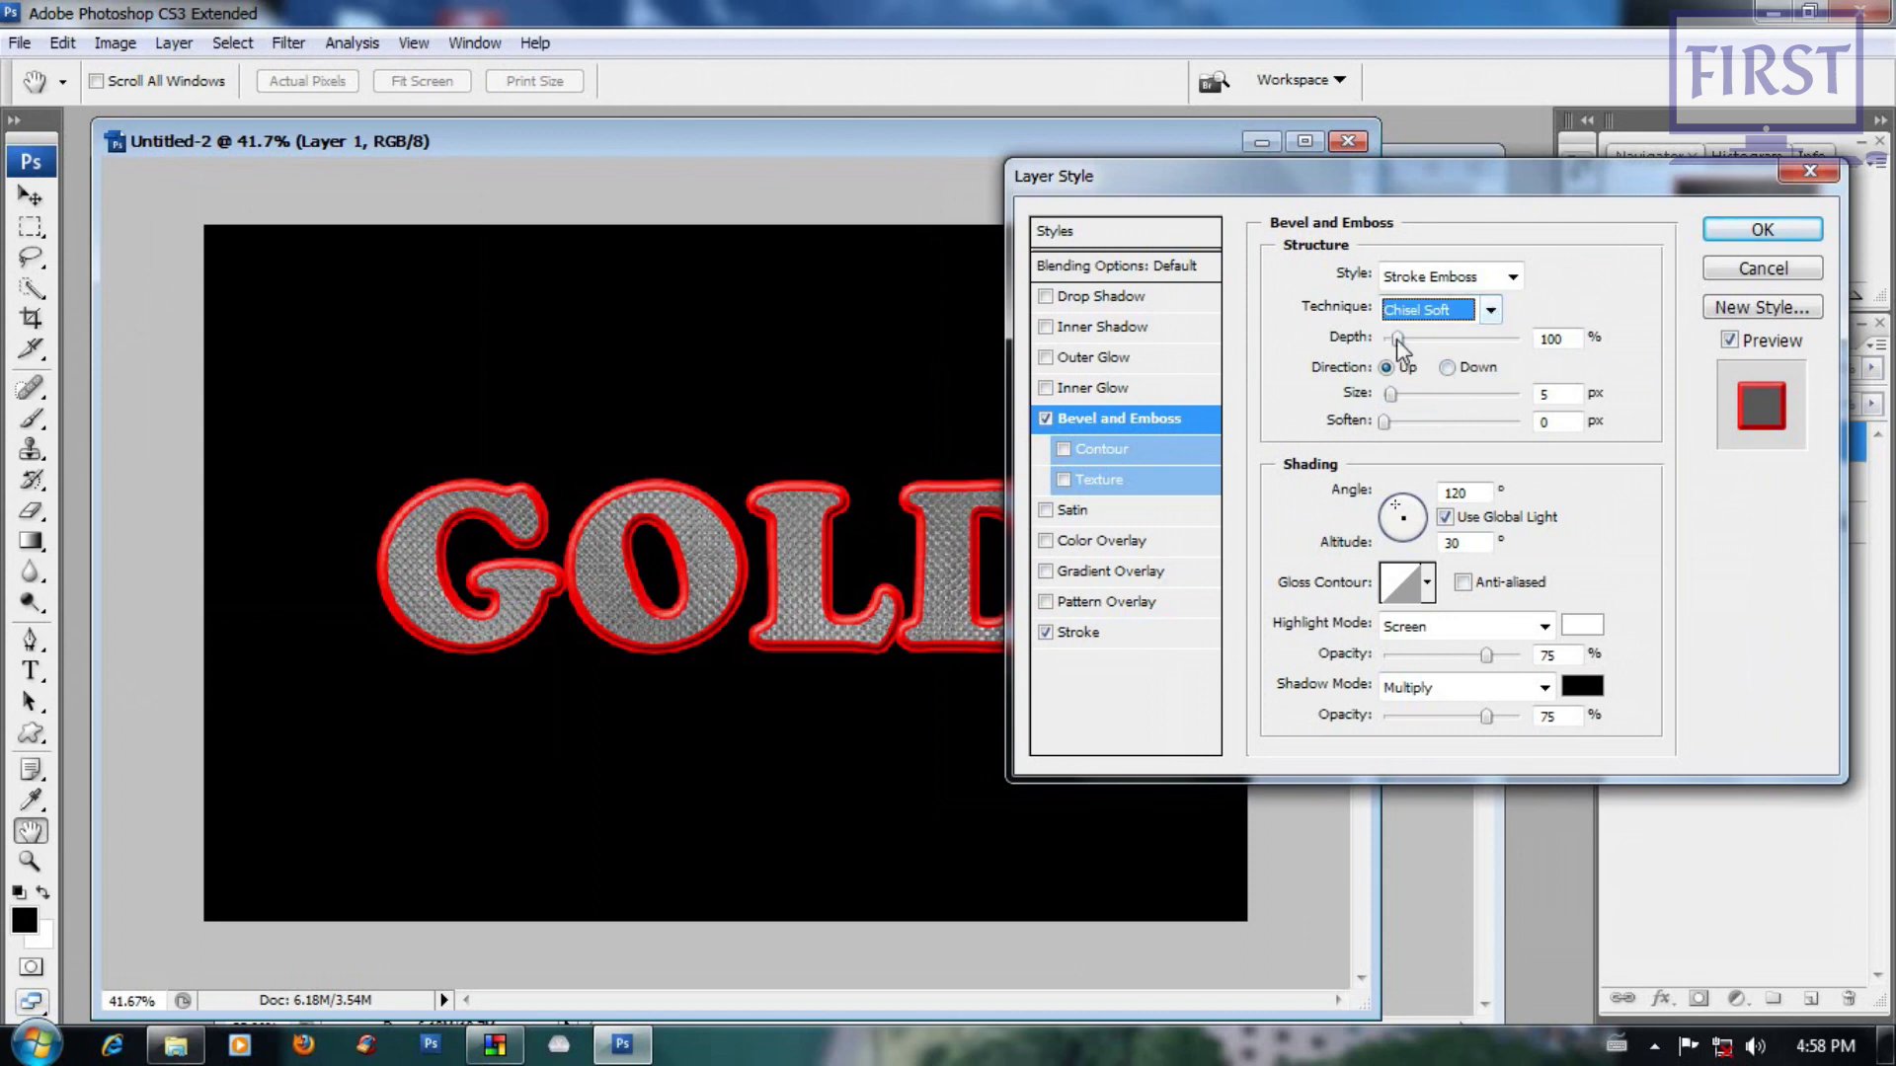
drag(1396, 340, 1424, 339)
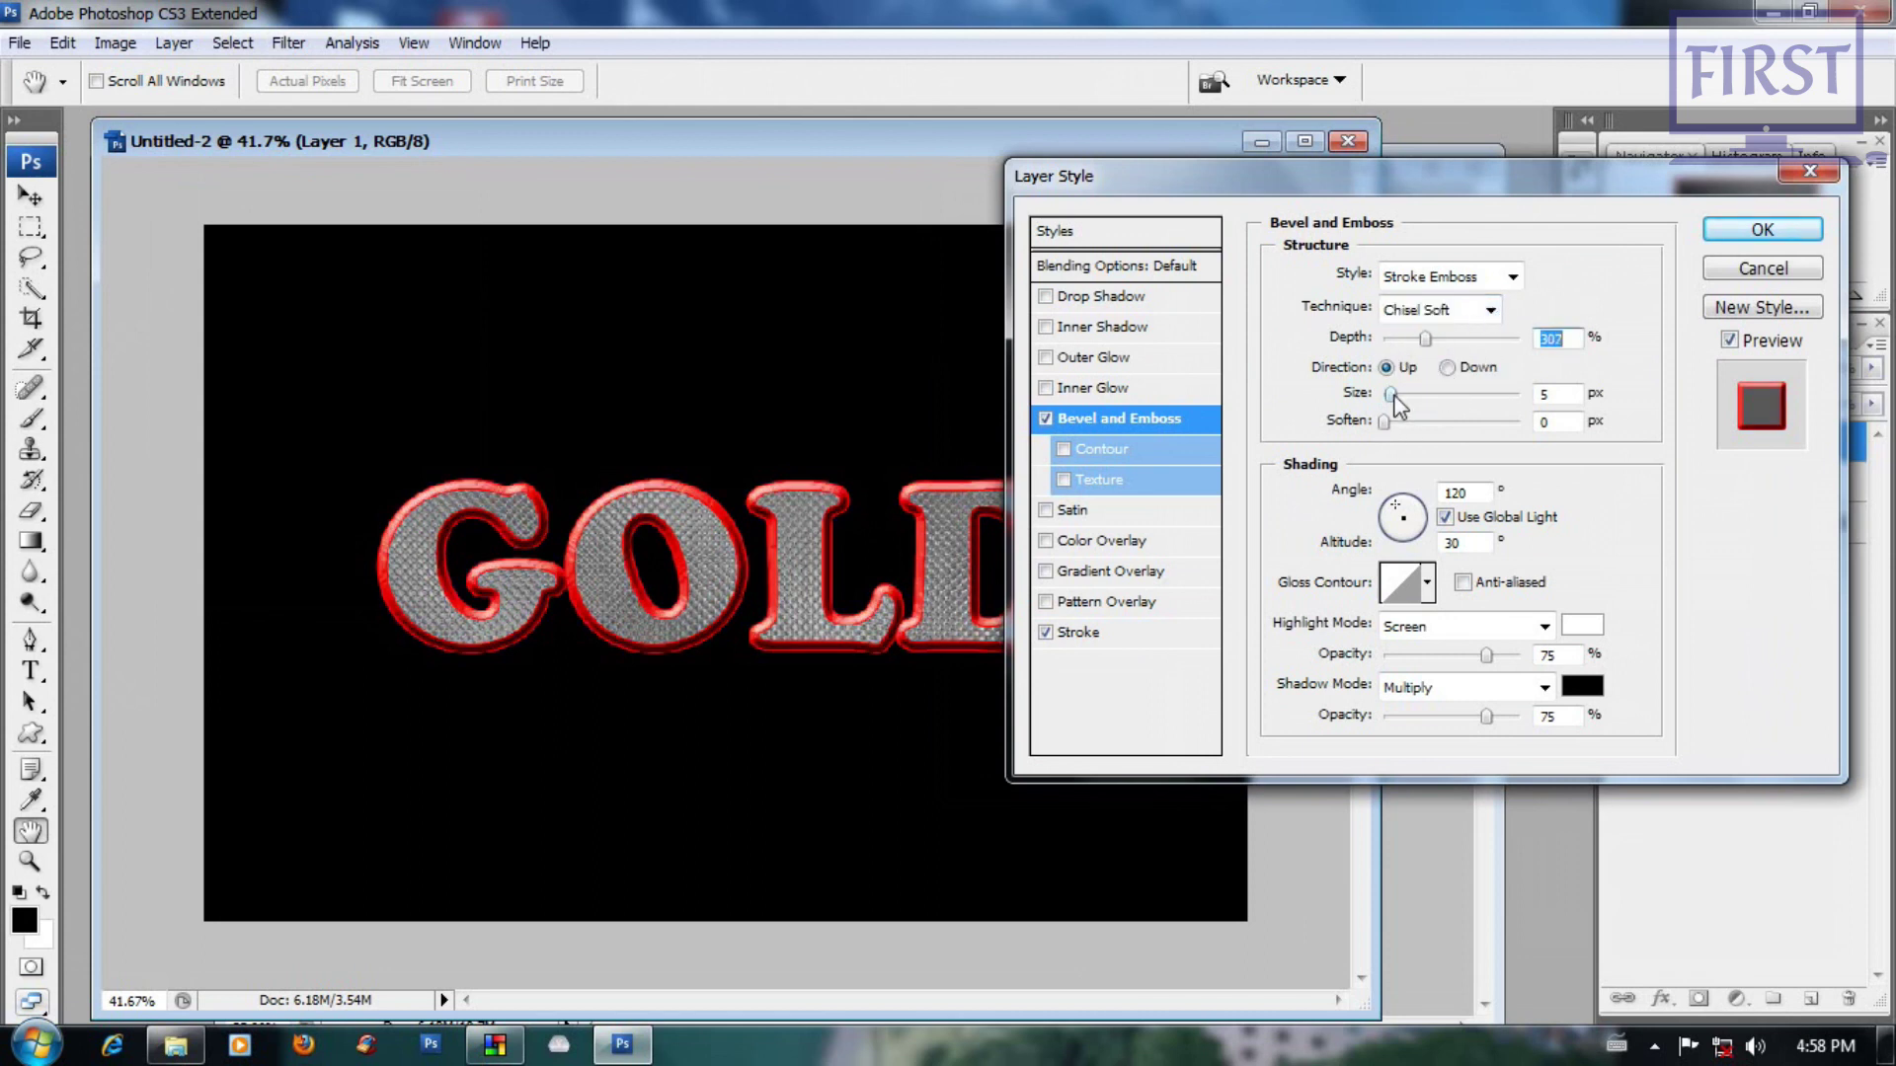
drag(1392, 392, 1408, 395)
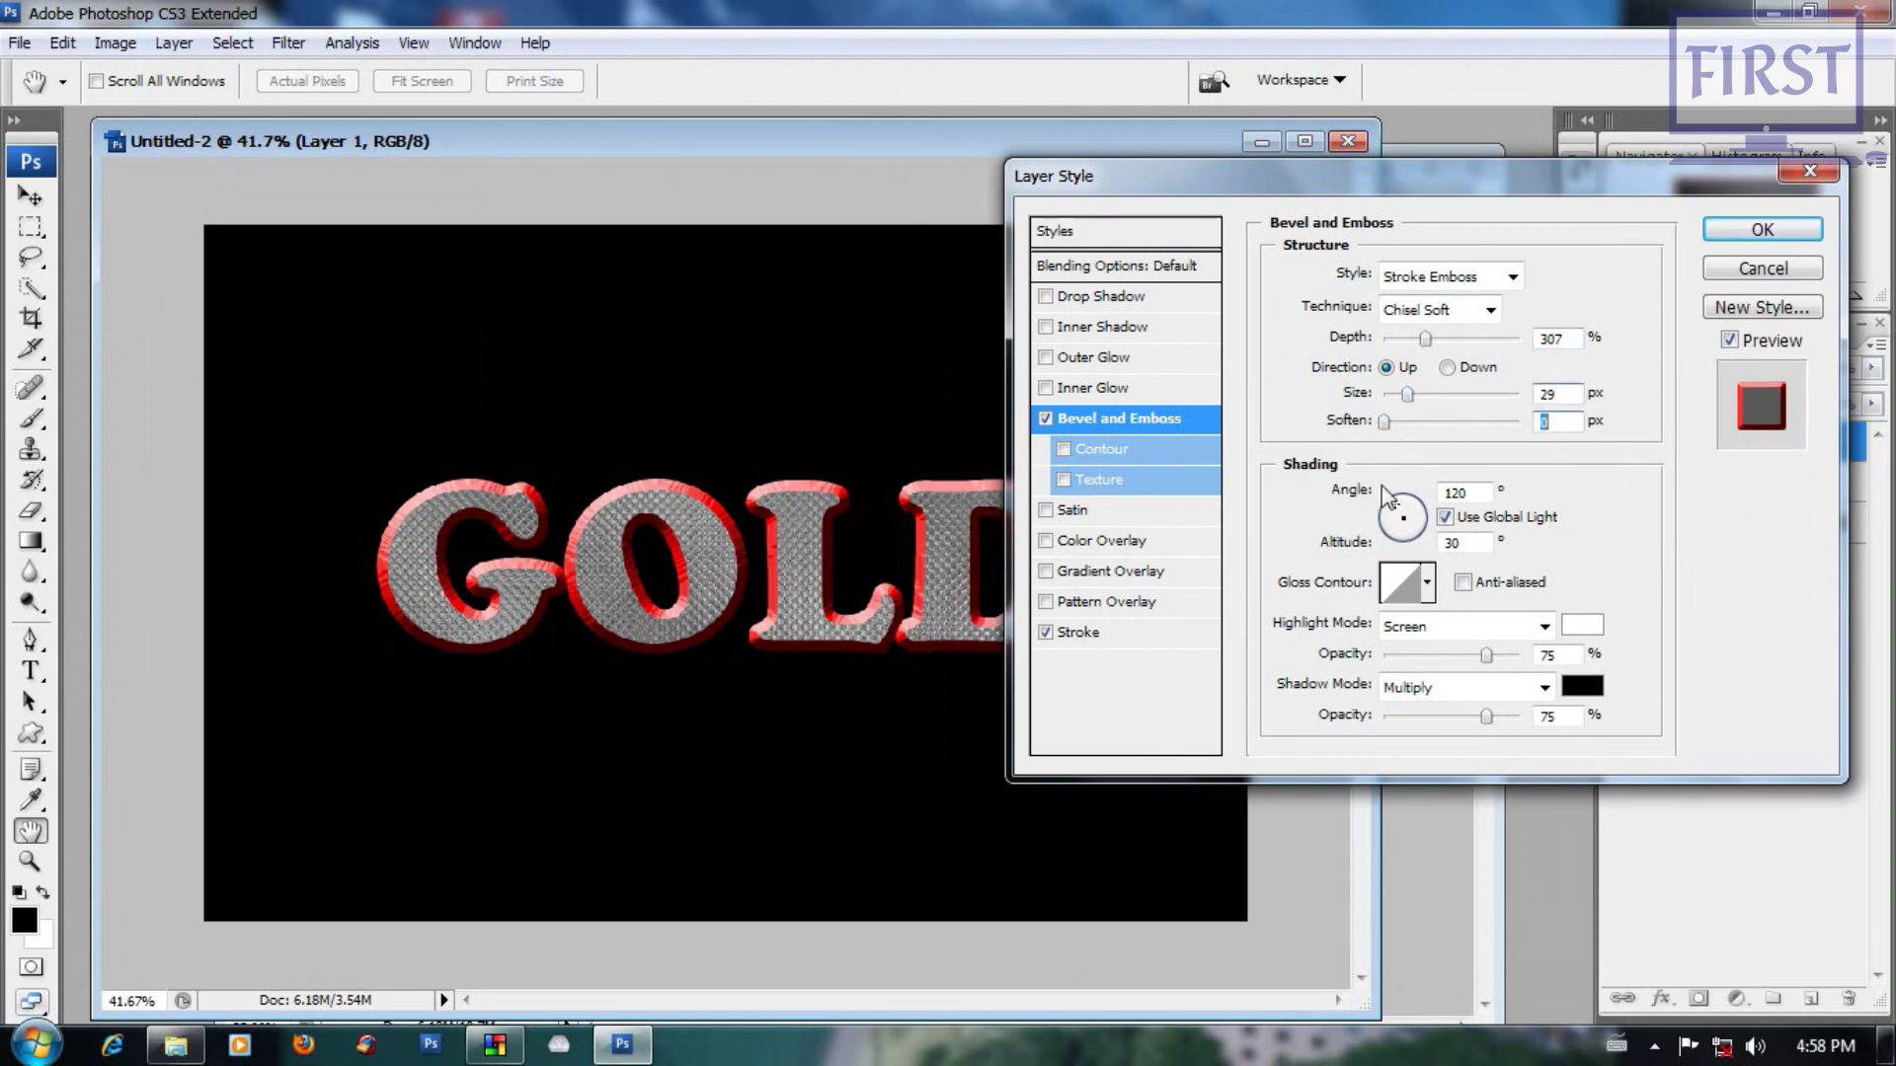
Step: Give the bevel a peaked gloss contour, Chisel Hard technique and 35 px size
click(1426, 583)
click(1367, 693)
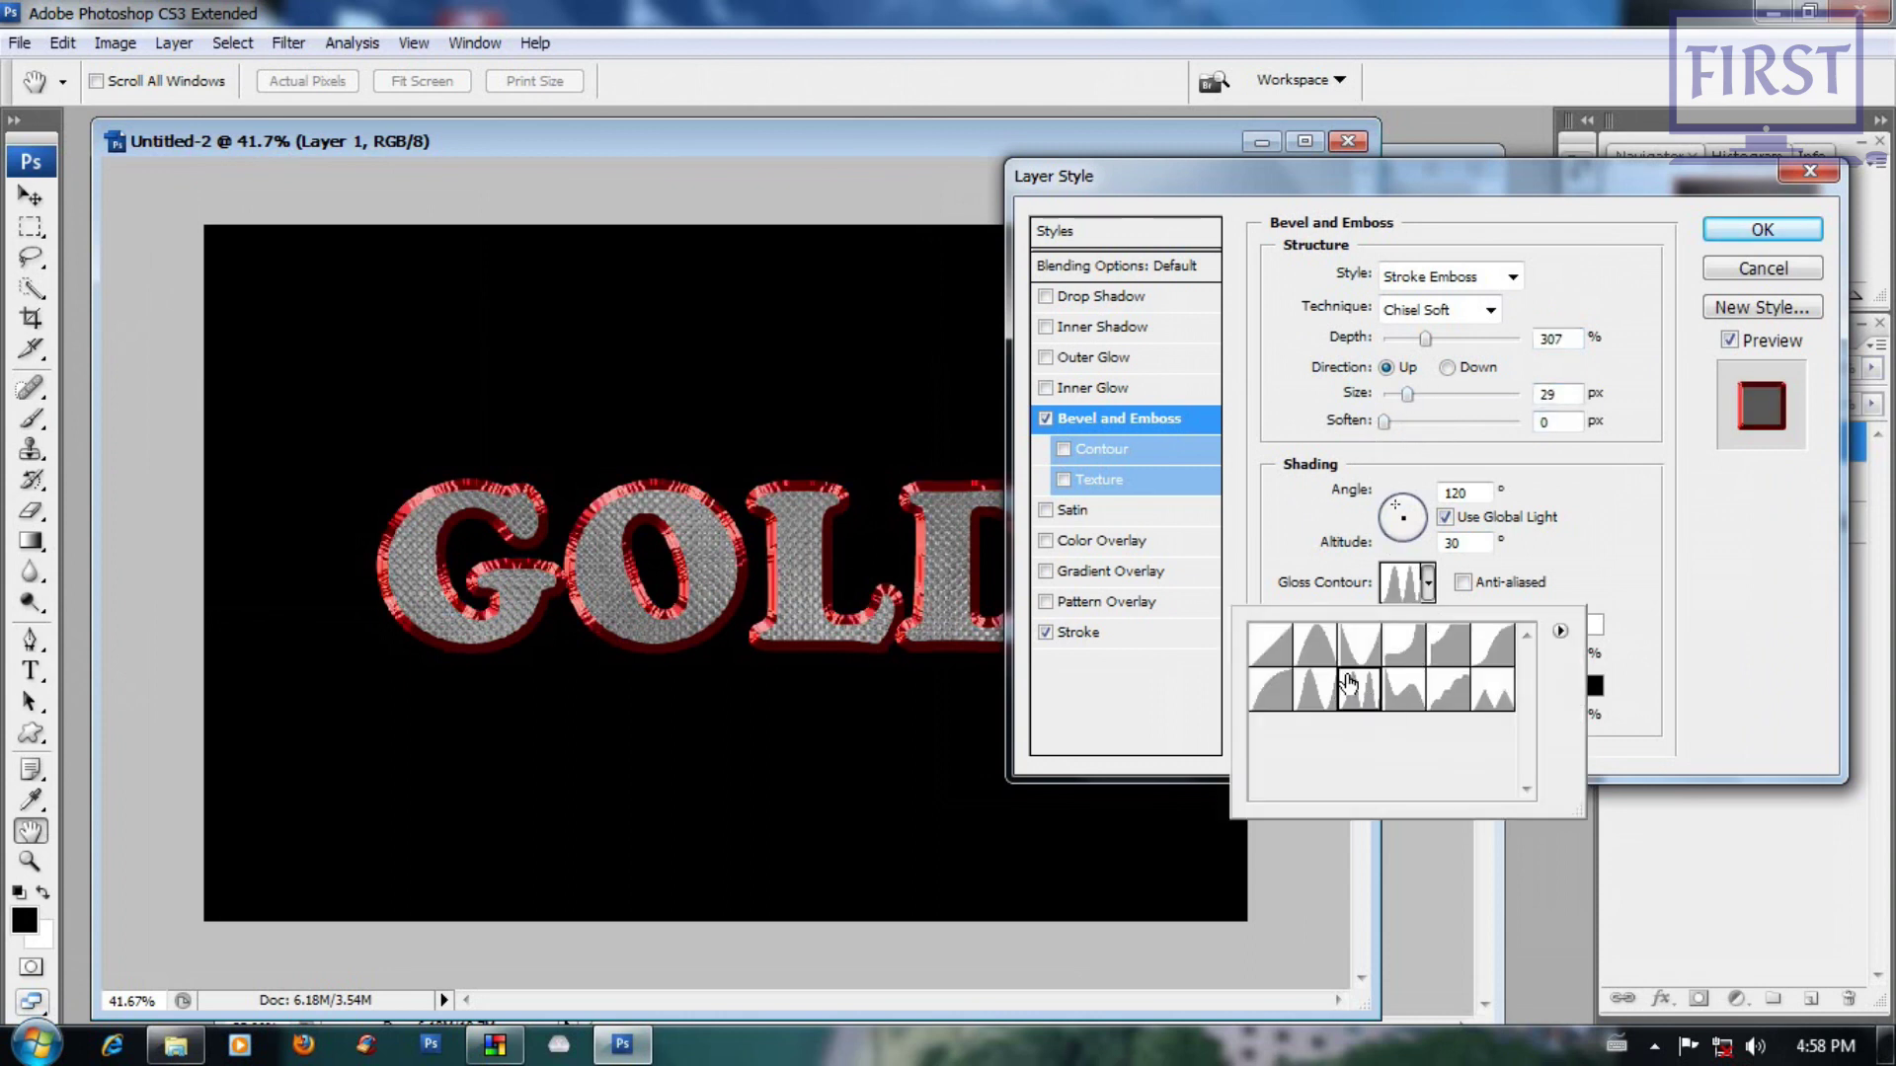
click(1491, 314)
click(1486, 367)
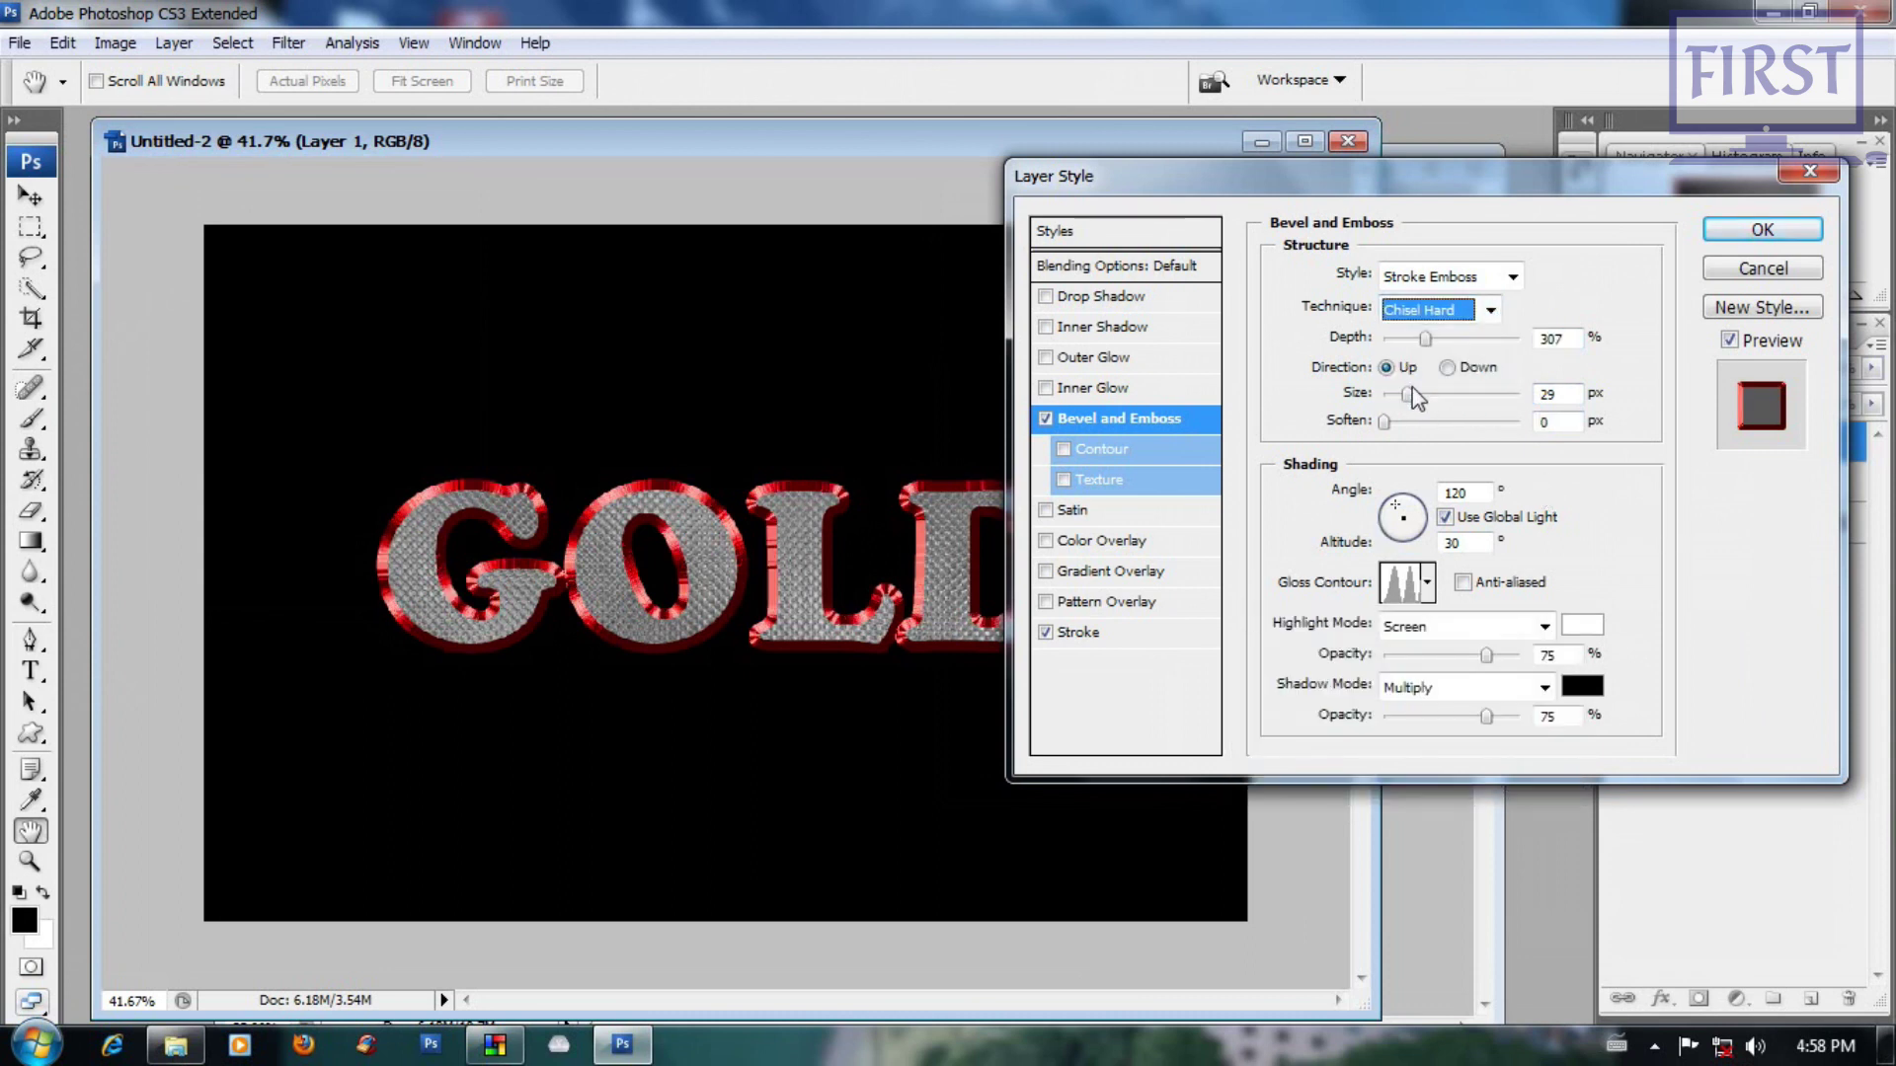
drag(1412, 390, 1416, 394)
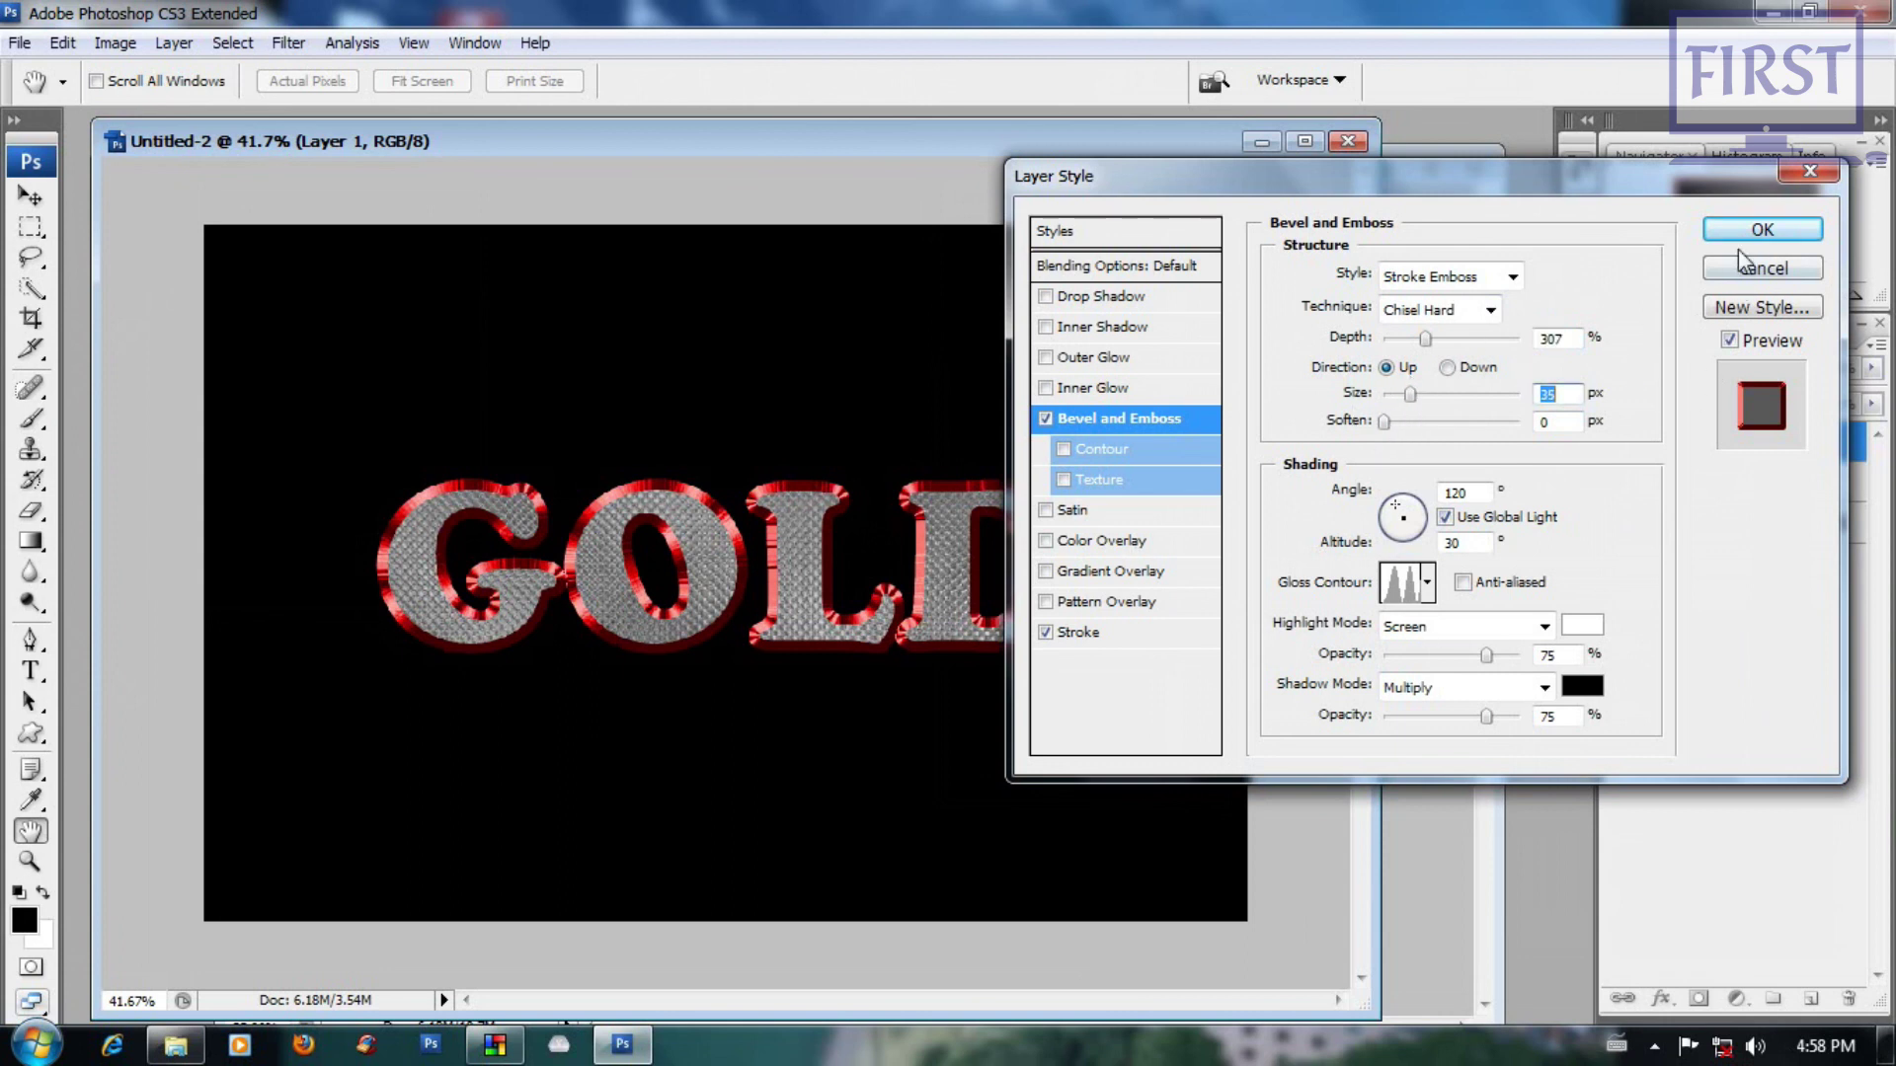
click(1762, 229)
key(v)
scroll(1014, 597, up, 3)
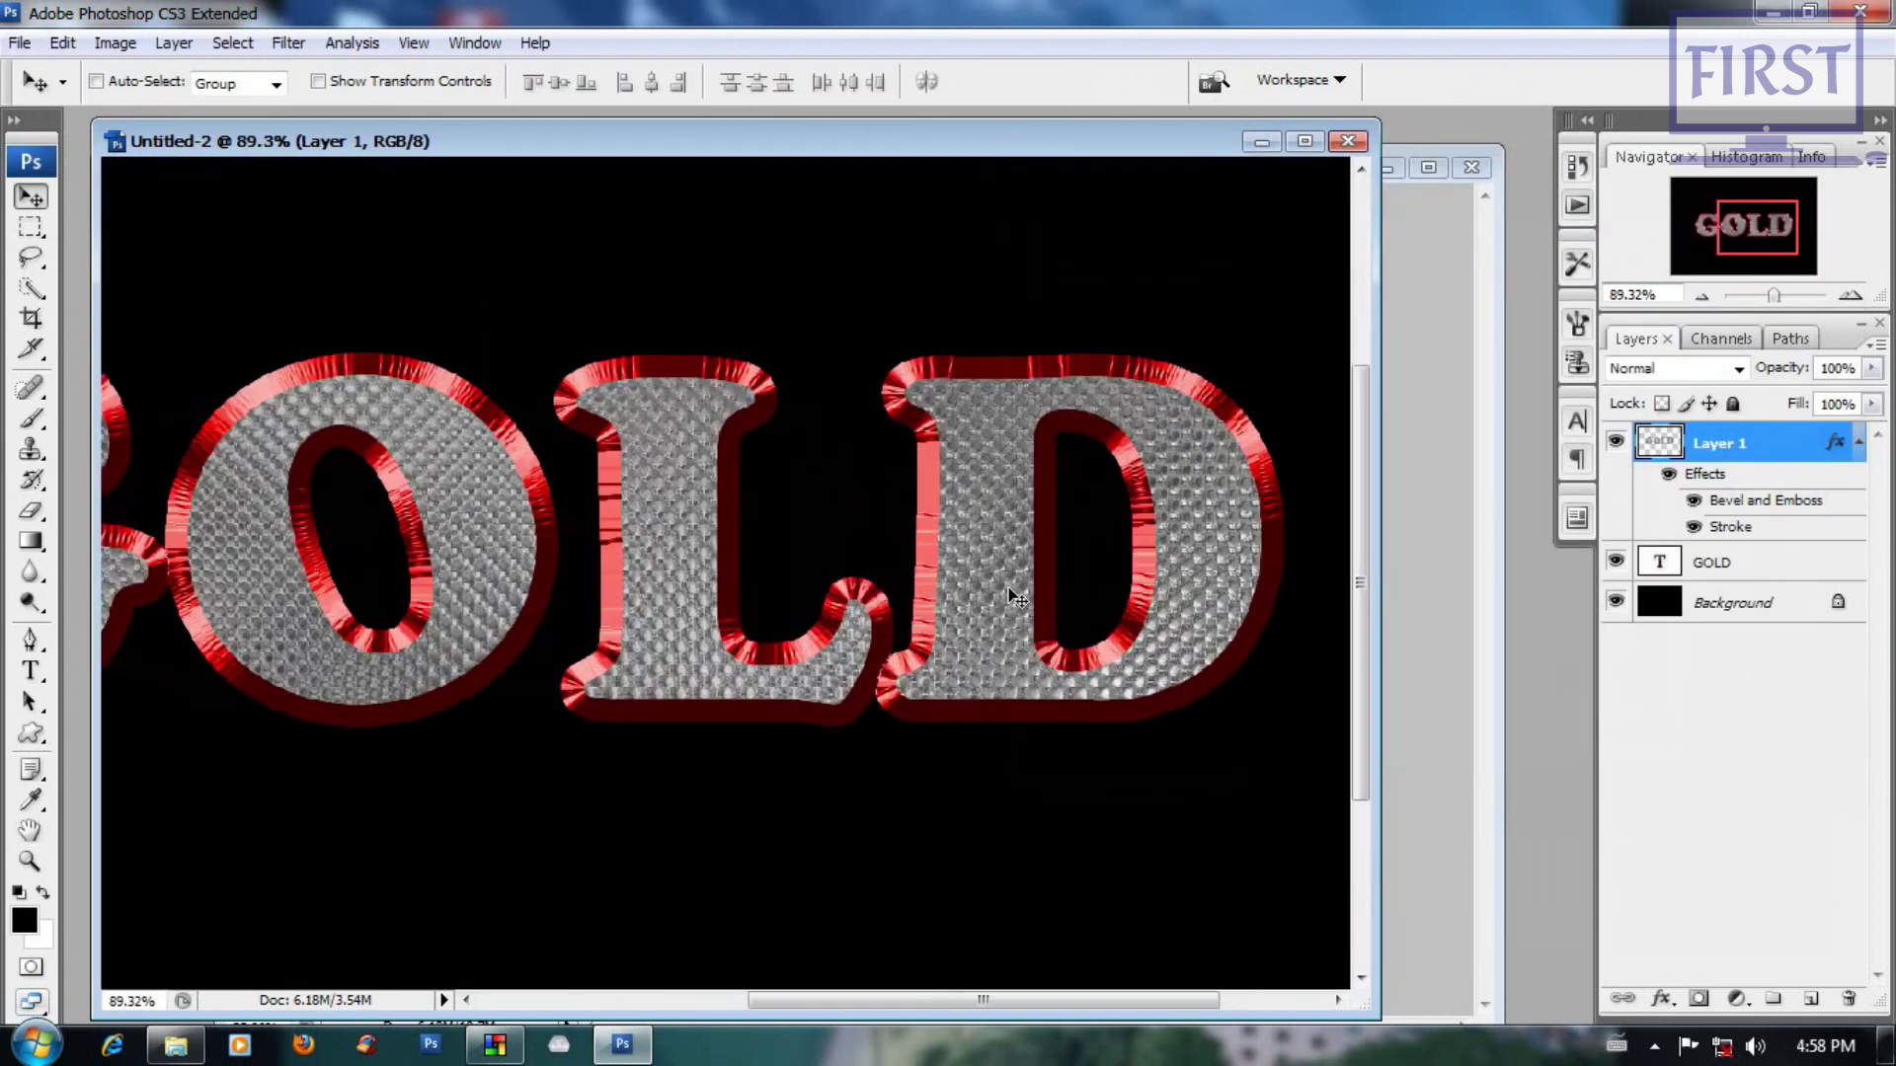
Step: Convert Layer 1's layer style effects into separate real layers
scroll(1015, 597, up, 3)
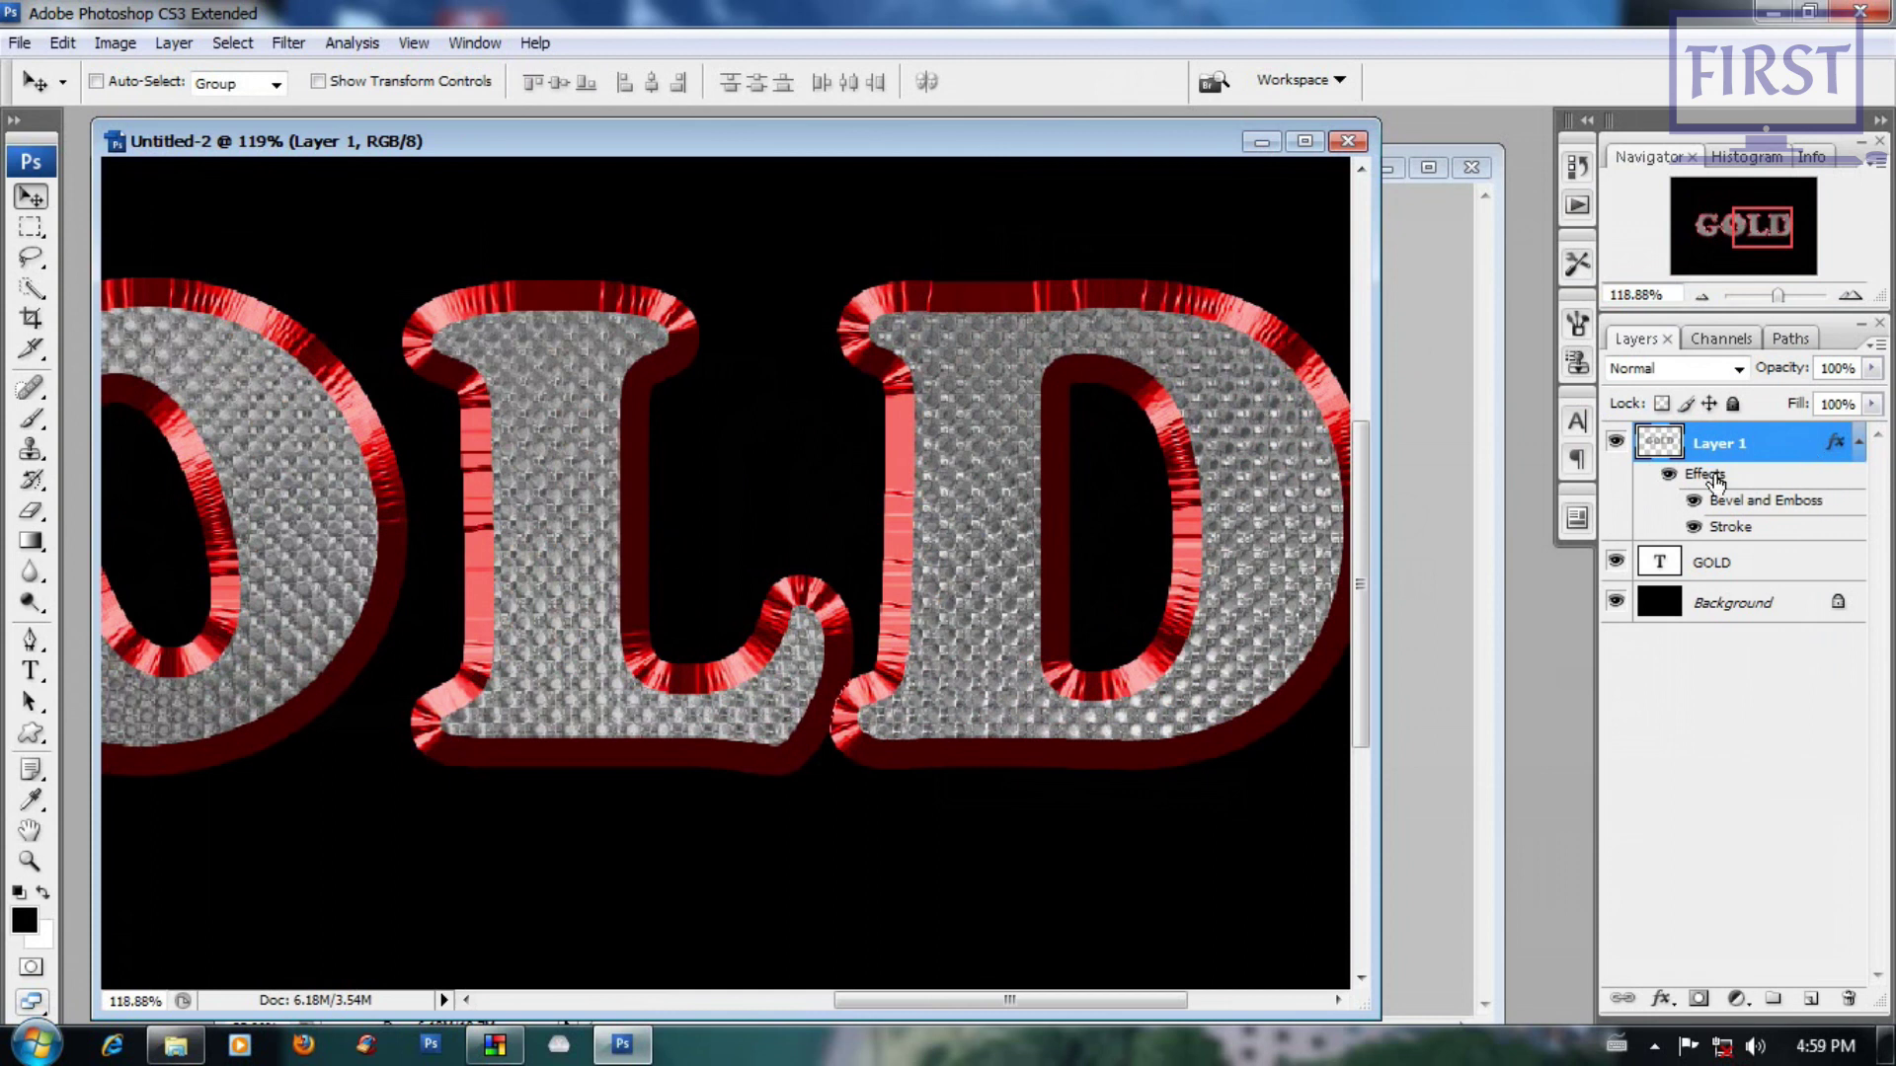
click(187, 45)
mouse_move(271, 193)
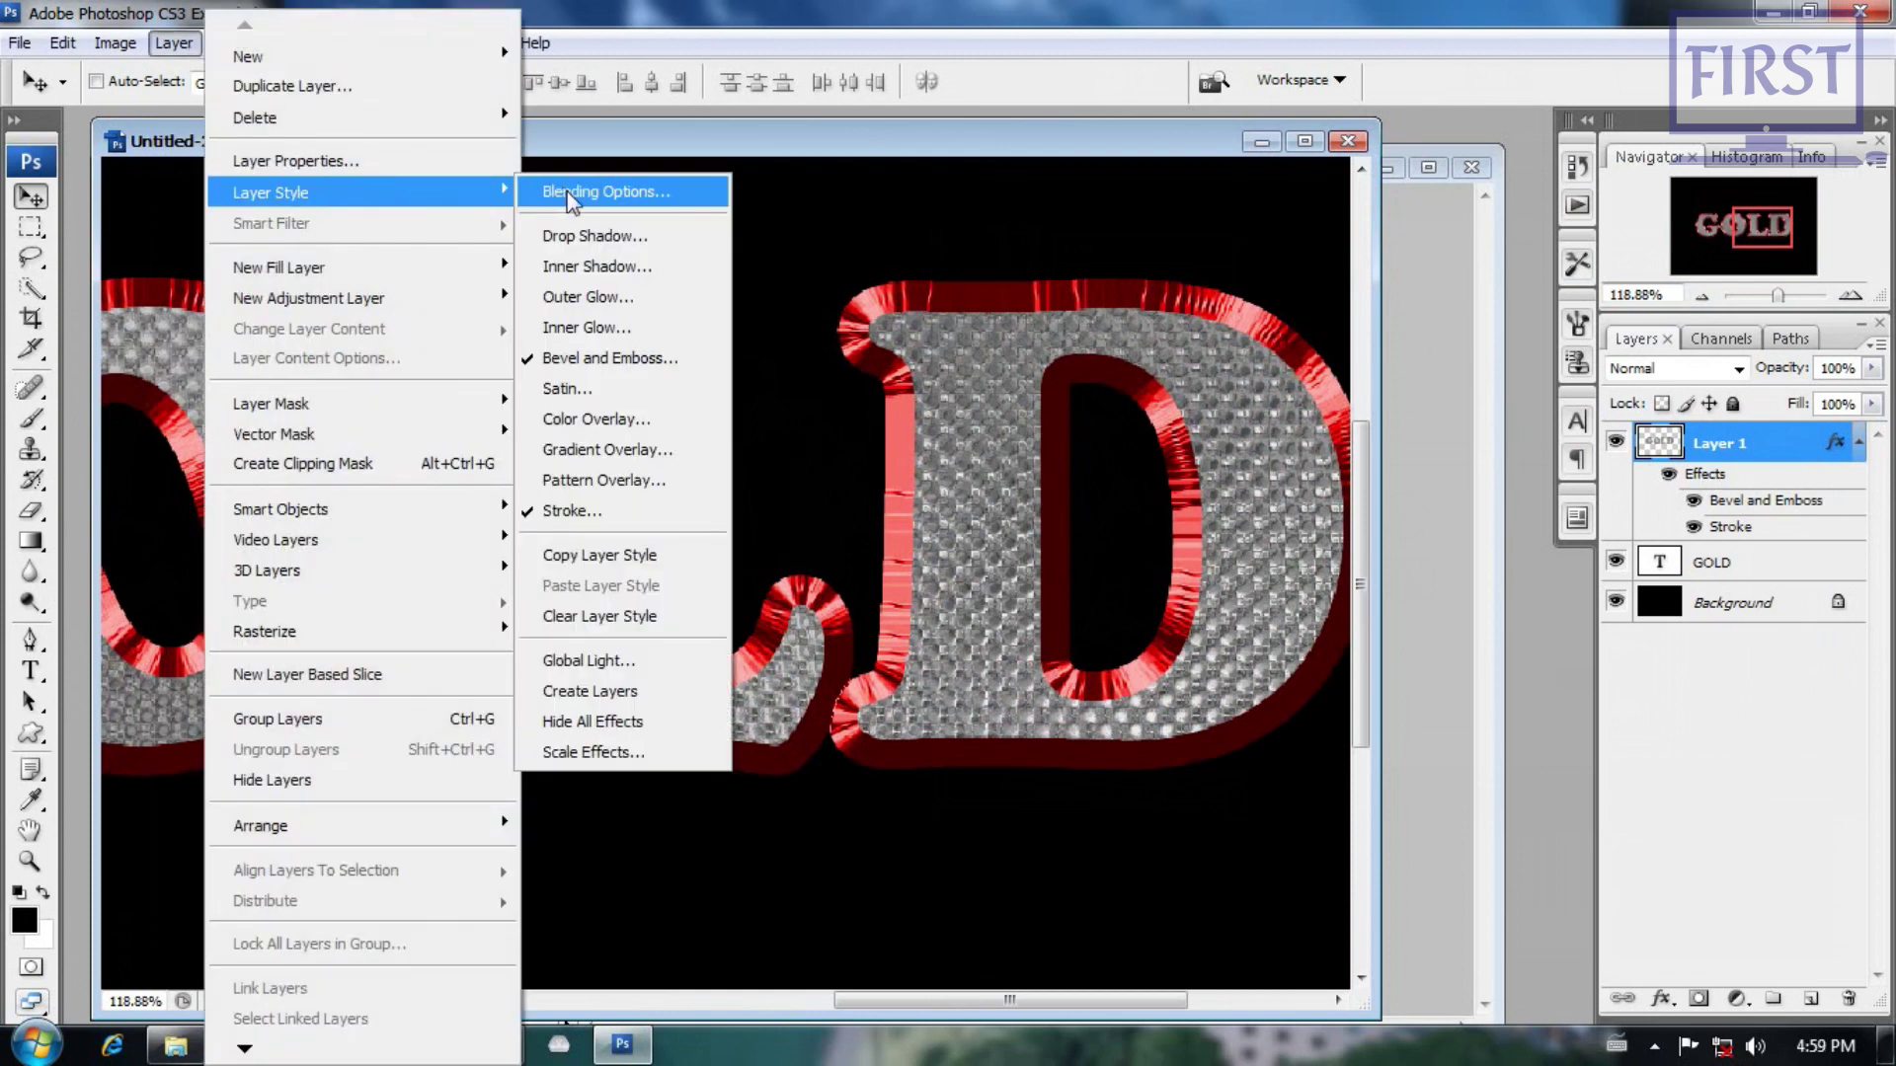
click(624, 701)
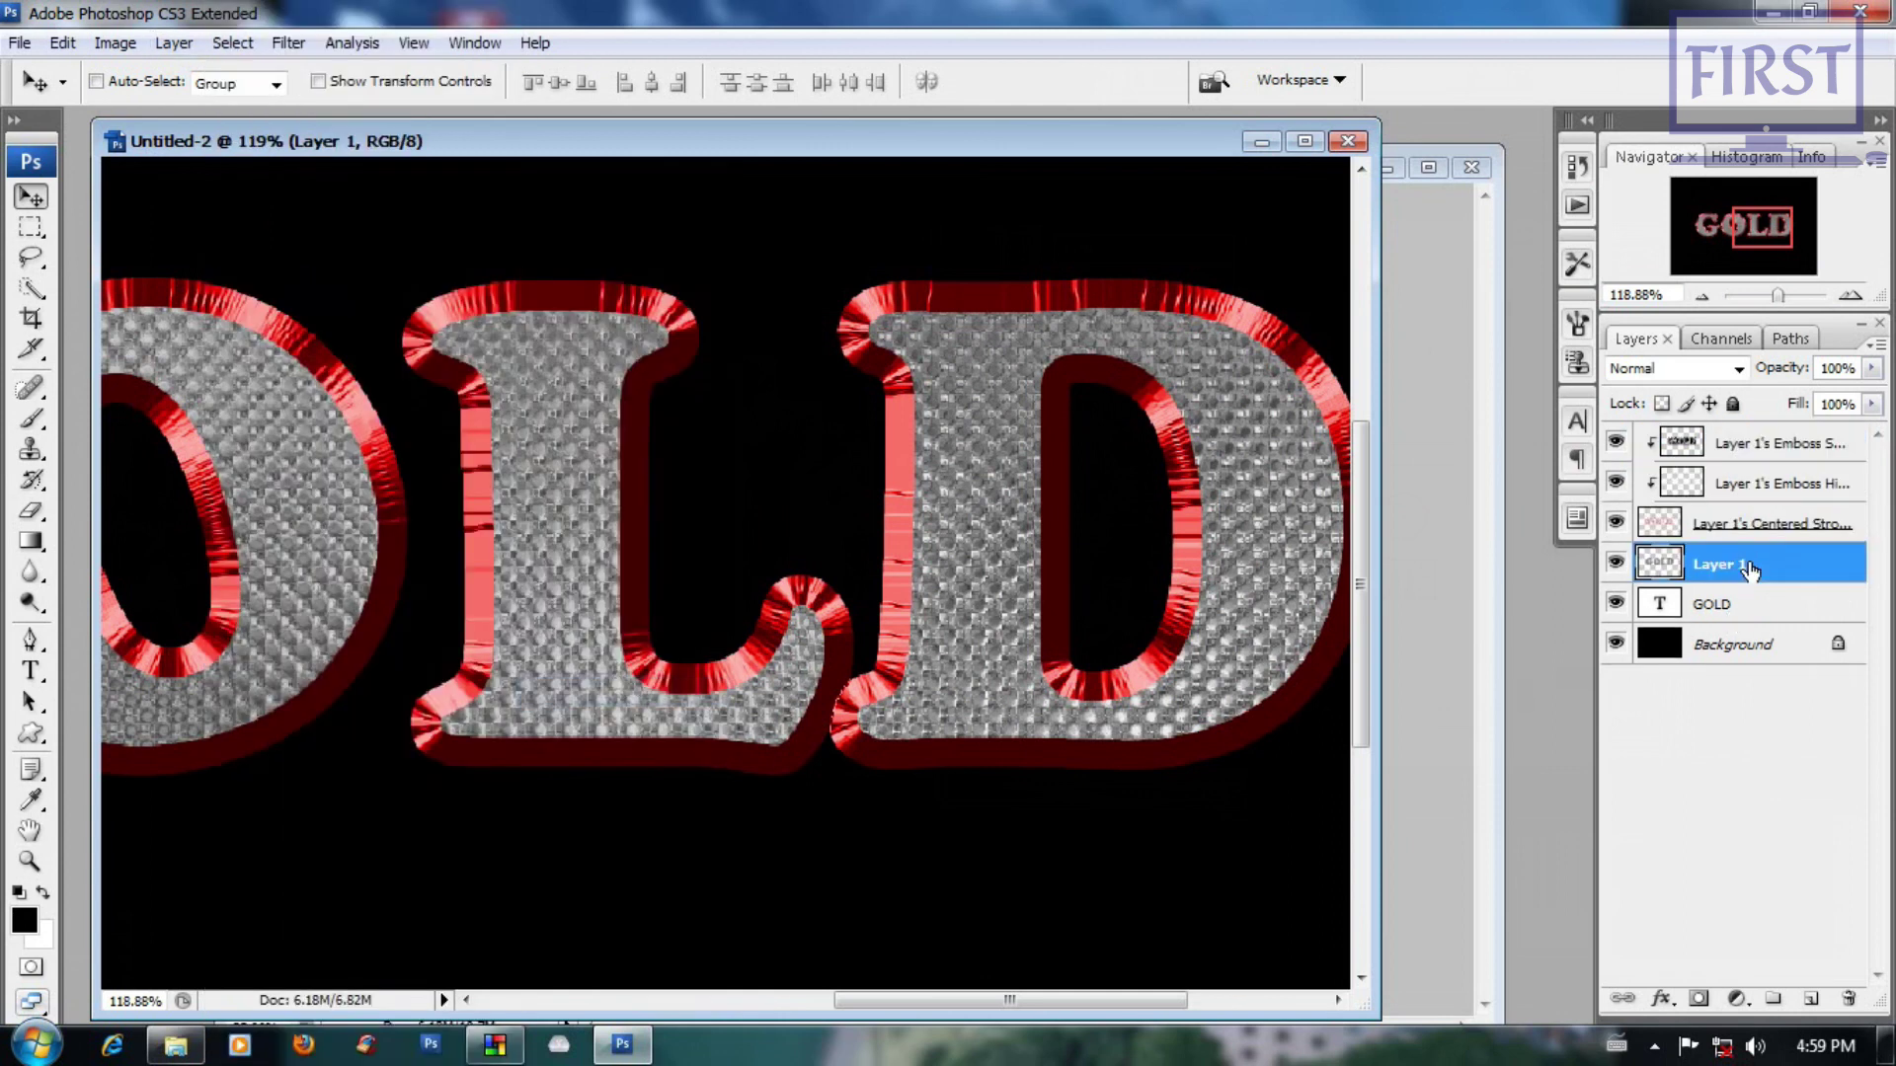
Step: Merge the Centered Stroke and both Emboss layers into one 'Layer 1's Emboss Shadows' layer
click(1782, 536)
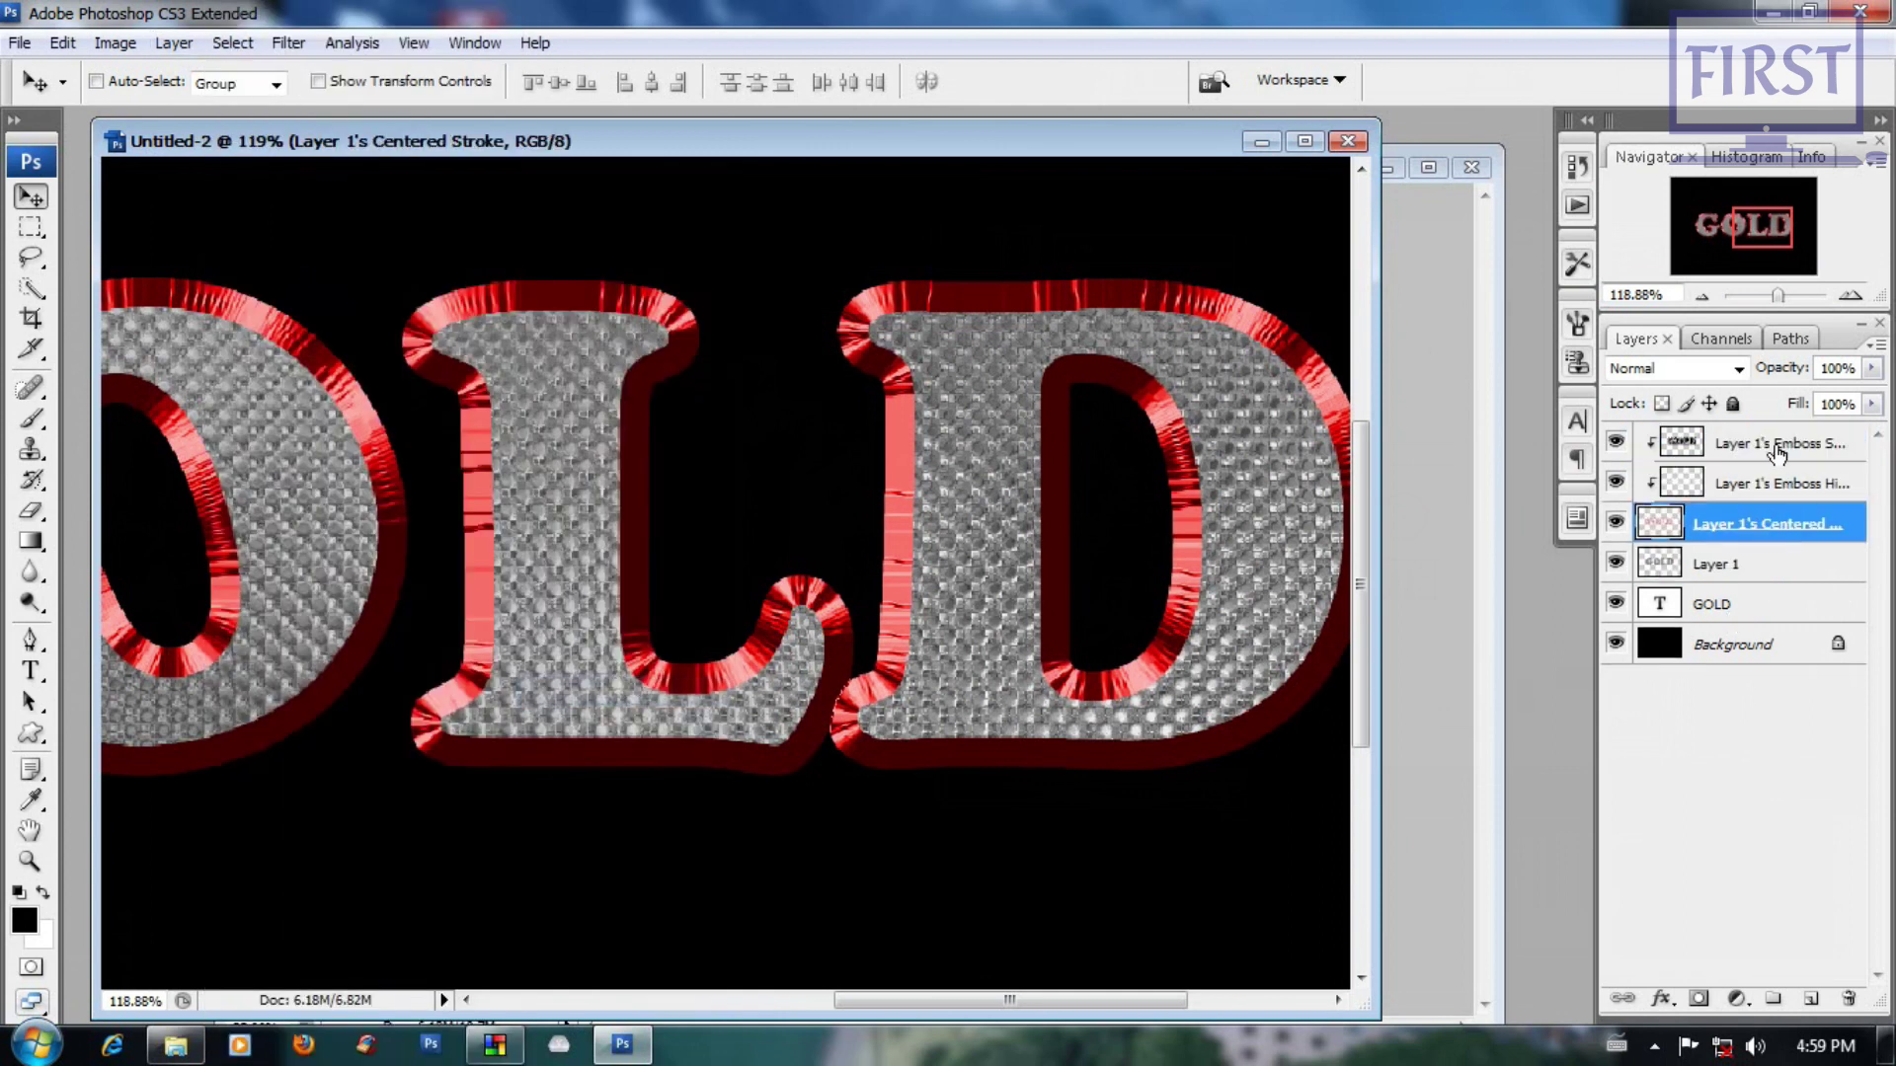
shift+click(1777, 447)
right_click(1774, 509)
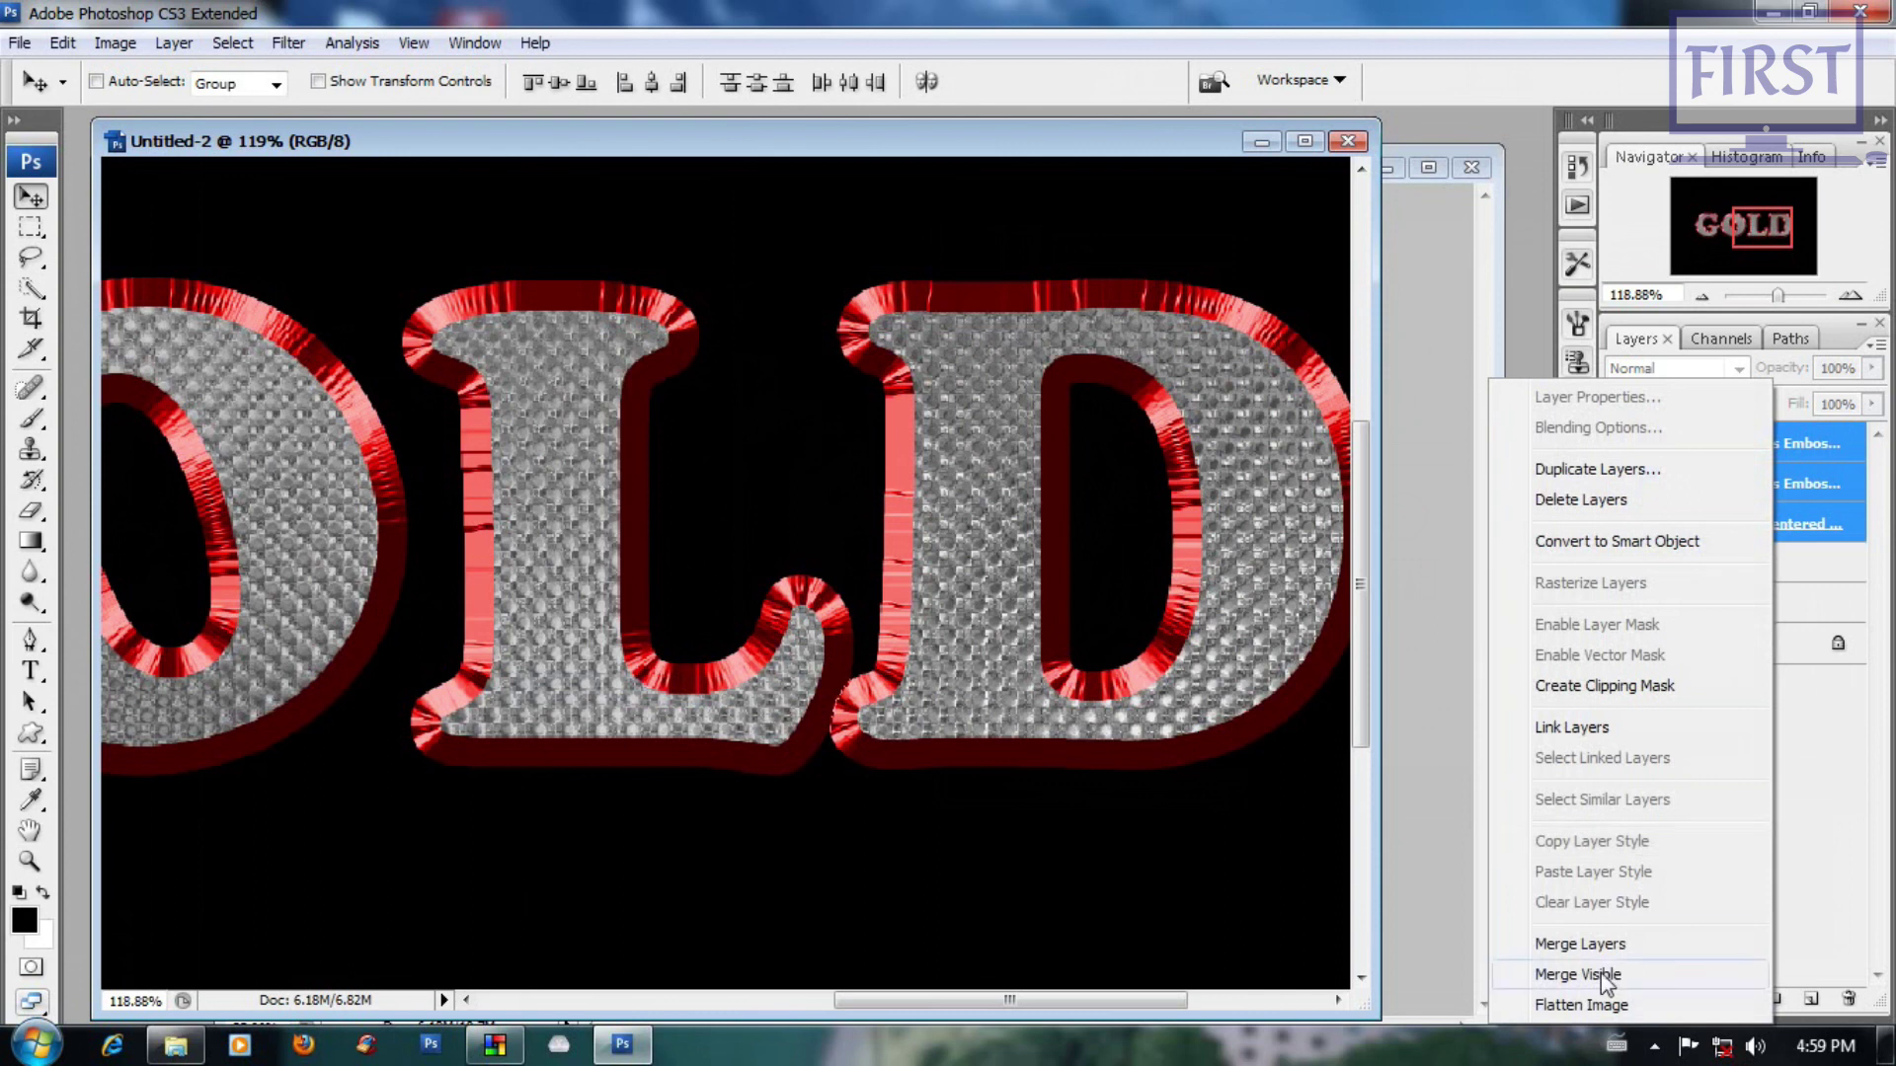
click(1585, 944)
scroll(730, 446, down, 1)
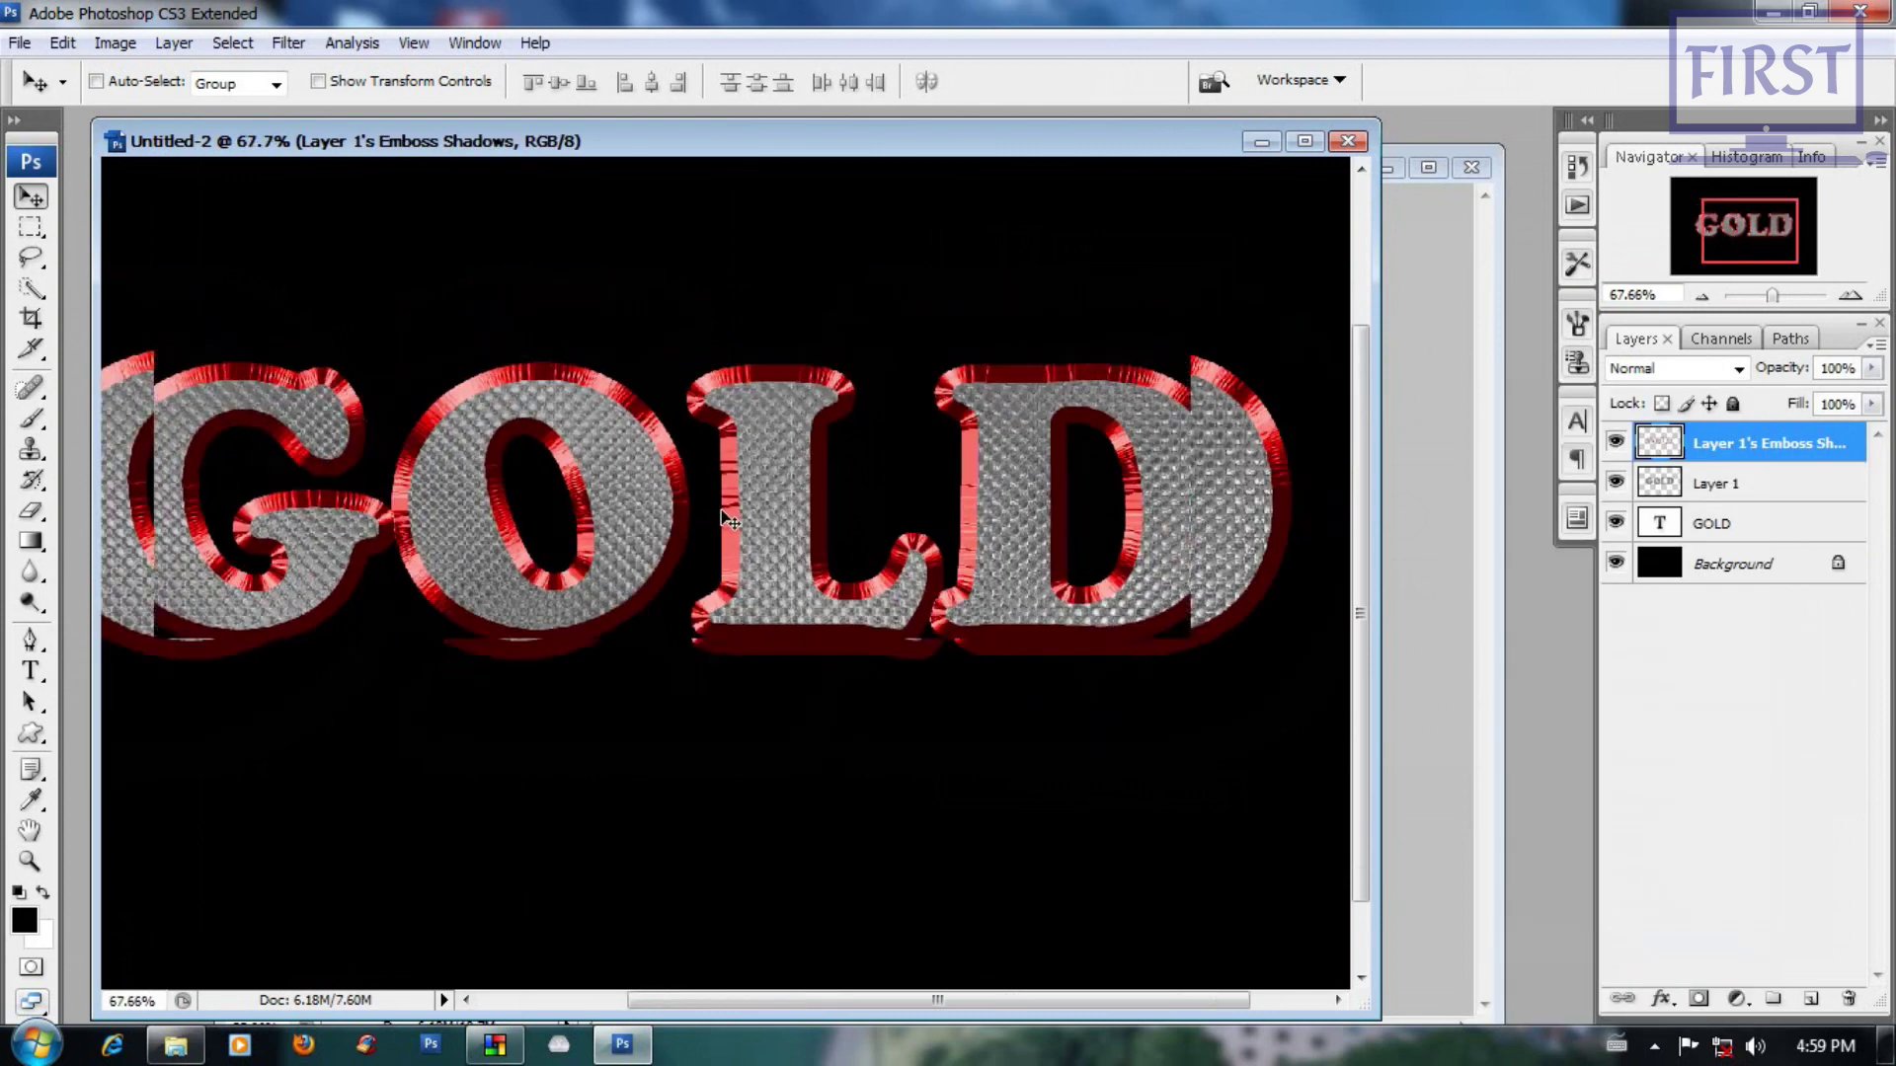
scroll(721, 510, down, 1)
Step: Apply a Hue/Saturation Hue shift of +38 to turn the red rims gold
click(115, 42)
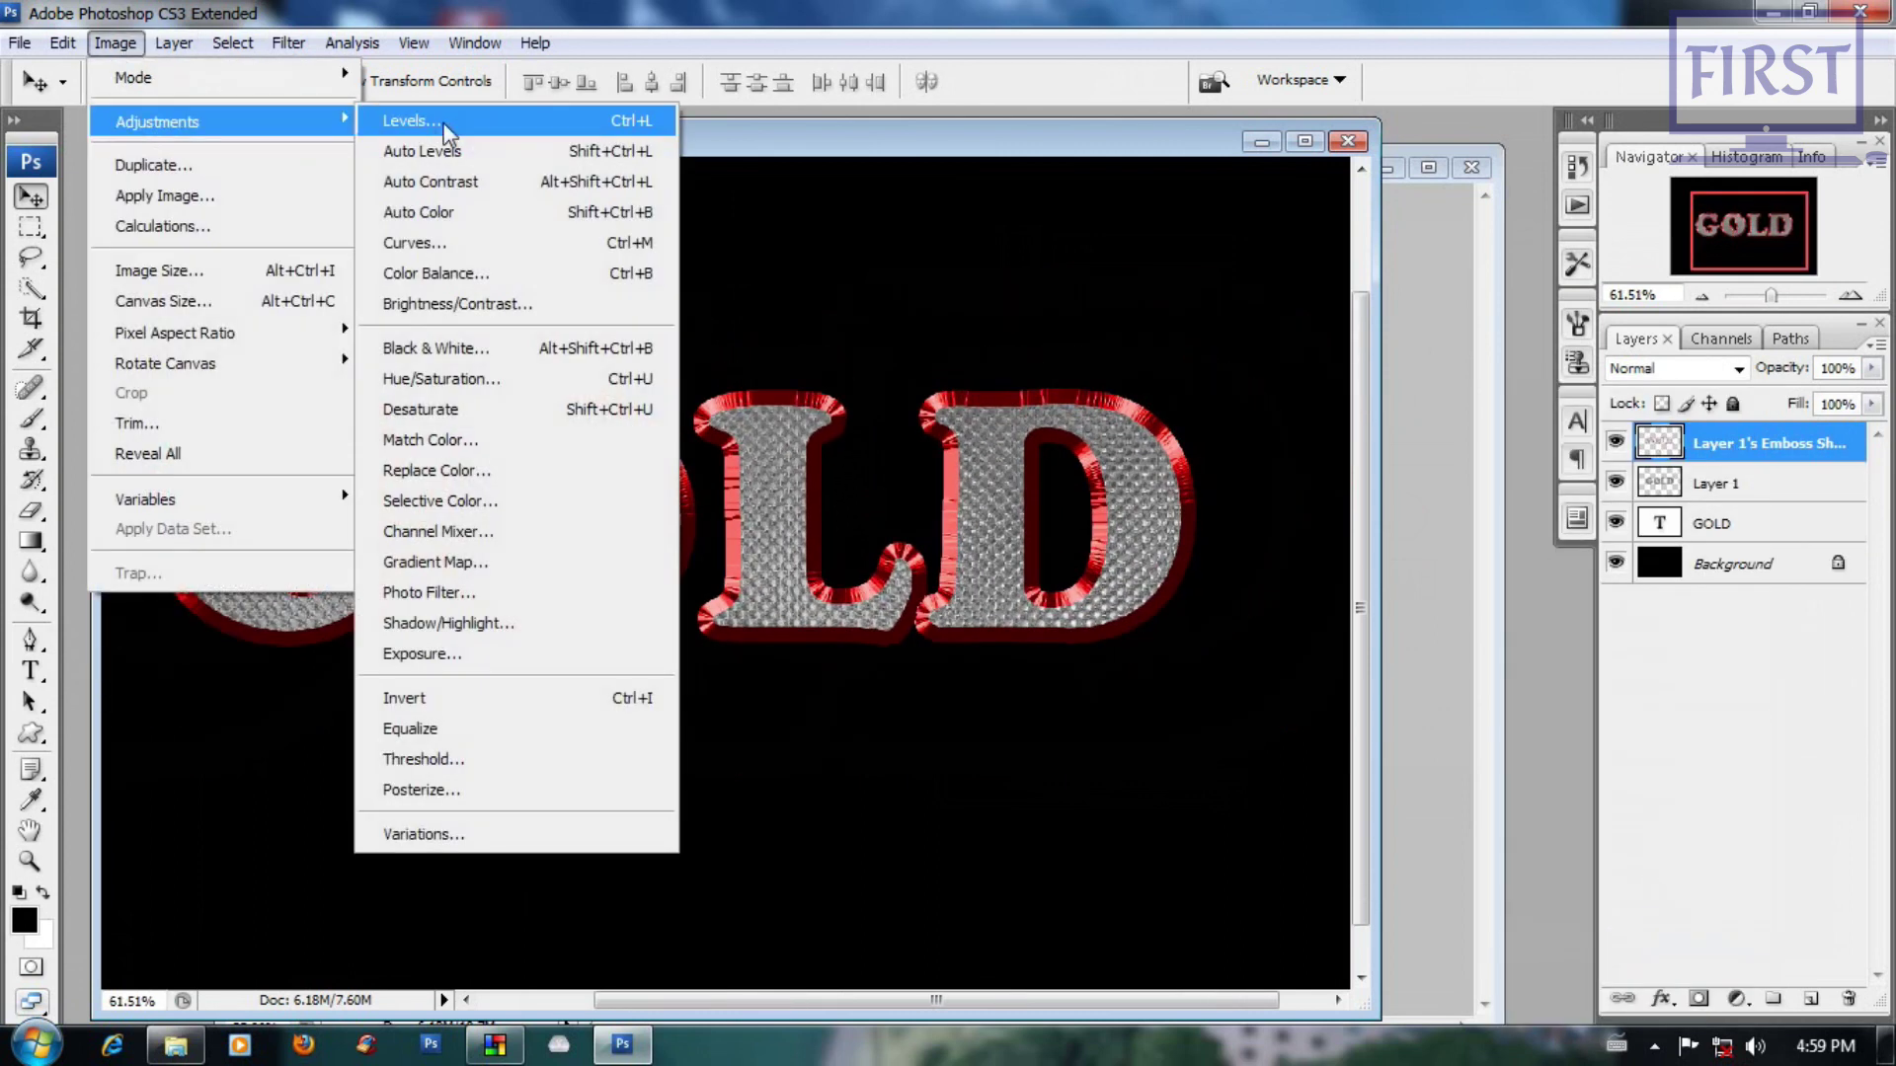
click(531, 387)
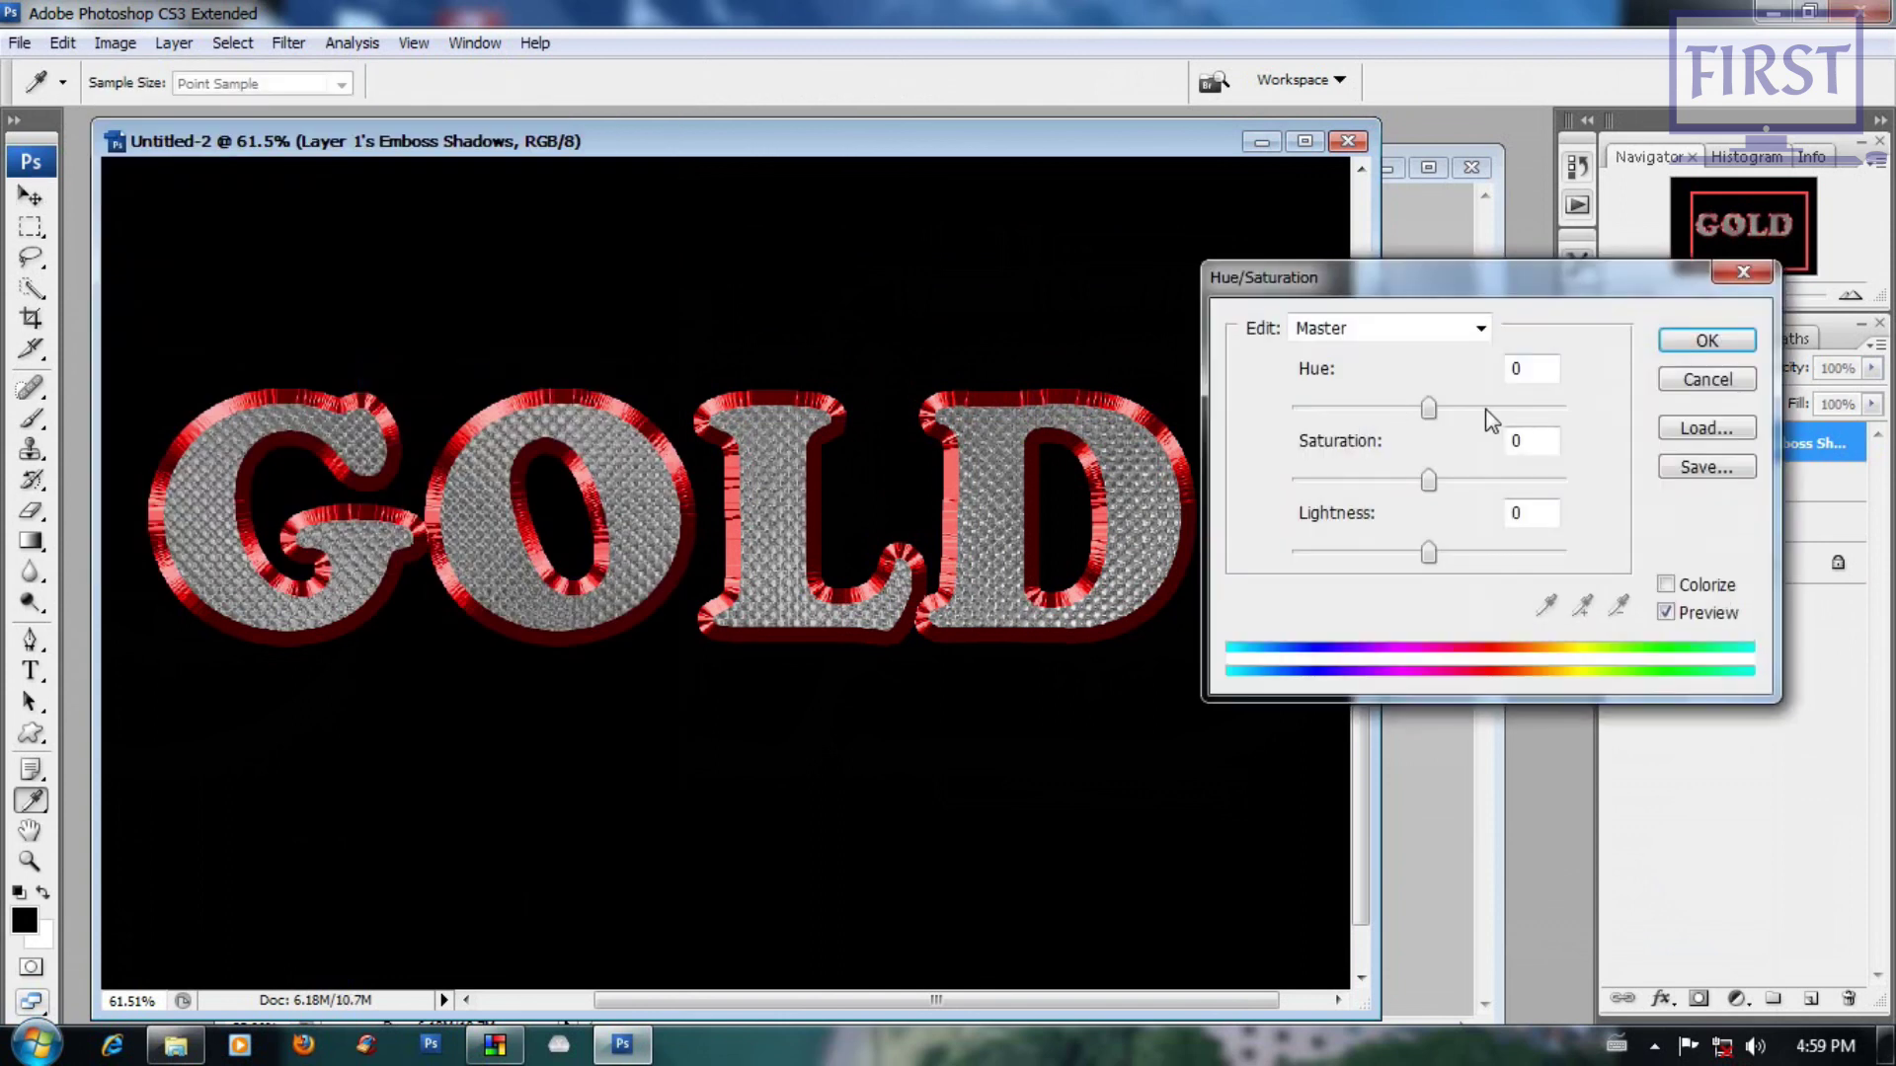
text(42)
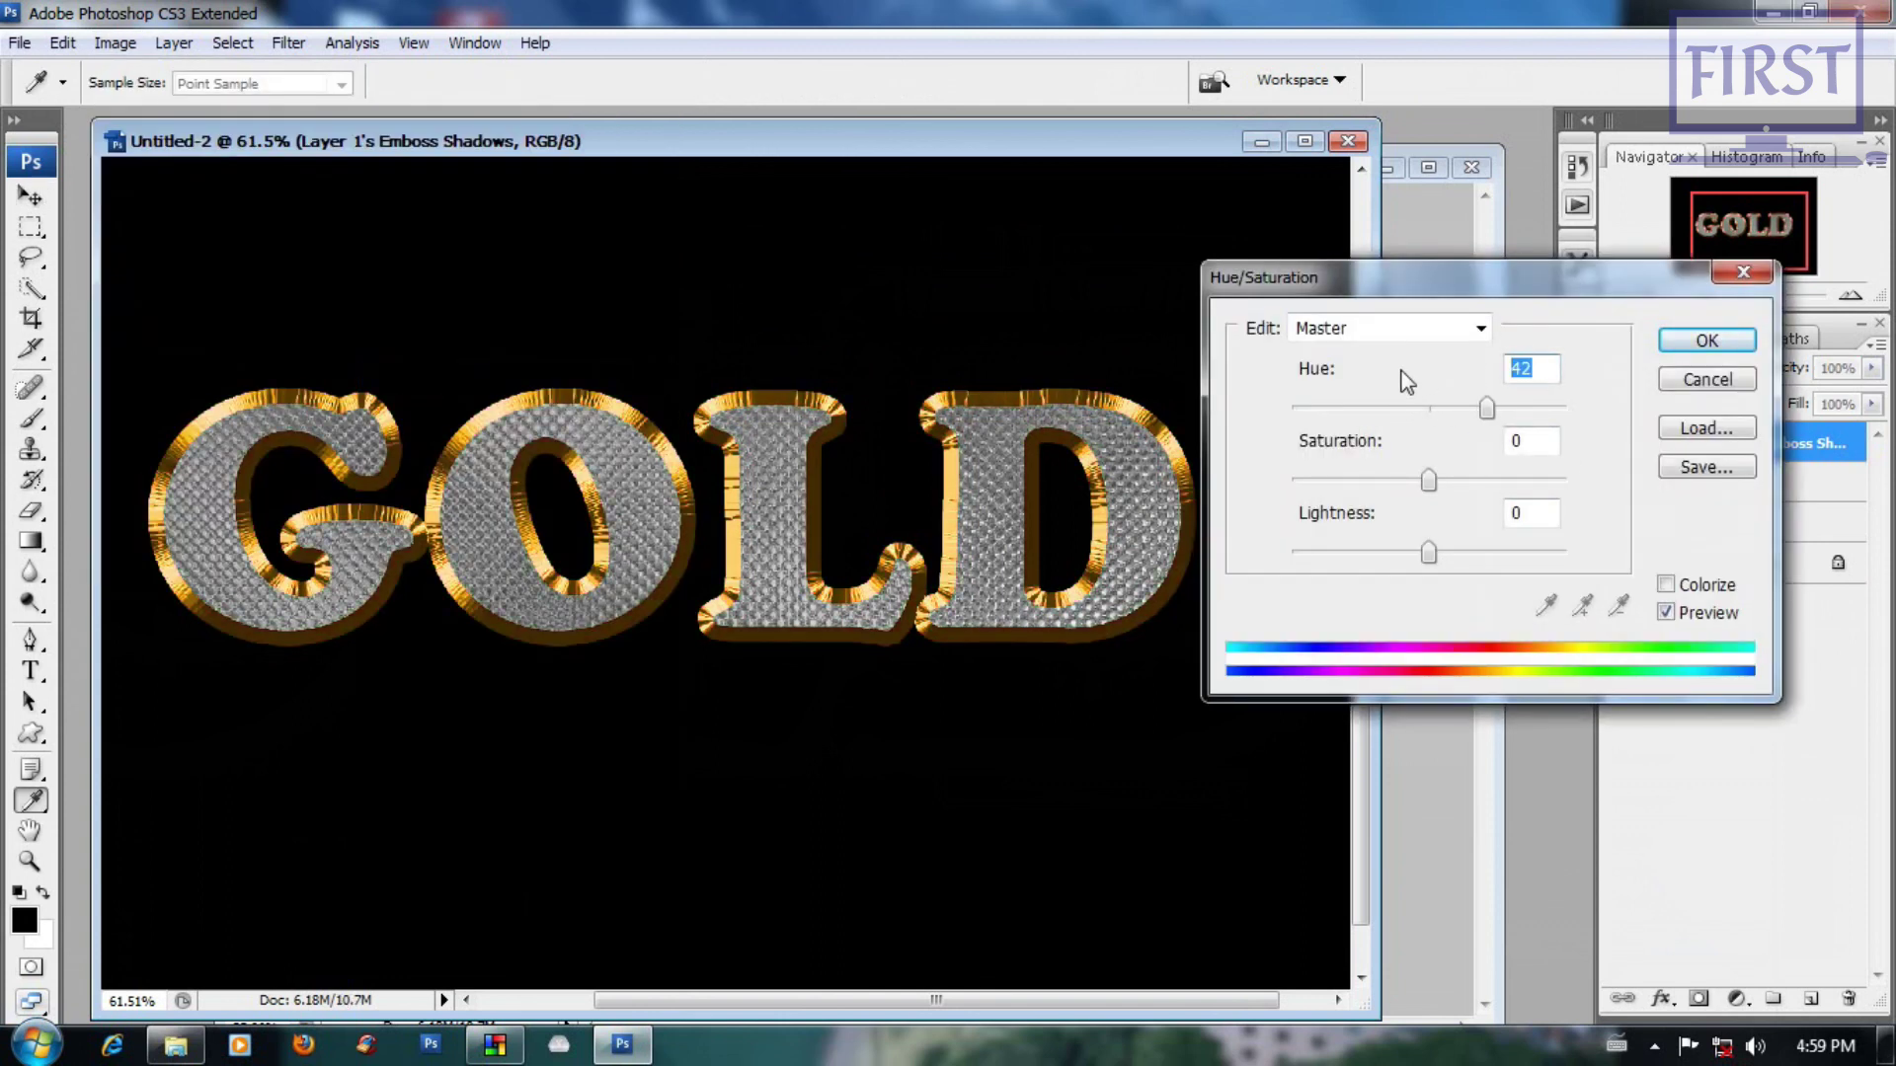
key(Down)
key(Down)
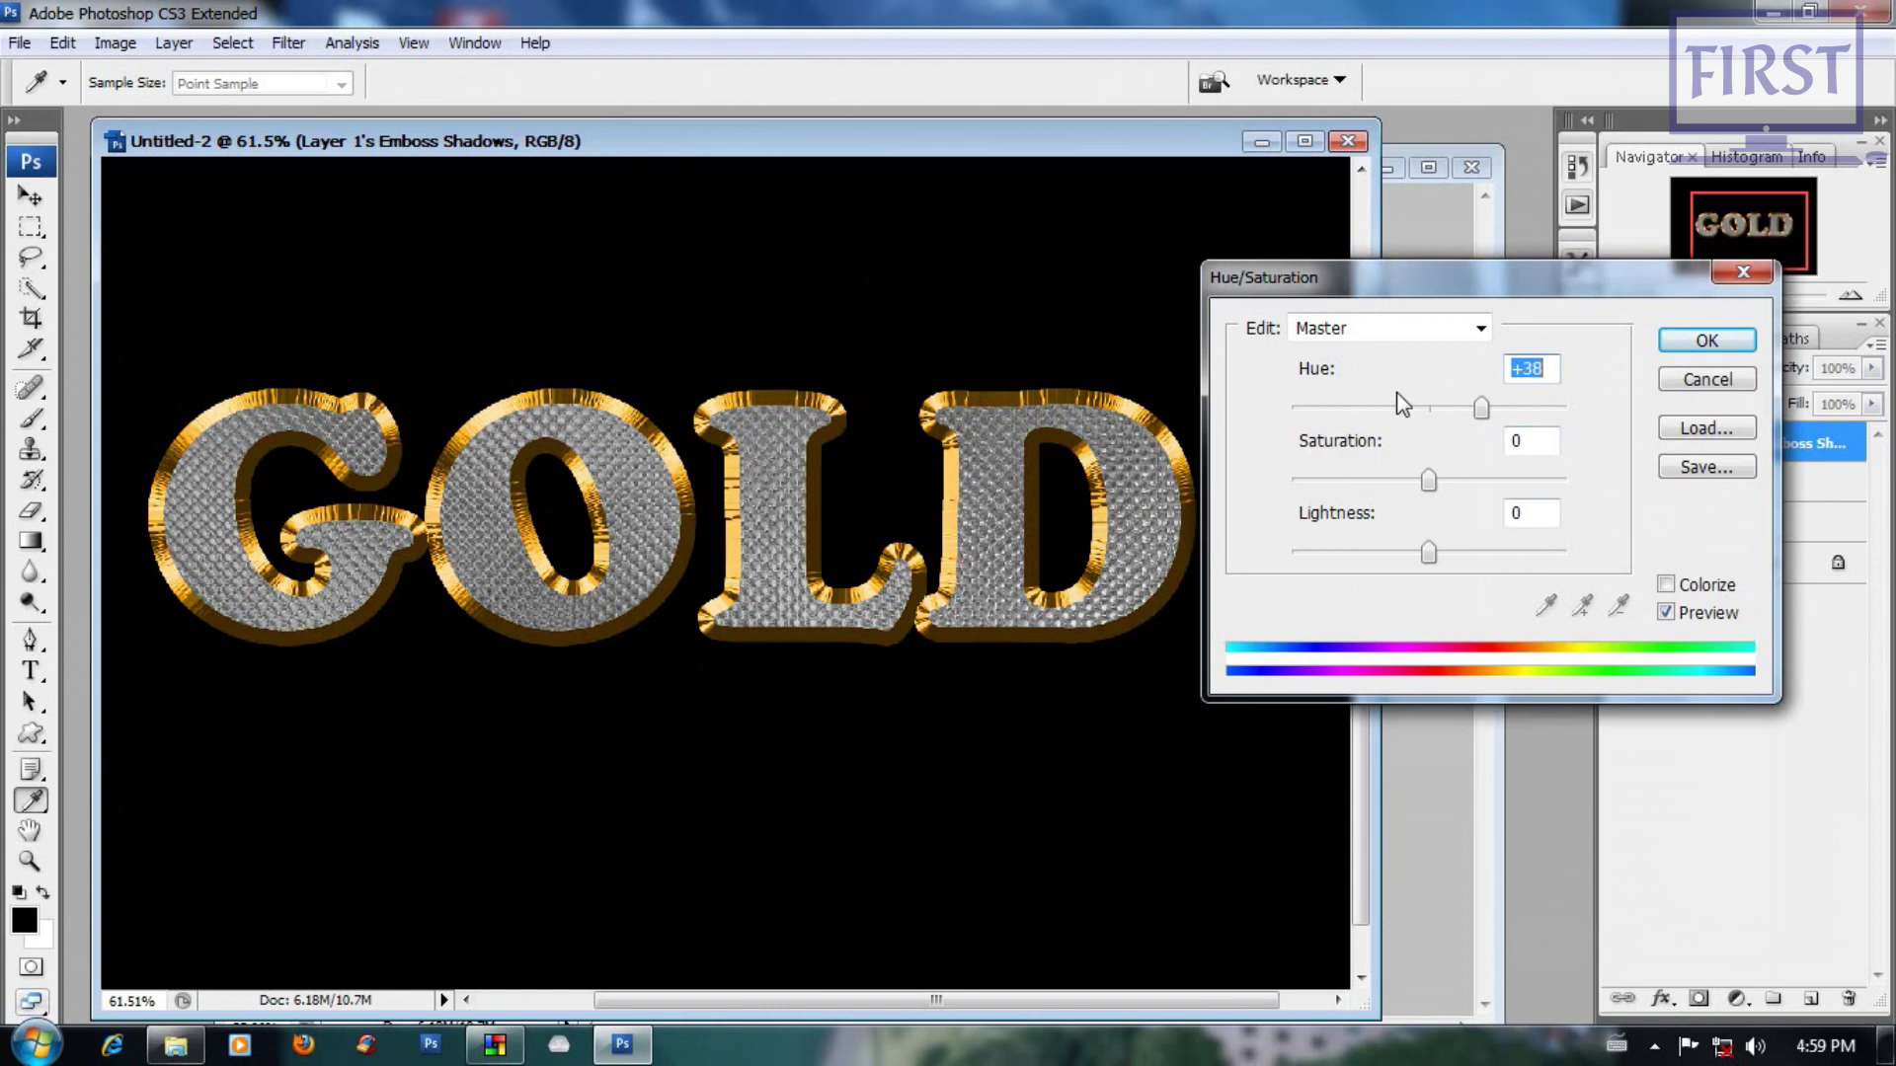
click(1707, 341)
key(ctrl+minus)
key(ctrl+plus)
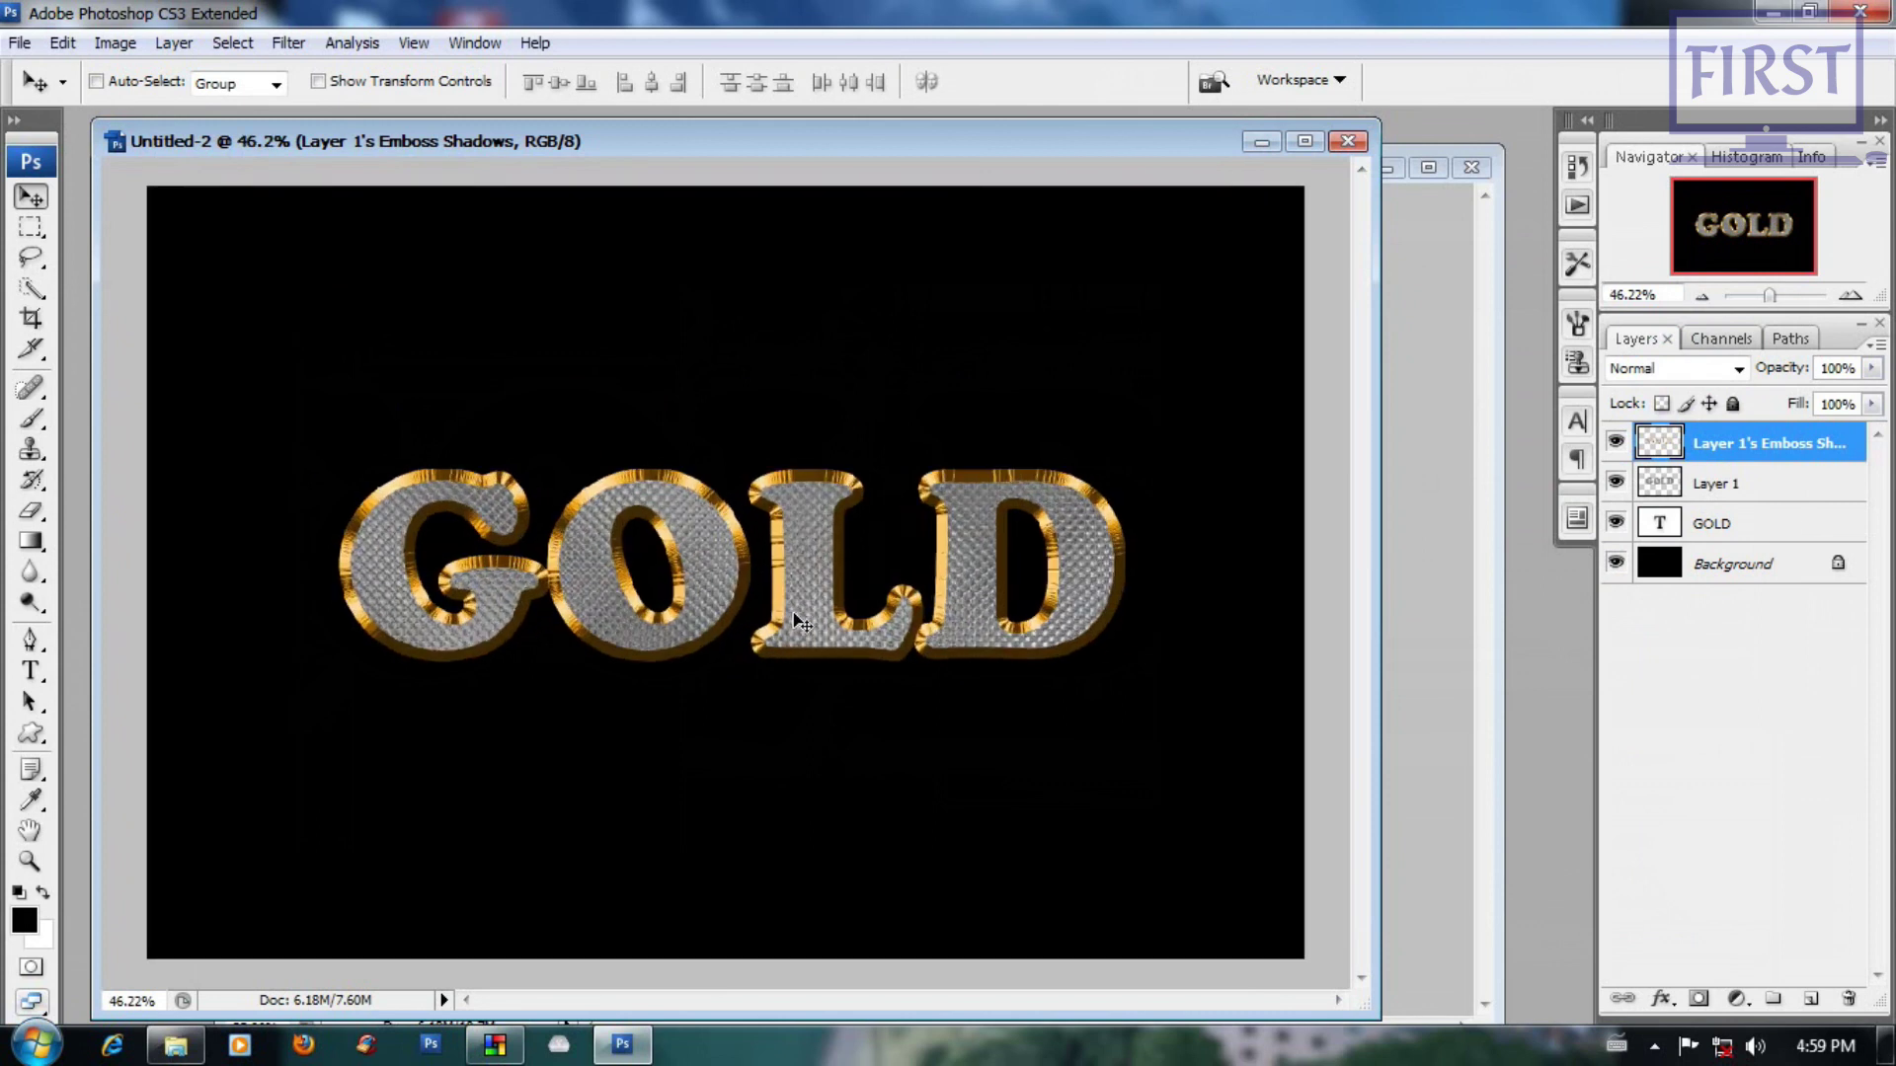
scroll(930, 820, up, 1)
scroll(840, 761, up, 1)
scroll(795, 729, up, 1)
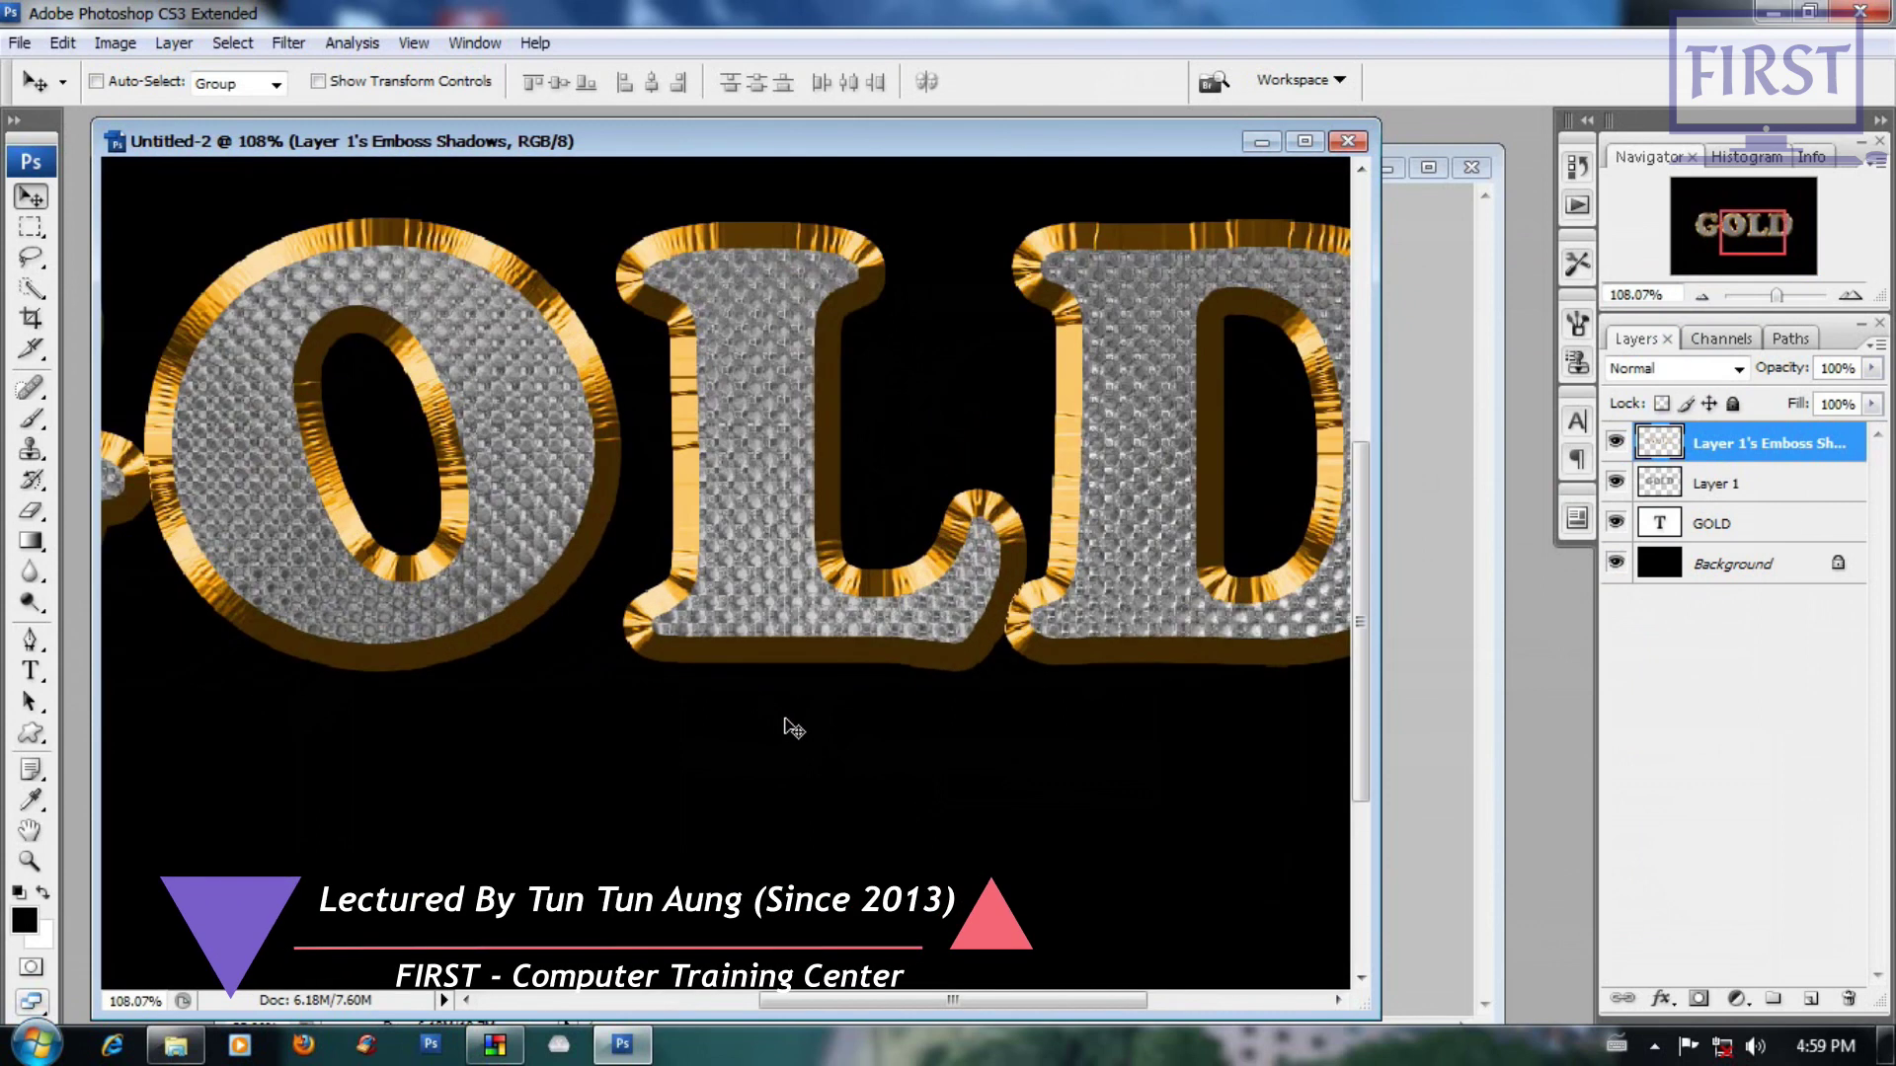
scroll(799, 726, down, 1)
scroll(798, 728, down, 1)
scroll(798, 730, down, 1)
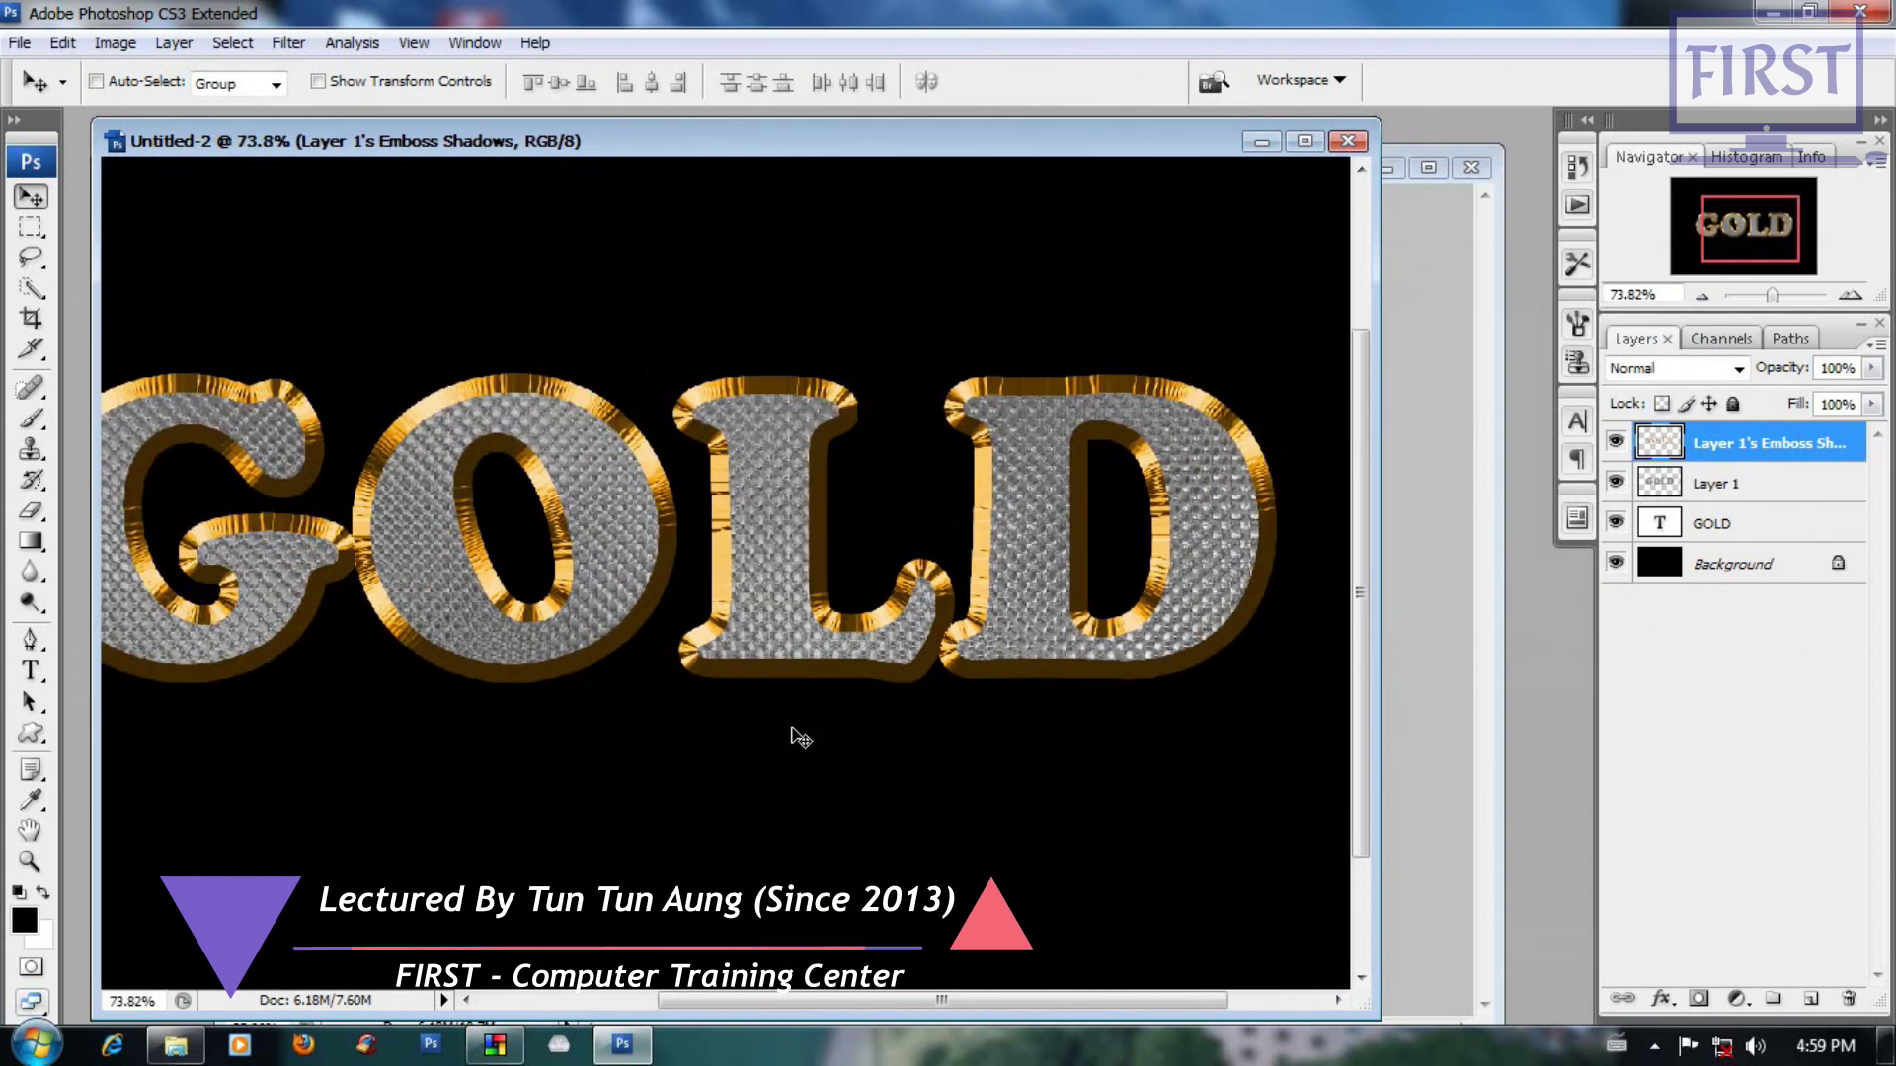
scroll(798, 739, down, 1)
drag(904, 143, 940, 170)
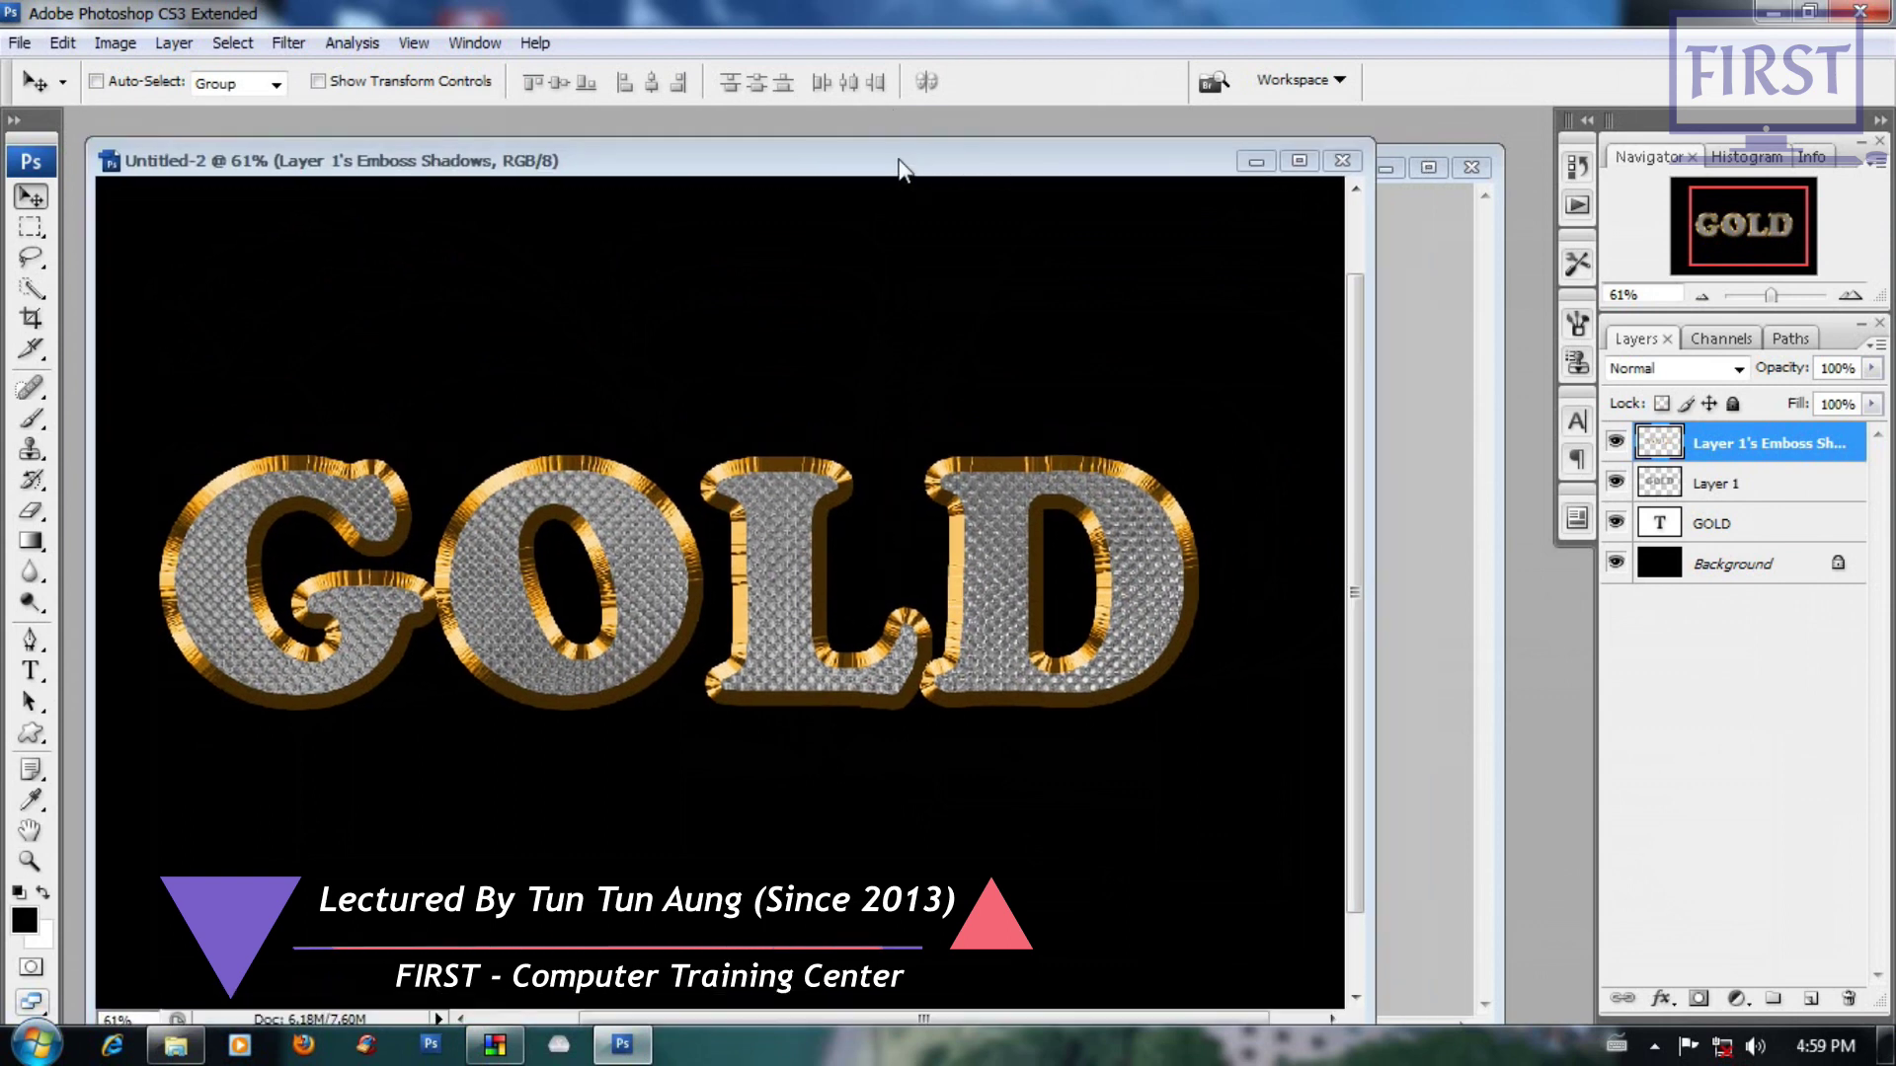